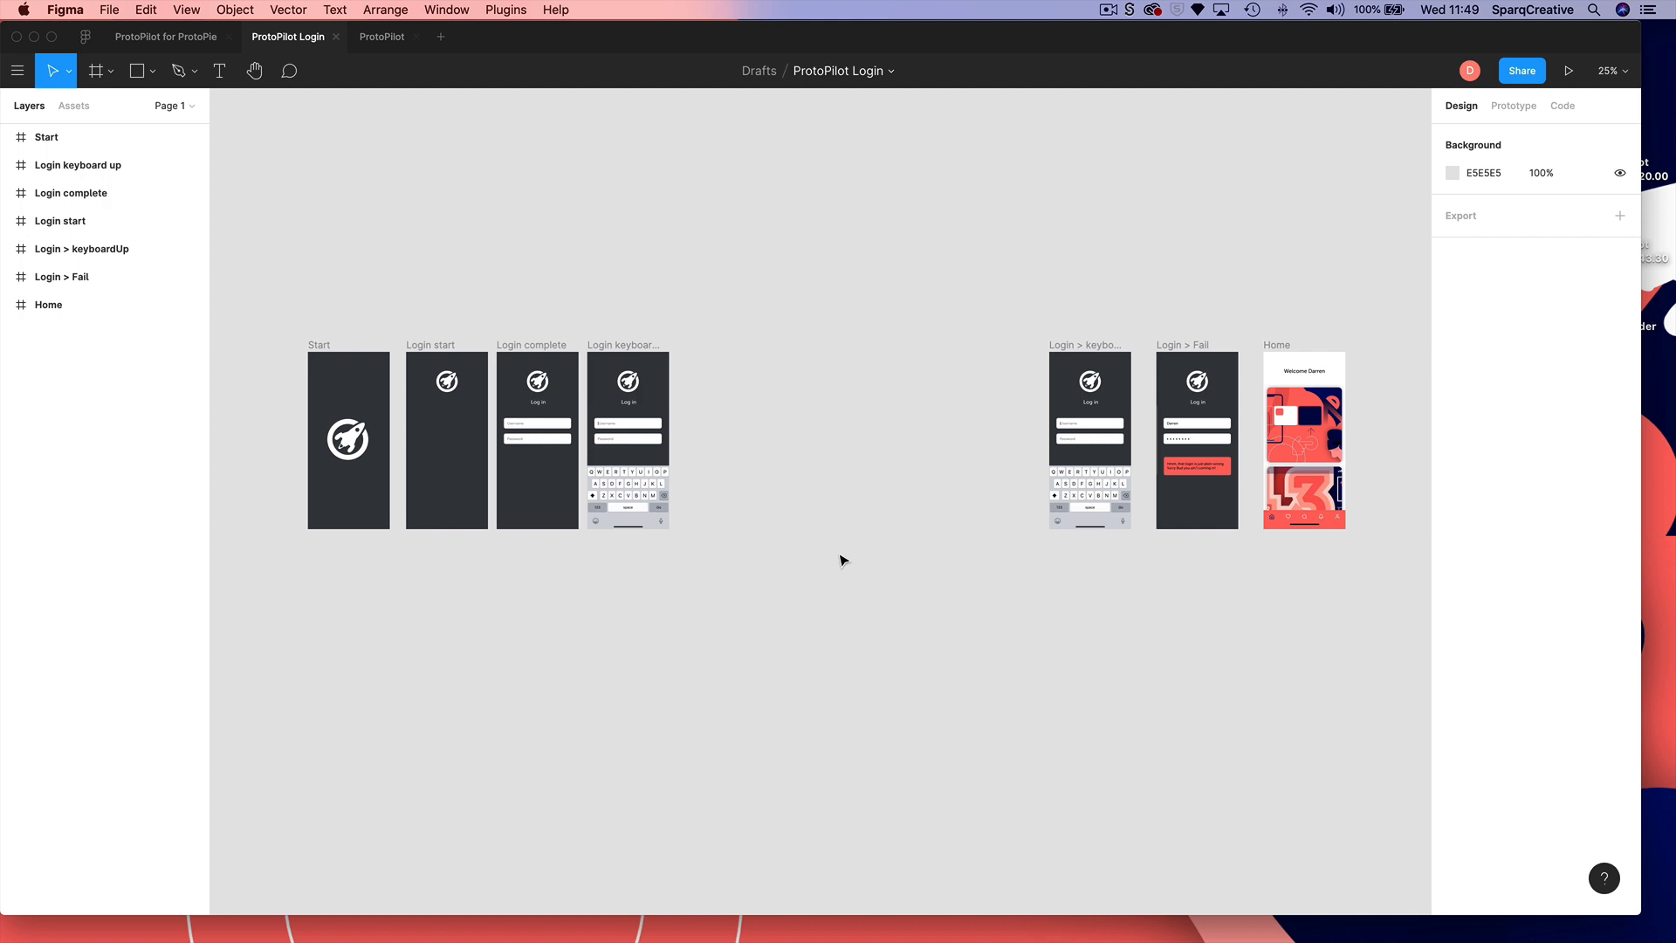
- Review the login frames and play the prototype through to the screen with the keyboard up
{"action": "left_click_drag", "start_coordinate": [271, 319], "coordinate": [789, 812]}
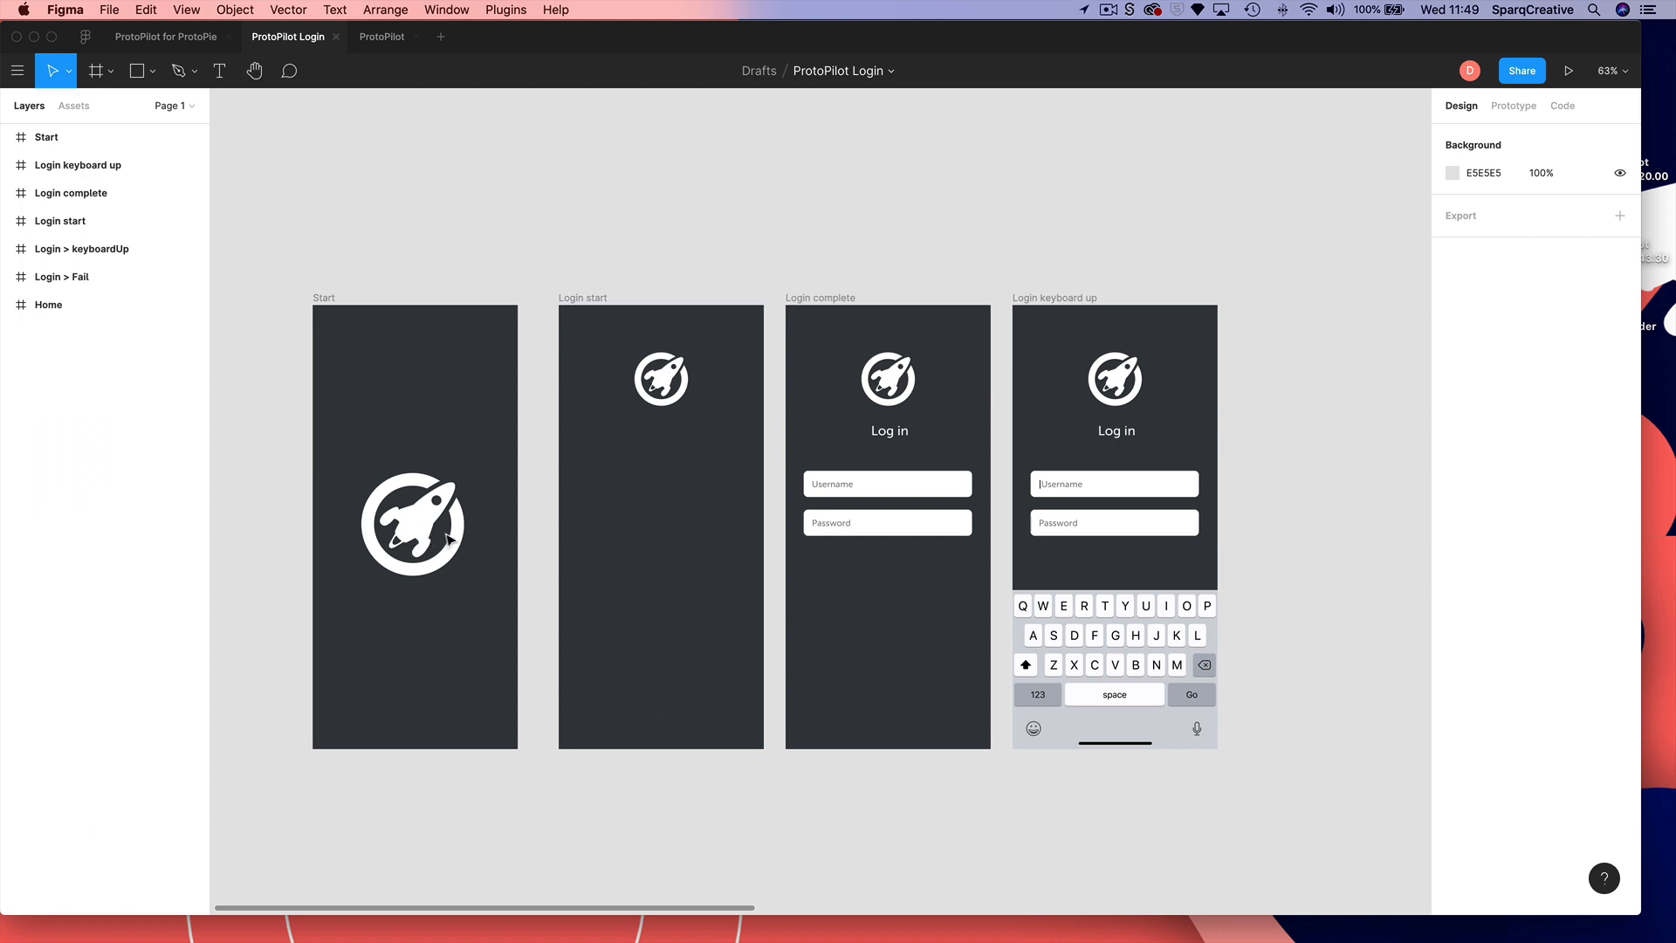
{"action": "scroll", "coordinate": [614, 448], "scroll_direction": "up", "scroll_amount": 2}
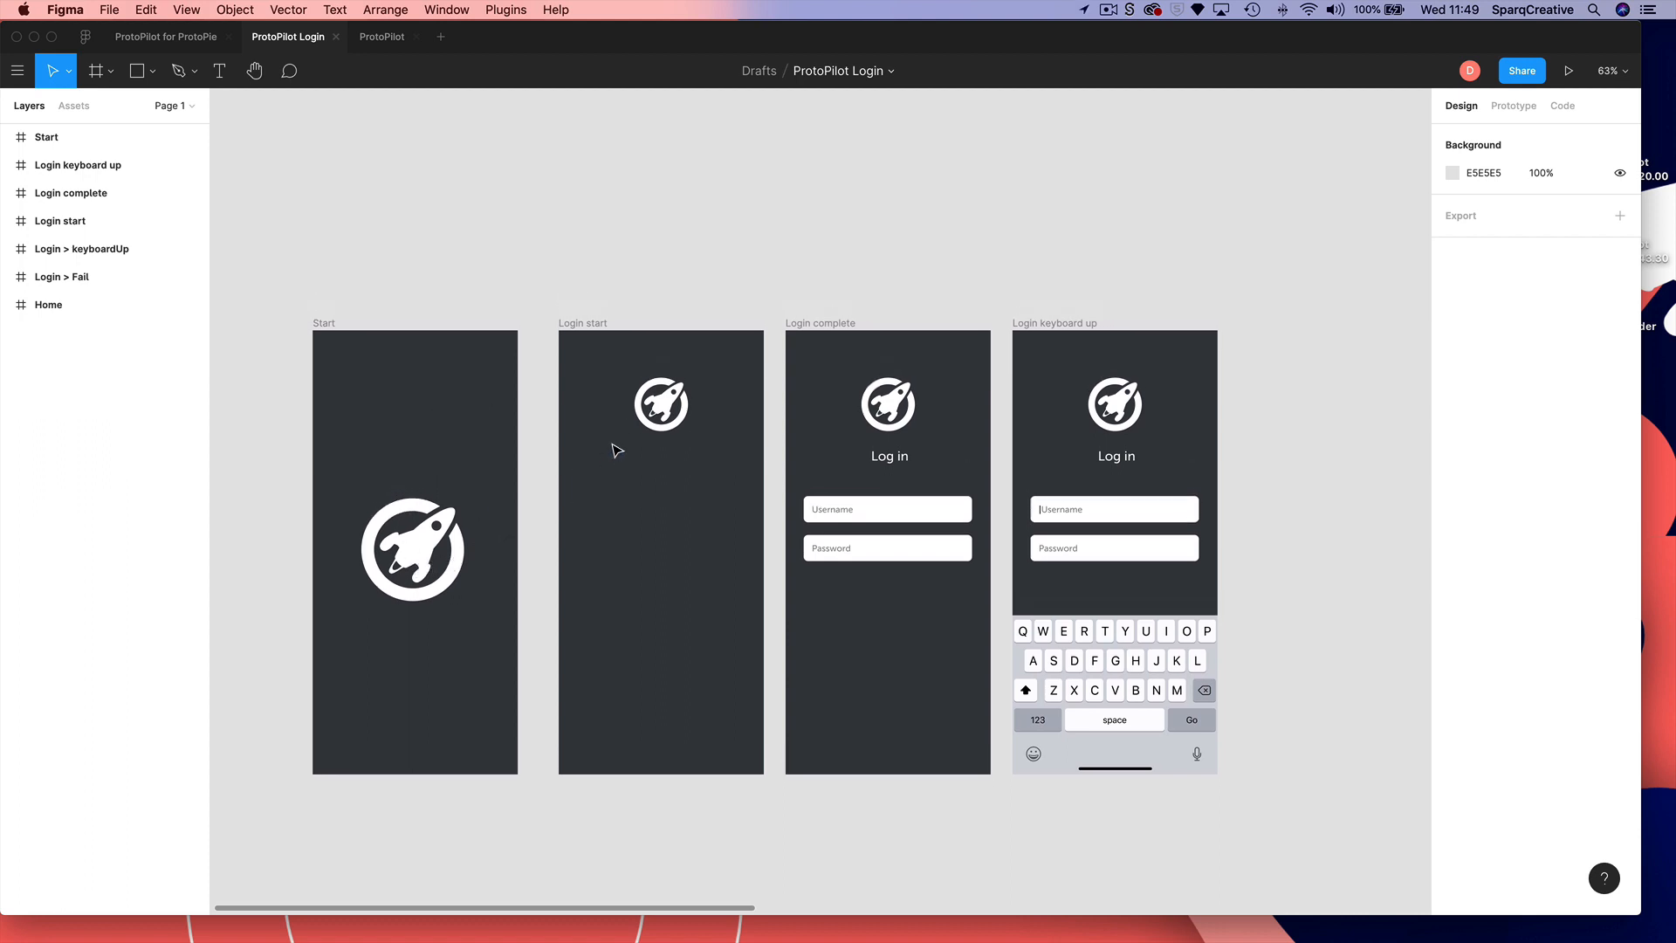
{"action": "scroll", "coordinate": [801, 457], "scroll_direction": "down", "scroll_amount": 1}
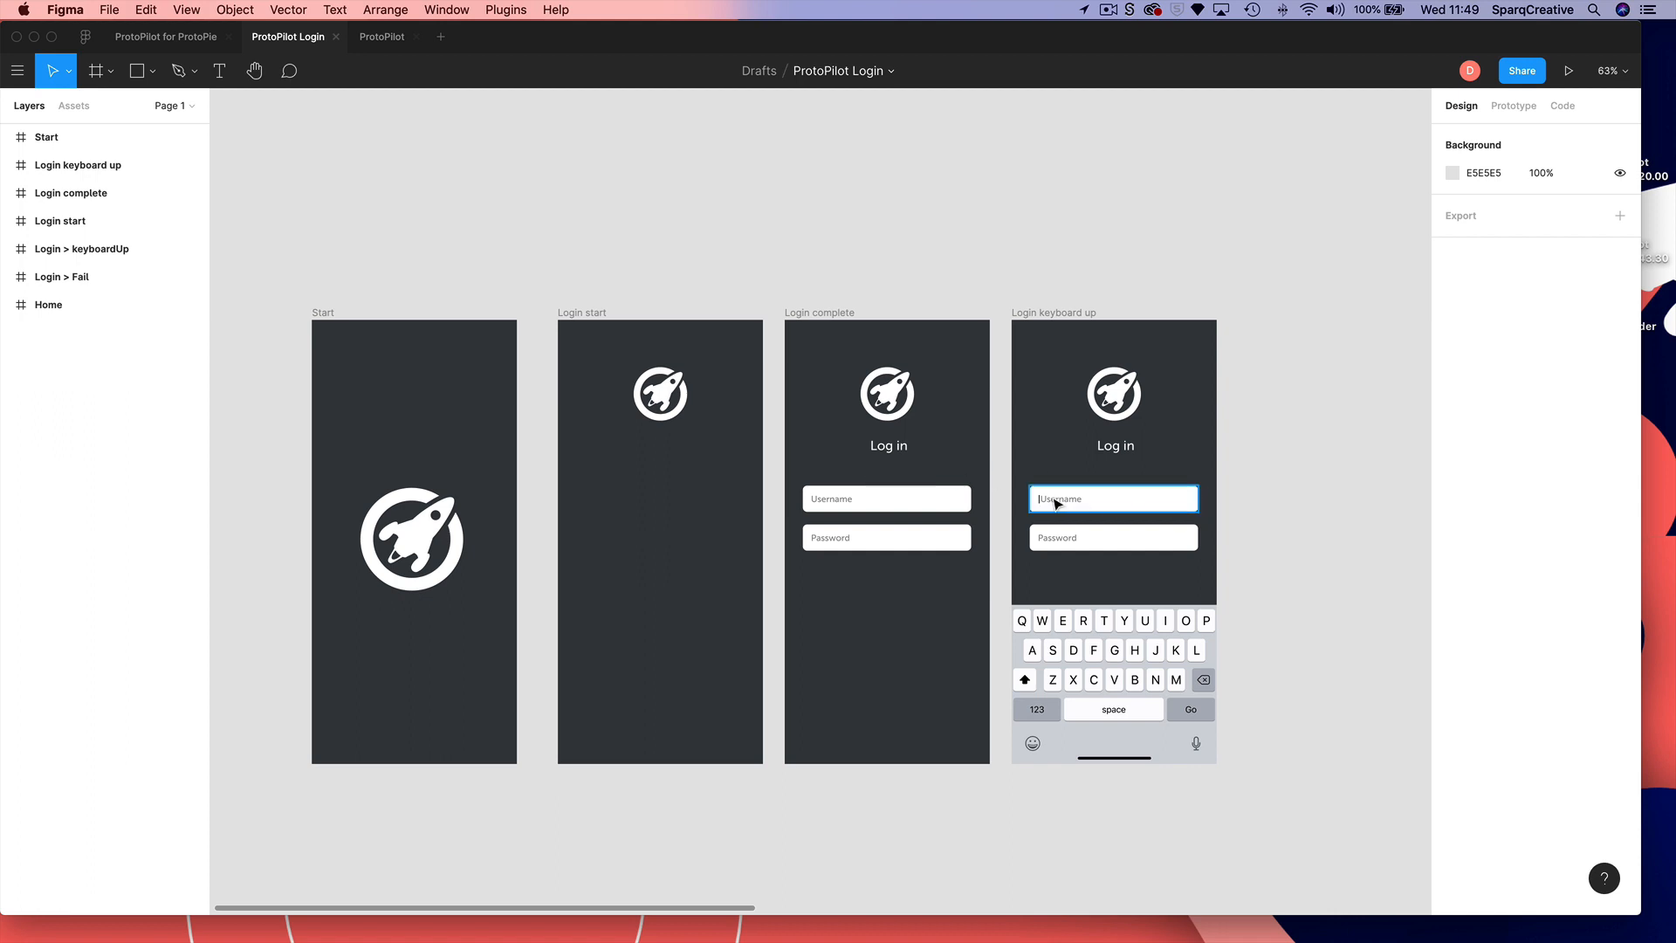
{"action": "scroll", "coordinate": [1078, 587], "scroll_direction": "down", "scroll_amount": 1}
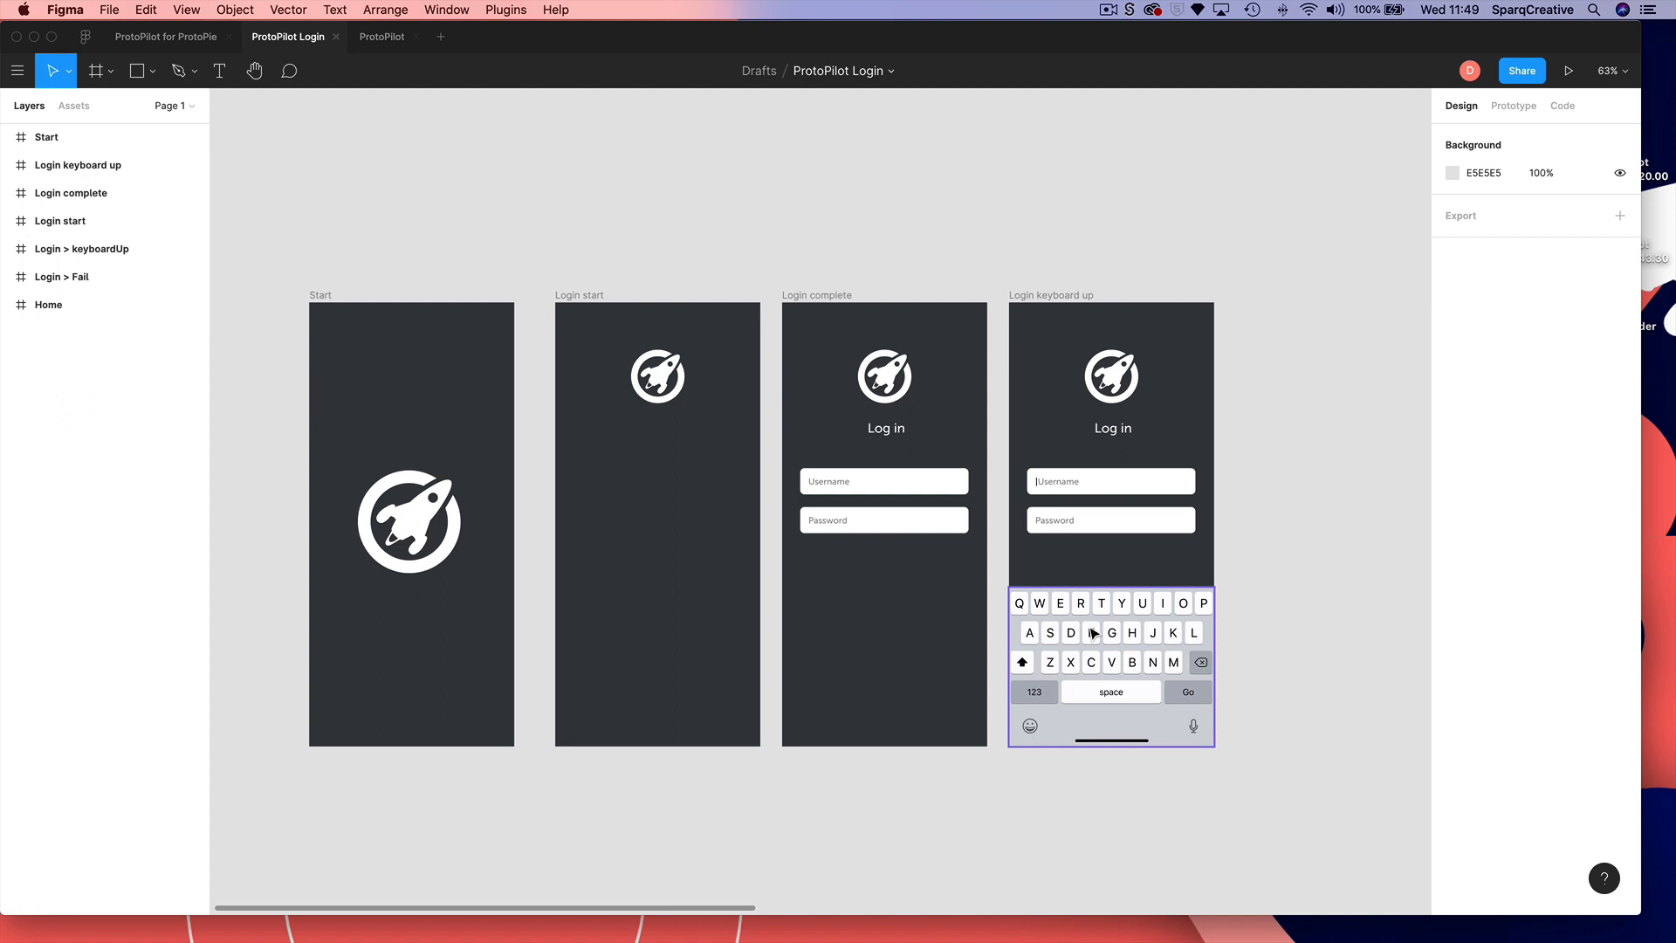
{"action": "scroll", "coordinate": [1092, 216], "scroll_direction": "up", "scroll_amount": 1}
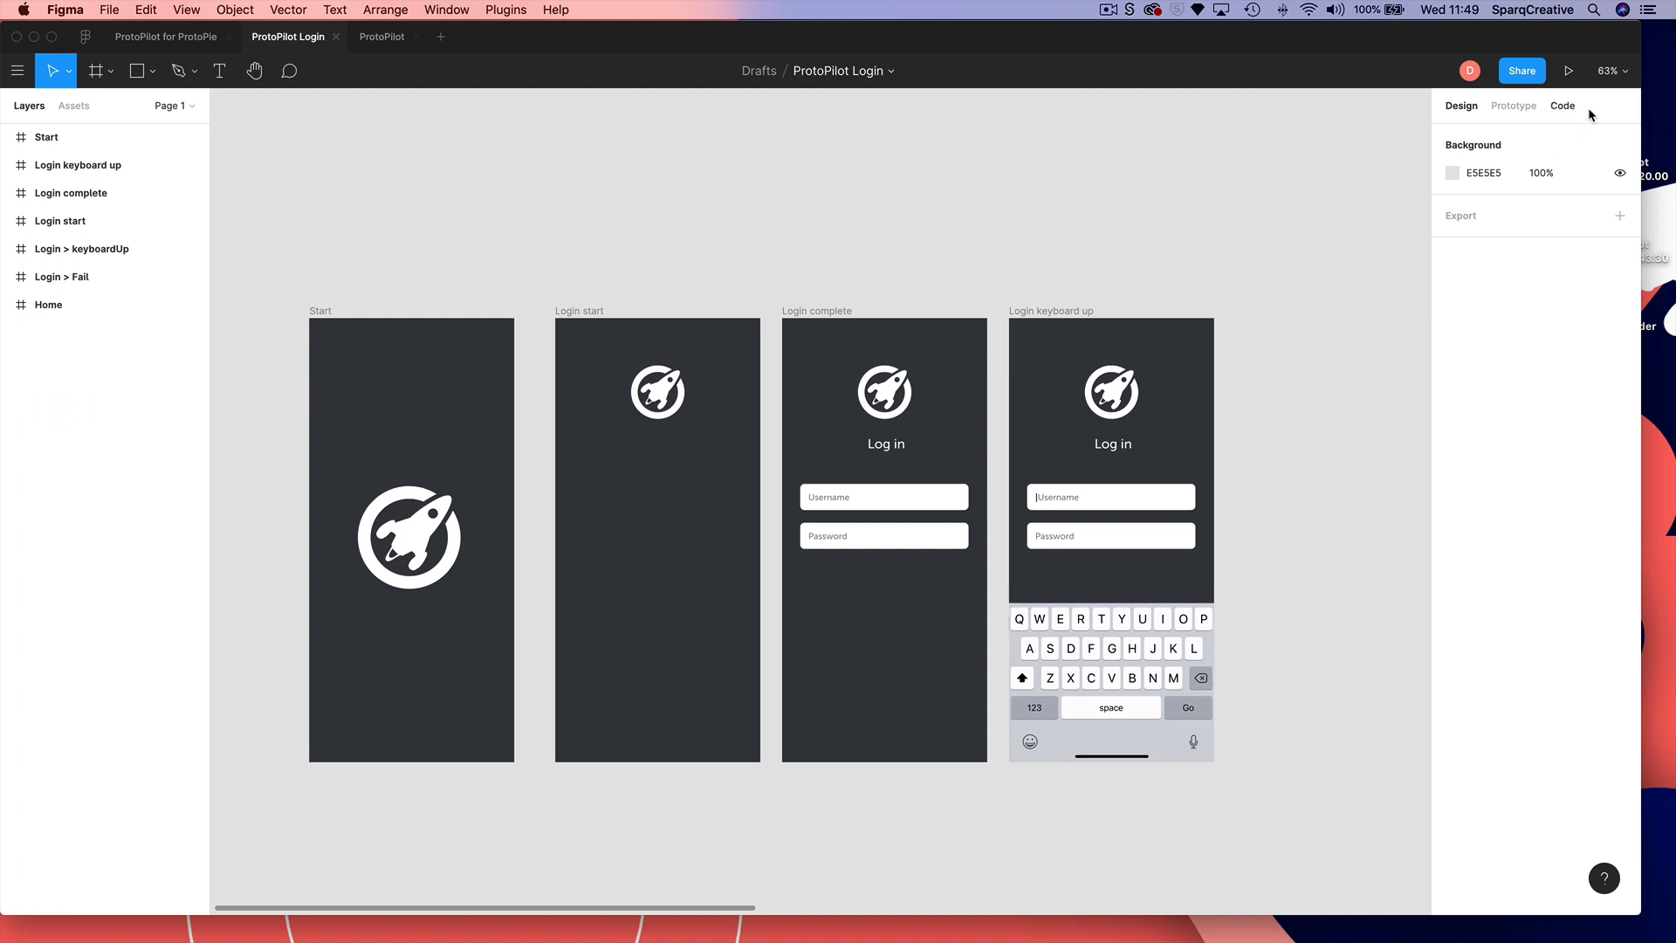
{"action": "left_click", "coordinate": [1569, 71]}
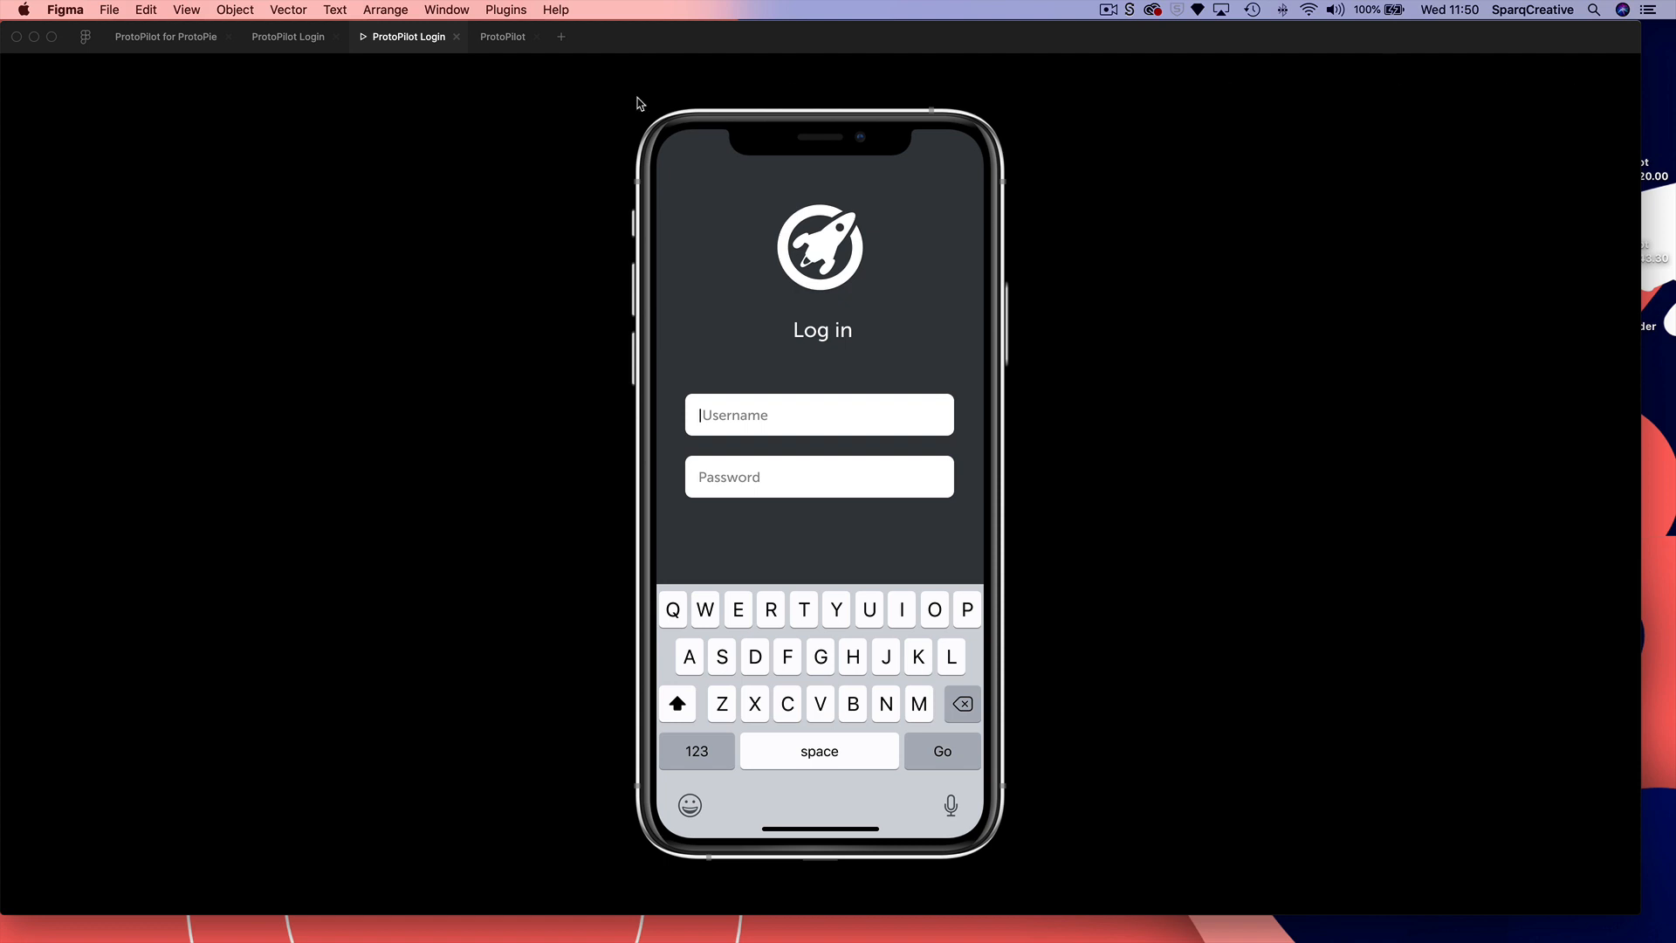
{"action": "left_click", "coordinate": [282, 41]}
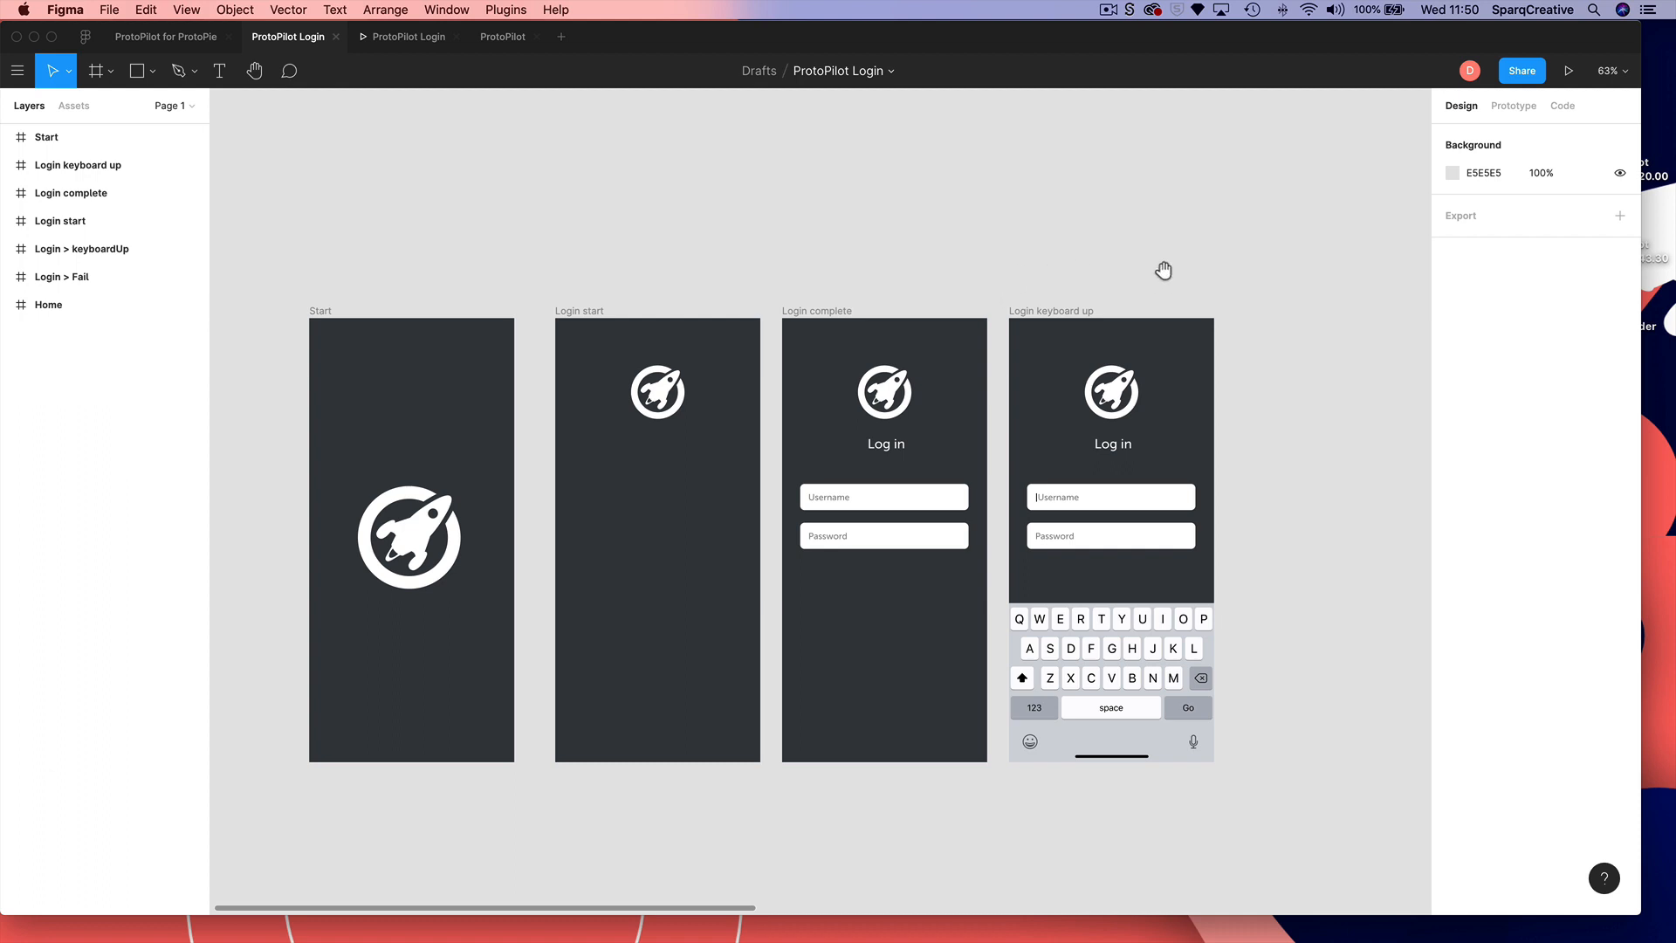
- Duplicate the Login keyboard up frame alongside the original
{"action": "left_click_drag", "start_coordinate": [1164, 269], "coordinate": [938, 254]}
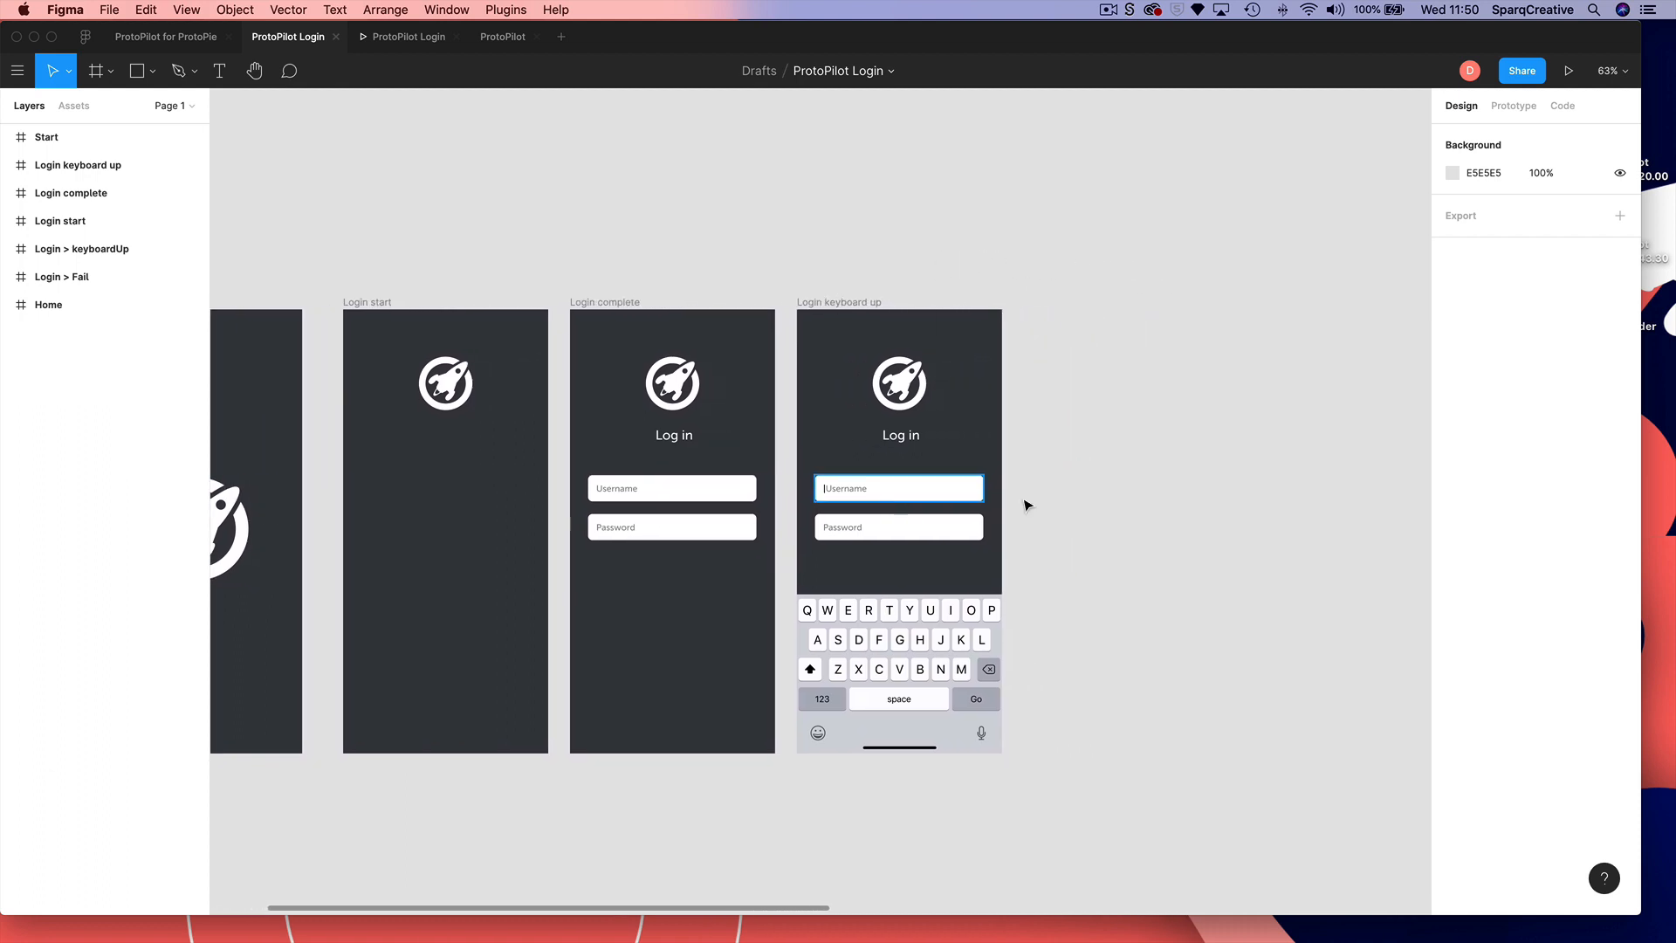
{"action": "left_click_drag", "start_coordinate": [1134, 490], "coordinate": [1063, 495]}
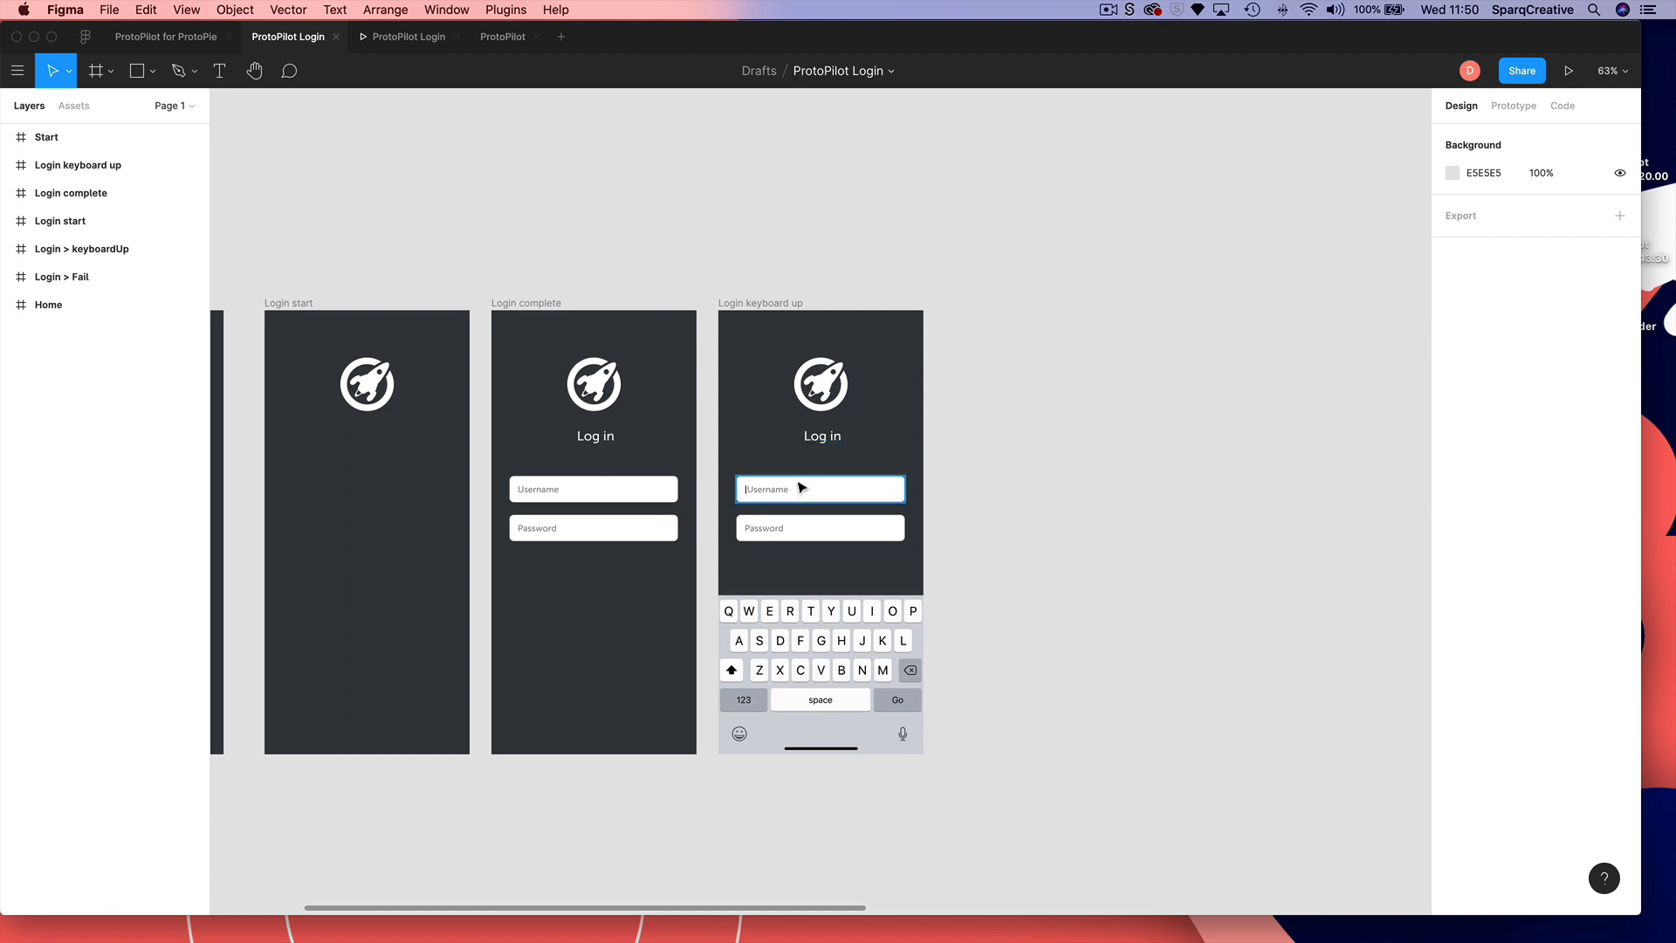
{"action": "scroll", "coordinate": [801, 487], "scroll_direction": "down", "scroll_amount": 1}
{"action": "scroll", "coordinate": [812, 506], "scroll_direction": "right", "scroll_amount": 1}
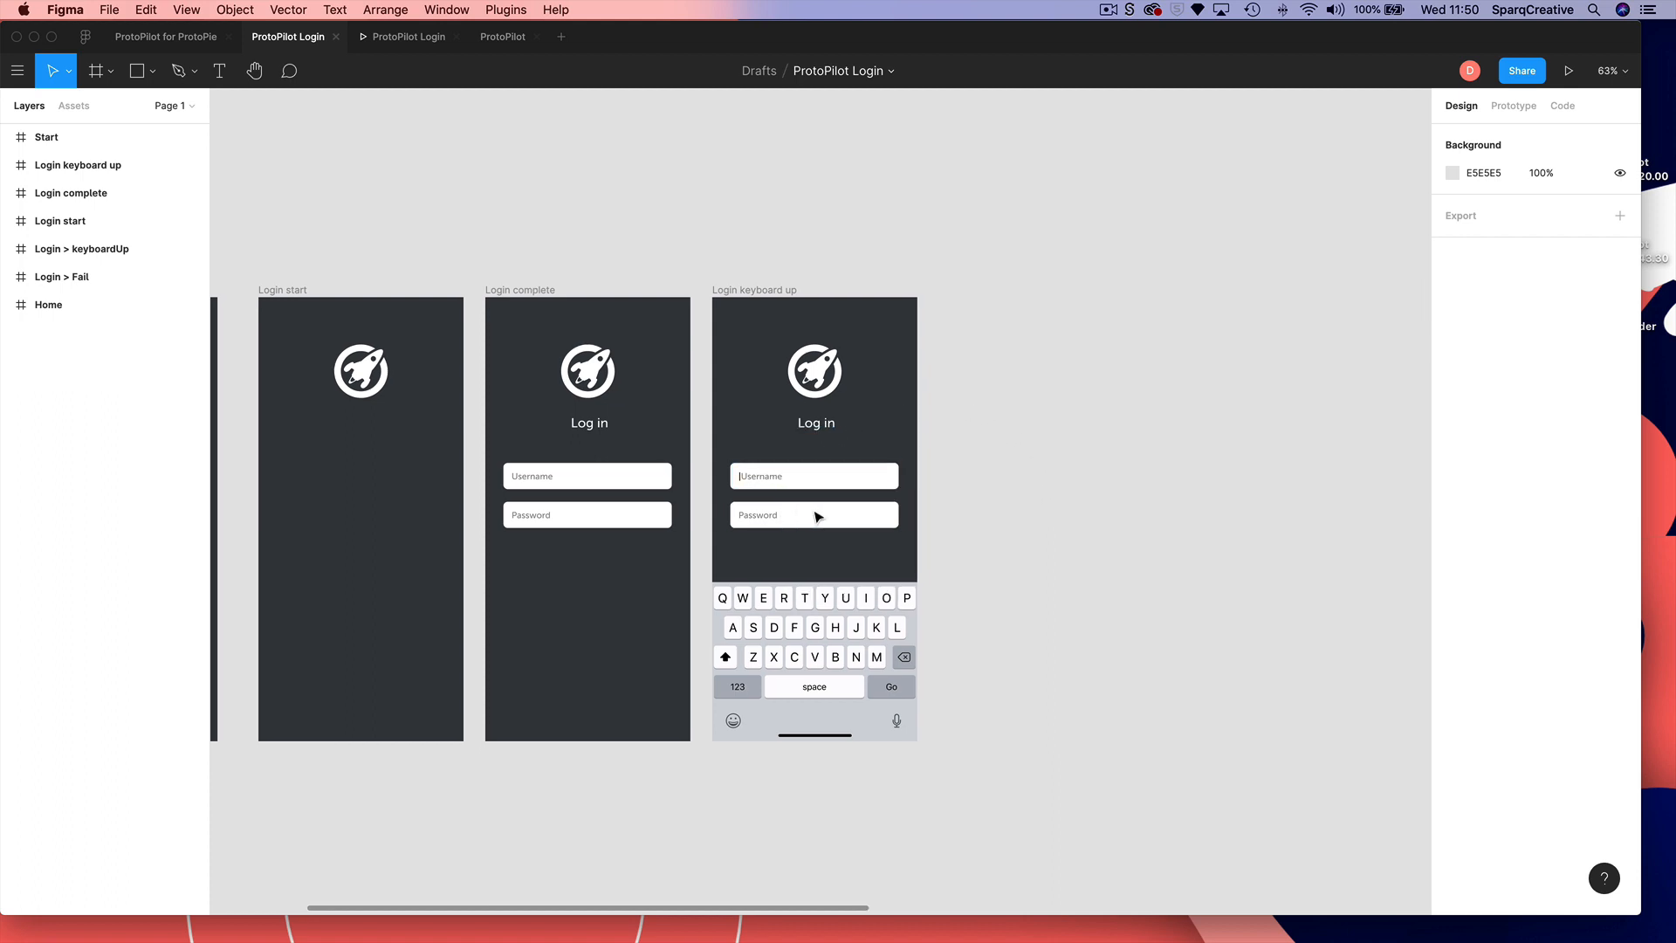
{"action": "scroll", "coordinate": [890, 690], "scroll_direction": "down", "scroll_amount": 1}
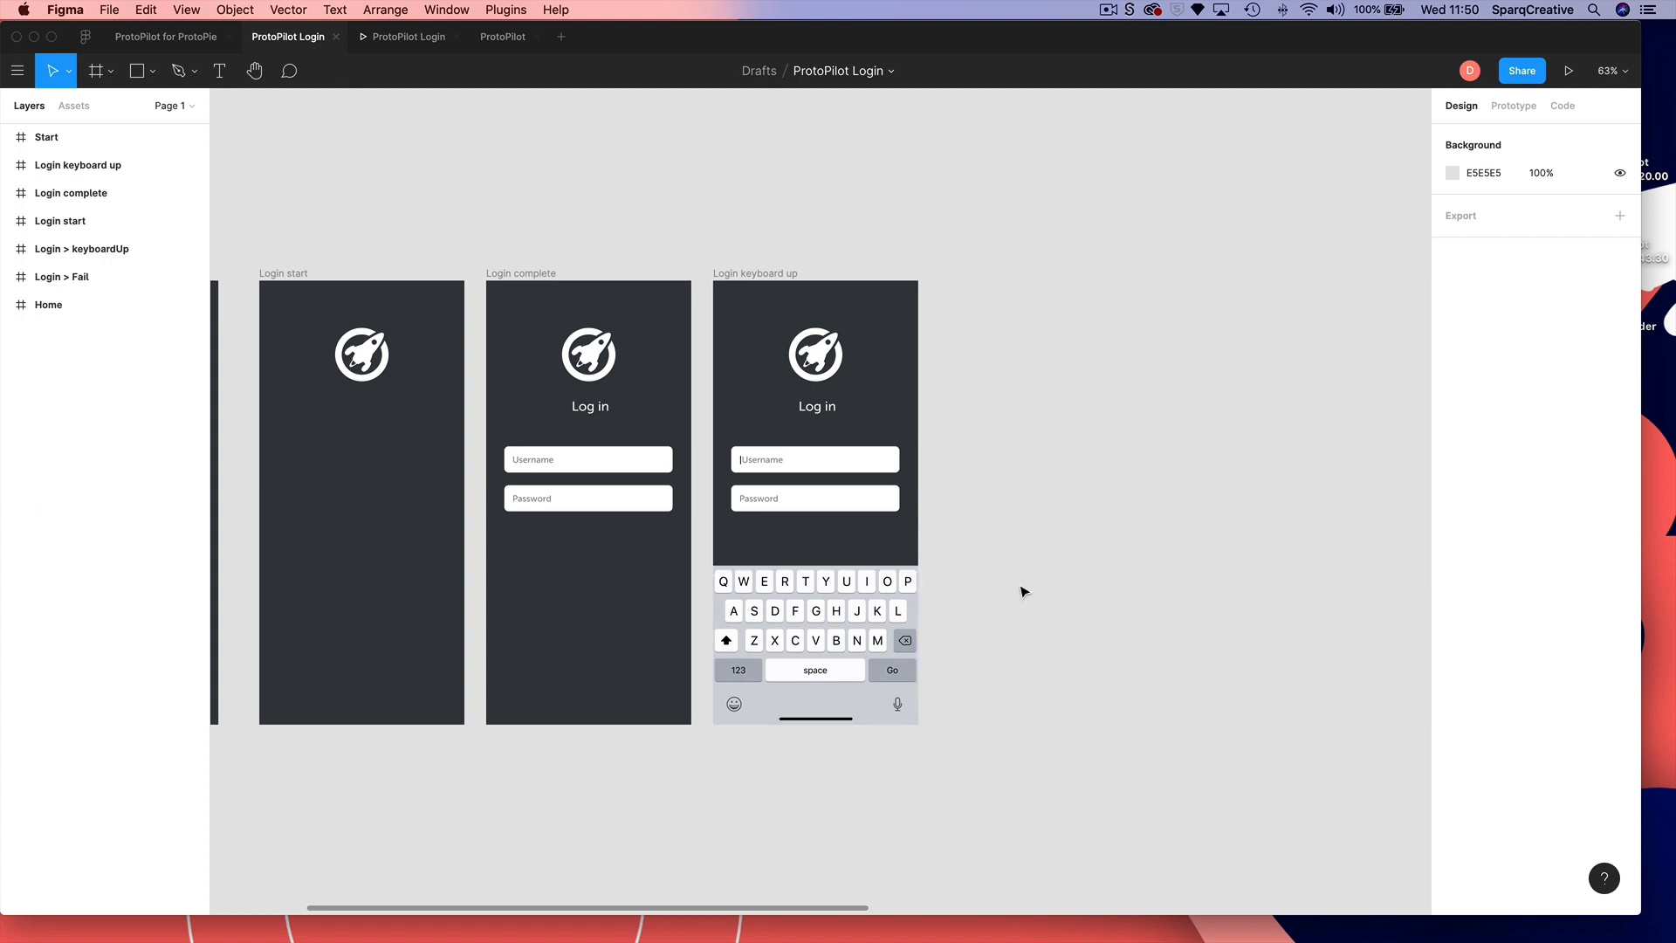
{"action": "left_click_drag", "start_coordinate": [1021, 569], "coordinate": [950, 568]}
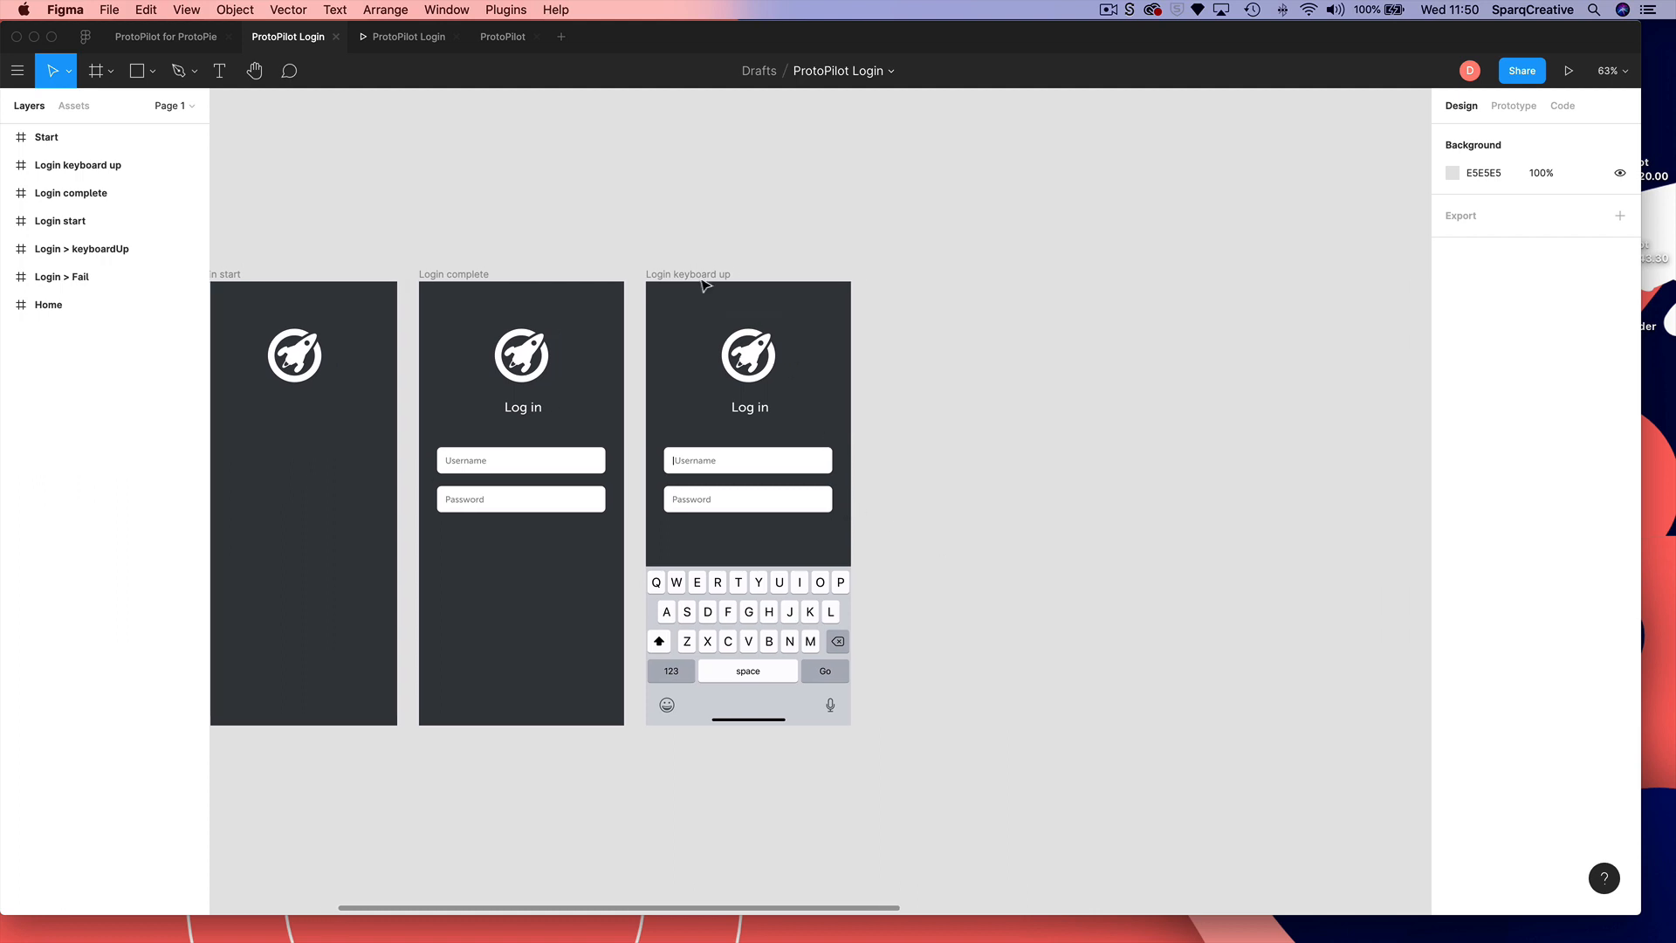
{"action": "left_click", "coordinate": [668, 276]}
{"action": "scroll", "coordinate": [668, 276], "scroll_direction": "right", "scroll_amount": 1}
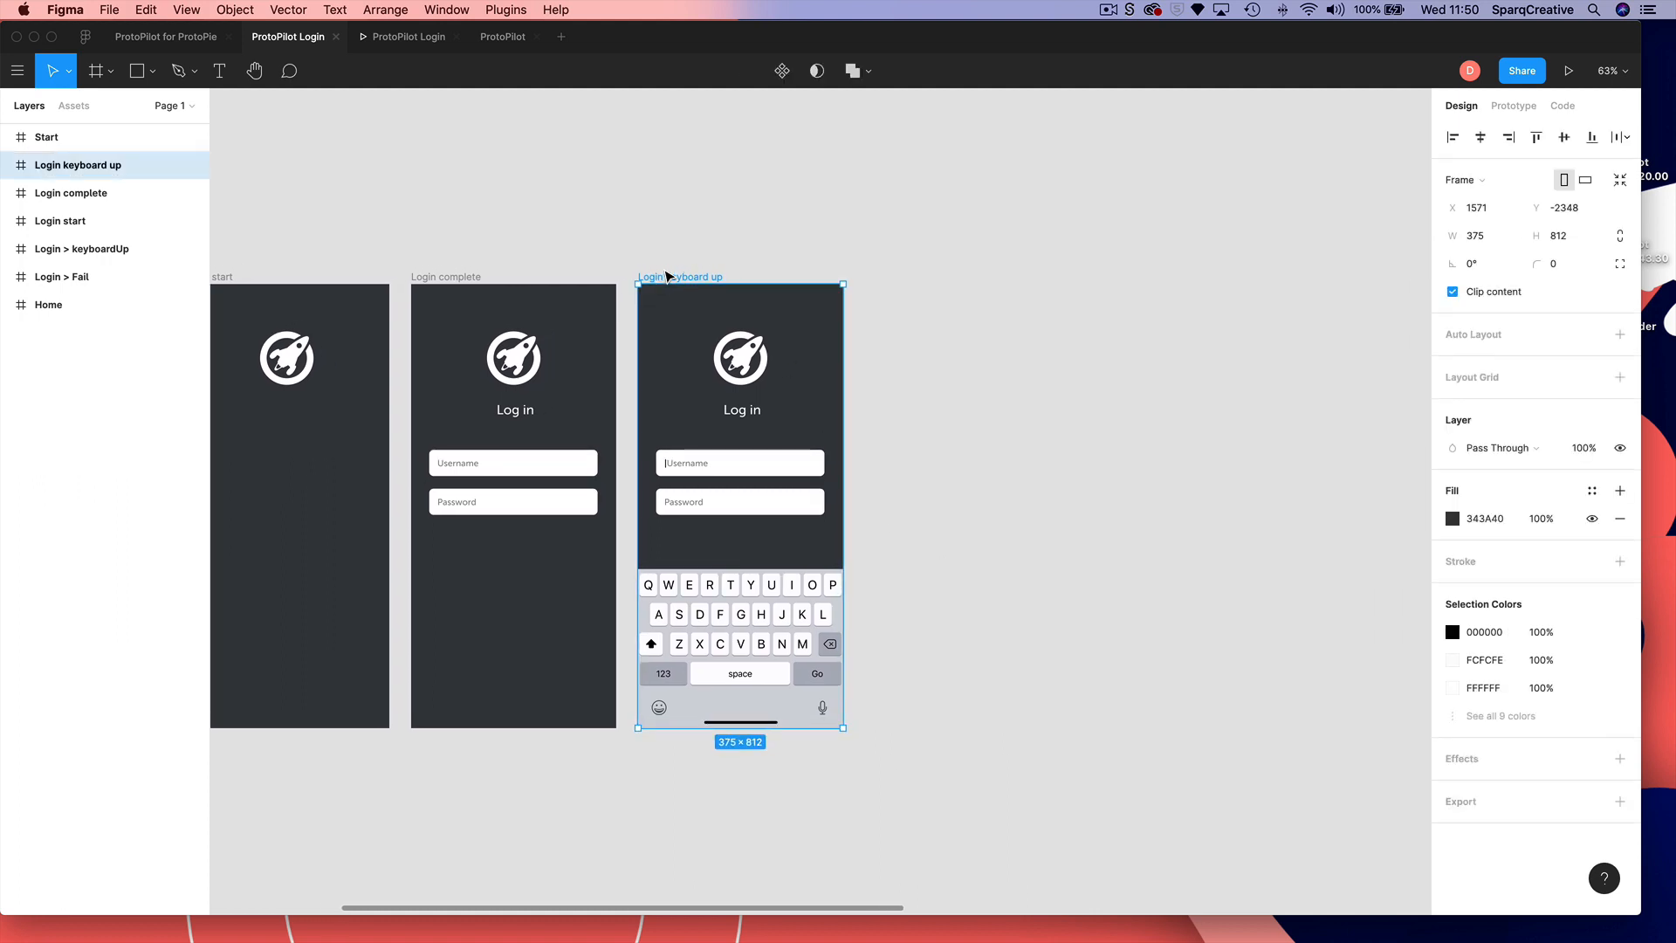
{"action": "key", "text": "super+d"}
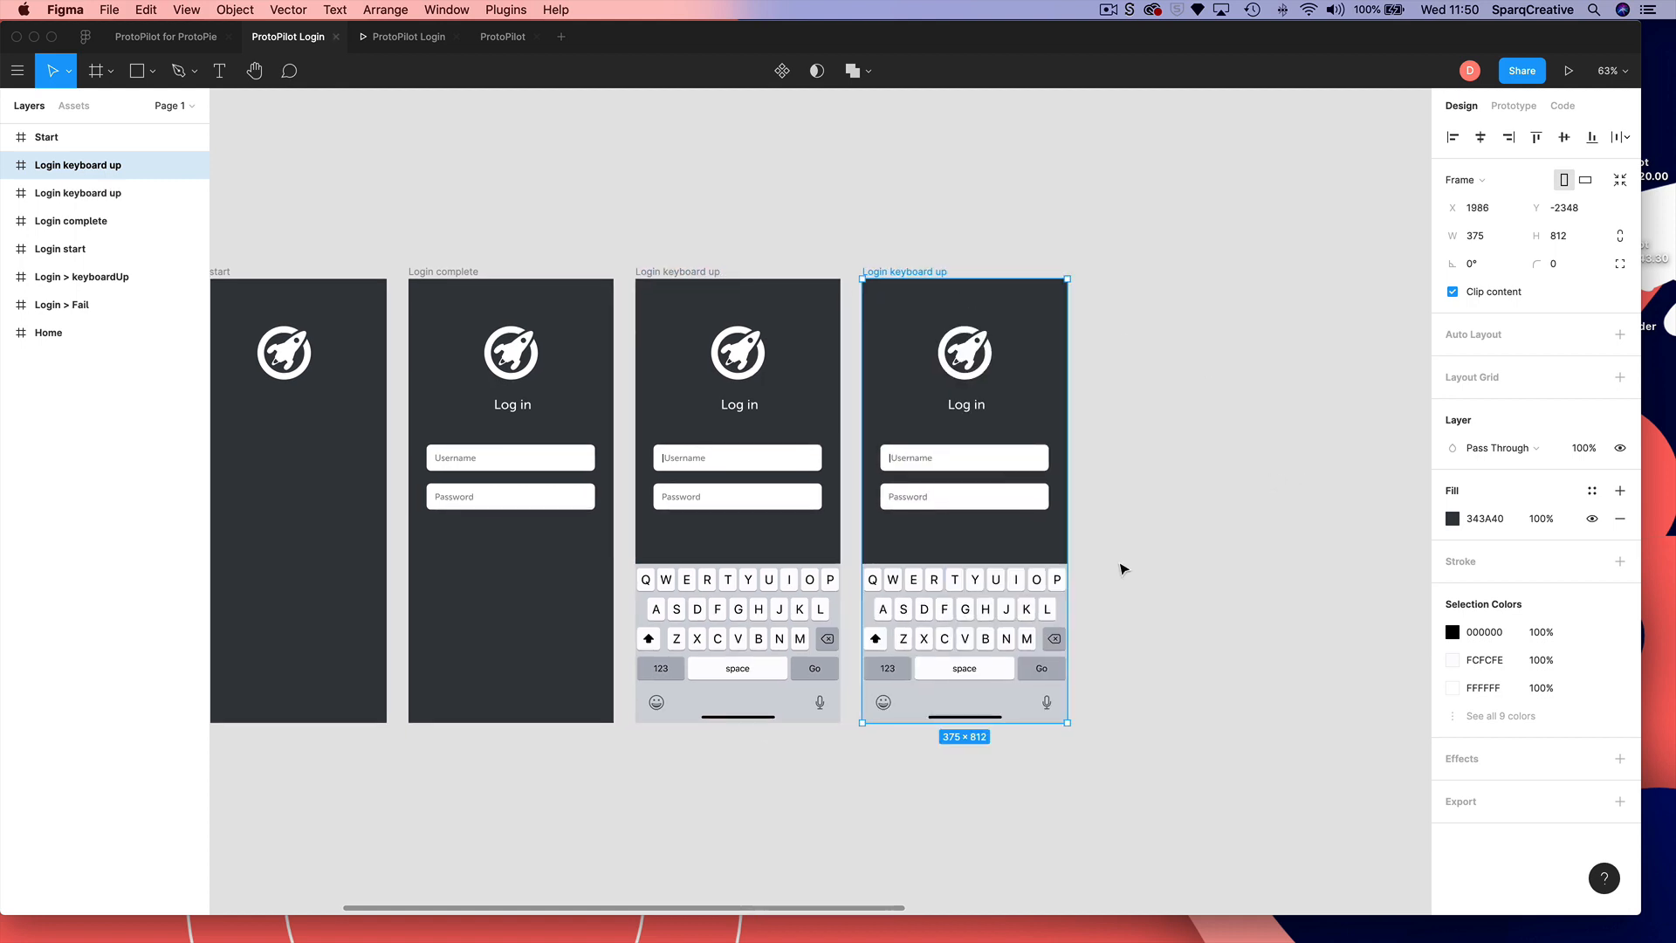
- Link the keyboard in the original Login keyboard up frame to the duplicate frame with an On Tap, Navigate To, Instant interaction
{"action": "left_click_drag", "start_coordinate": [1179, 542], "coordinate": [1075, 522]}
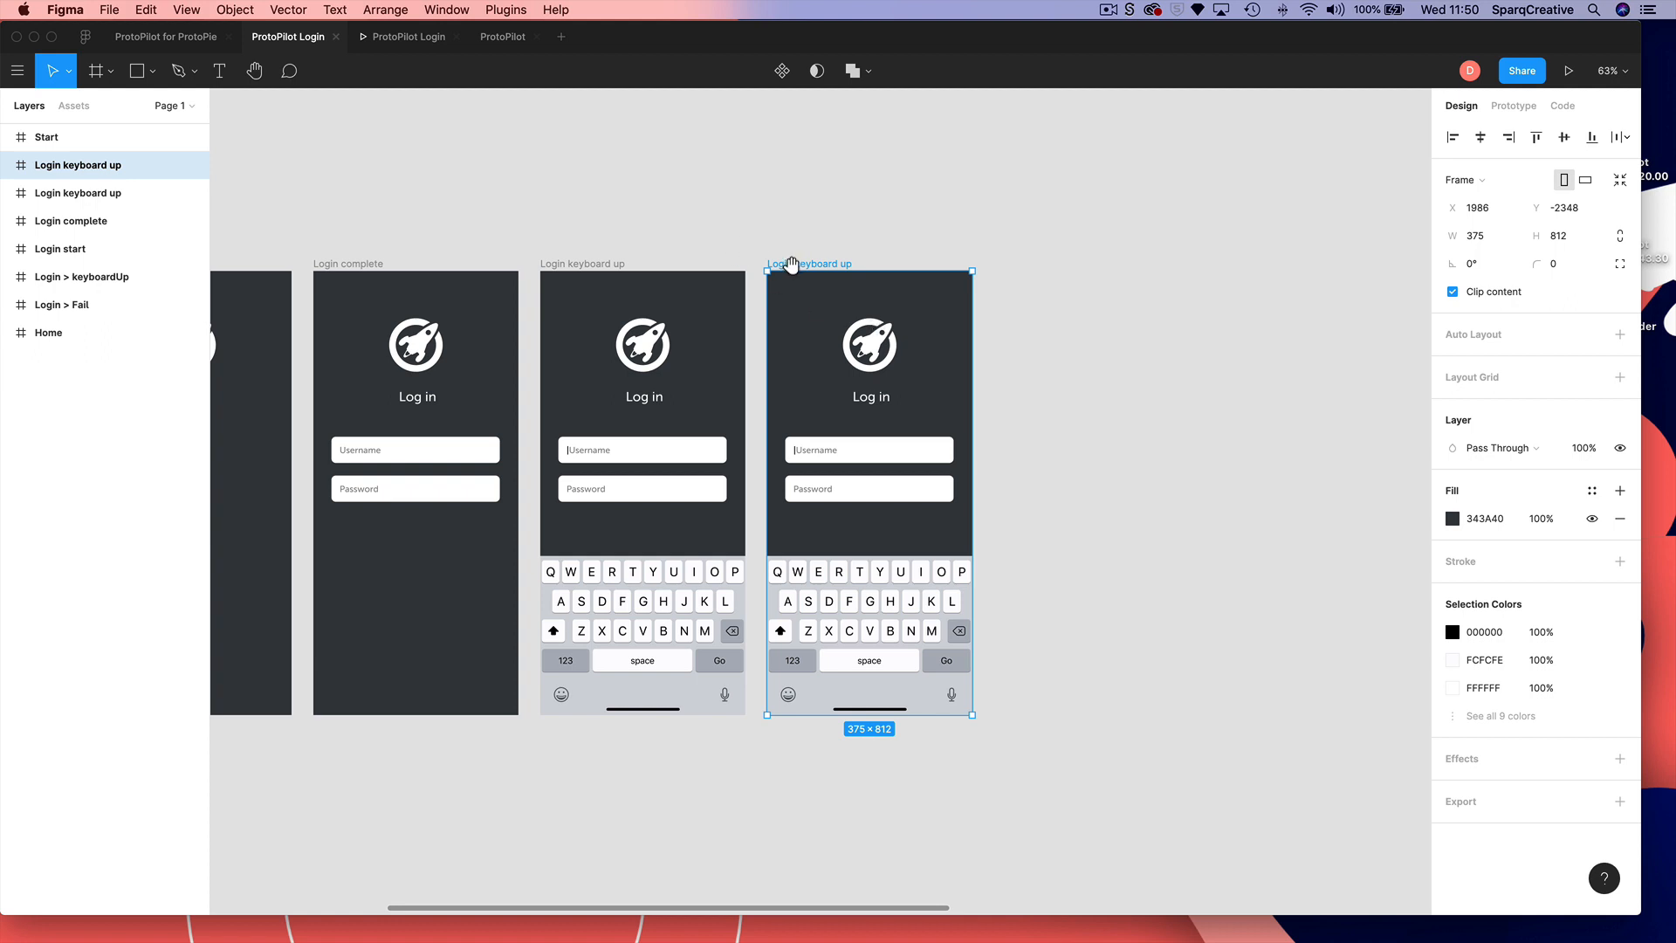
{"action": "left_click_drag", "start_coordinate": [822, 238], "coordinate": [846, 233]}
{"action": "left_click", "coordinate": [614, 259]}
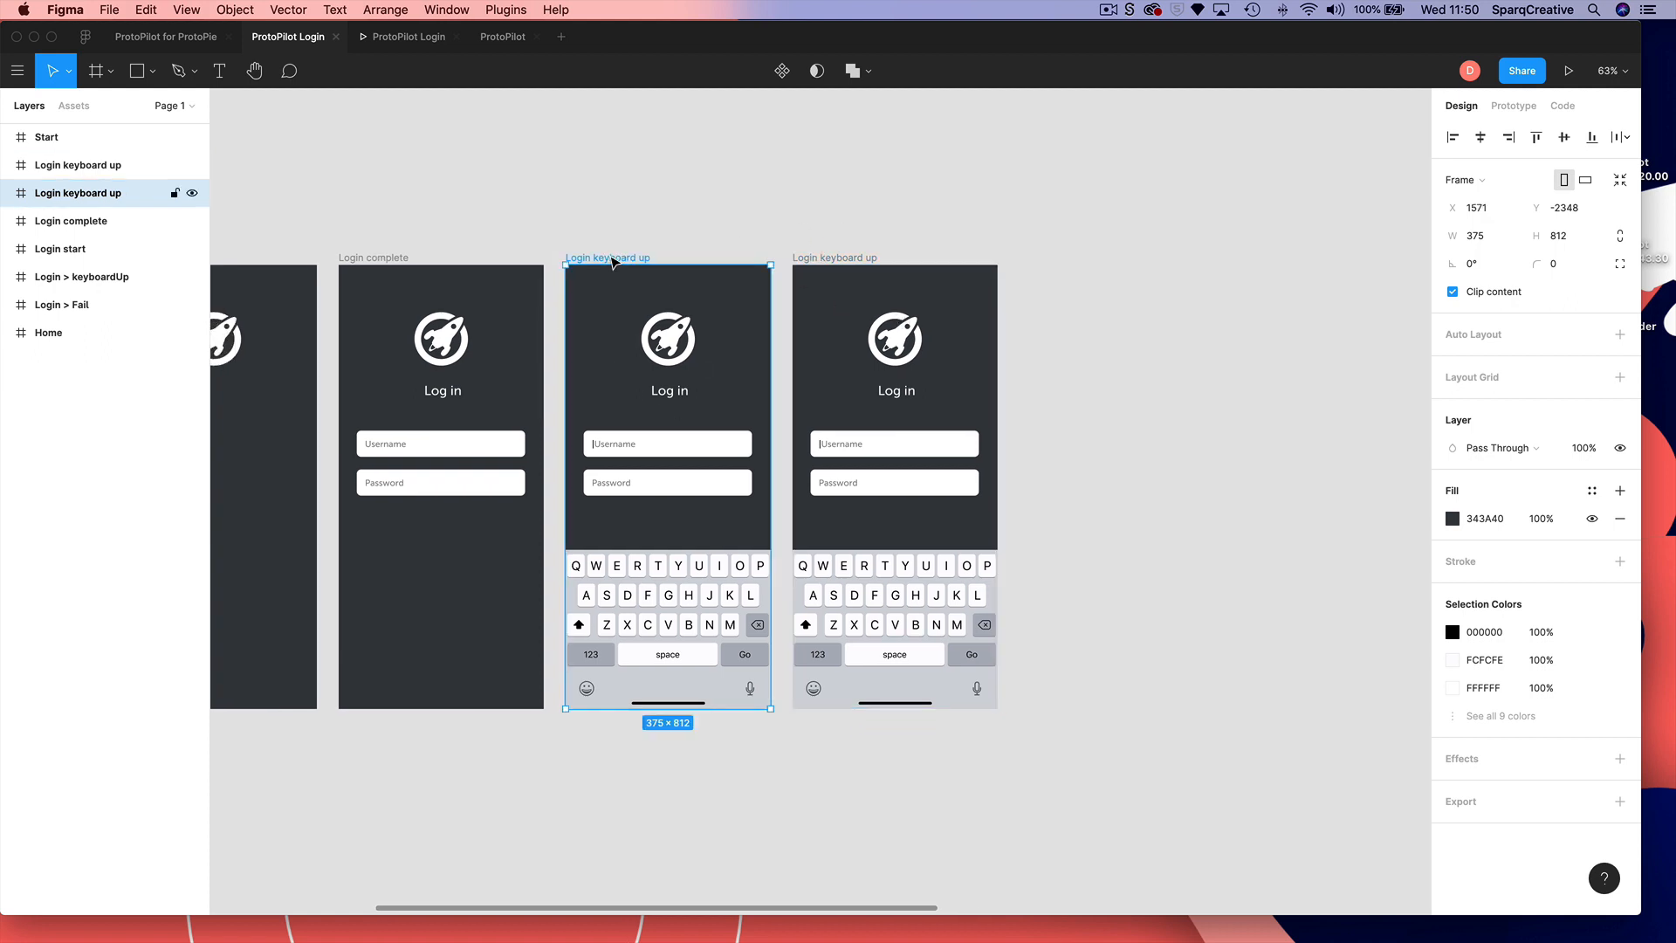
{"action": "left_click", "coordinate": [690, 451]}
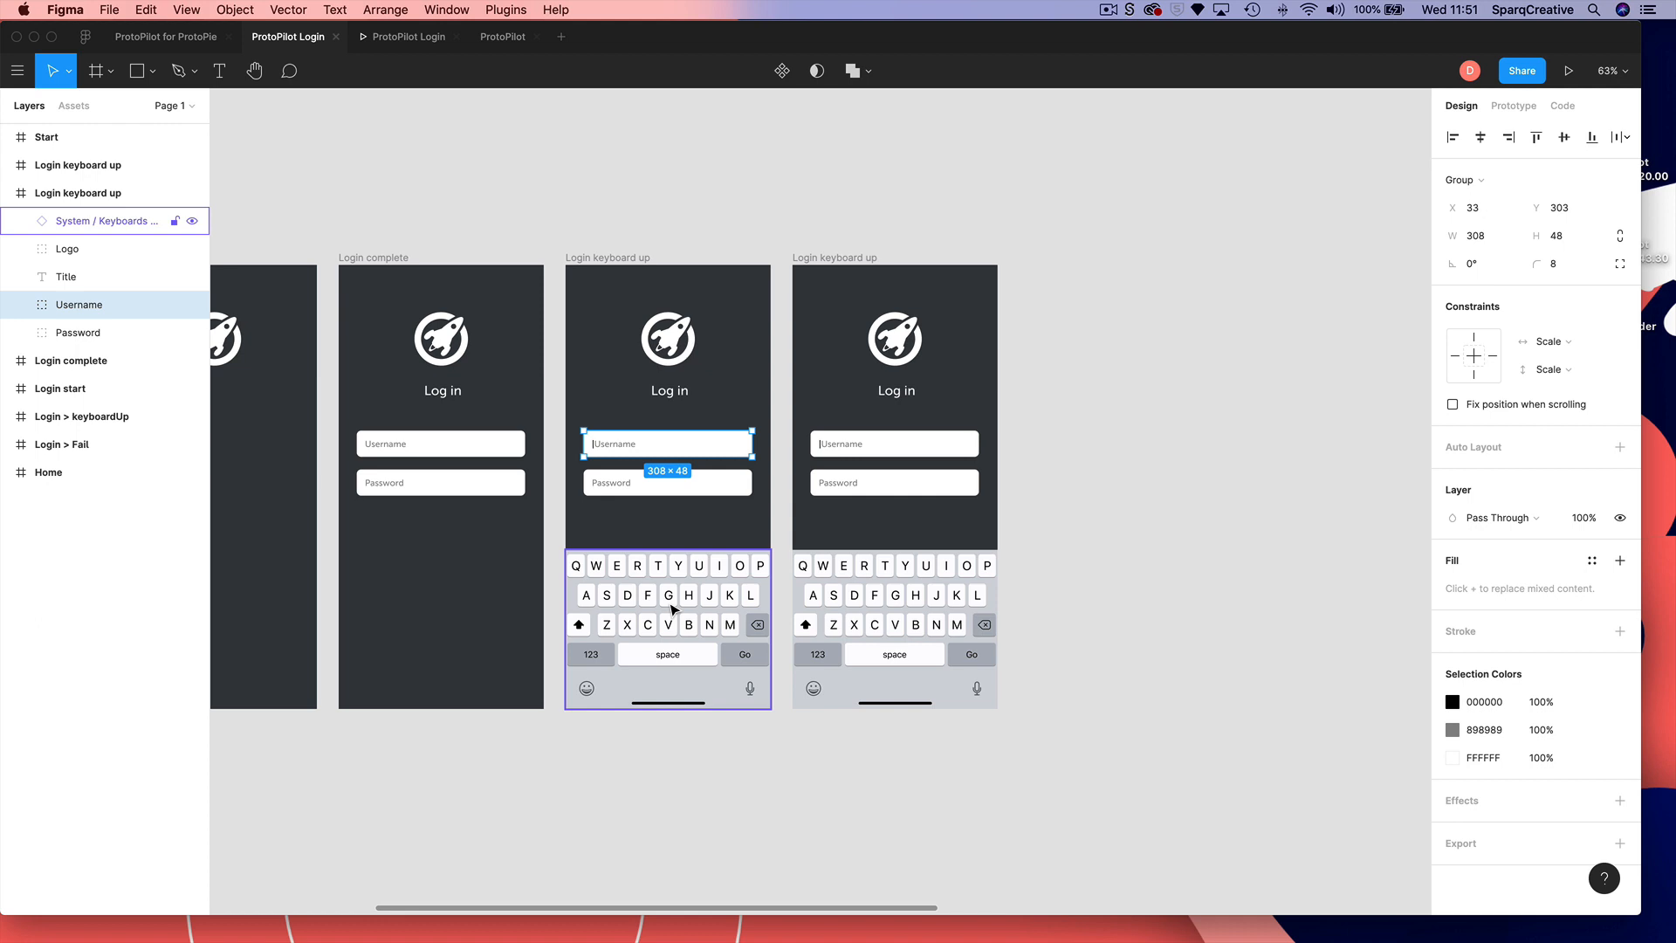
{"action": "left_click", "coordinate": [673, 608]}
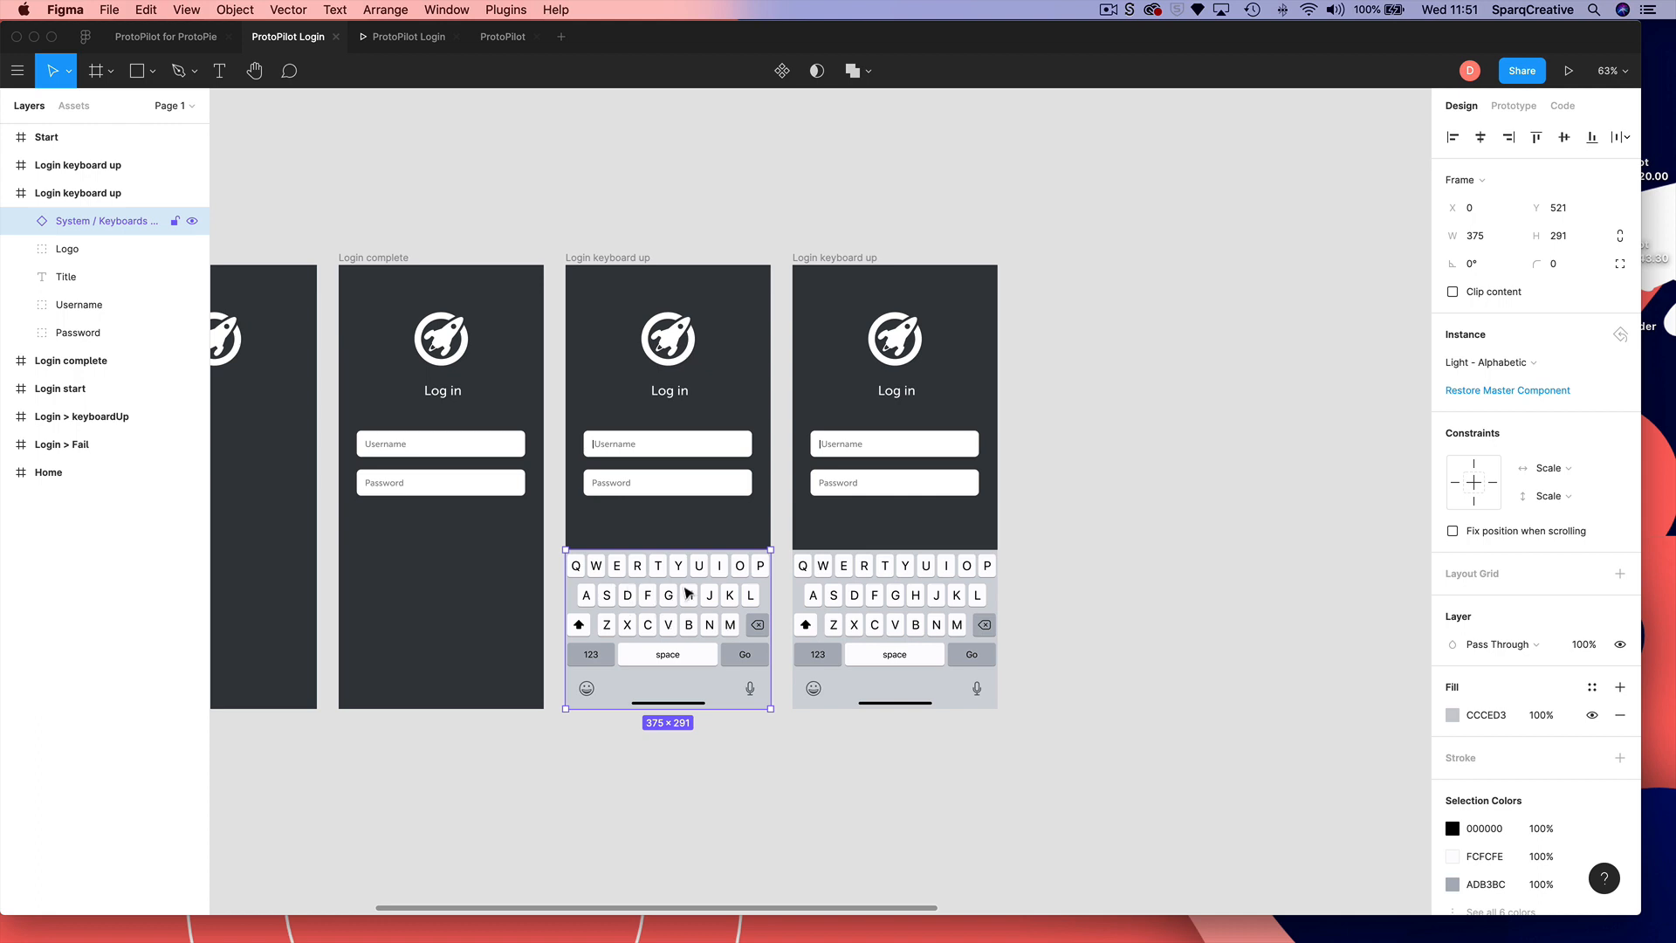
{"action": "left_click", "coordinate": [1514, 114]}
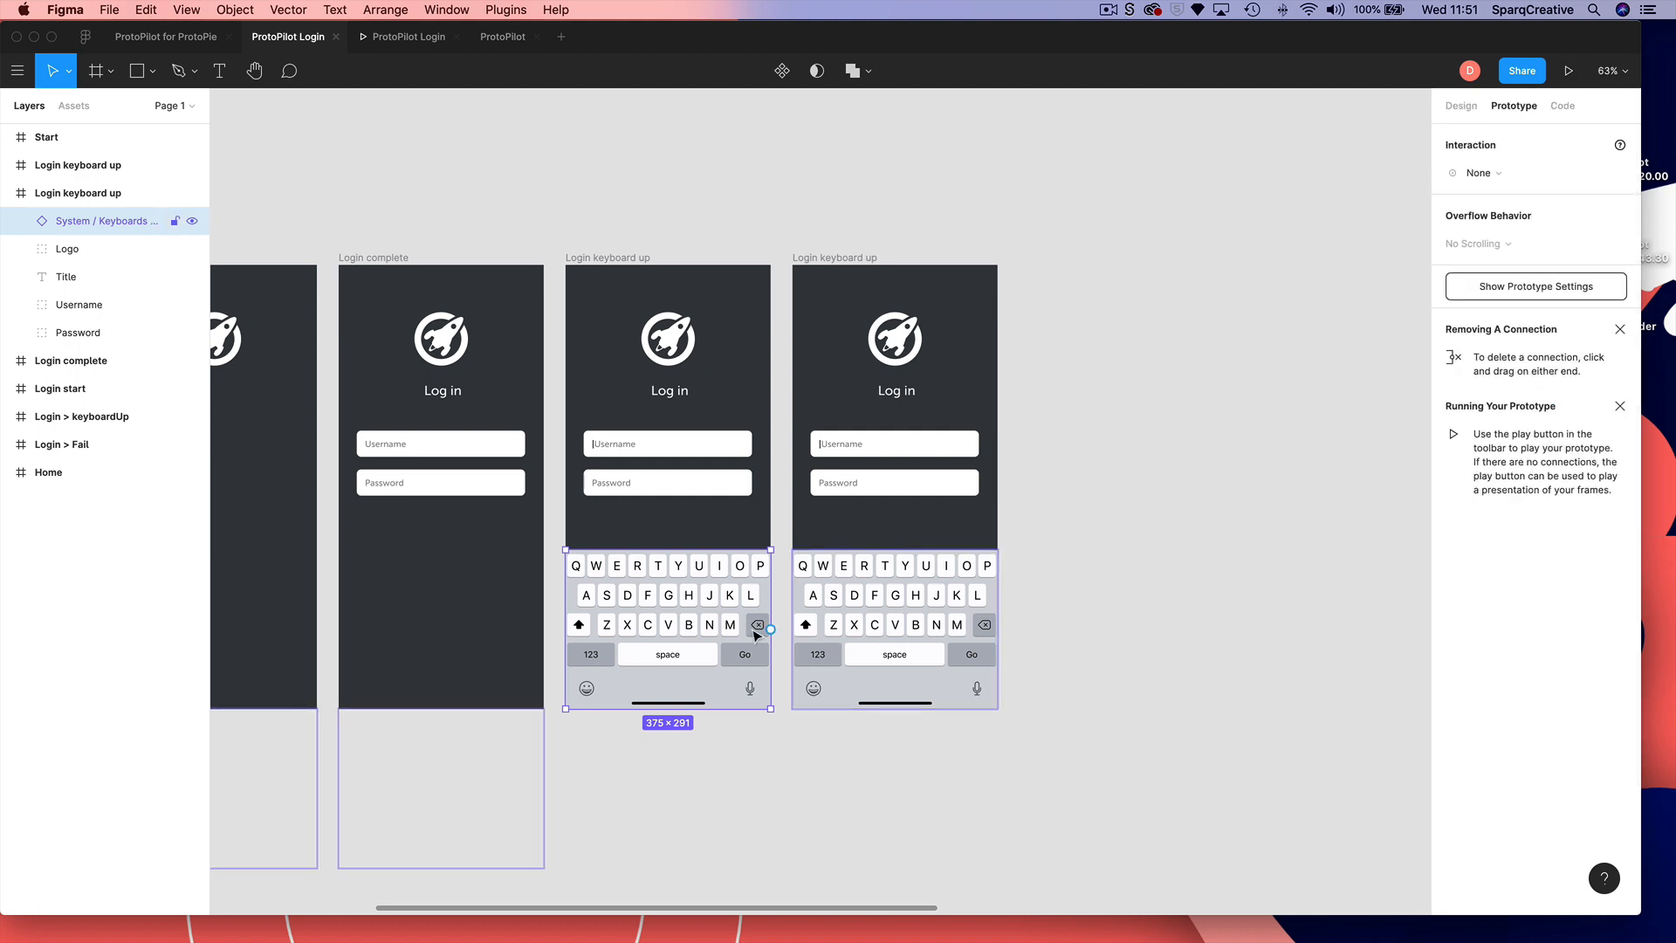
{"action": "left_click_drag", "start_coordinate": [771, 629], "coordinate": [812, 559]}
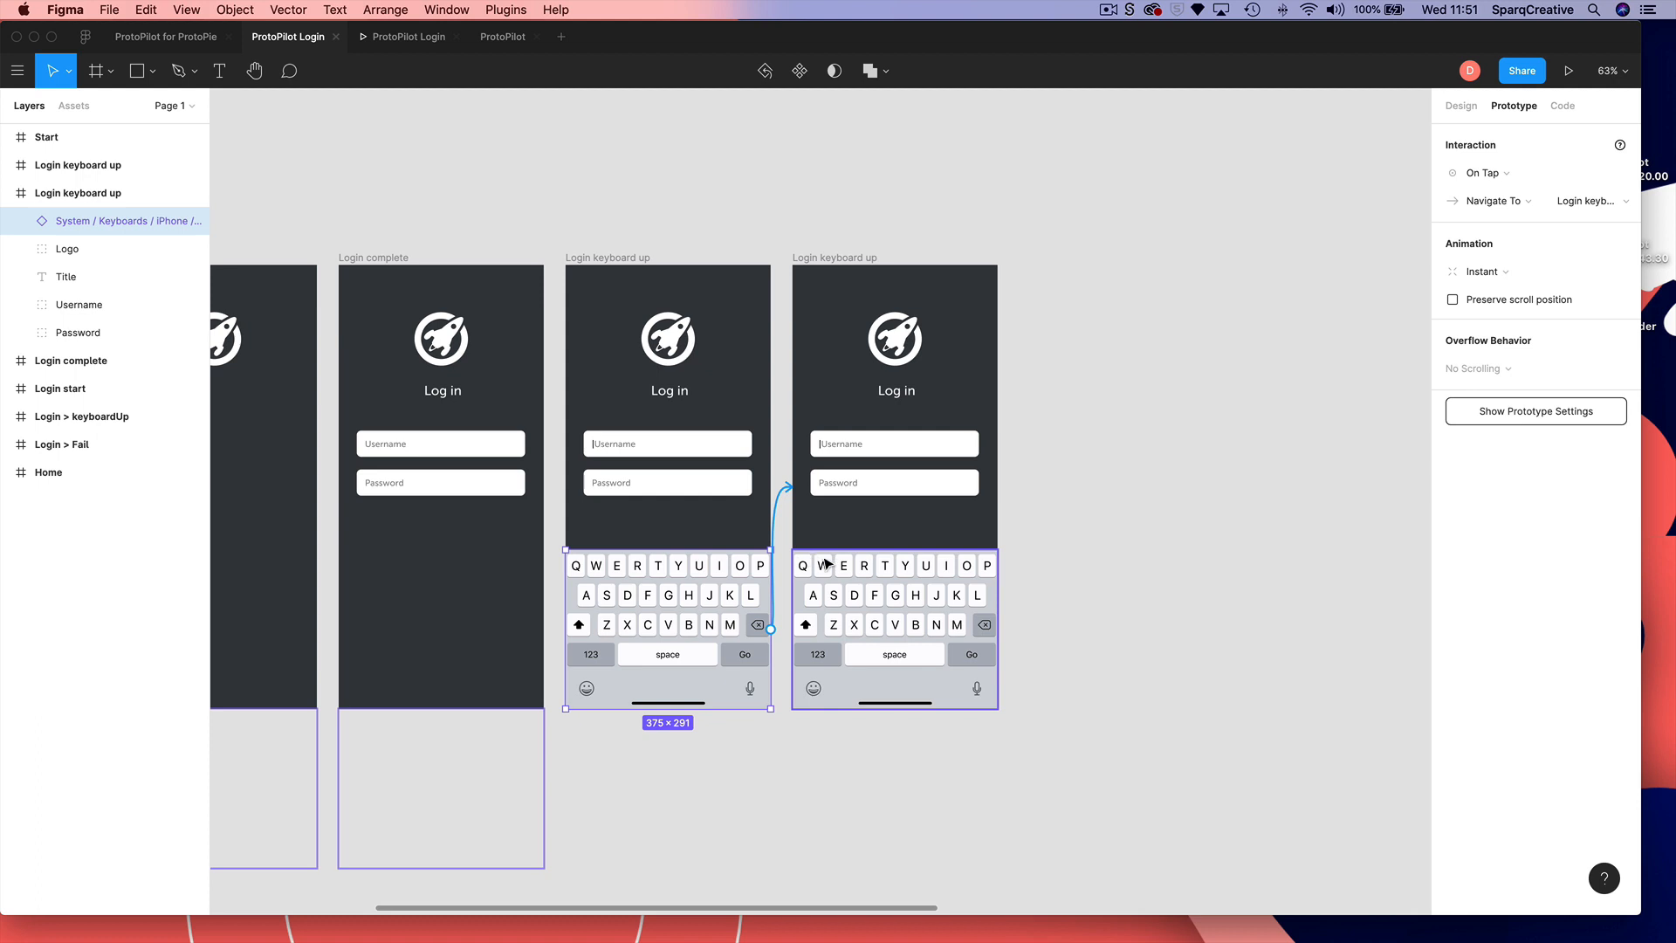
- Replace the Username placeholder text in the duplicate frame with the person's first name
{"action": "double_click", "coordinate": [832, 446]}
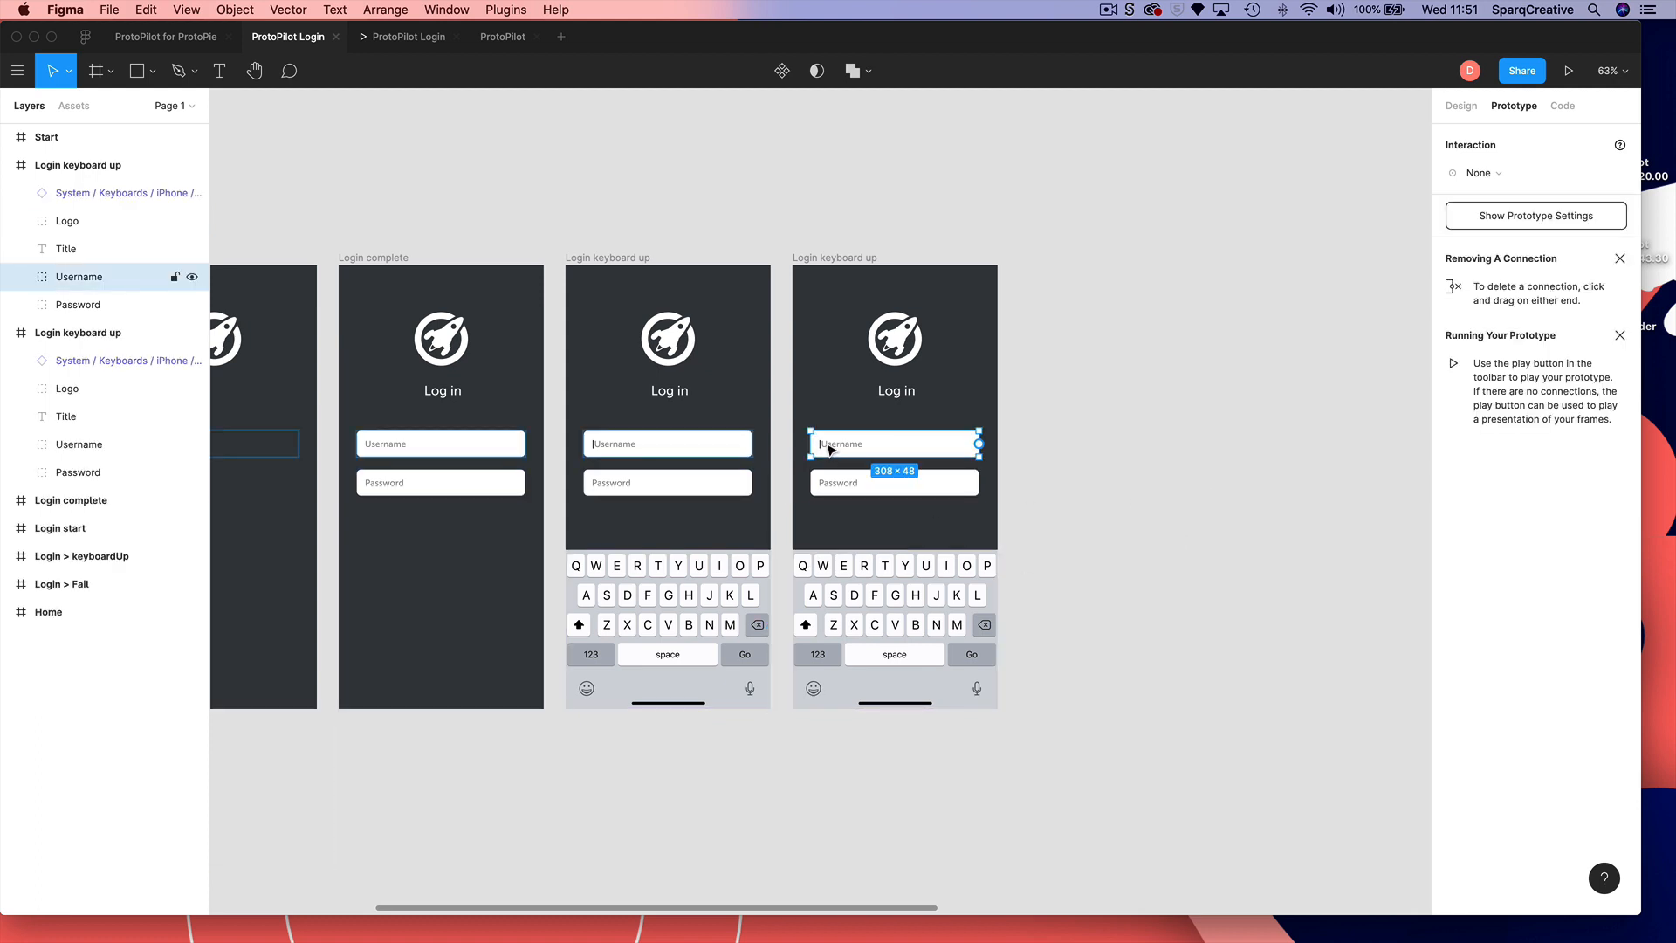
{"action": "double_click", "coordinate": [839, 446]}
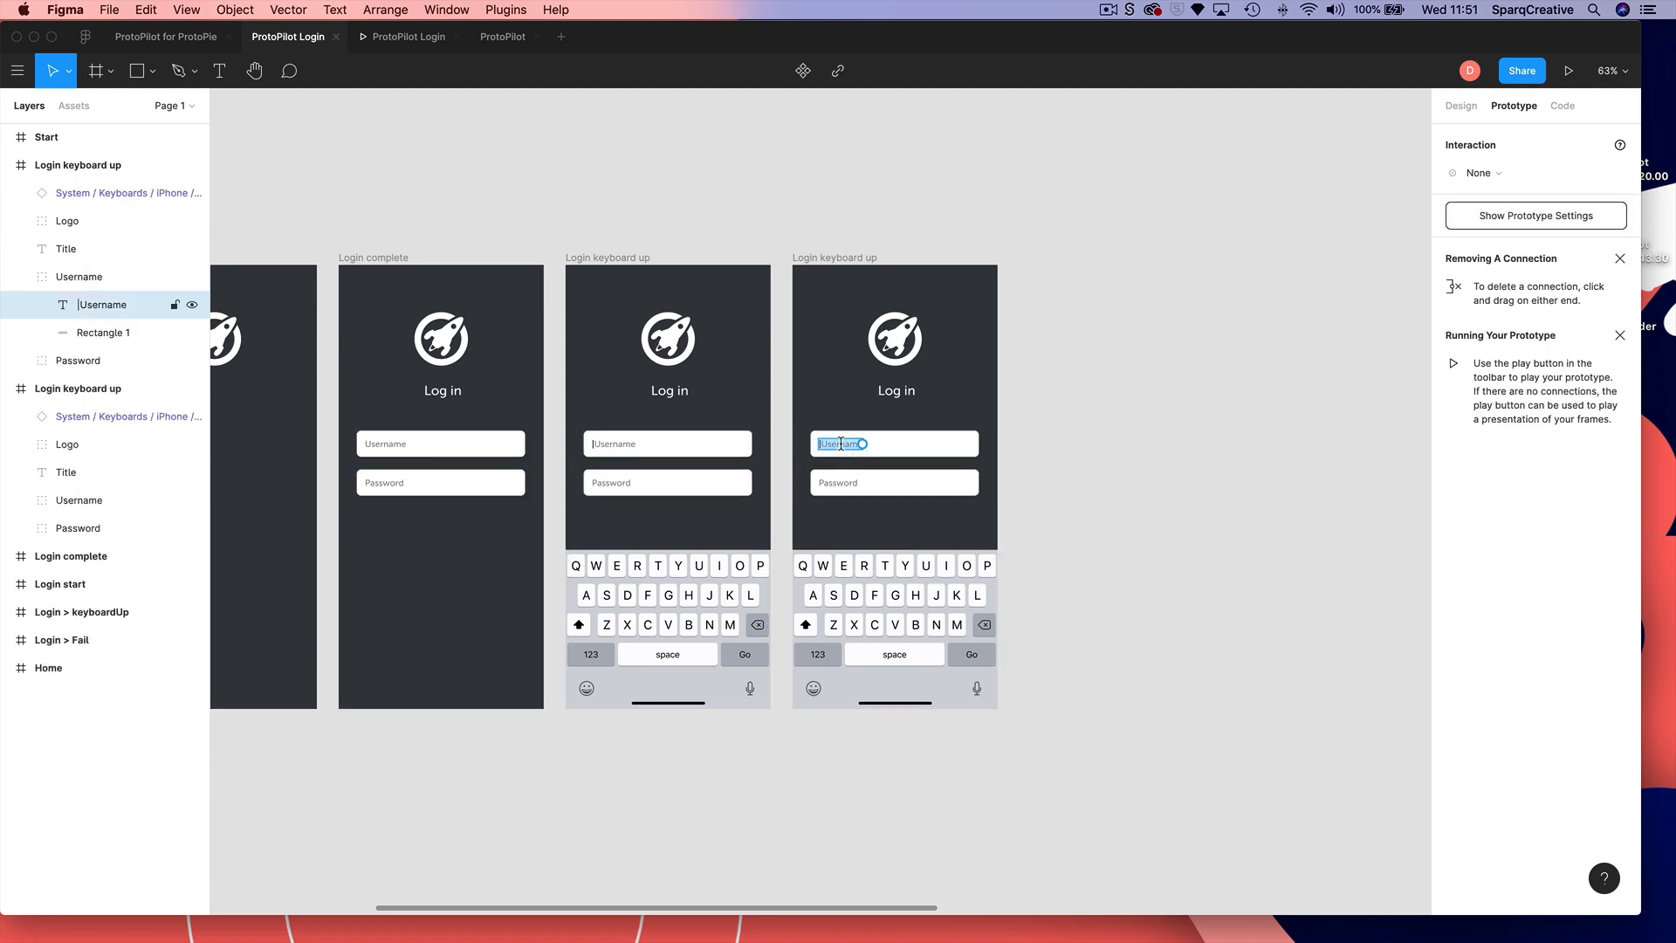
{"action": "type", "text": "Da"}
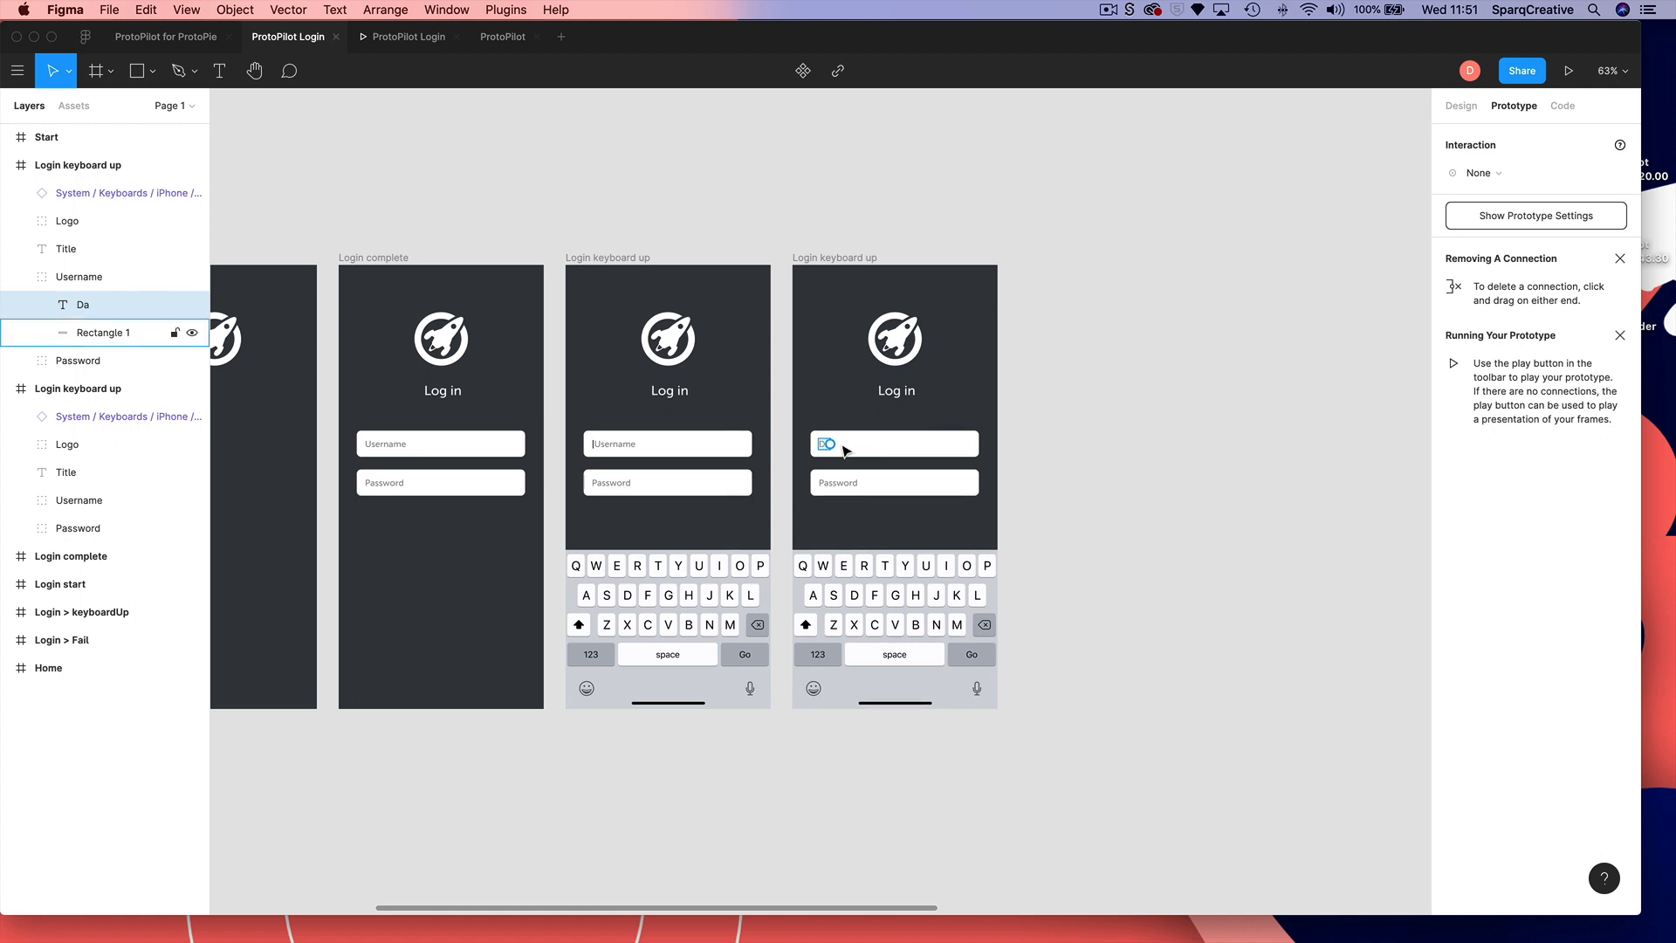
{"action": "type", "text": "rren"}
{"action": "key", "text": "Escape"}
{"action": "left_click", "coordinate": [1012, 502]}
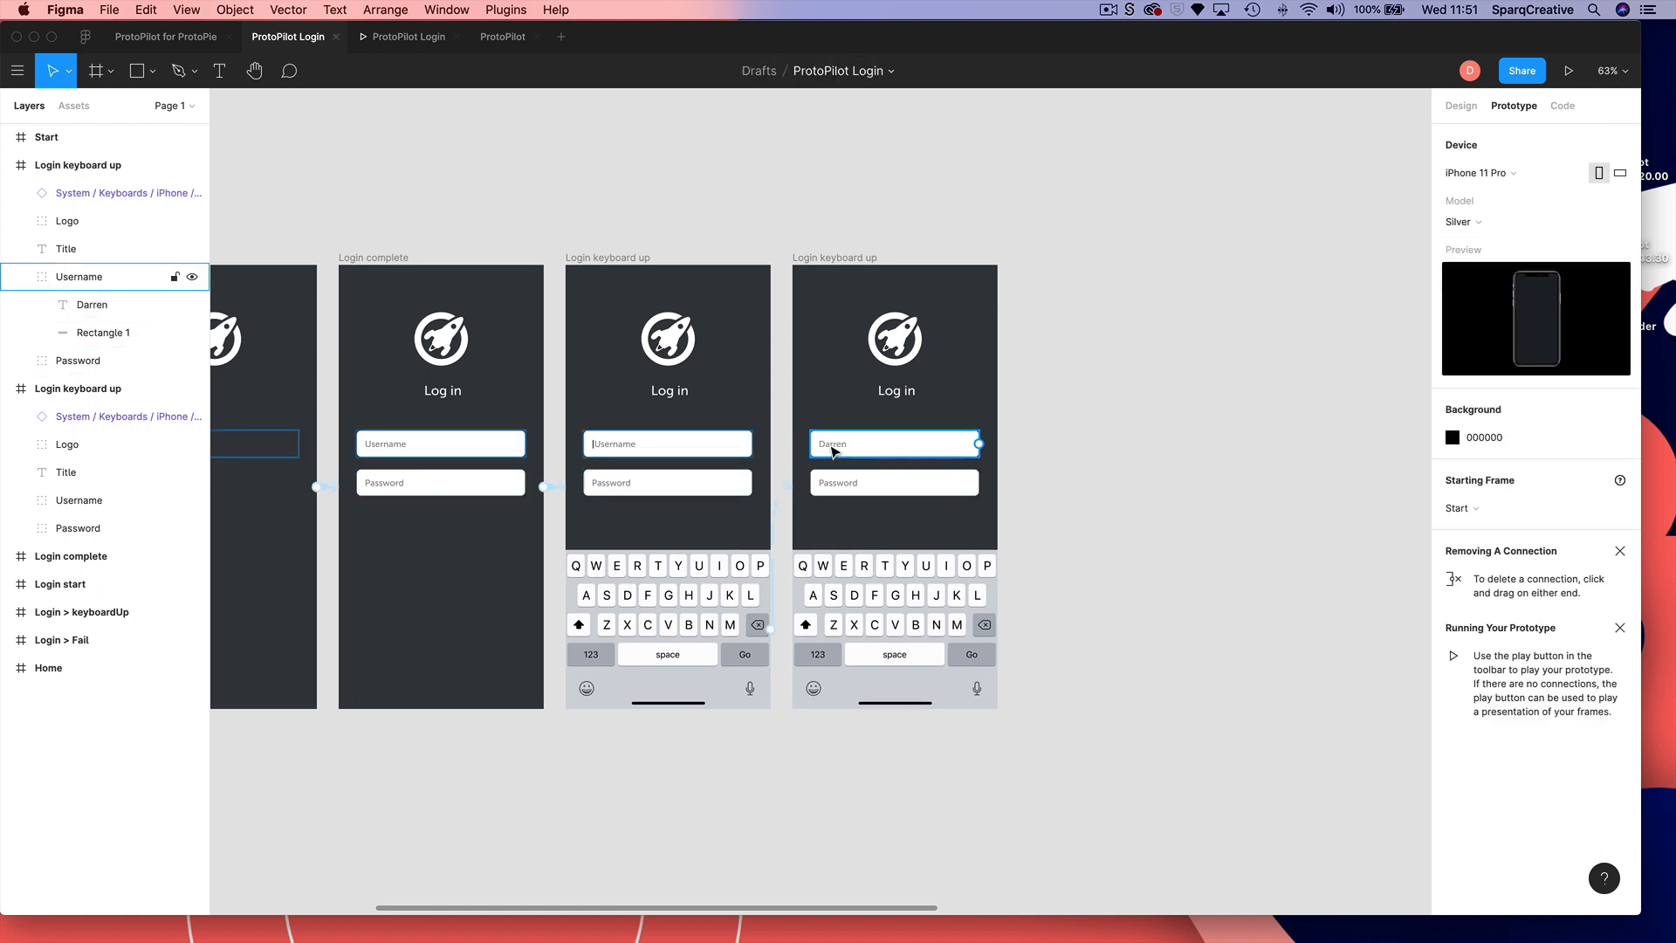
- Set the fill of the entered username text in the duplicate frame to black, 000000
{"action": "double_click", "coordinate": [825, 447]}
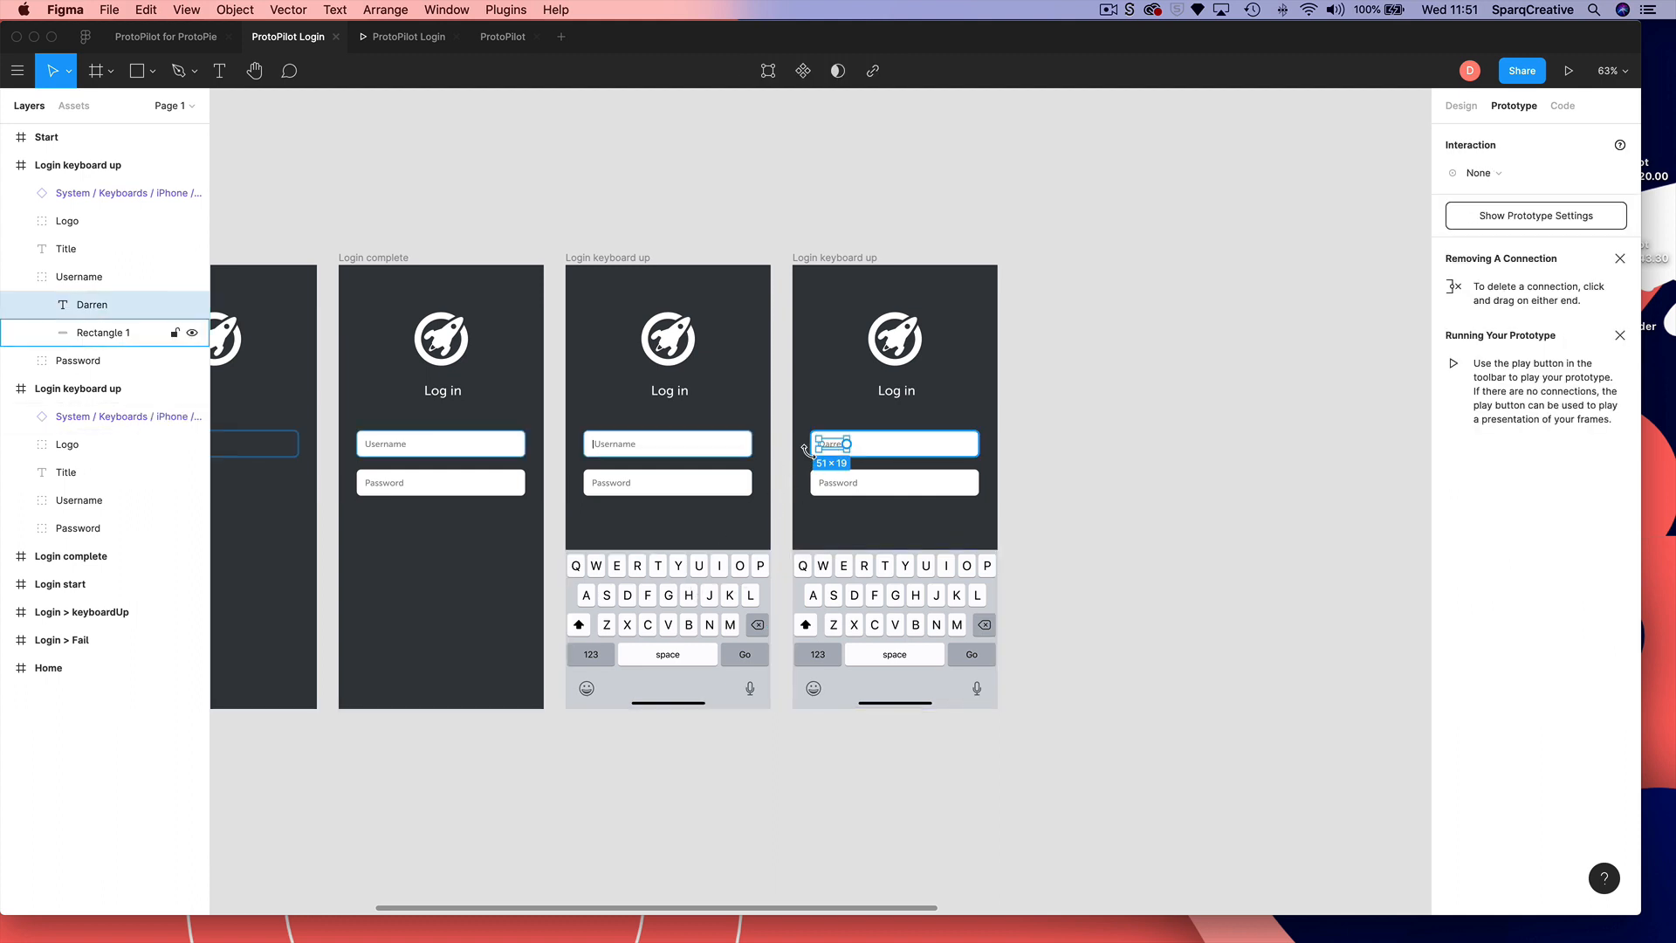
{"action": "scroll", "coordinate": [843, 462], "scroll_direction": "left", "scroll_amount": 1}
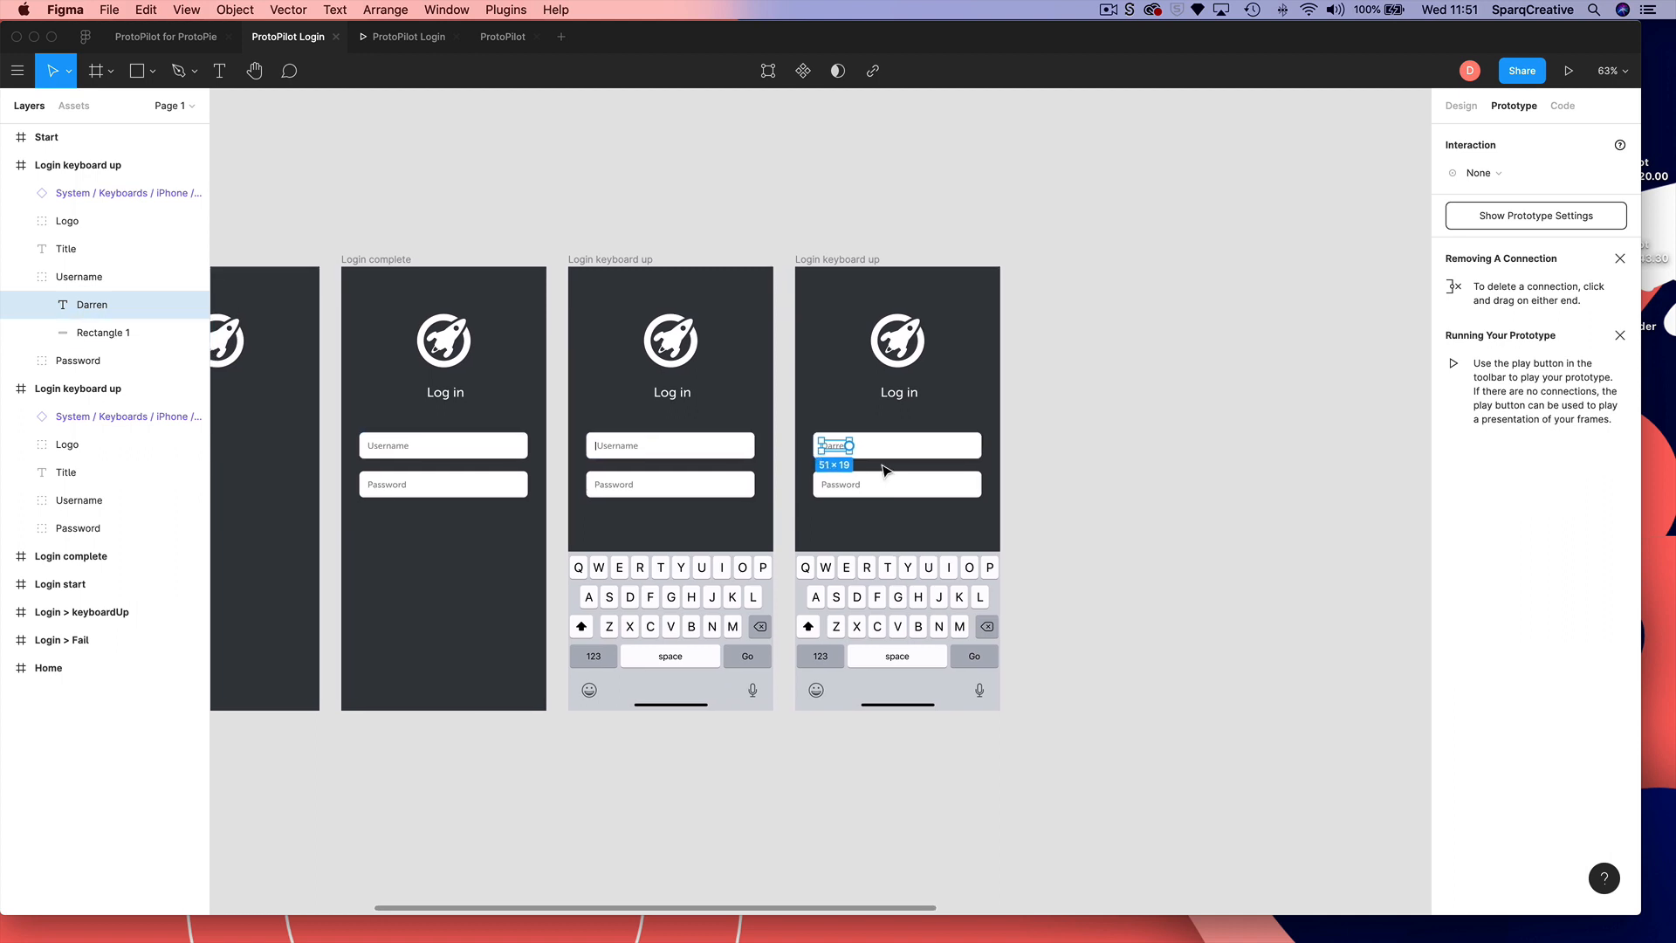
{"action": "double_click", "coordinate": [840, 447]}
{"action": "scroll", "coordinate": [836, 457], "scroll_direction": "down", "scroll_amount": 1}
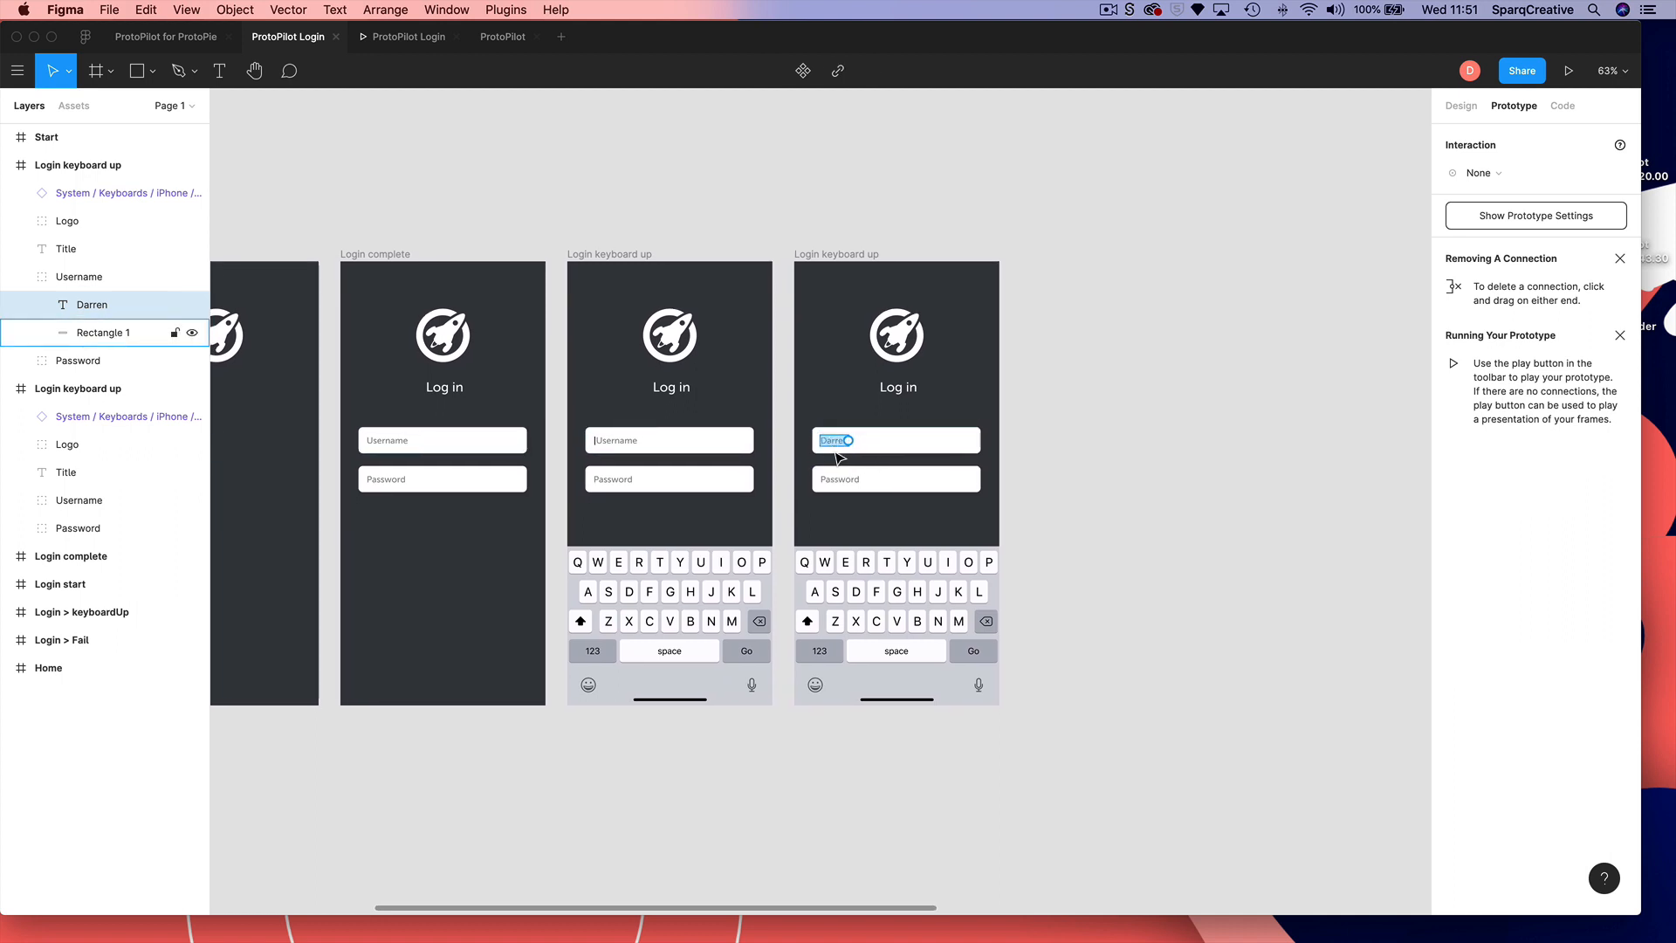
{"action": "scroll", "coordinate": [837, 457], "scroll_direction": "up", "scroll_amount": 2}
{"action": "left_click", "coordinate": [1461, 106]}
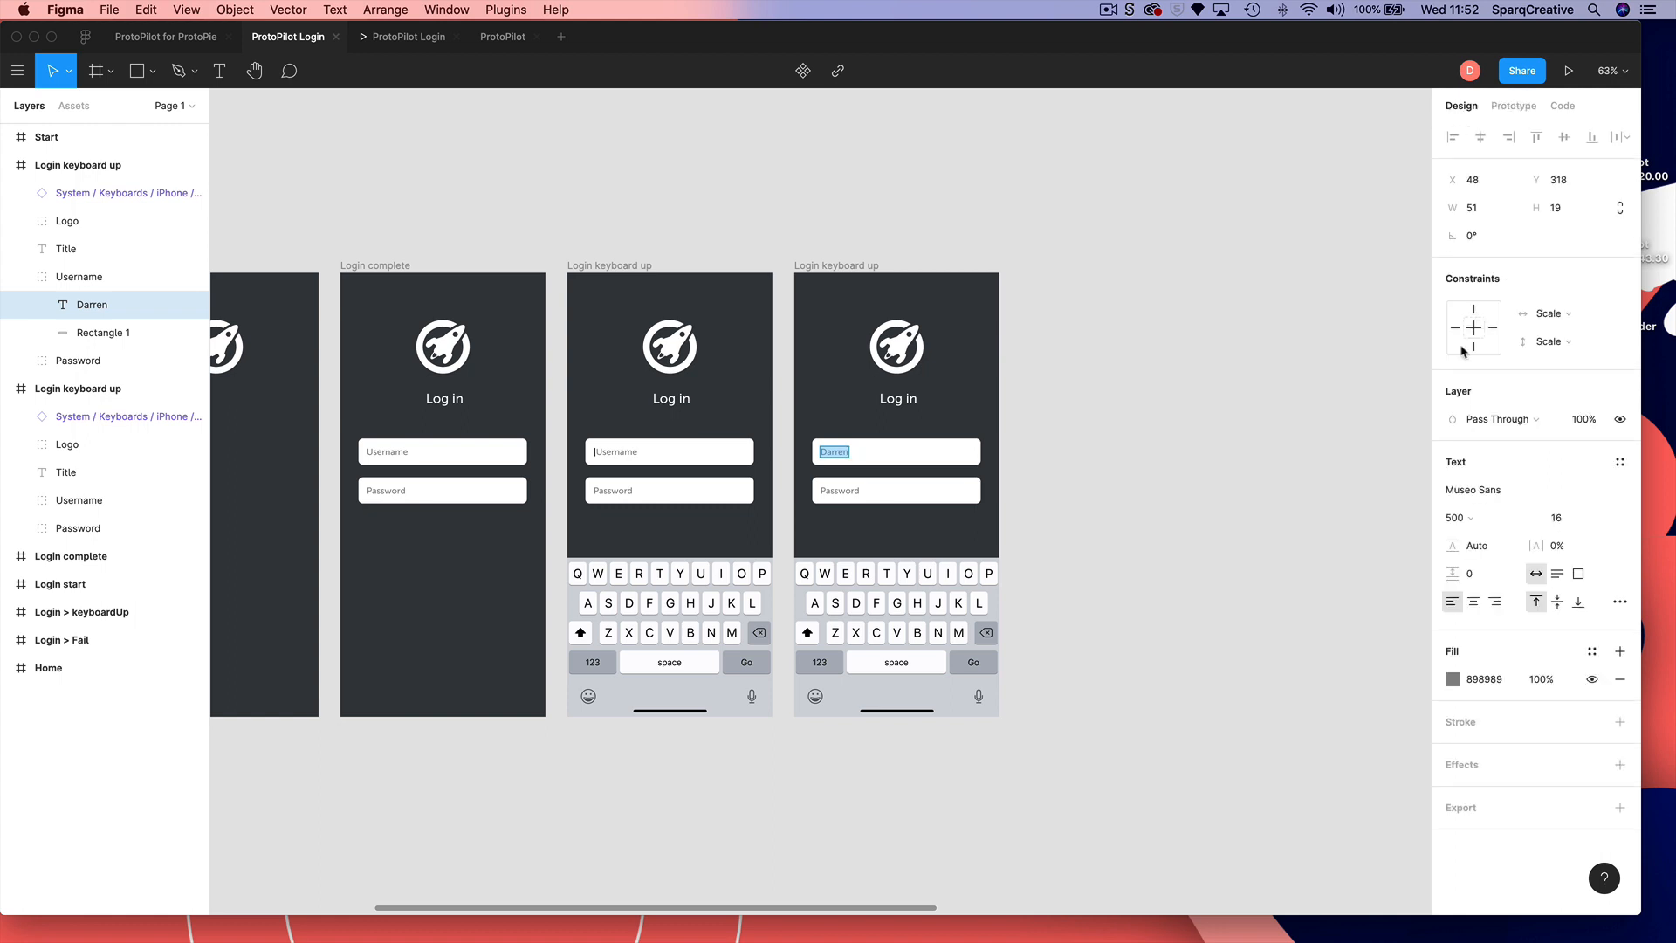
{"action": "left_click", "coordinate": [1453, 681]}
{"action": "left_click_drag", "start_coordinate": [1274, 611], "coordinate": [1117, 663]}
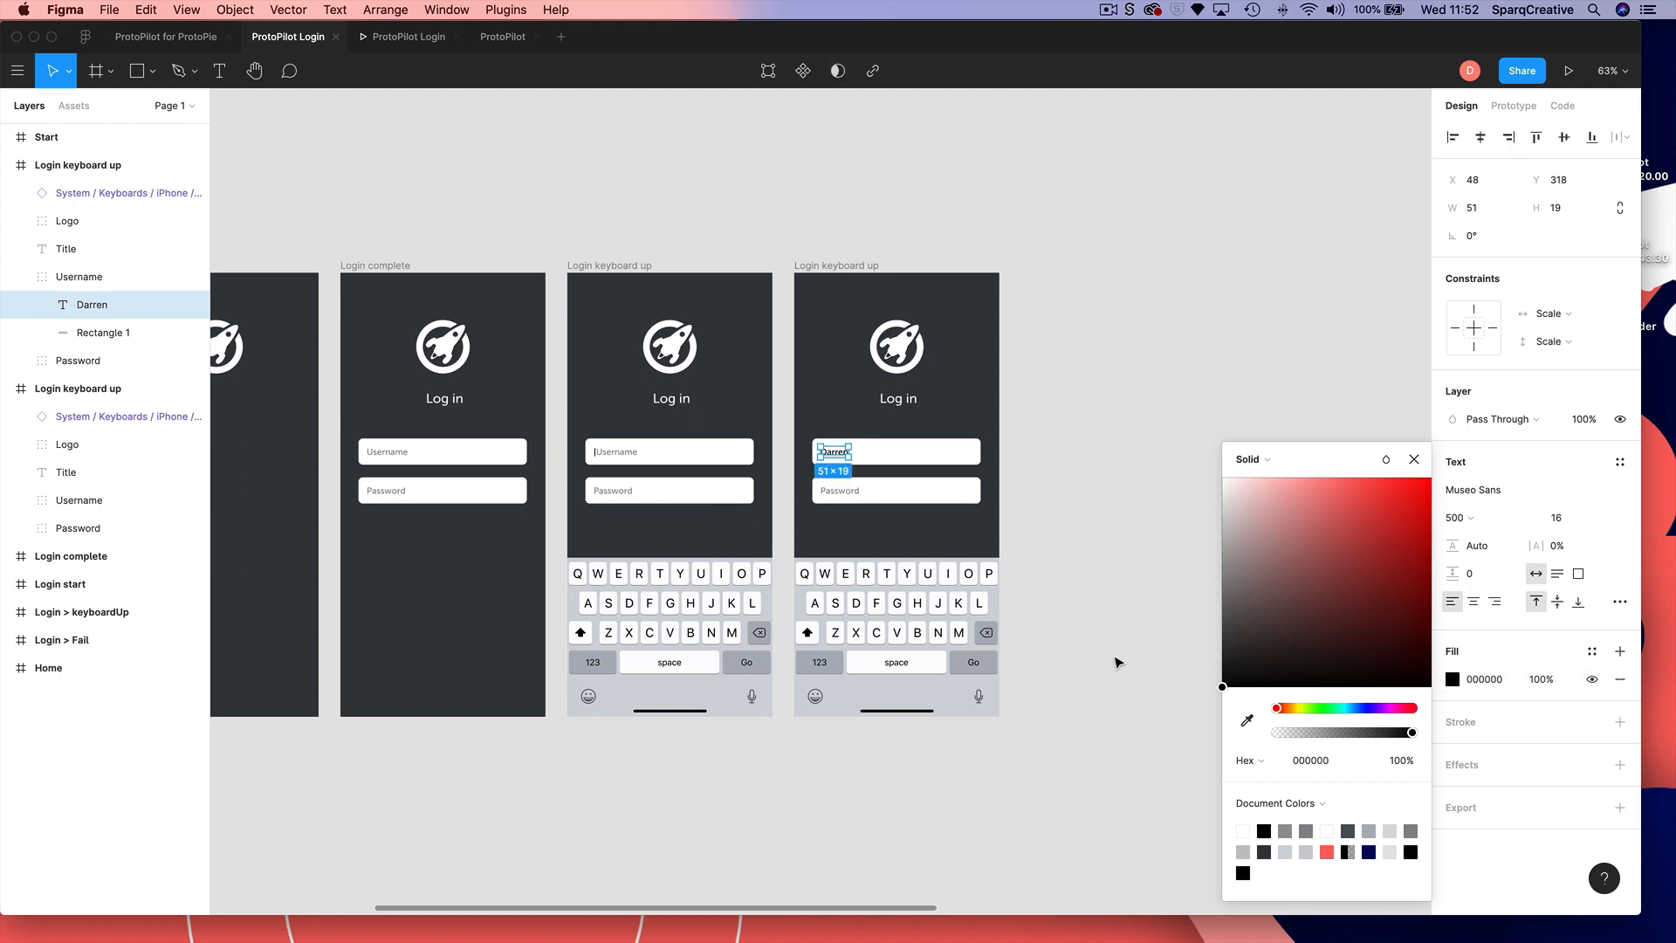
{"action": "left_click", "coordinate": [1117, 664]}
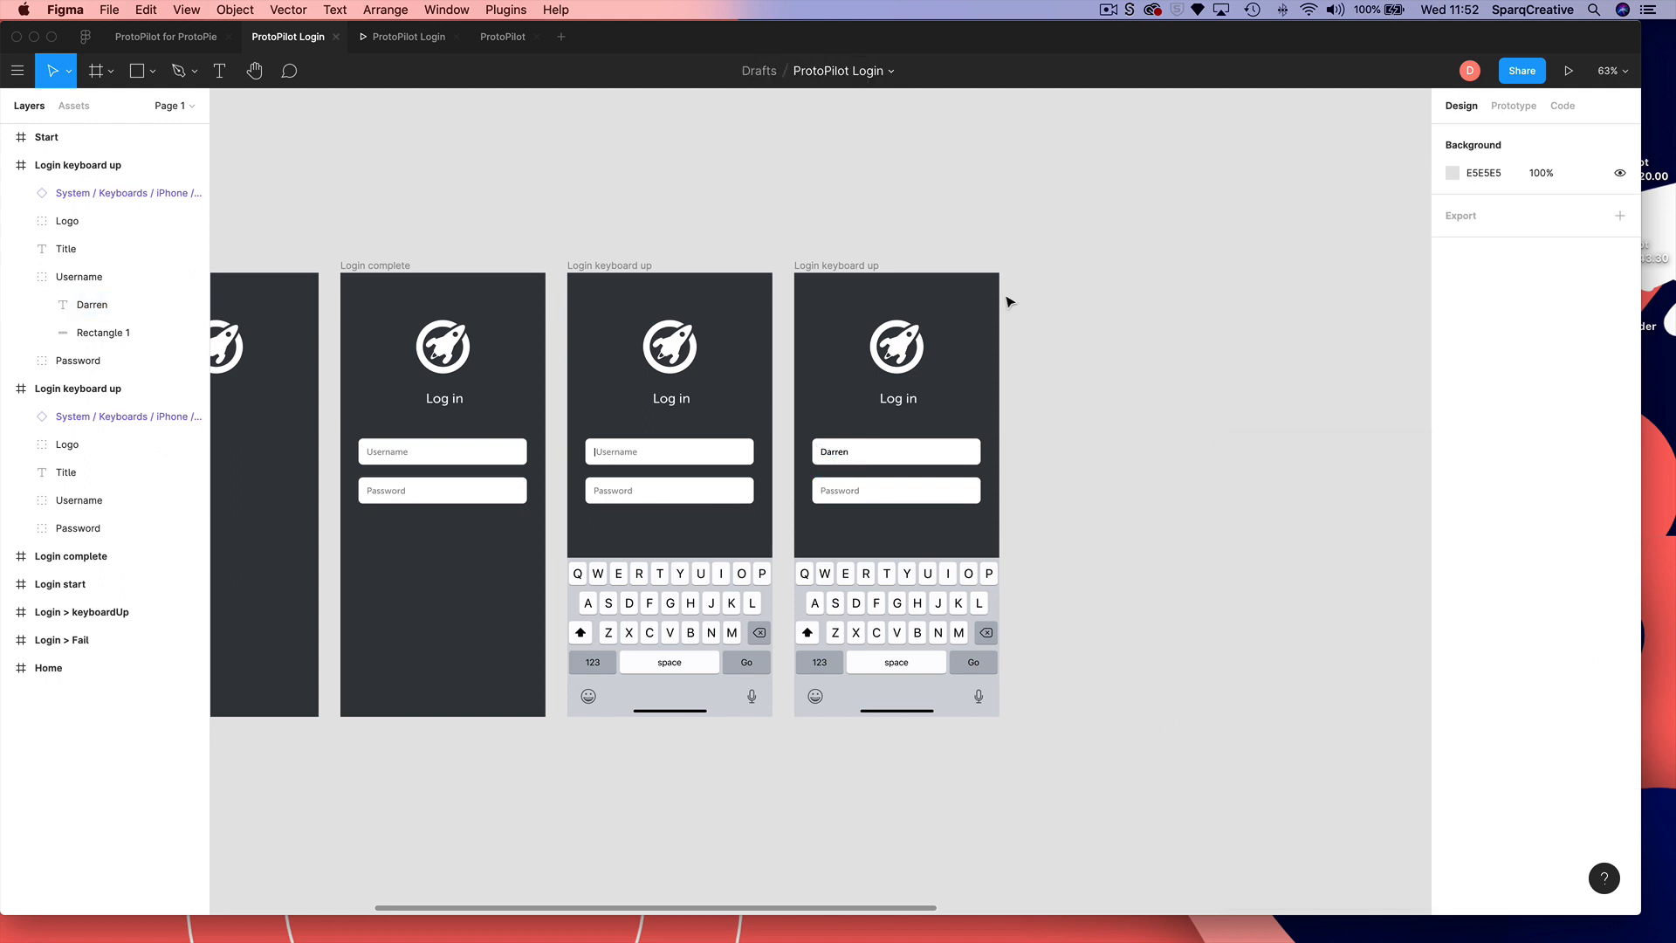
- Rename the duplicate frame as Username Input
{"action": "left_click", "coordinate": [843, 264]}
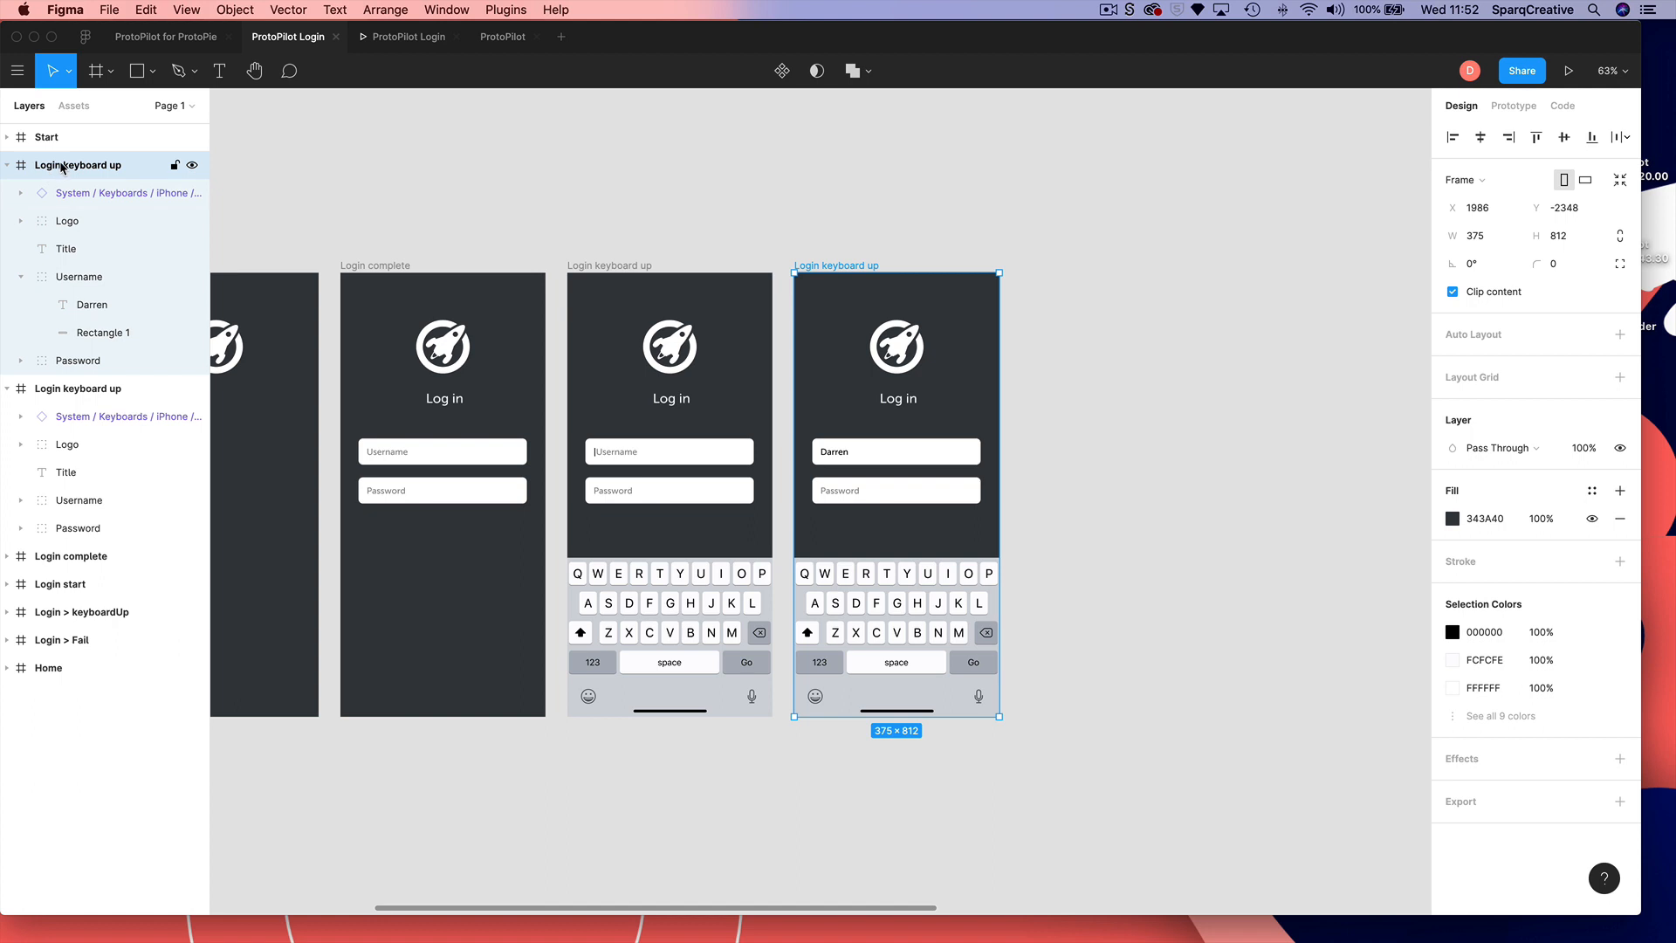
{"action": "double_click", "coordinate": [61, 167]}
{"action": "left_click_drag", "start_coordinate": [128, 167], "coordinate": [33, 172]}
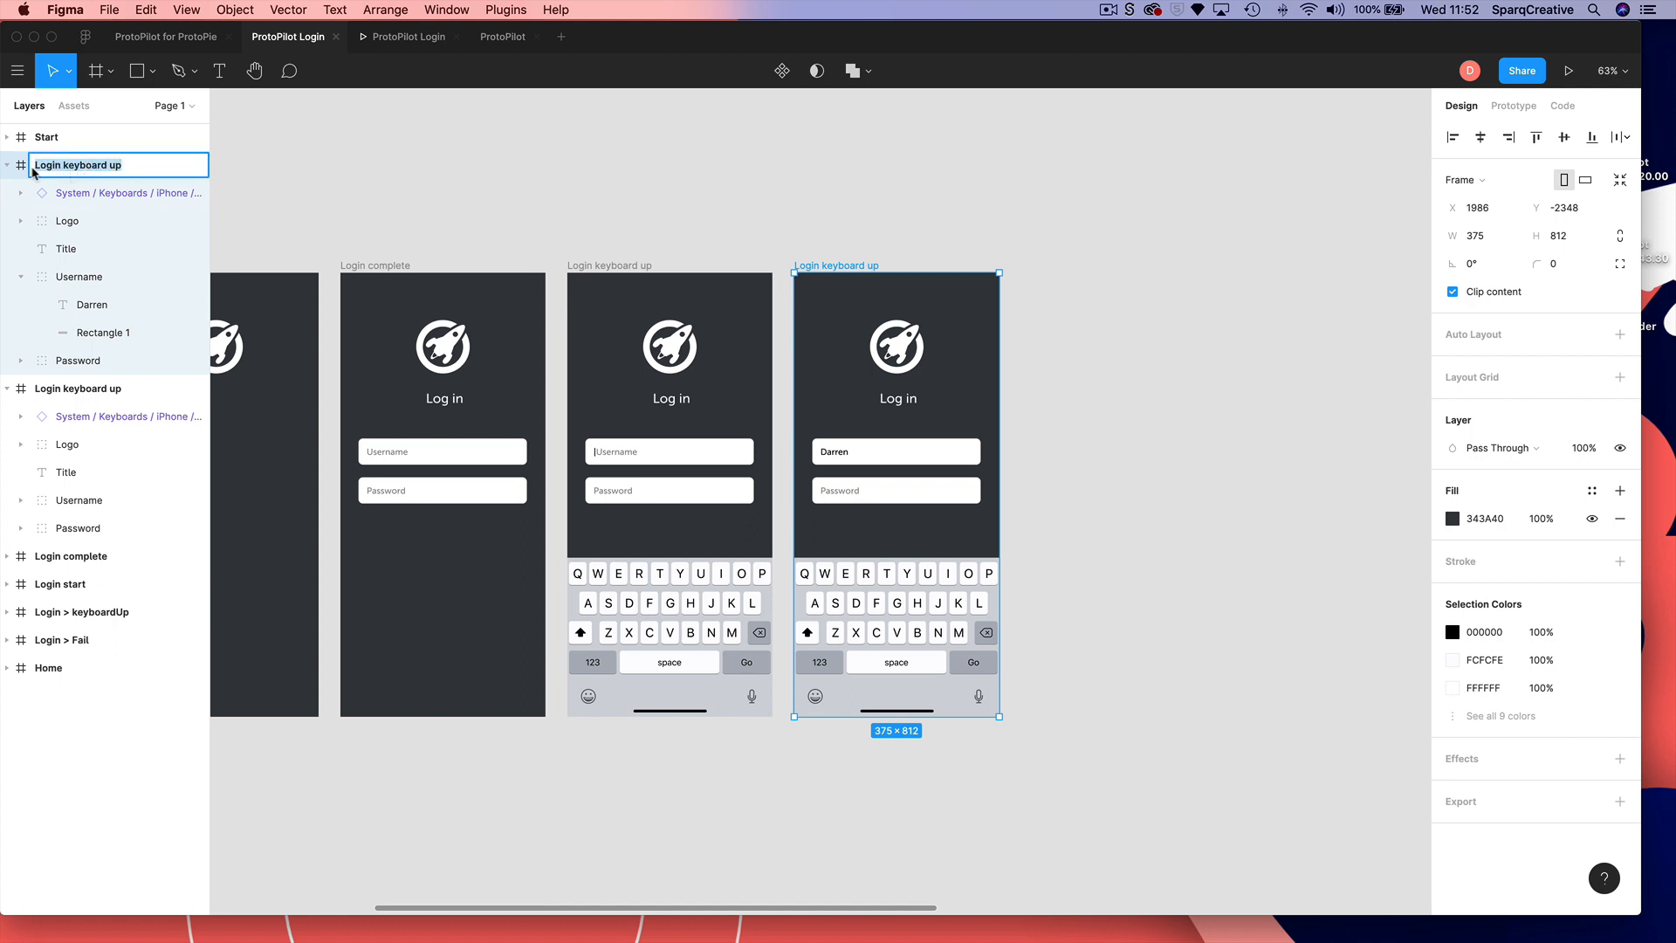
{"action": "type", "text": "Username Input"}
{"action": "key", "text": "Return"}
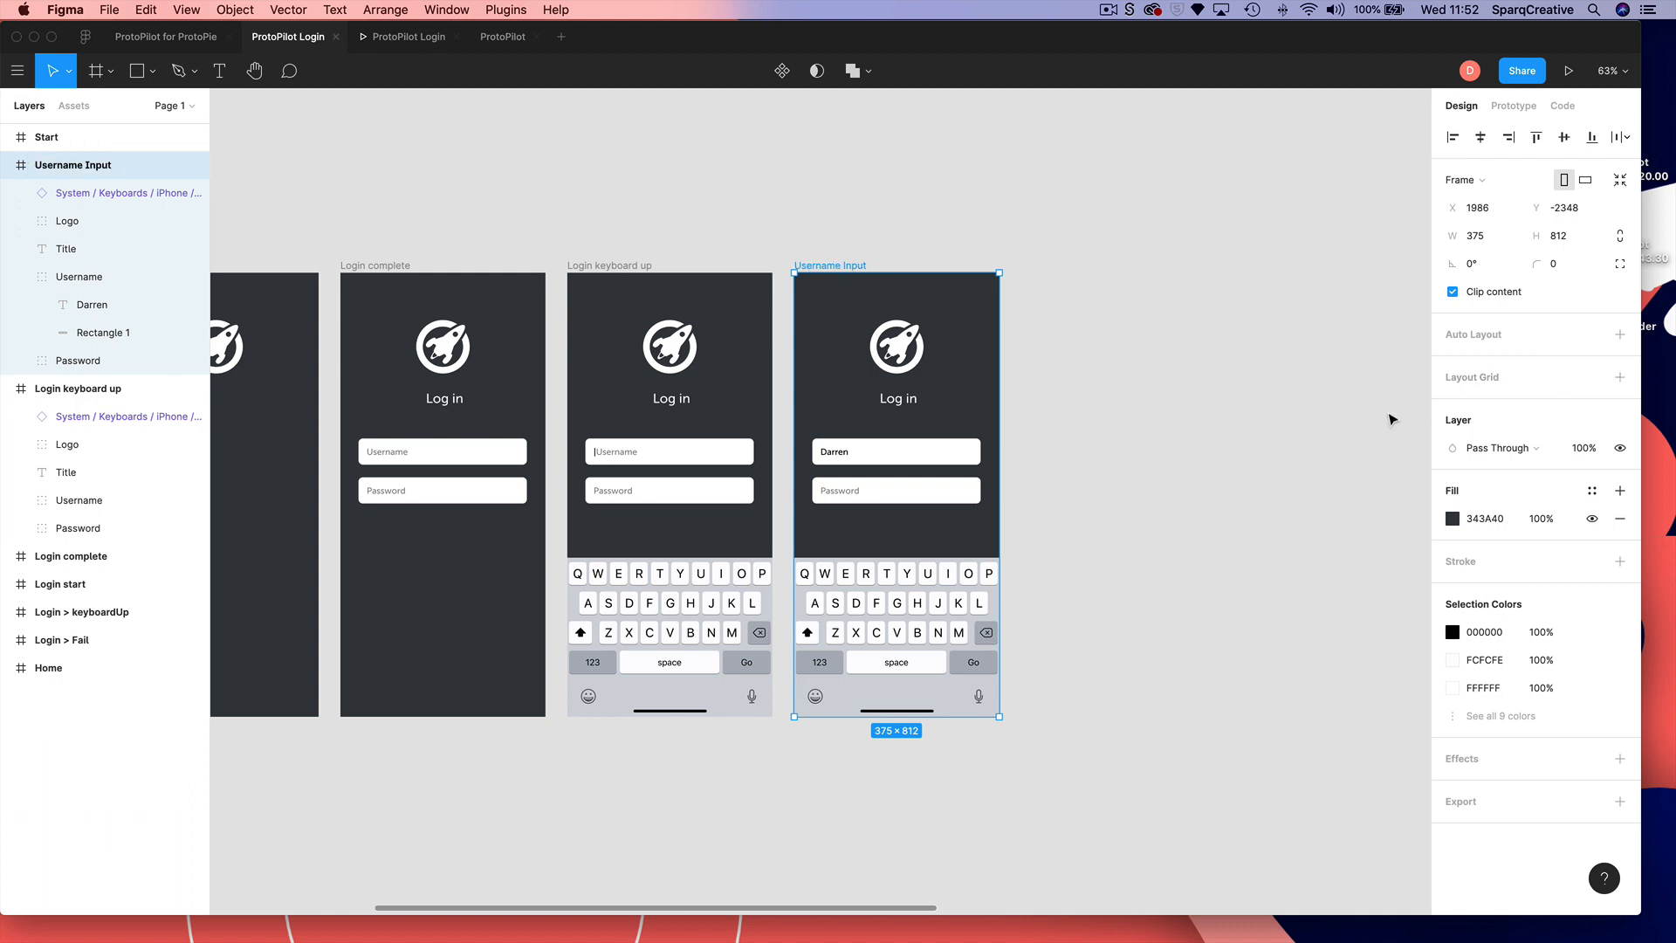
{"action": "left_click", "coordinate": [1392, 420]}
- Insert a vertical bar as a text cursor in front of the Password placeholder in the Username Input frame
{"action": "left_click", "coordinate": [811, 267]}
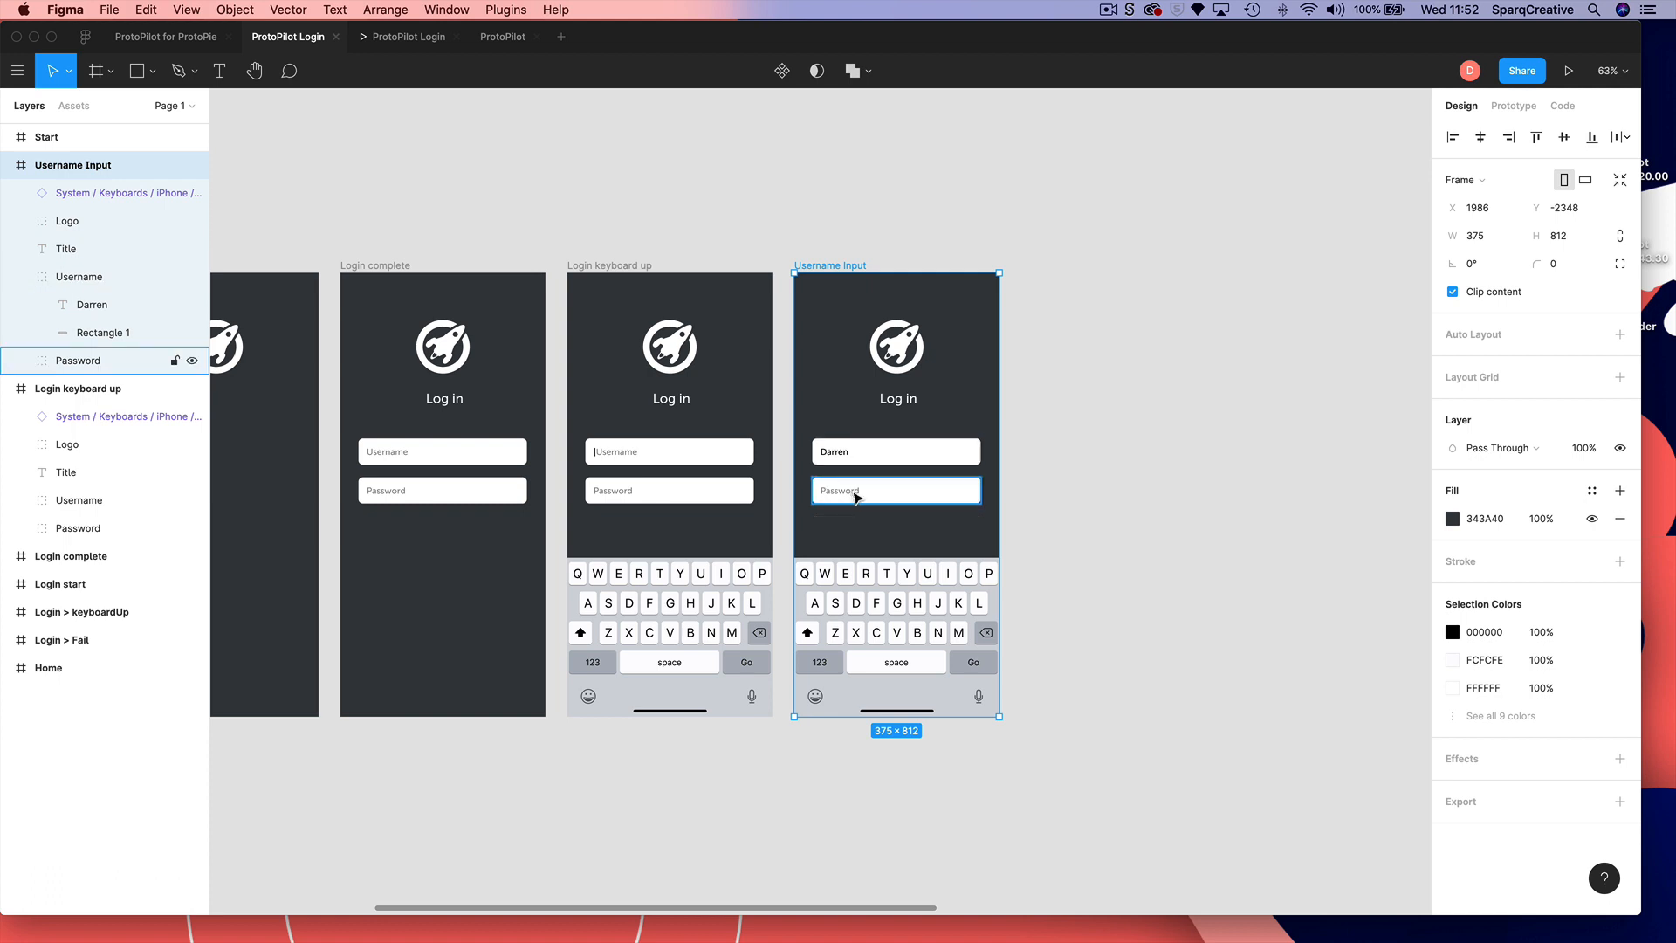
{"action": "left_click", "coordinate": [845, 494]}
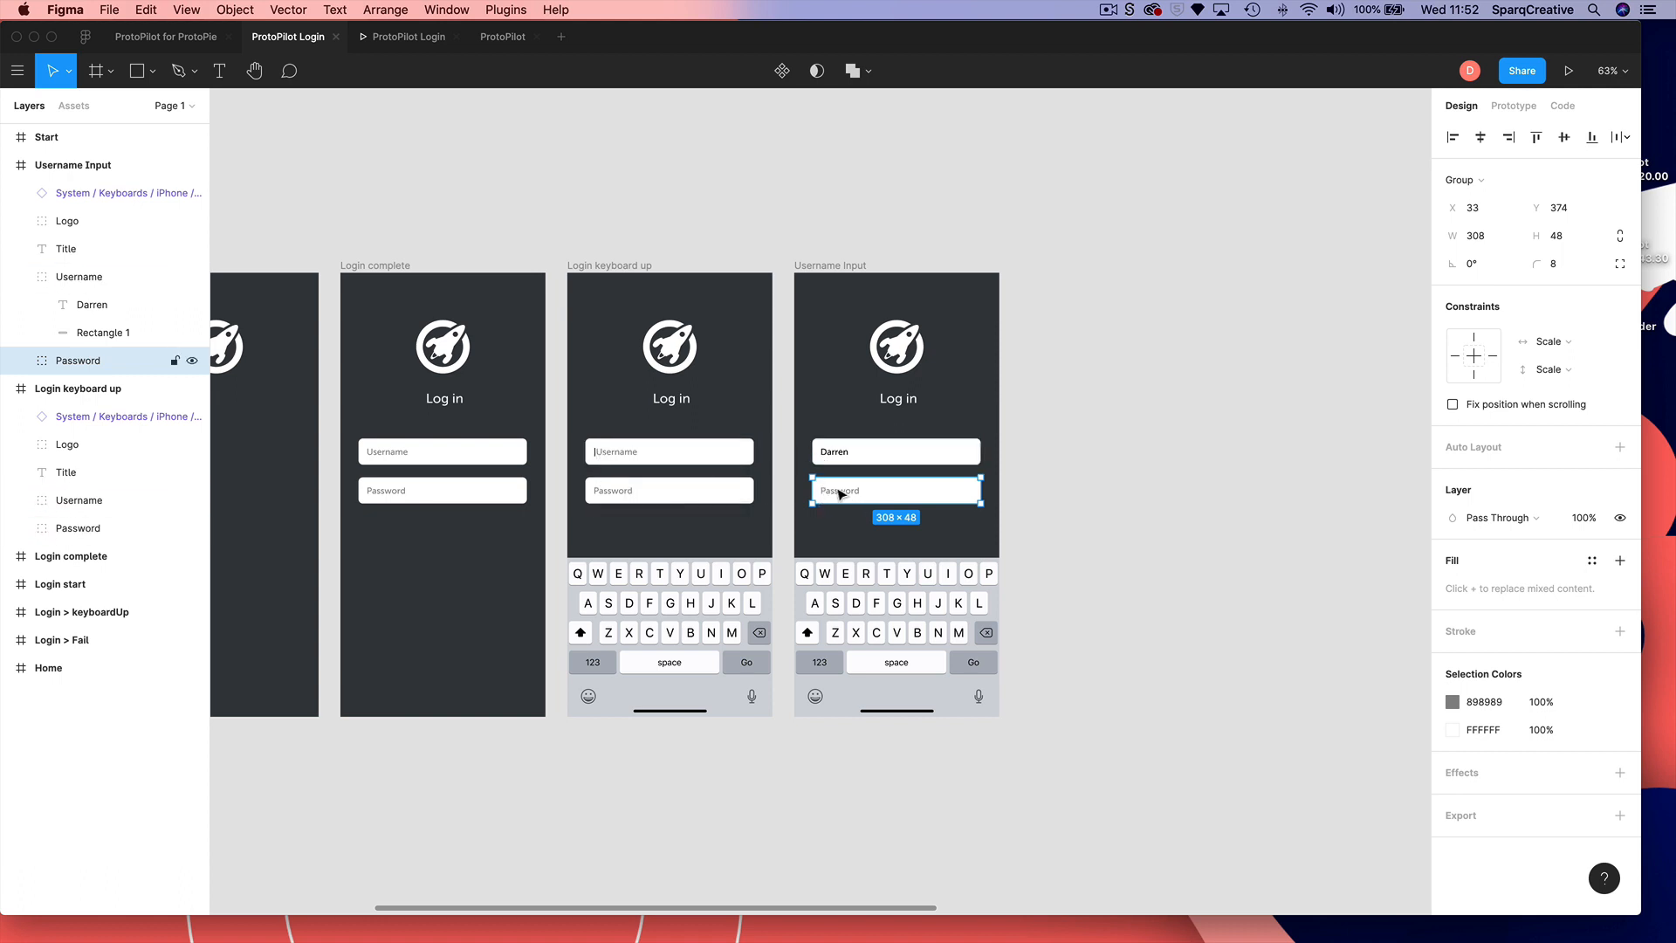
{"action": "double_click", "coordinate": [840, 492]}
{"action": "double_click", "coordinate": [833, 490]}
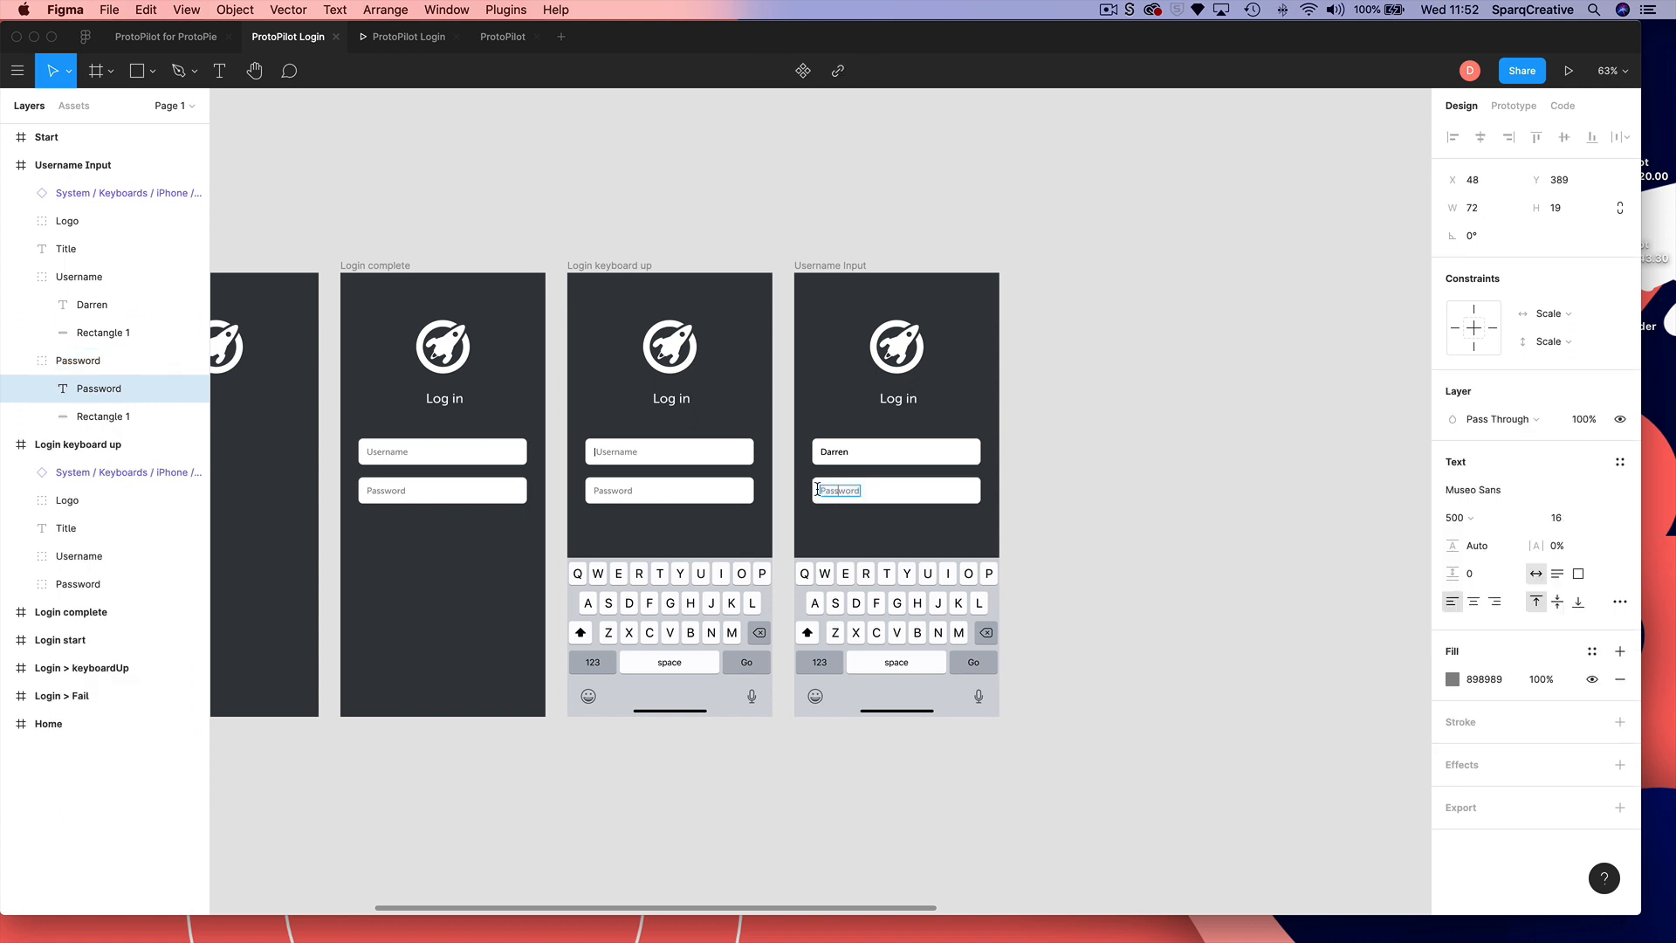
{"action": "key", "text": "Escape"}
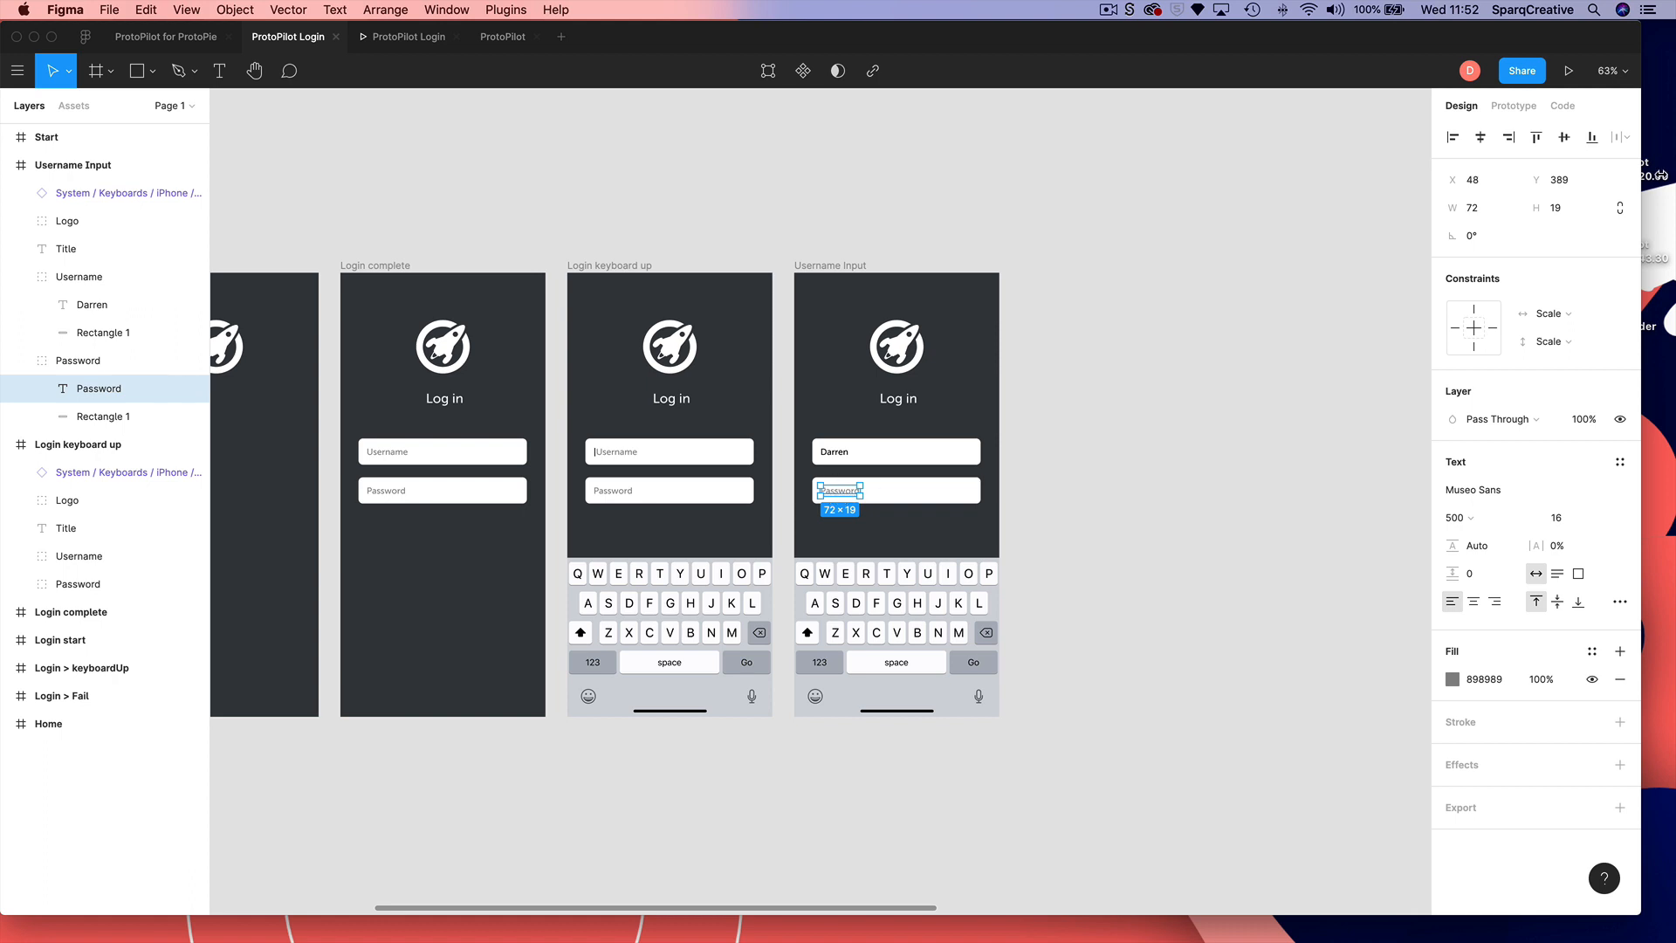
{"action": "left_click", "coordinate": [1001, 506]}
{"action": "double_click", "coordinate": [836, 492]}
{"action": "double_click", "coordinate": [837, 492]}
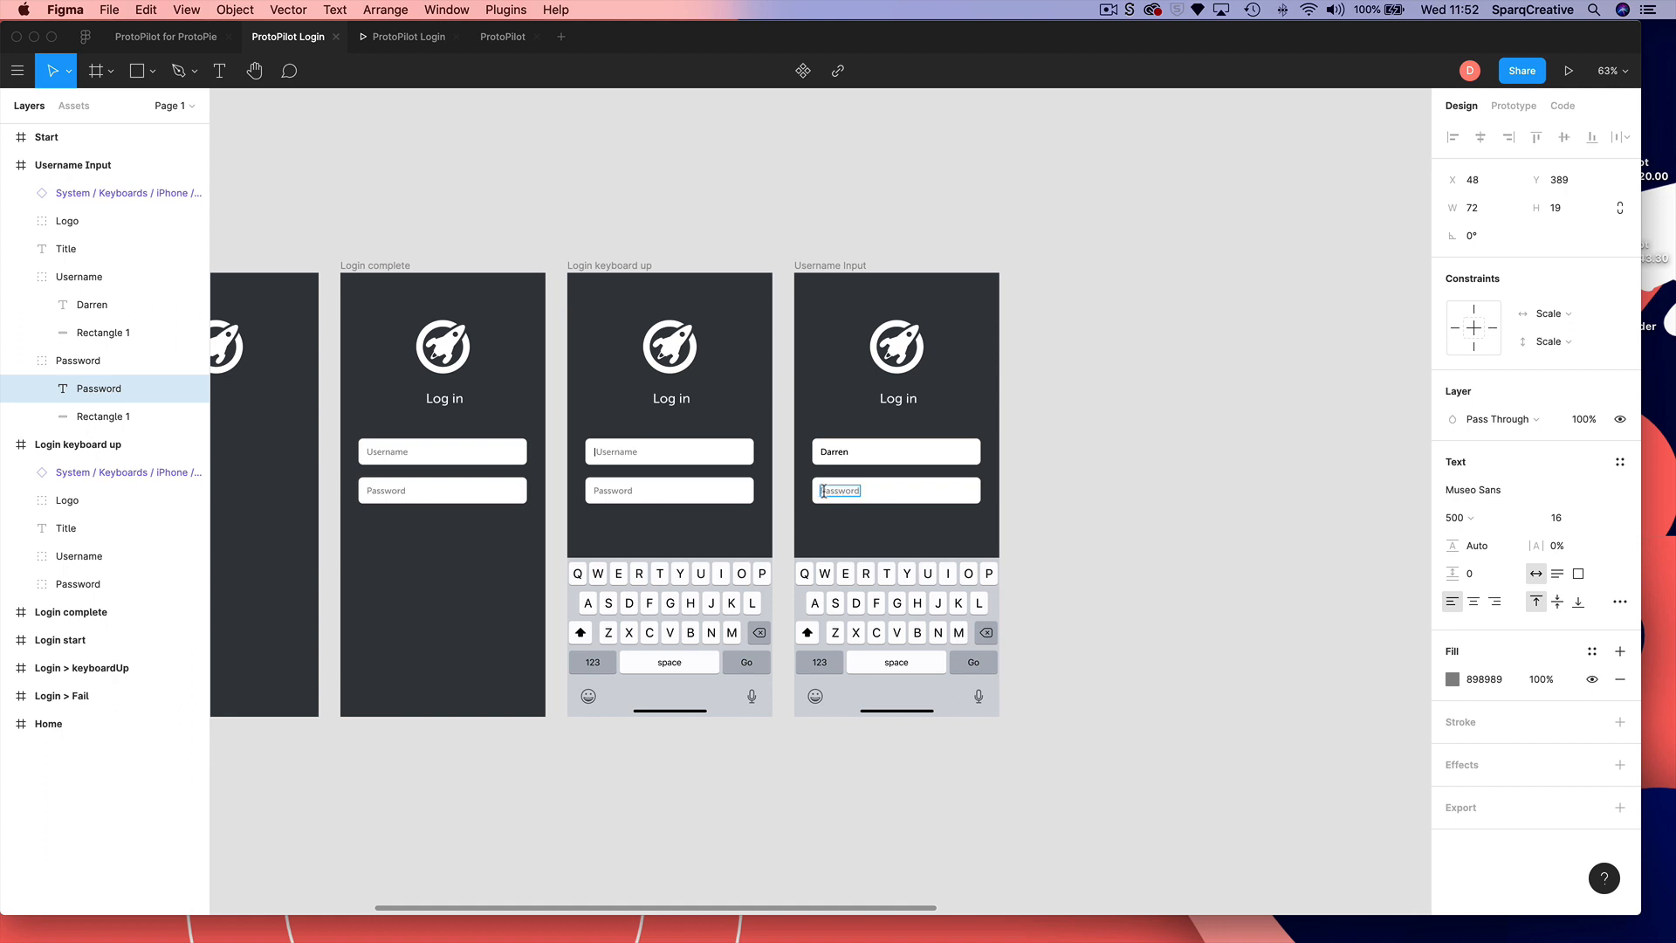
{"action": "type", "text": "|"}
- Set the fill of the cursor bar before the Password placeholder to near-black, 030303
{"action": "left_click", "coordinate": [1453, 680]}
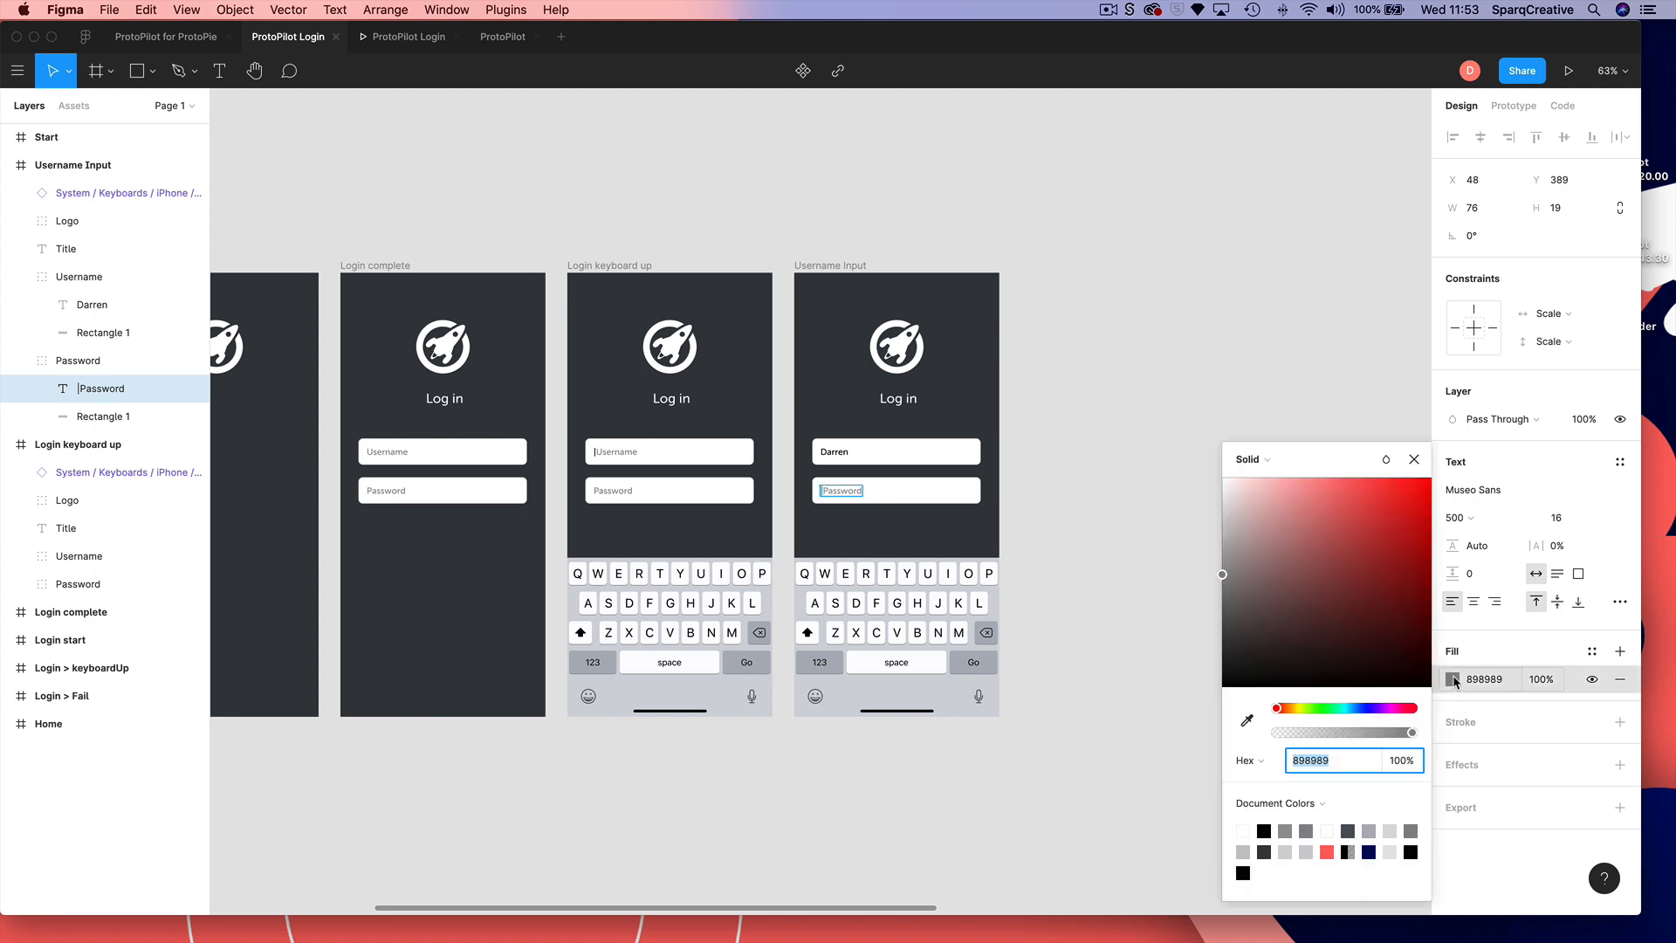
{"action": "left_click_drag", "start_coordinate": [1249, 642], "coordinate": [1197, 708]}
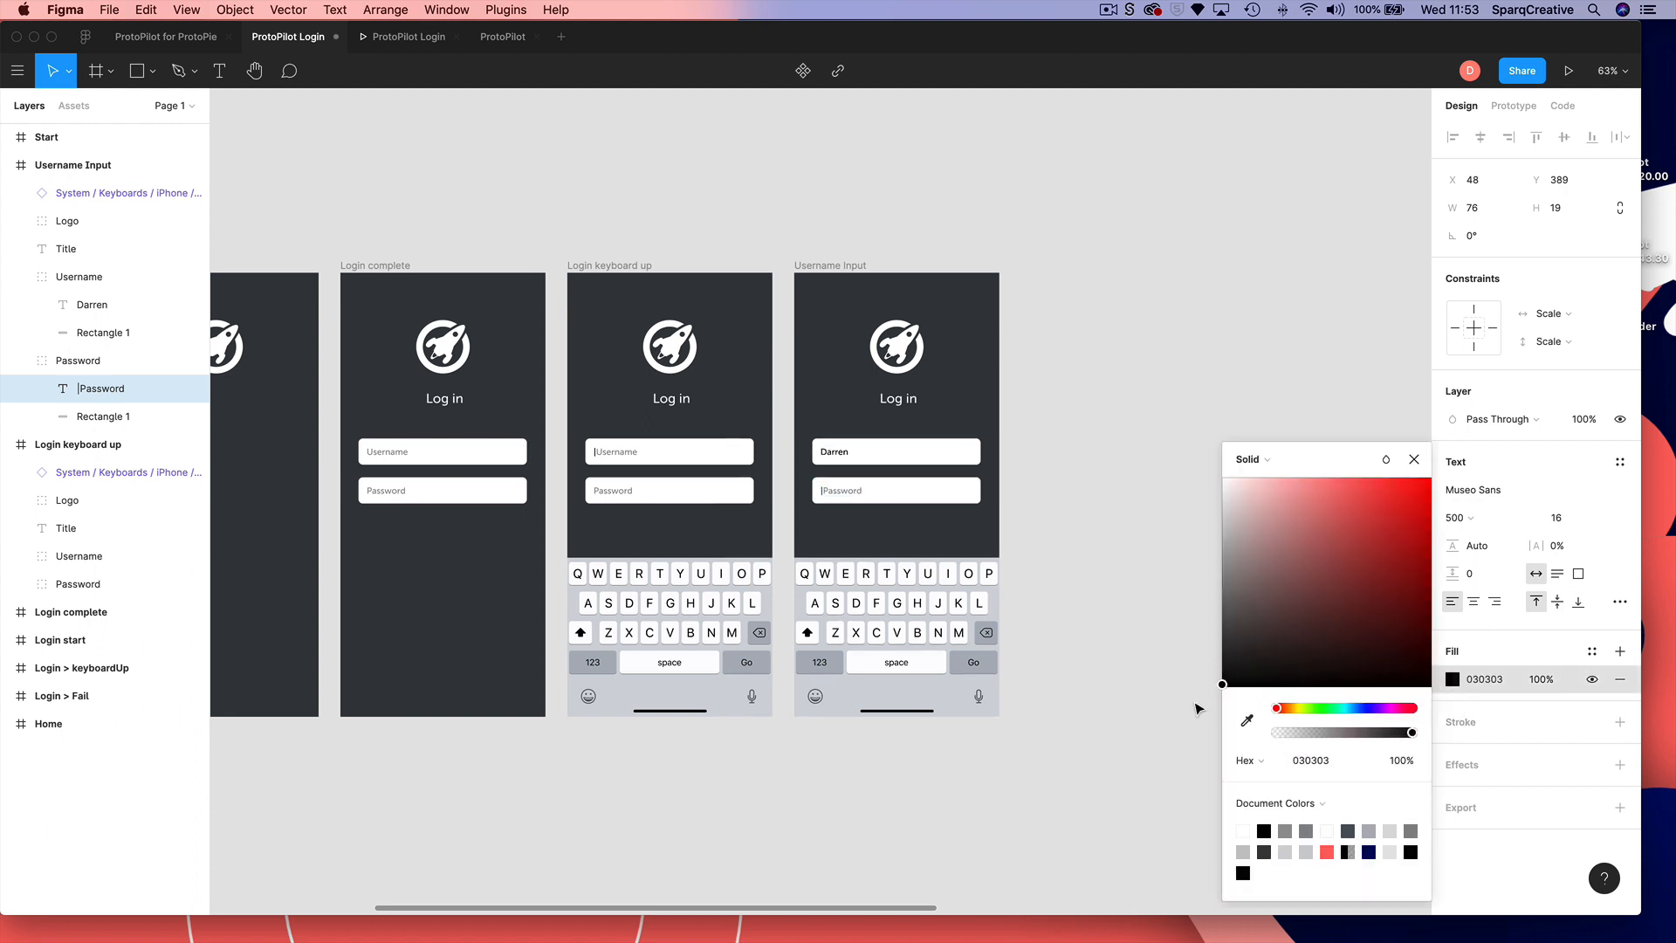
{"action": "left_click", "coordinate": [1112, 571]}
{"action": "left_click", "coordinate": [1112, 571]}
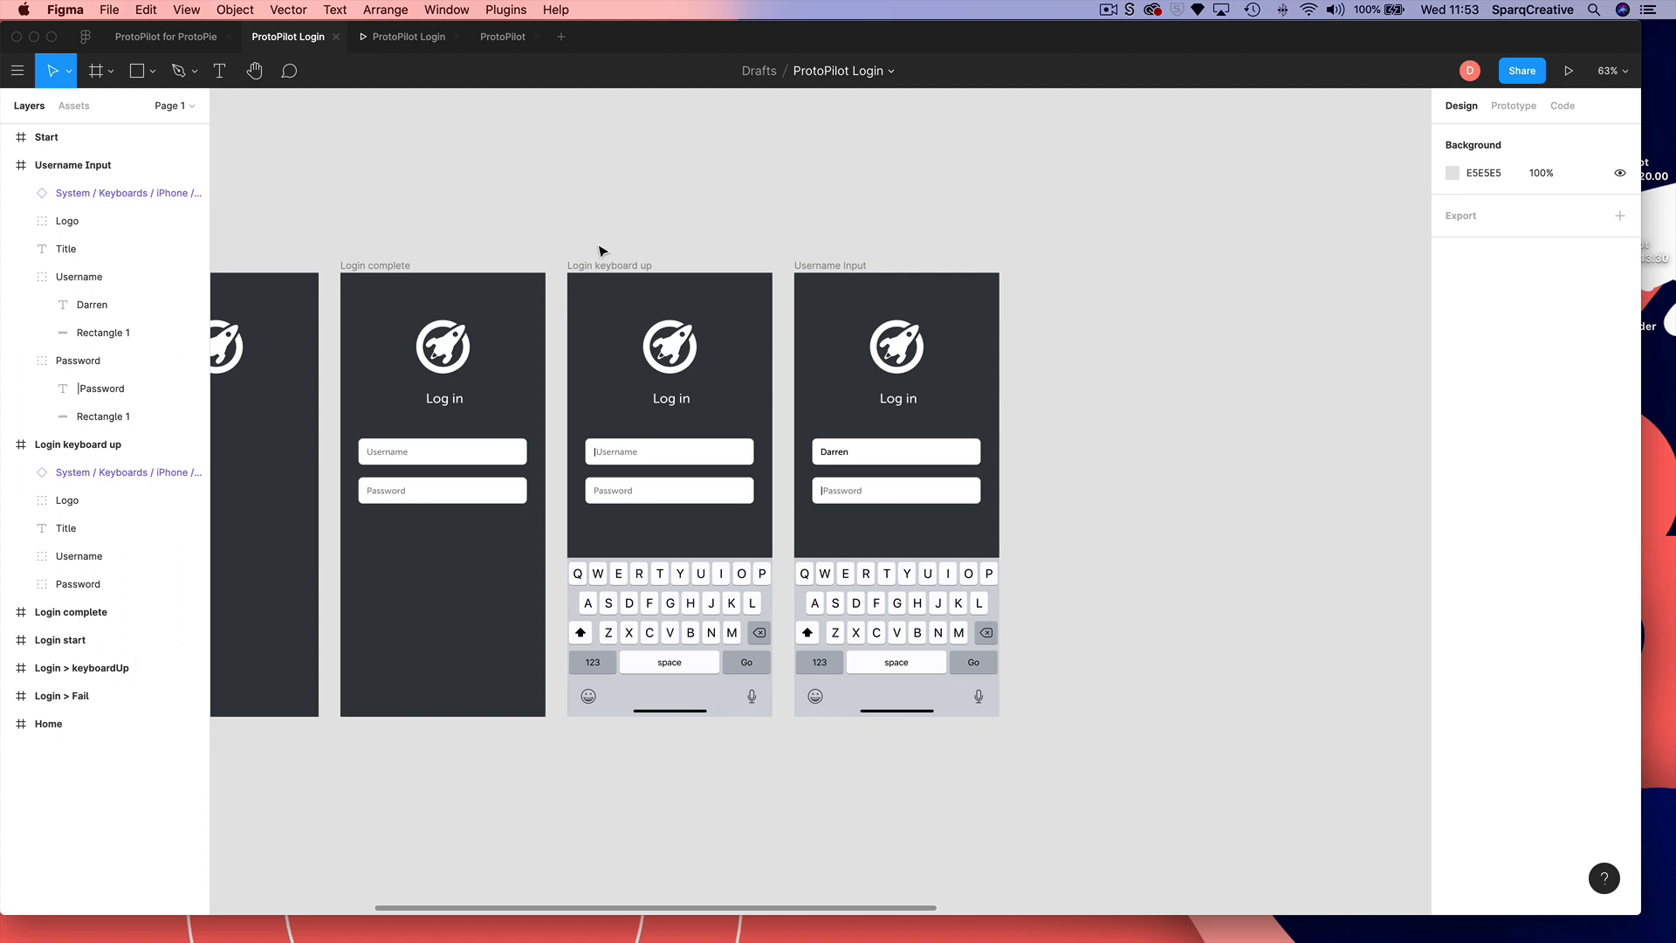
- Examine the prototype interaction that links the keyboard in the Login keyboard up frame to the Username Input frame
{"action": "left_click", "coordinate": [671, 650]}
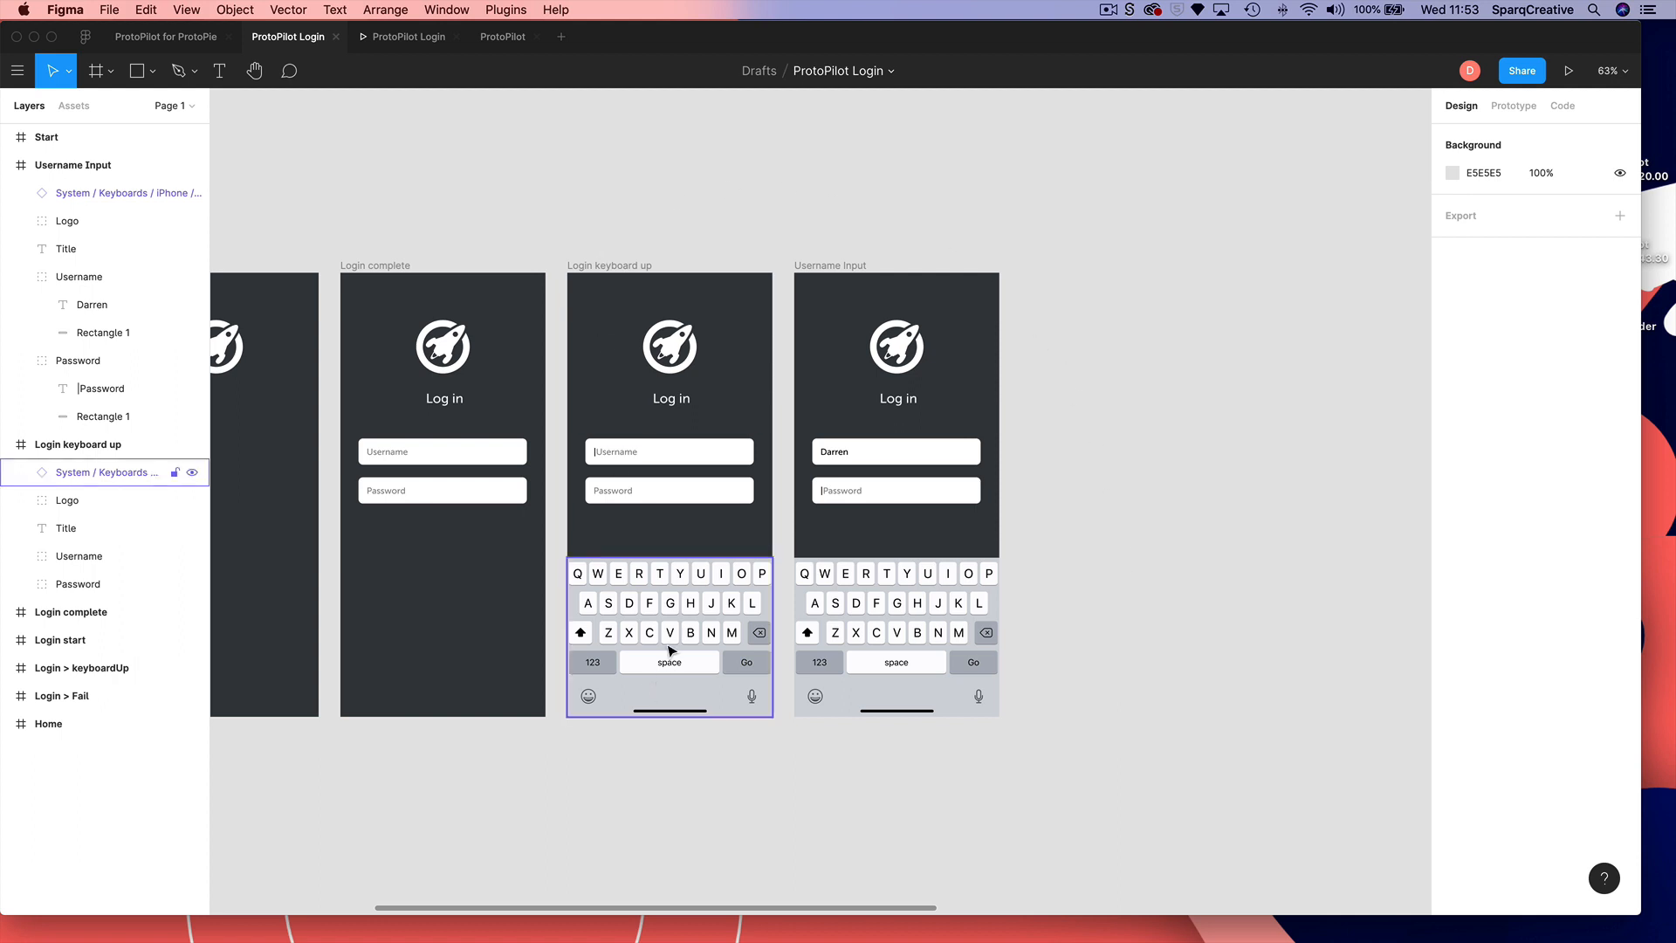
{"action": "left_click", "coordinate": [671, 651]}
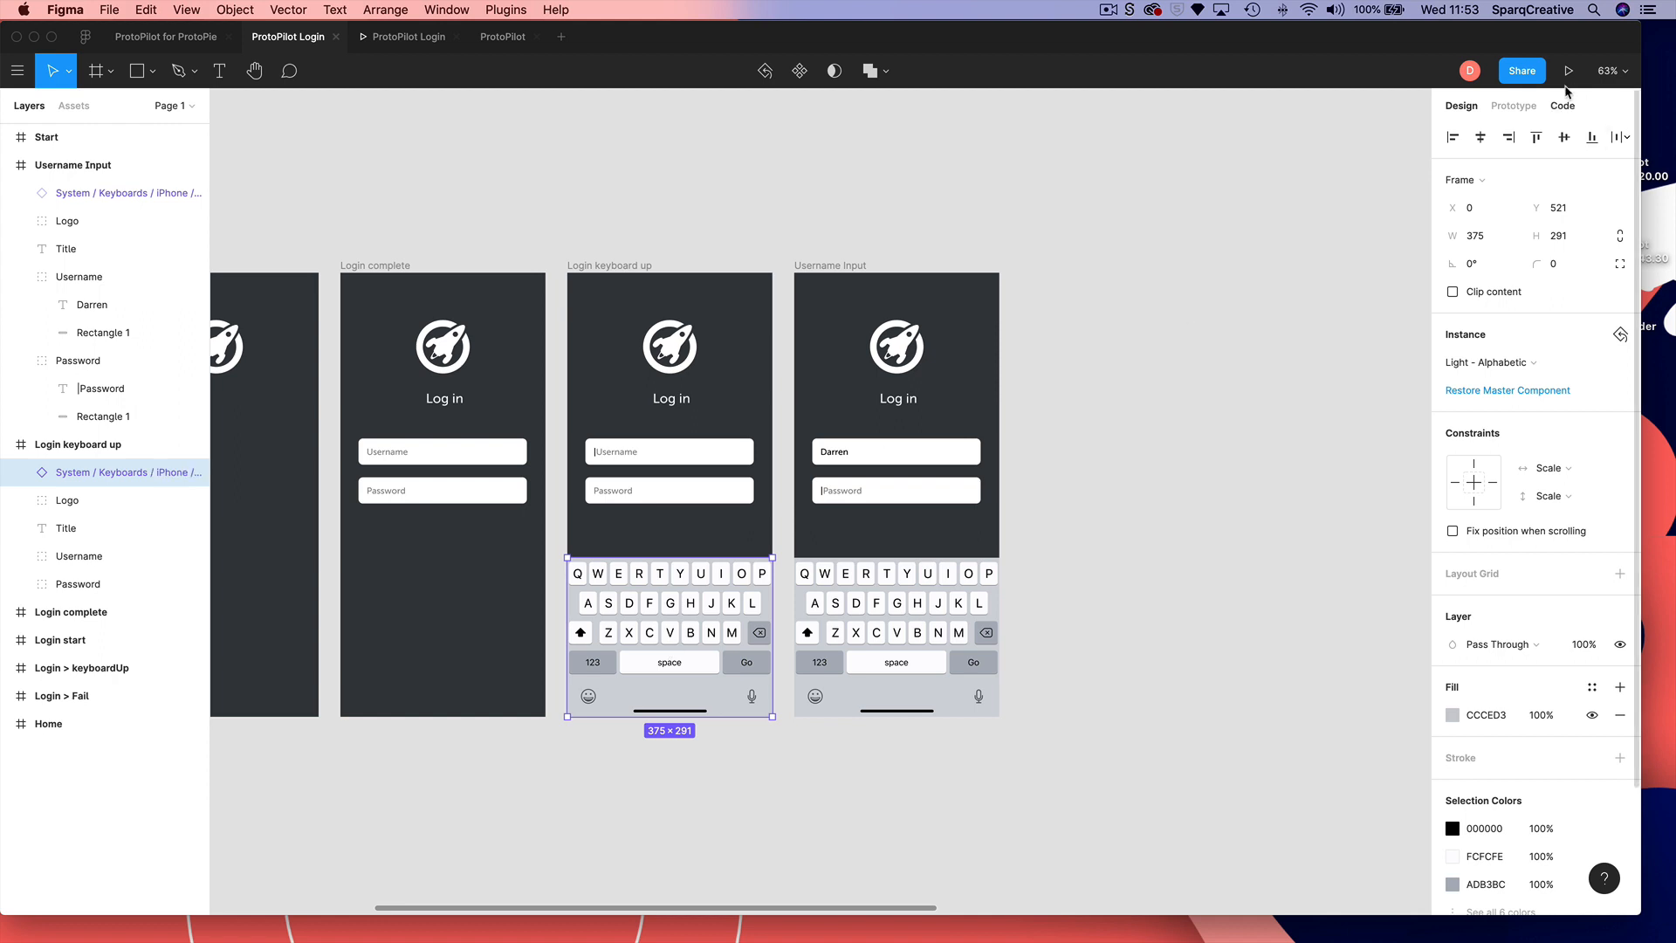
{"action": "left_click", "coordinate": [1514, 105]}
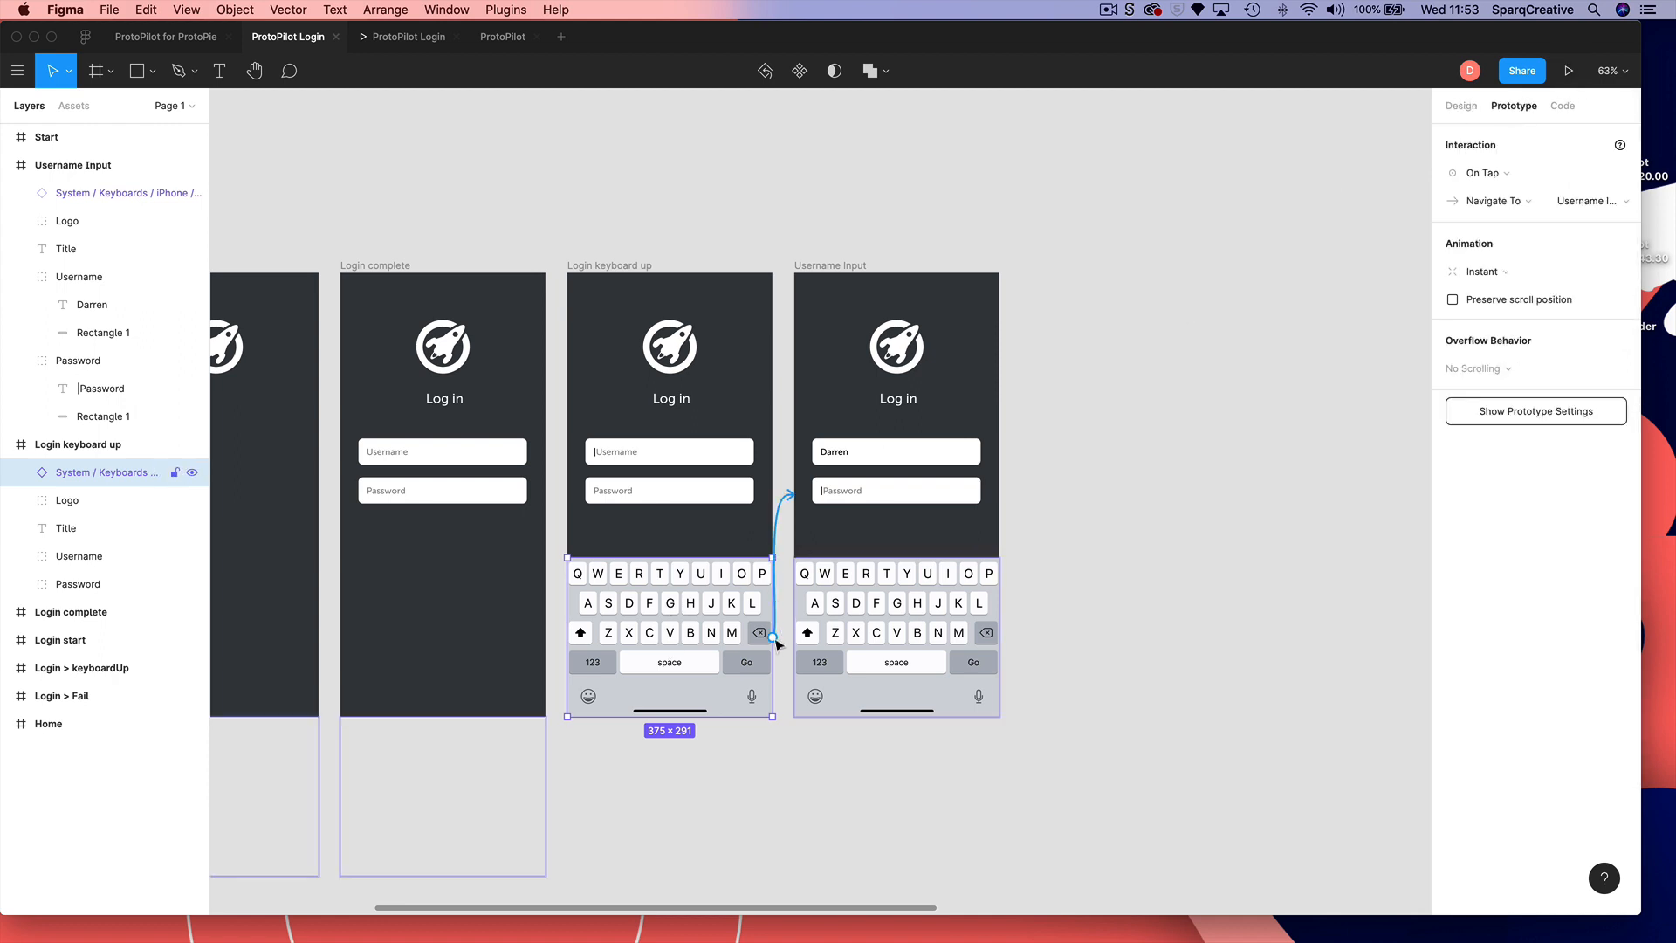
{"action": "left_click", "coordinate": [788, 774]}
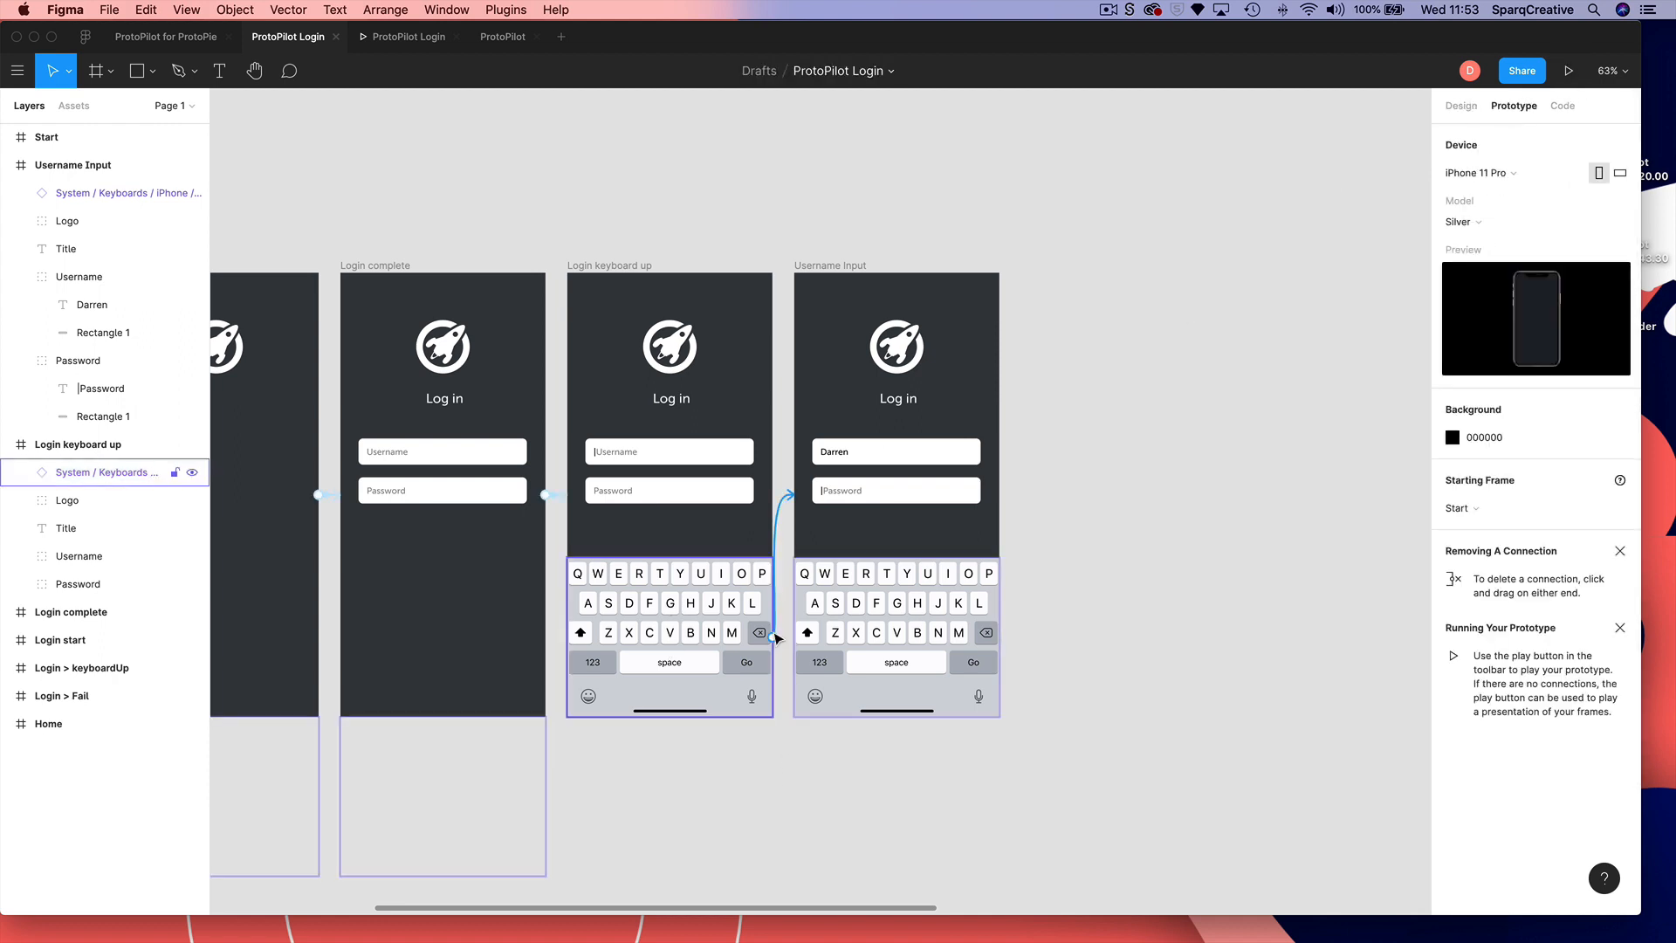
{"action": "left_click", "coordinate": [777, 642]}
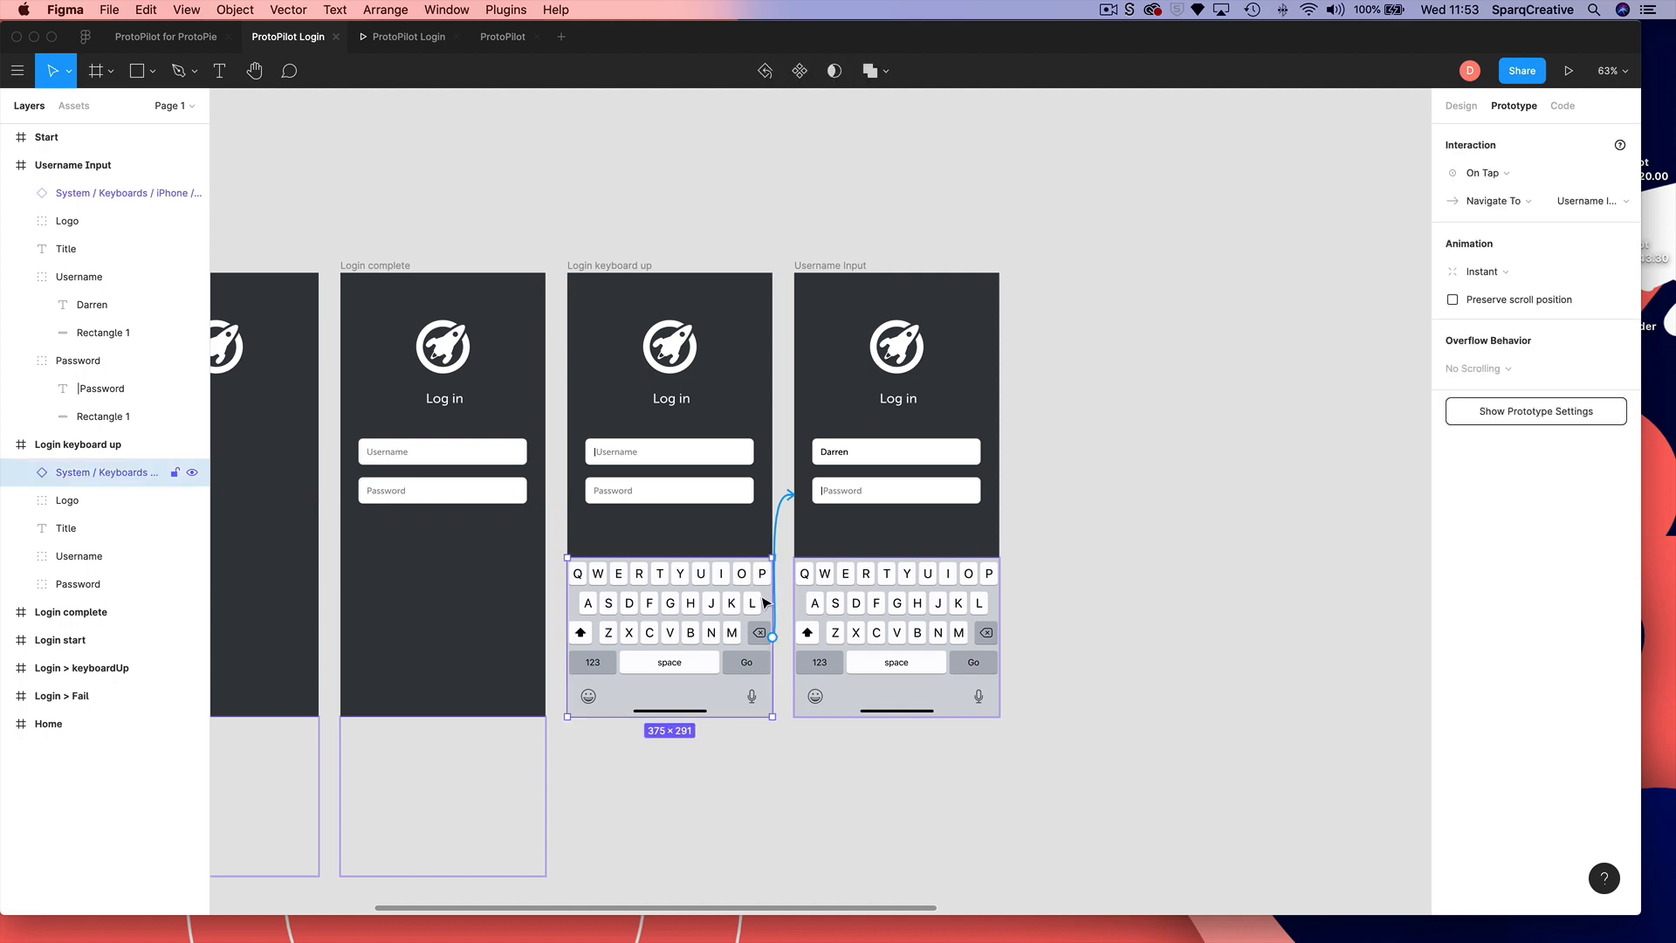
{"action": "scroll", "coordinate": [938, 498], "scroll_direction": "up", "scroll_amount": 1}
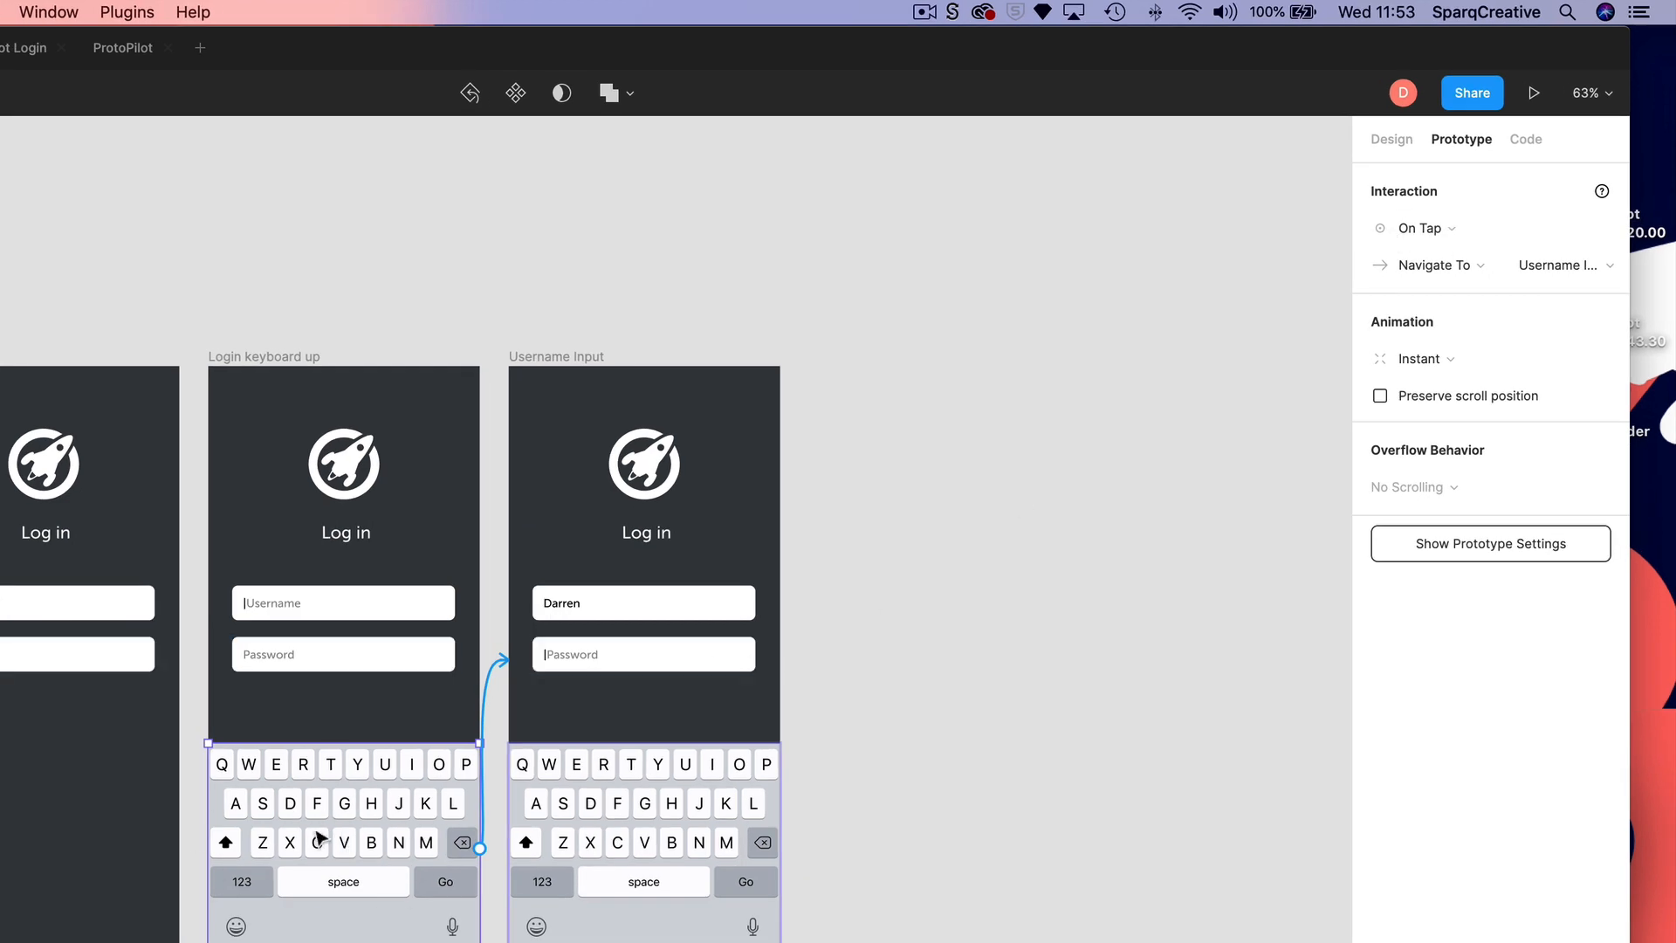
{"action": "scroll", "coordinate": [1097, 576], "scroll_direction": "up", "scroll_amount": 2}
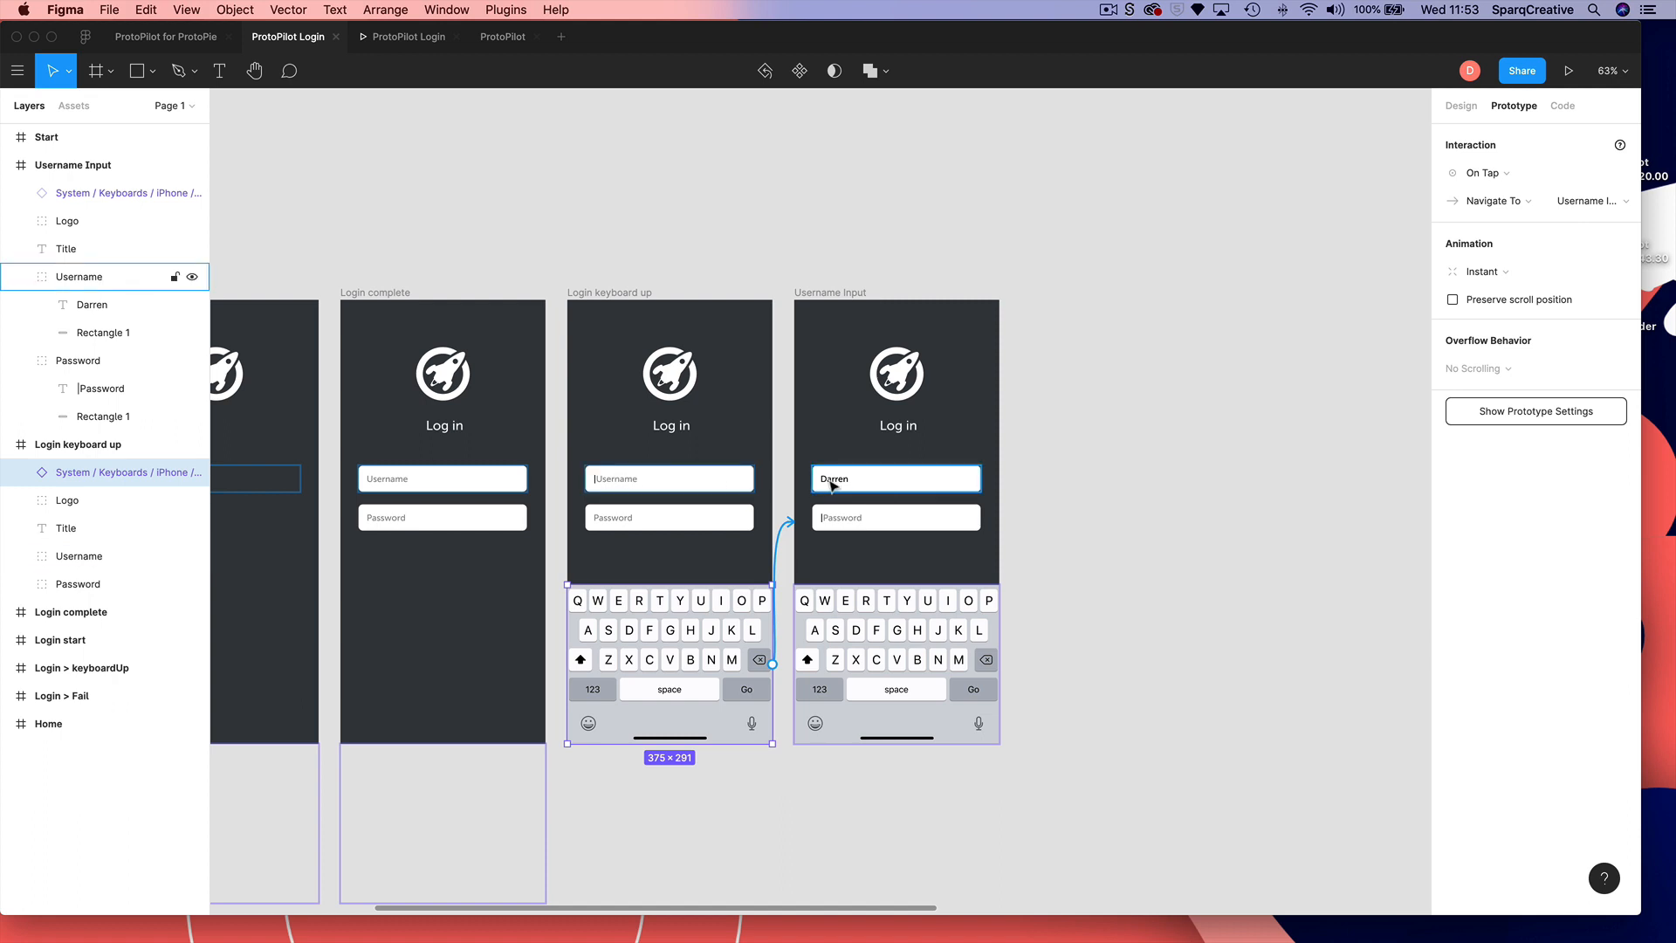
{"action": "scroll", "coordinate": [816, 243], "scroll_direction": "up", "scroll_amount": 1}
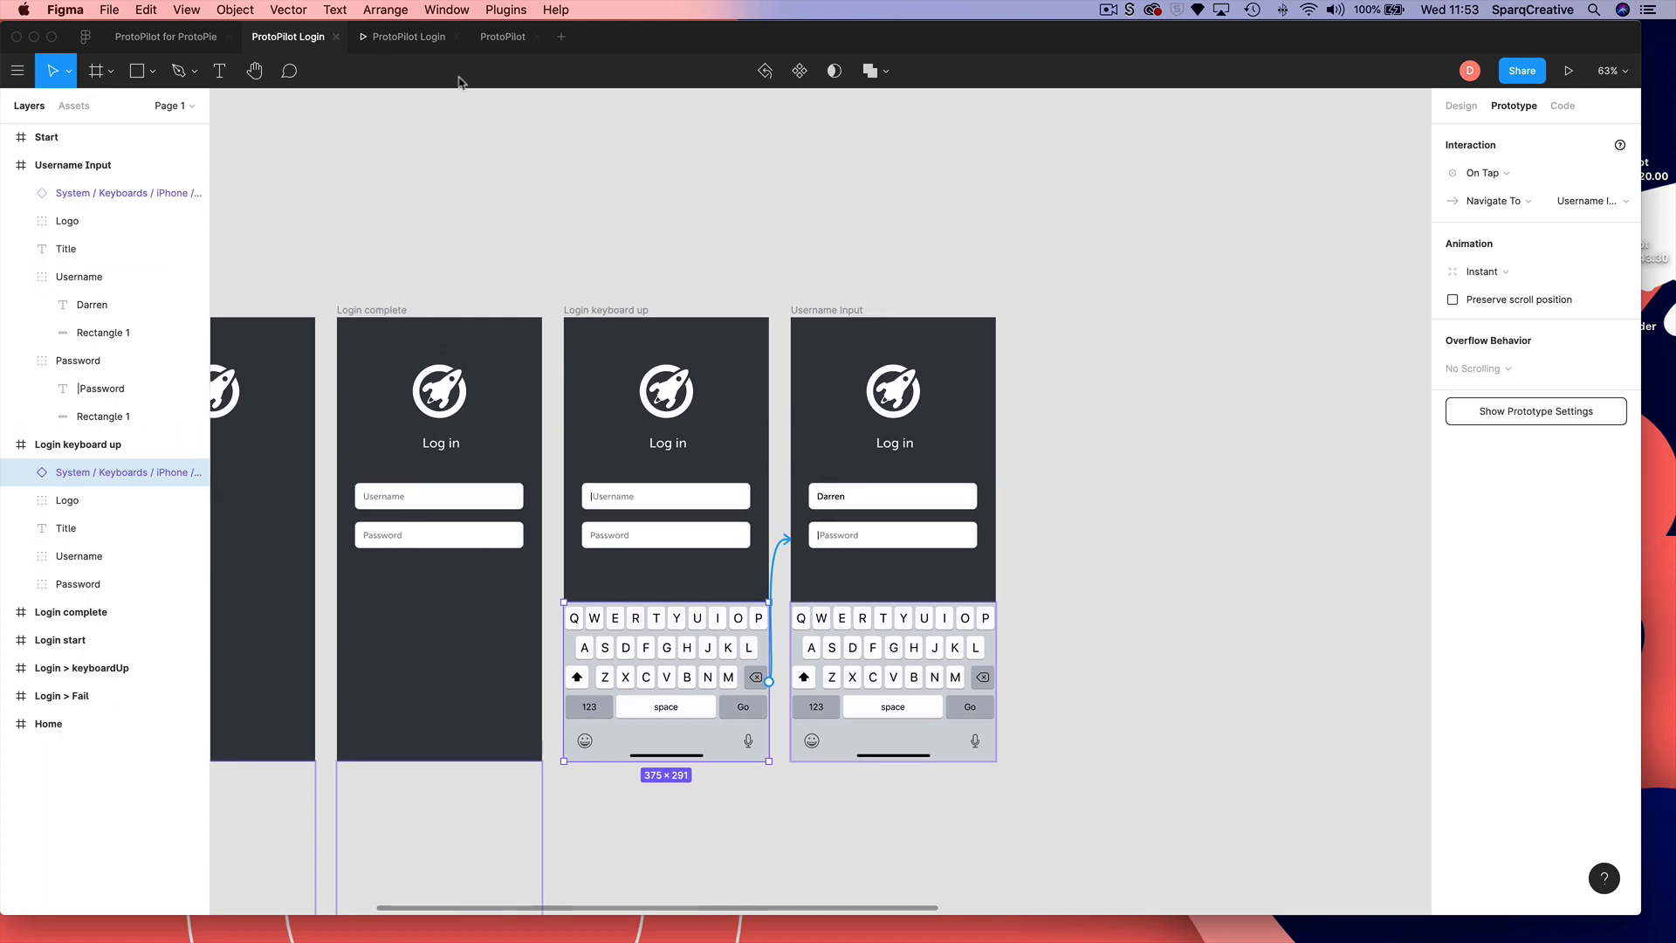
- Run the prototype preview, tap the on-screen keyboard to test the username entry, and return to the design file
{"action": "left_click", "coordinate": [1568, 72]}
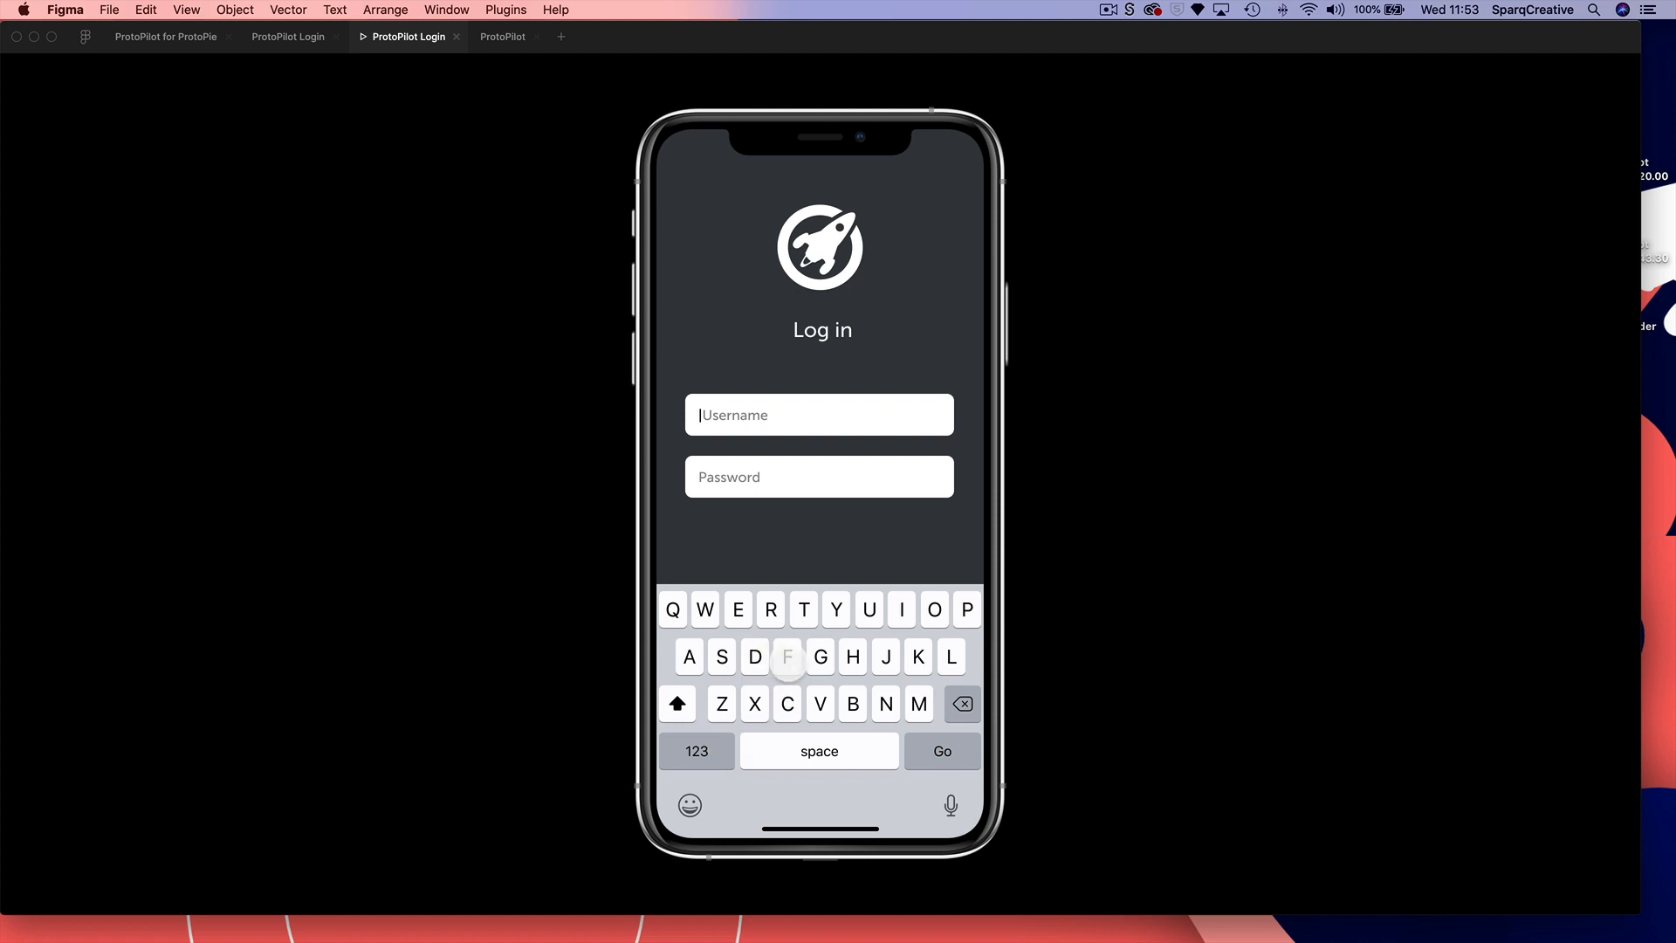
{"action": "left_click", "coordinate": [805, 661]}
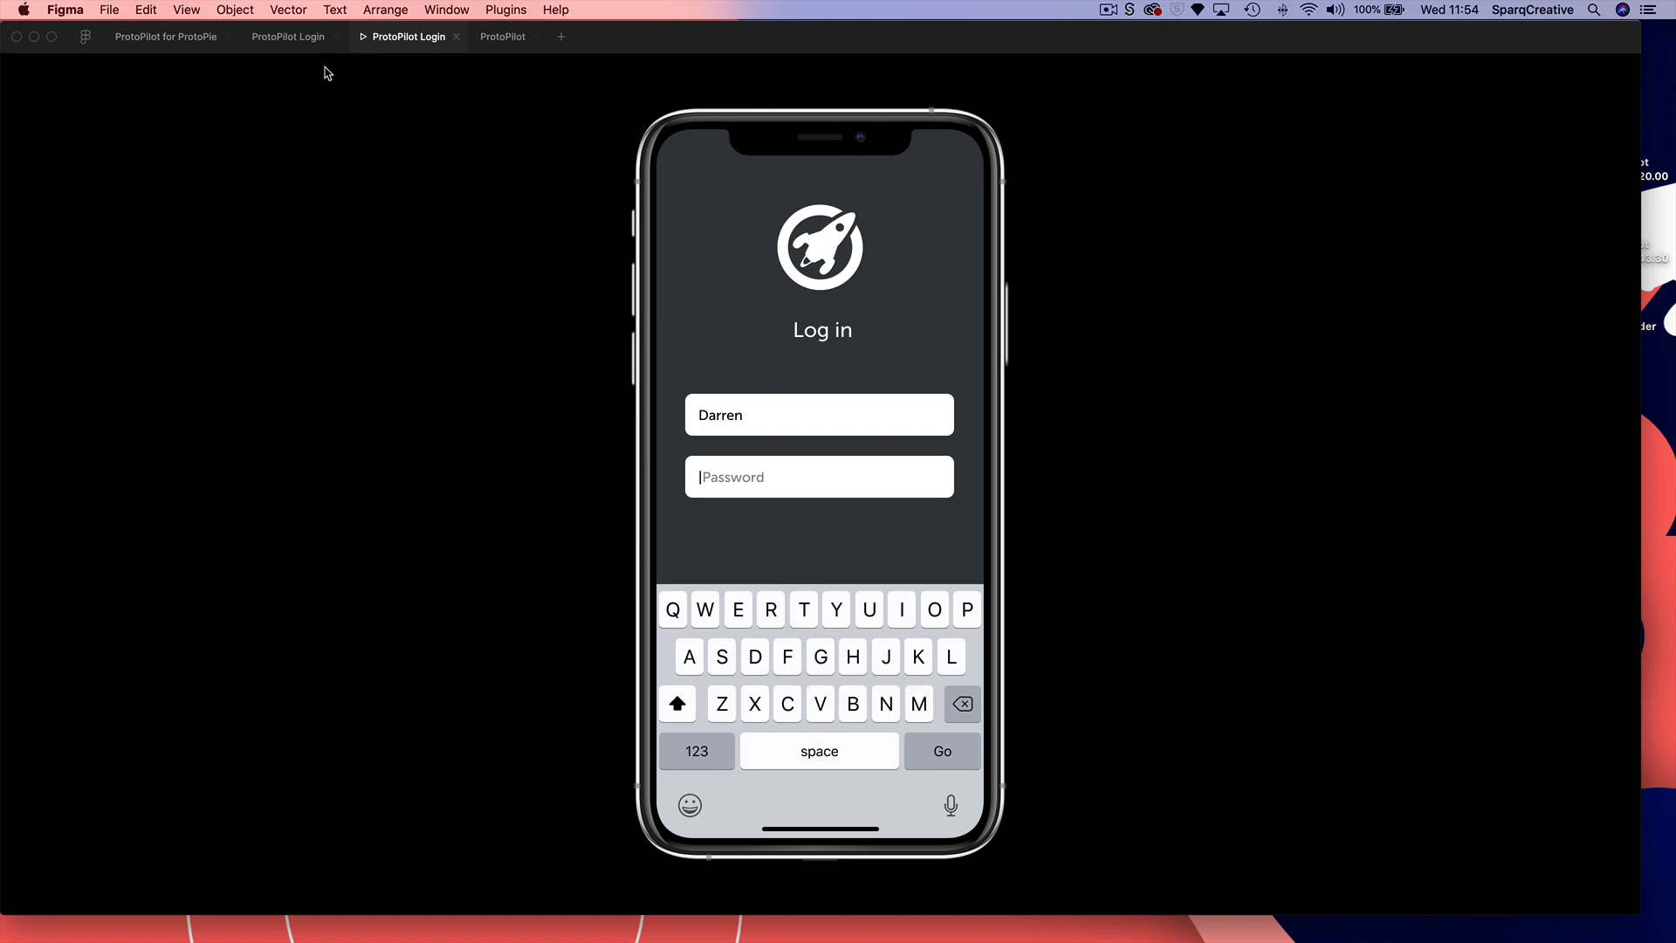
{"action": "left_click", "coordinate": [303, 40]}
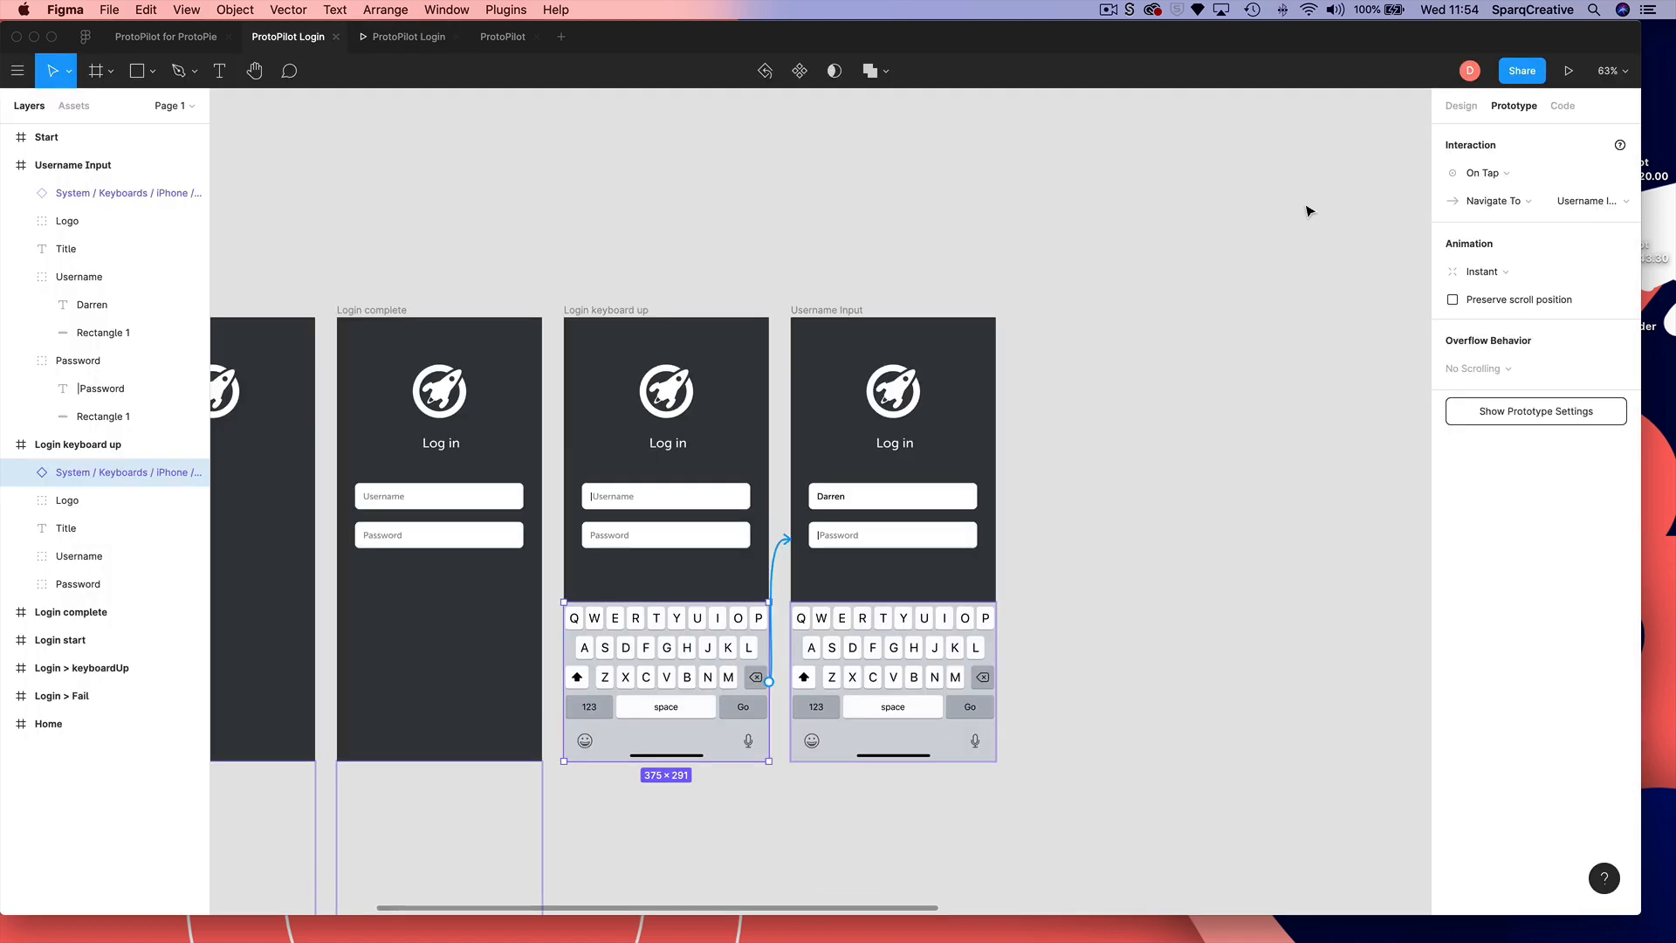
- Duplicate the Username Input frame
{"action": "left_click", "coordinate": [833, 290]}
{"action": "left_click", "coordinate": [827, 311]}
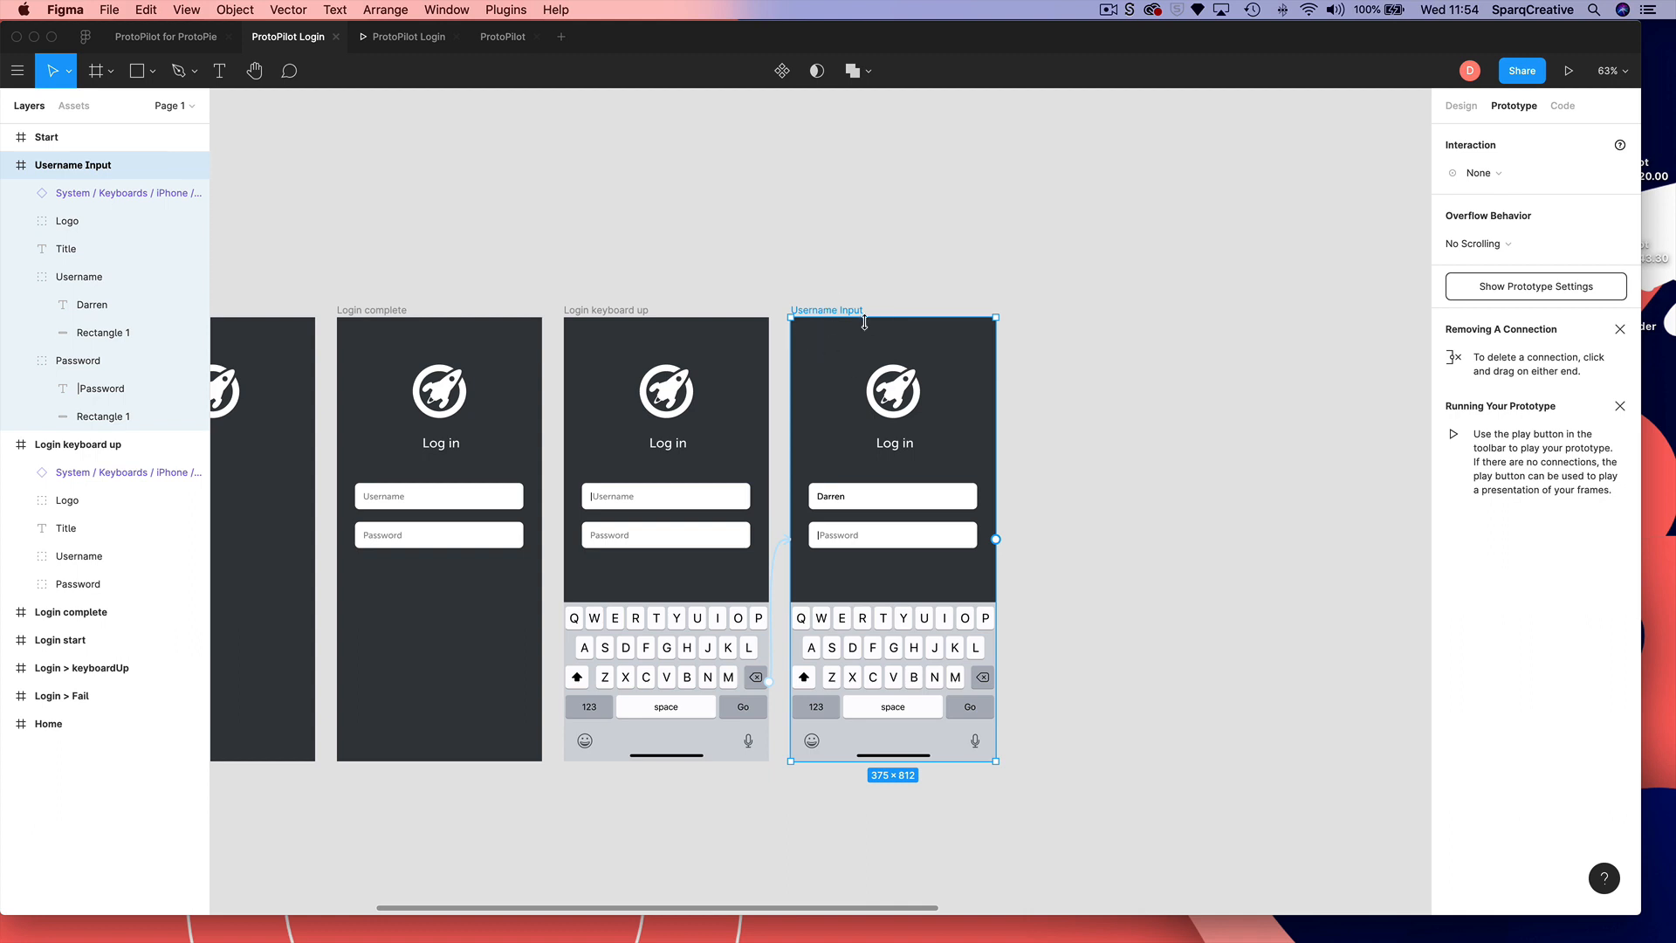
{"action": "key", "text": "super+d"}
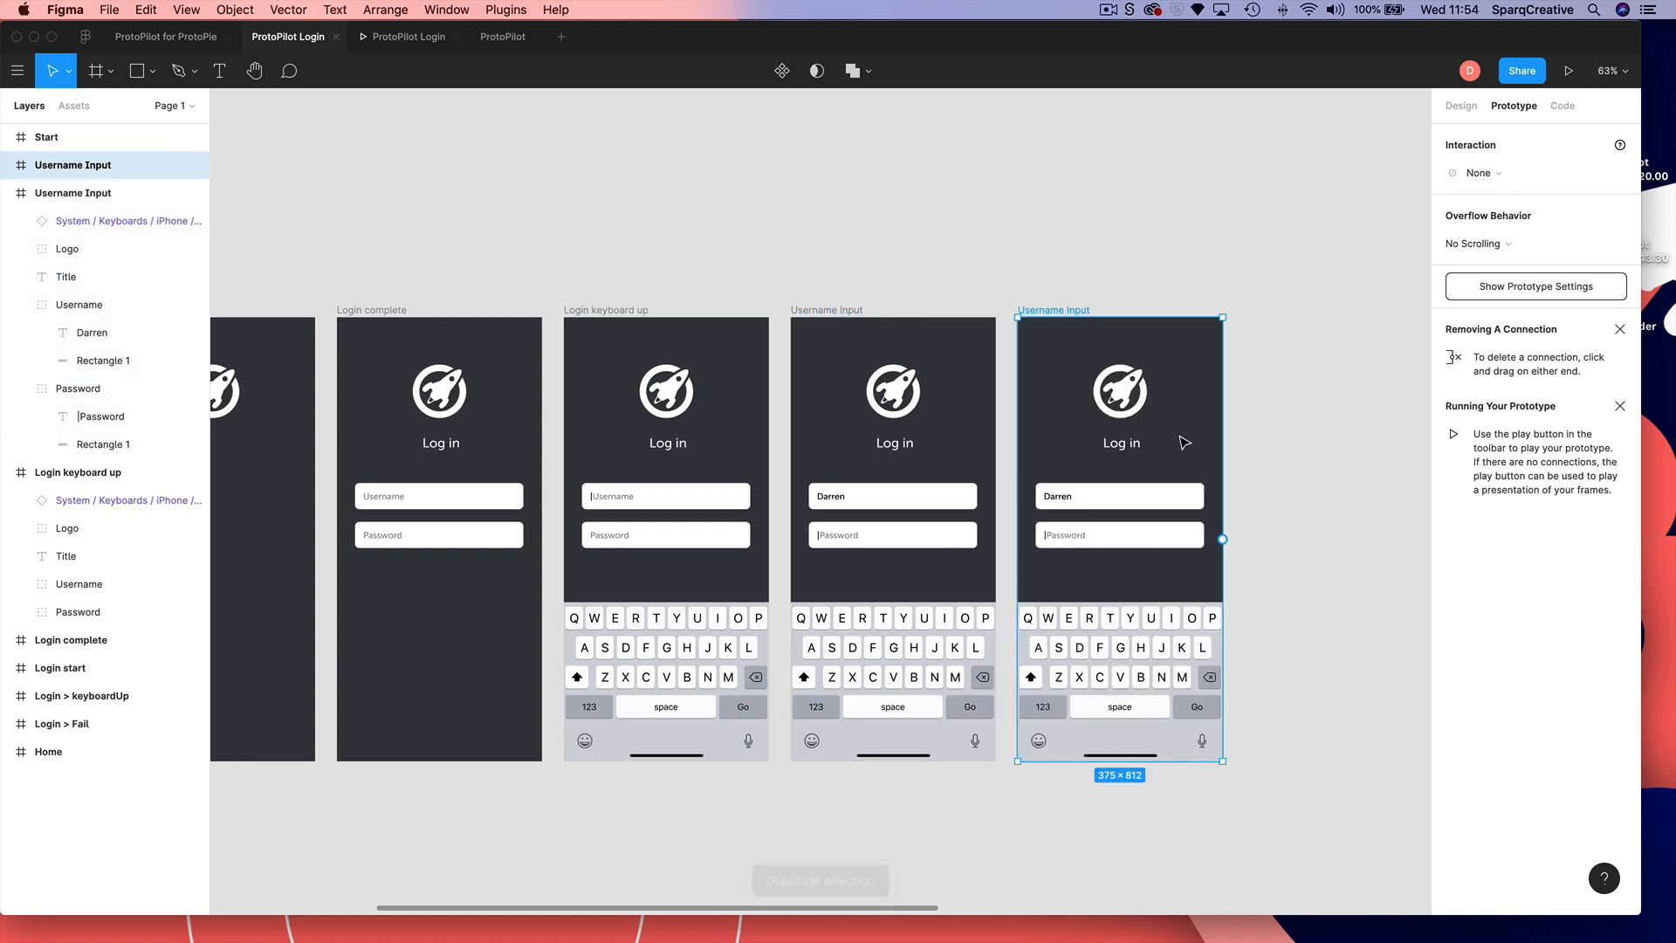
- Link the keyboard in the original Username Input frame to the duplicate frame with an On Tap, Navigate To, Instant interaction
{"action": "scroll", "coordinate": [1157, 442], "scroll_direction": "right", "scroll_amount": 2}
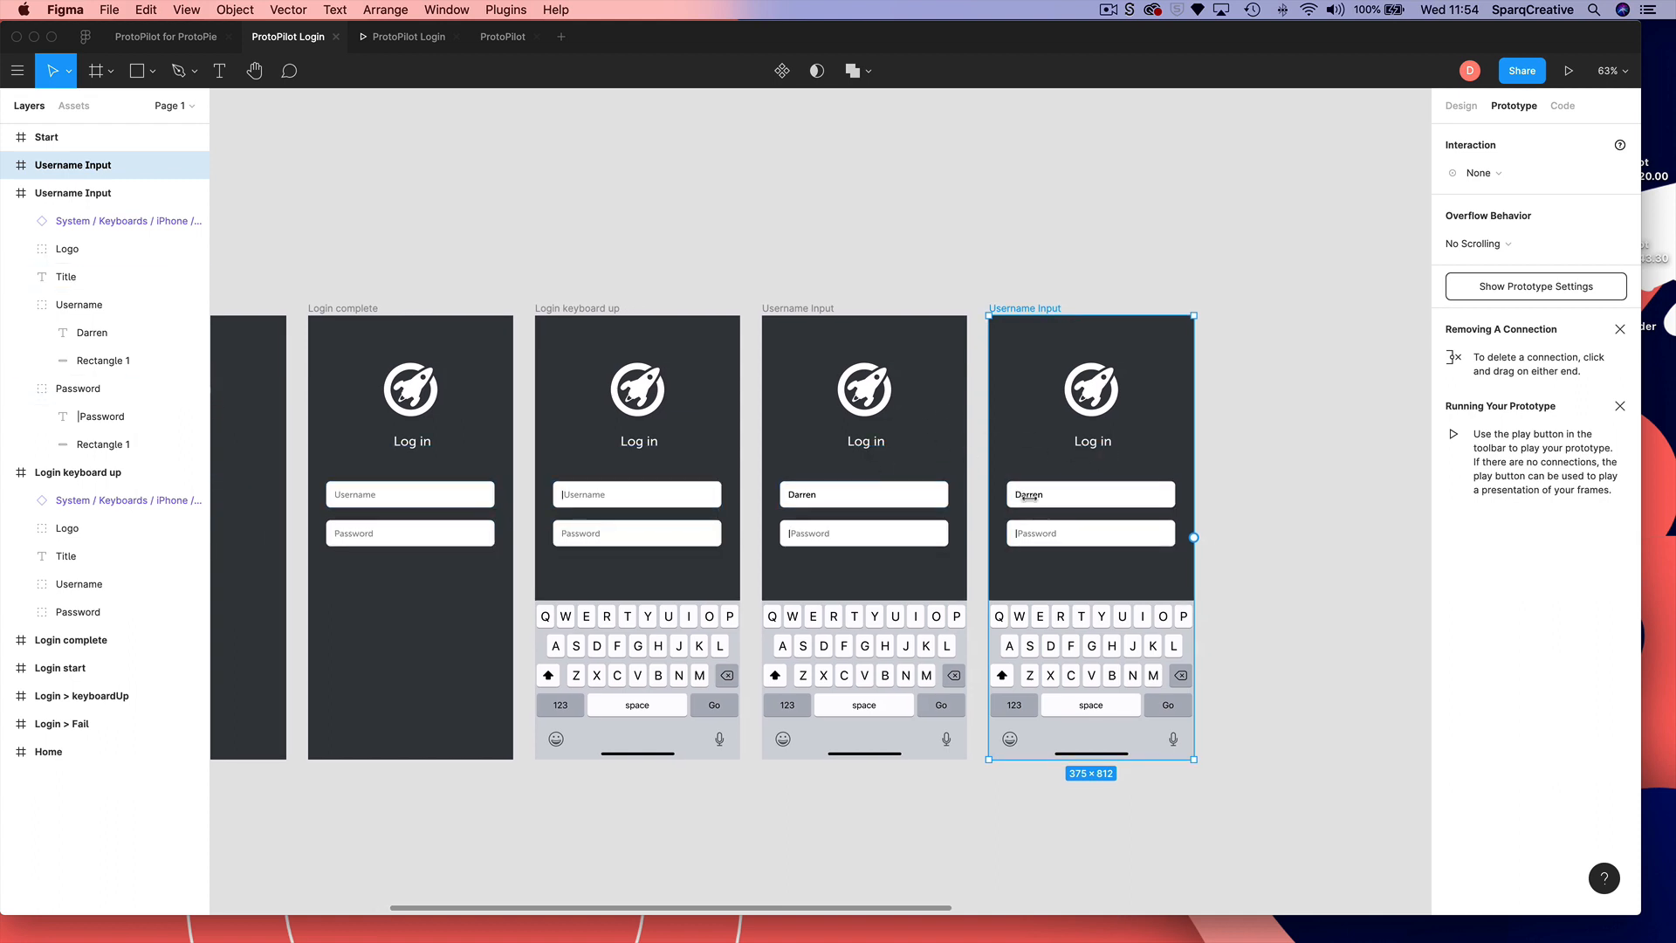
{"action": "scroll", "coordinate": [1066, 524], "scroll_direction": "right", "scroll_amount": 5}
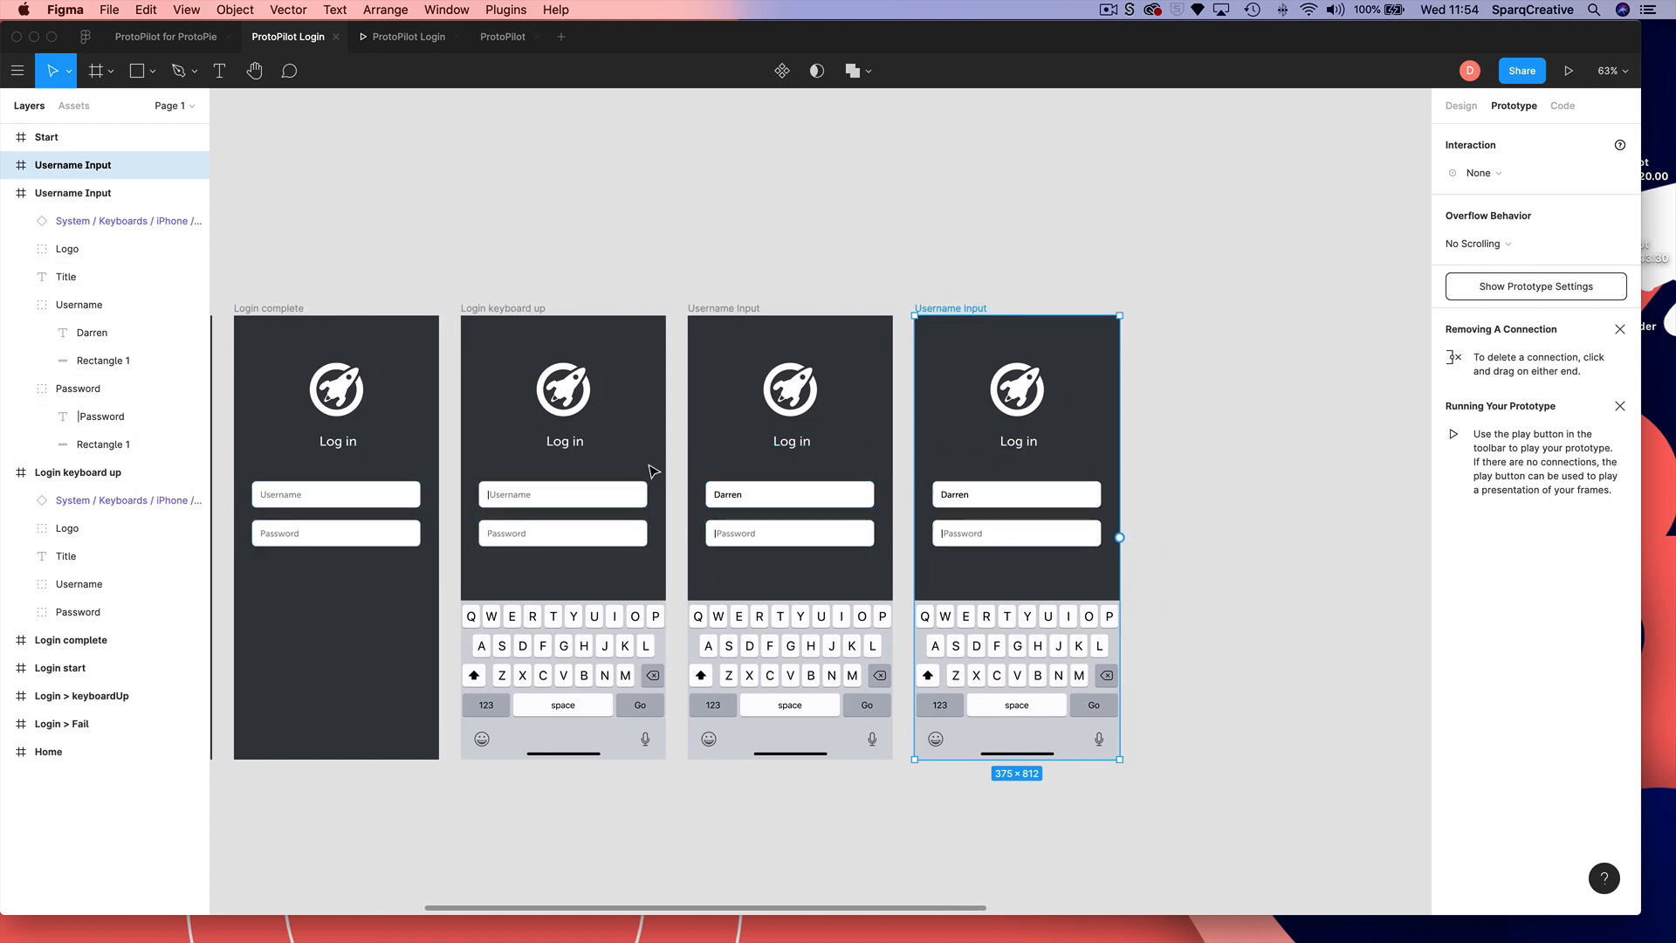
{"action": "scroll", "coordinate": [1065, 523], "scroll_direction": "right", "scroll_amount": 8}
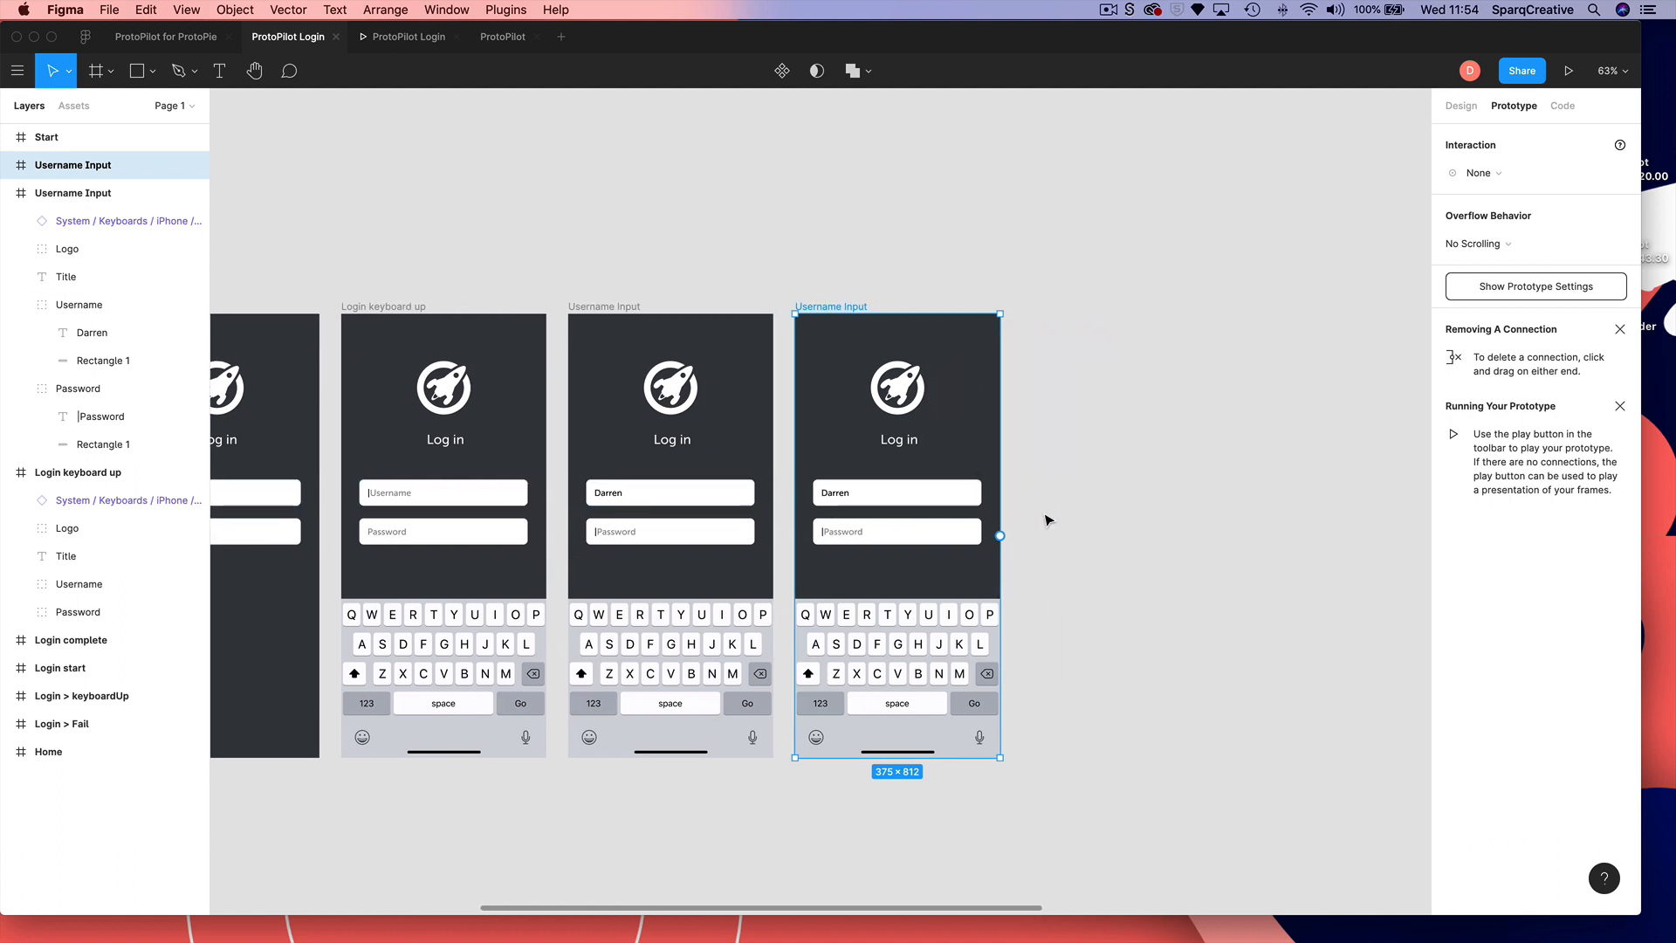
{"action": "scroll", "coordinate": [1047, 520], "scroll_direction": "right", "scroll_amount": 3}
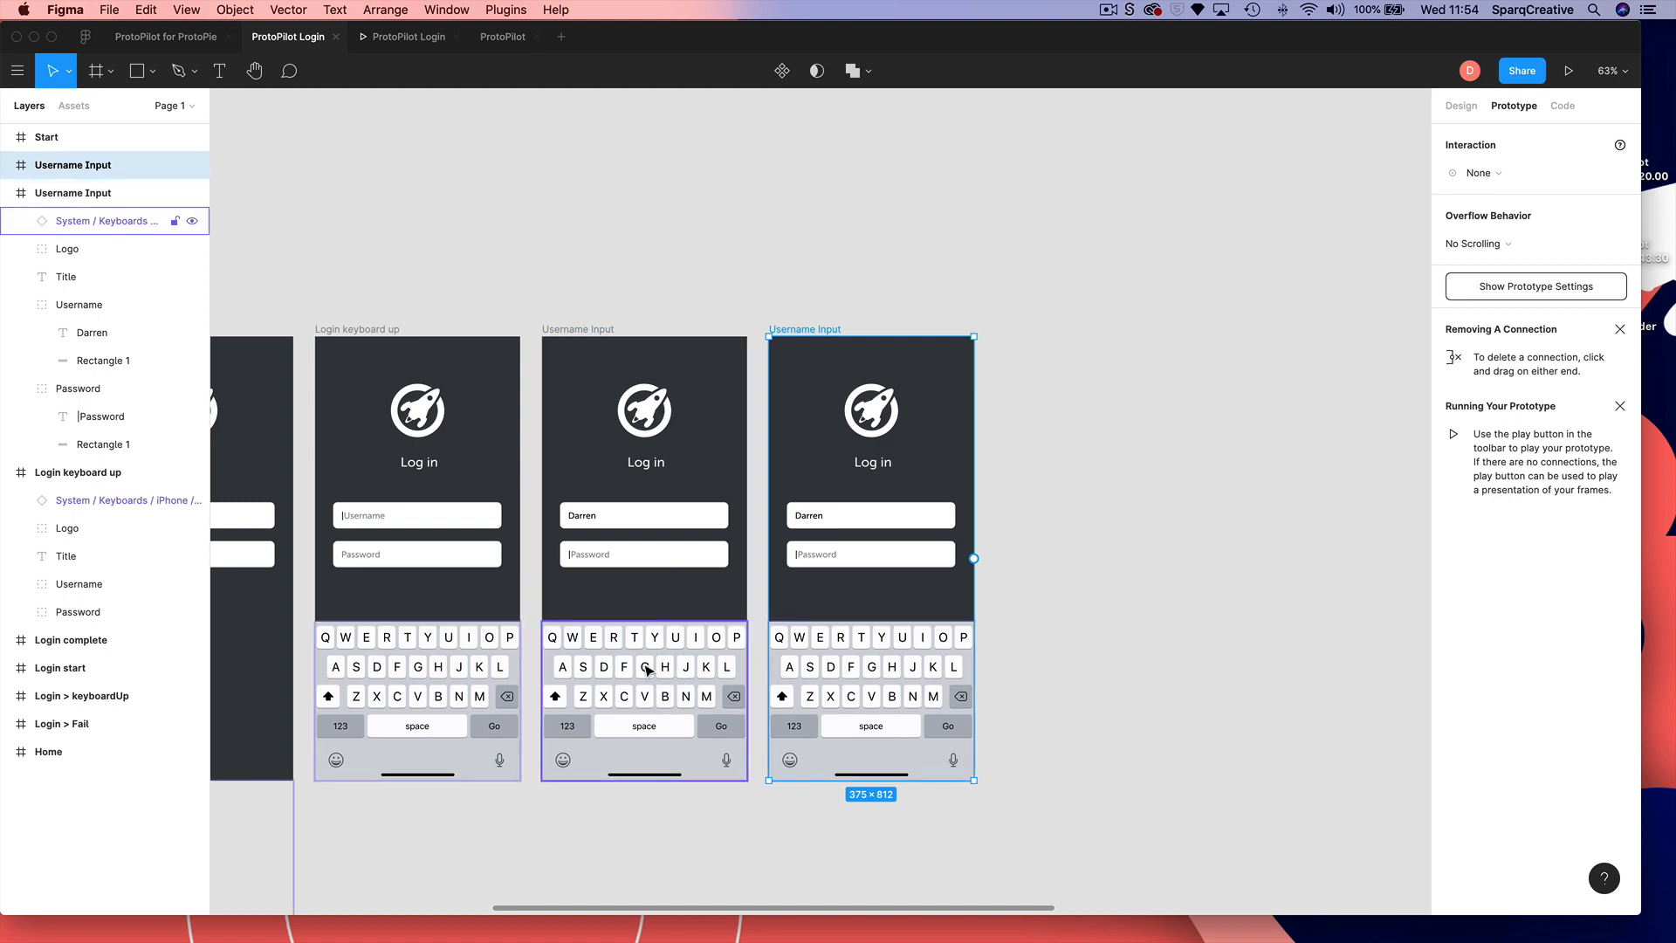
{"action": "left_click", "coordinate": [647, 670]}
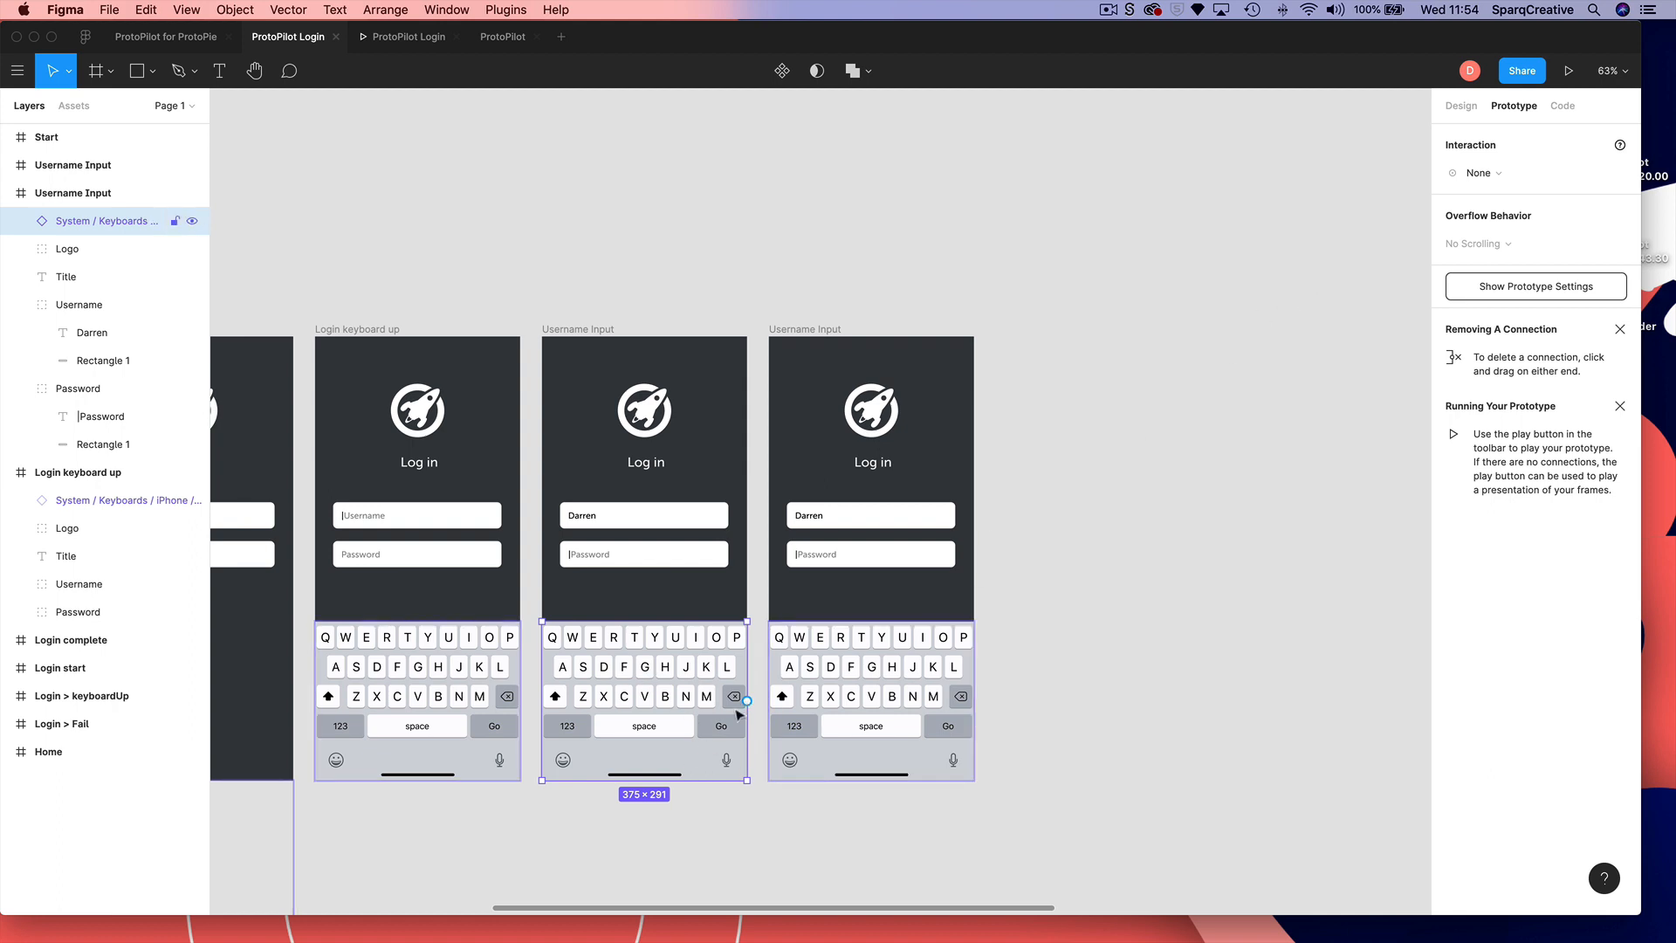
{"action": "left_click_drag", "start_coordinate": [746, 701], "coordinate": [797, 564]}
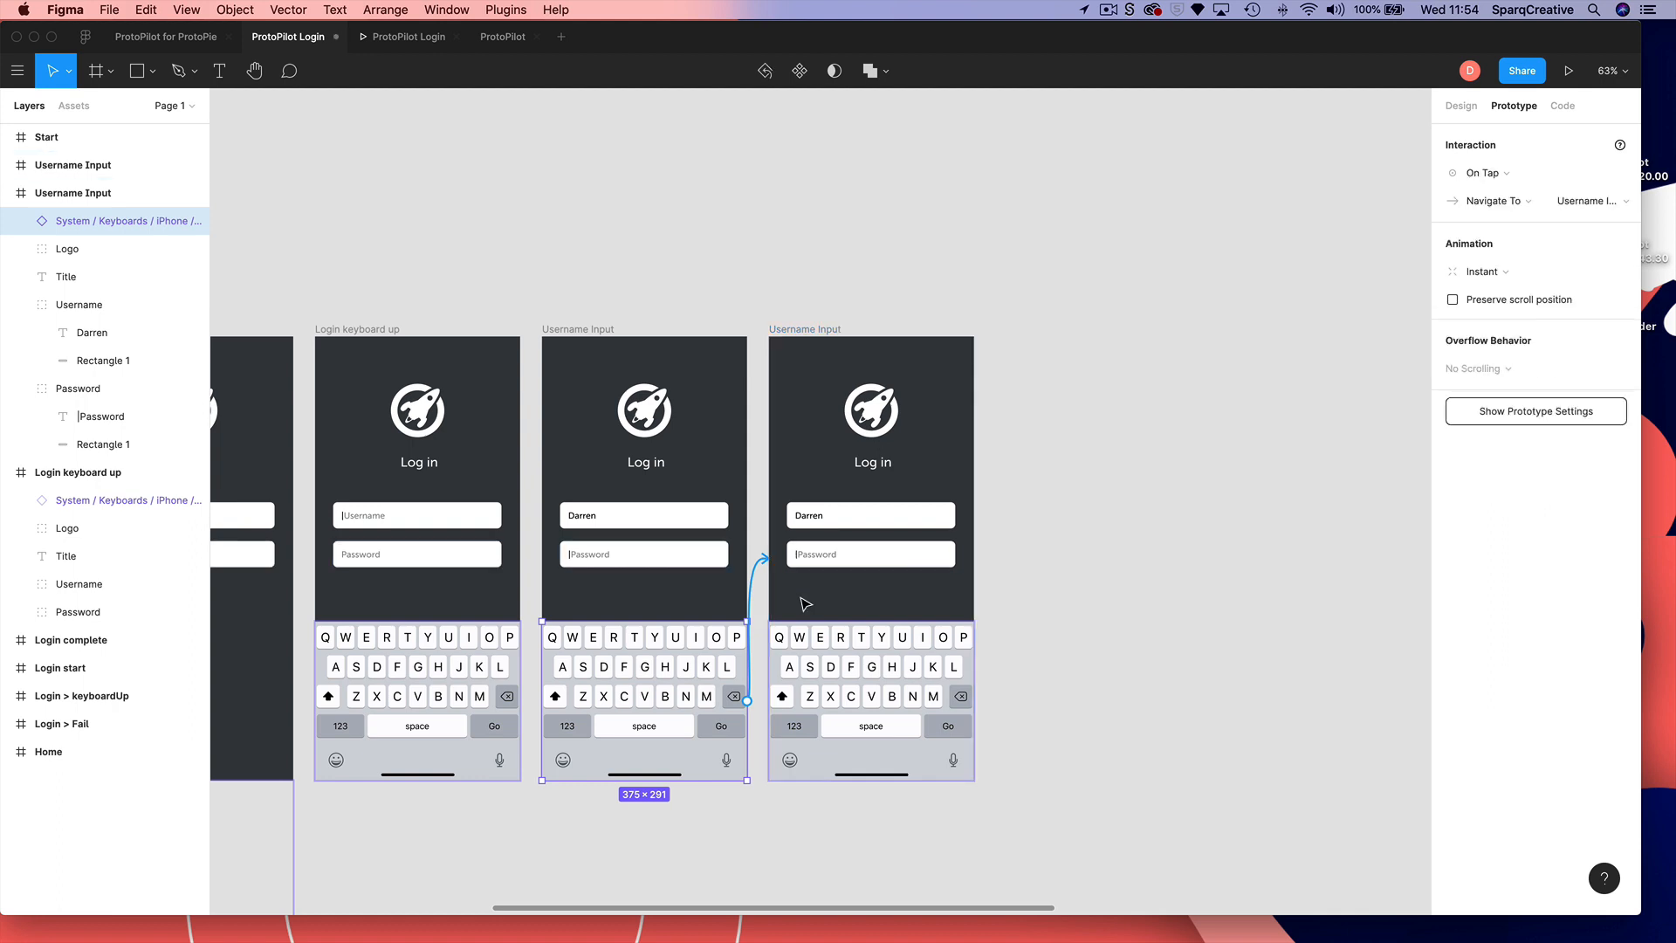
- Replace the Password placeholder text in the duplicate Username Input frame with a row of bullet characters imitating a masked password
{"action": "left_click", "coordinate": [814, 558]}
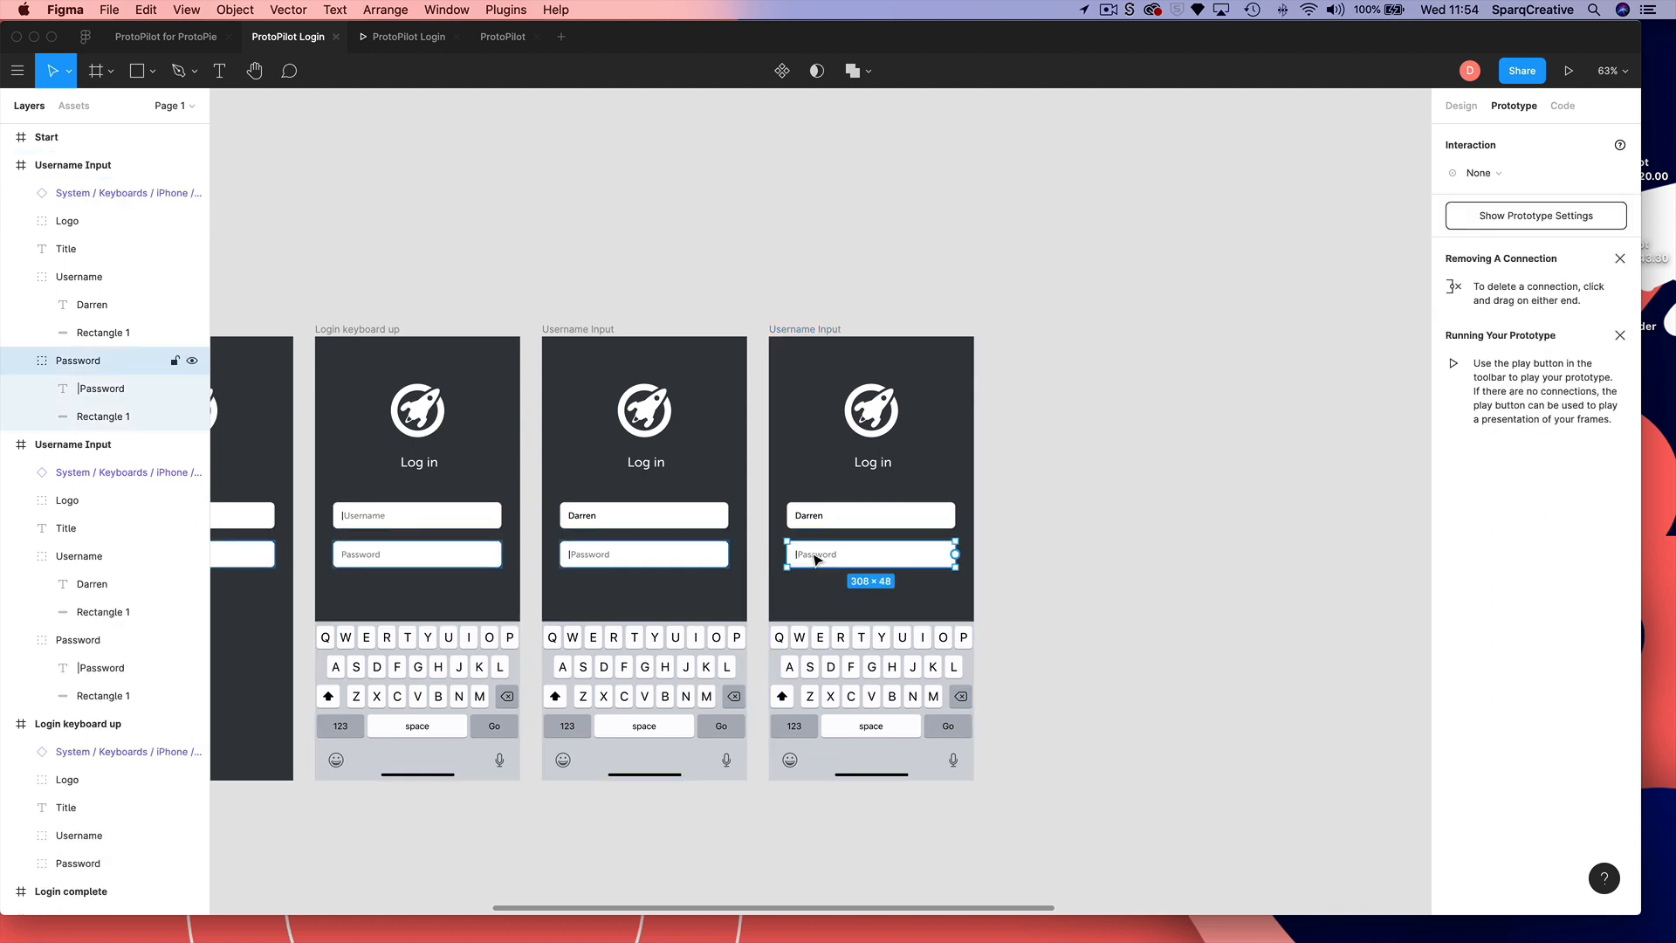
{"action": "double_click", "coordinate": [815, 559]}
{"action": "double_click", "coordinate": [813, 555]}
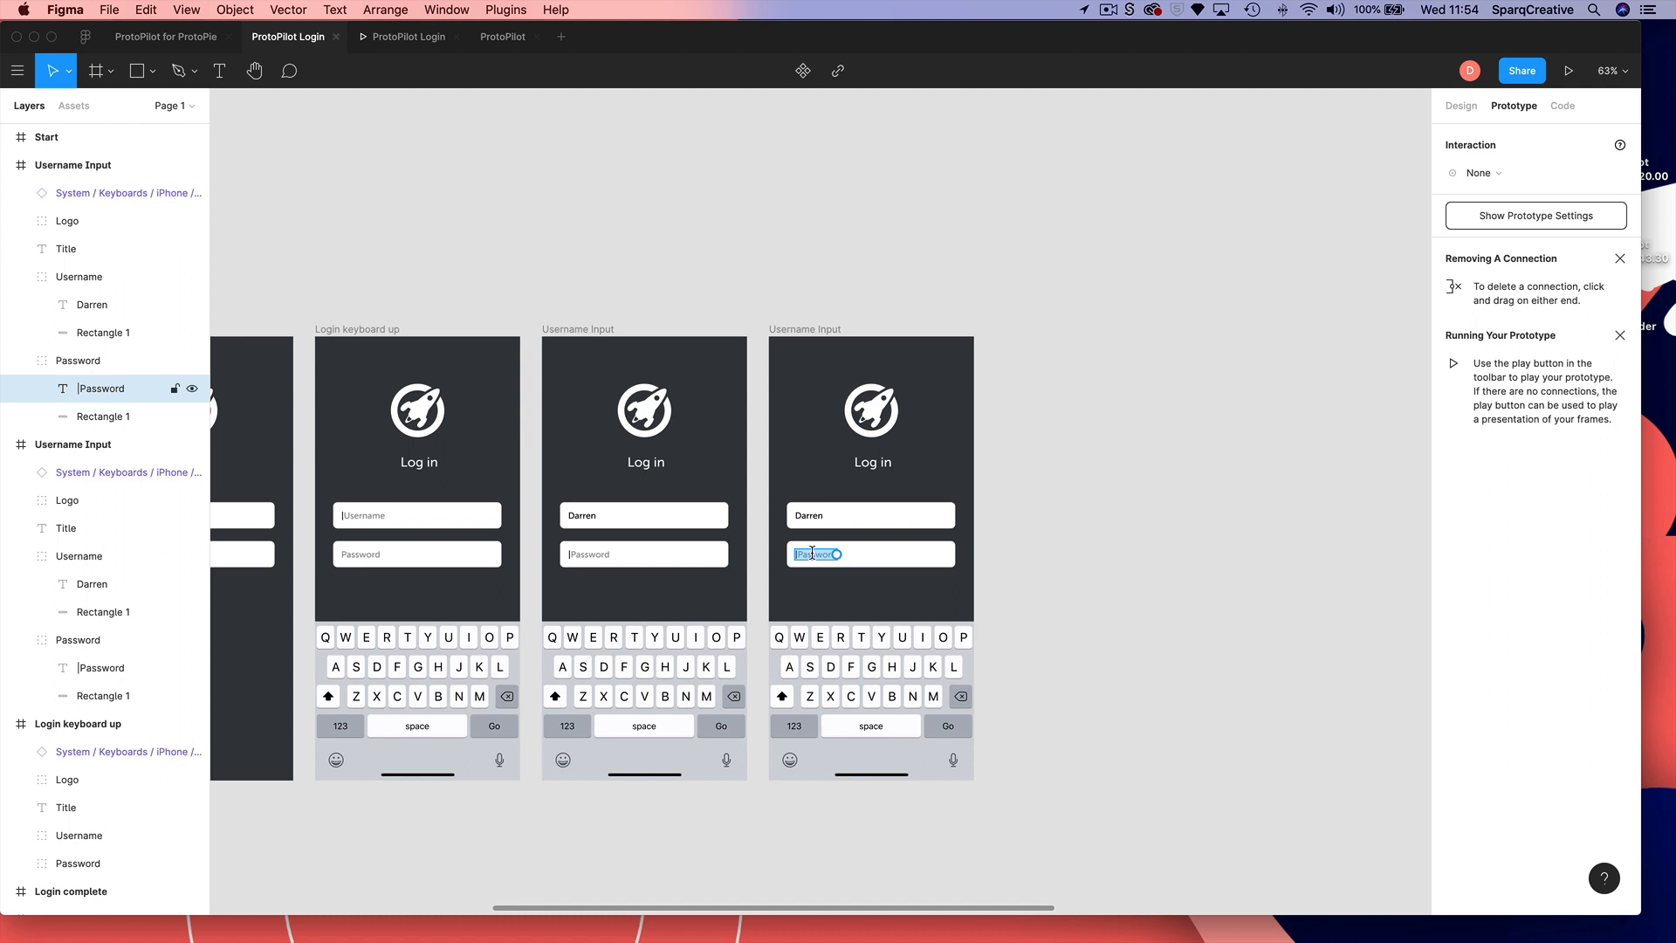
{"action": "type", "text": "••••••••"}
{"action": "key", "text": "Escape"}
{"action": "left_click", "coordinate": [1159, 598]}
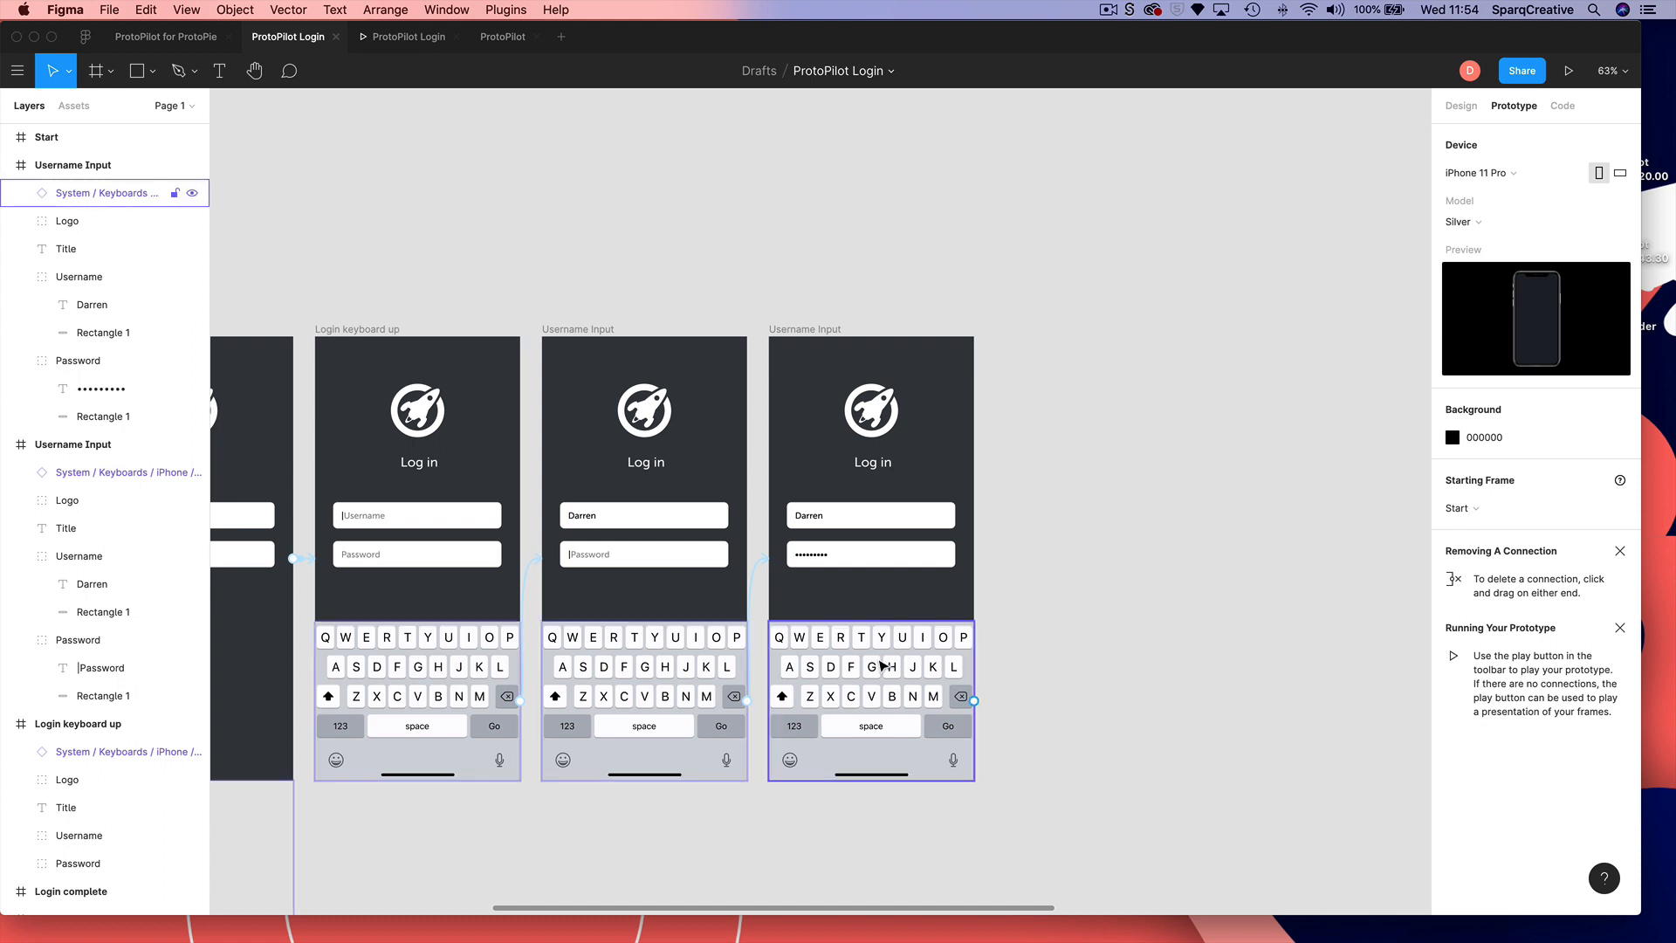
- Check the keyboard link of the original Username Input frame, test the masked password entry in the preview, and return to the design file
{"action": "left_click", "coordinate": [742, 701]}
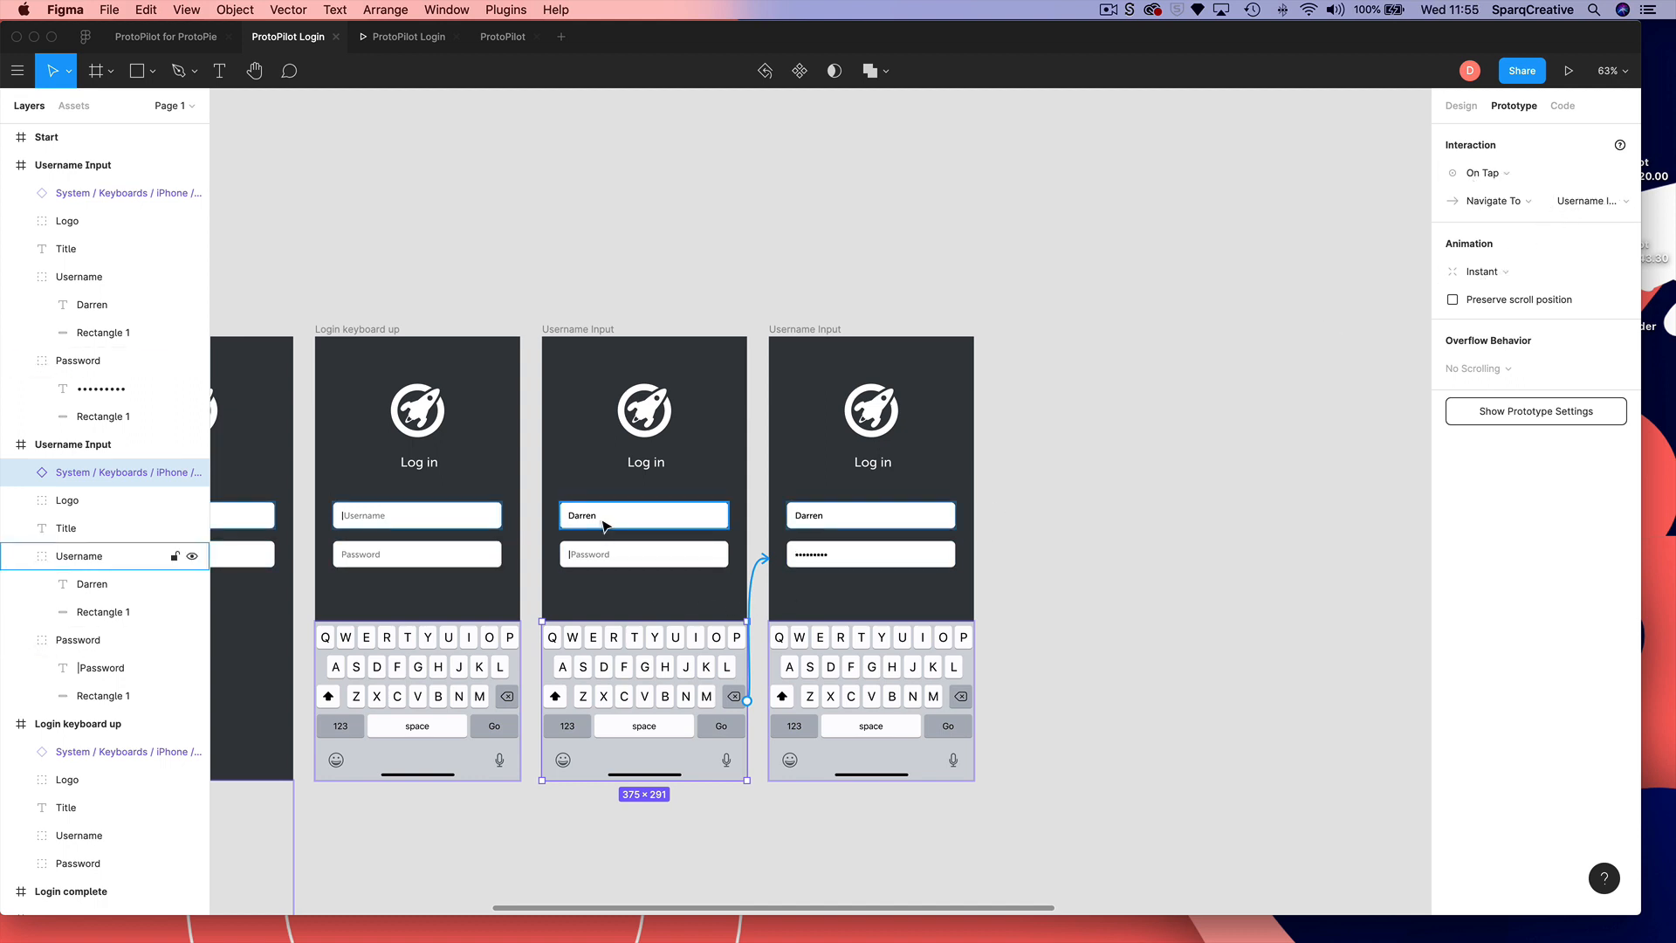
{"action": "scroll", "coordinate": [617, 285], "scroll_direction": "up", "scroll_amount": 1}
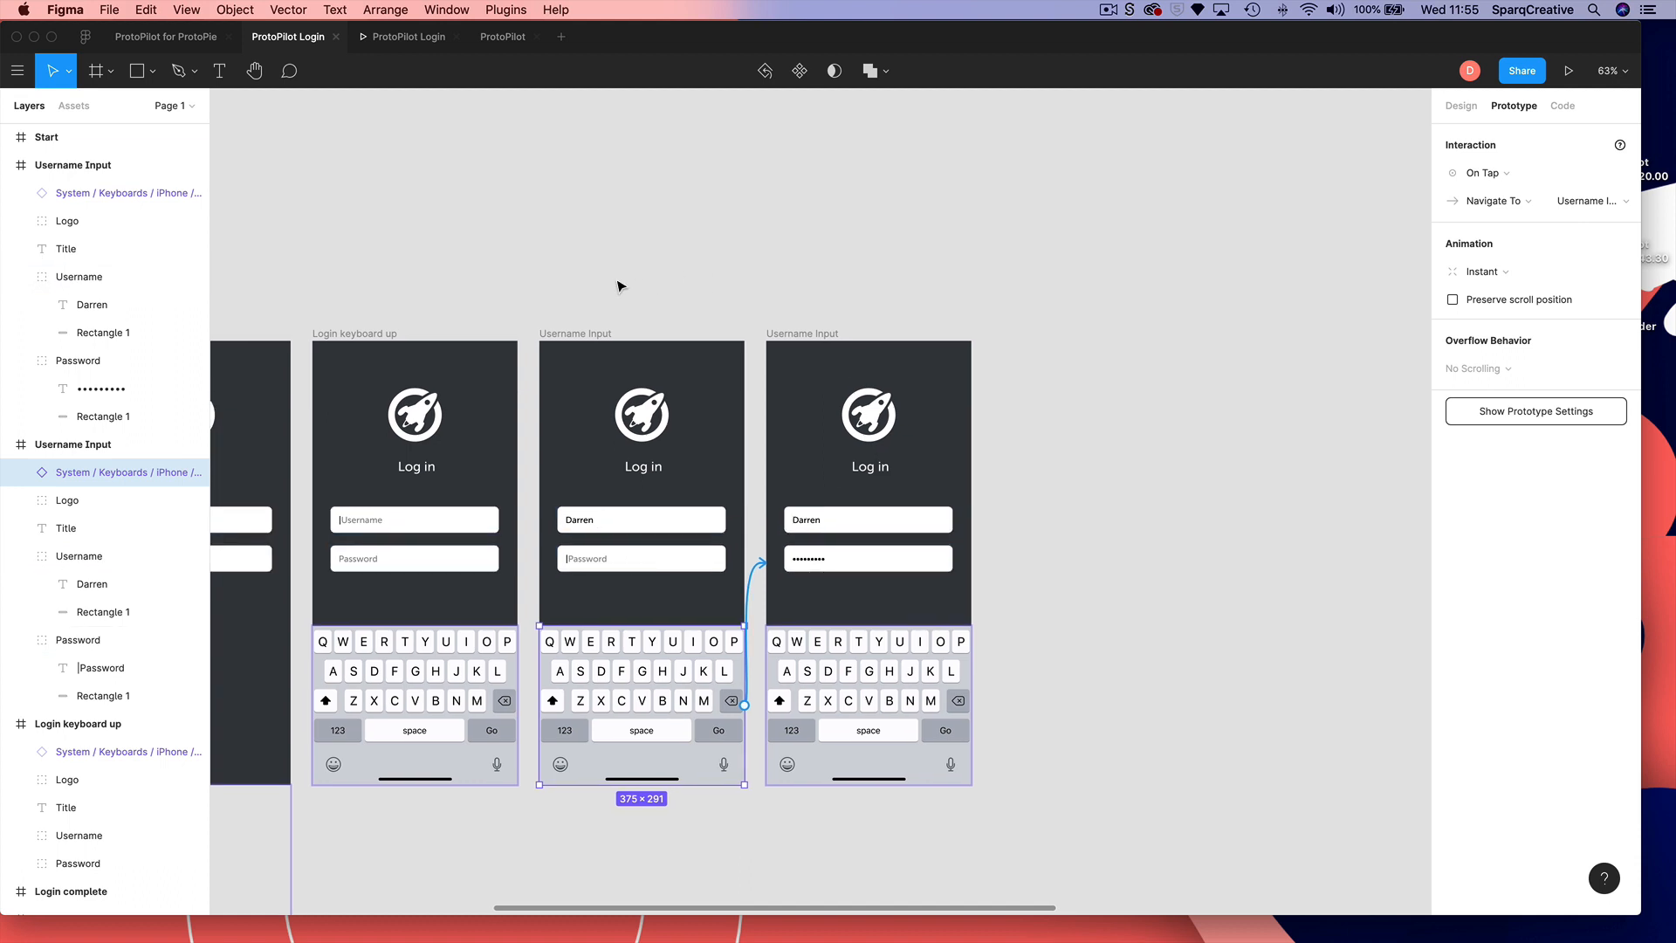
{"action": "left_click", "coordinate": [1569, 72]}
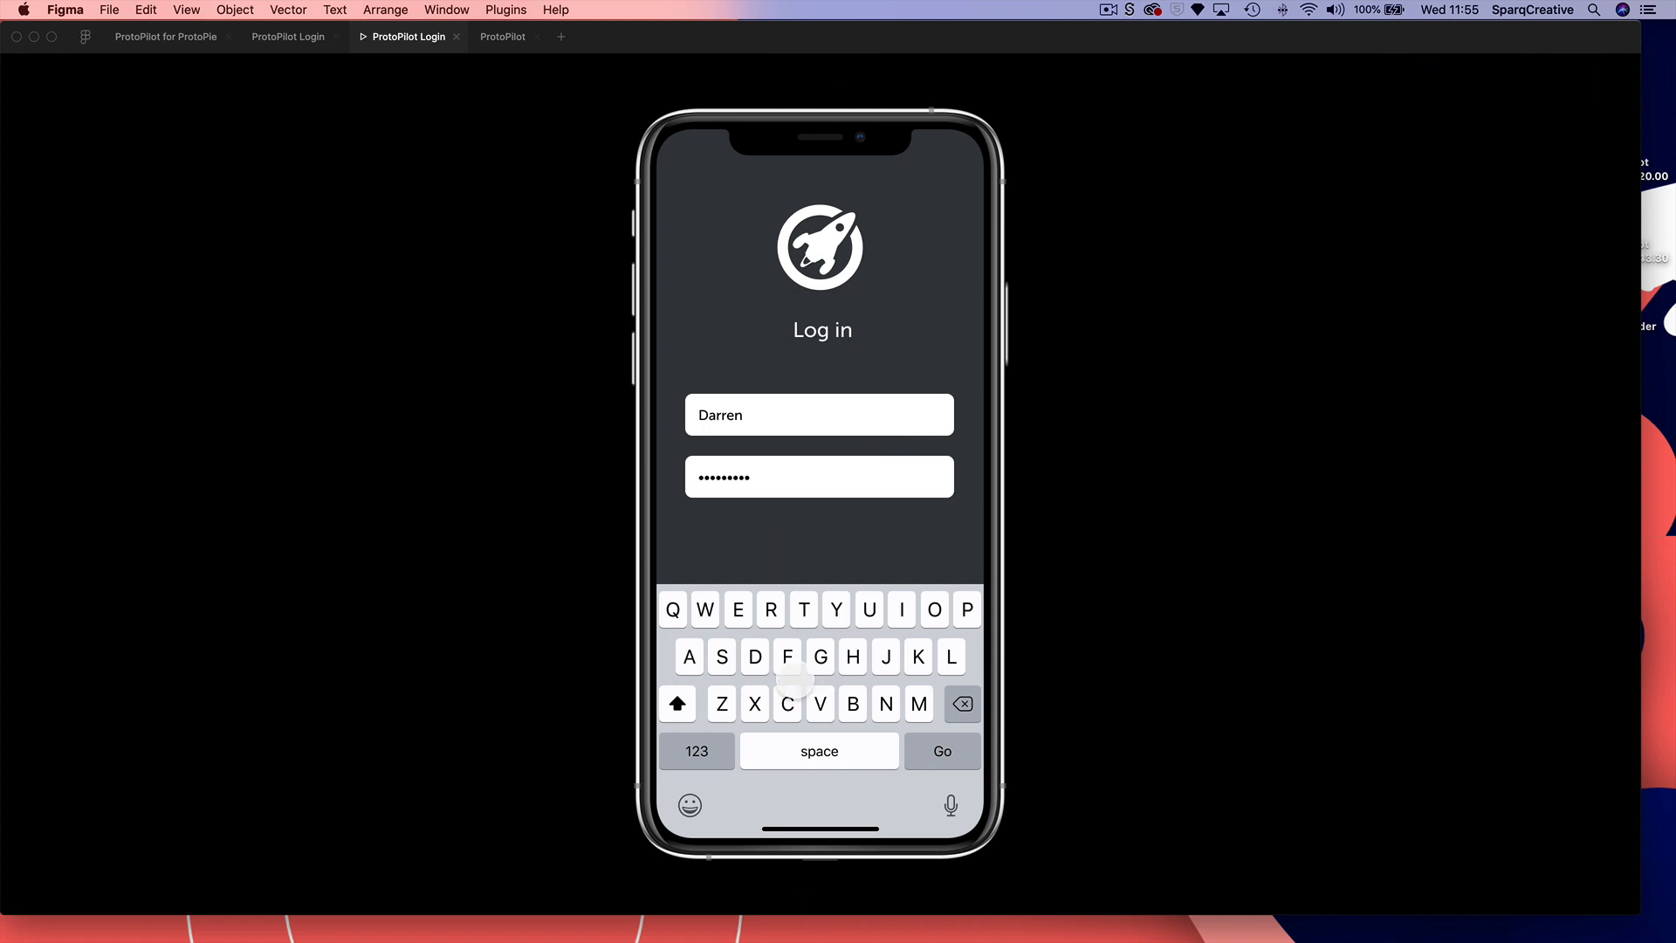
{"action": "left_click", "coordinate": [290, 39]}
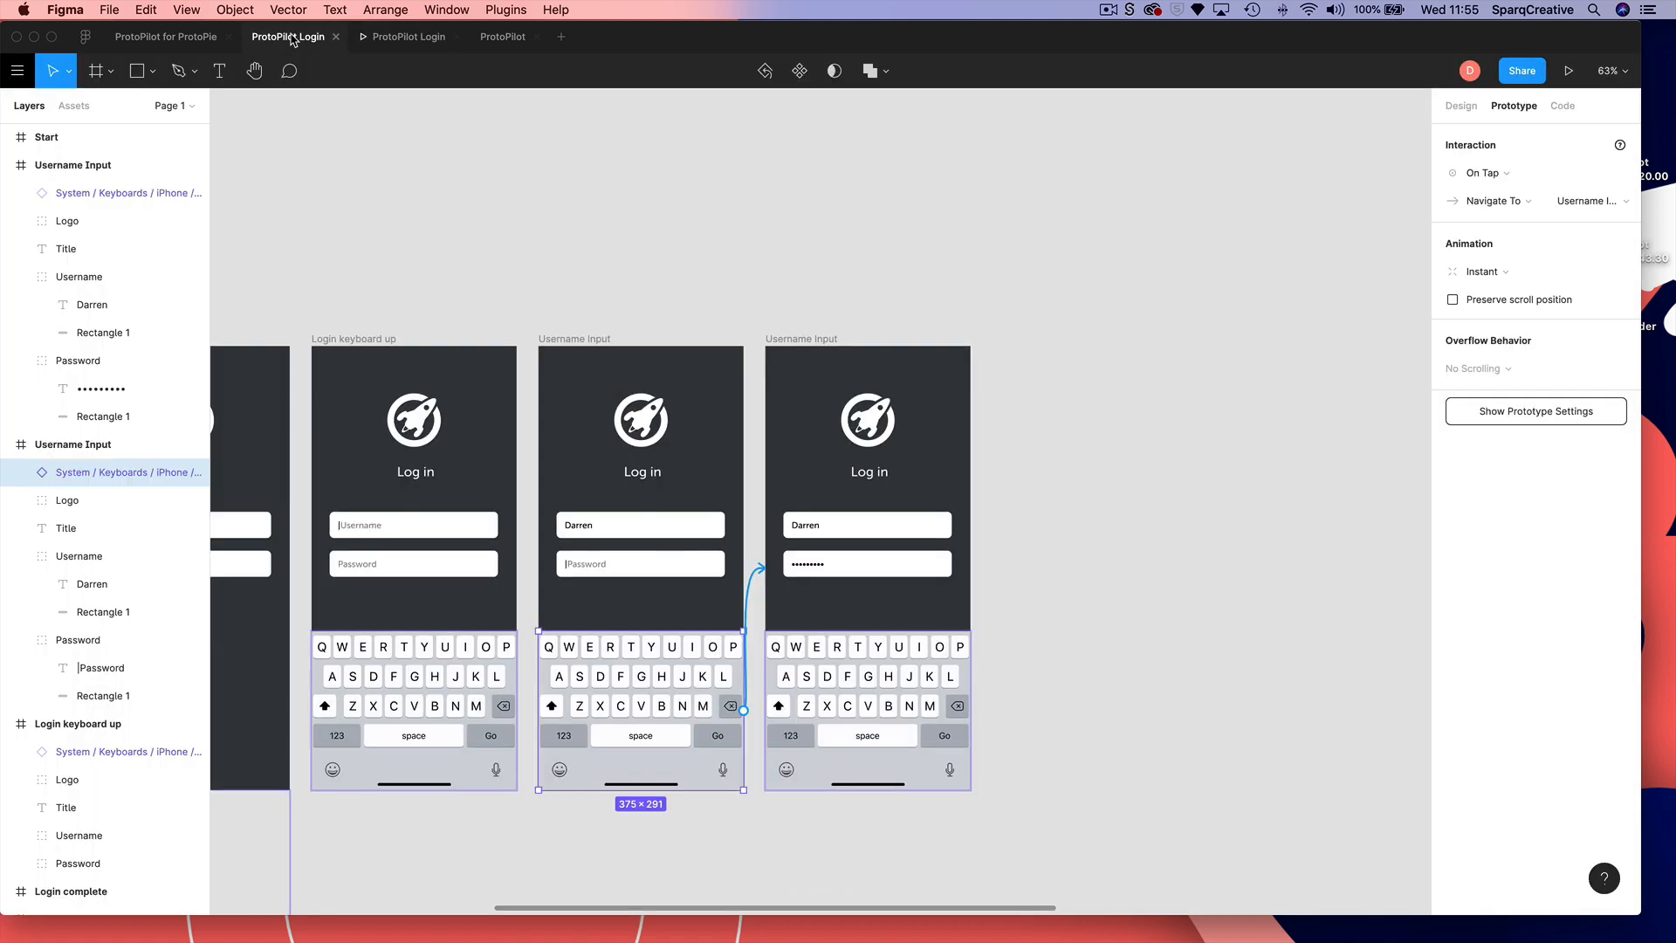
- Duplicate the Username Input frame that shows the masked password
{"action": "left_click", "coordinate": [904, 288]}
{"action": "left_click", "coordinate": [804, 342]}
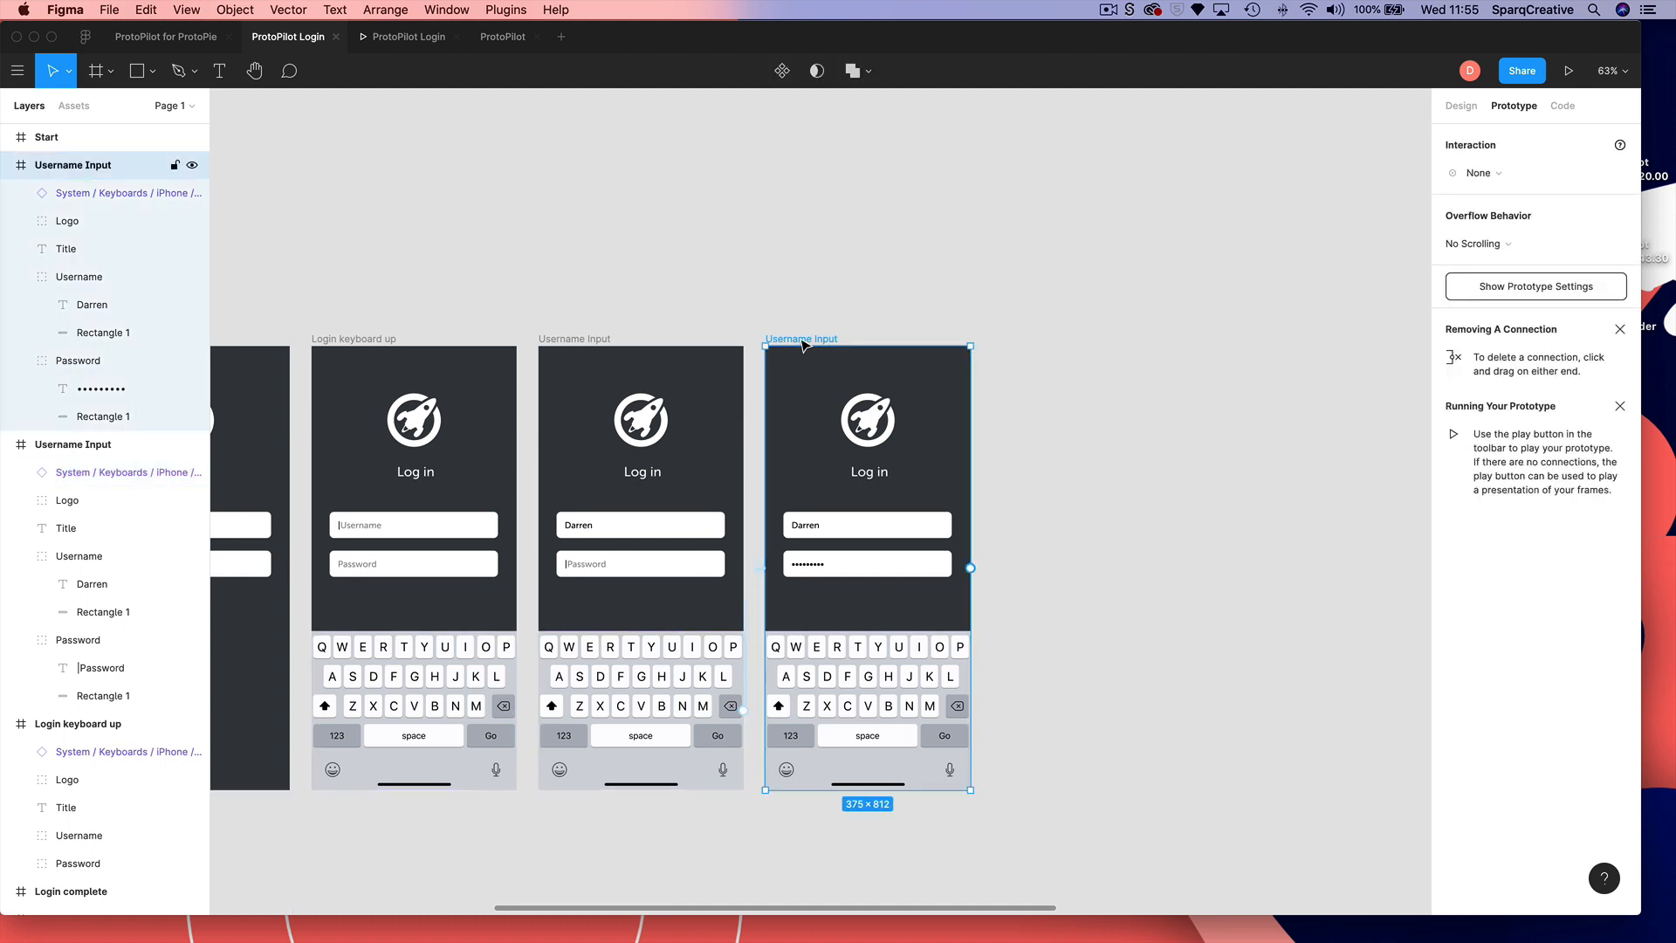
{"action": "scroll", "coordinate": [839, 533], "scroll_direction": "down", "scroll_amount": 1}
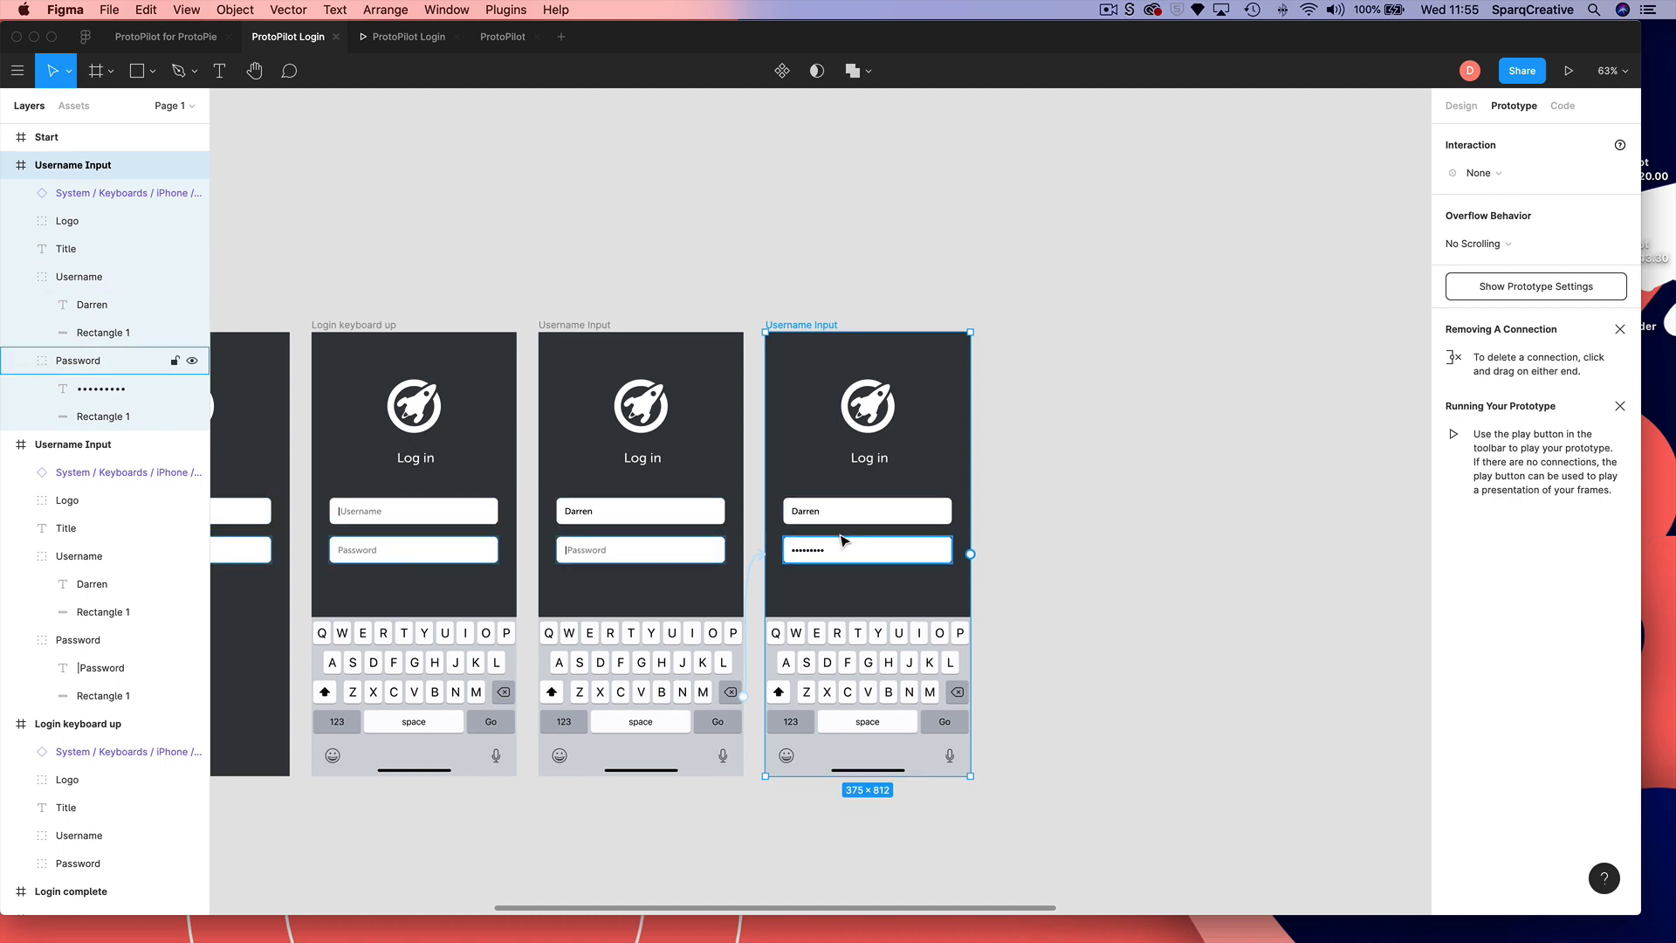
{"action": "scroll", "coordinate": [912, 654], "scroll_direction": "down", "scroll_amount": 1}
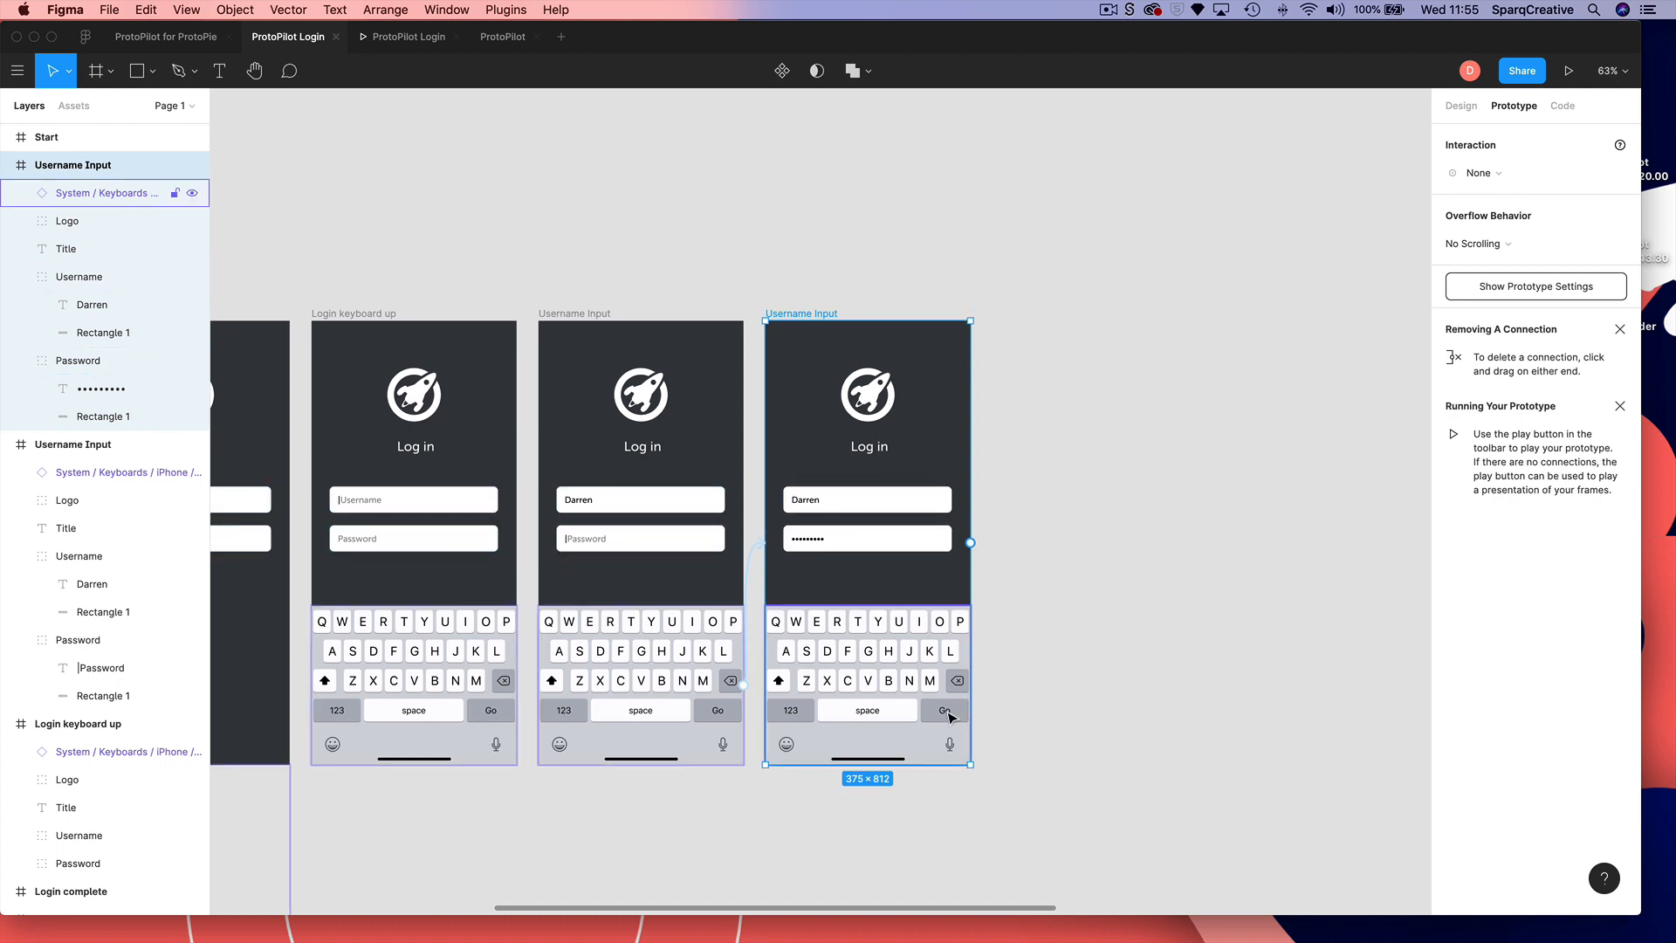
{"action": "scroll", "coordinate": [949, 716], "scroll_direction": "up", "scroll_amount": 1}
{"action": "left_click", "coordinate": [799, 304]}
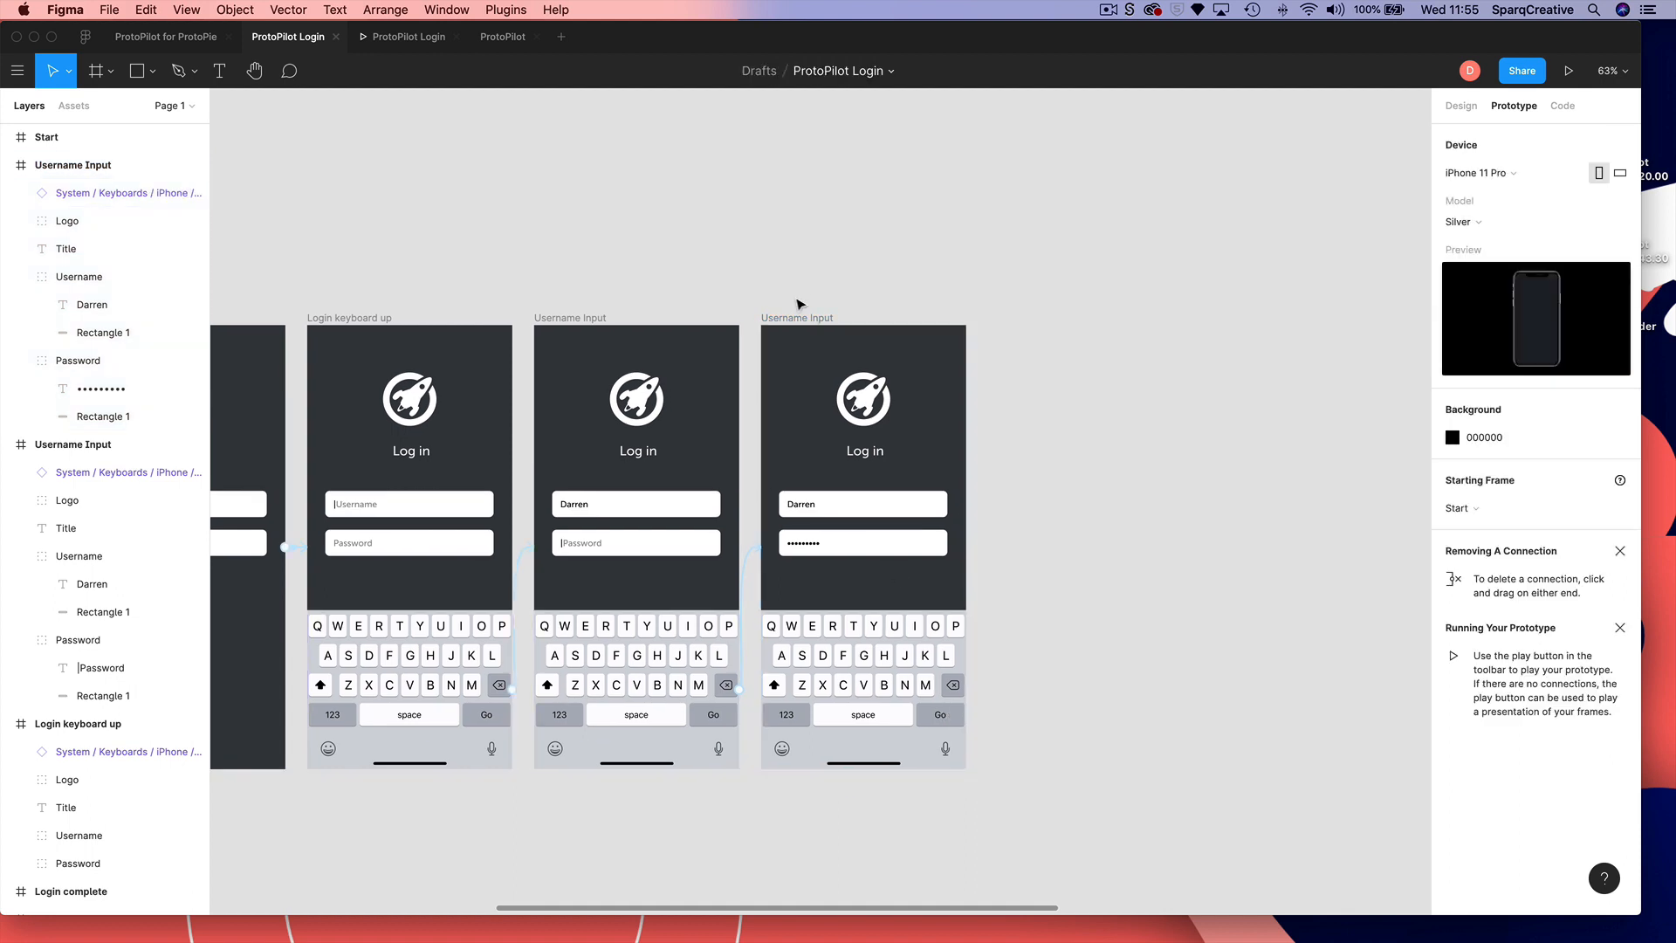
{"action": "left_click", "coordinate": [796, 319]}
{"action": "key", "text": "super+d"}
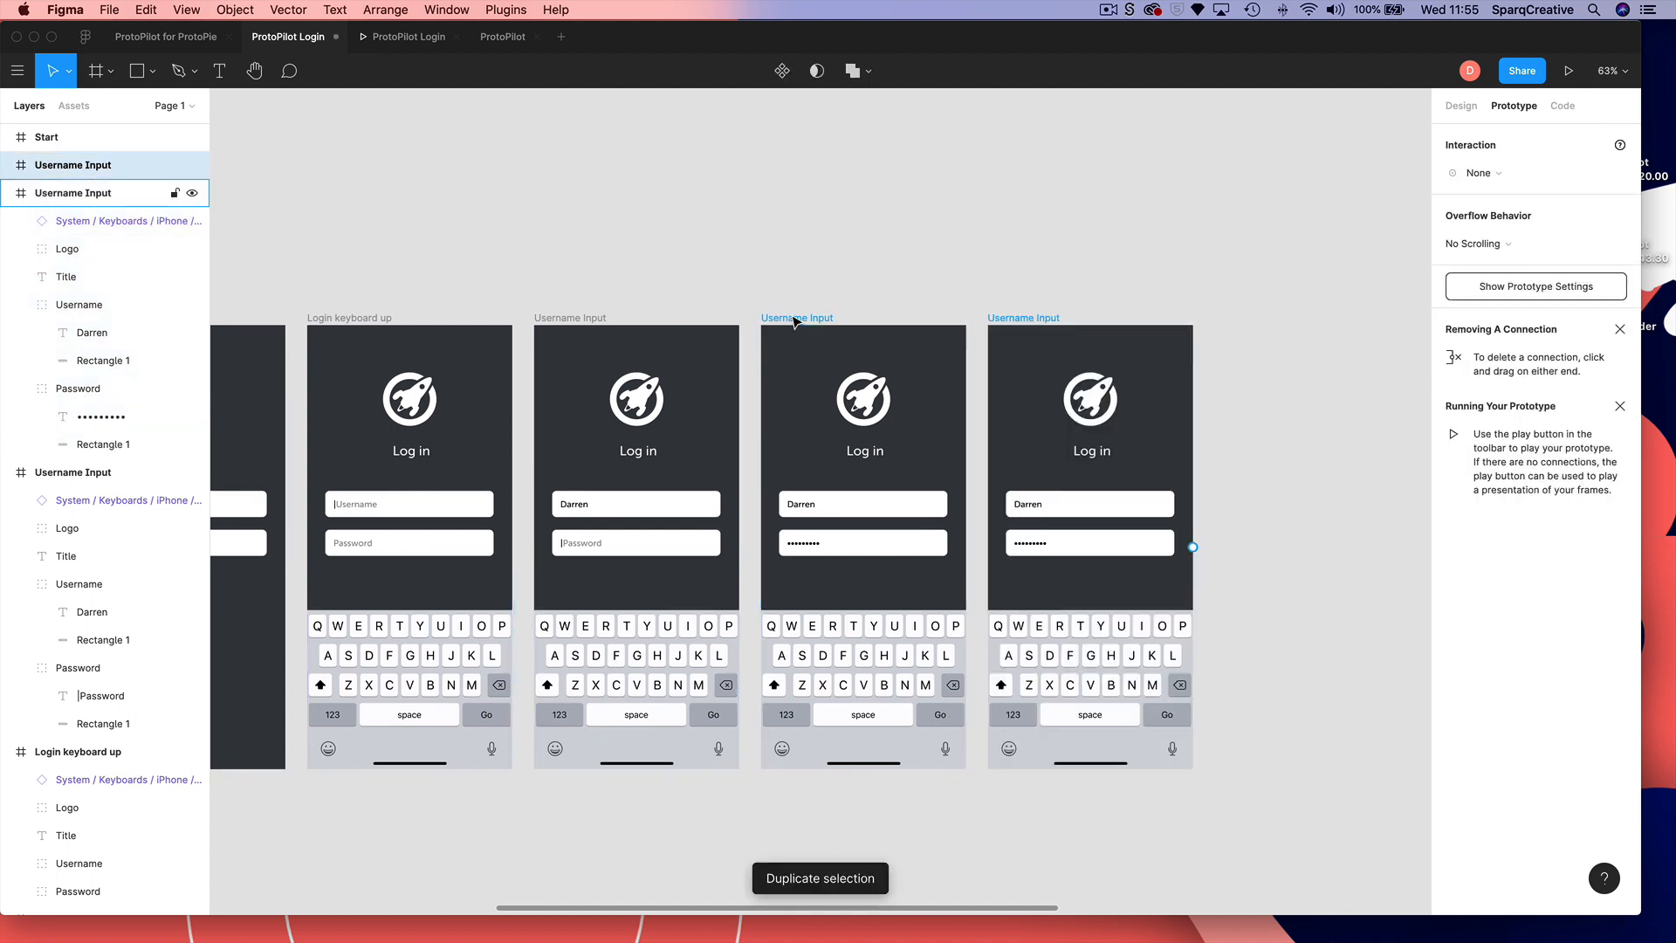
- Link the keyboard in the first masked-password frame to its new duplicate with an On Tap, Navigate To, Instant interaction
{"action": "scroll", "coordinate": [912, 646], "scroll_direction": "down", "scroll_amount": 1}
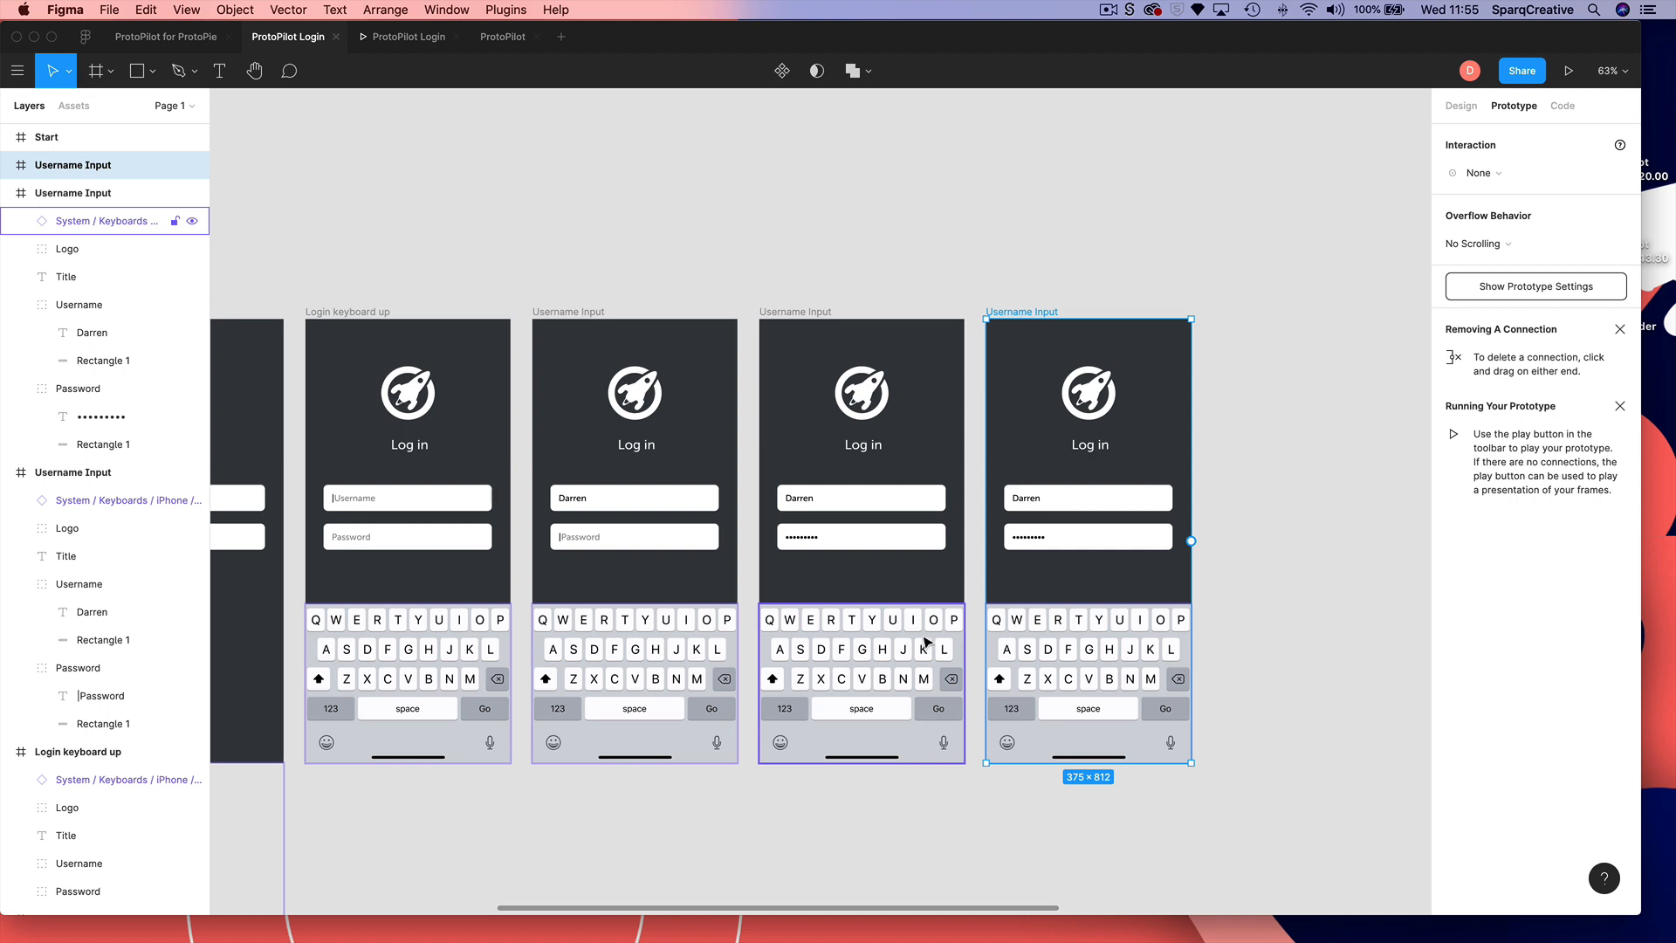
{"action": "scroll", "coordinate": [925, 646], "scroll_direction": "down", "scroll_amount": 1}
{"action": "left_click", "coordinate": [924, 690]}
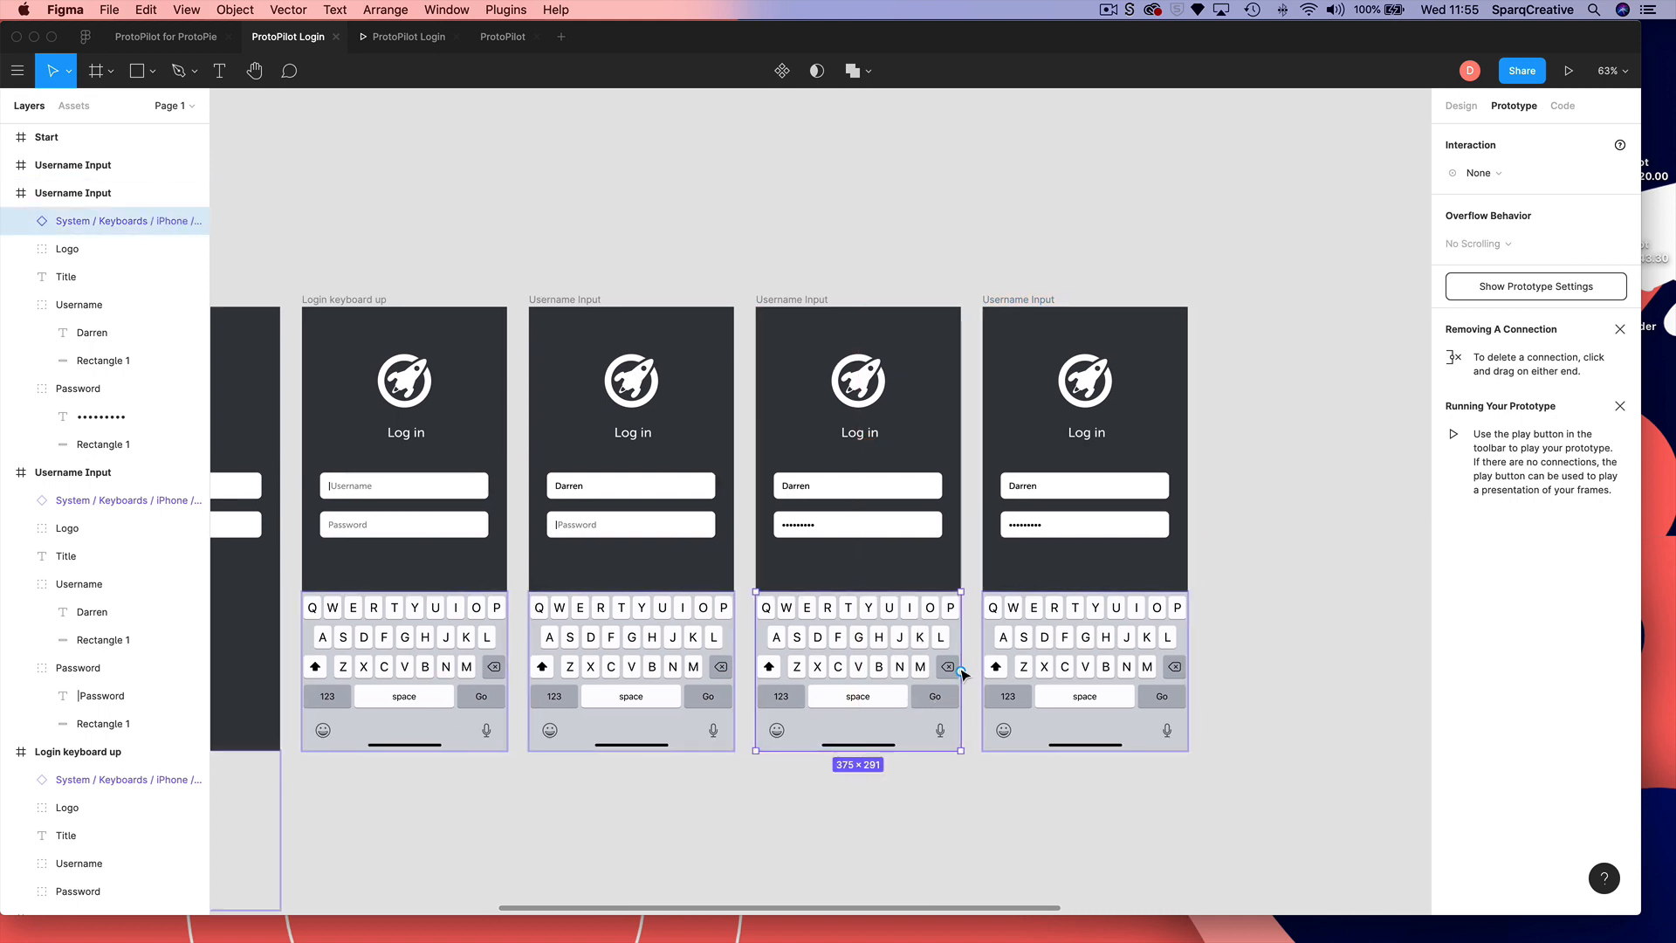
{"action": "left_click_drag", "start_coordinate": [961, 672], "coordinate": [1003, 495]}
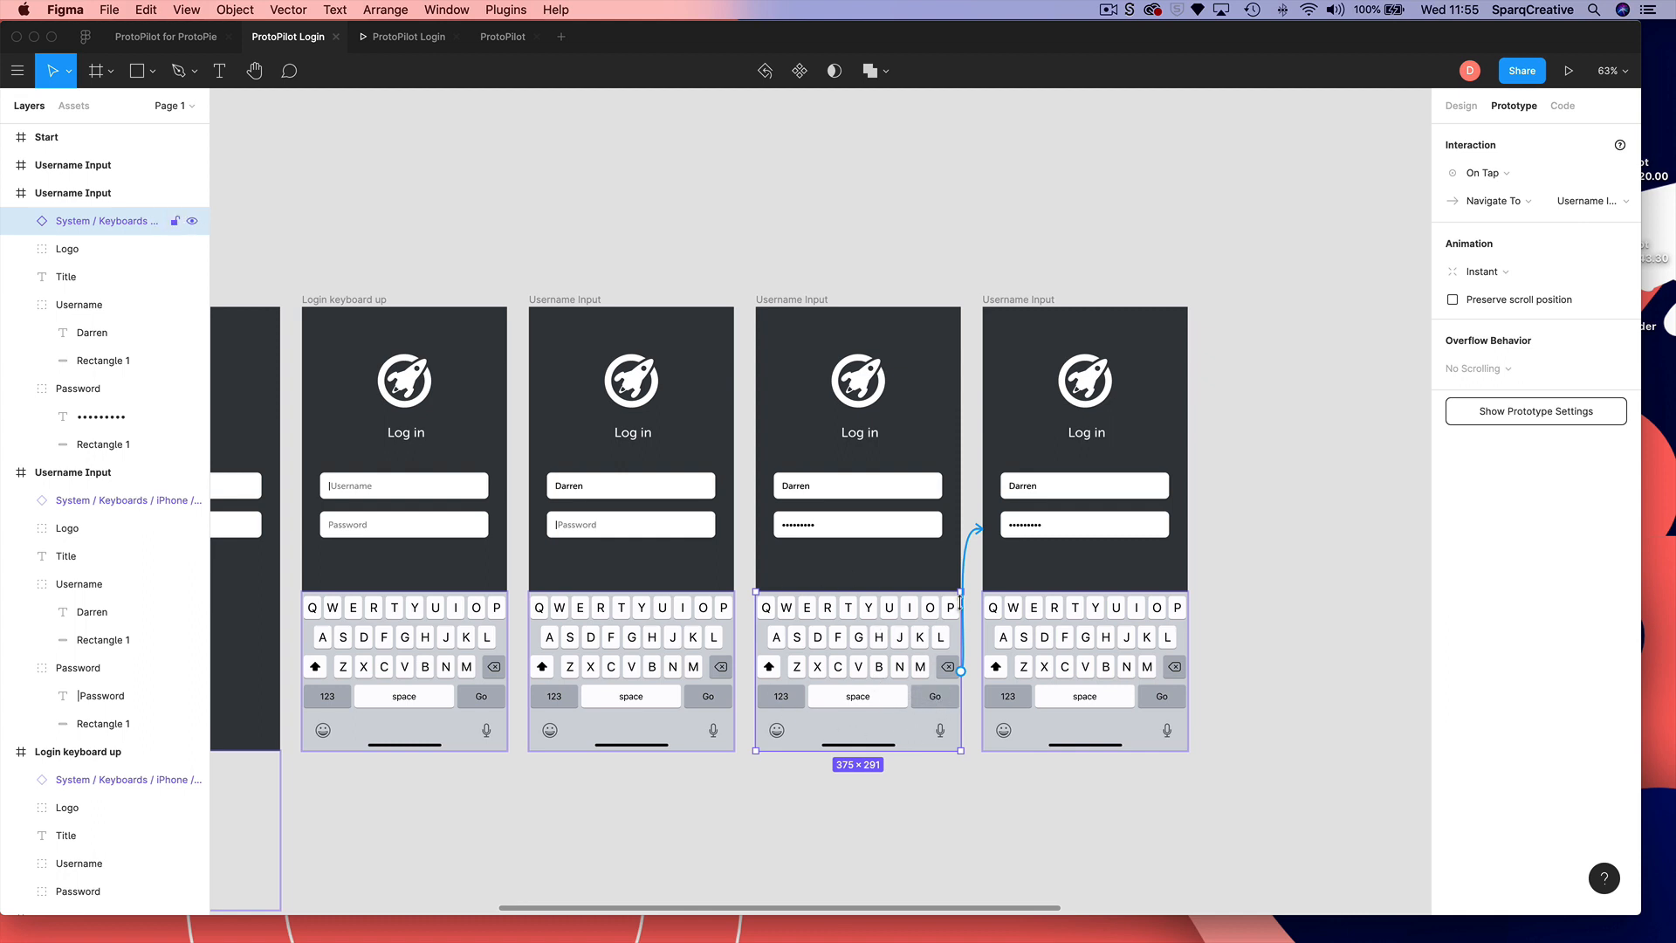
{"action": "scroll", "coordinate": [969, 580], "scroll_direction": "up", "scroll_amount": 1}
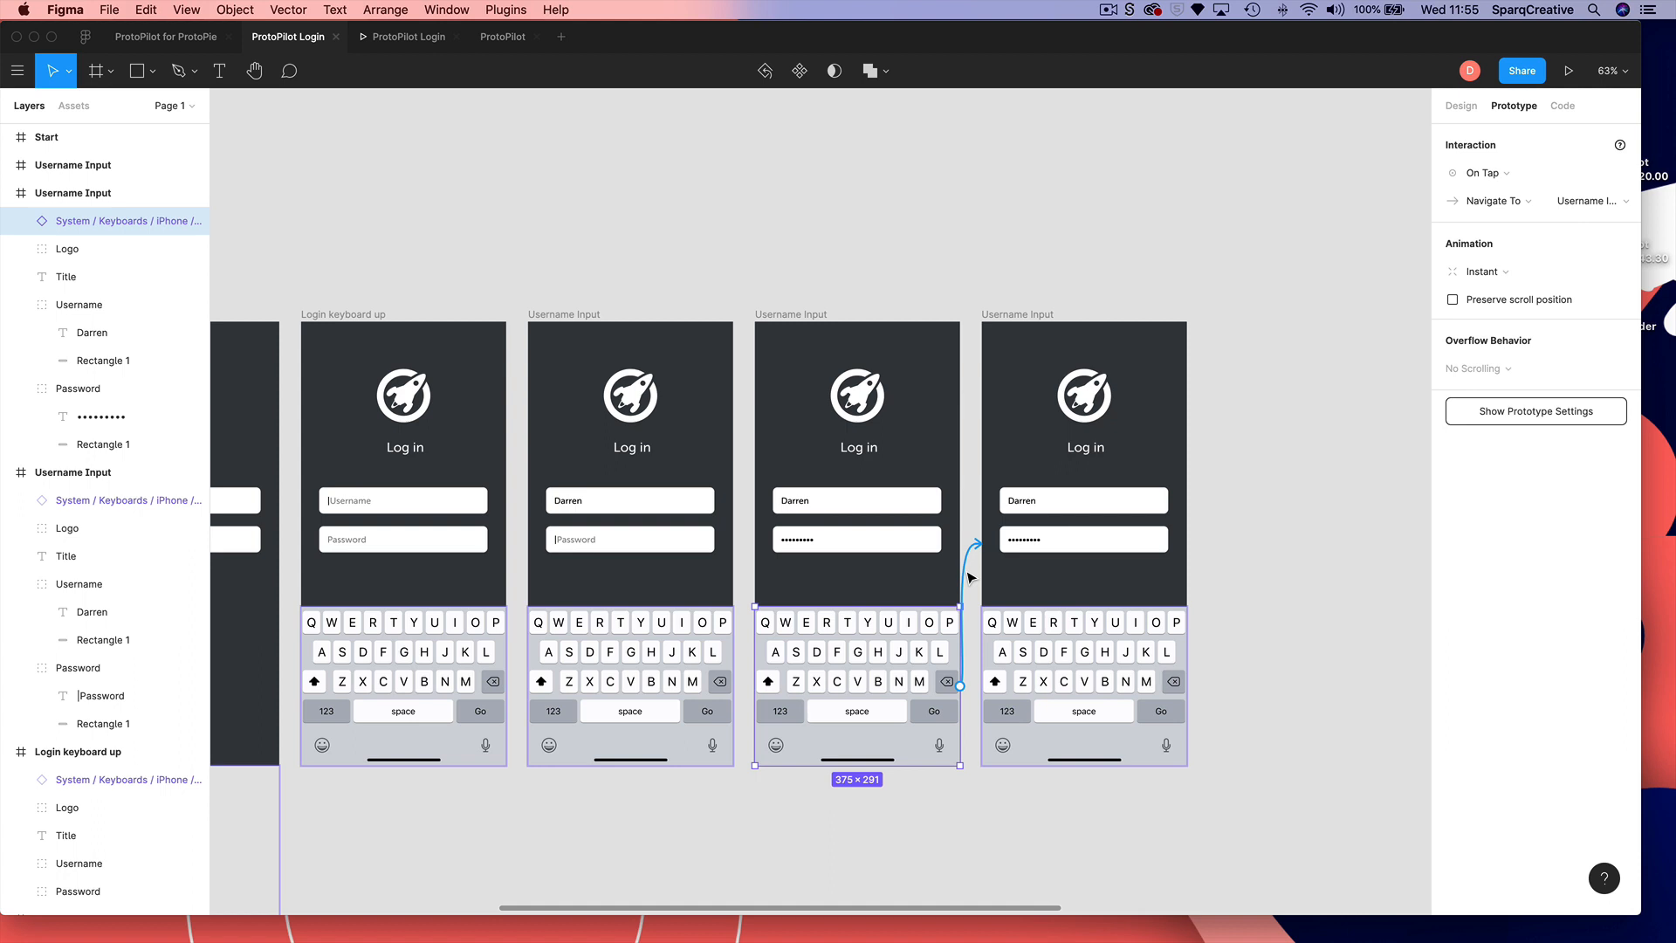
- Copy the red login error message group from the Login > Fail frame
{"action": "scroll", "coordinate": [1102, 657], "scroll_direction": "right", "scroll_amount": 2}
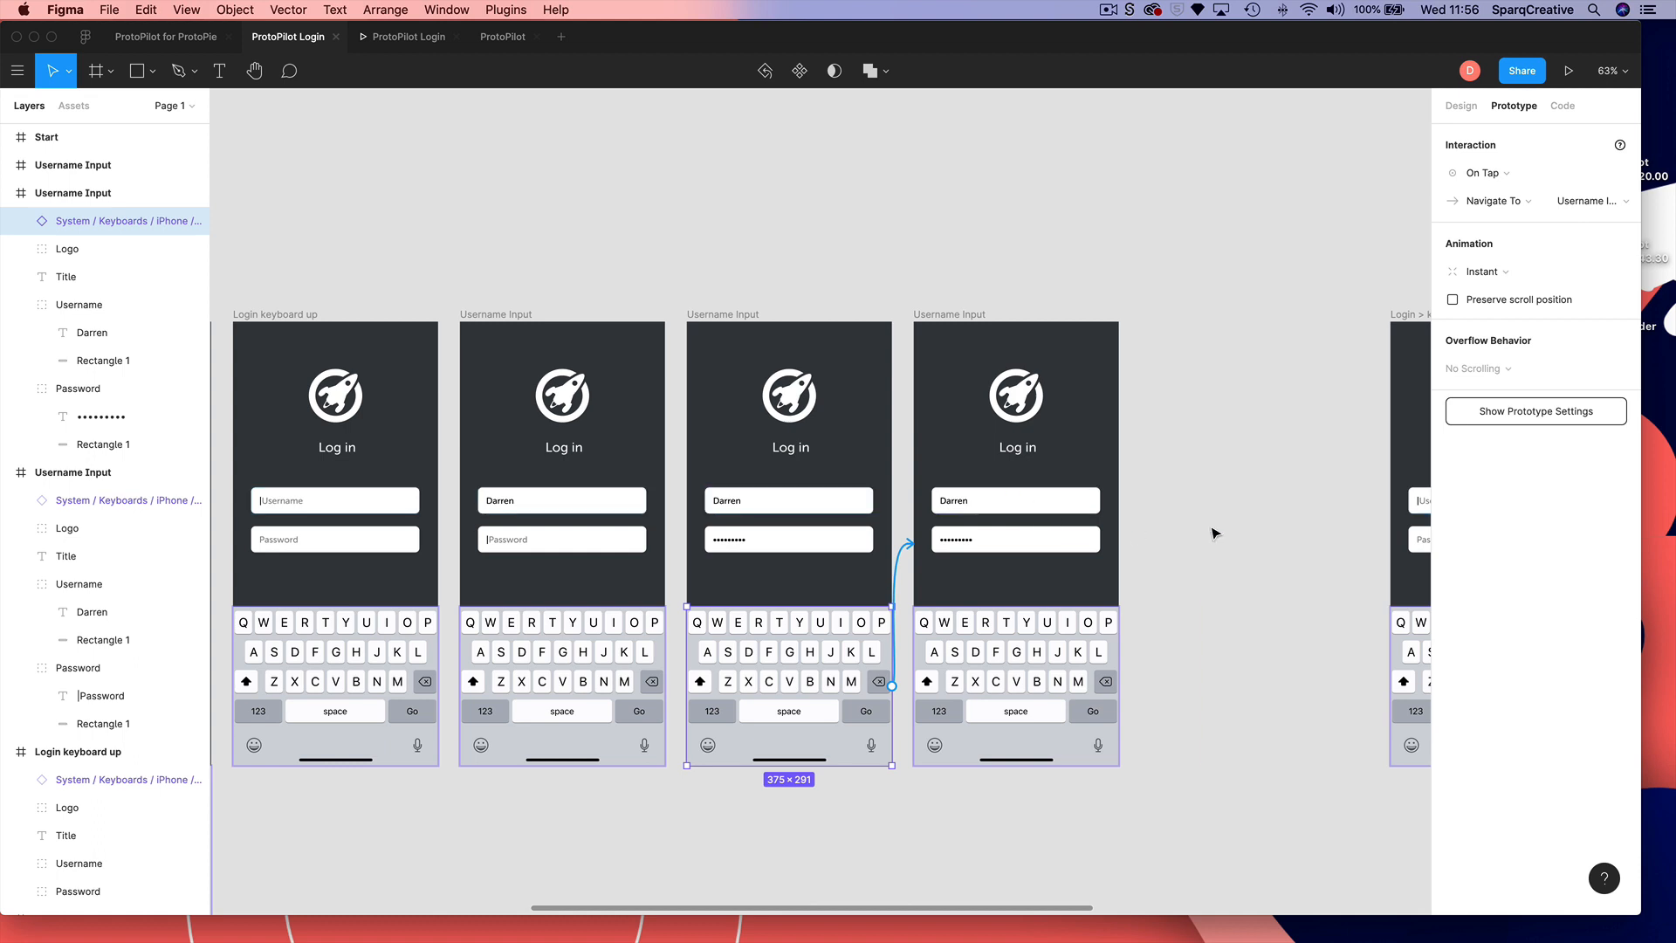
{"action": "scroll", "coordinate": [1212, 524], "scroll_direction": "right", "scroll_amount": 5}
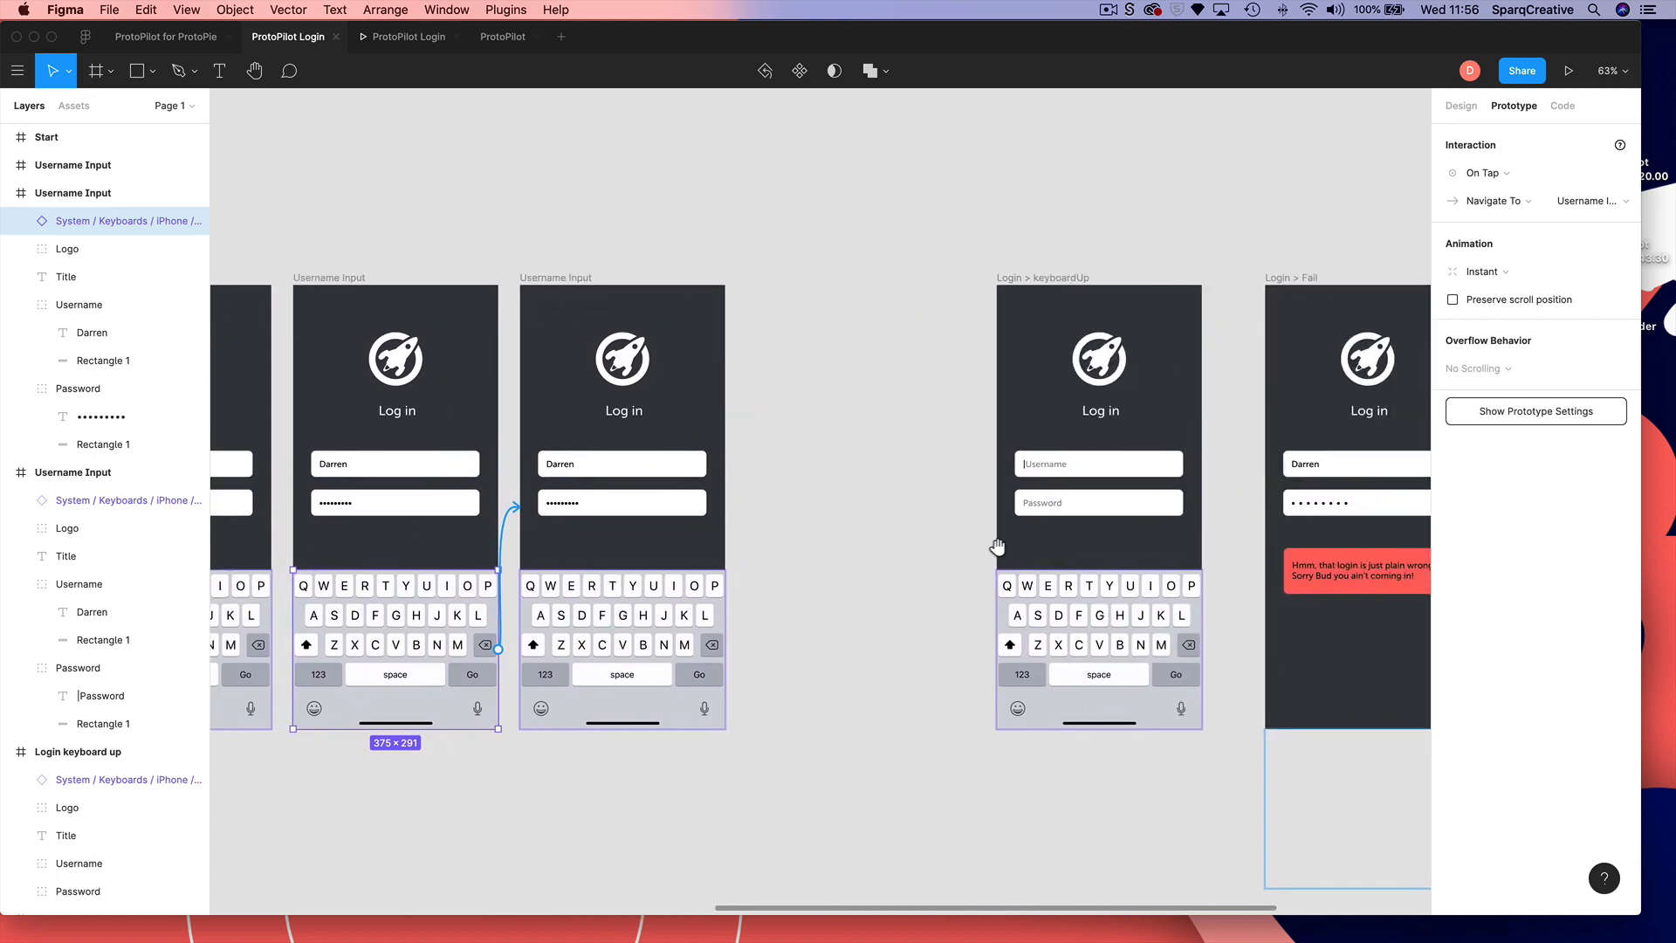
{"action": "scroll", "coordinate": [997, 546], "scroll_direction": "right", "scroll_amount": 3}
{"action": "left_click_drag", "start_coordinate": [801, 522], "coordinate": [923, 528]}
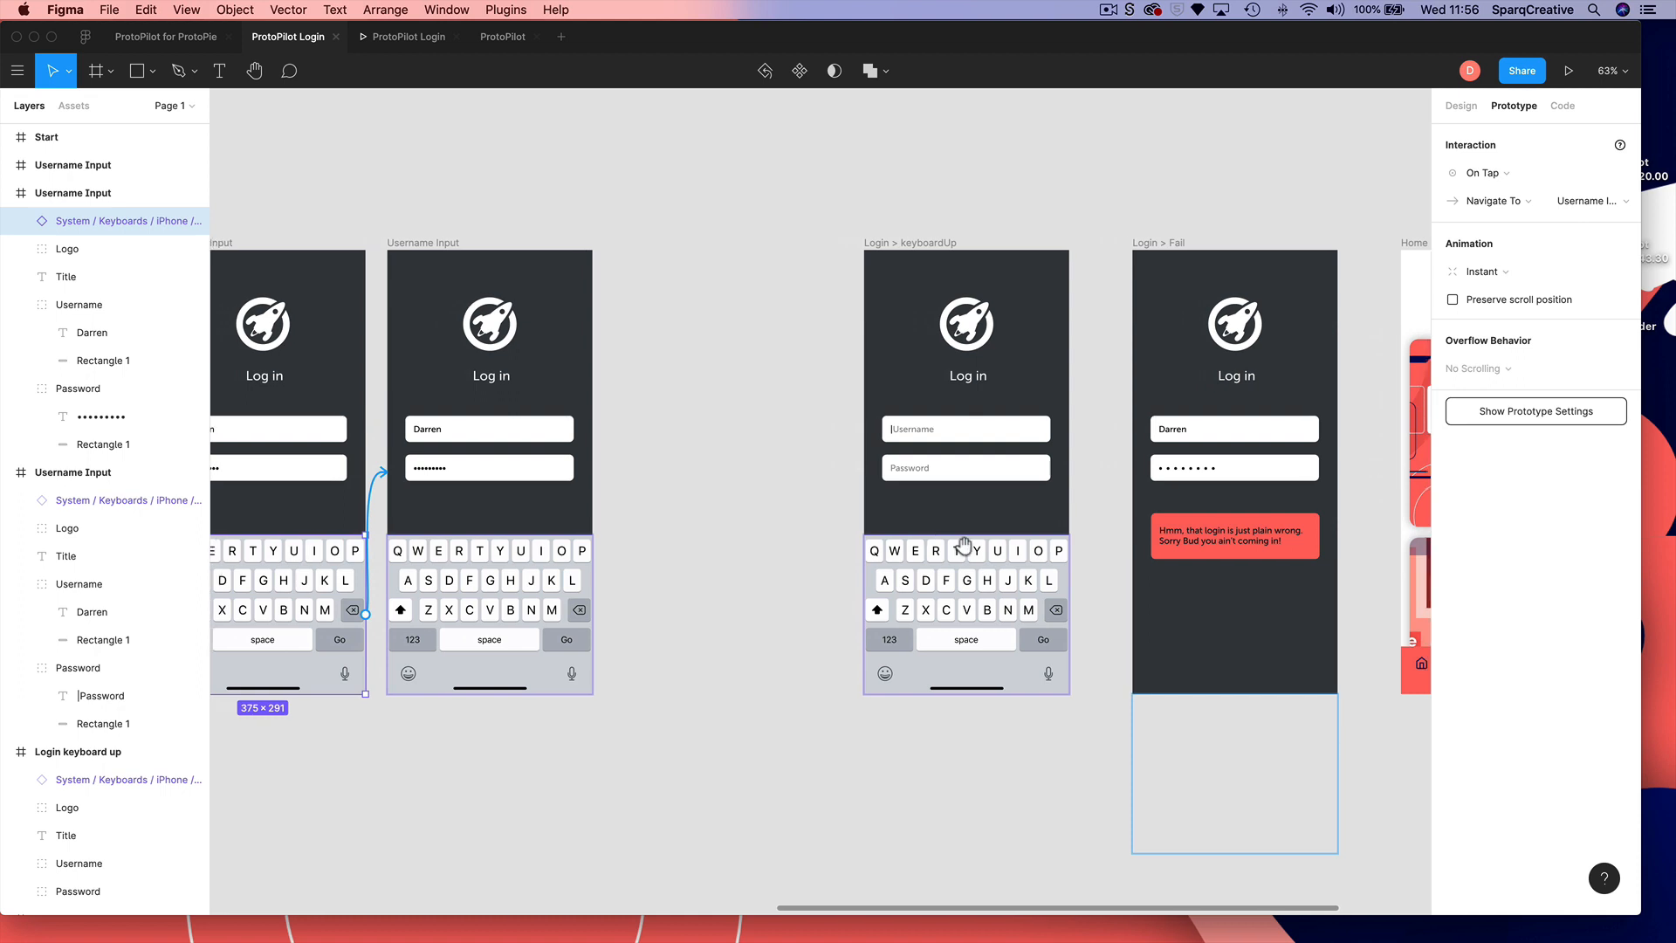
{"action": "left_click", "coordinate": [1228, 542]}
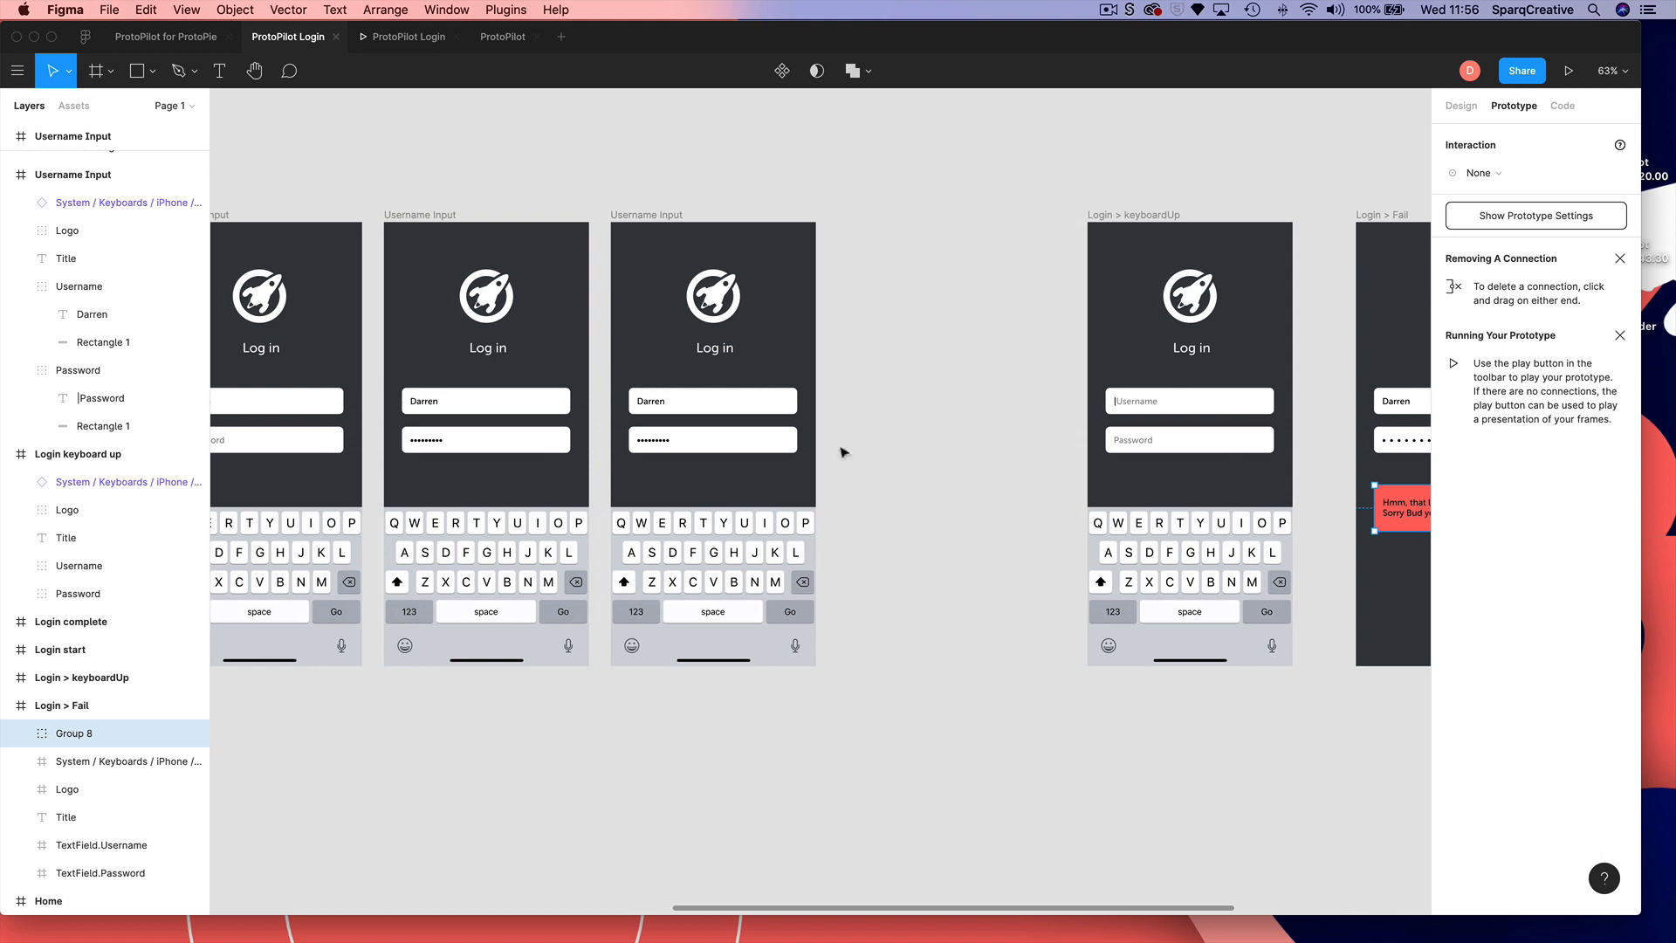
- Move the keyboard of the last Username Input frame straight down until it sits just below the frame's bottom edge
{"action": "left_click", "coordinate": [757, 550]}
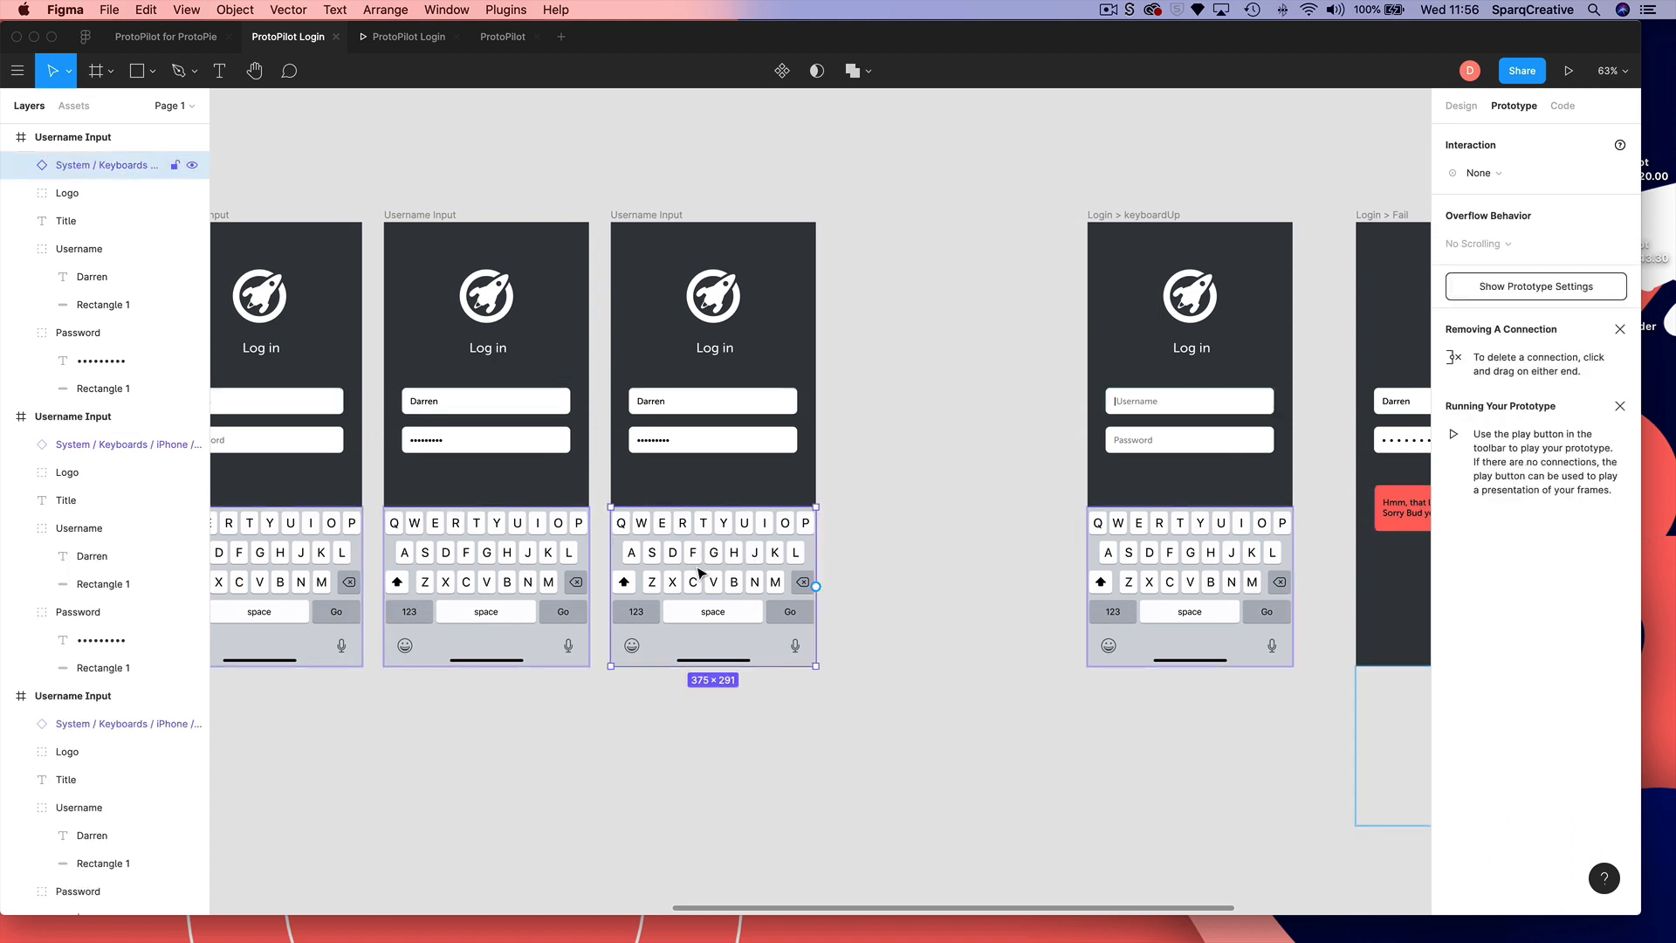
{"action": "left_click_drag", "start_coordinate": [711, 572], "coordinate": [825, 559]}
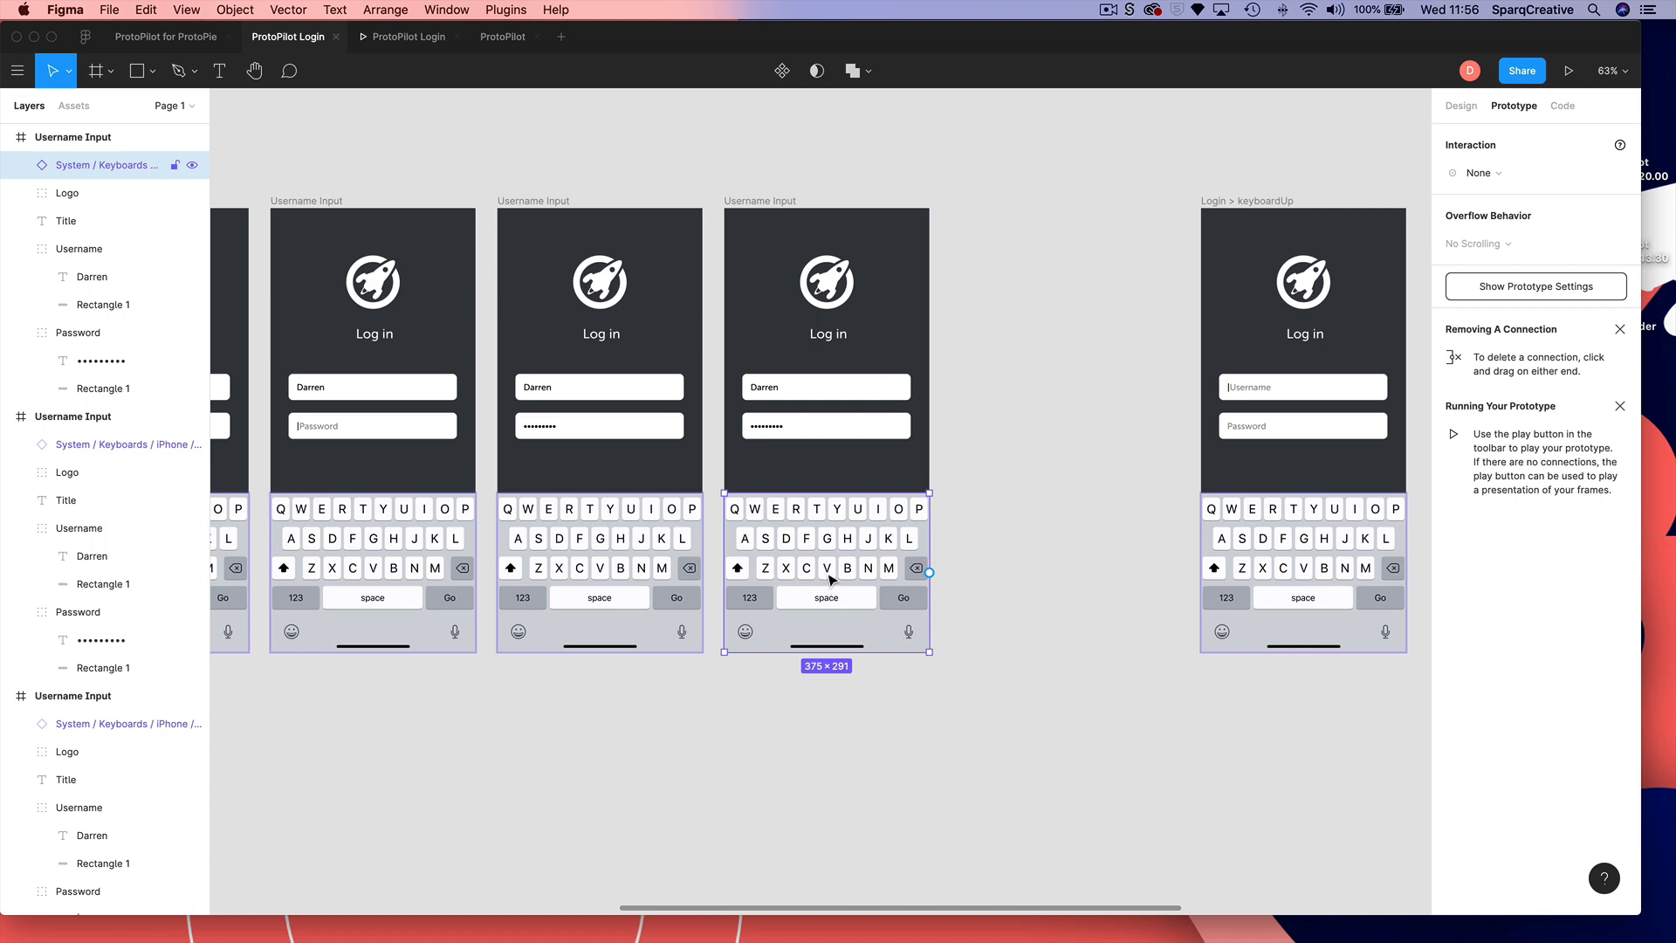
{"action": "left_click_drag", "start_coordinate": [807, 521], "coordinate": [817, 679]}
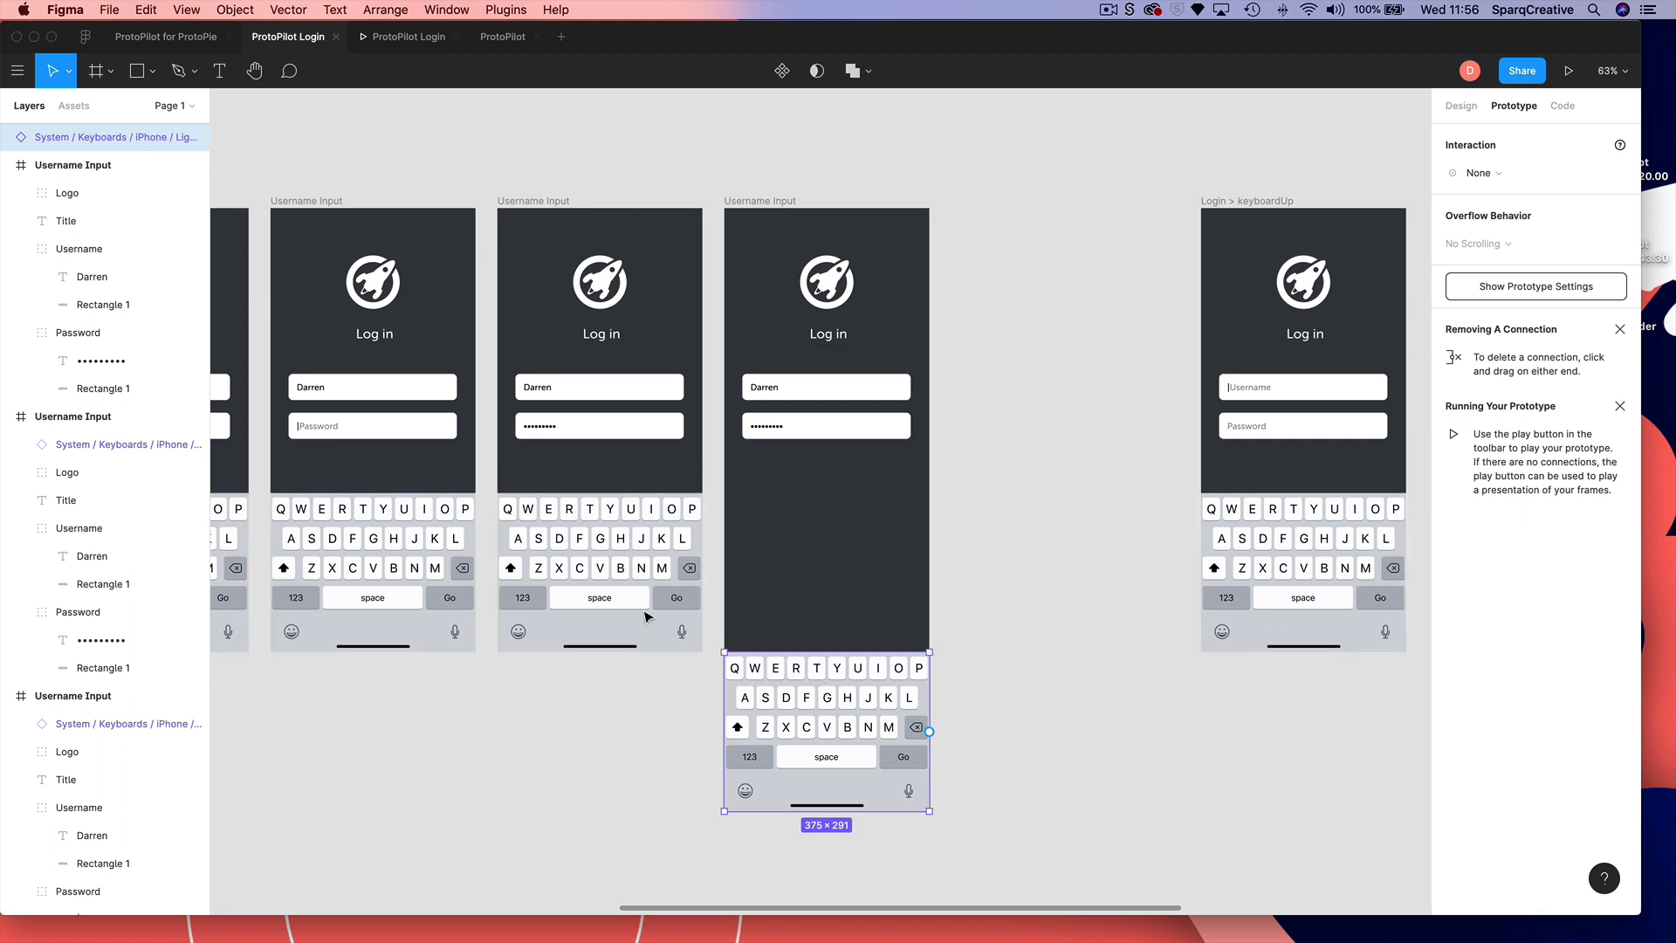
- Paste the red error message group into the last Username Input frame, beneath the password field
{"action": "left_click", "coordinate": [756, 200]}
{"action": "key", "text": "cmd+v"}
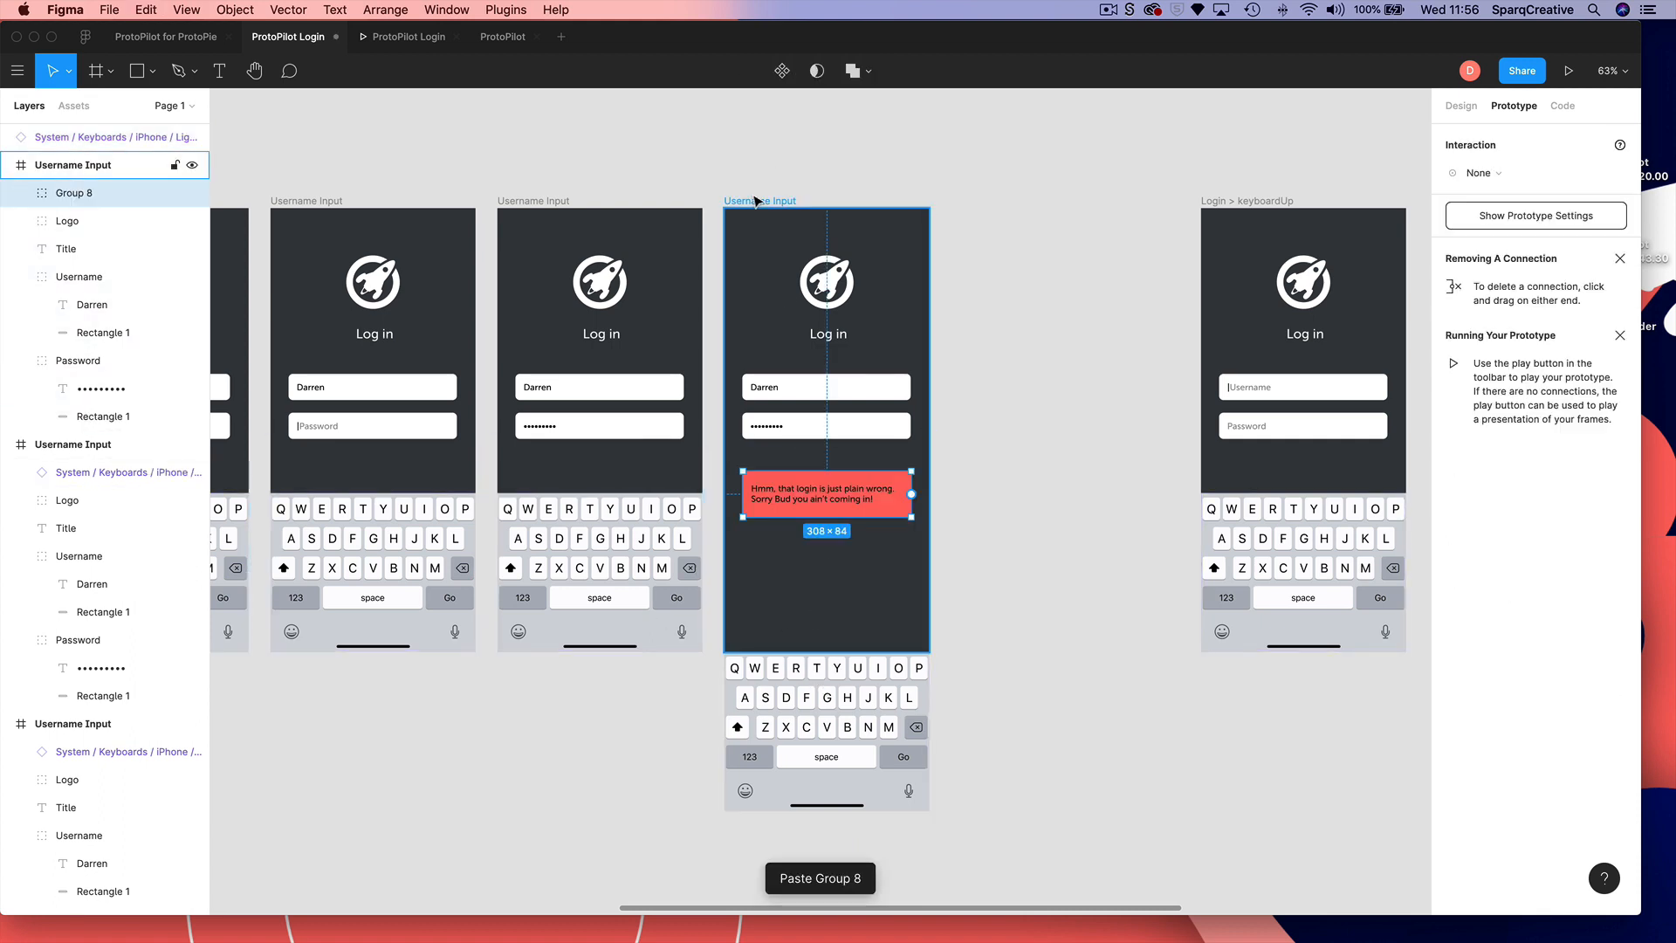
{"action": "left_click", "coordinate": [965, 568]}
{"action": "left_click", "coordinate": [797, 497]}
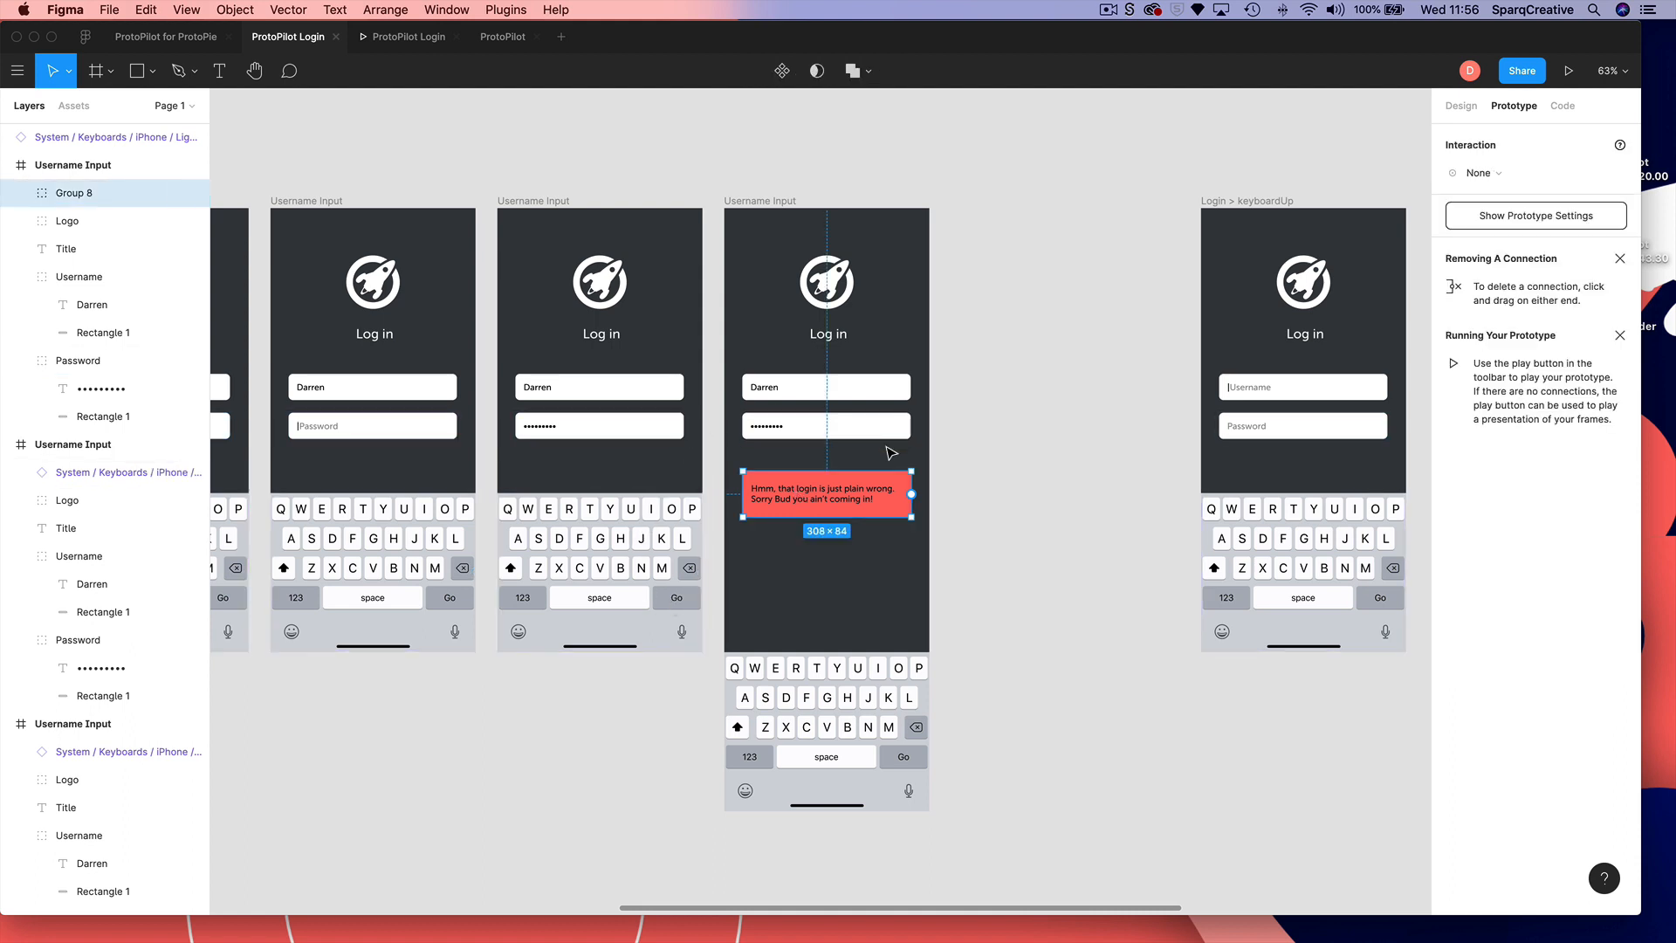
- Change the animation of the keyboard link between the two masked-password frames to Smart Animate
{"action": "left_click", "coordinate": [538, 206]}
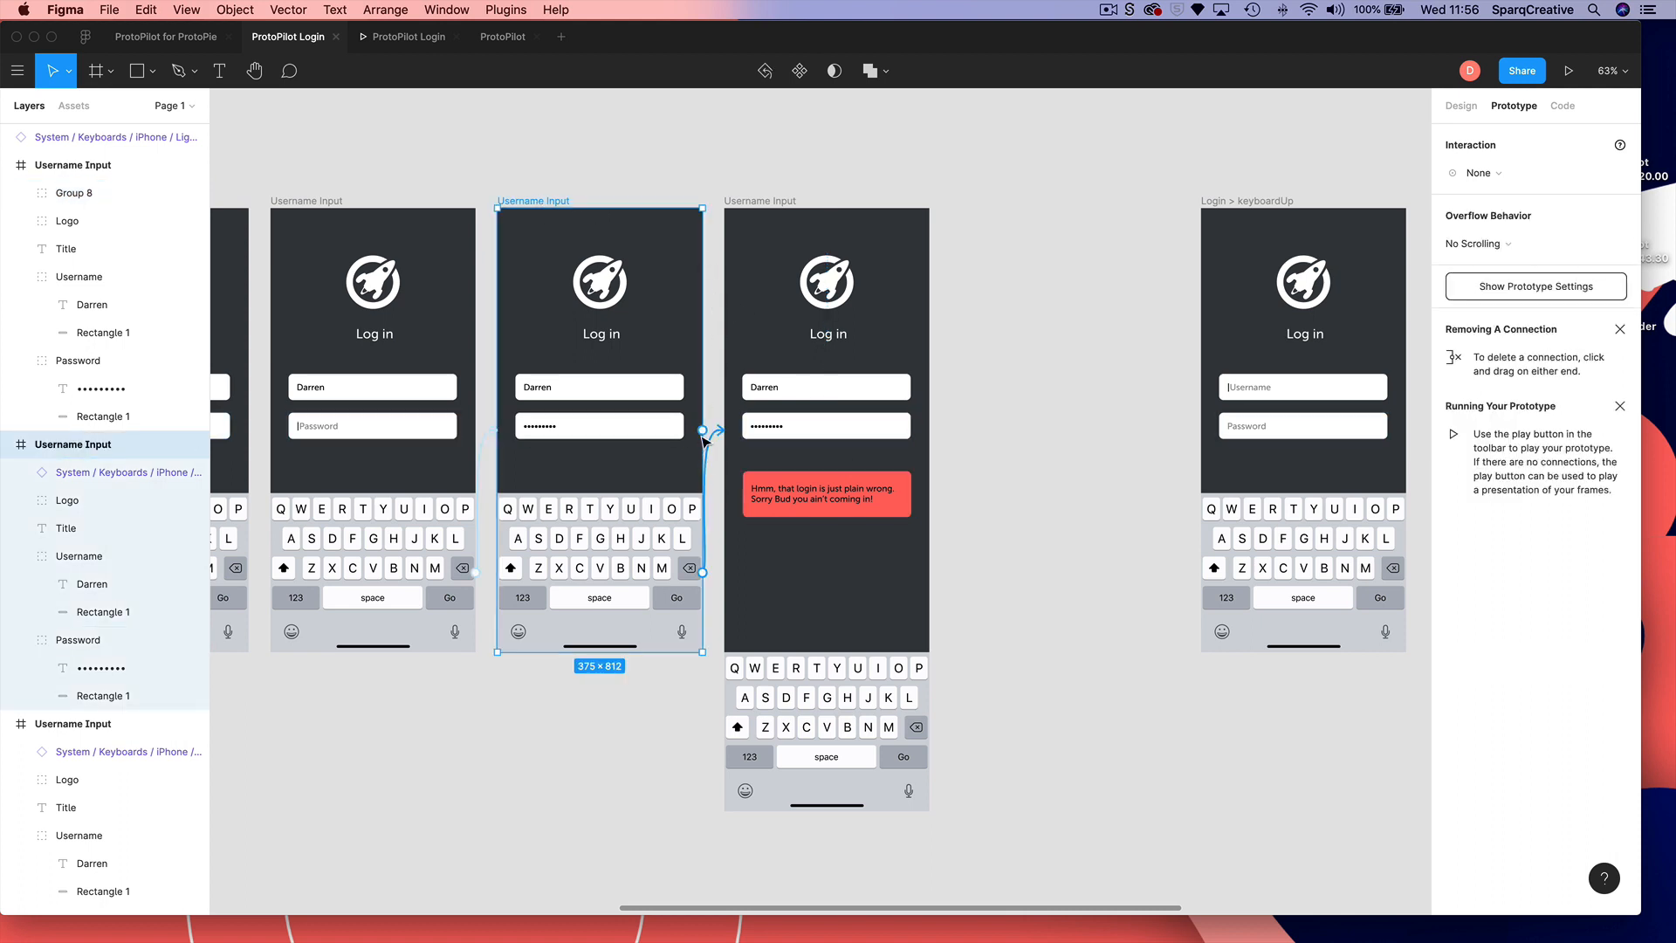
{"action": "left_click", "coordinate": [703, 572]}
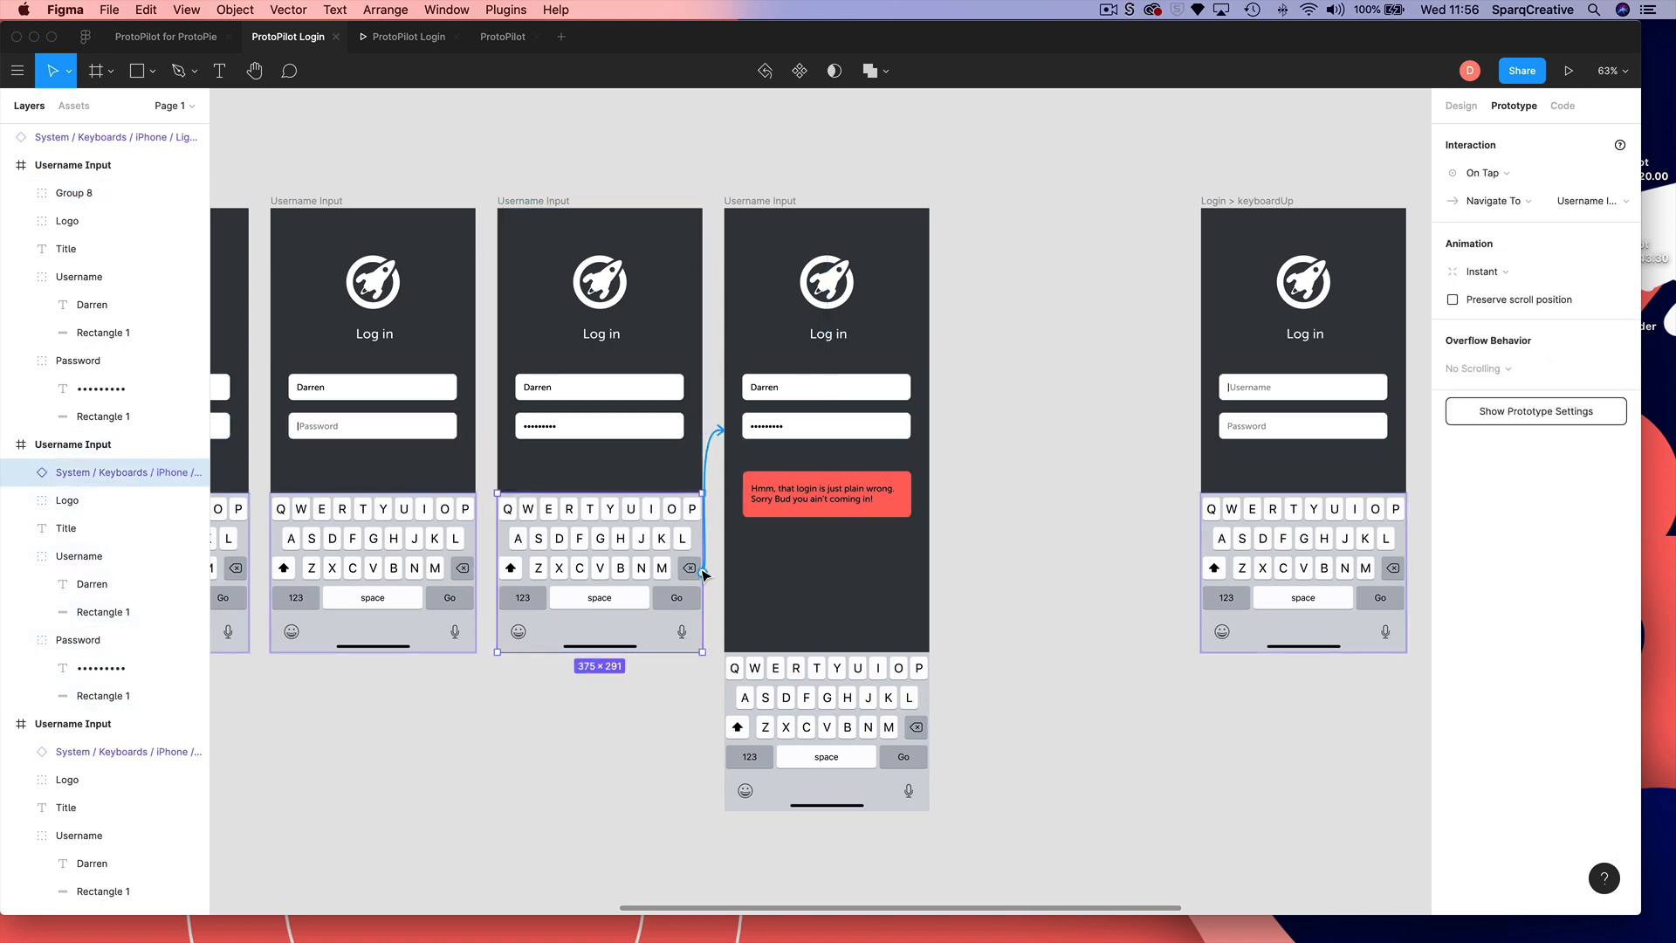
{"action": "left_click", "coordinate": [1482, 275]}
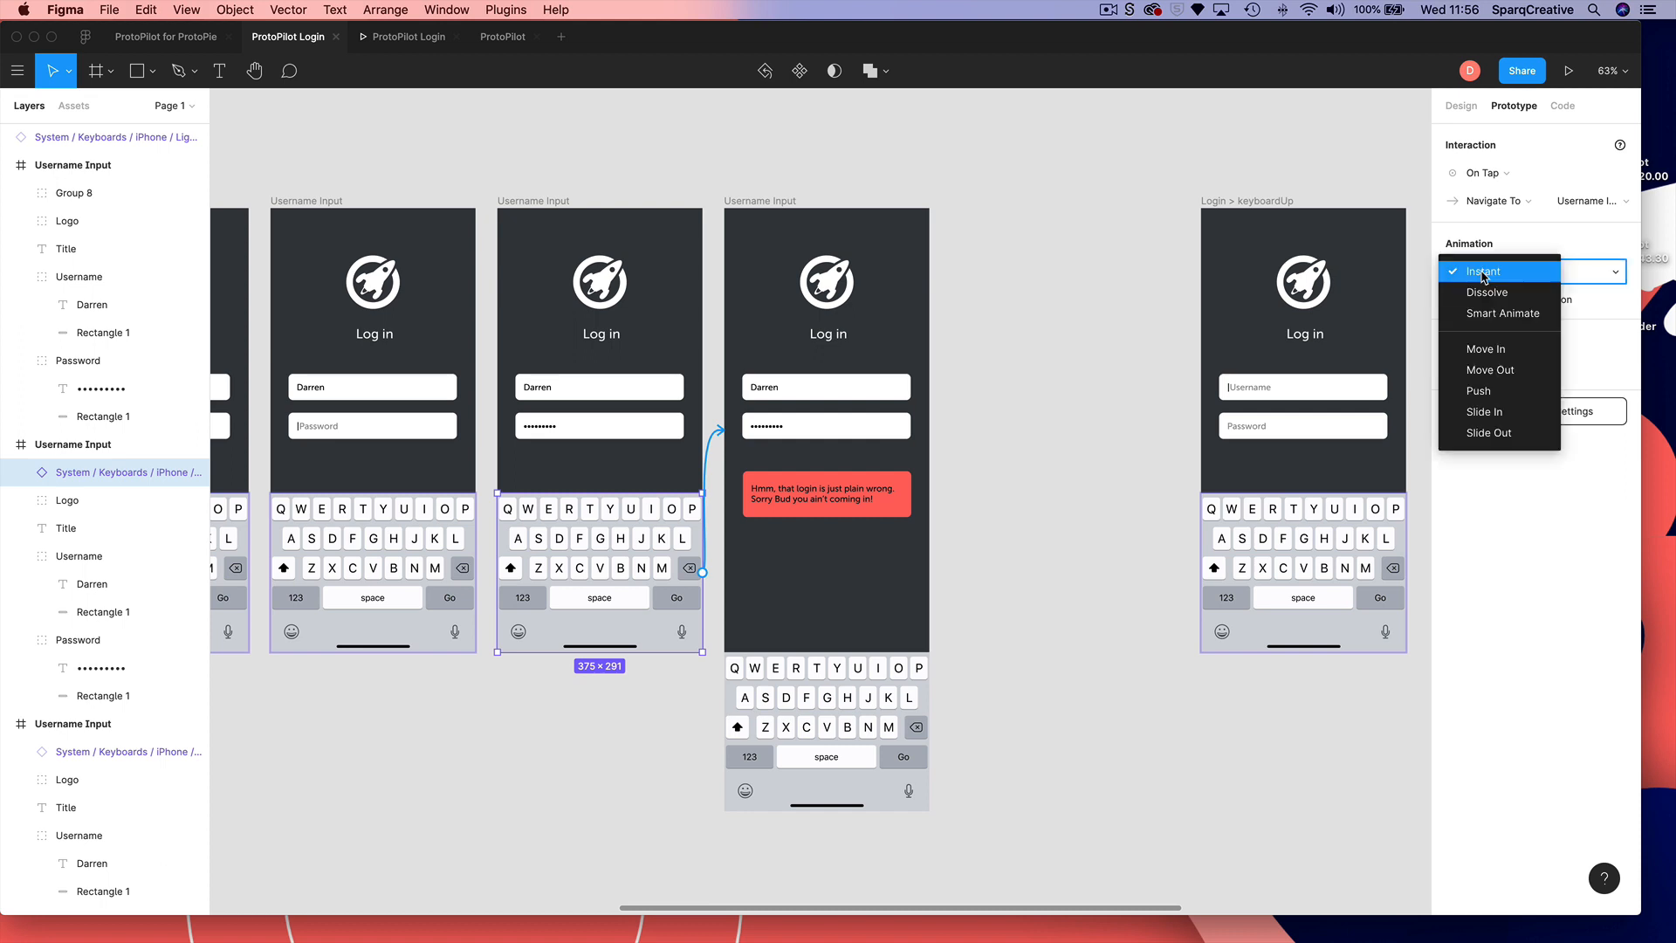
{"action": "left_click", "coordinate": [1482, 315]}
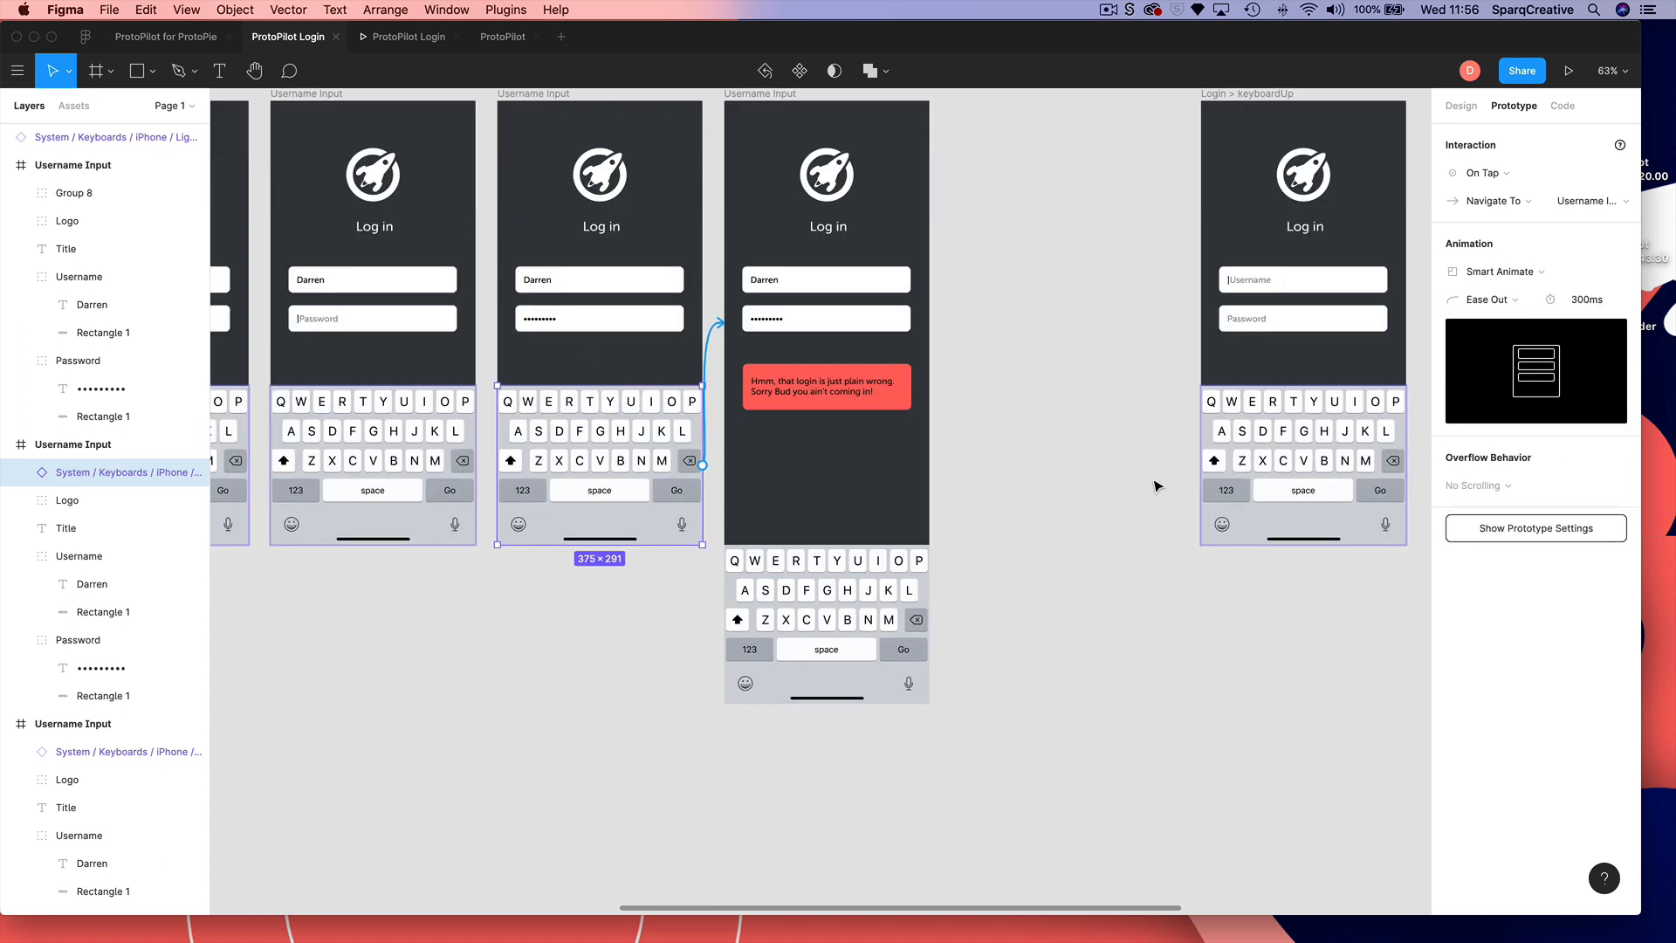
- Preview the prototype from the first masked-password frame, test the keyboard's Go key, and return to the design file
{"action": "scroll", "coordinate": [1156, 485], "scroll_direction": "up", "scroll_amount": 1}
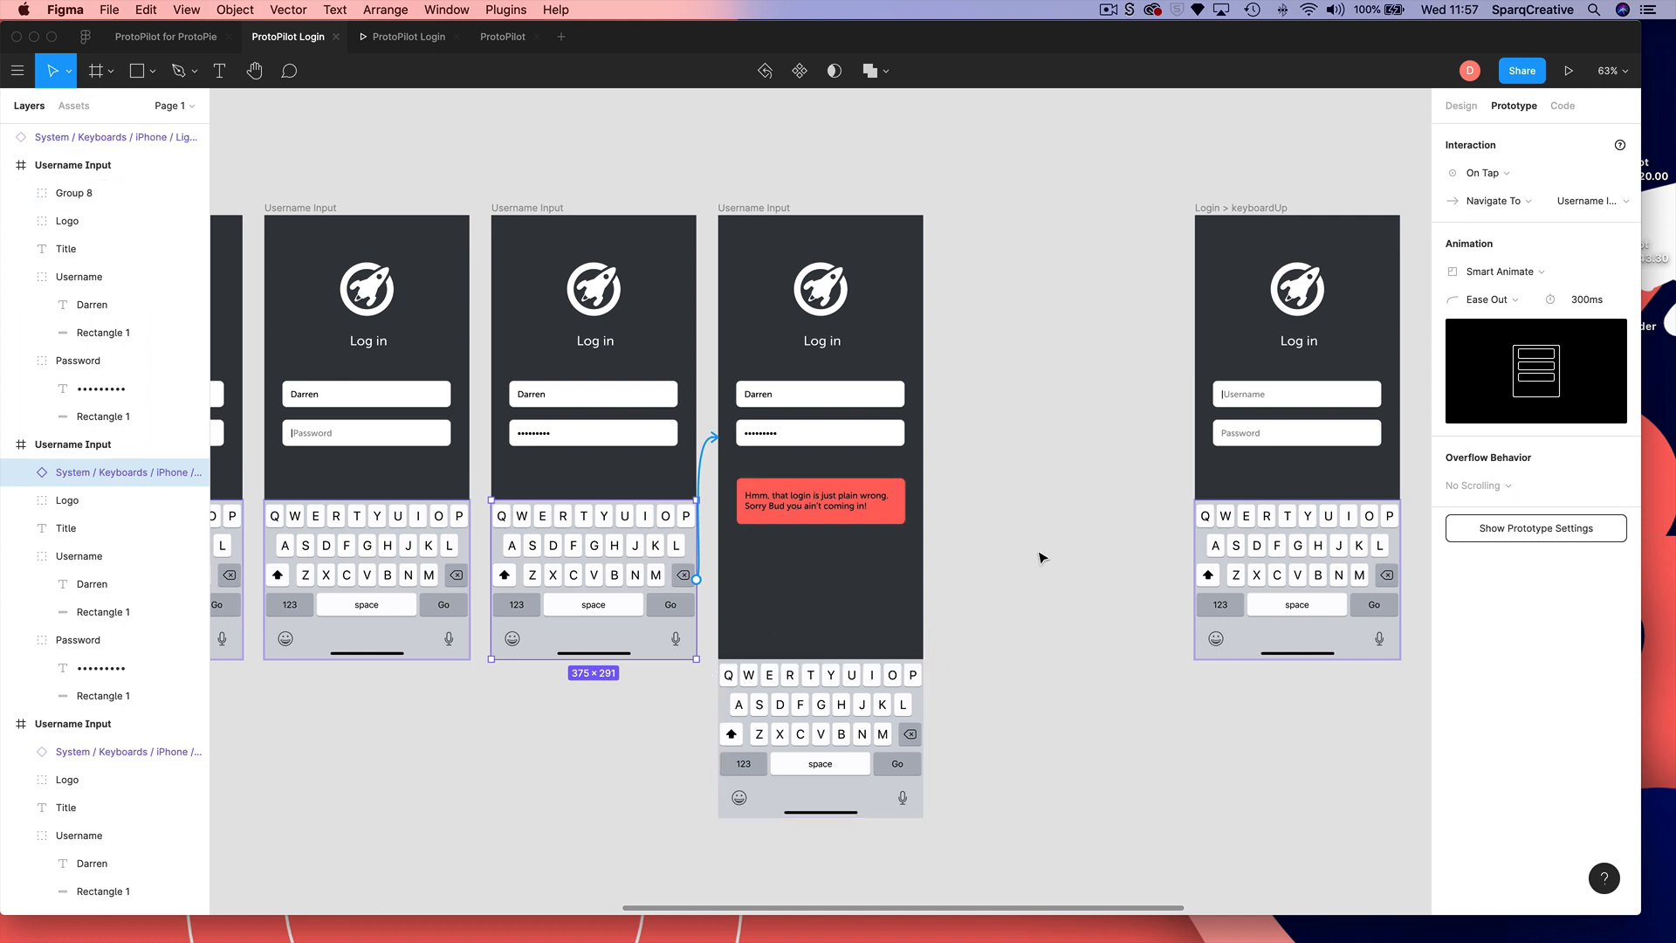
{"action": "scroll", "coordinate": [801, 468], "scroll_direction": "left", "scroll_amount": 1}
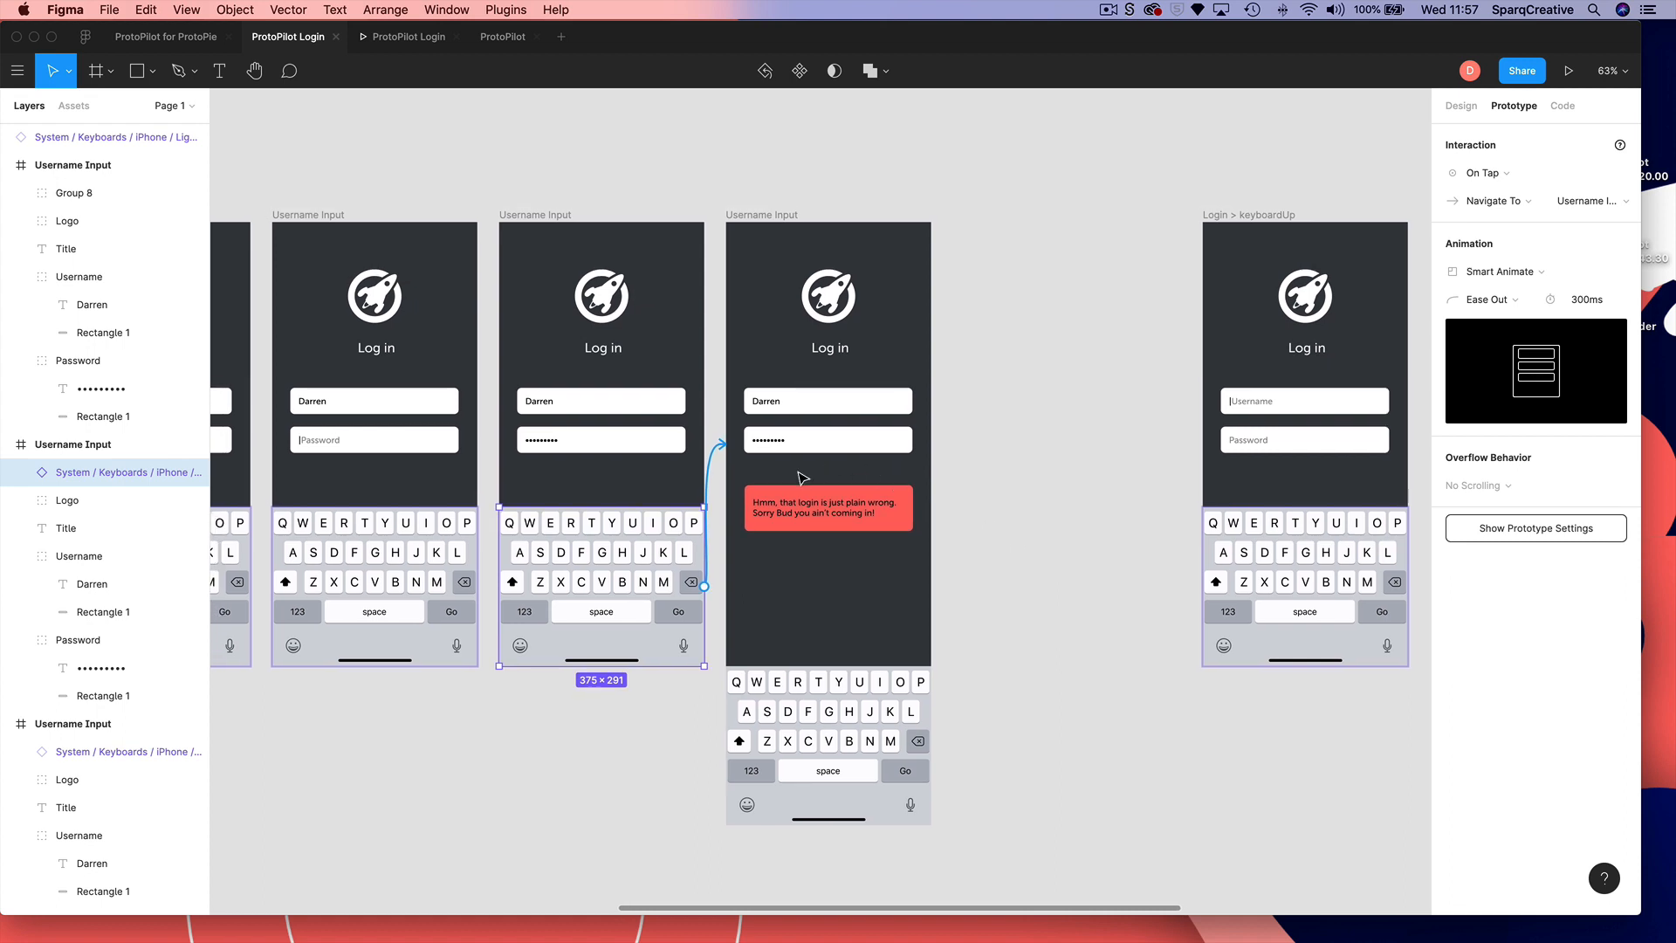
{"action": "left_click", "coordinate": [536, 222]}
{"action": "left_click", "coordinate": [1569, 71]}
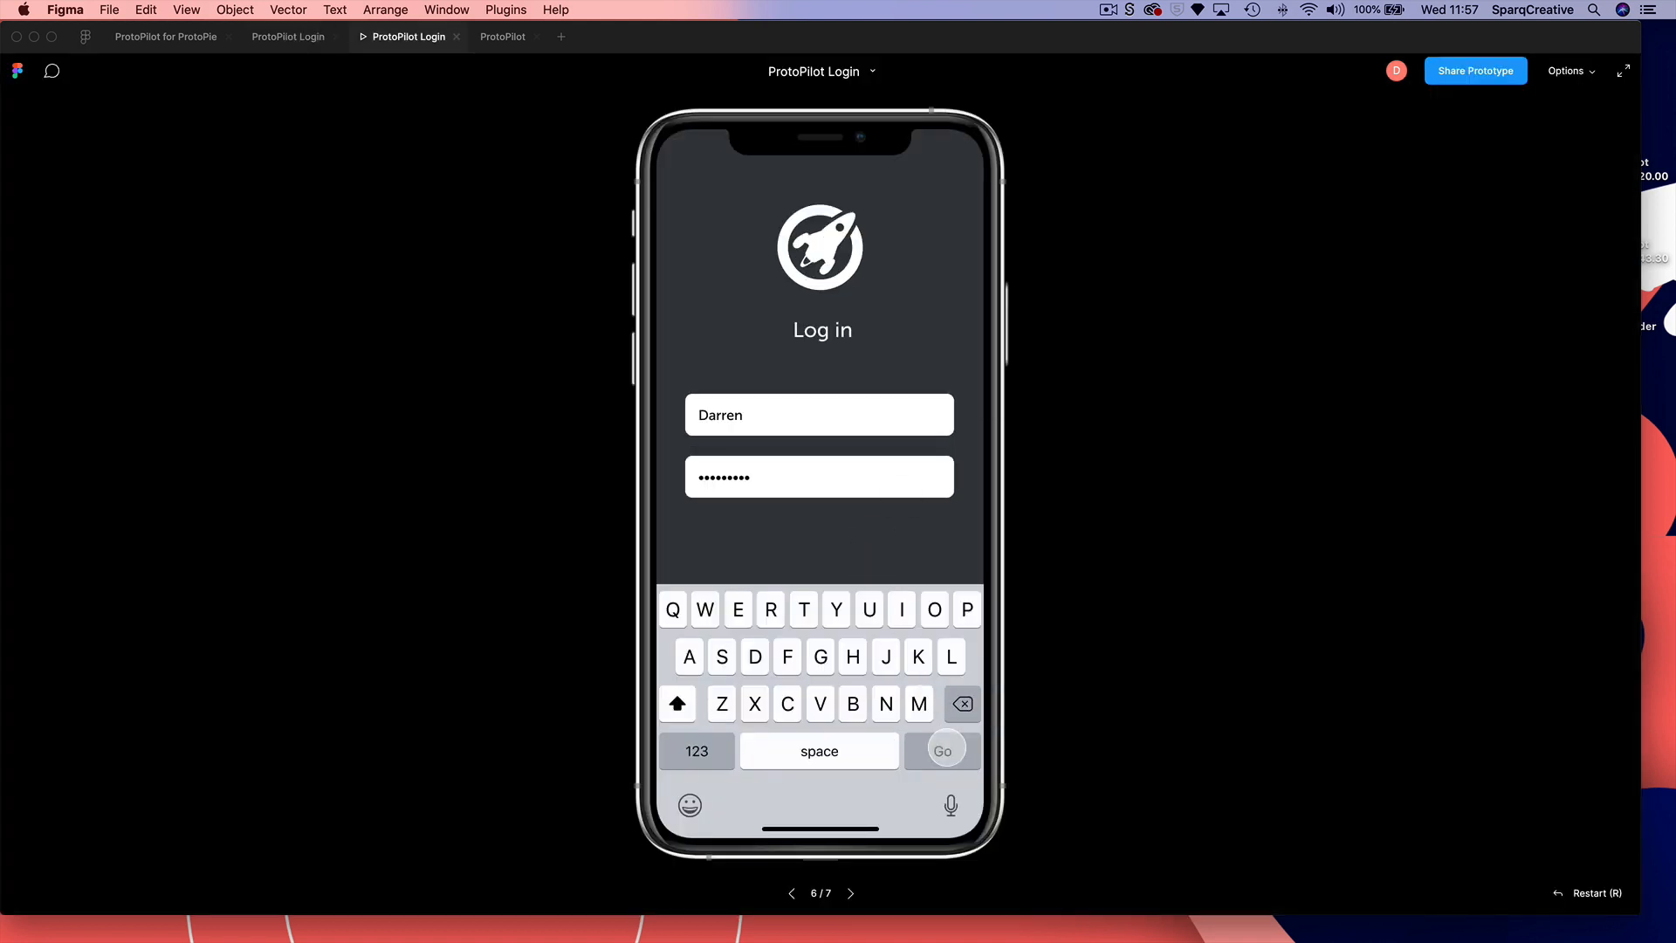
{"action": "left_click", "coordinate": [946, 749]}
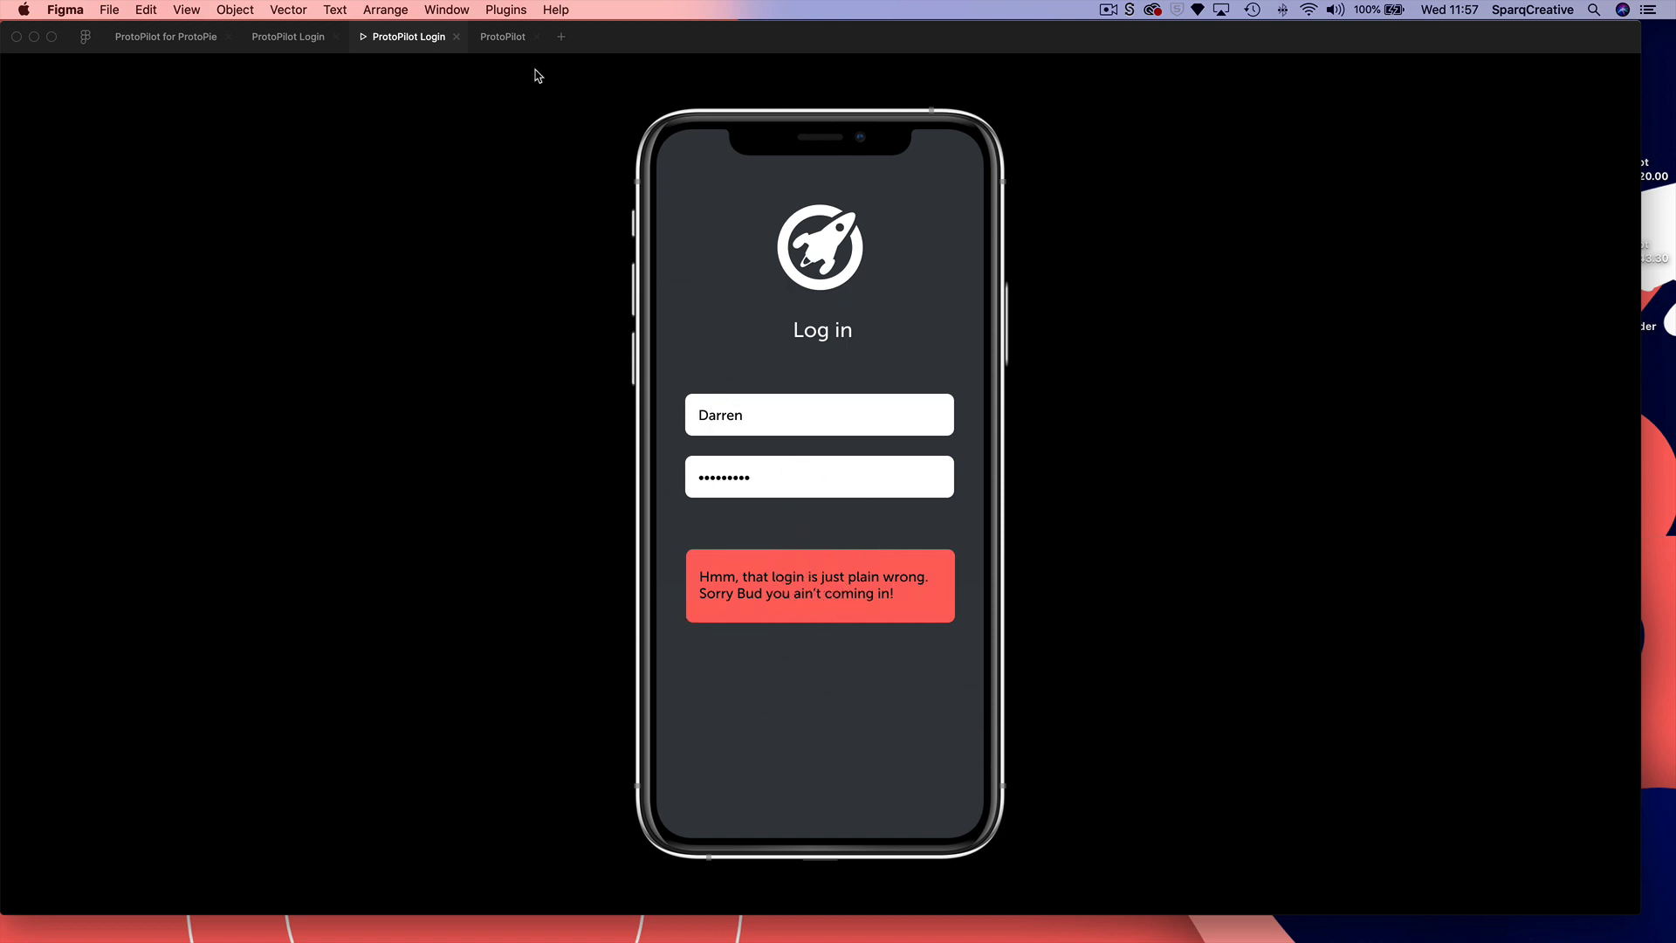
{"action": "left_click", "coordinate": [291, 41]}
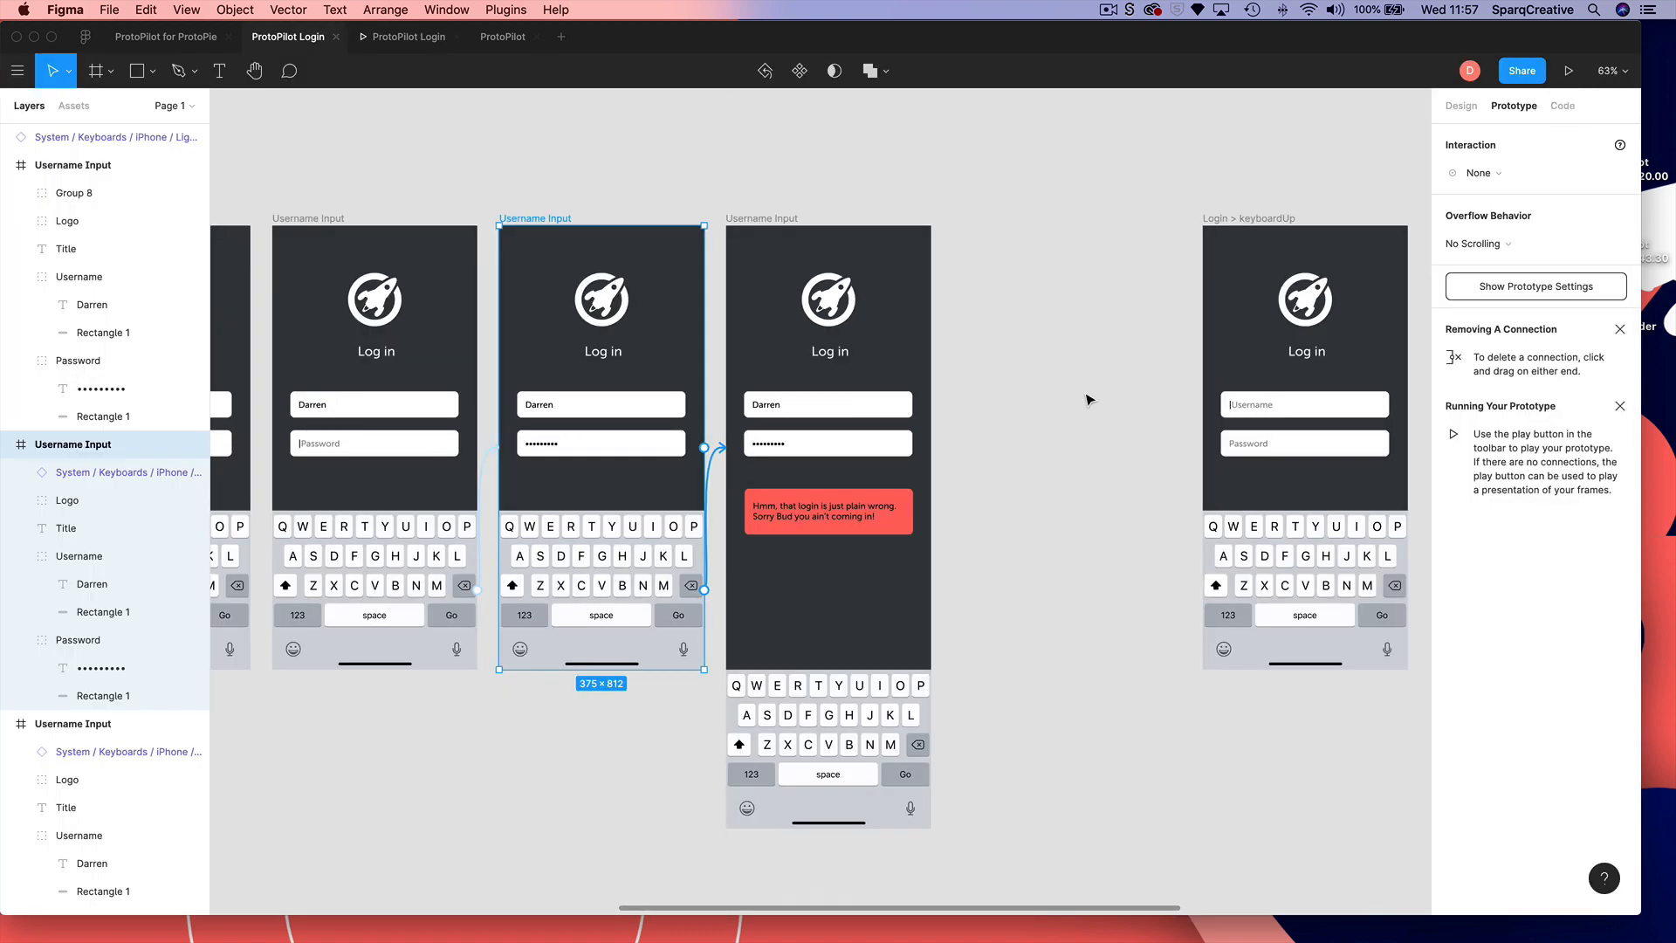
- Examine the Smart Animate keyboard link and the placement of the lowered keyboard relative to the error message frame
{"action": "left_click", "coordinate": [528, 618]}
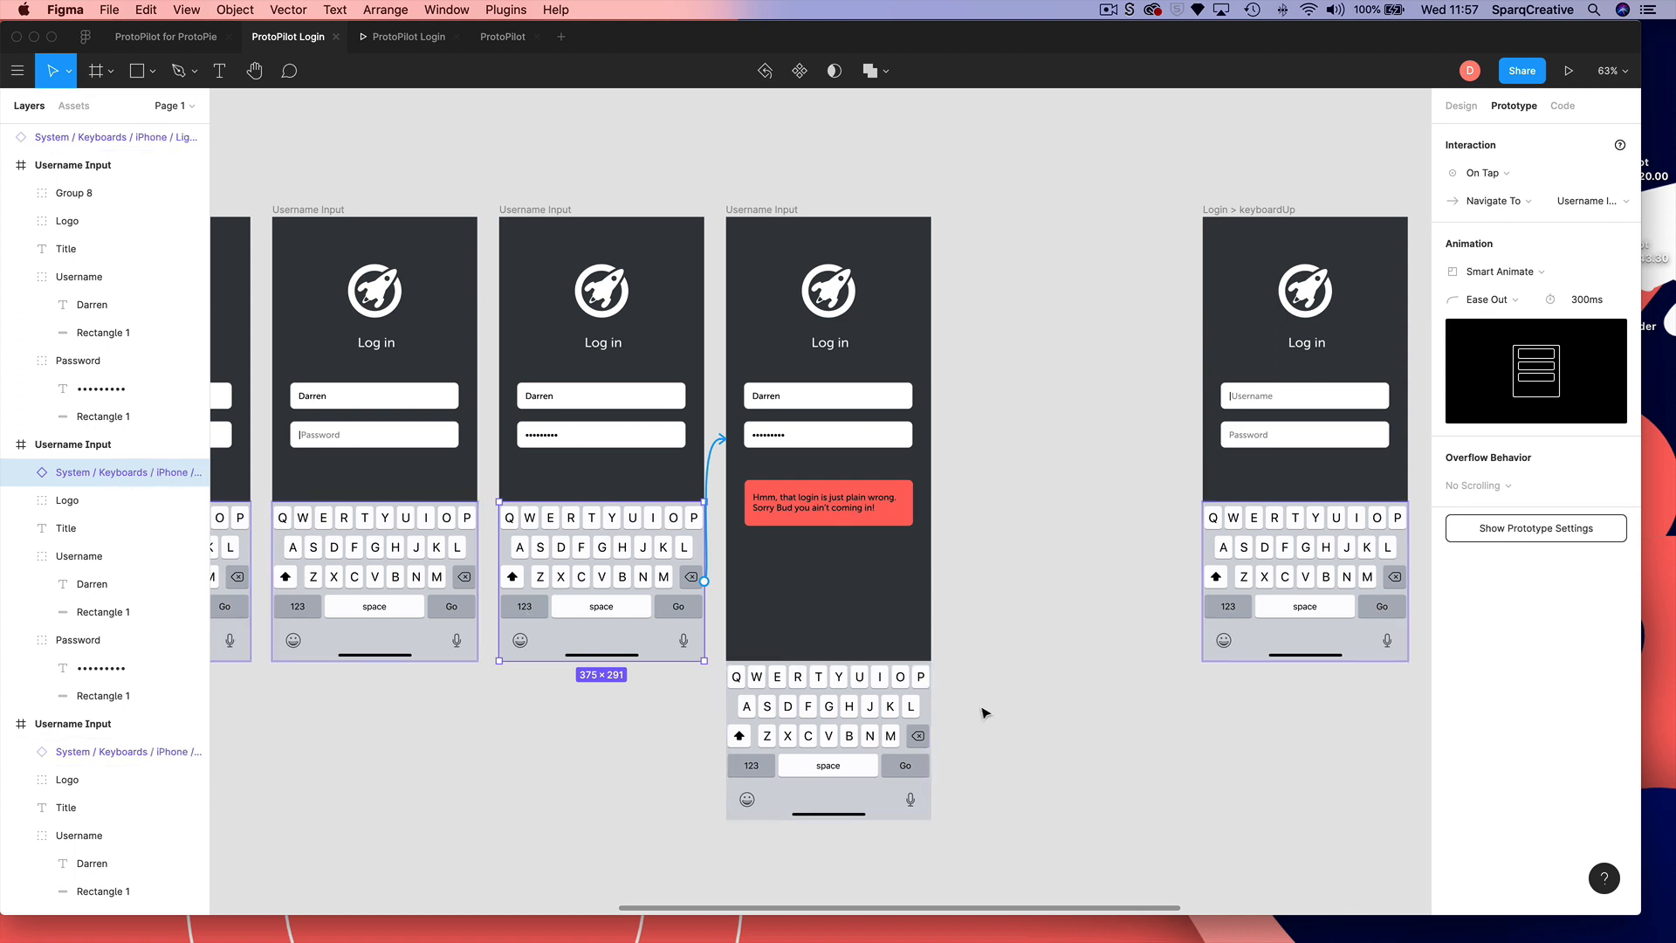
{"action": "scroll", "coordinate": [987, 711], "scroll_direction": "down", "scroll_amount": 2}
{"action": "scroll", "coordinate": [748, 480], "scroll_direction": "up", "scroll_amount": 1}
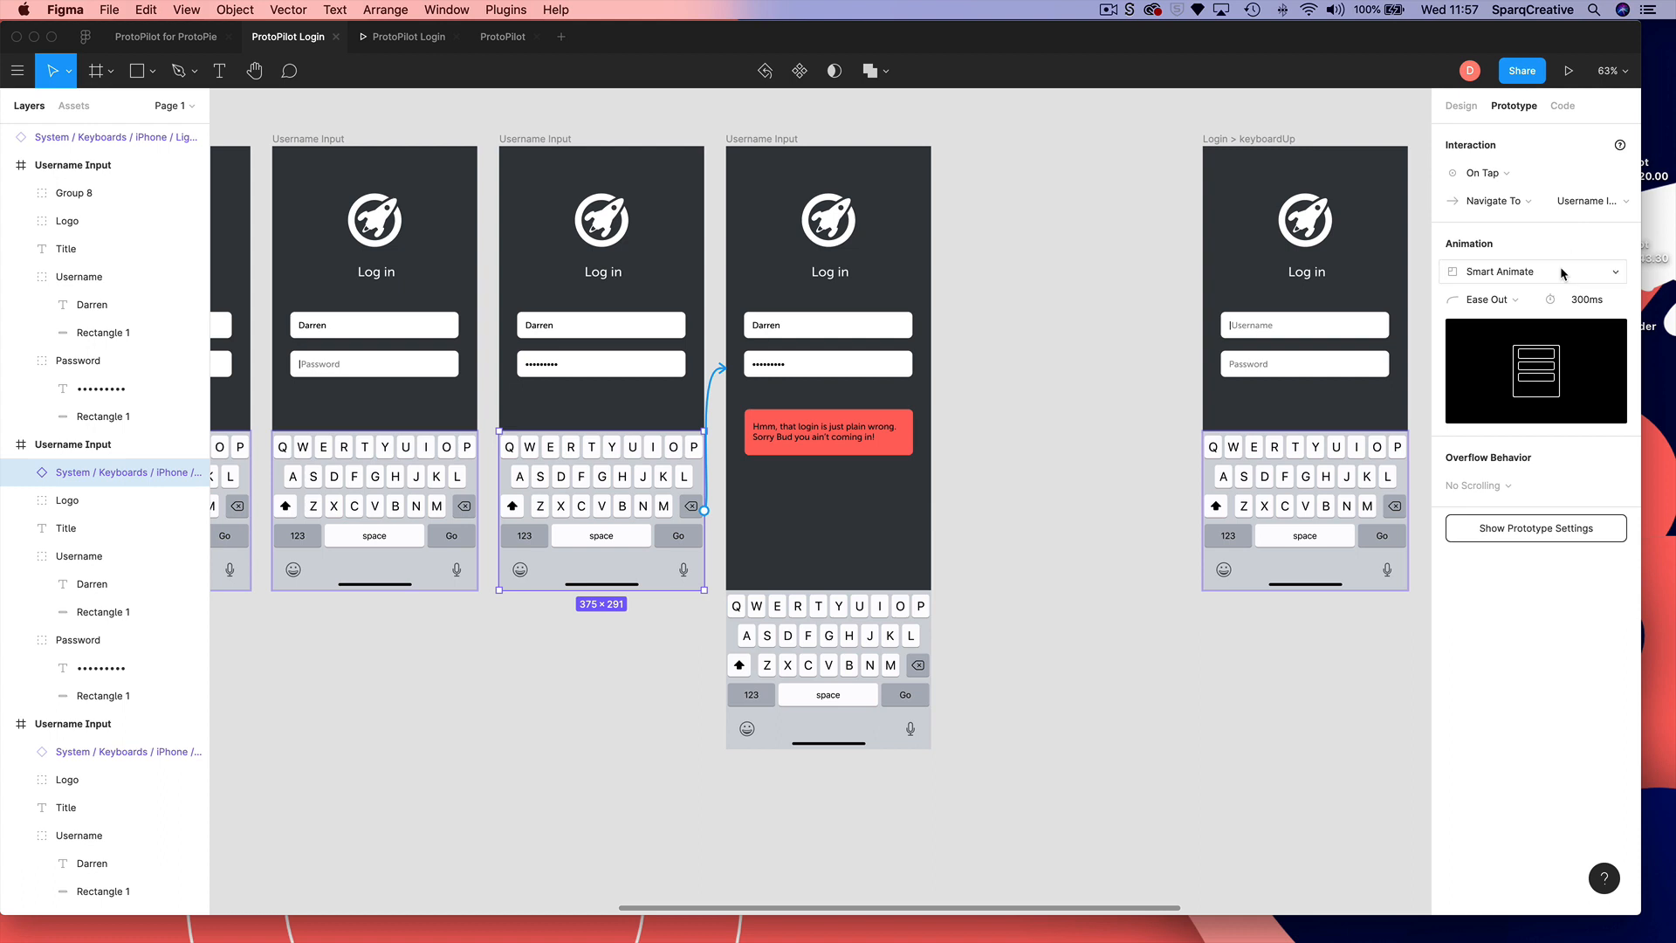
{"action": "left_click", "coordinate": [873, 697]}
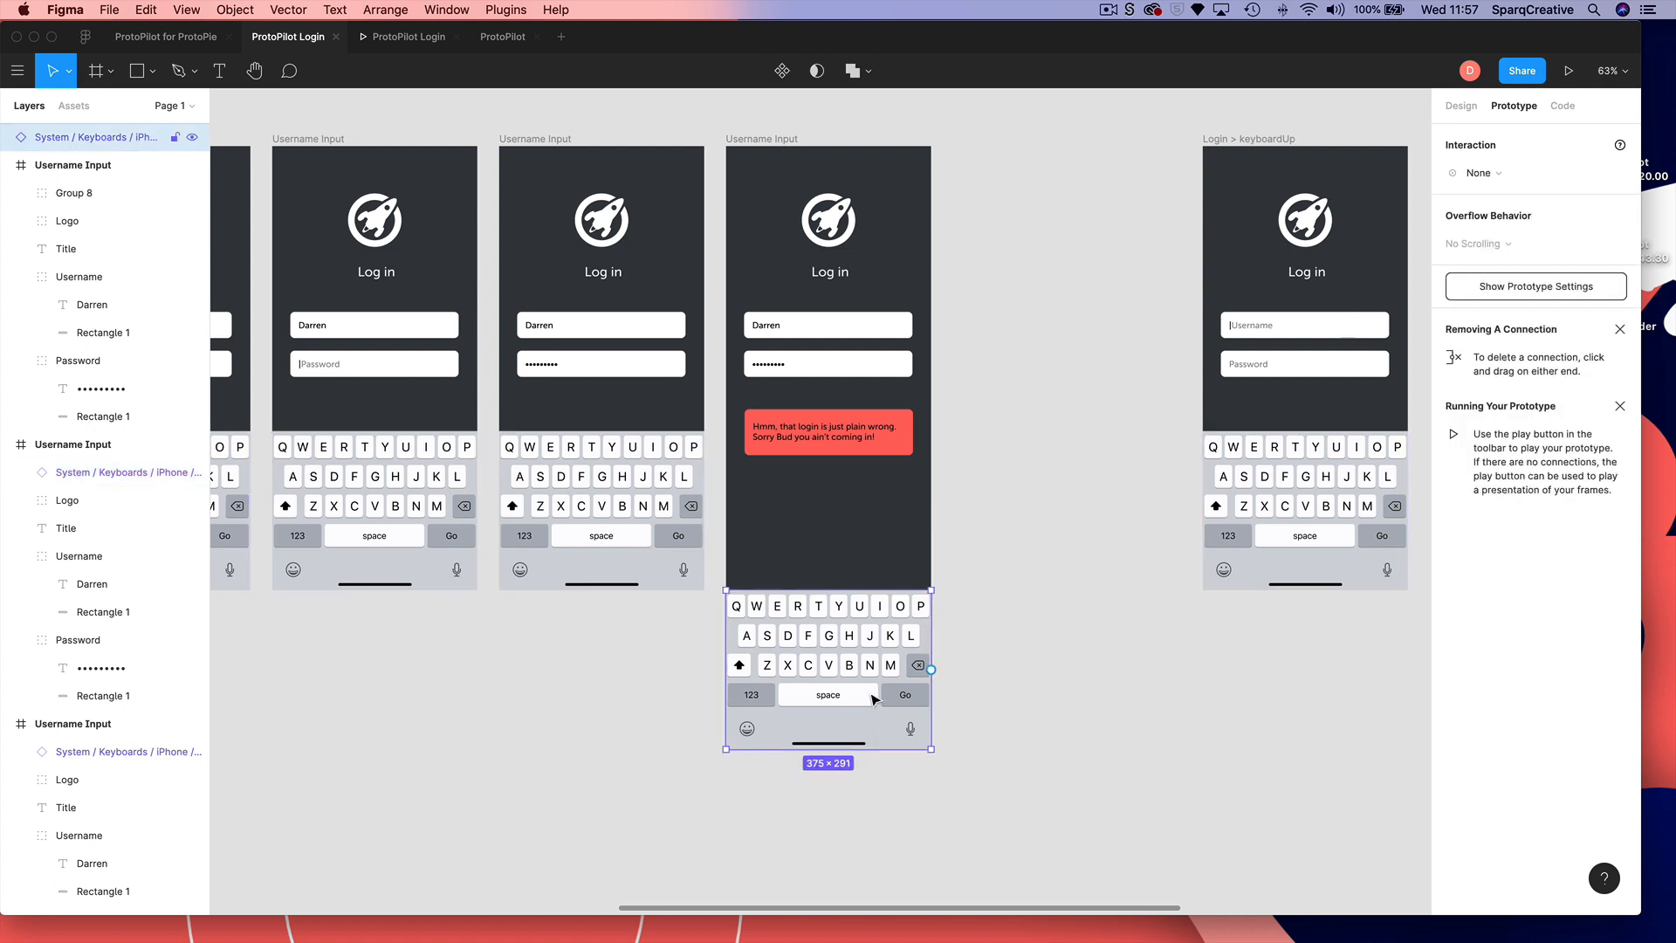
{"action": "scroll", "coordinate": [812, 436], "scroll_direction": "up", "scroll_amount": 1}
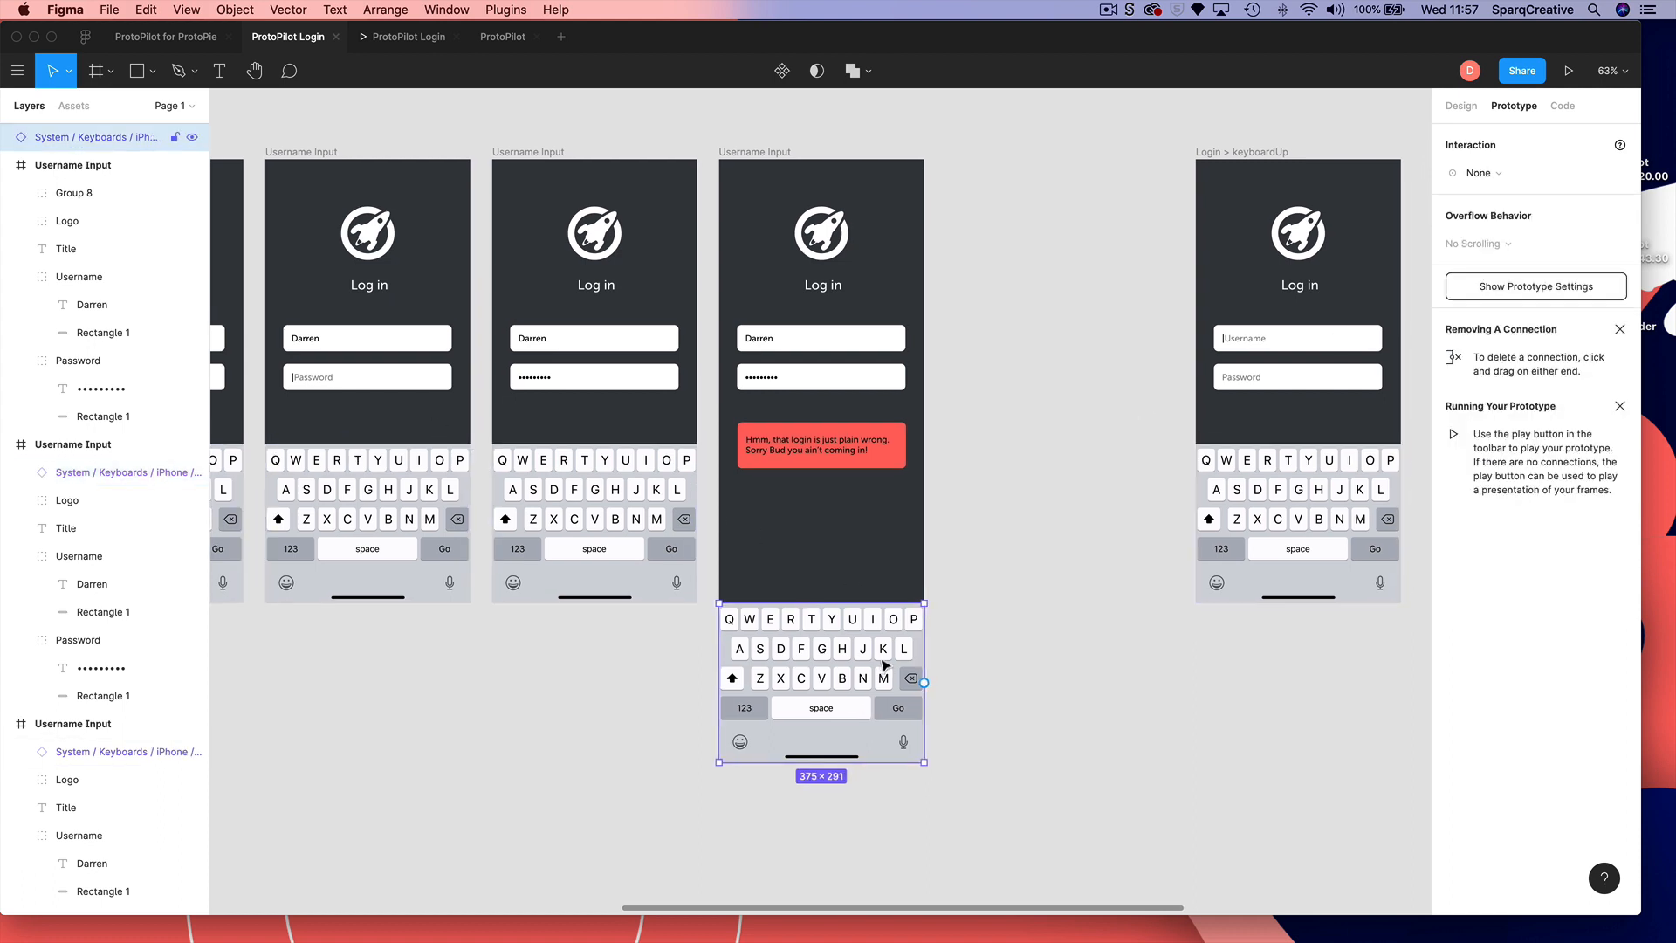
{"action": "left_click", "coordinate": [731, 153]}
{"action": "scroll", "coordinate": [785, 262], "scroll_direction": "down", "scroll_amount": 1}
{"action": "left_click", "coordinate": [768, 633]}
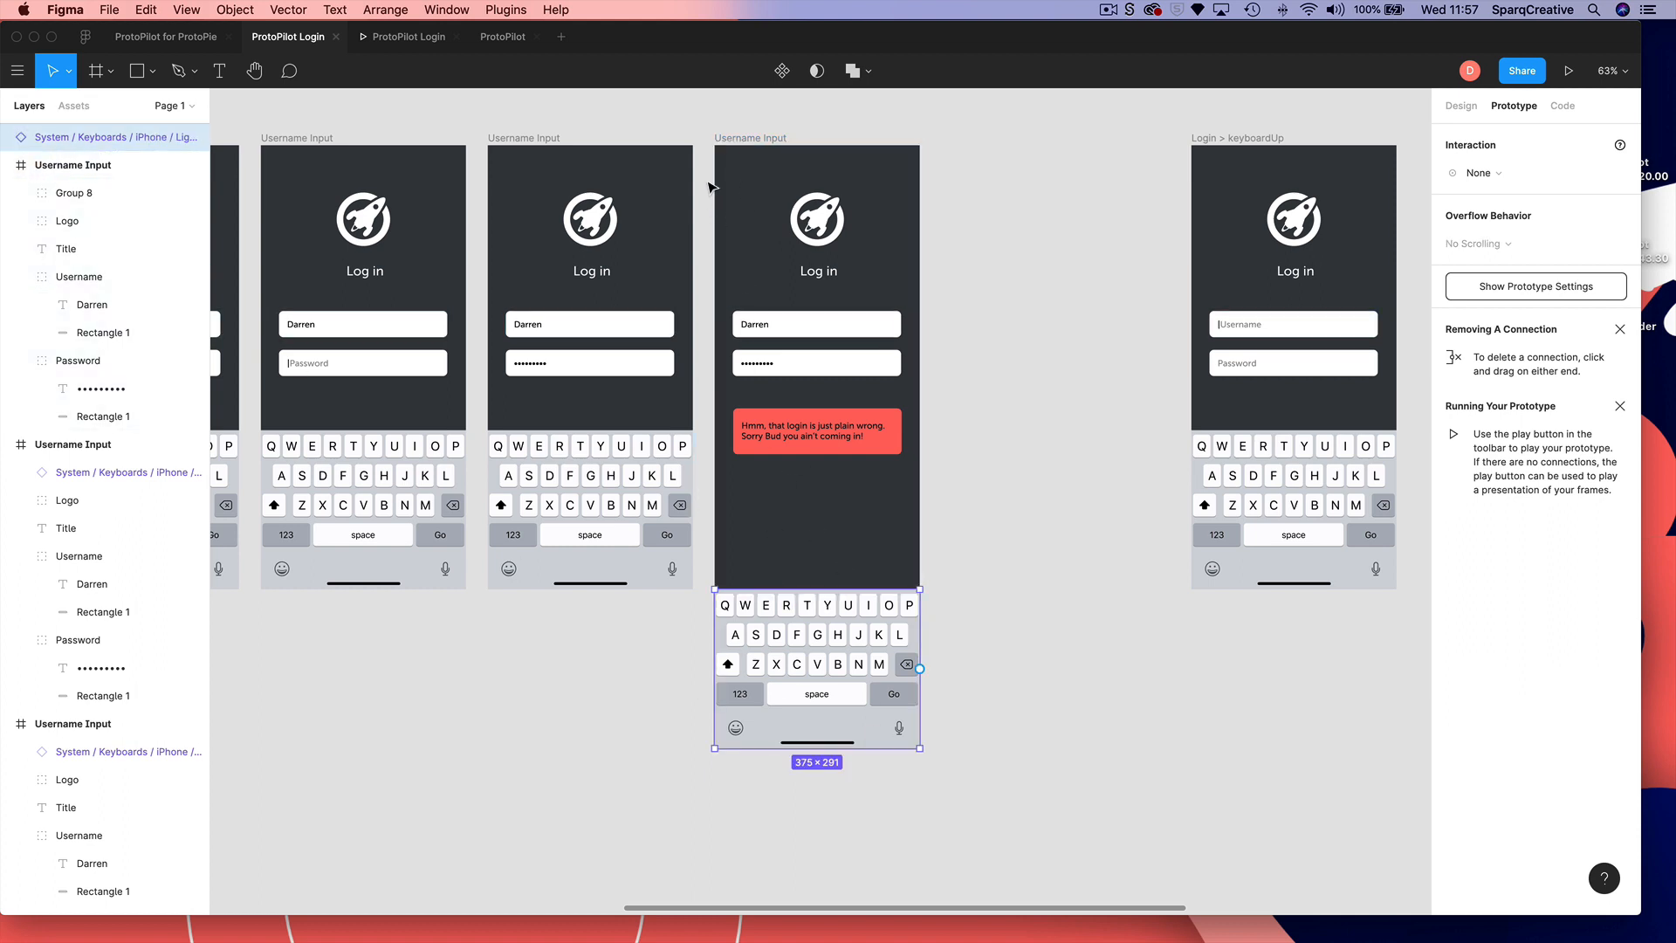
- Nest the loose keyboard layer inside the last Username Input frame while keeping it below the visible screen area
{"action": "left_click", "coordinate": [728, 138]}
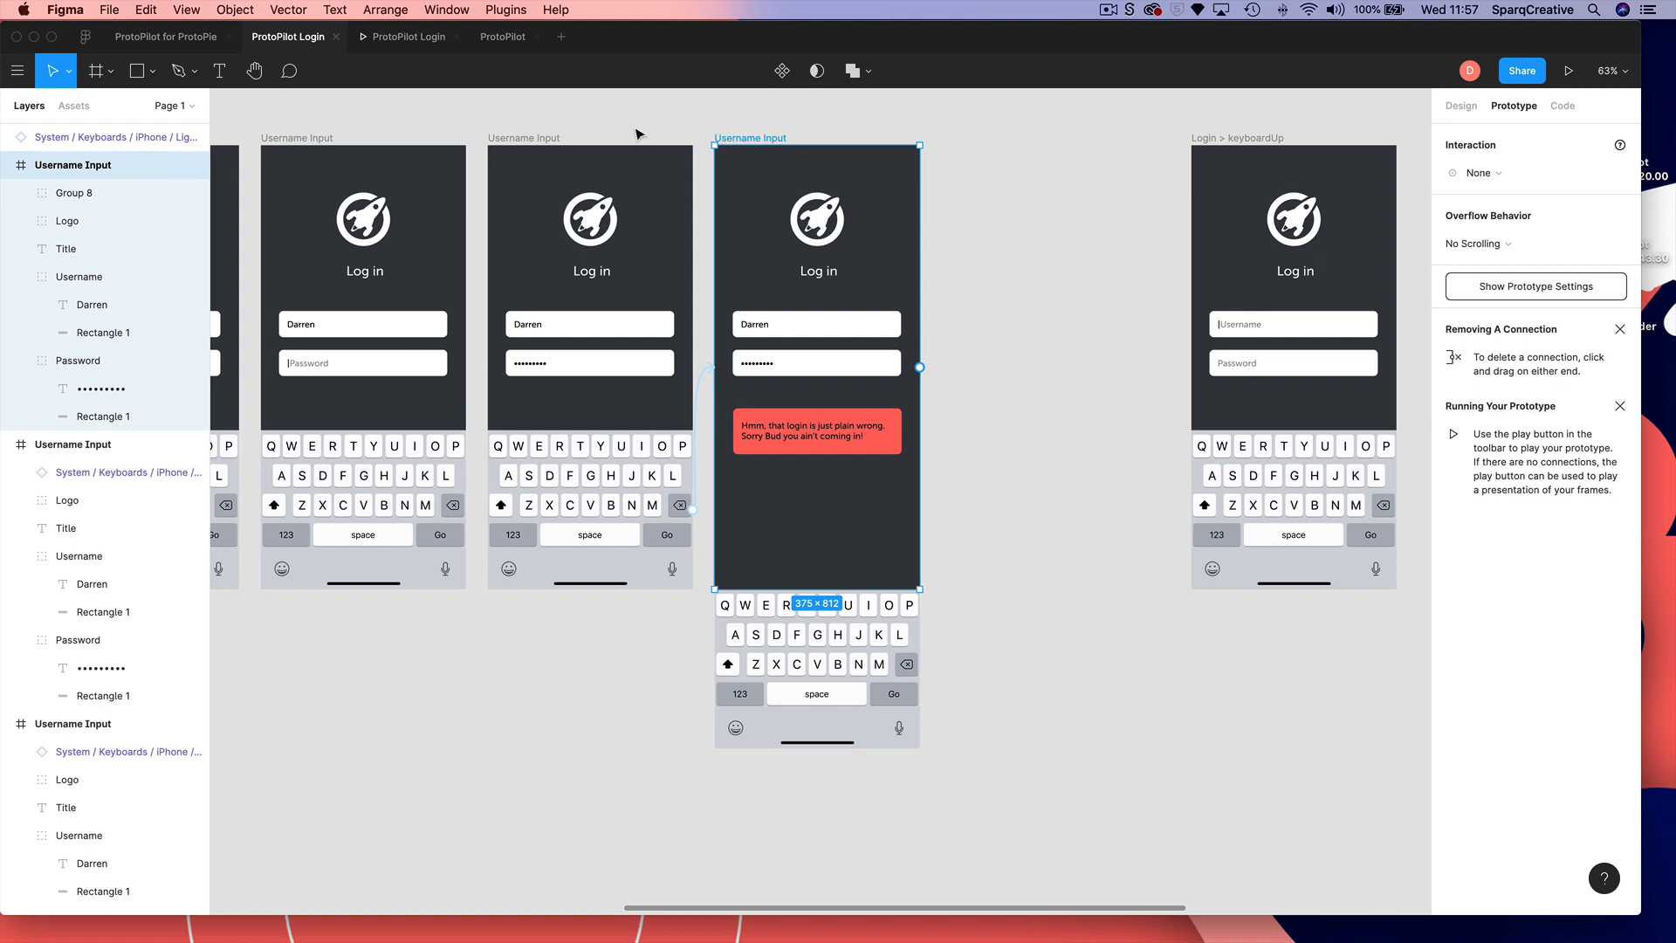
{"action": "left_click", "coordinate": [43, 140]}
{"action": "left_click_drag", "start_coordinate": [40, 140], "coordinate": [50, 174]}
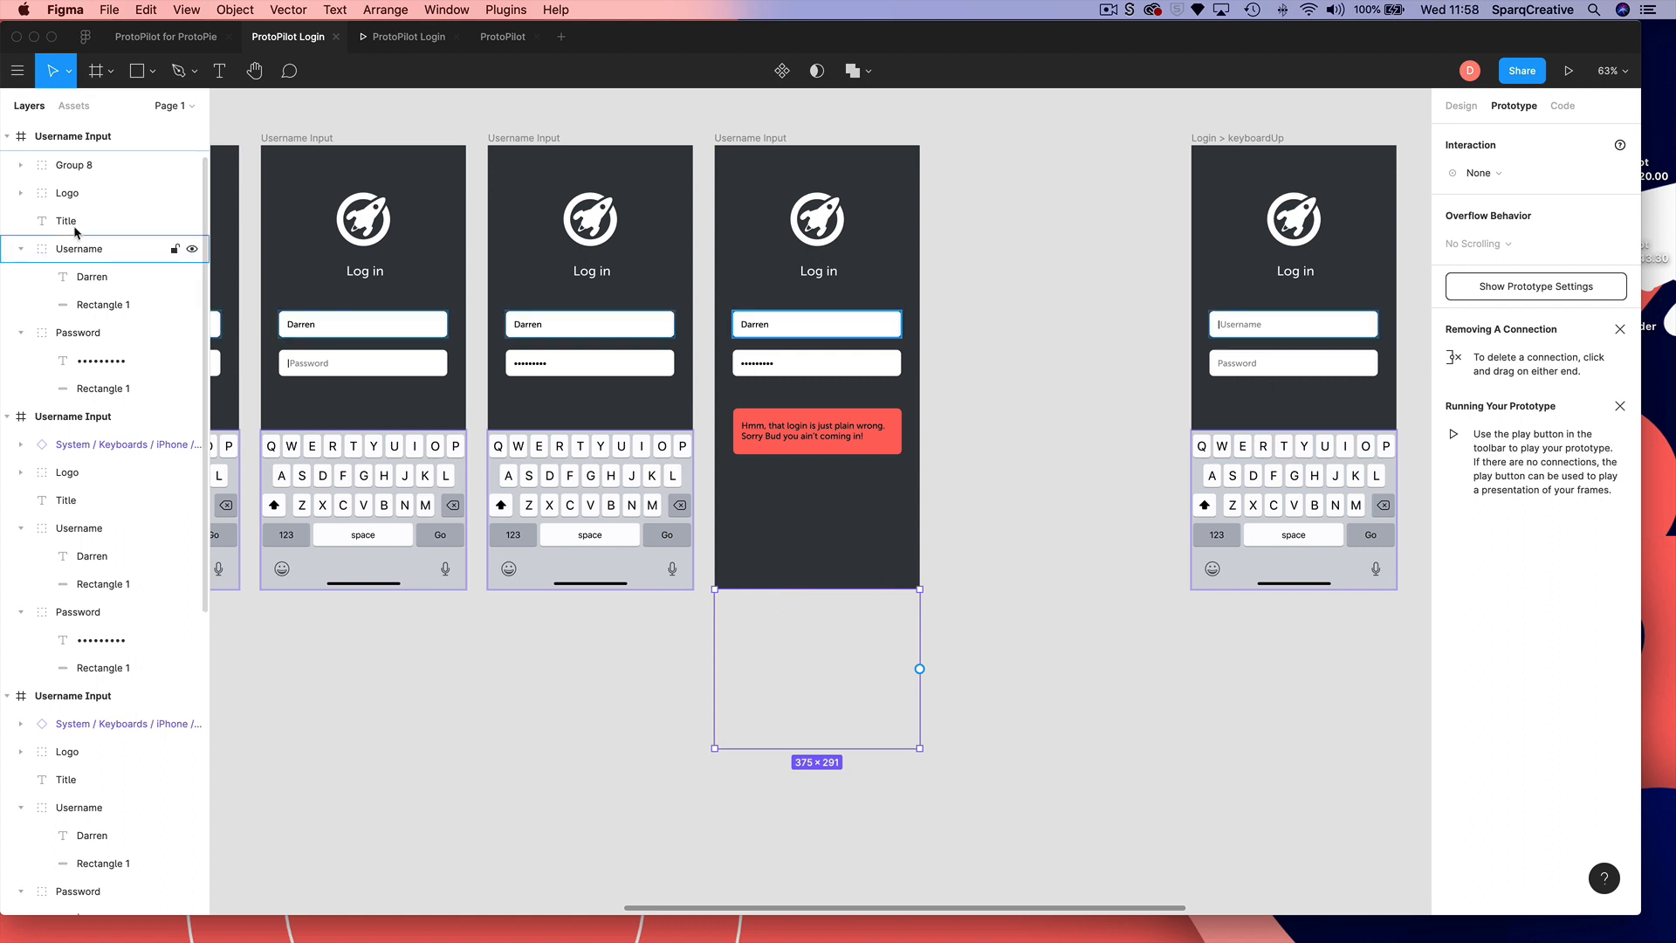
{"action": "left_click", "coordinate": [1188, 826]}
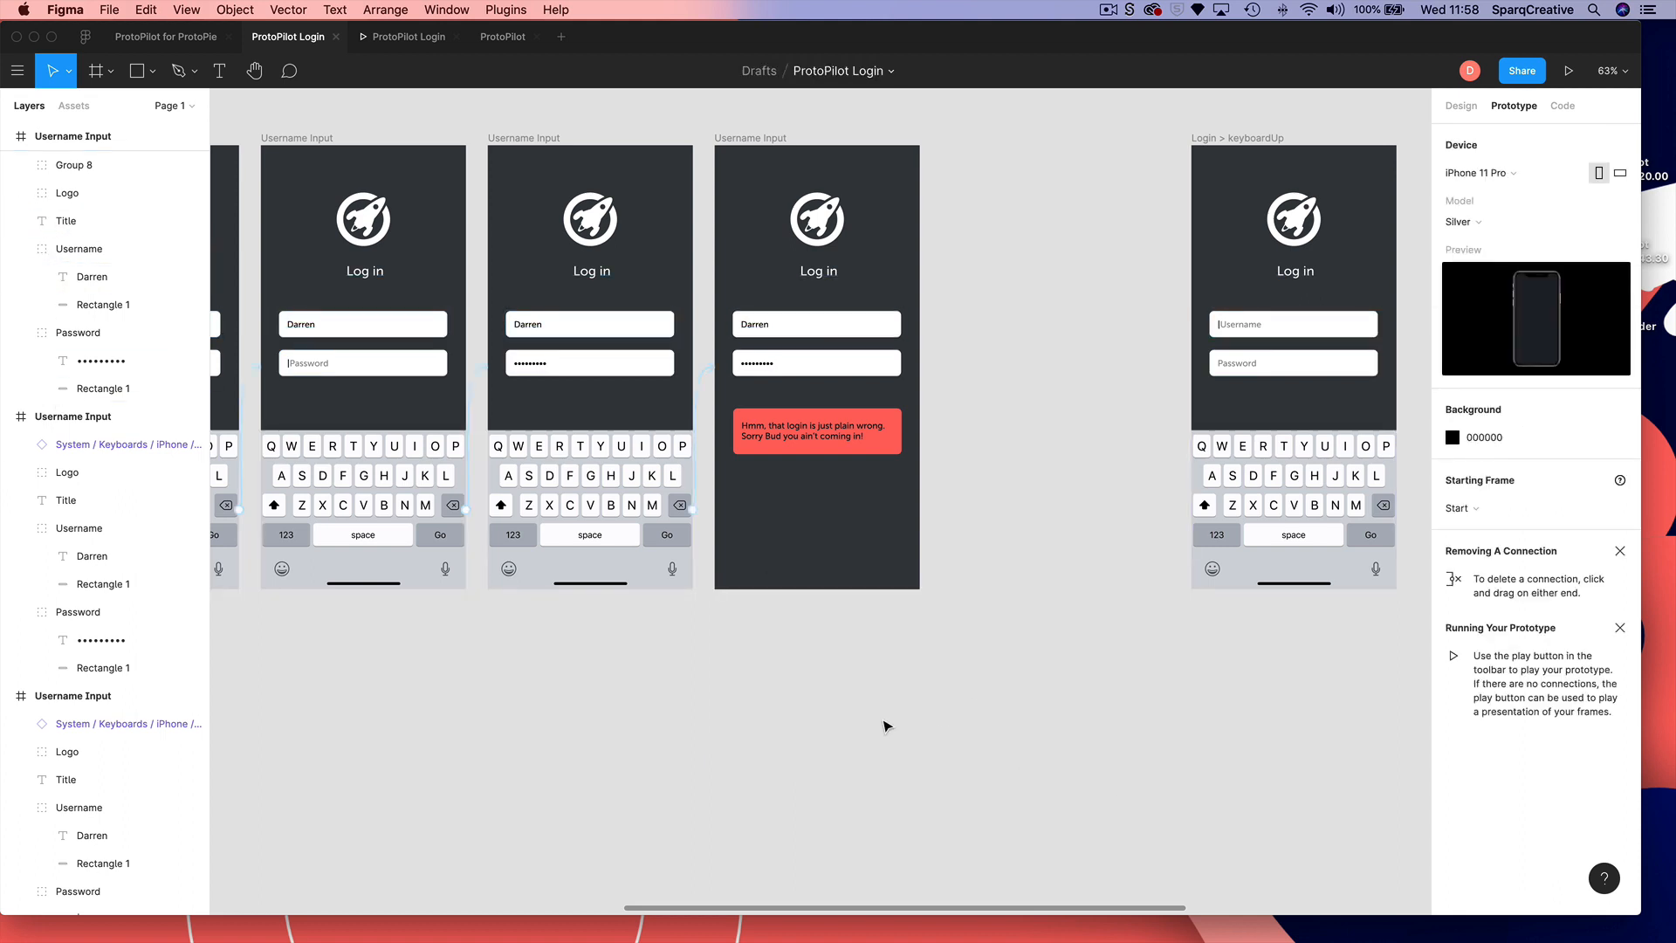
- Preview the prototype from the masked-password frame, tap the keyboard to test the transition to the login error, and return to the design file
{"action": "scroll", "coordinate": [876, 722], "scroll_direction": "left", "scroll_amount": 3}
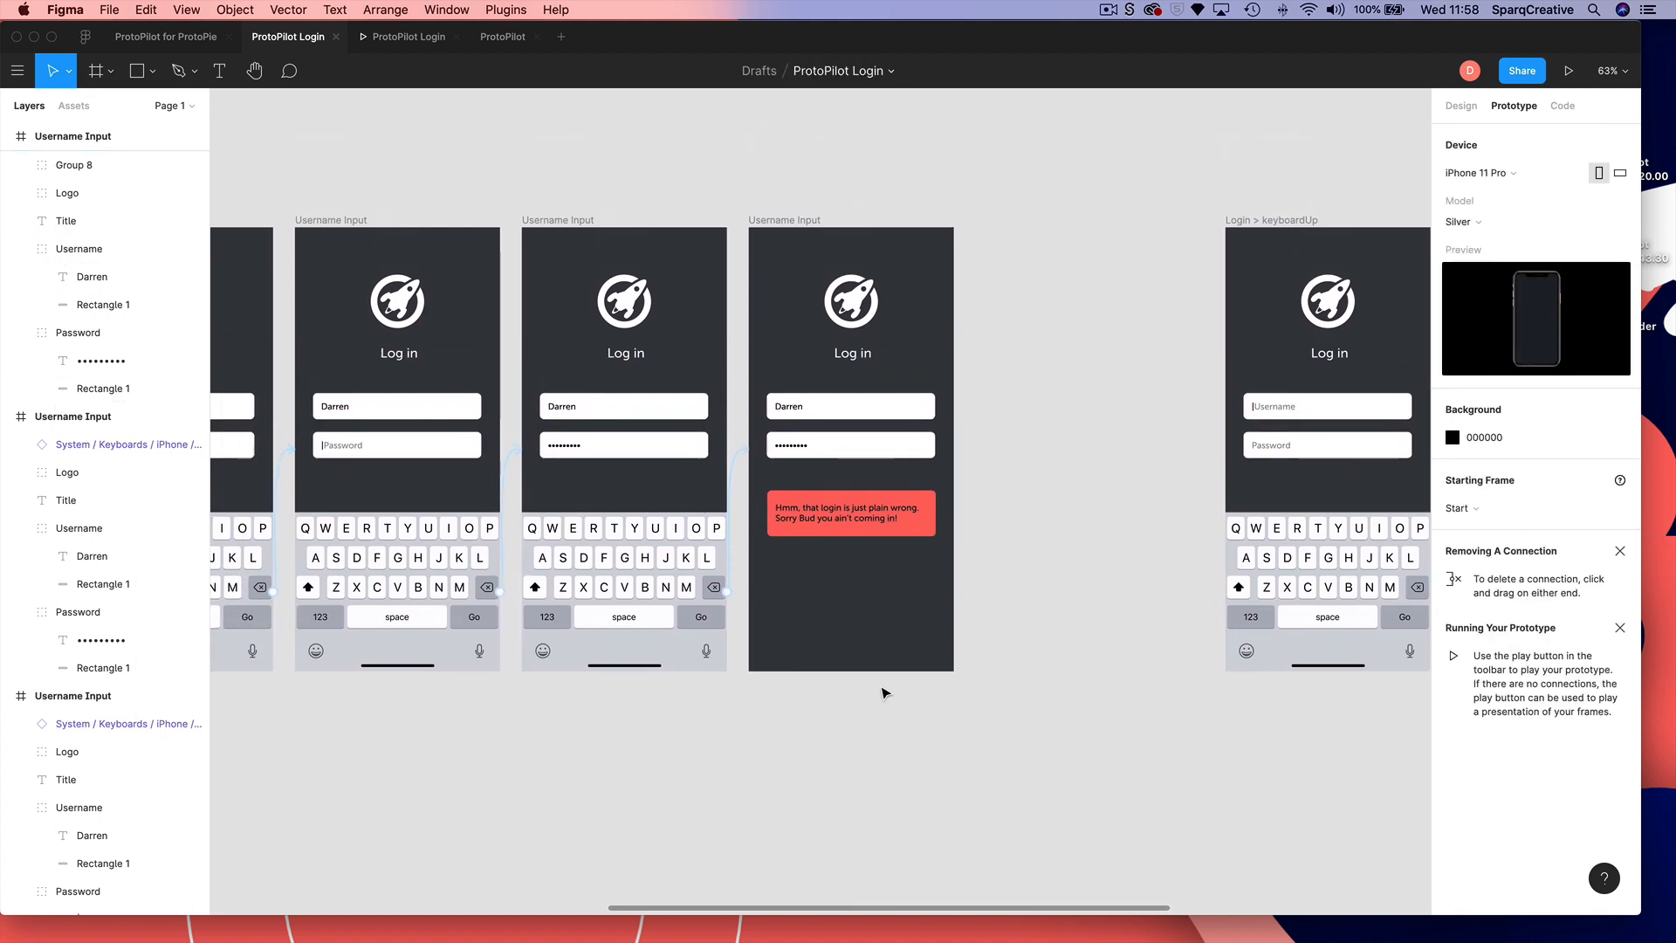
{"action": "left_click", "coordinate": [397, 38]}
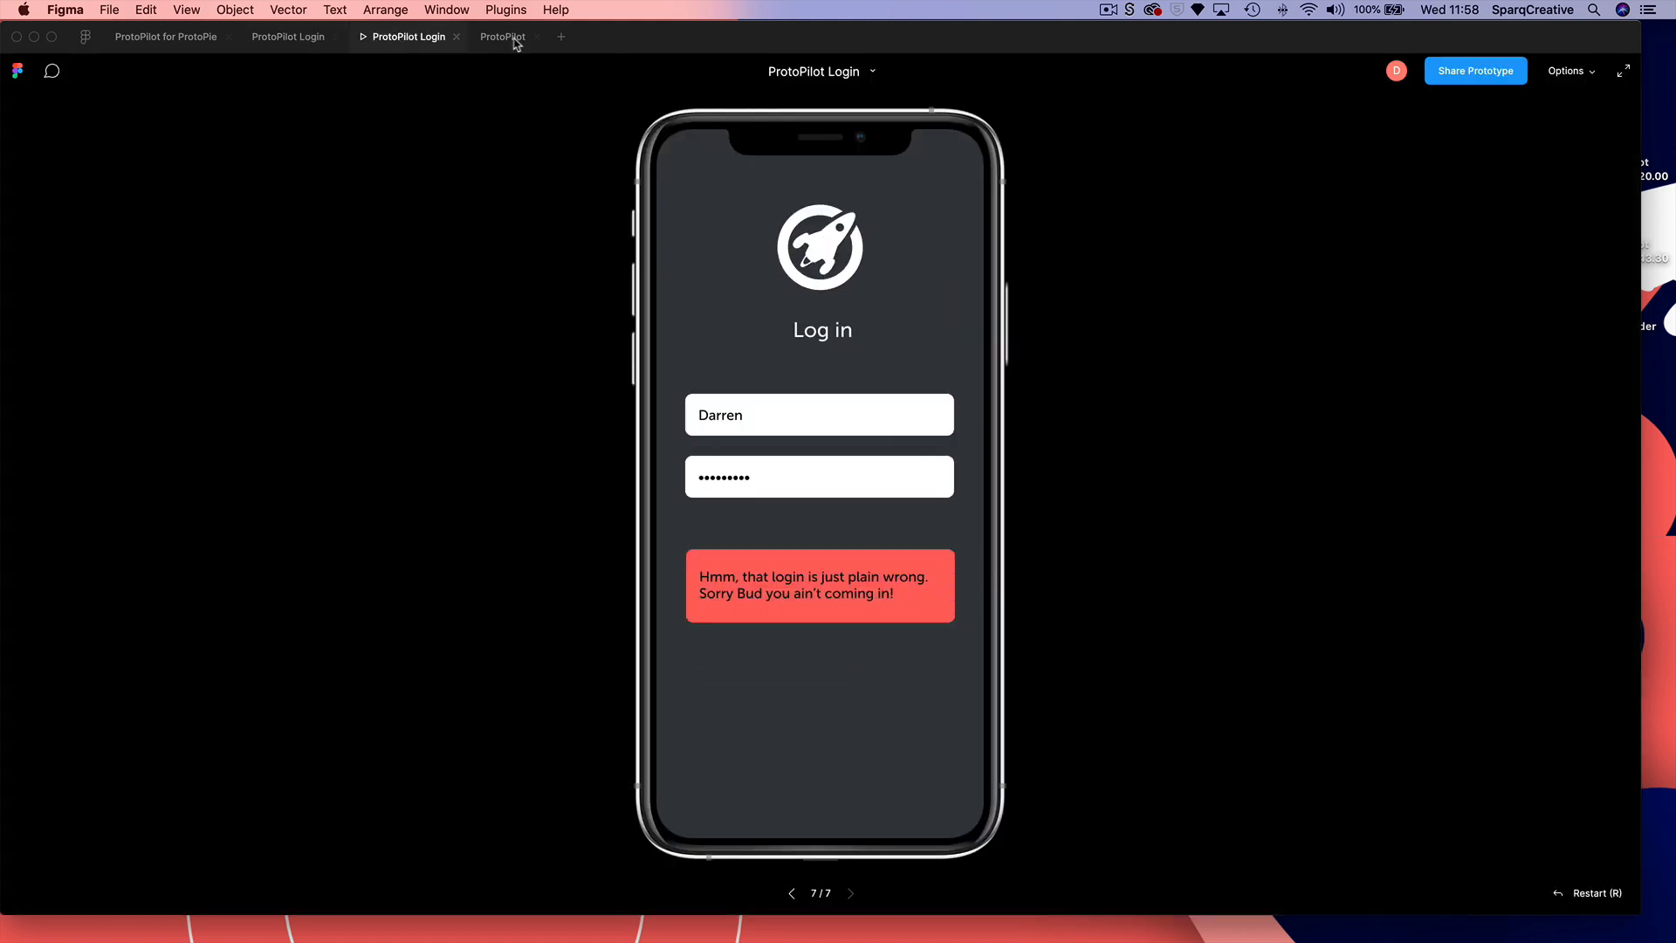
{"action": "left_click", "coordinate": [297, 37]}
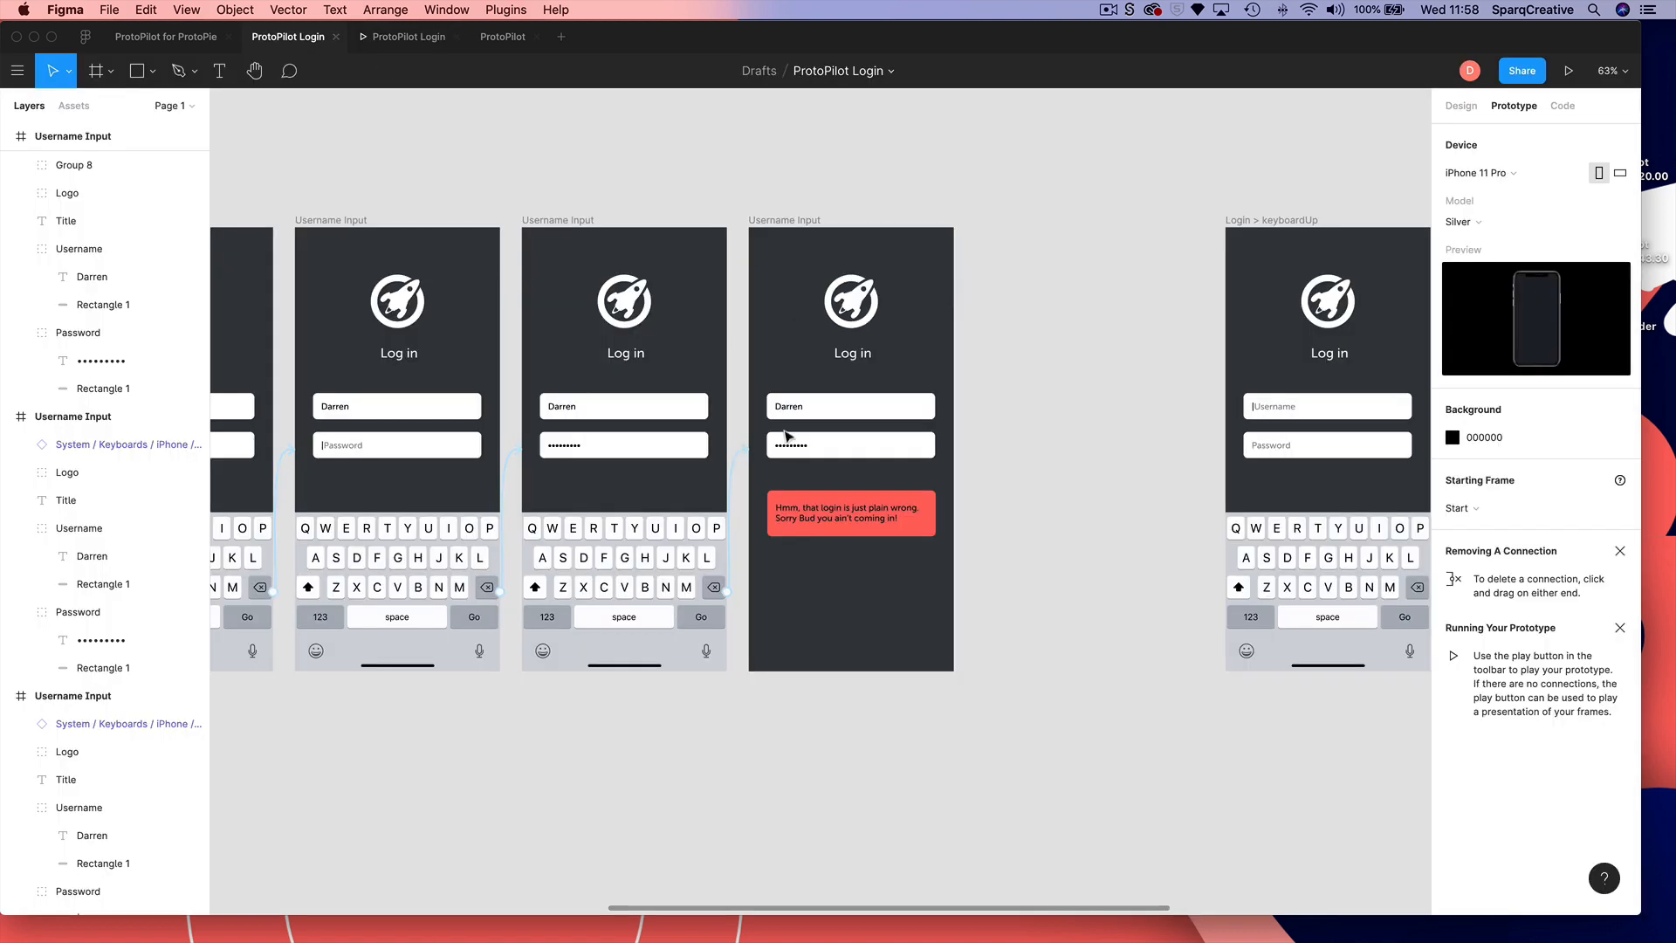
{"action": "left_click", "coordinate": [560, 240]}
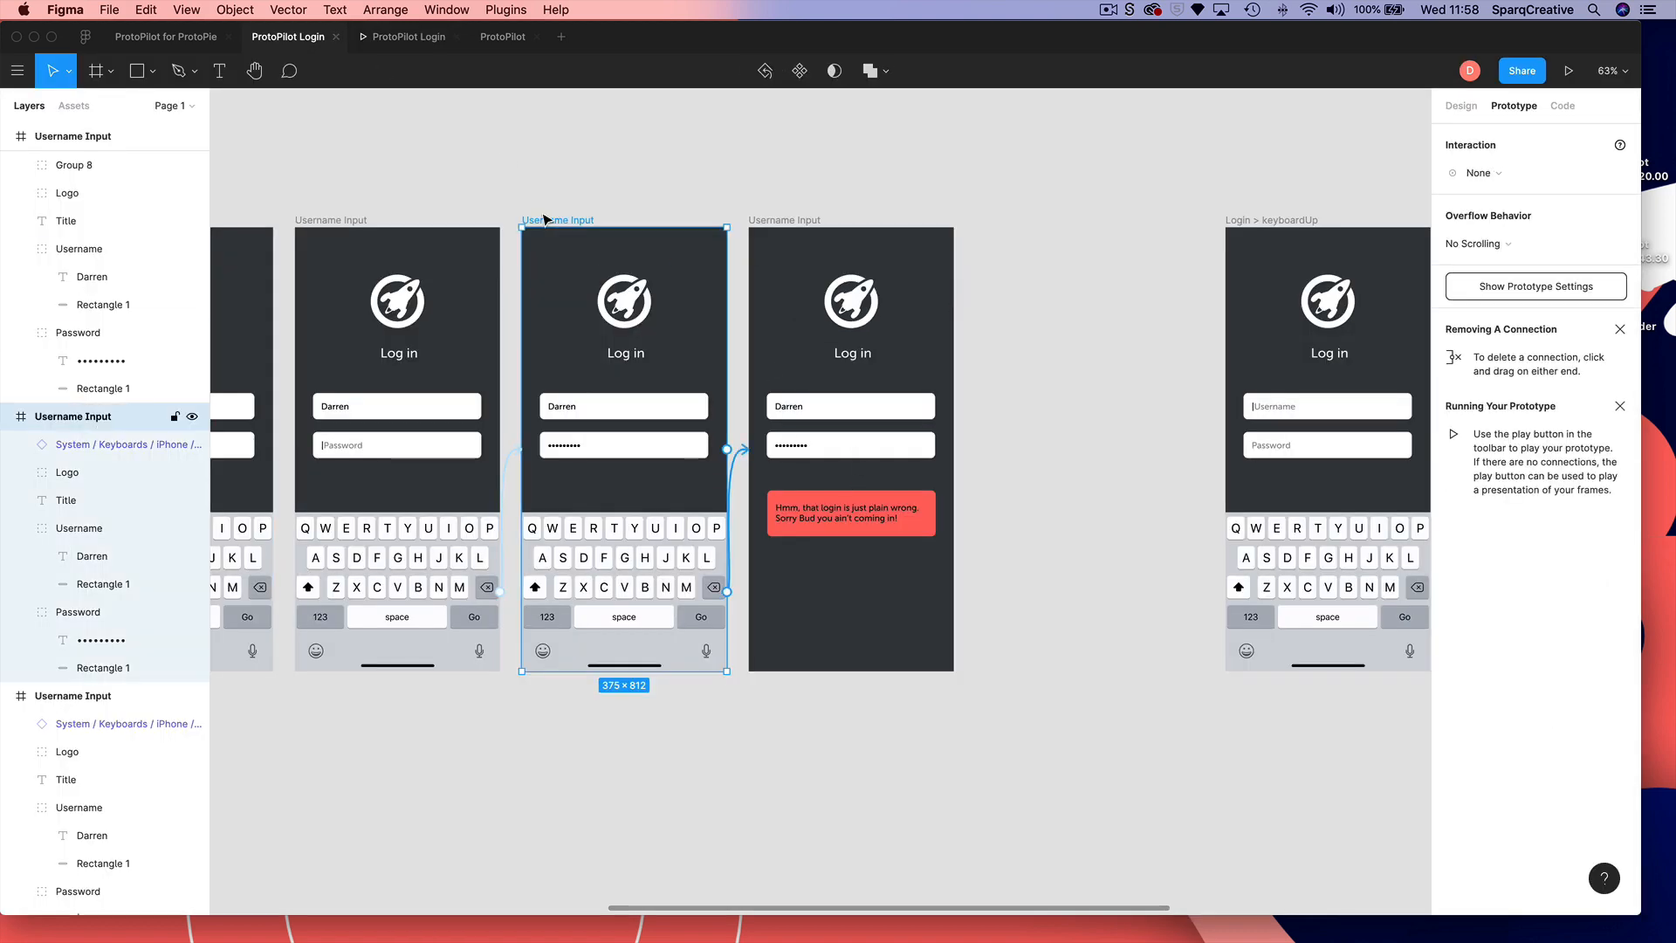
{"action": "left_click", "coordinate": [1588, 71]}
{"action": "left_click", "coordinate": [1580, 72]}
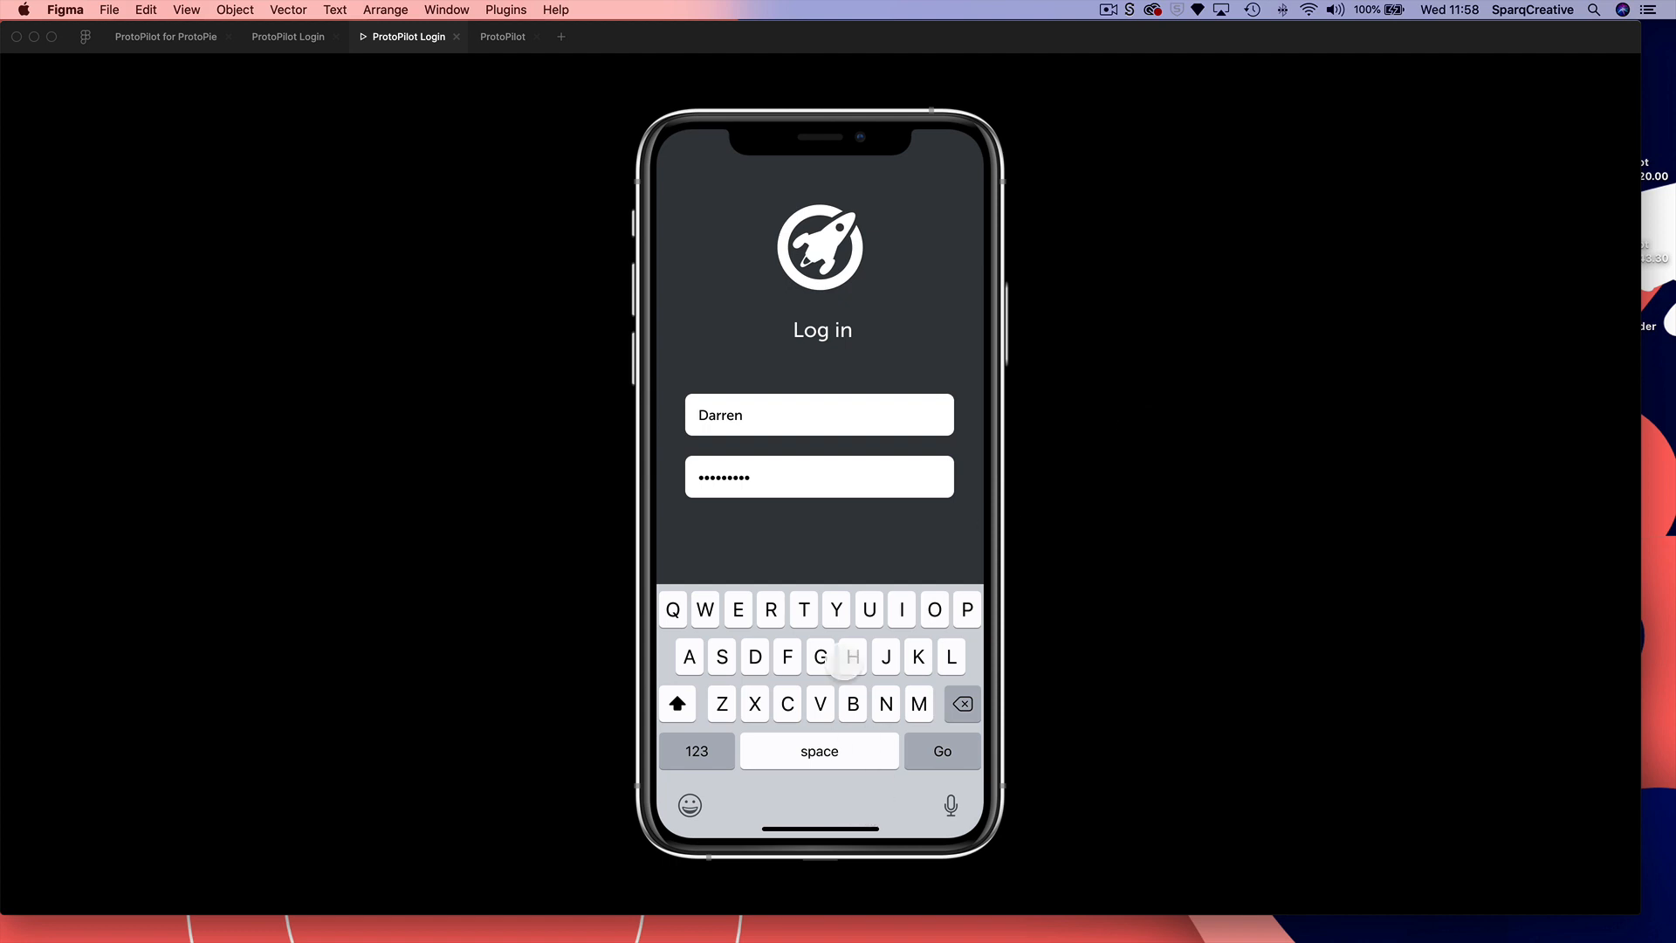
{"action": "left_click", "coordinate": [842, 665]}
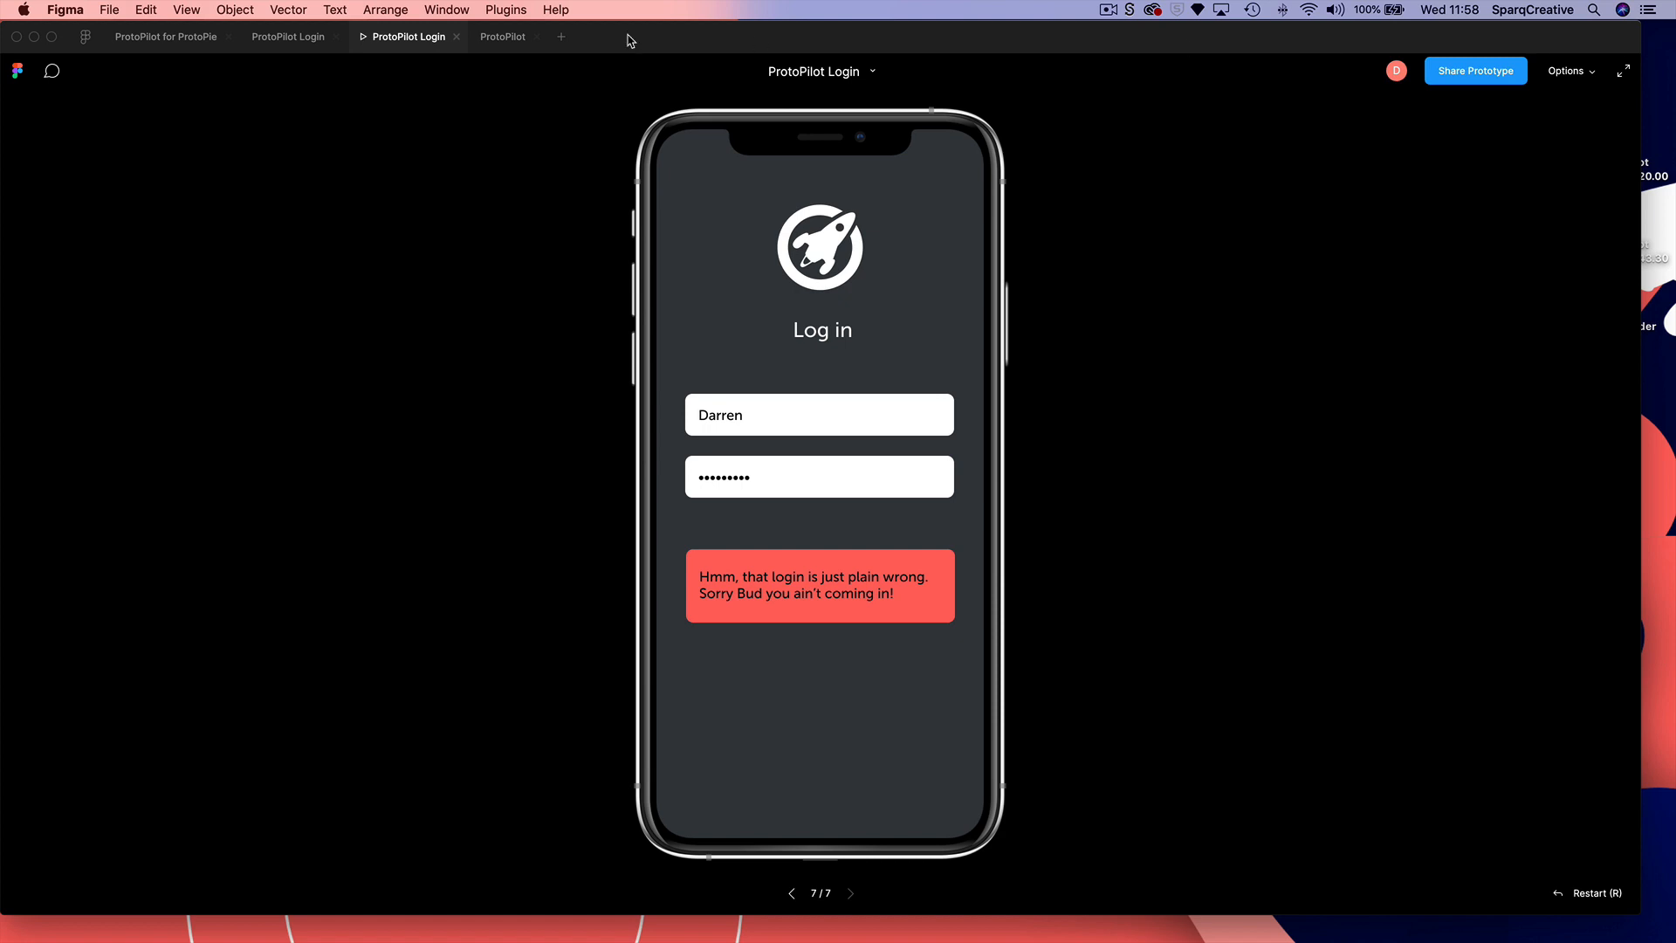
{"action": "left_click", "coordinate": [290, 42]}
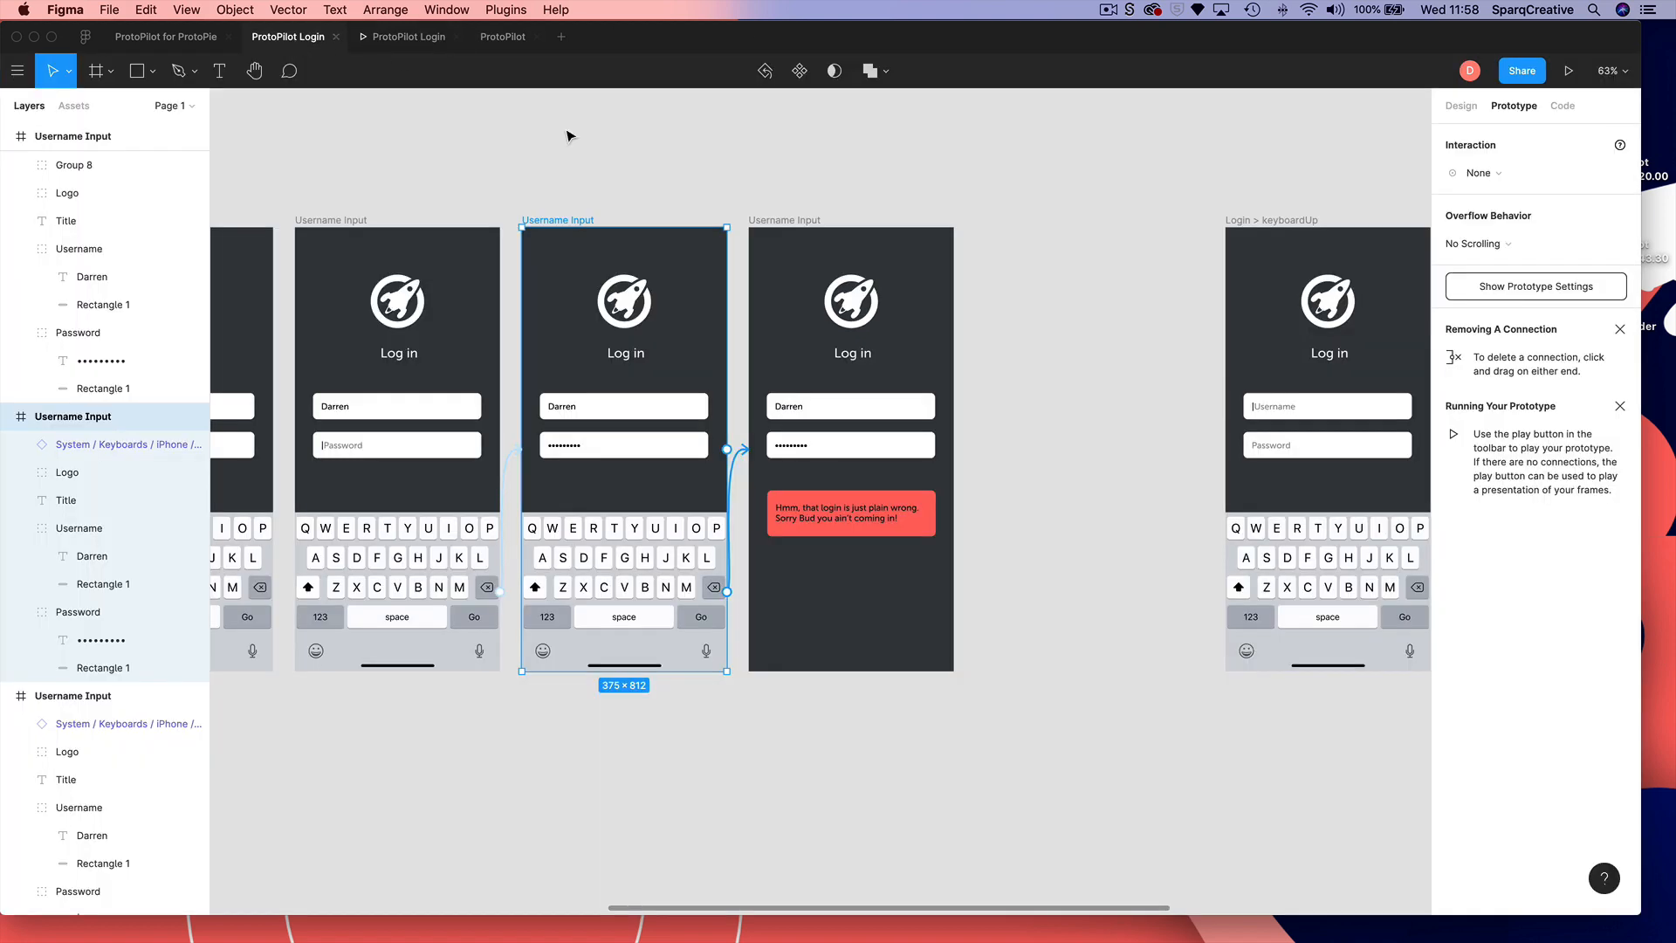
- Duplicate the Username Input frame that shows the login error message
{"action": "left_click", "coordinate": [1111, 535]}
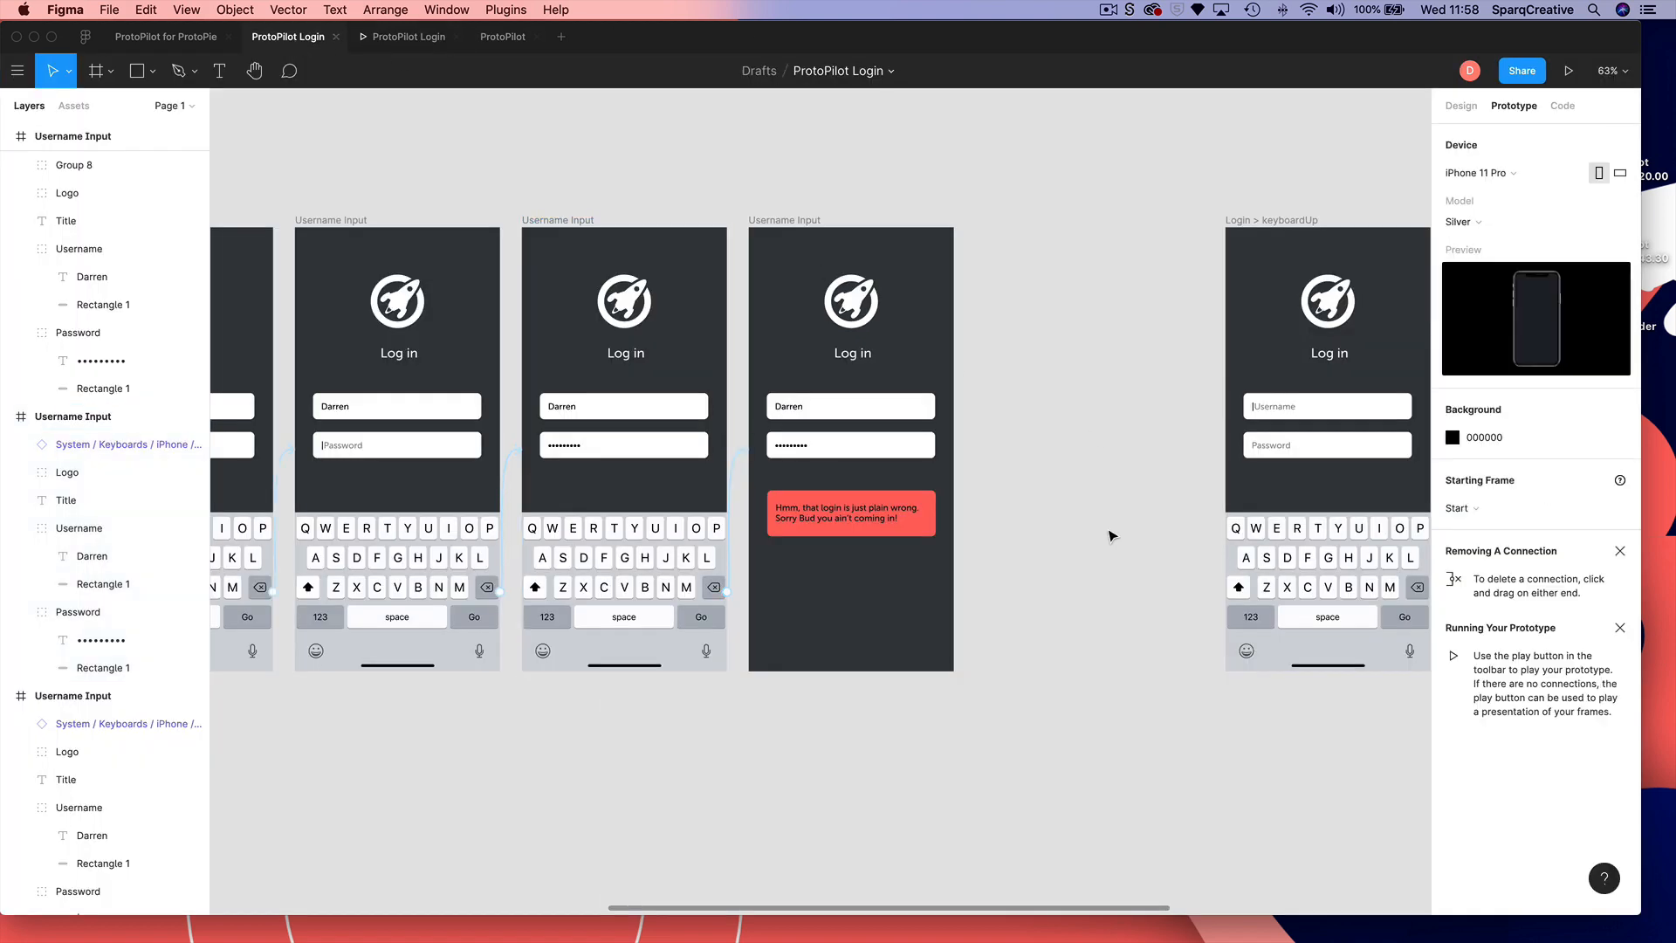
{"action": "scroll", "coordinate": [1083, 524], "scroll_direction": "right", "scroll_amount": 3}
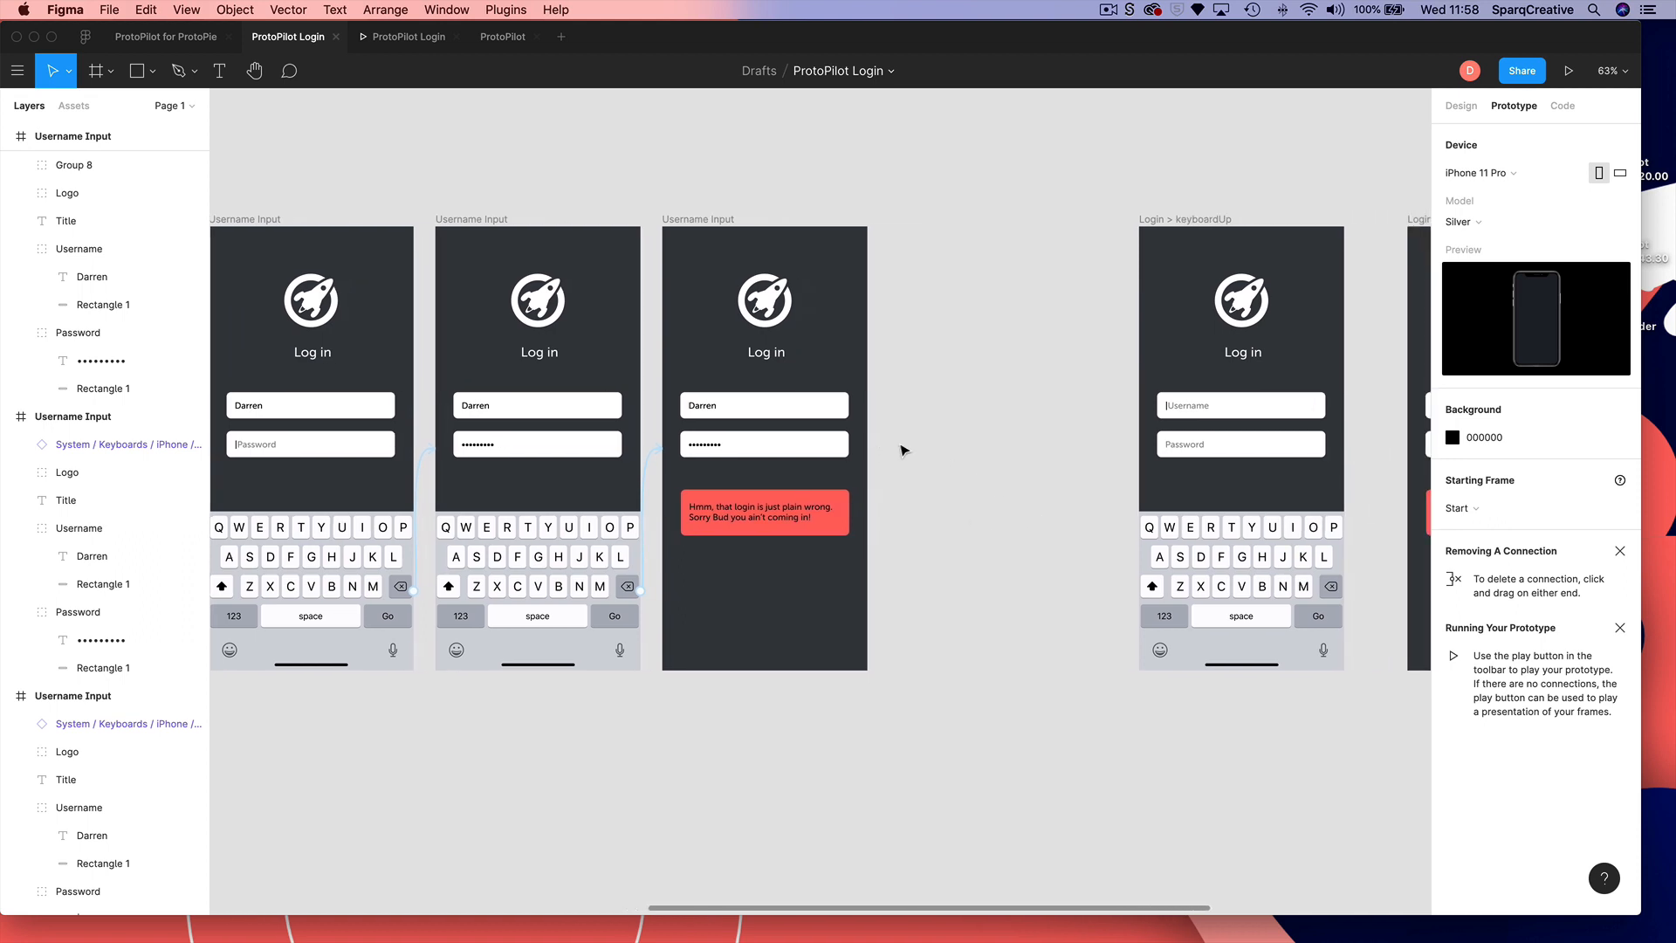
{"action": "left_click", "coordinate": [670, 223]}
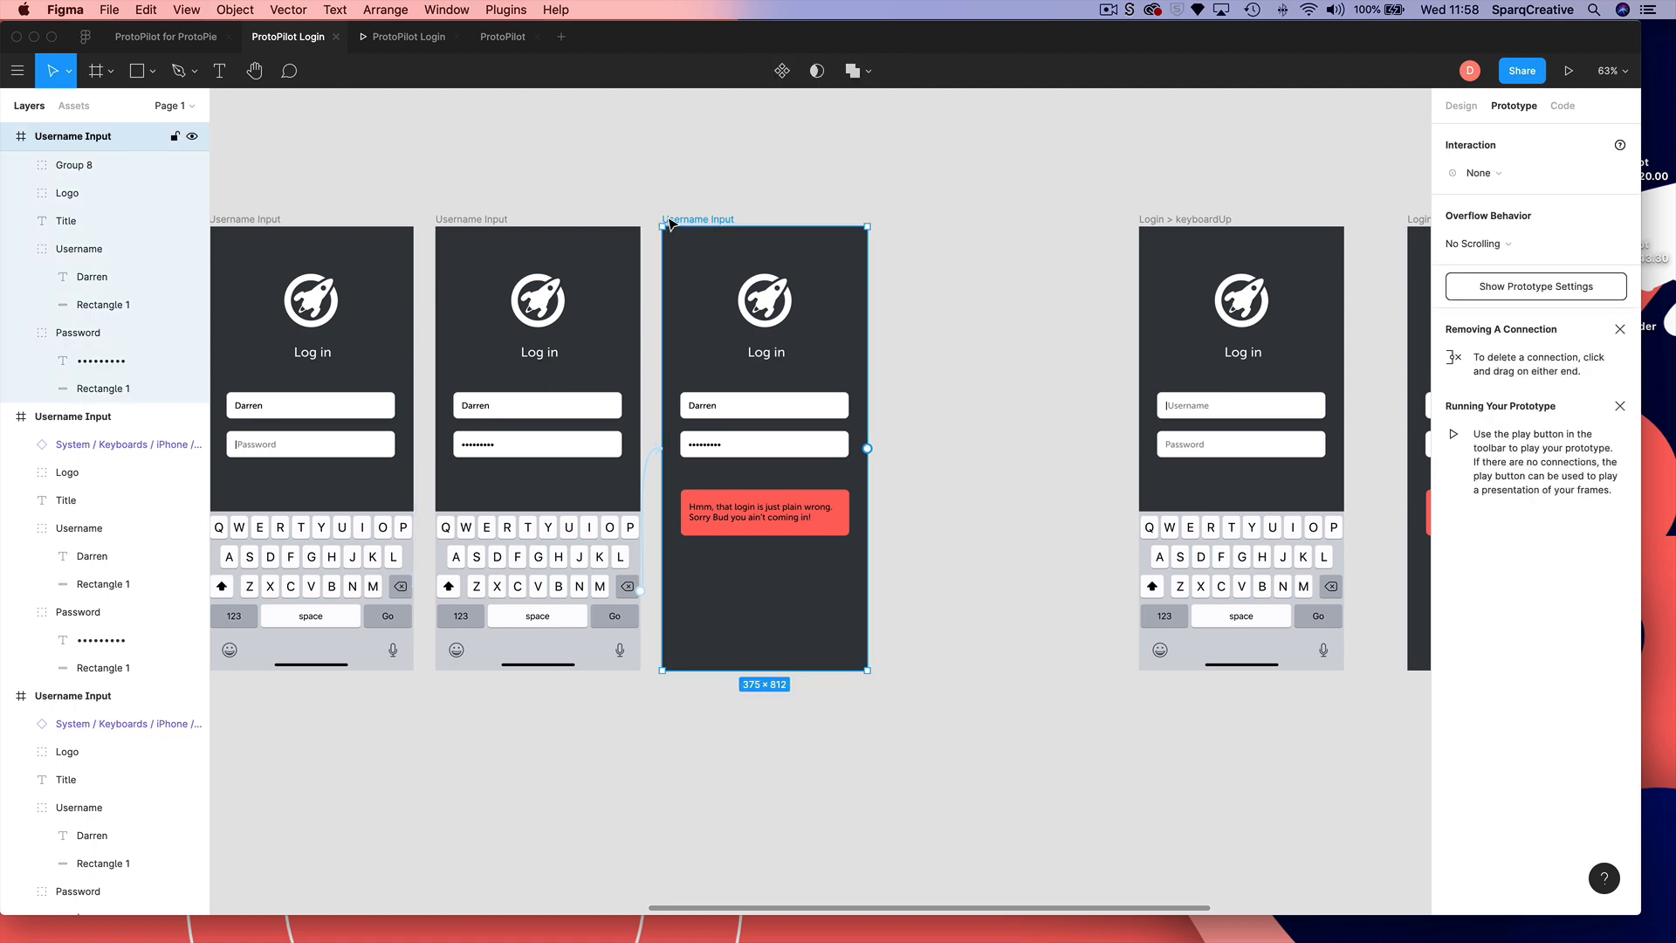
{"action": "key", "text": "super+d"}
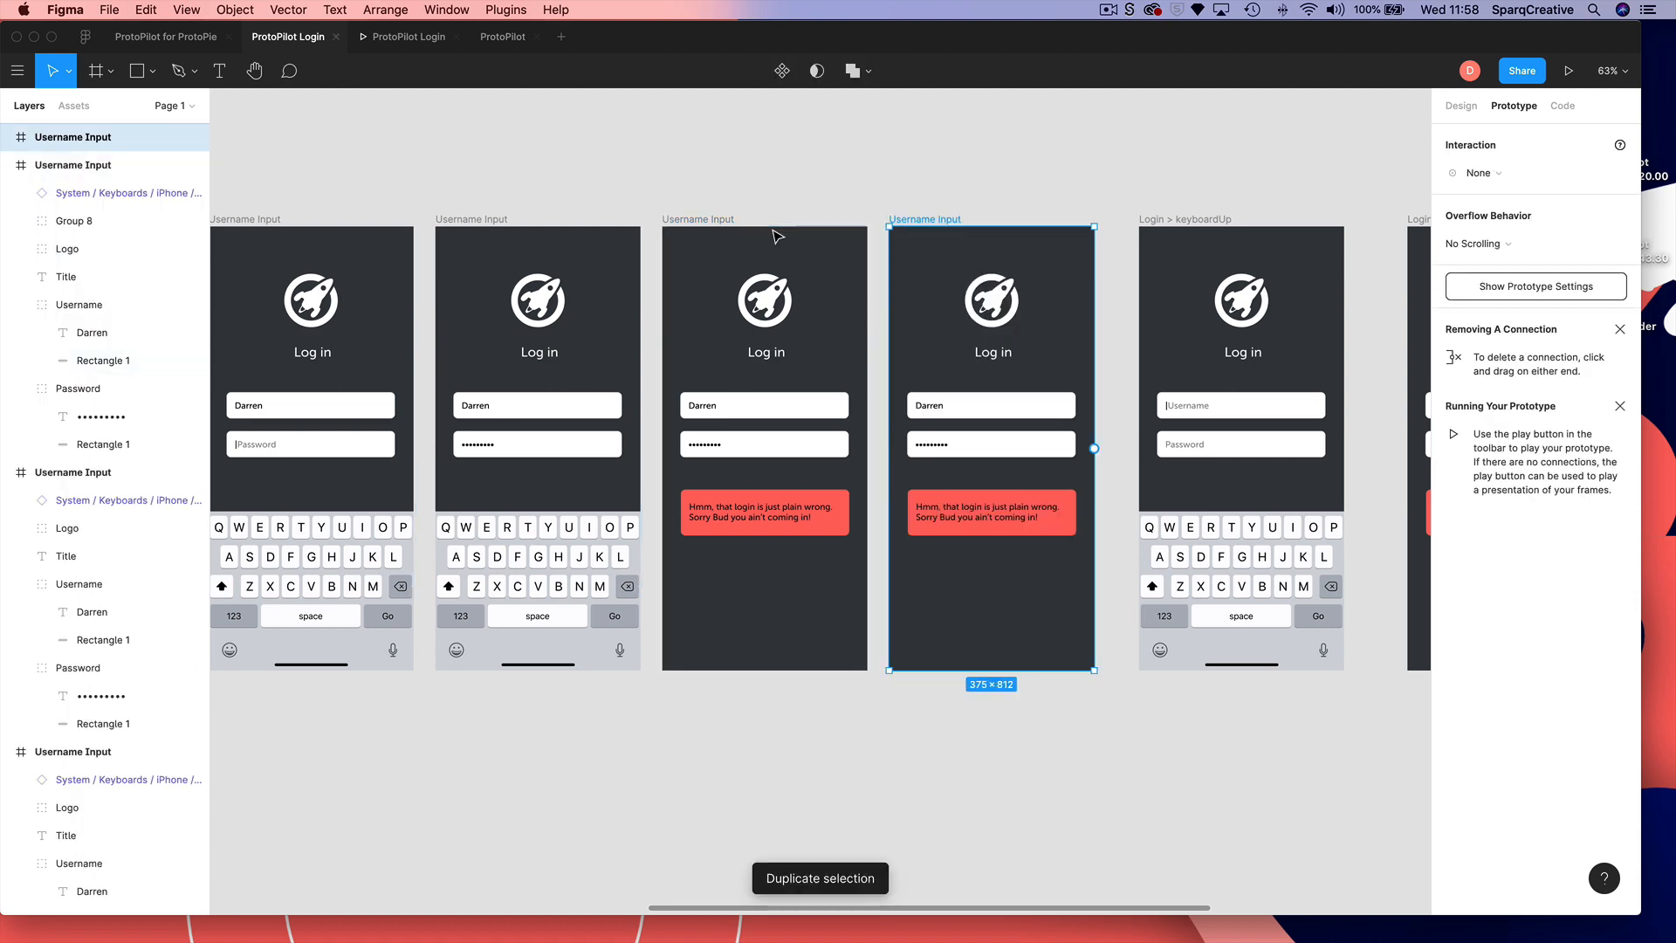
- Delete the leftover Login > keyboardUp and Login > Fail frames located before the Home frame
{"action": "scroll", "coordinate": [1111, 745], "scroll_direction": "right", "scroll_amount": 10}
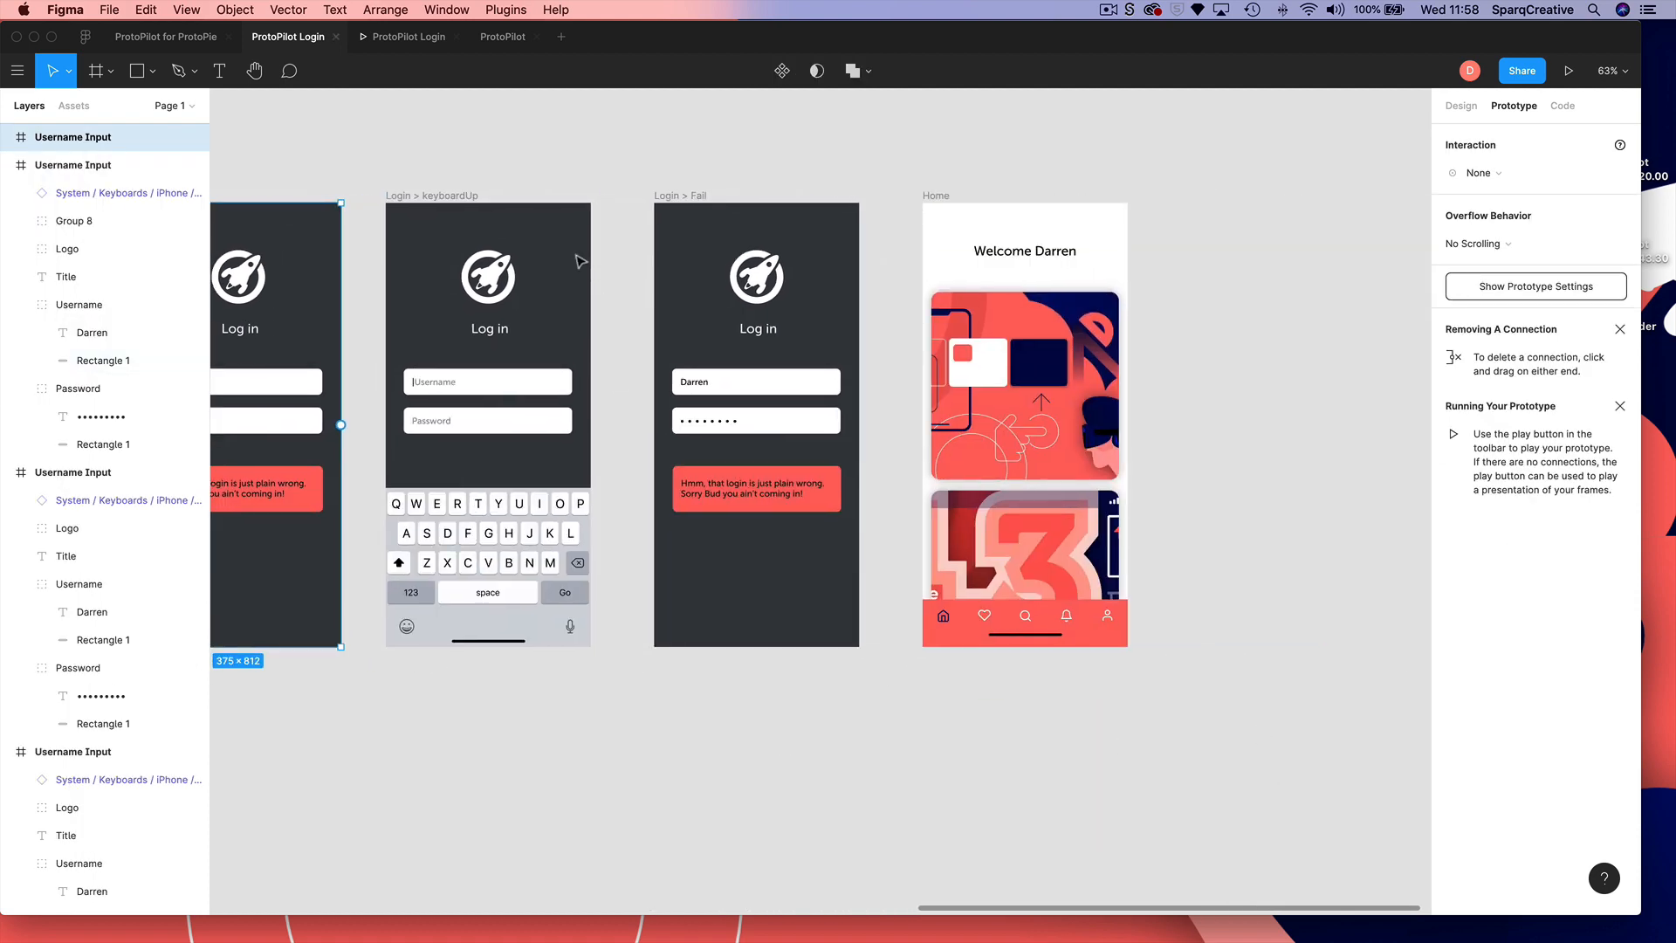
{"action": "left_click_drag", "start_coordinate": [439, 201], "coordinate": [432, 318]}
{"action": "key", "text": "Delete"}
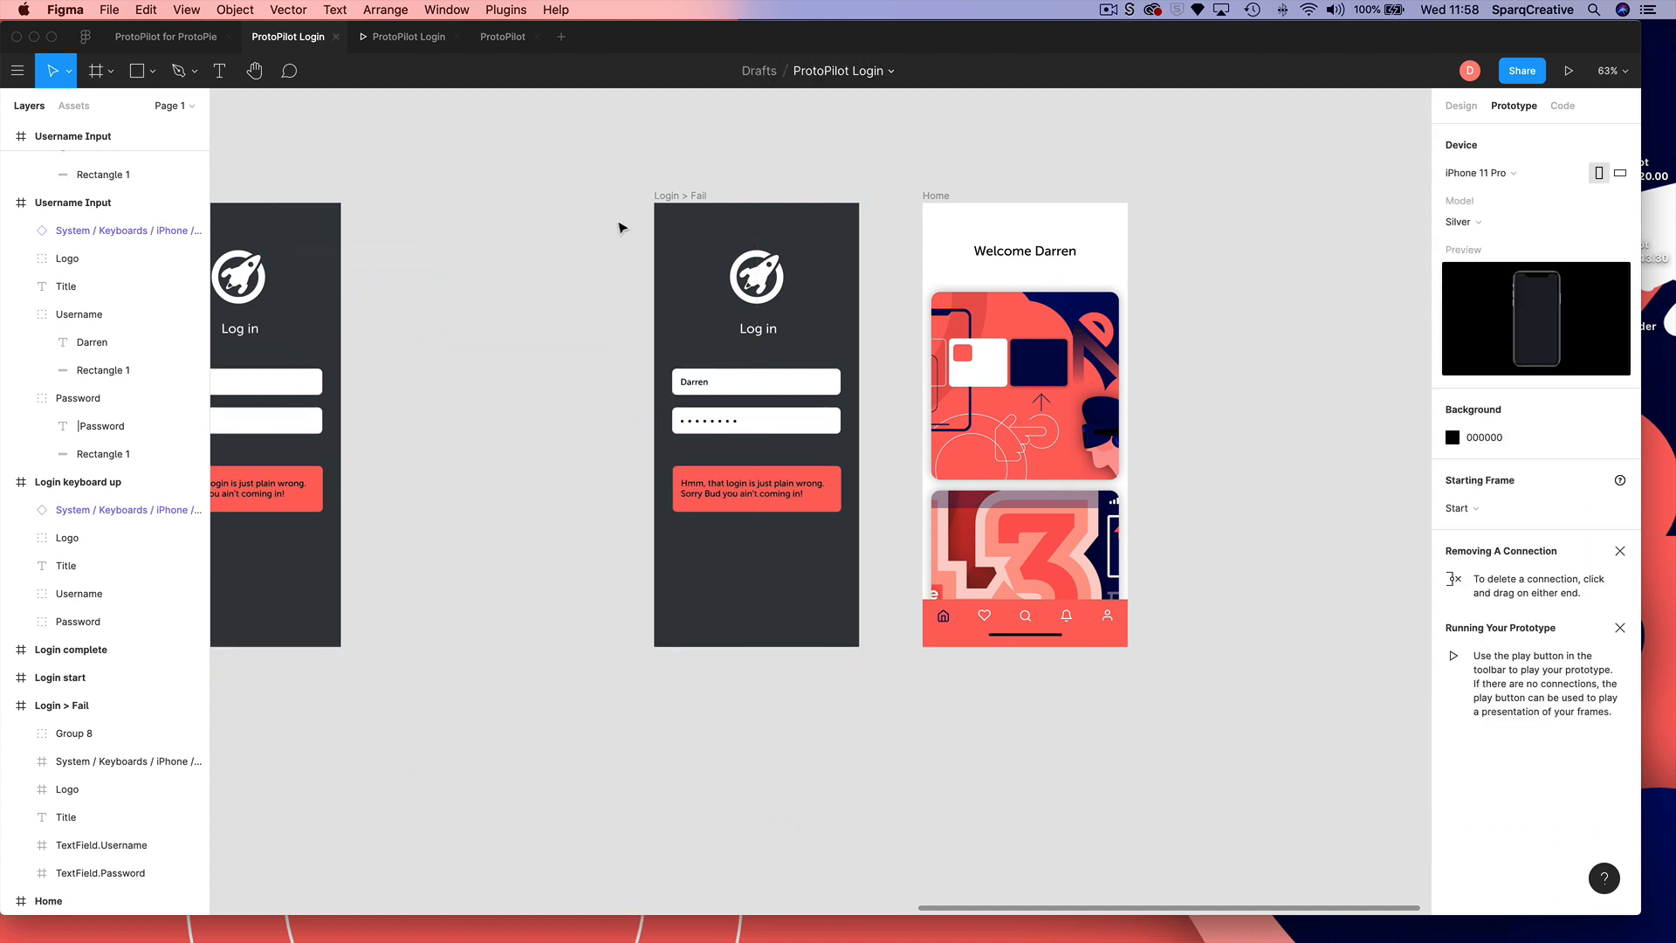
{"action": "left_click", "coordinate": [676, 196]}
{"action": "key", "text": "Delete"}
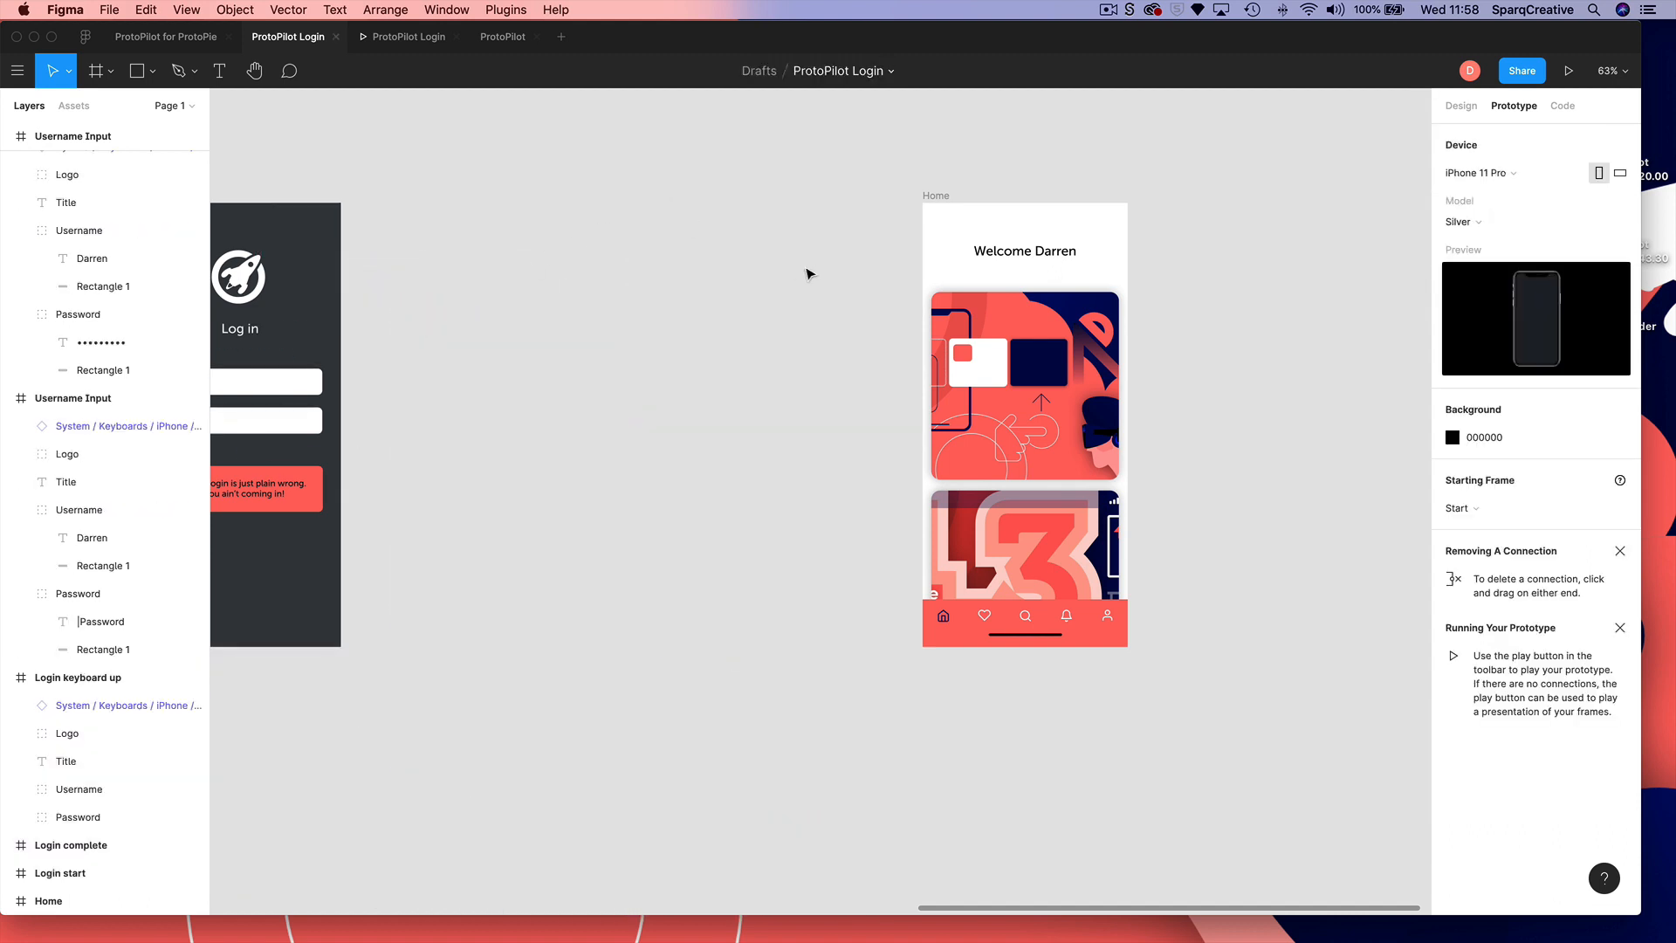
- Link the Password field in the first error message frame to the duplicated frame, using On Tap, Navigate To and Smart Animate
{"action": "scroll", "coordinate": [777, 275], "scroll_direction": "left", "scroll_amount": 10}
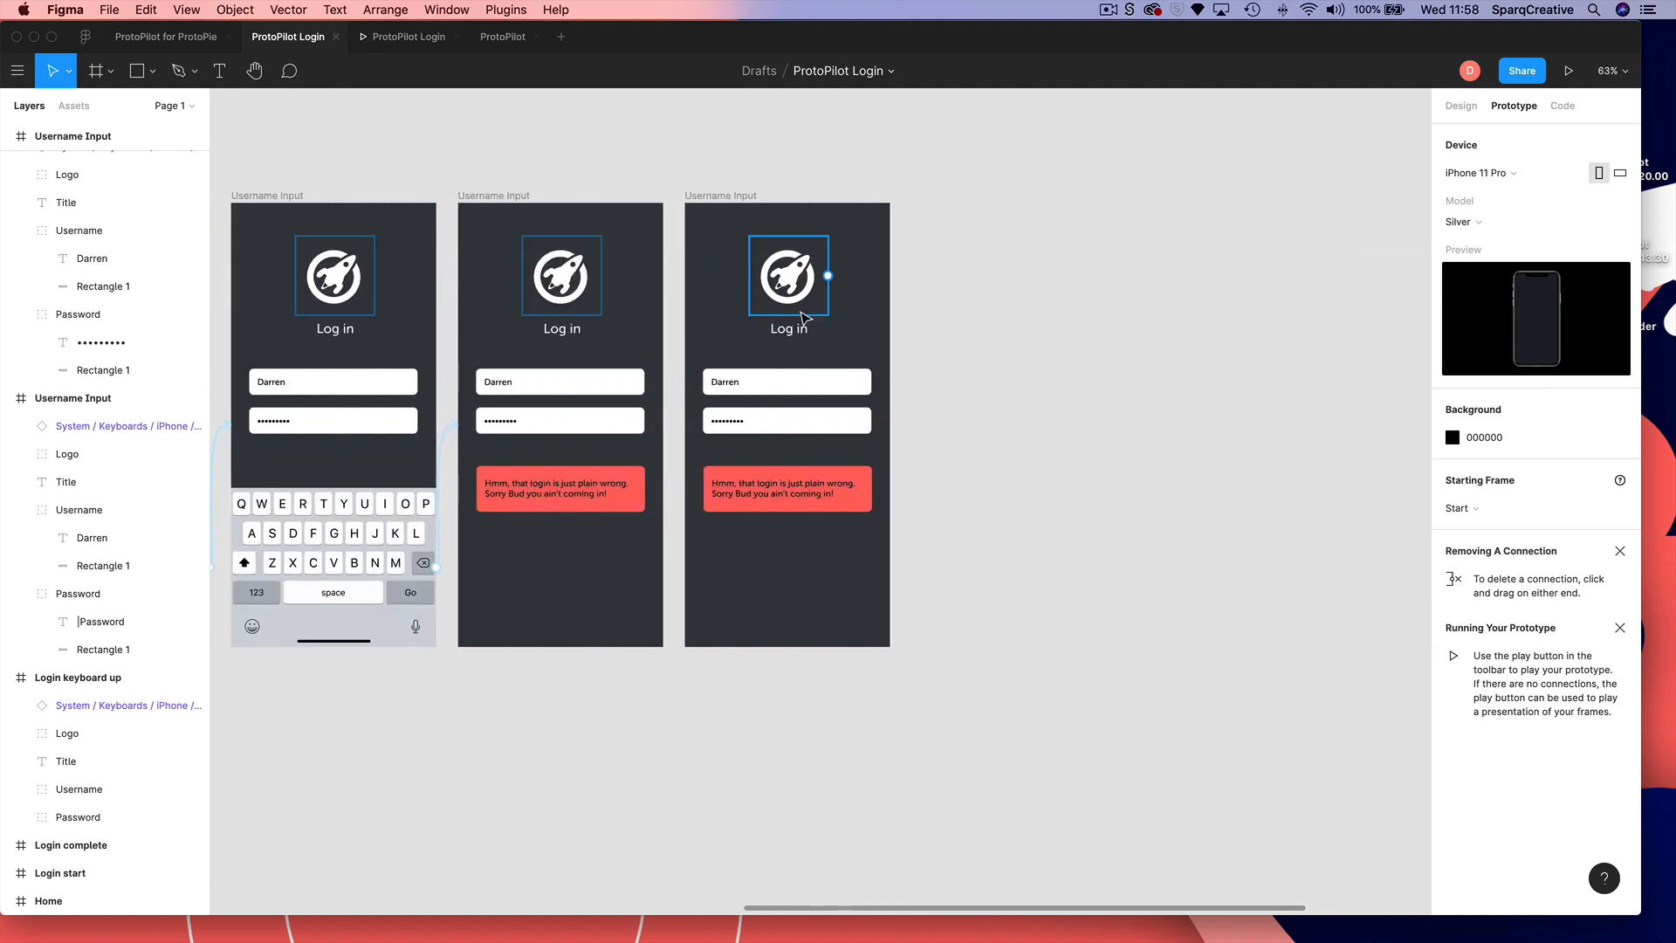
{"action": "scroll", "coordinate": [645, 436], "scroll_direction": "left", "scroll_amount": 3}
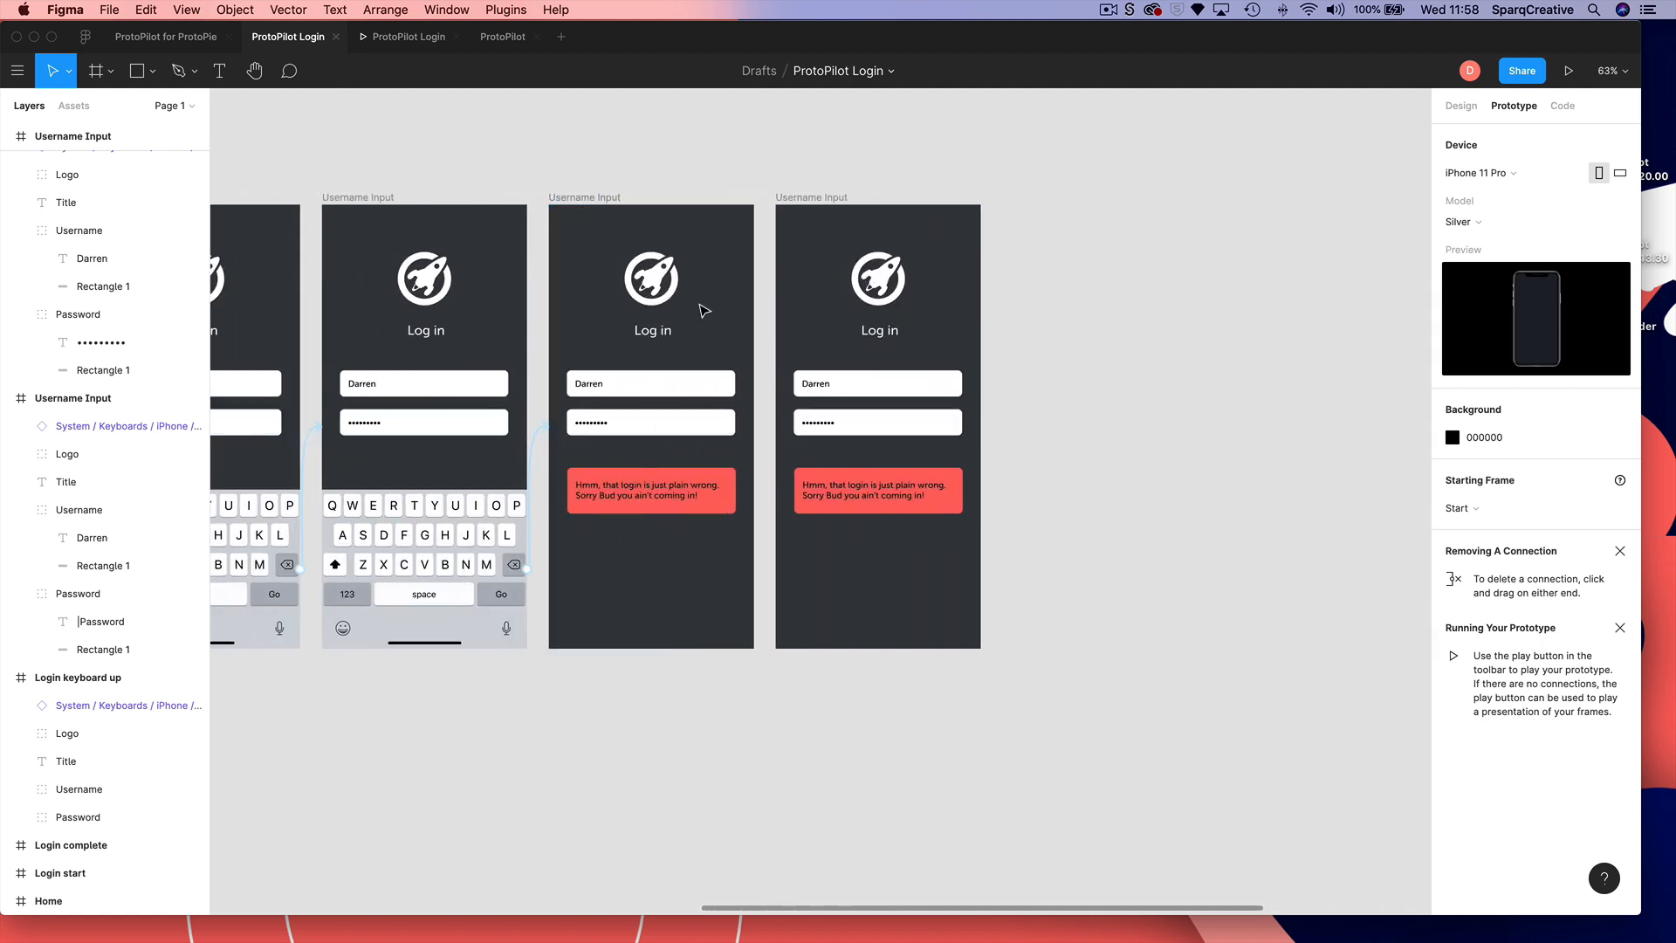
{"action": "scroll", "coordinate": [699, 312], "scroll_direction": "left", "scroll_amount": 3}
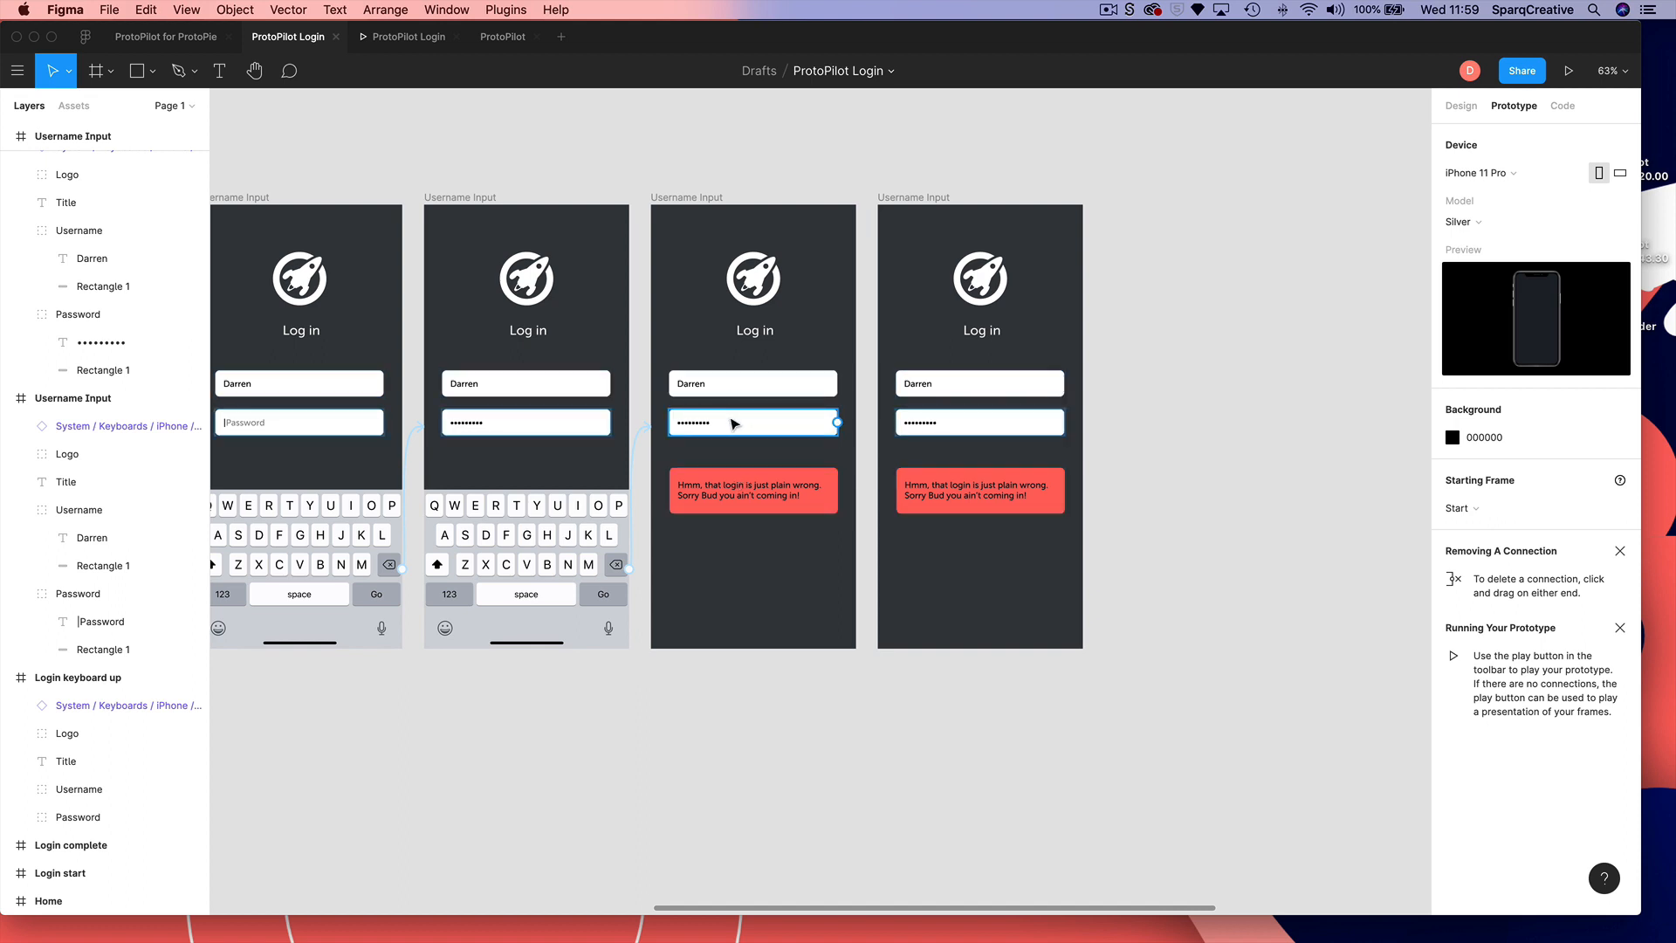
{"action": "scroll", "coordinate": [790, 579], "scroll_direction": "right", "scroll_amount": 3}
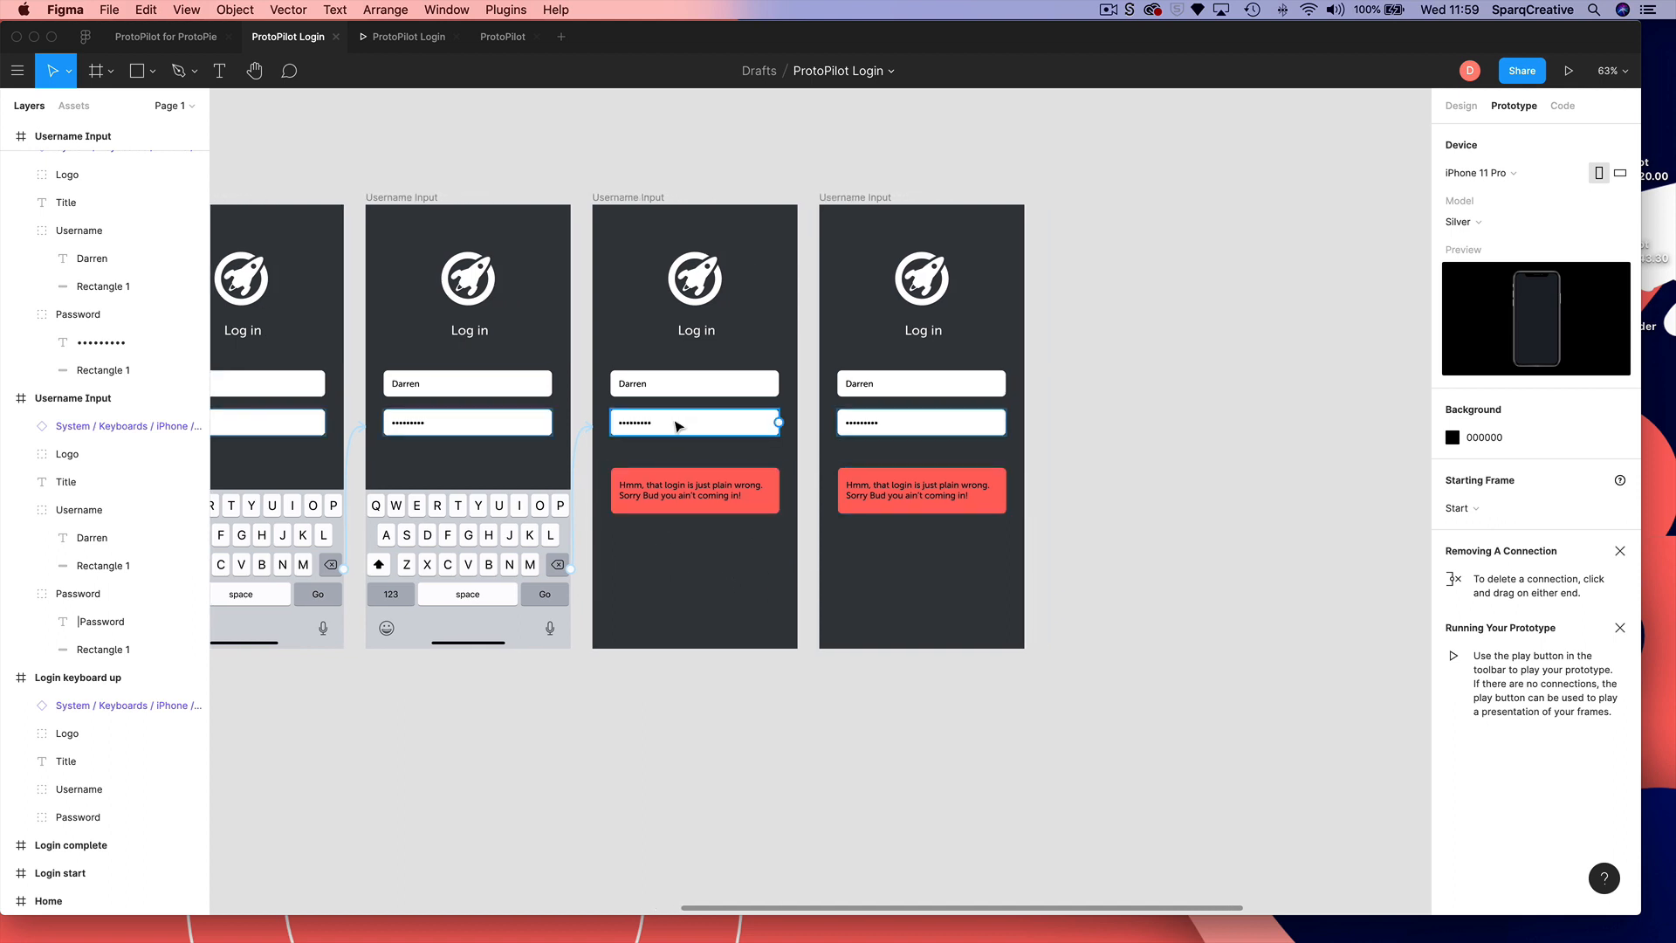
{"action": "scroll", "coordinate": [677, 426], "scroll_direction": "up", "scroll_amount": 1}
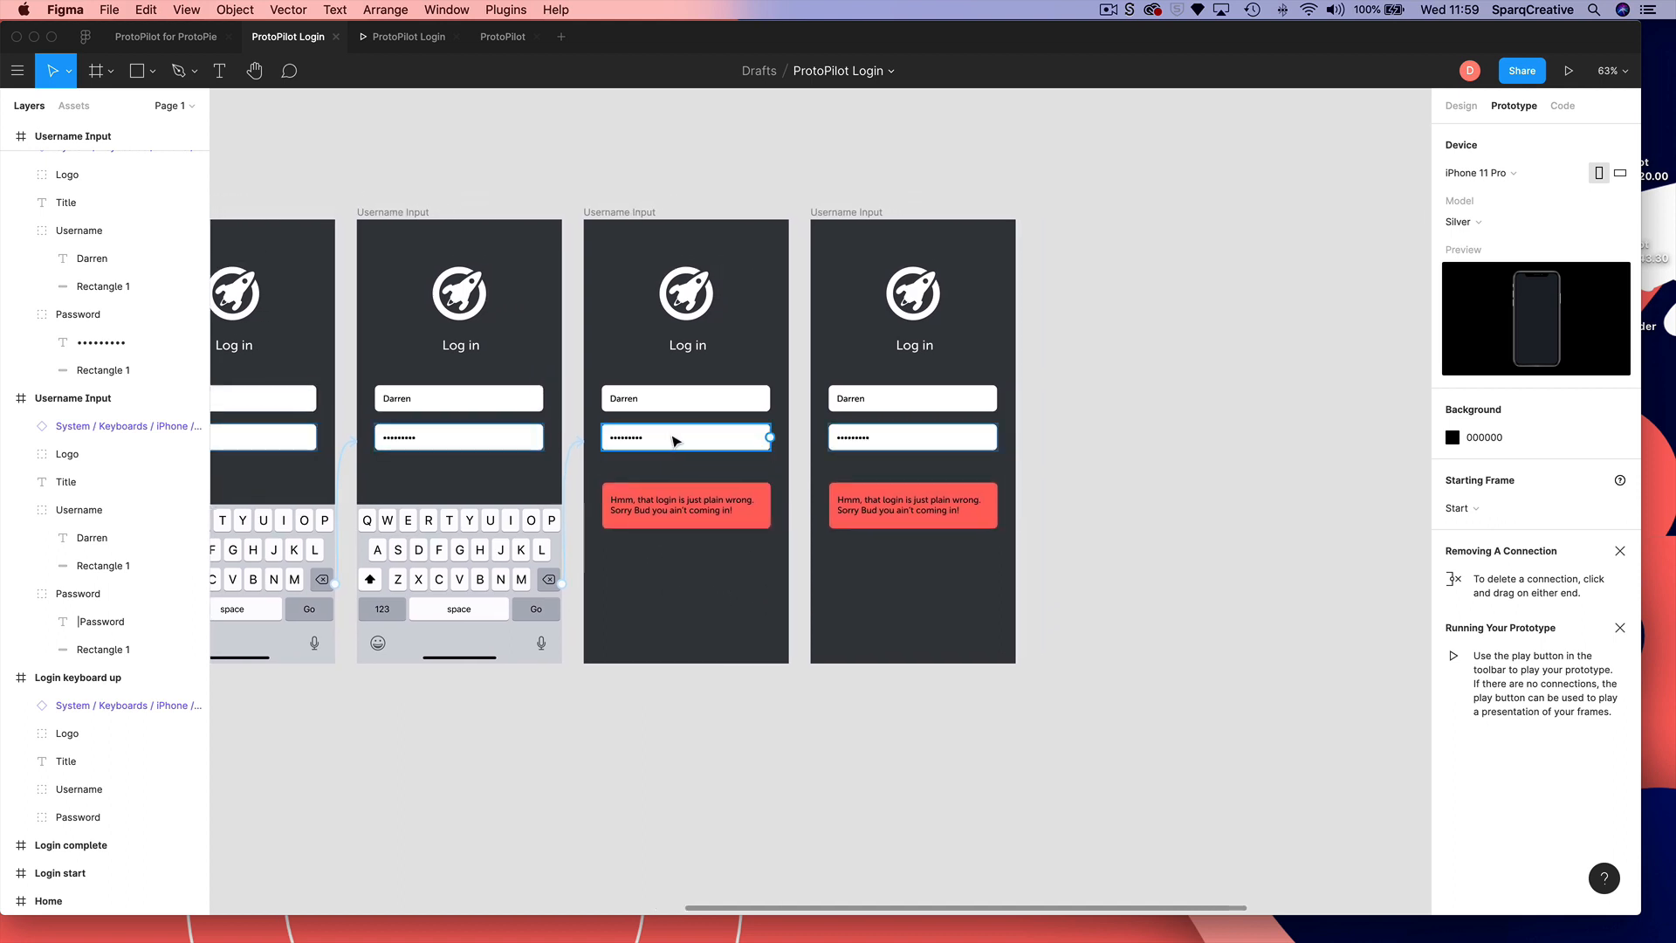
{"action": "left_click", "coordinate": [676, 441]}
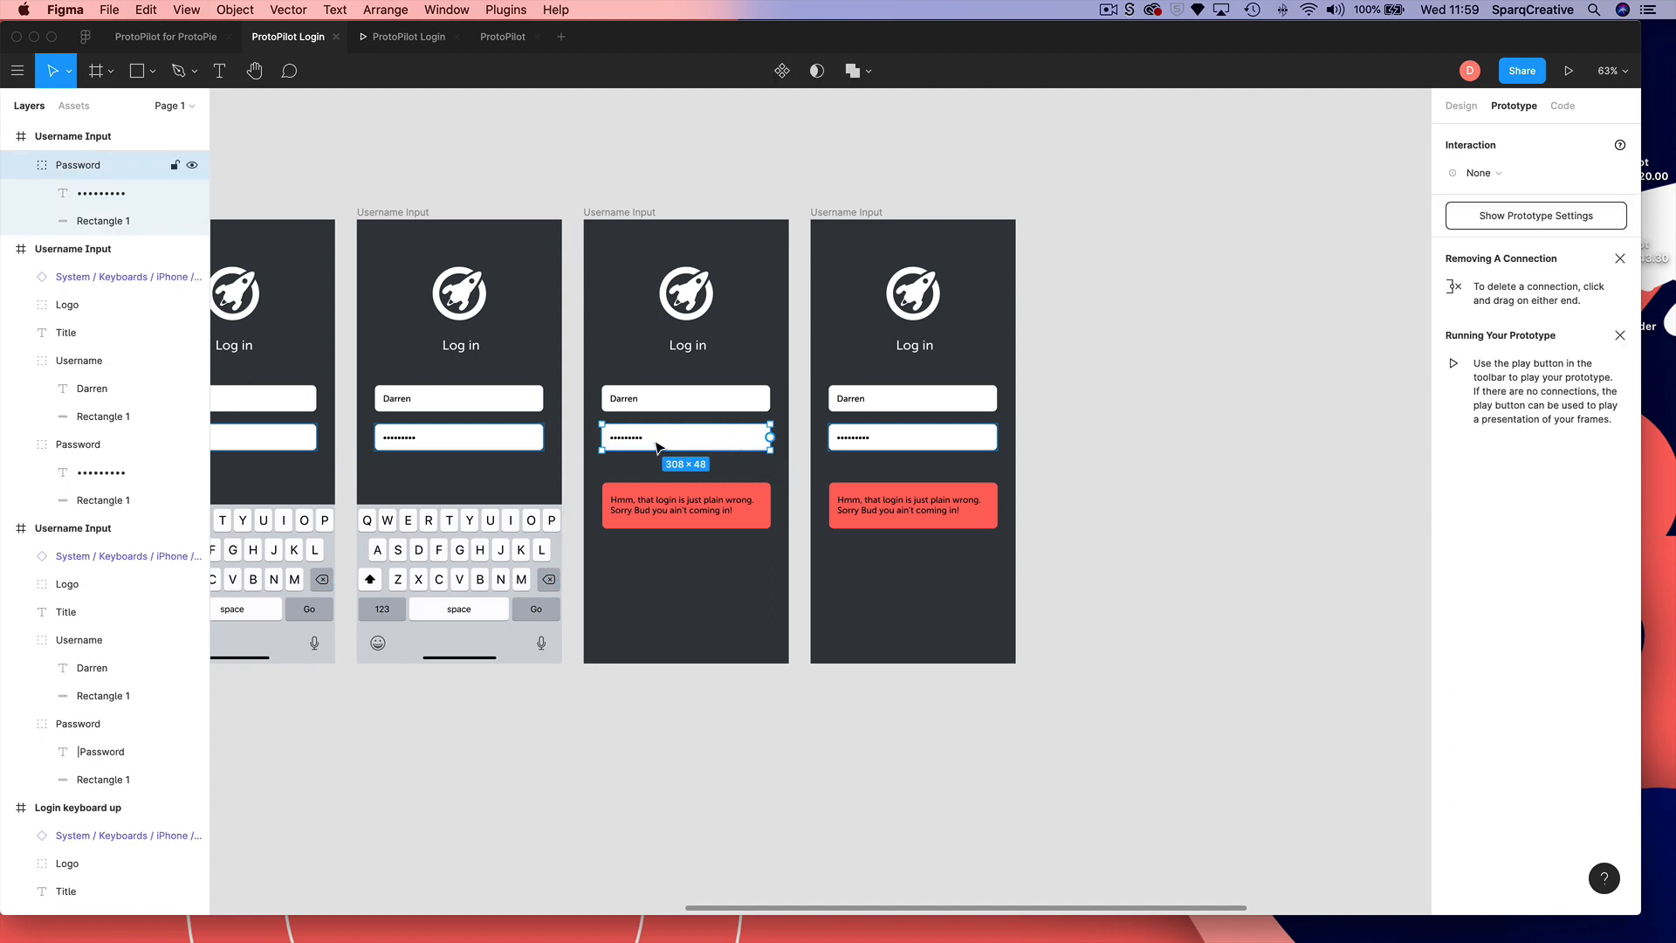
{"action": "left_click_drag", "start_coordinate": [770, 437], "coordinate": [840, 458]}
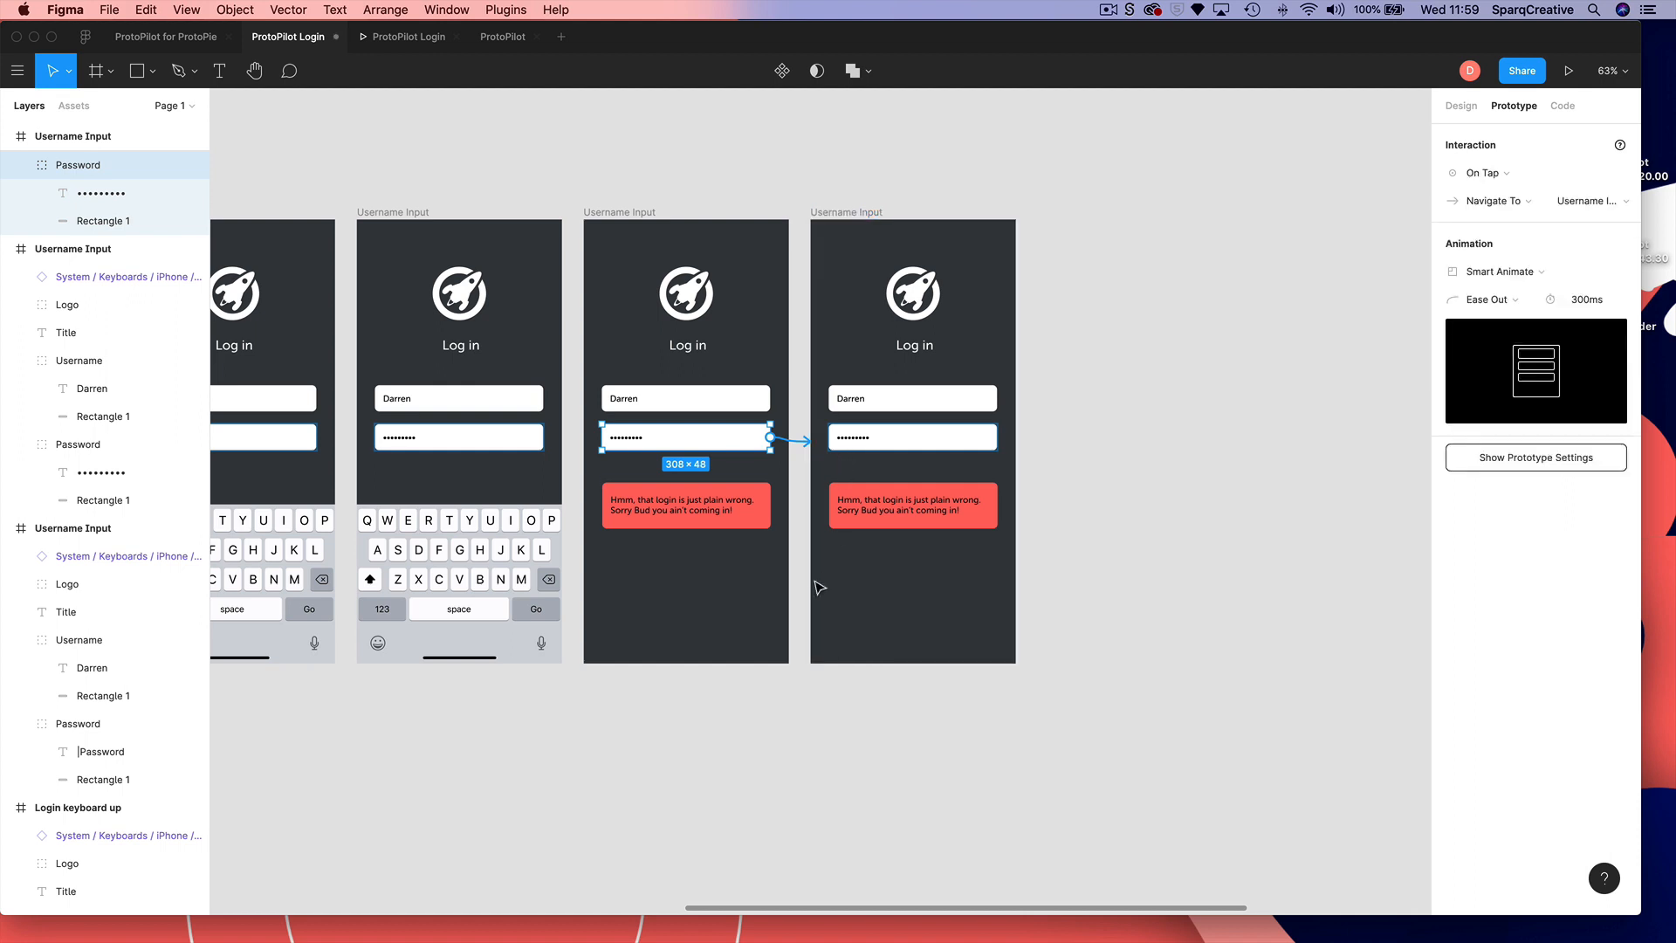
- Raise the hidden keyboard in the duplicated error frame so it sits flush with the frame's bottom edge
{"action": "scroll", "coordinate": [968, 666], "scroll_direction": "down", "scroll_amount": 1}
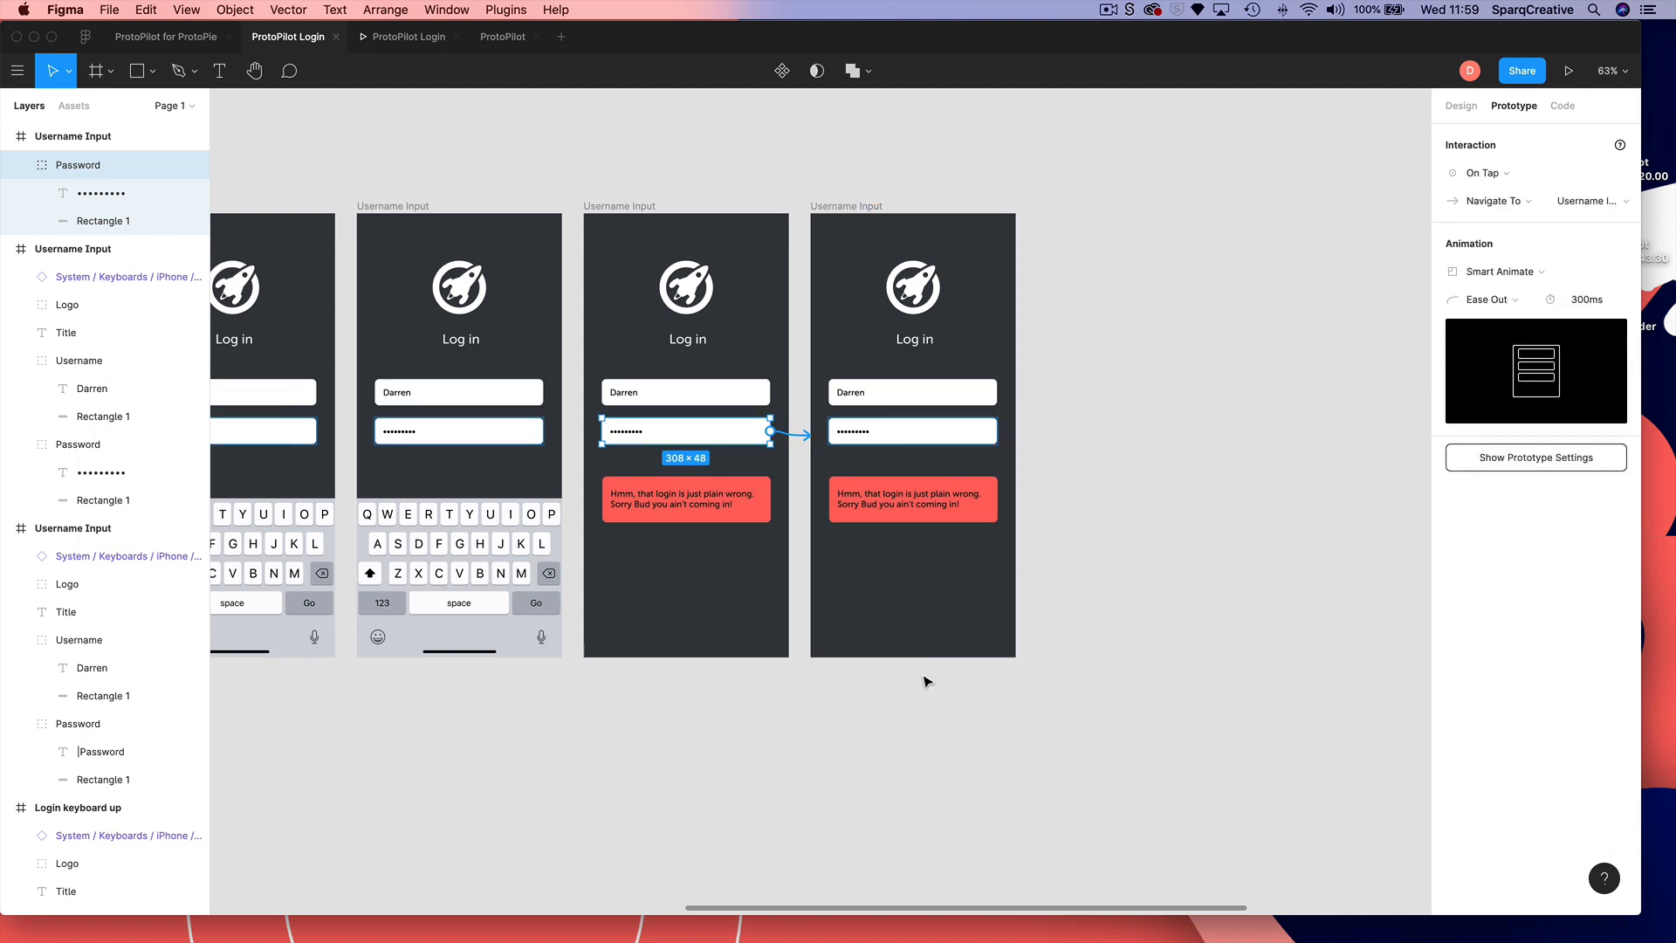
{"action": "left_click_drag", "start_coordinate": [913, 661], "coordinate": [900, 502]}
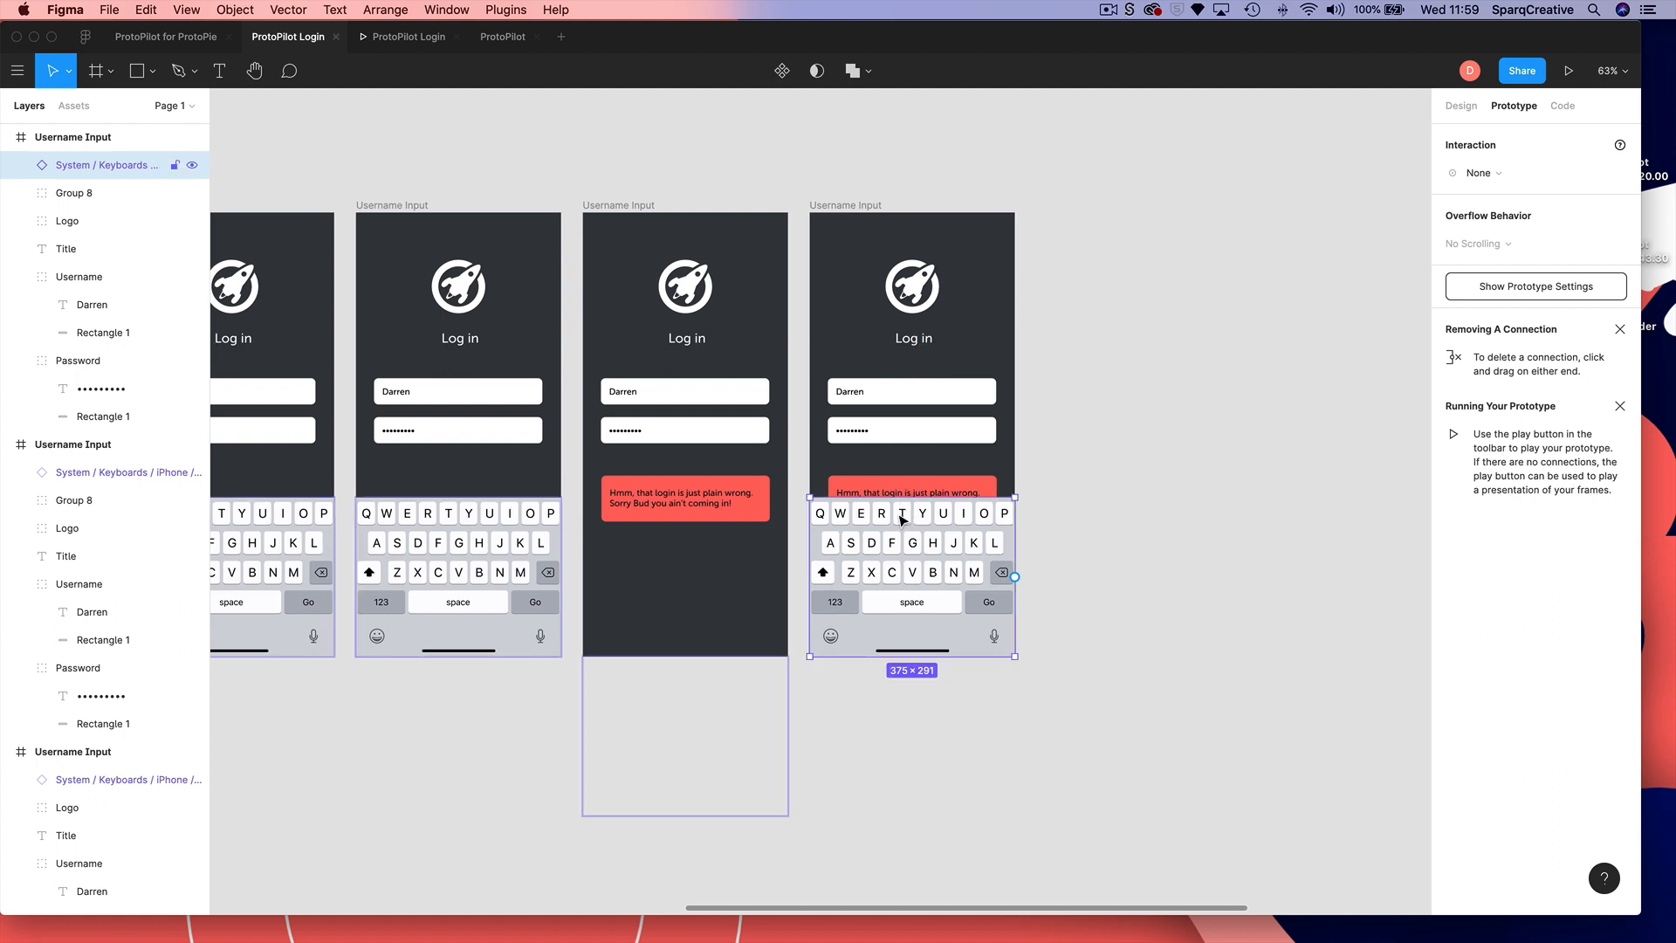
- Examine the interaction settings of the first error frame, its Password field link, and the Password field in the raised-keyboard frame
{"action": "left_click", "coordinate": [623, 210]}
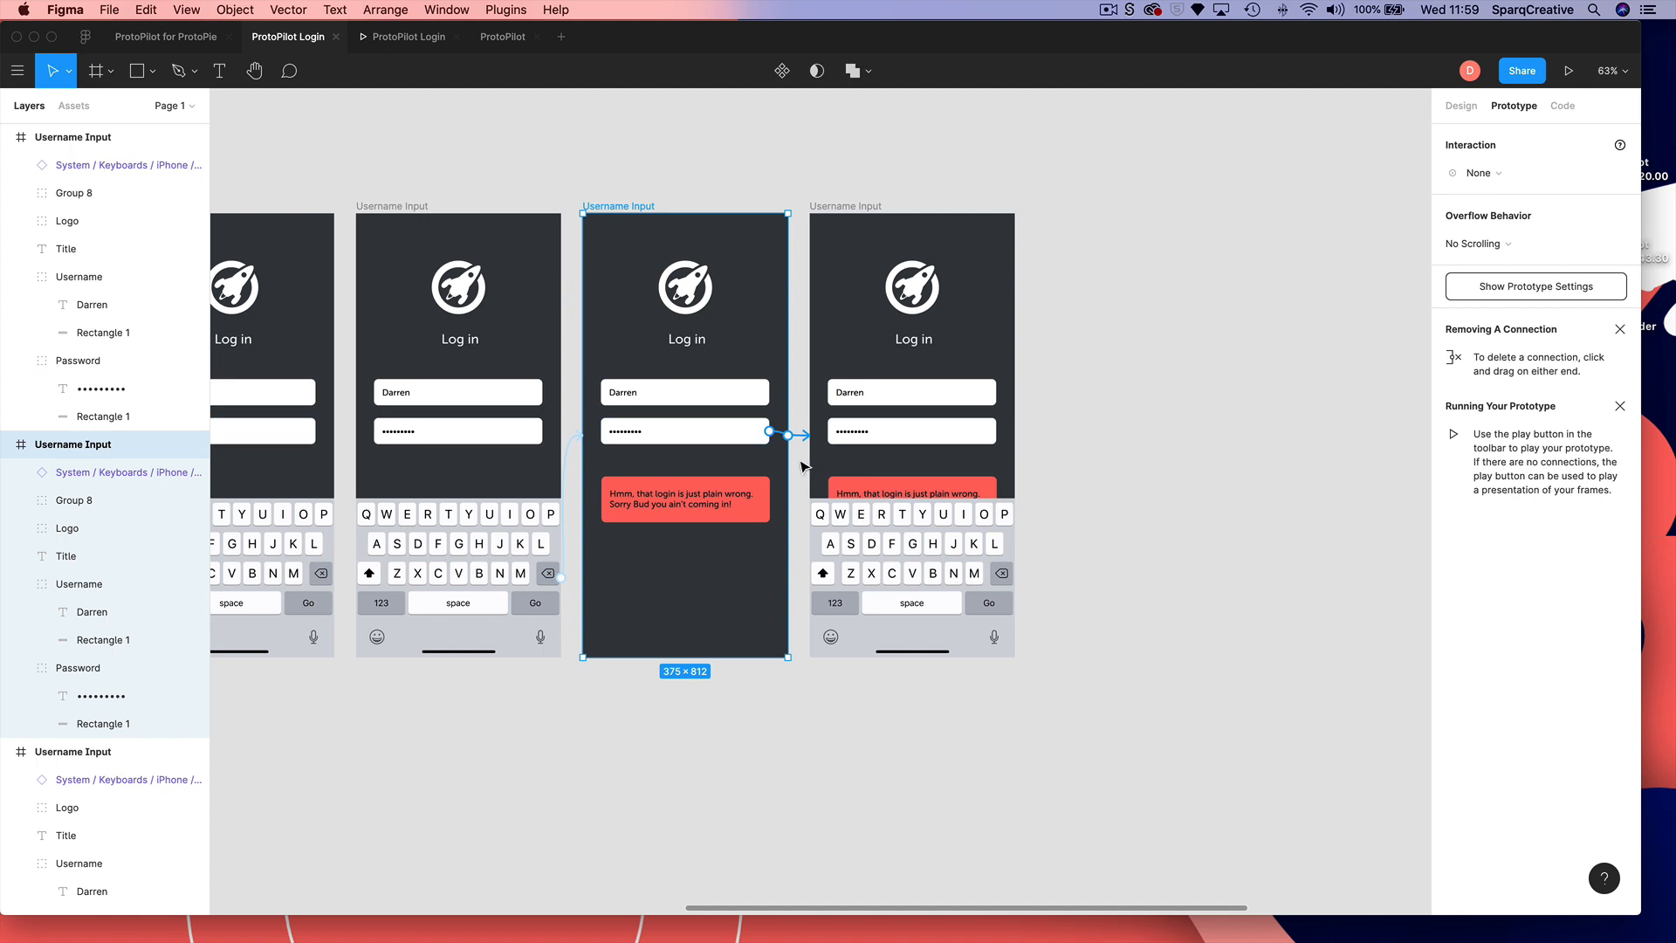
{"action": "left_click", "coordinate": [1474, 175]}
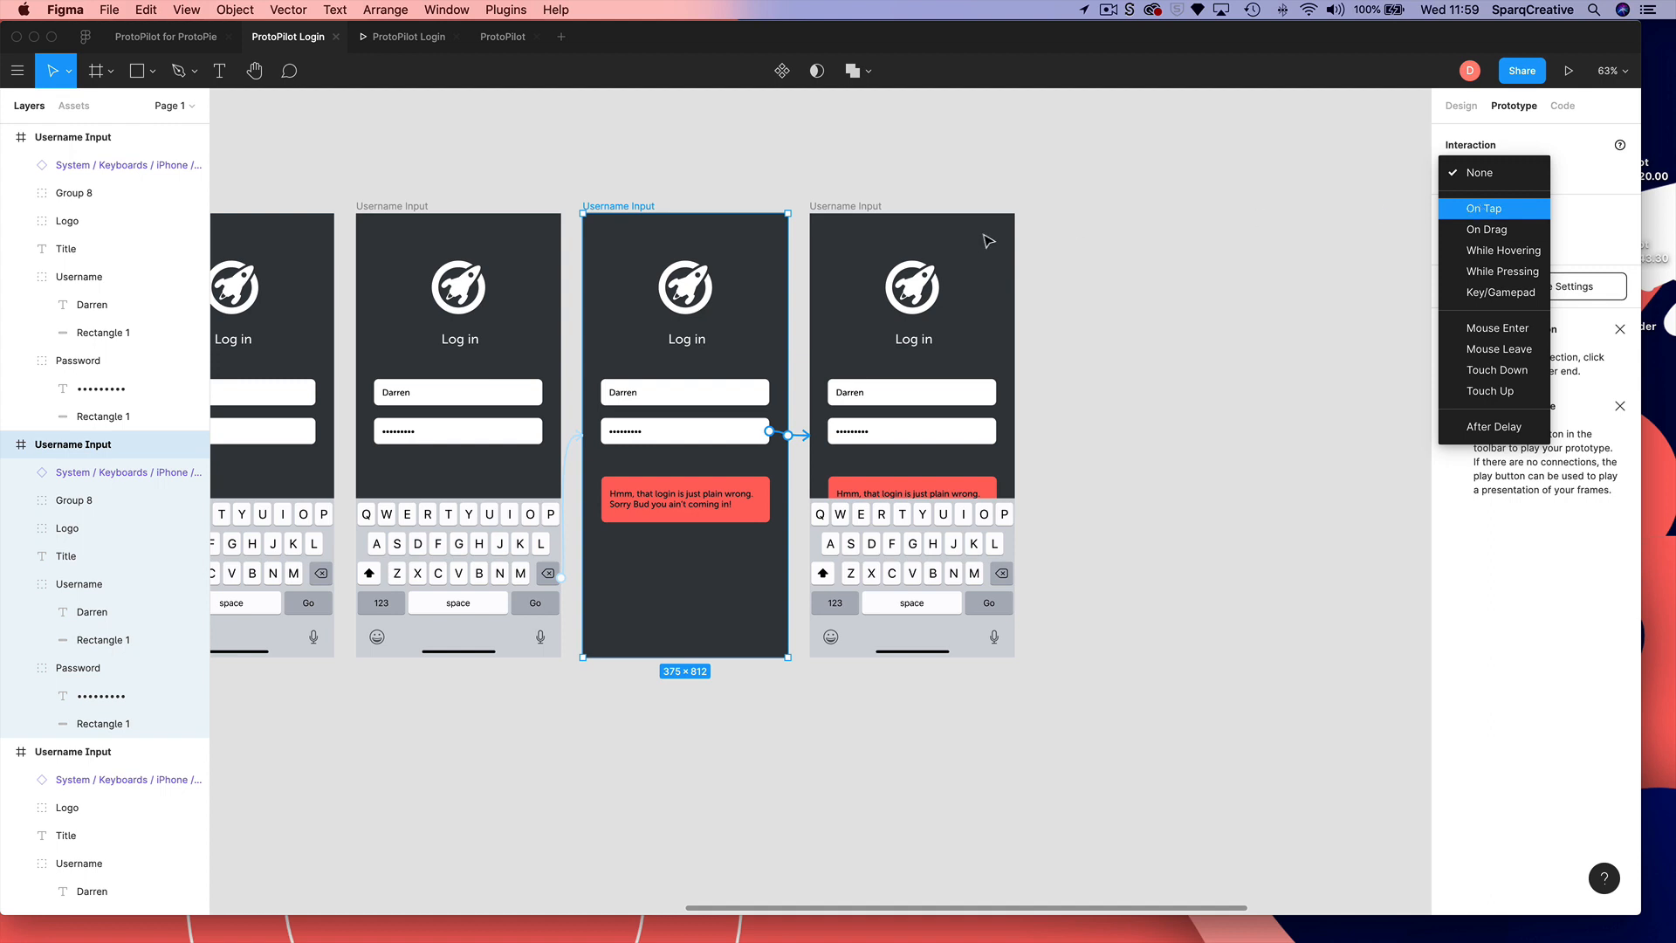
{"action": "left_click", "coordinate": [1122, 247]}
{"action": "left_click", "coordinate": [743, 437]}
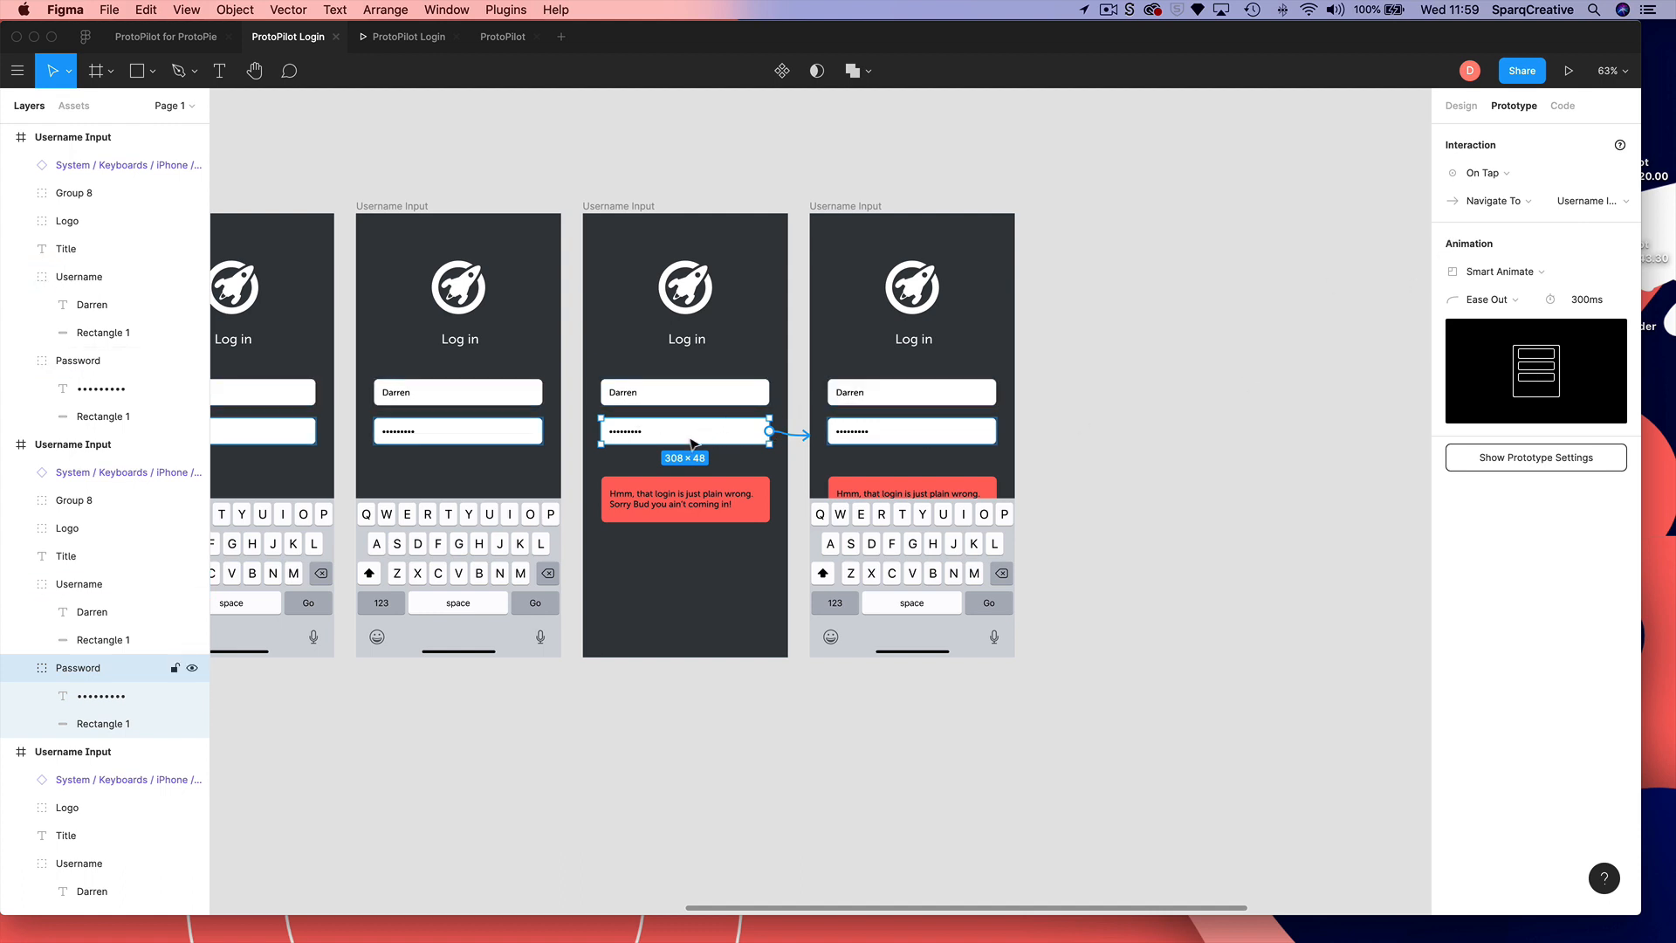
{"action": "left_click", "coordinate": [790, 384]}
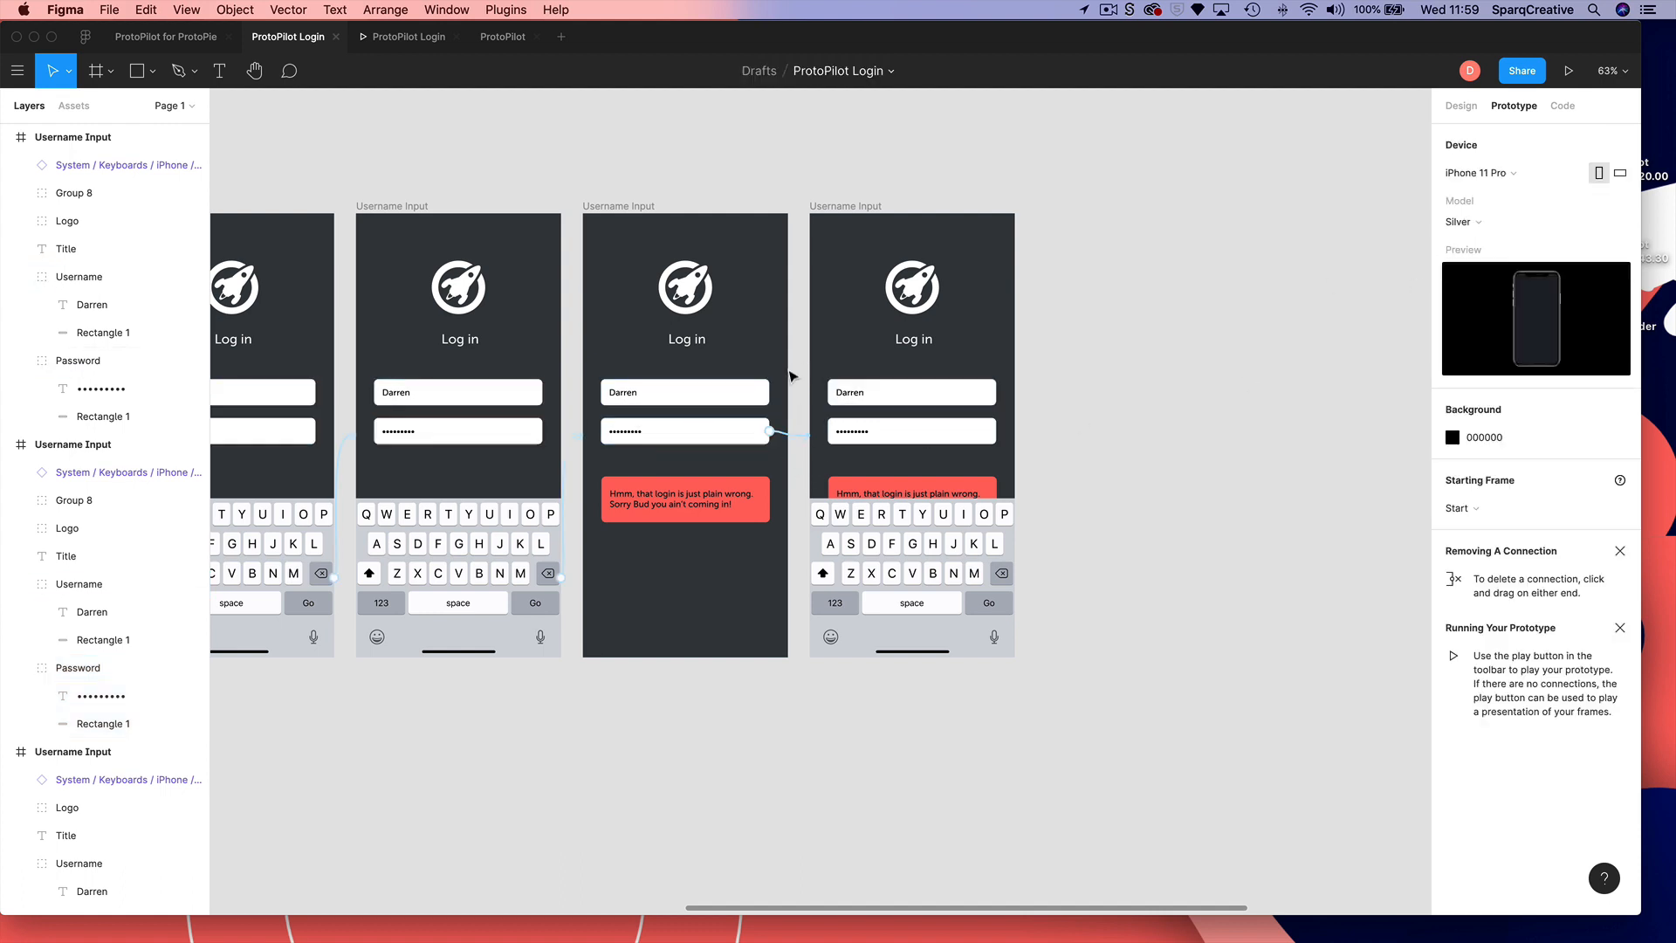
{"action": "left_click", "coordinate": [625, 205]}
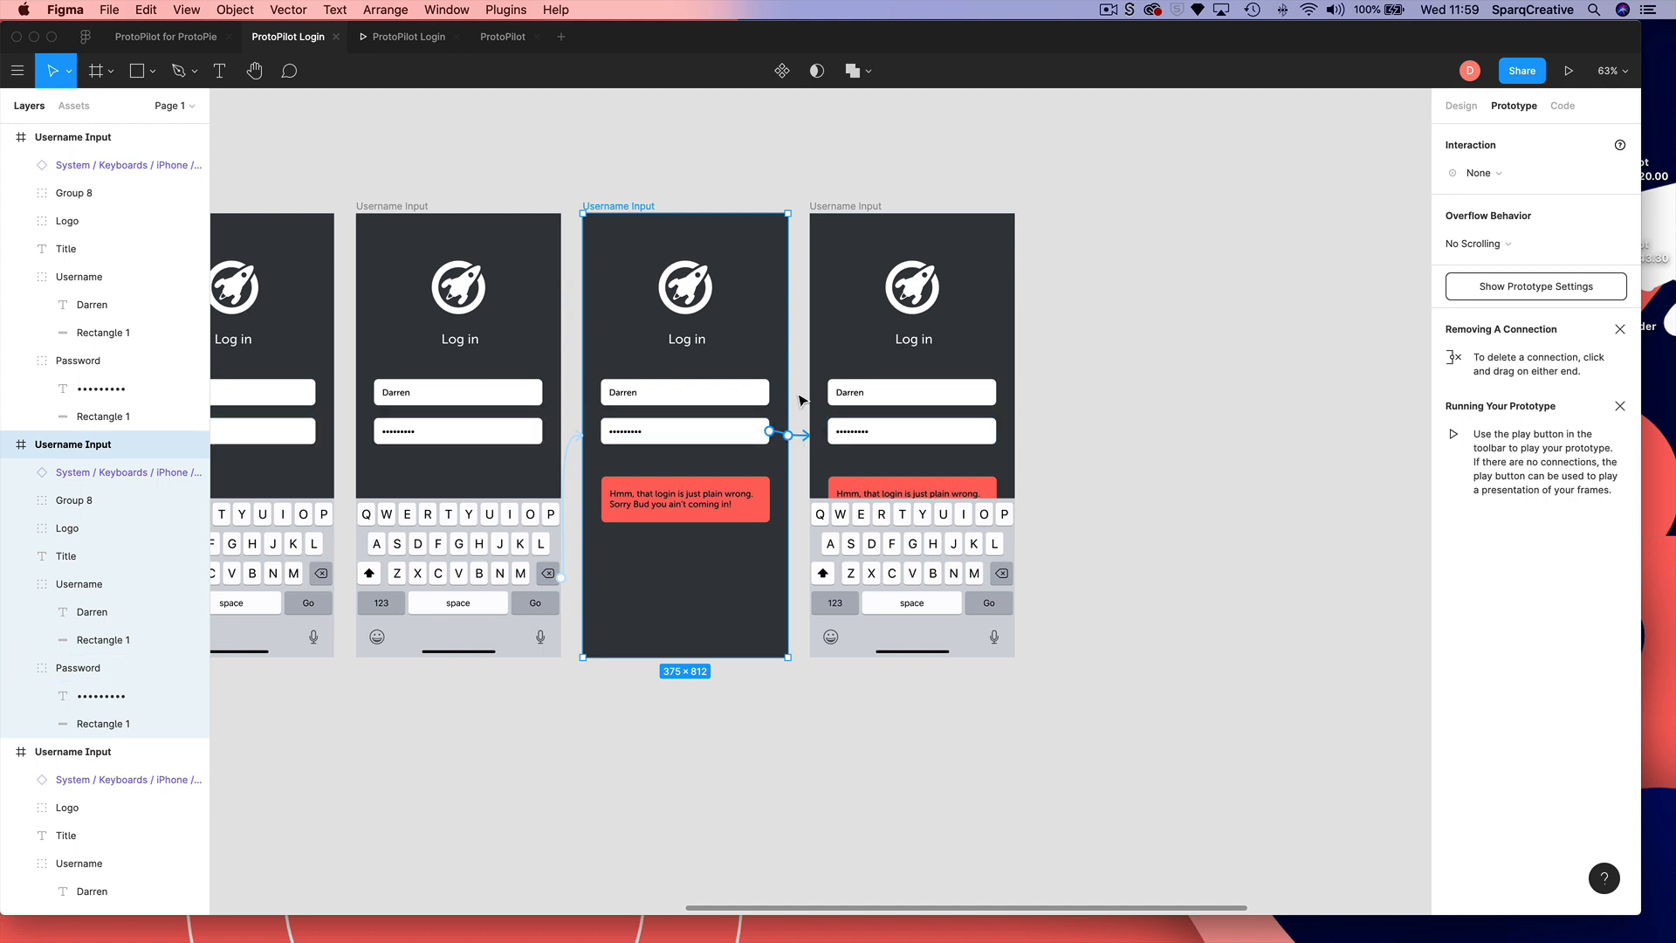
{"action": "left_click", "coordinate": [799, 397]}
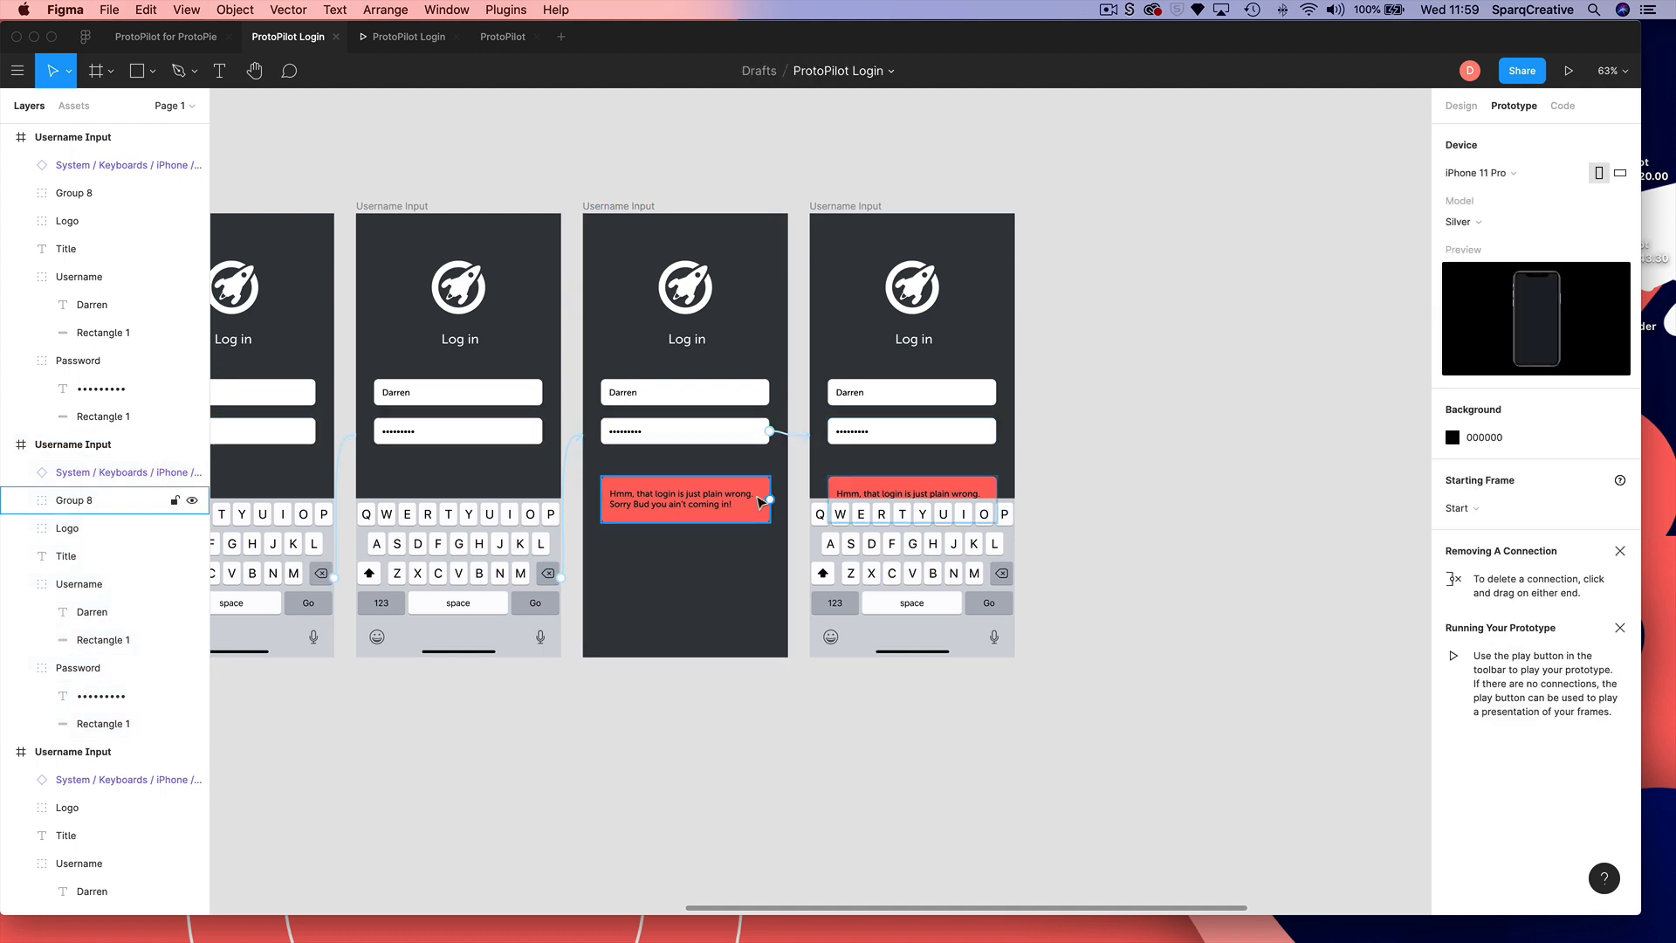
{"action": "left_click", "coordinate": [772, 436]}
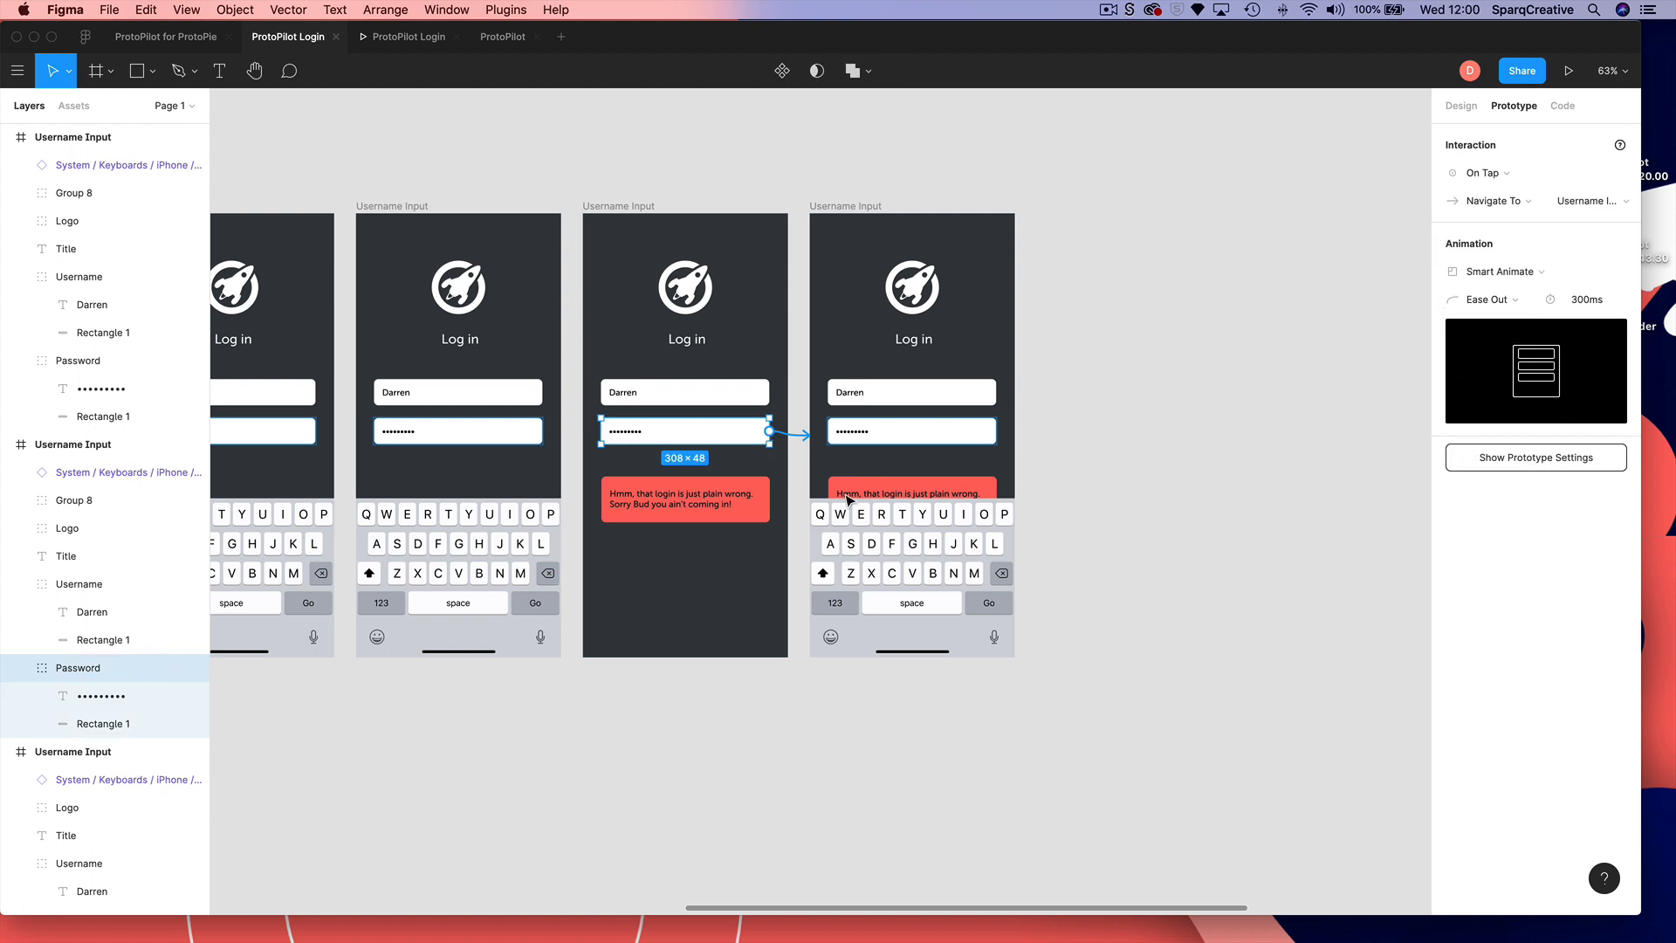
{"action": "left_click", "coordinate": [867, 431]}
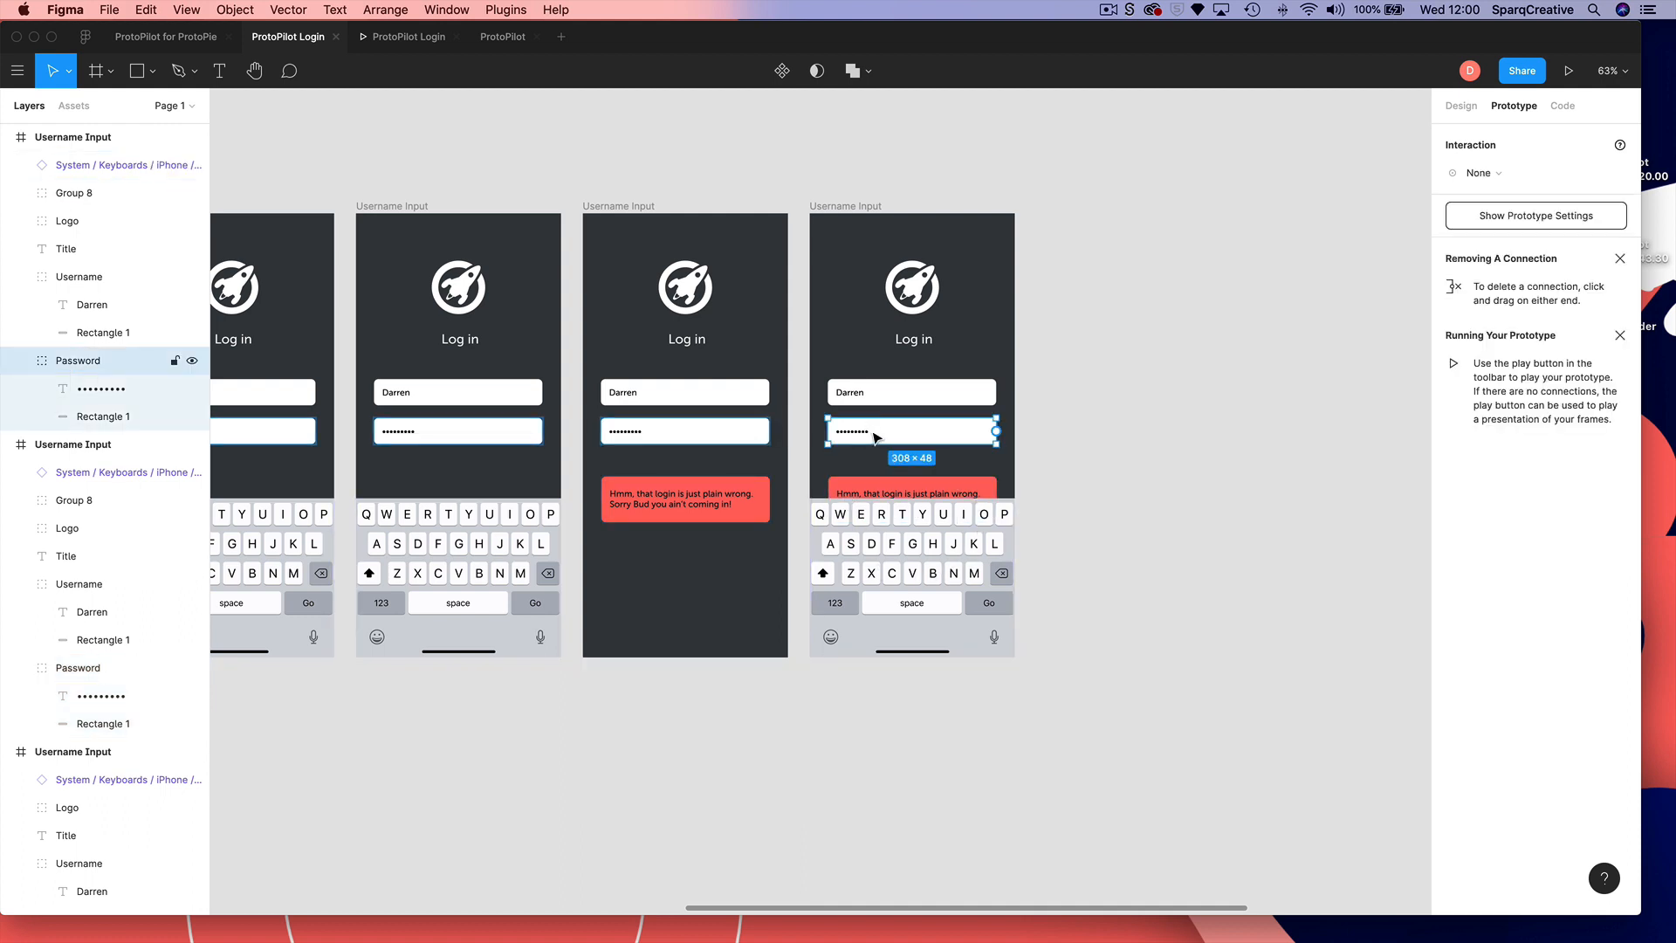
{"action": "double_click", "coordinate": [874, 434]}
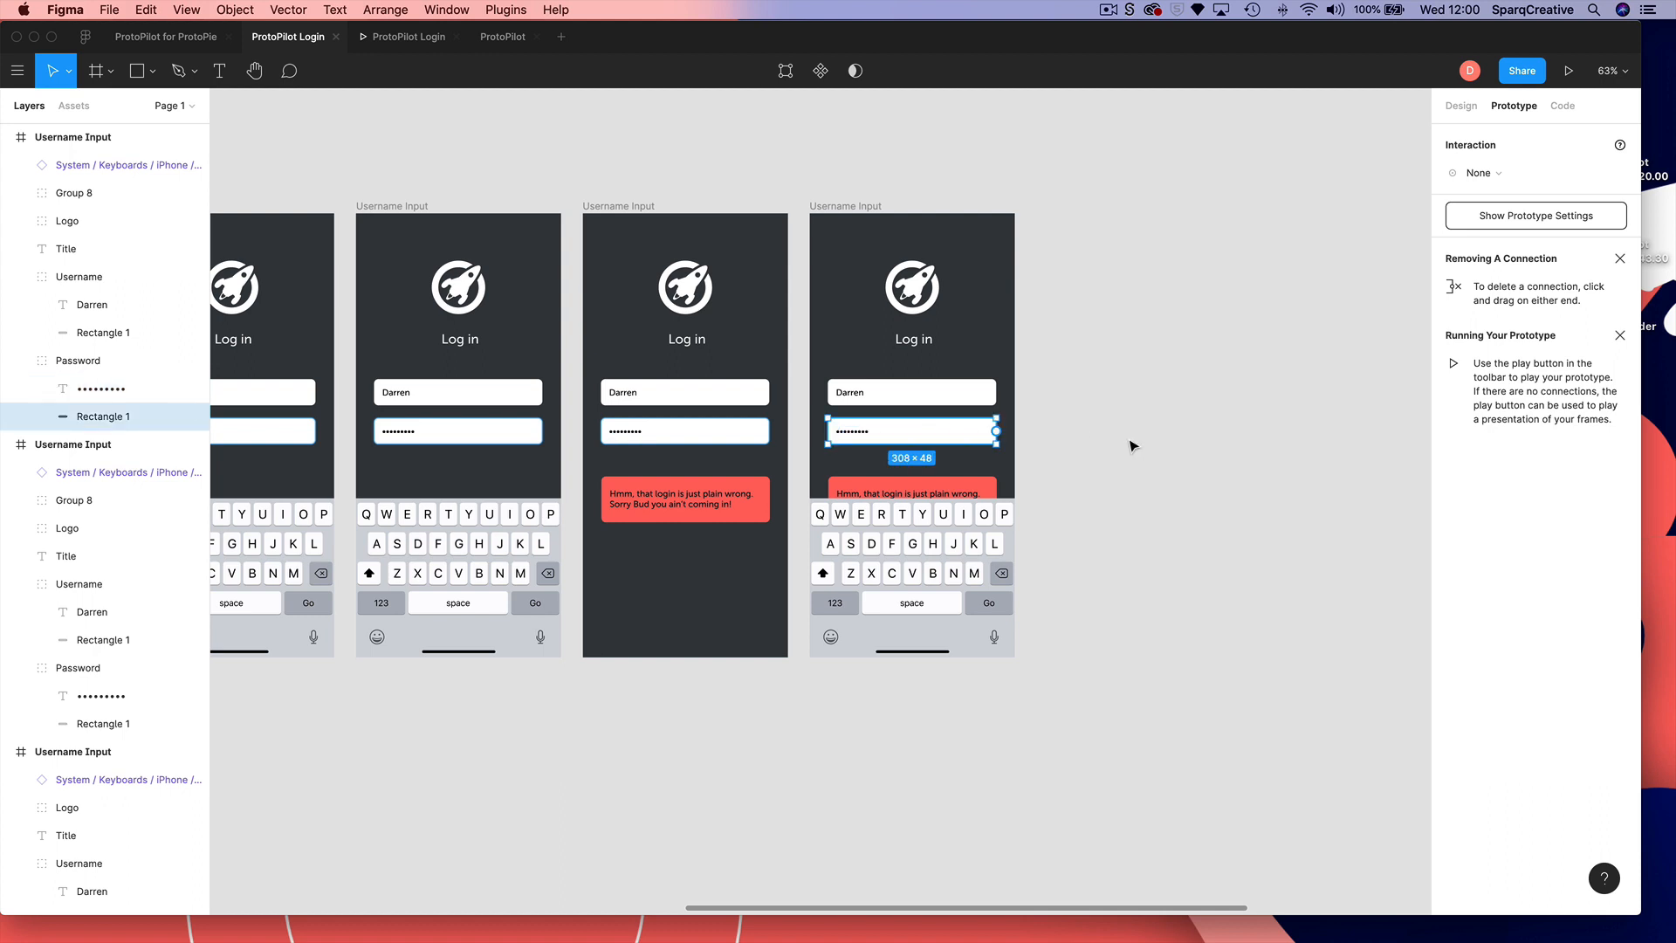
- Duplicate the last Username Input frame, which has the error message and raised keyboard
{"action": "left_click", "coordinate": [845, 208]}
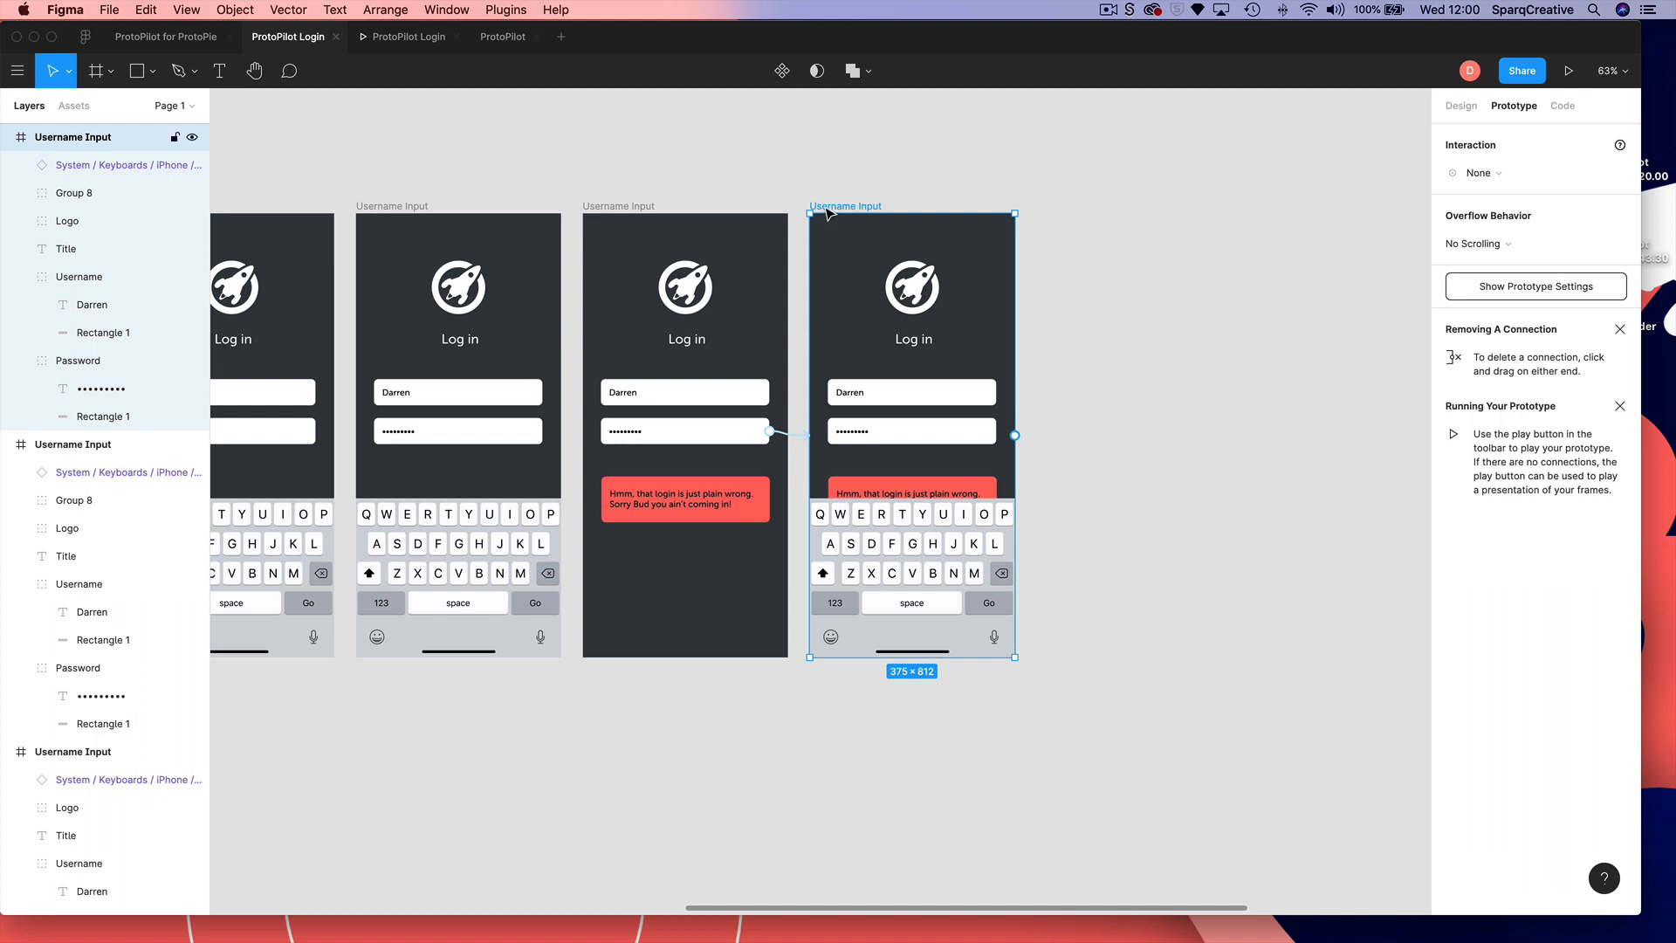
{"action": "left_click", "coordinate": [850, 183]}
{"action": "left_click", "coordinate": [829, 208]}
{"action": "key", "text": "super+d"}
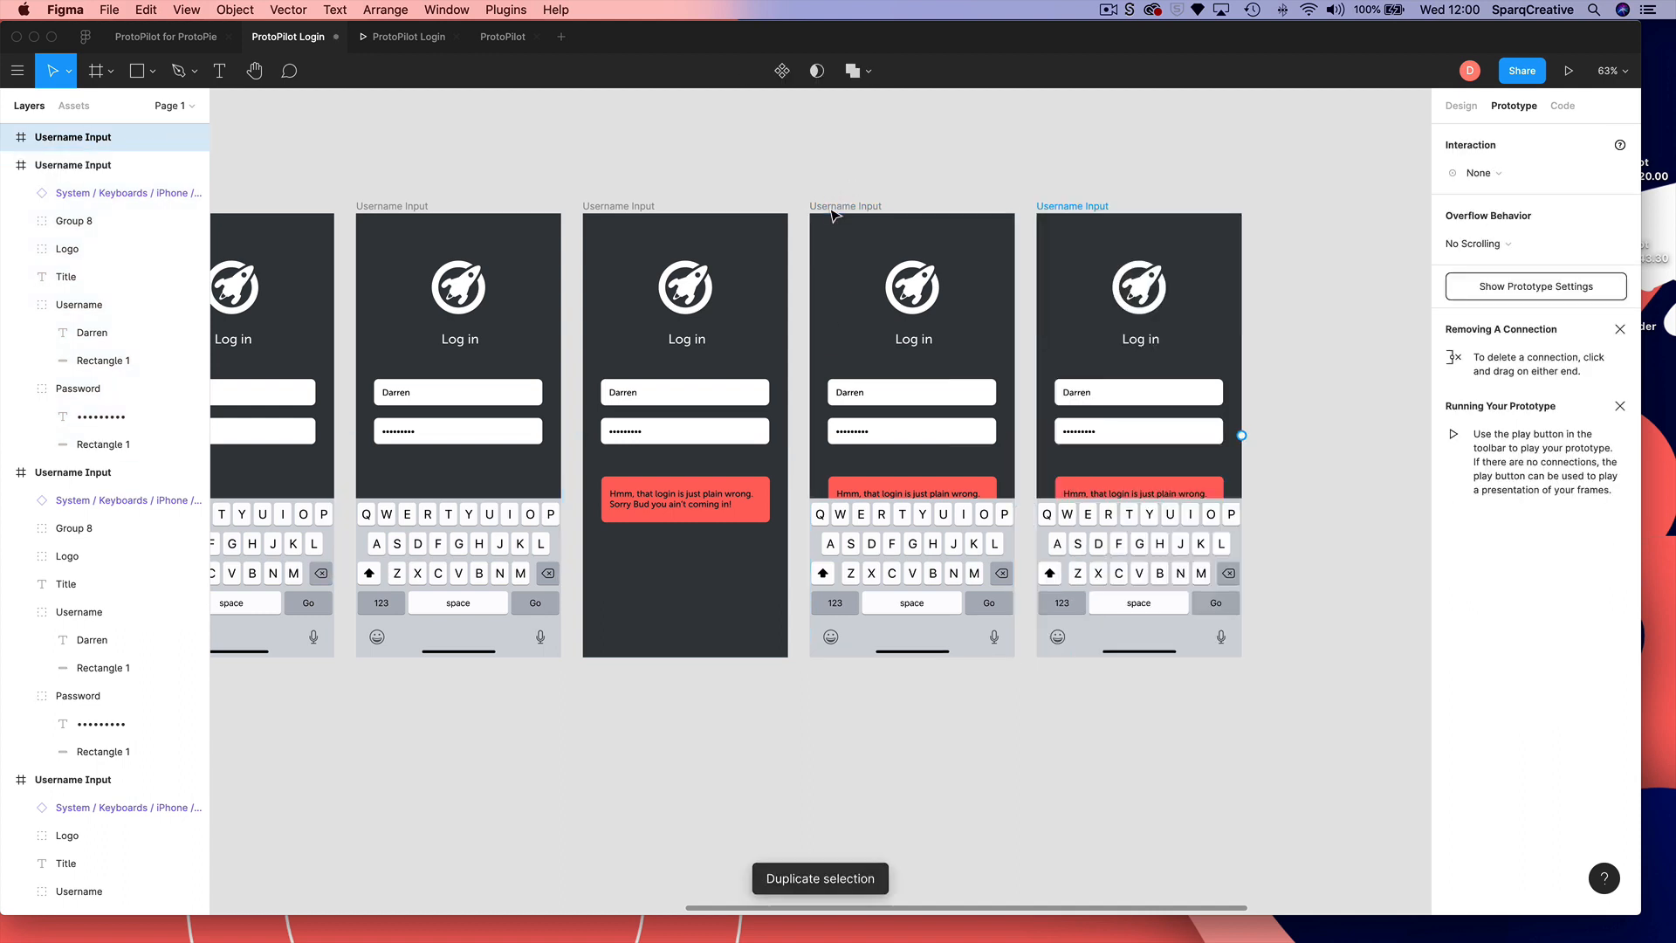
{"action": "scroll", "coordinate": [1316, 537], "scroll_direction": "right", "scroll_amount": 2}
{"action": "scroll", "coordinate": [1317, 537], "scroll_direction": "right", "scroll_amount": 1}
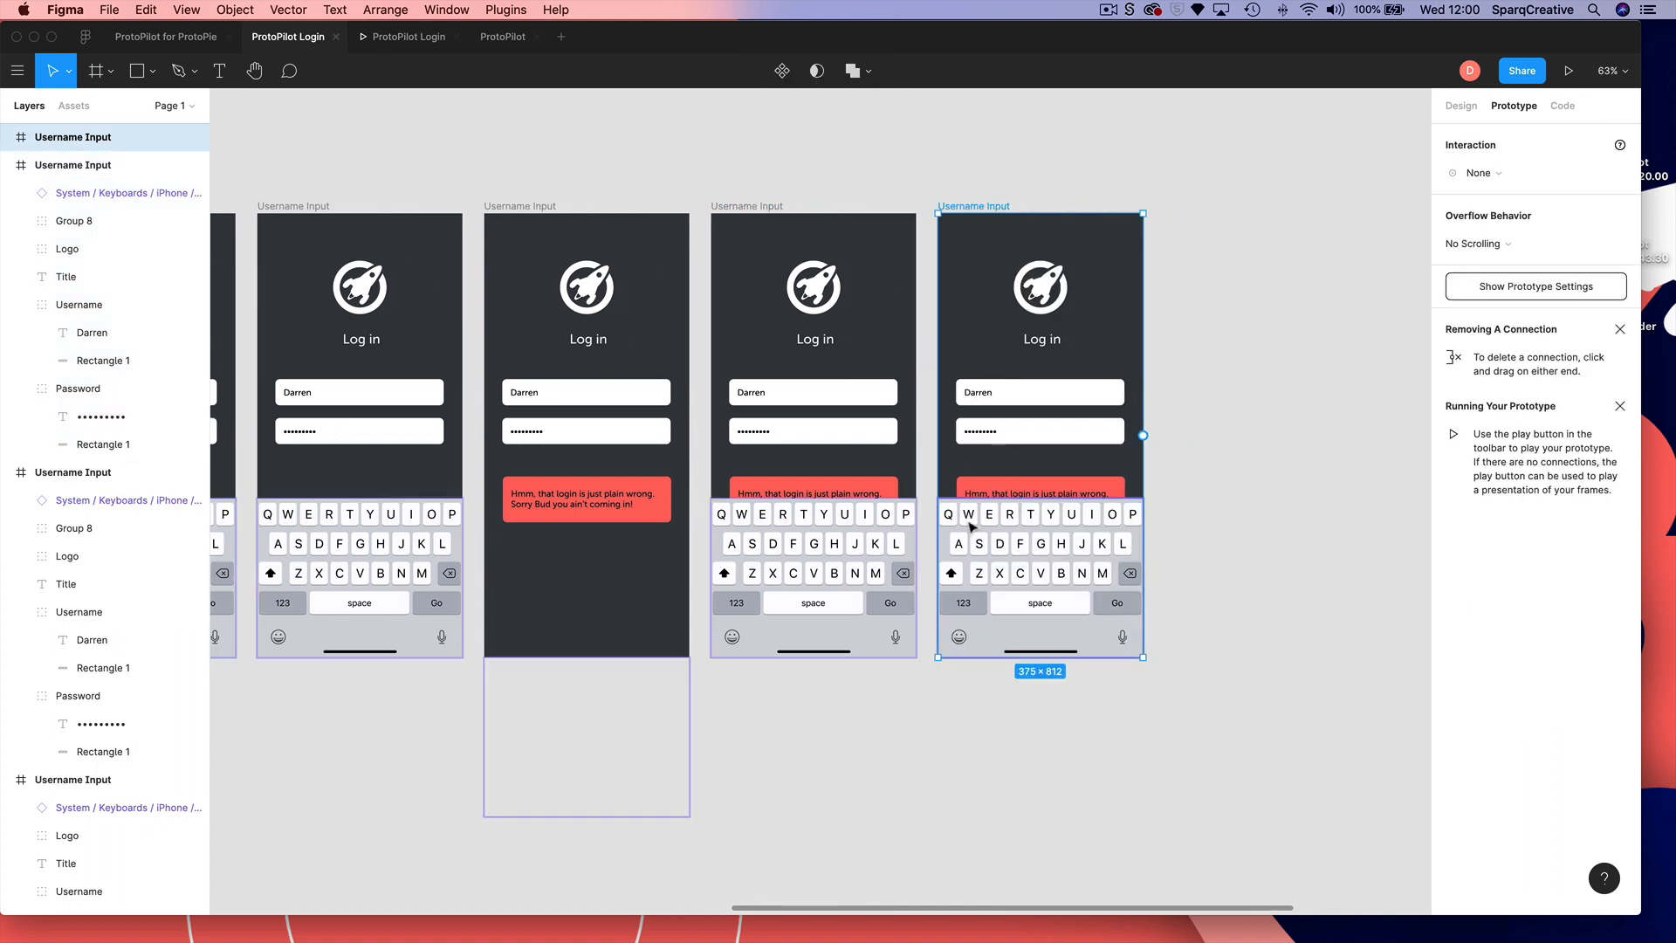
- Link the keyboard in the raised-keyboard error frame to the duplicated last frame, using On Tap, Navigate To and Smart Animate
{"action": "left_click", "coordinate": [870, 557]}
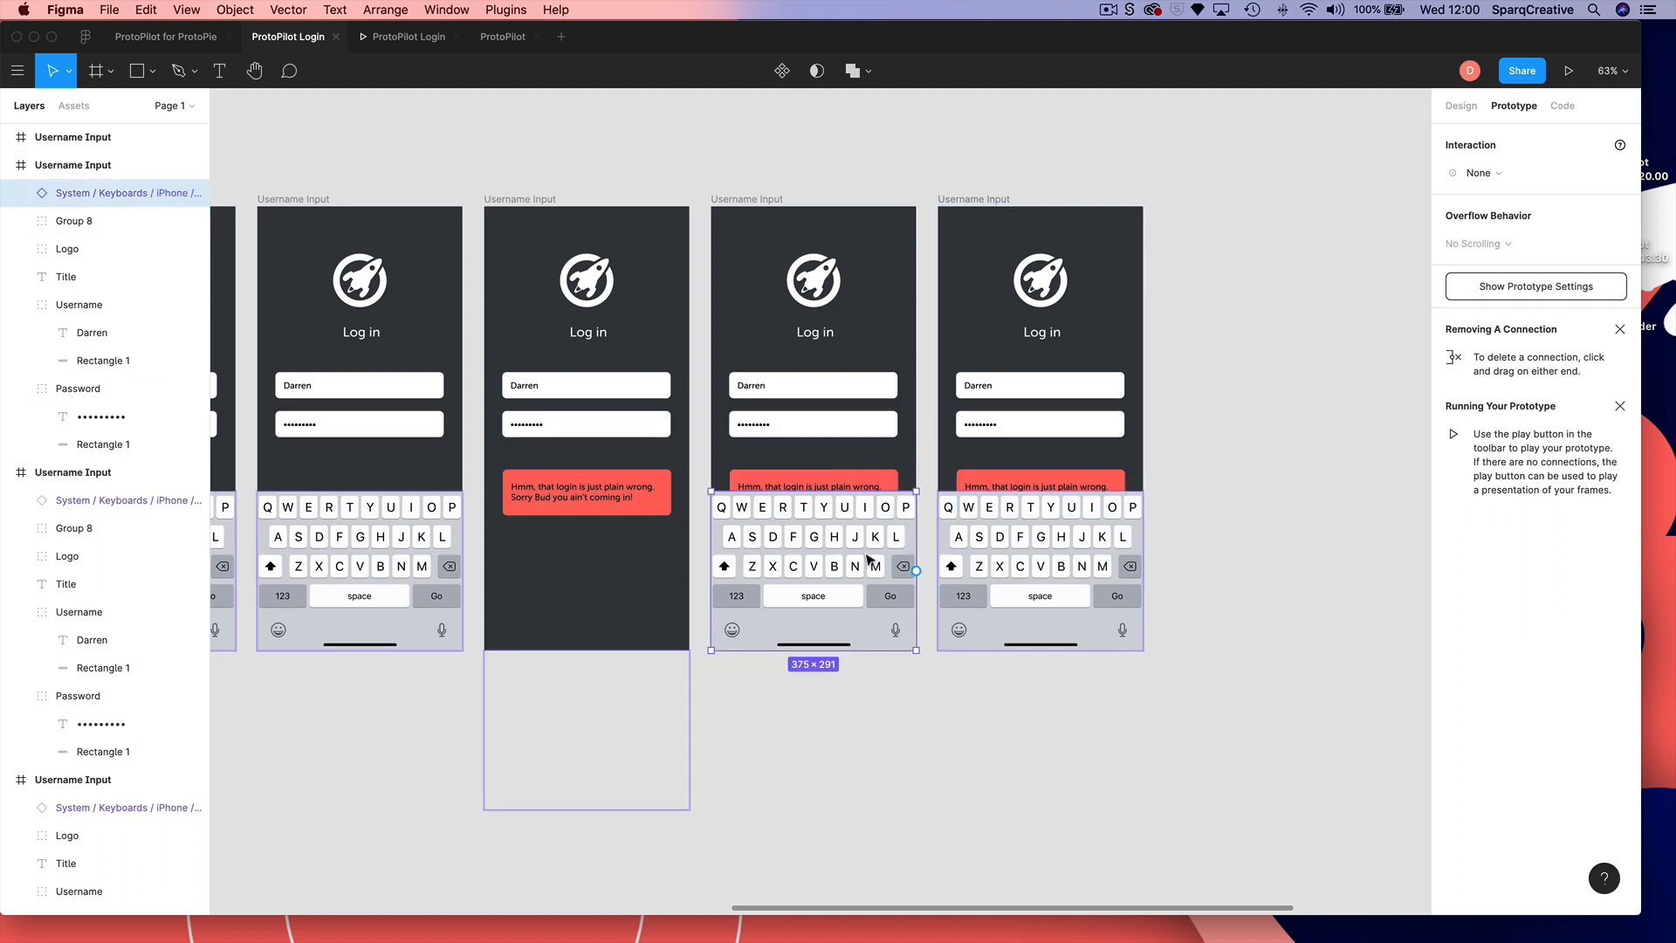
{"action": "scroll", "coordinate": [891, 566], "scroll_direction": "down", "scroll_amount": 1}
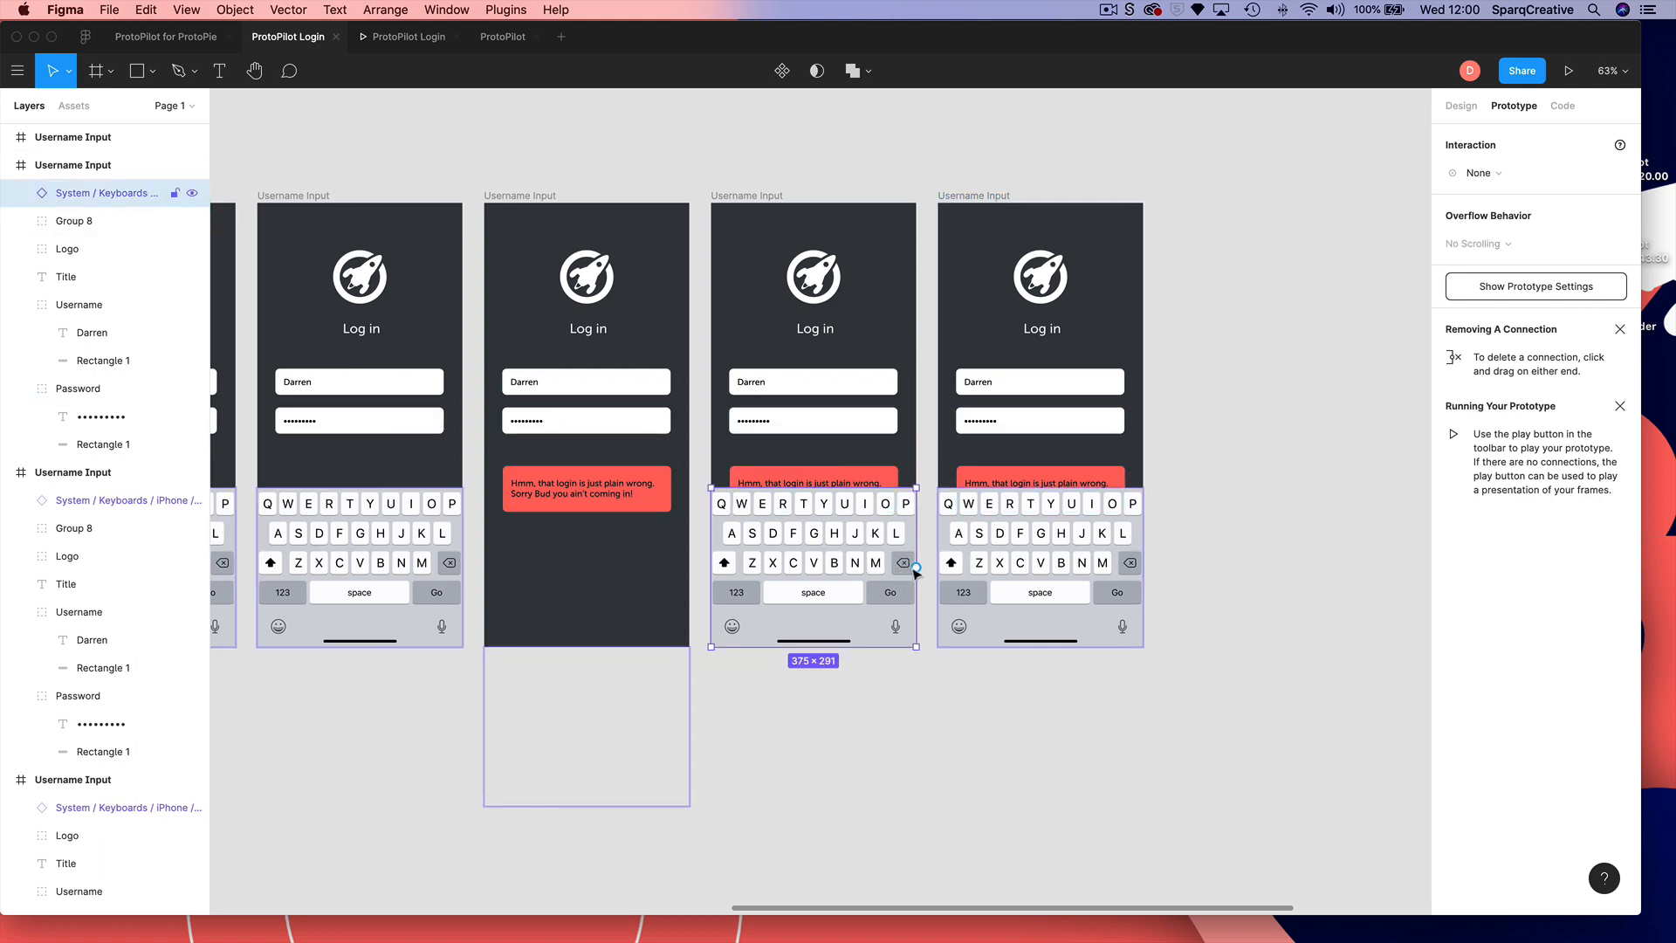
{"action": "scroll", "coordinate": [913, 566], "scroll_direction": "down", "scroll_amount": 1}
{"action": "scroll", "coordinate": [911, 561], "scroll_direction": "up", "scroll_amount": 1}
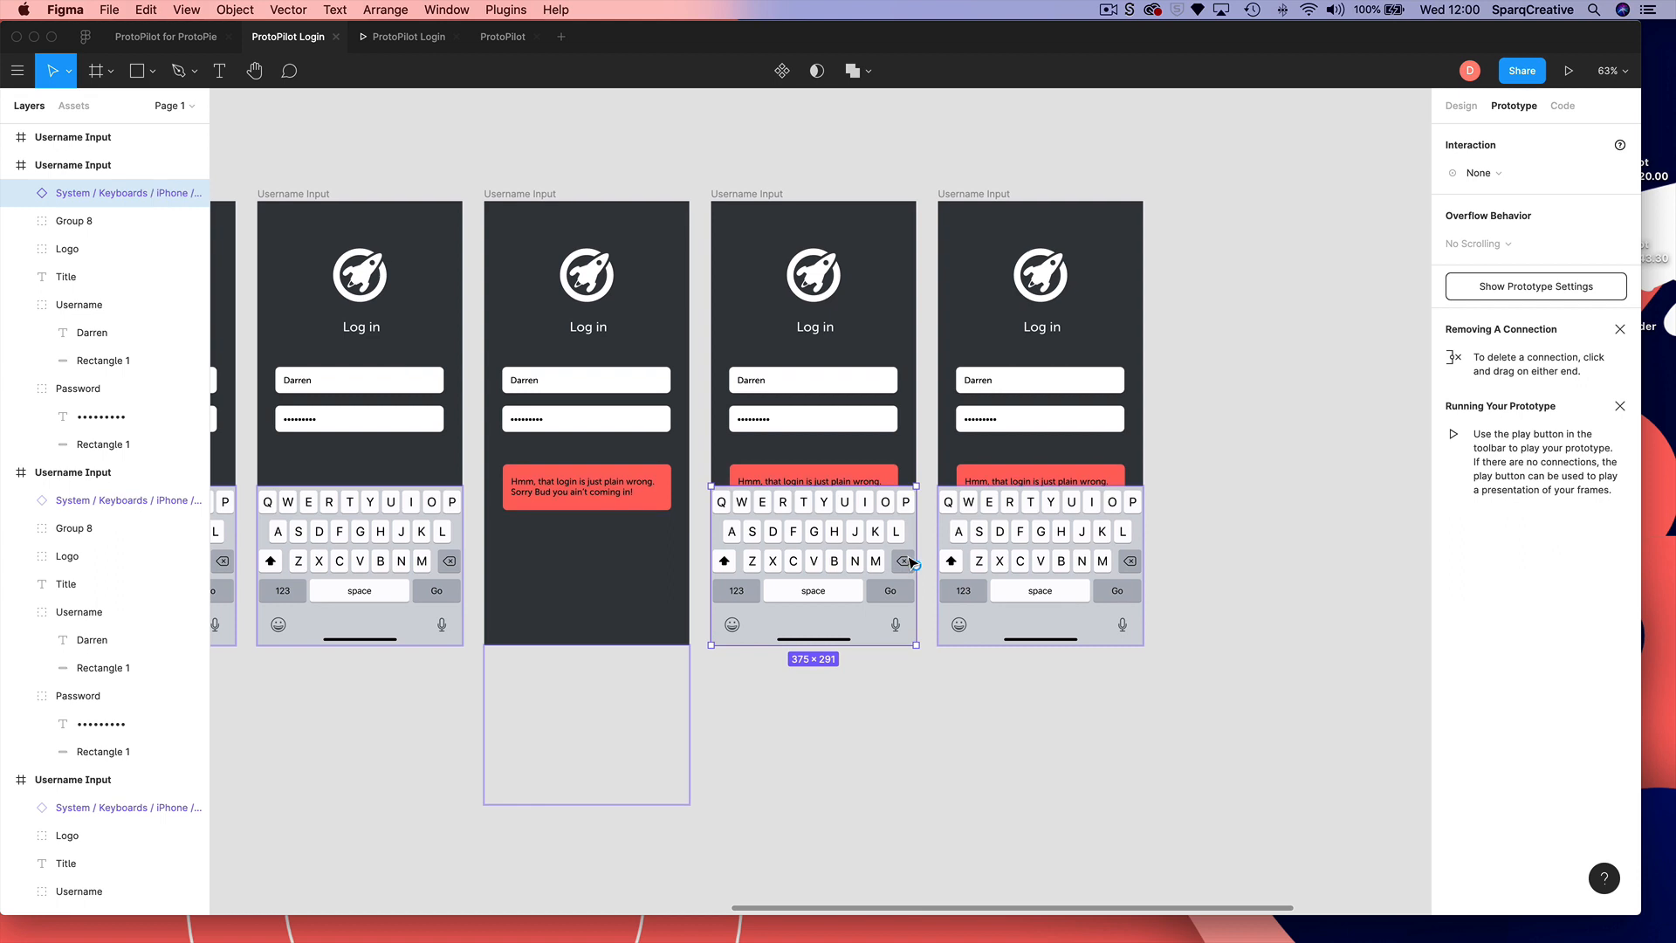
{"action": "scroll", "coordinate": [912, 561], "scroll_direction": "down", "scroll_amount": 1}
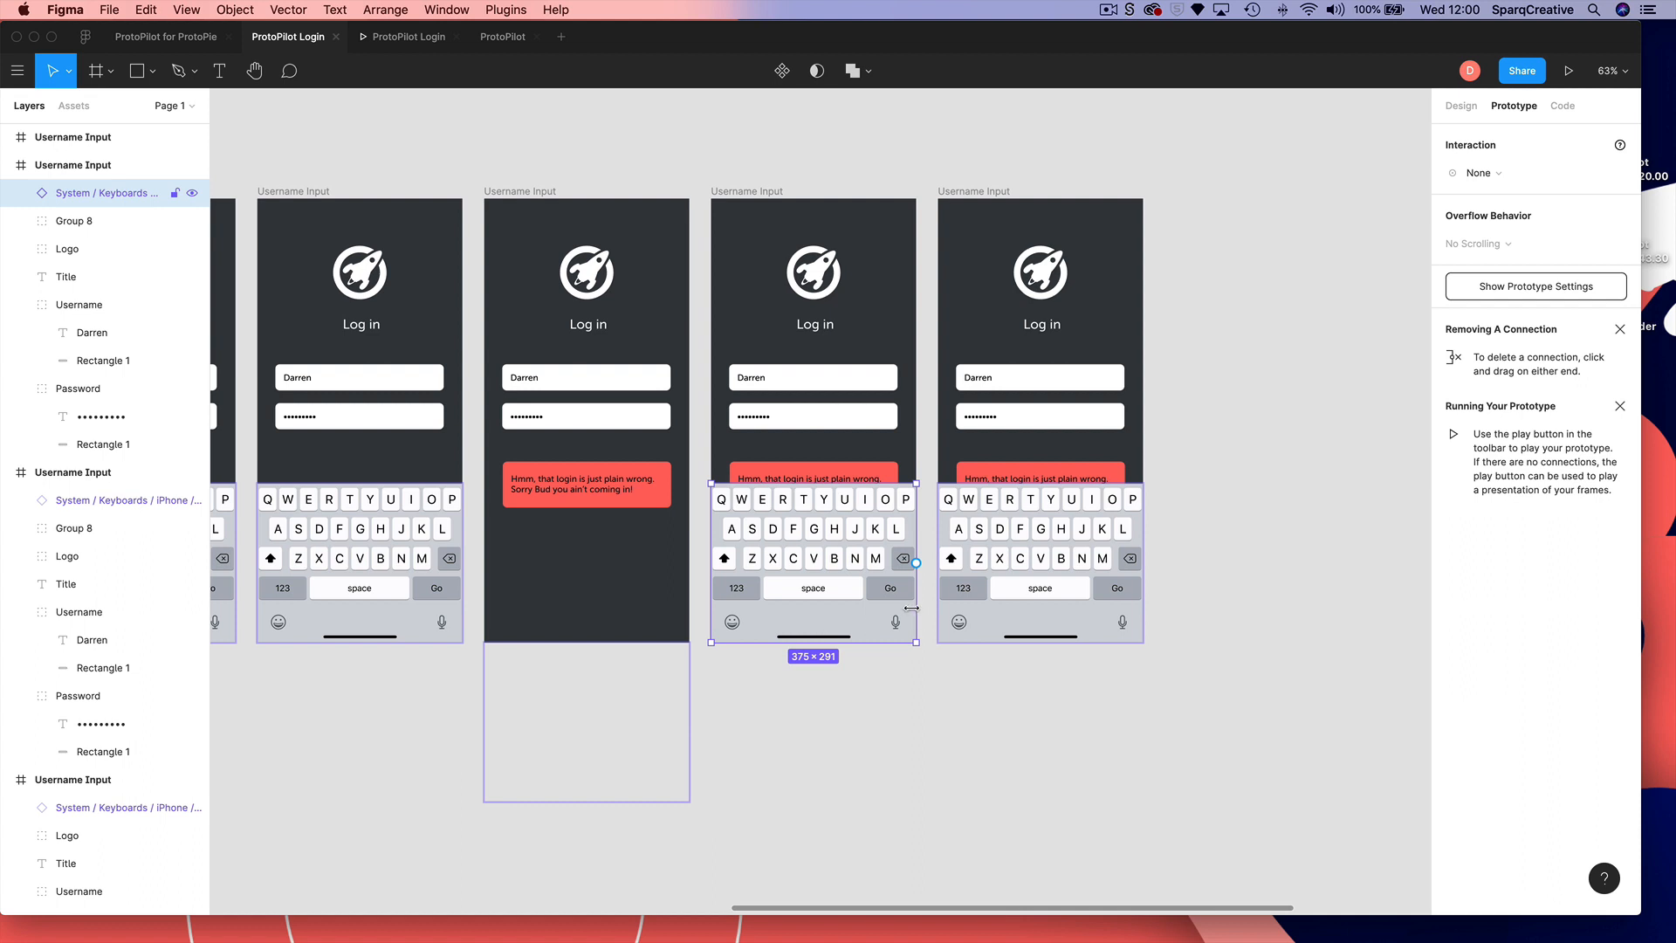
{"action": "left_click_drag", "start_coordinate": [916, 563], "coordinate": [956, 430]}
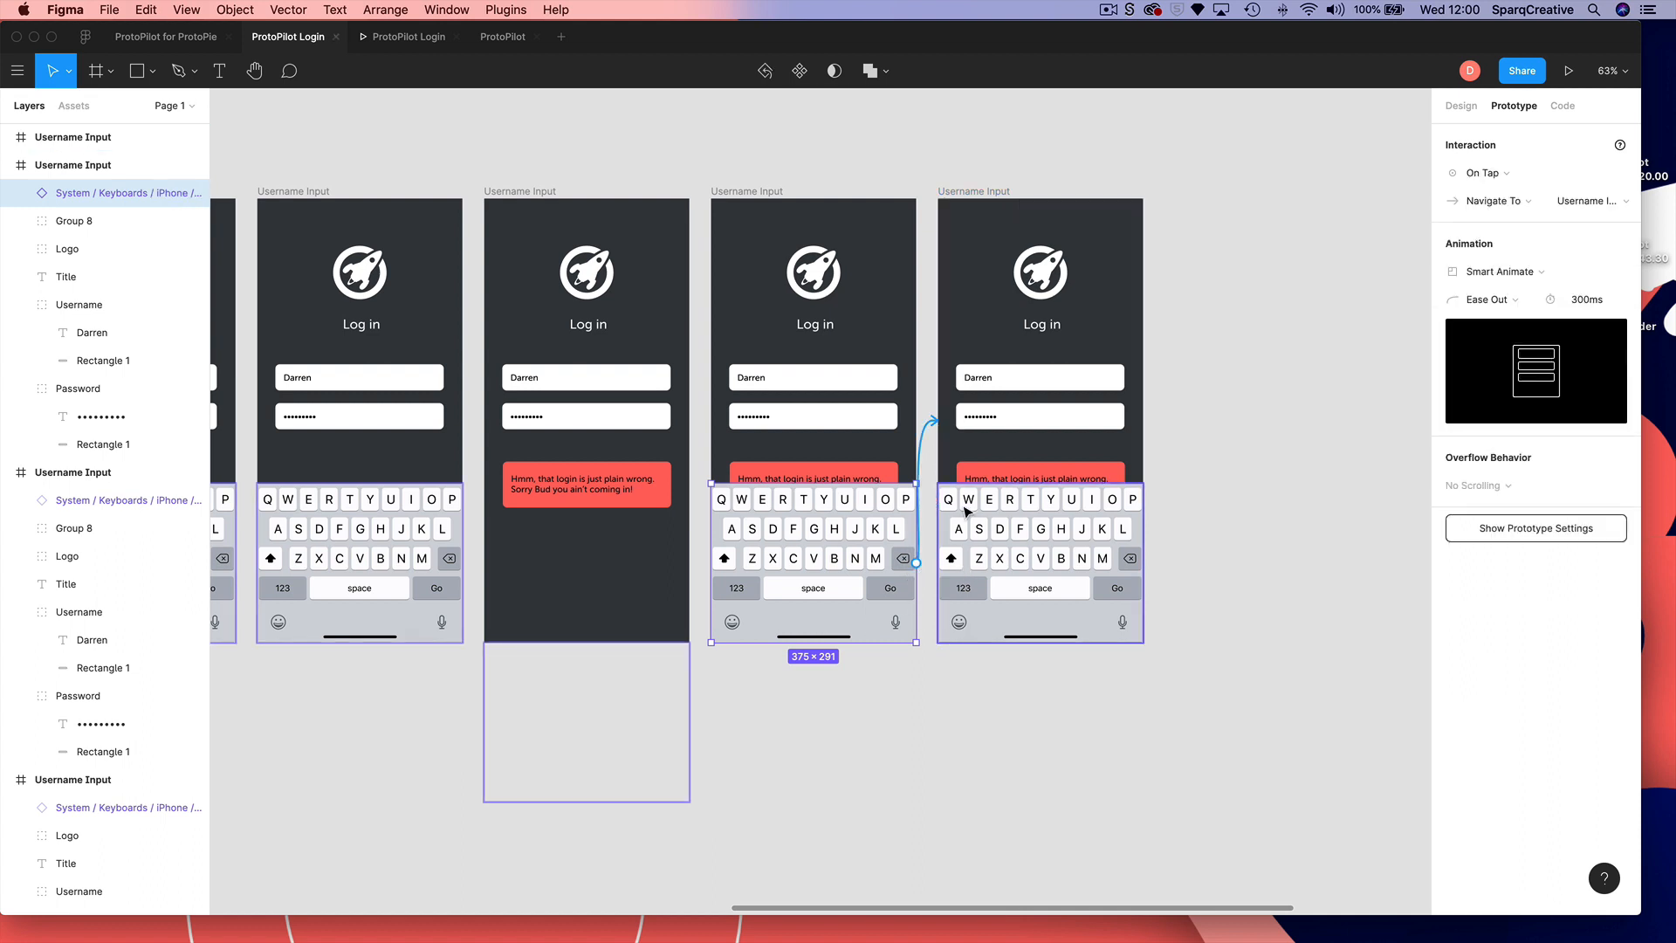
- Clear the masked dots from the Password field in the last Username Input frame, leaving only the text cursor bar
{"action": "double_click", "coordinate": [985, 417]}
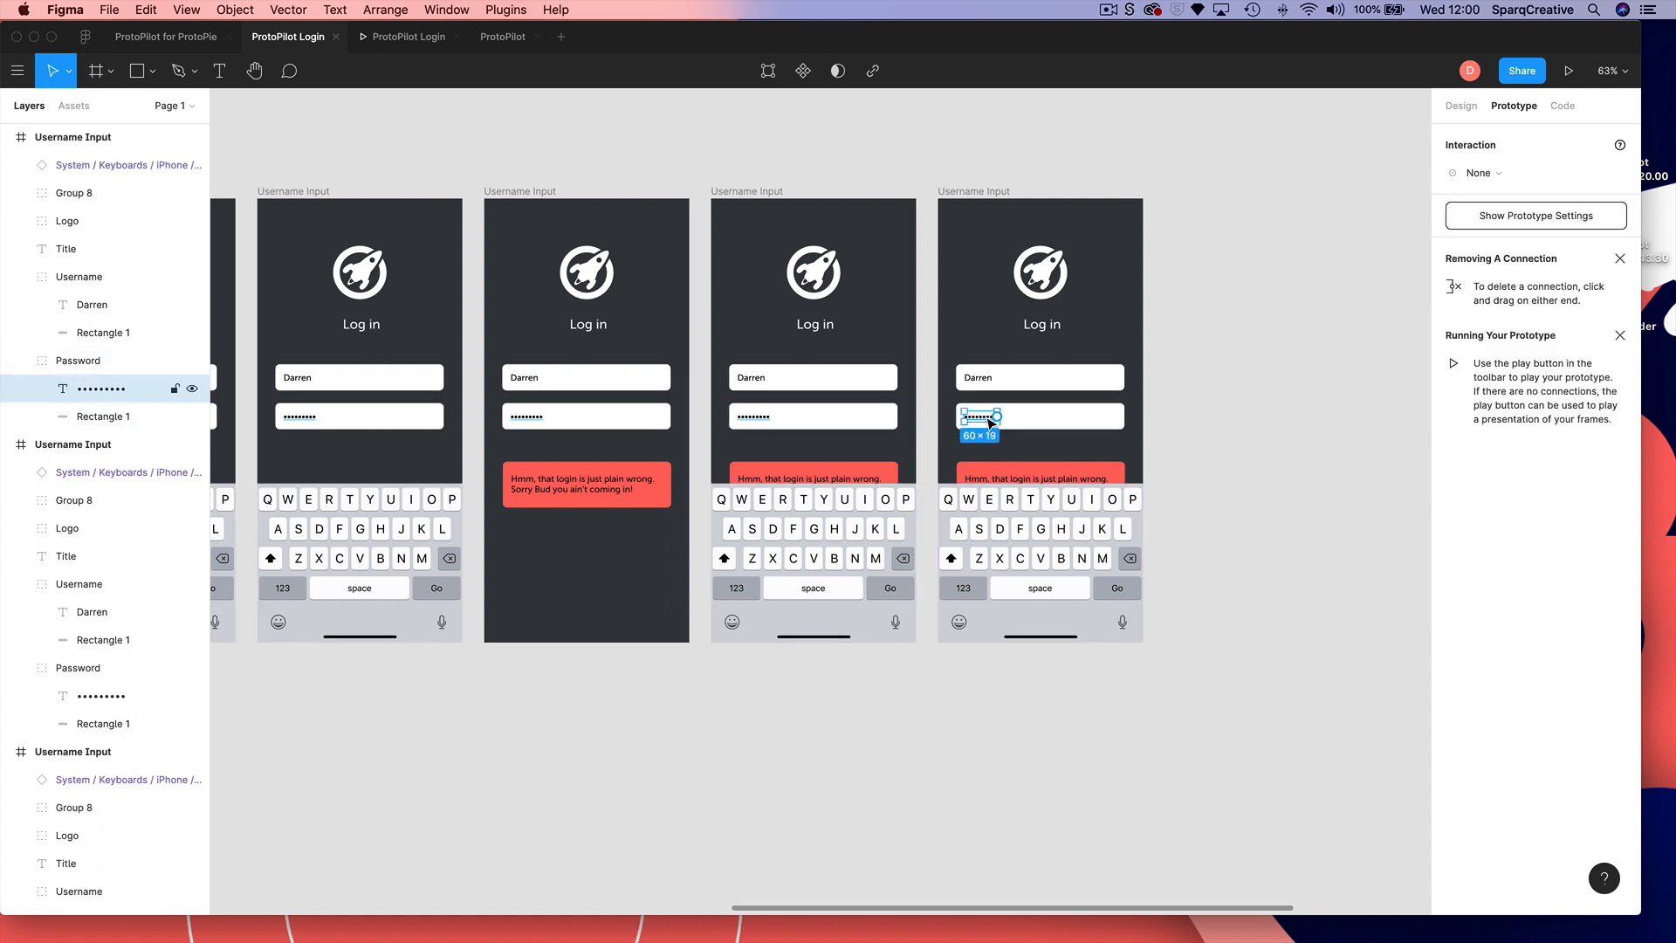
{"action": "double_click", "coordinate": [985, 417]}
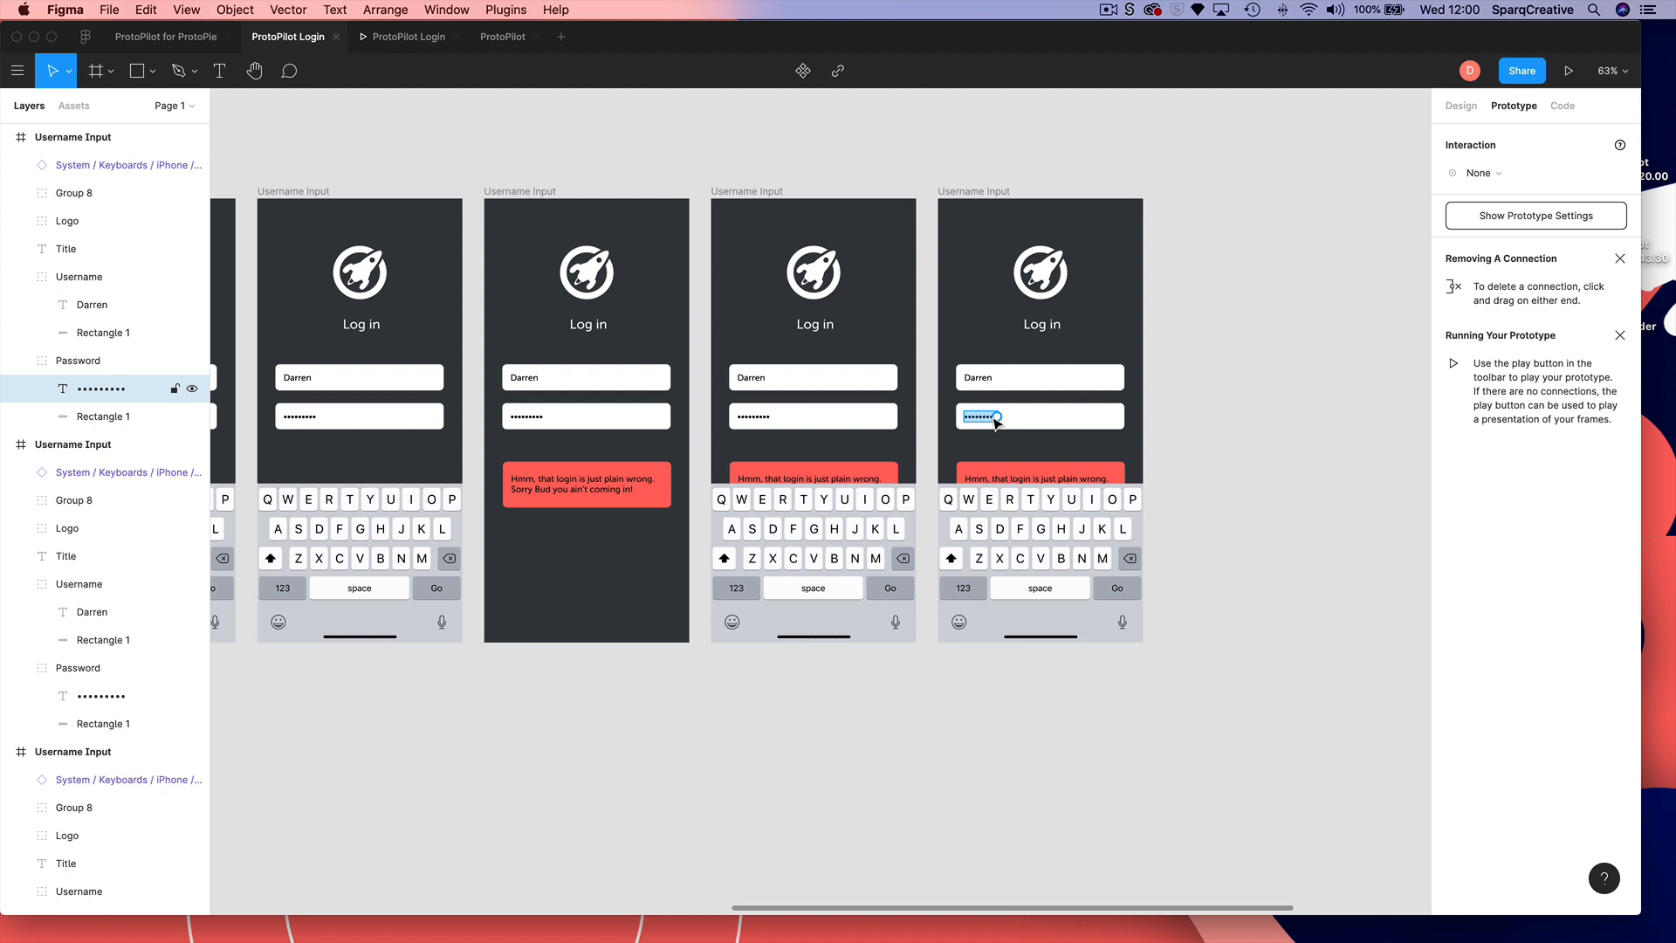
{"action": "key", "text": "BackSpace"}
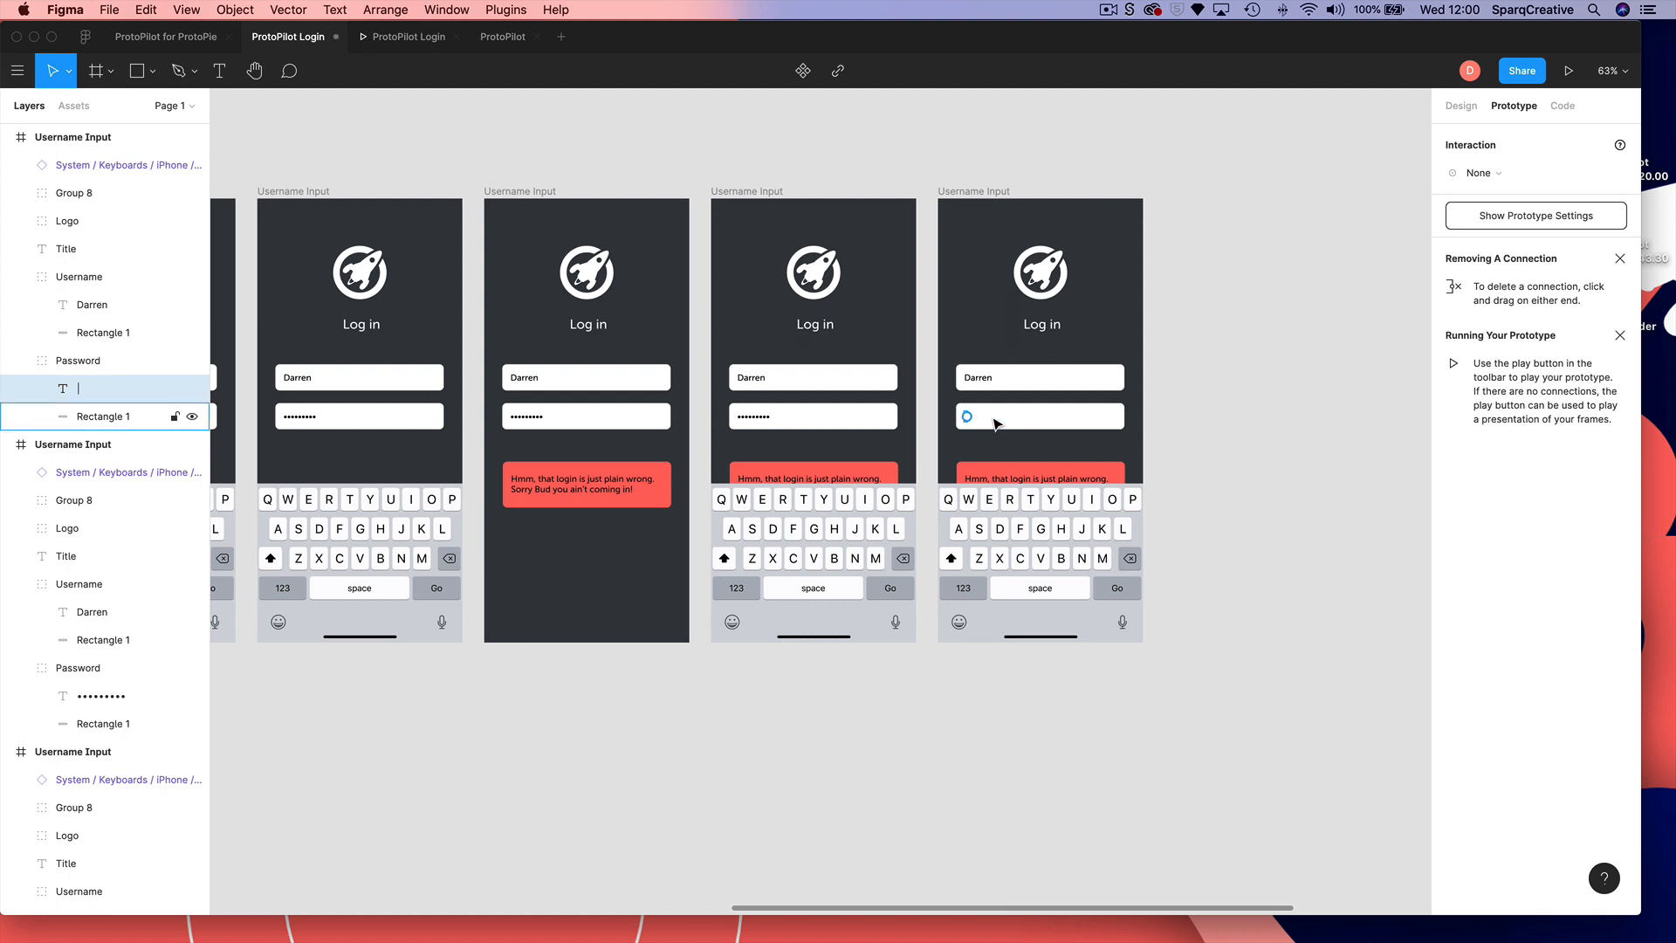
{"action": "key", "text": "Escape"}
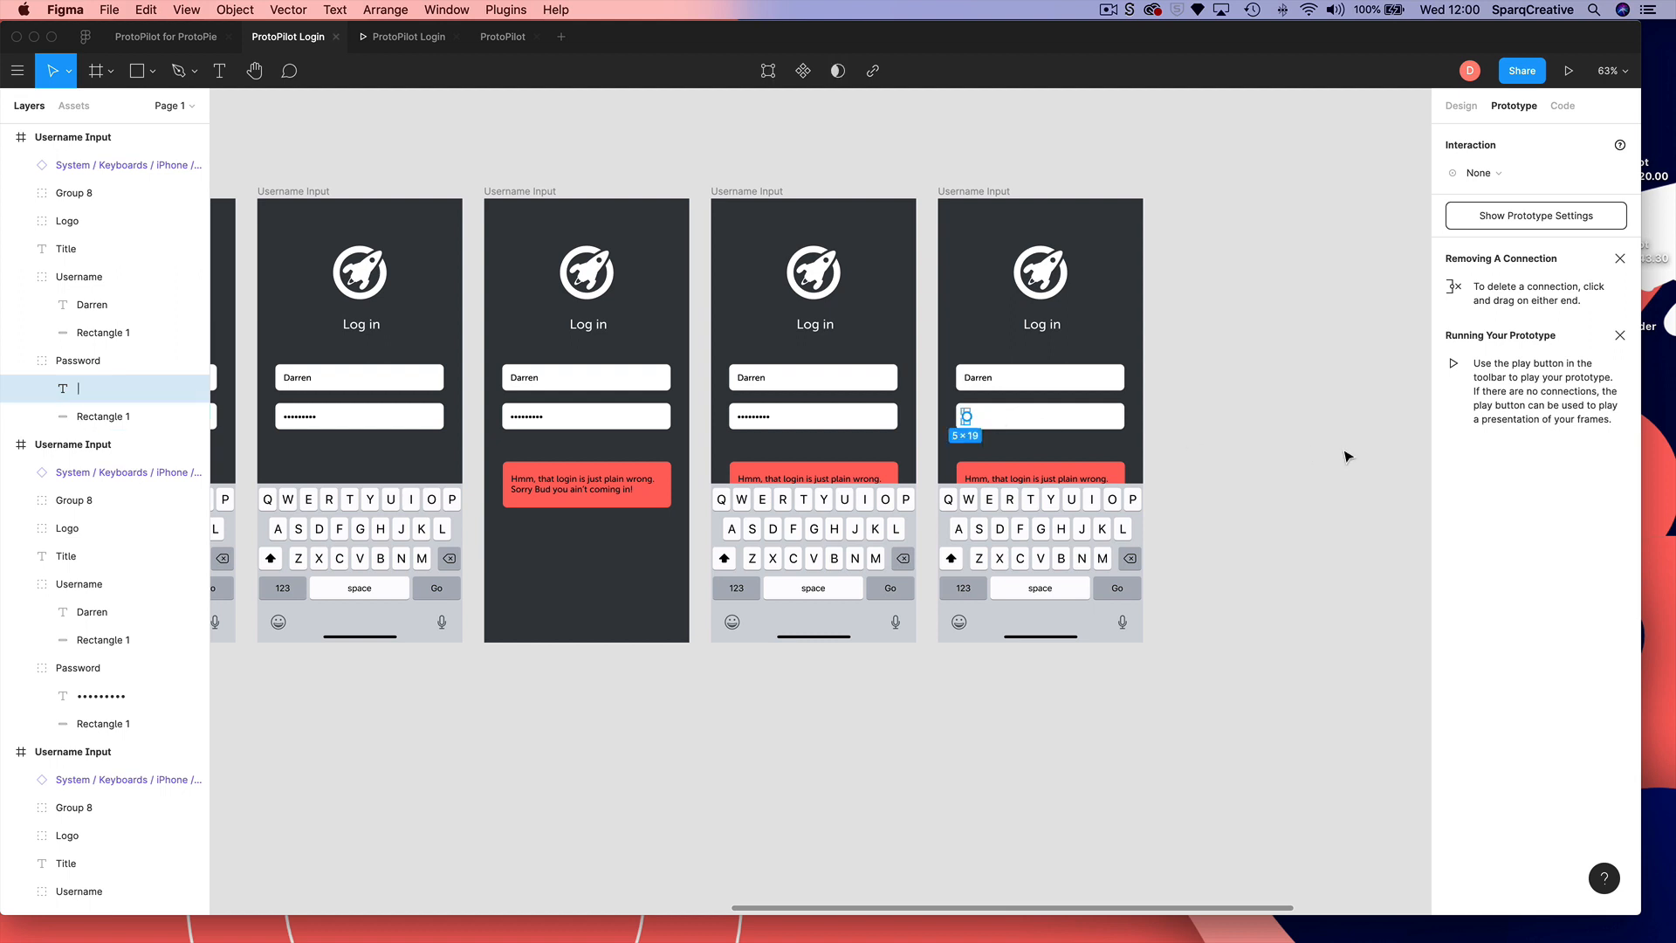
{"action": "key", "text": "Escape"}
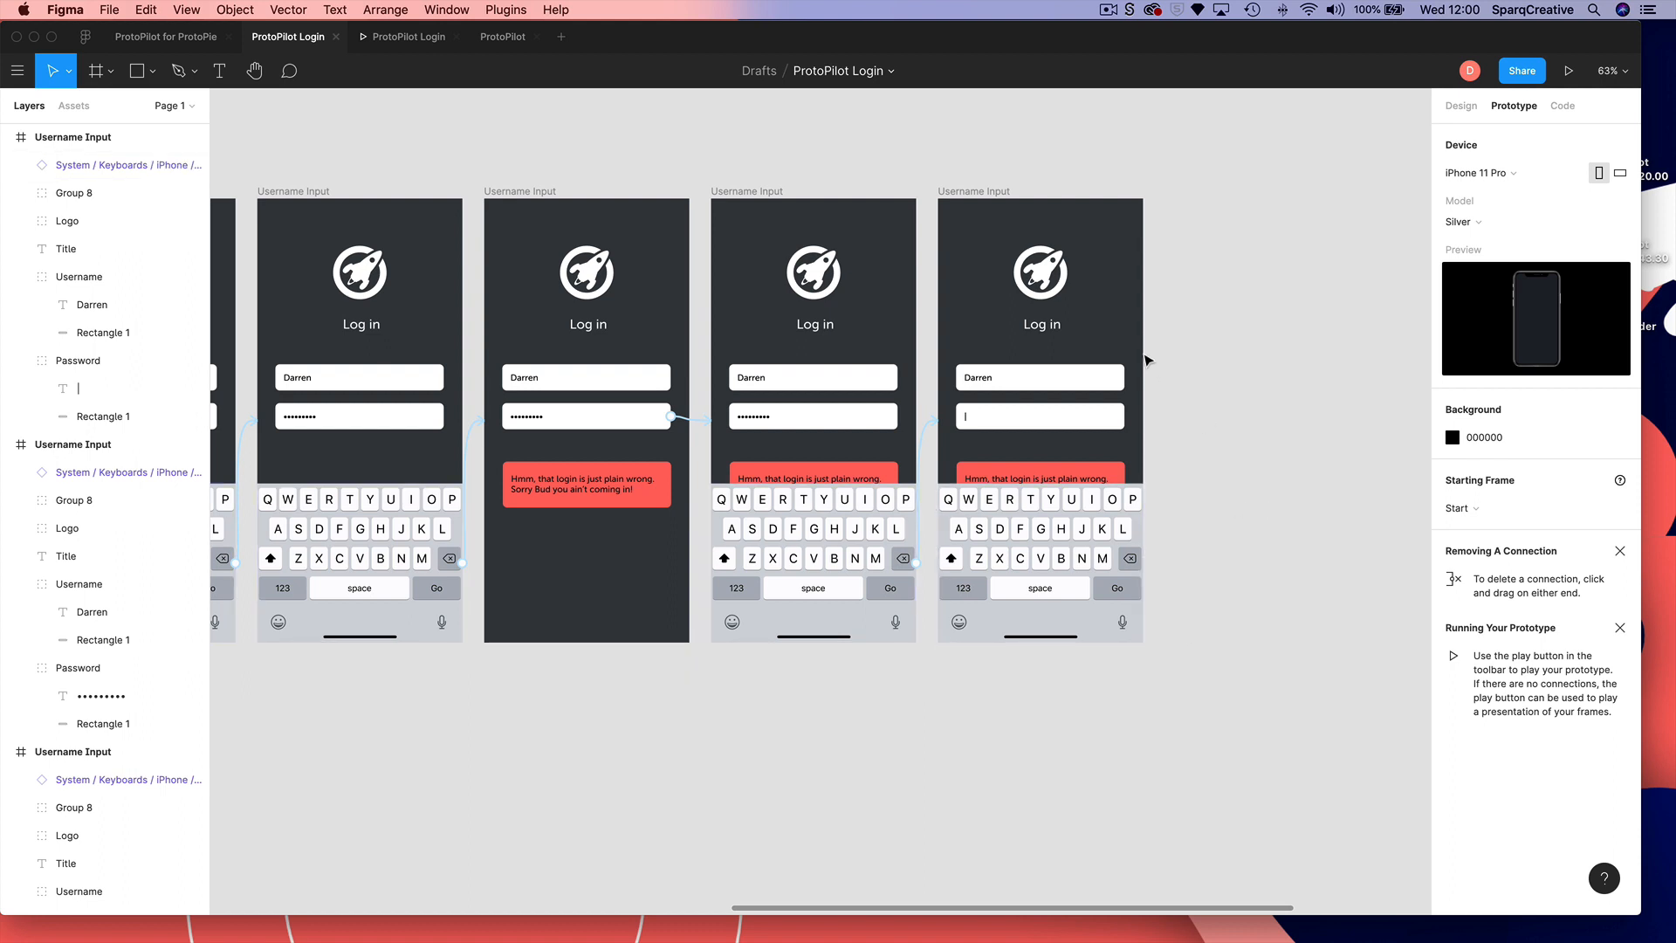
- Move the Home frame farther away from the last Username Input frame to make room for another screen
{"action": "scroll", "coordinate": [1201, 374], "scroll_direction": "right", "scroll_amount": 3}
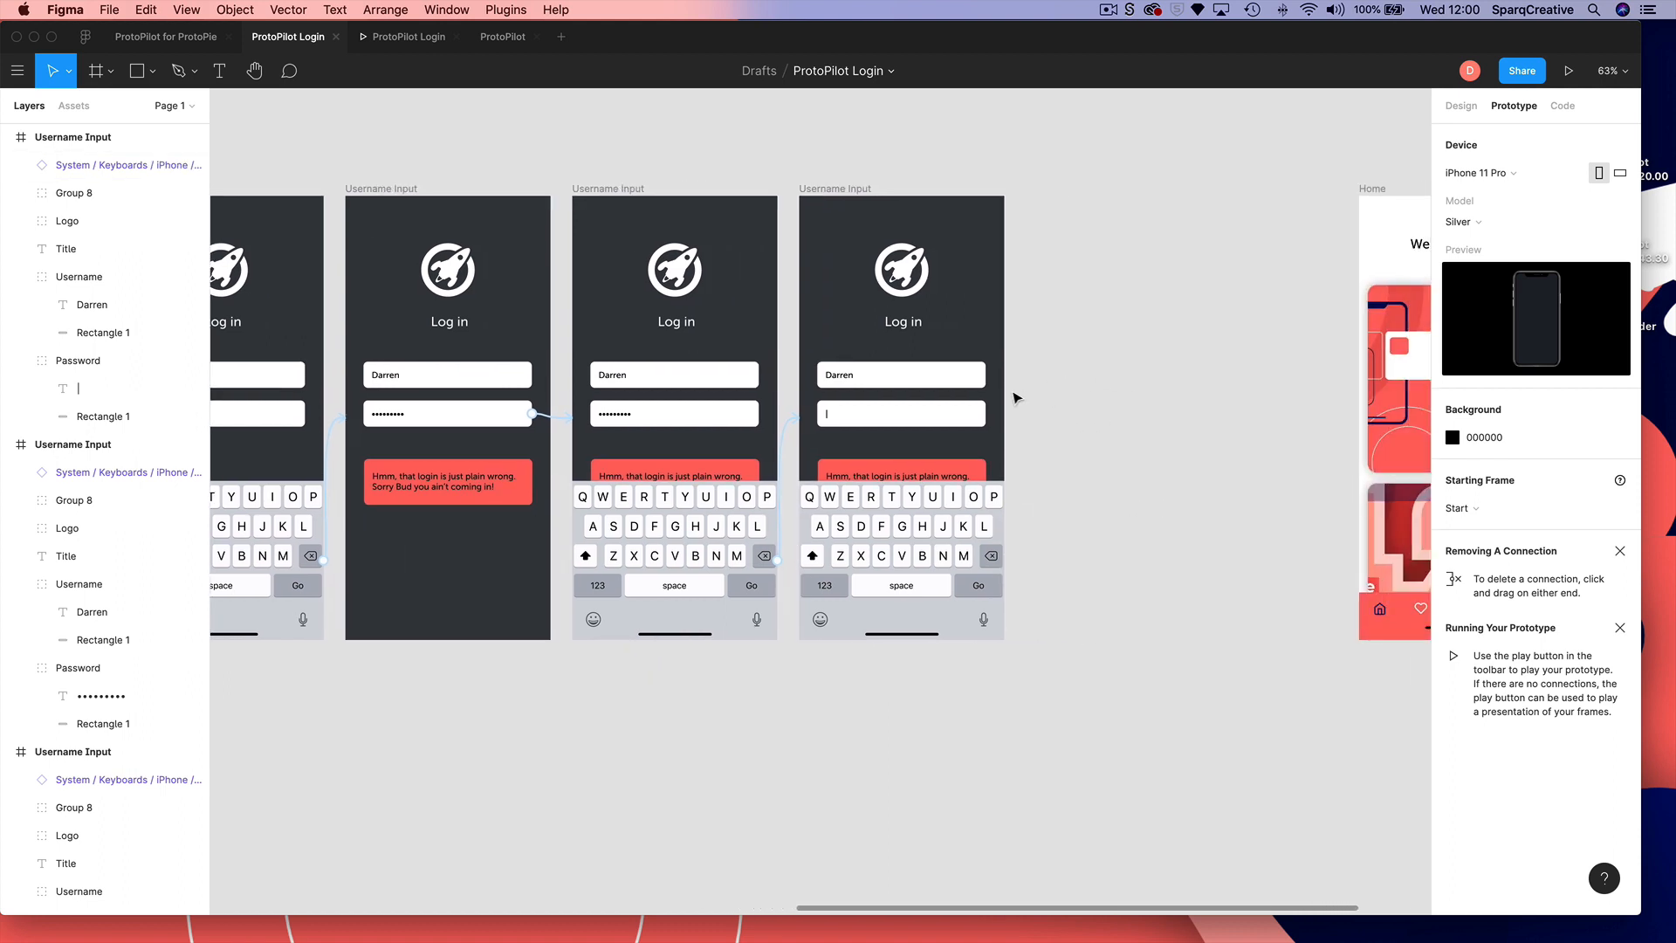
{"action": "scroll", "coordinate": [958, 405], "scroll_direction": "right", "scroll_amount": 4}
{"action": "left_click", "coordinate": [1183, 197]}
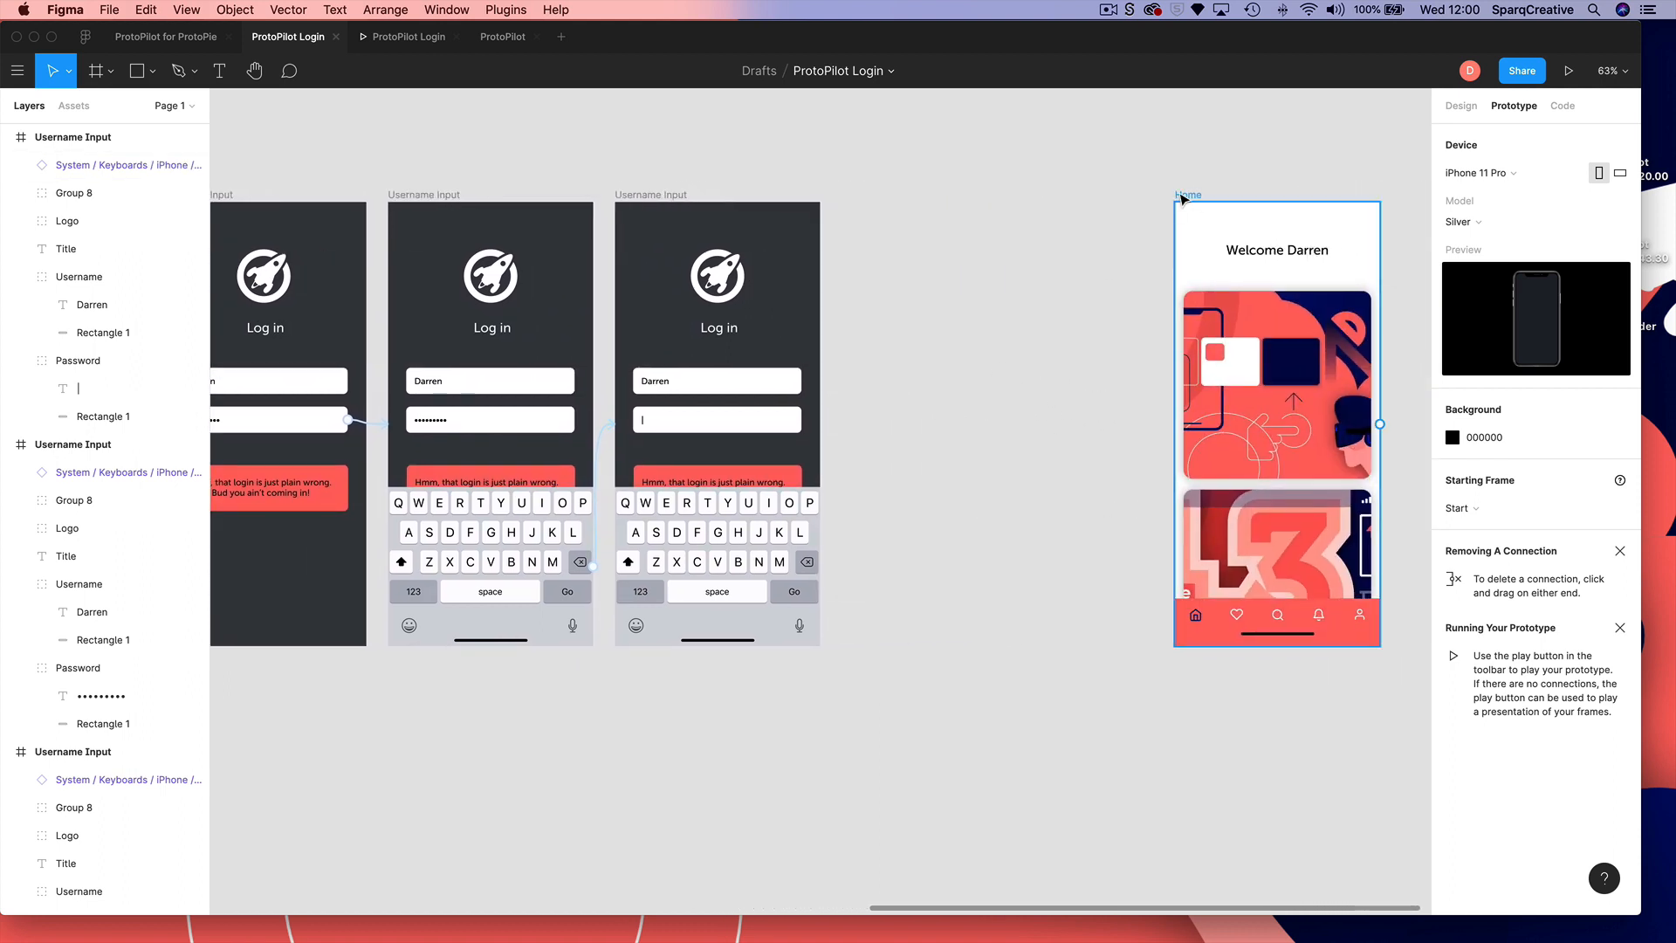
{"action": "left_click_drag", "start_coordinate": [1181, 199], "coordinate": [1333, 199]}
{"action": "left_click_drag", "start_coordinate": [898, 448], "coordinate": [990, 442]}
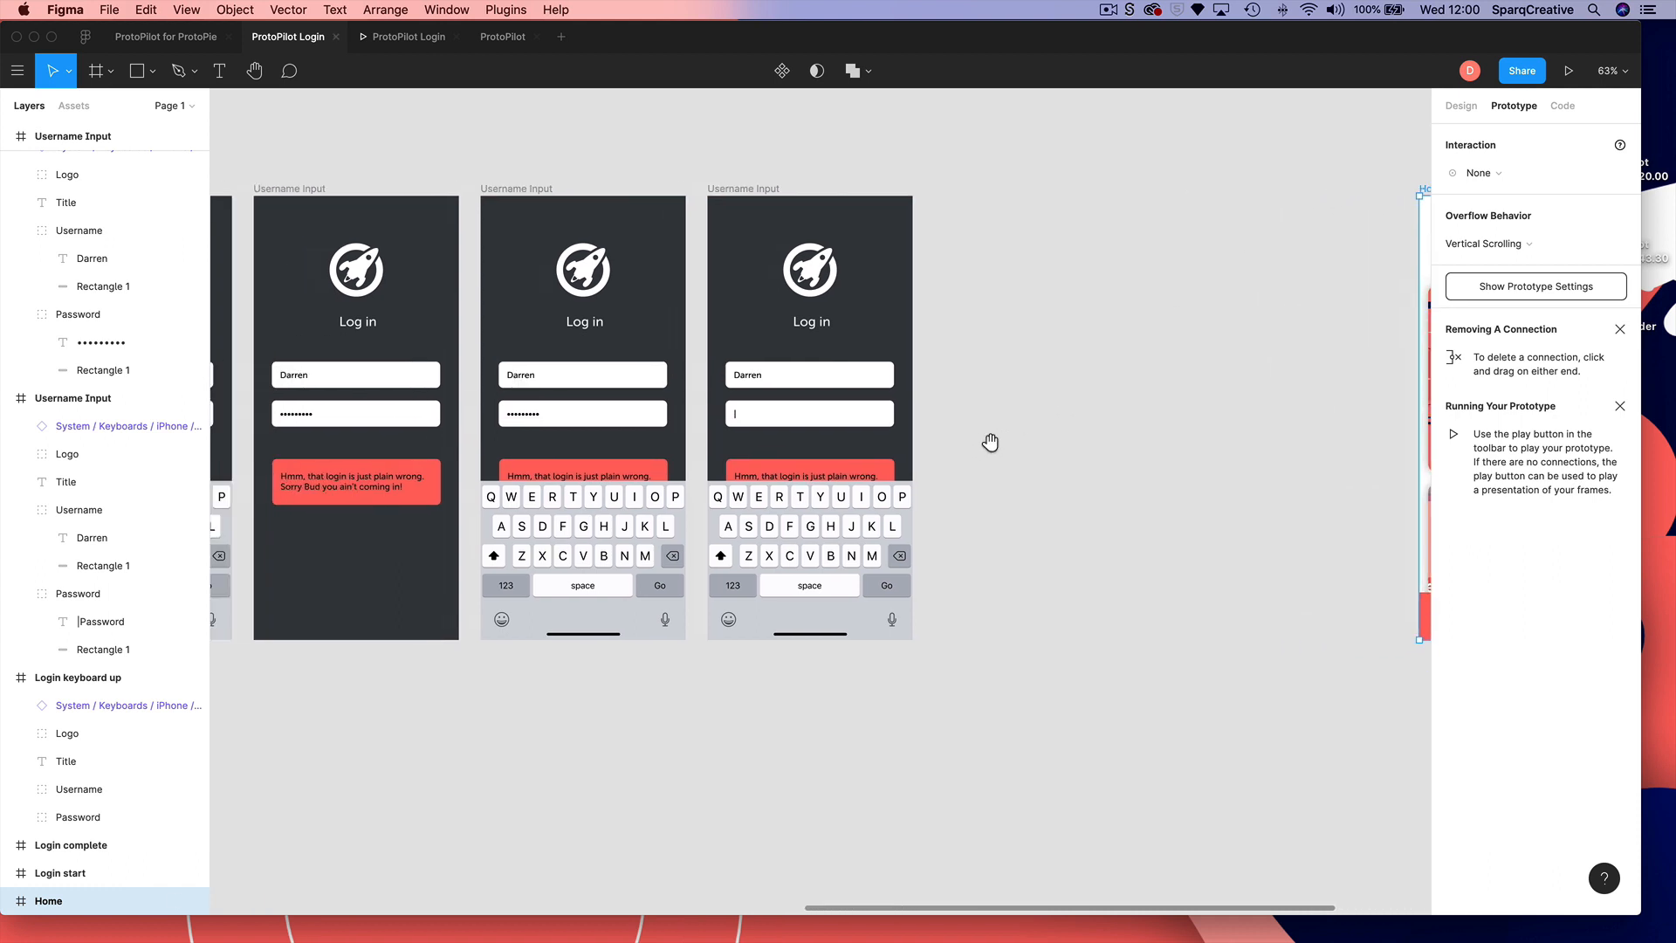
- Duplicate the cleared-password frame and link the original's Password field to the copy, using On Tap, Navigate To and Smart Animate
{"action": "left_click", "coordinate": [727, 190]}
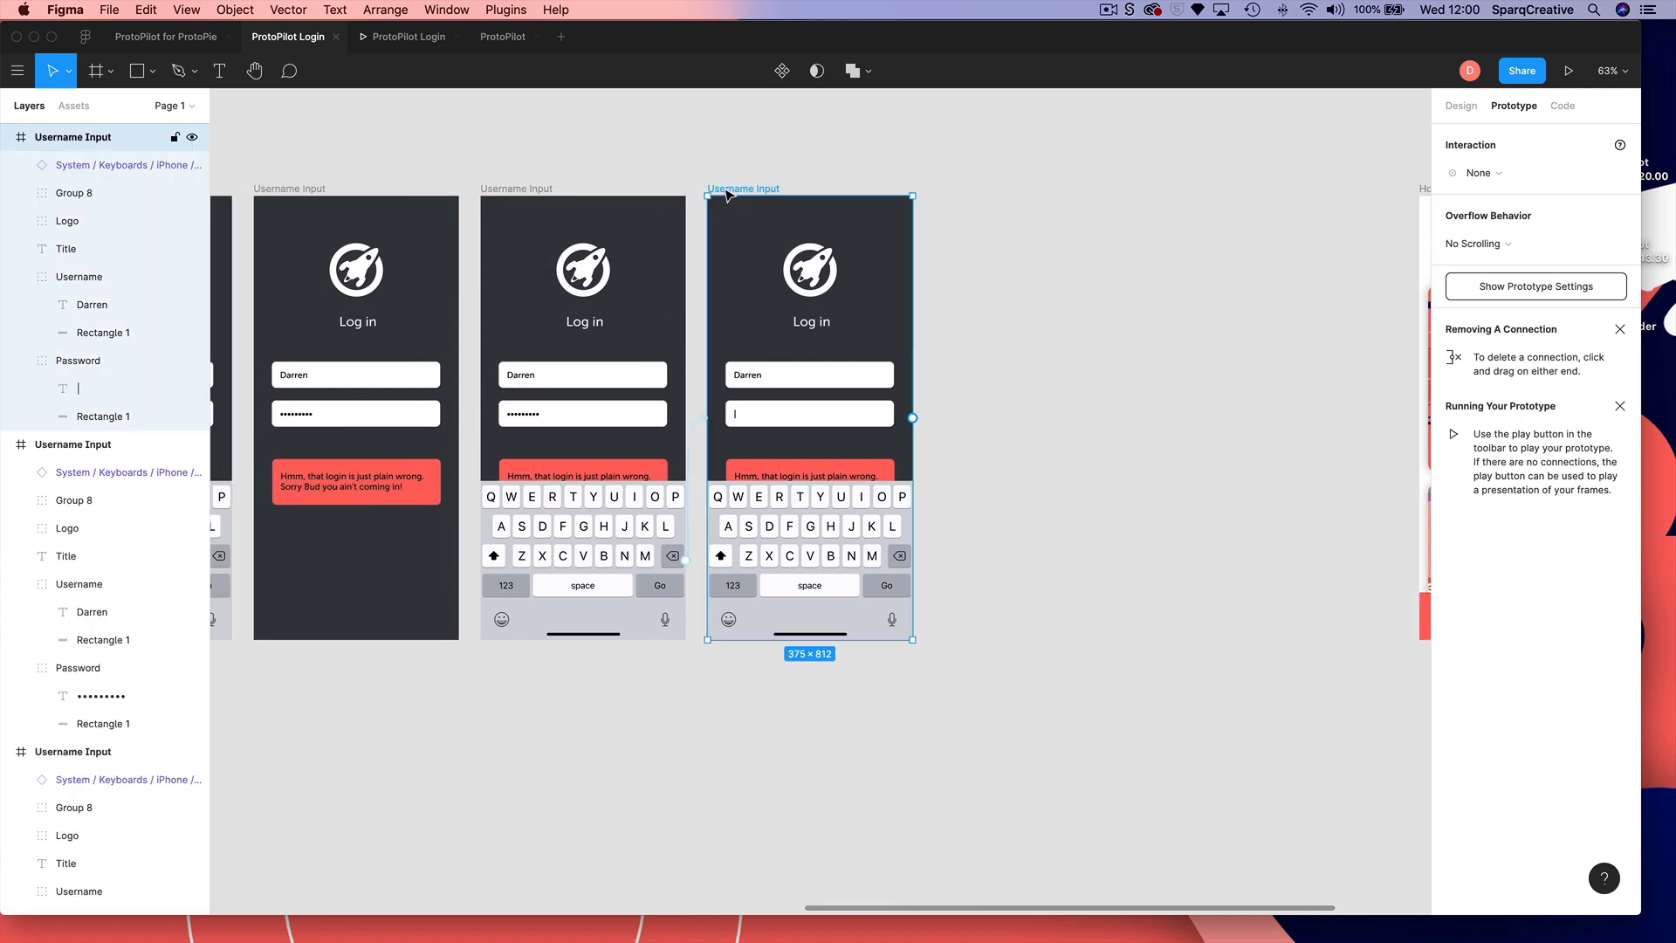
{"action": "key", "text": "super+d"}
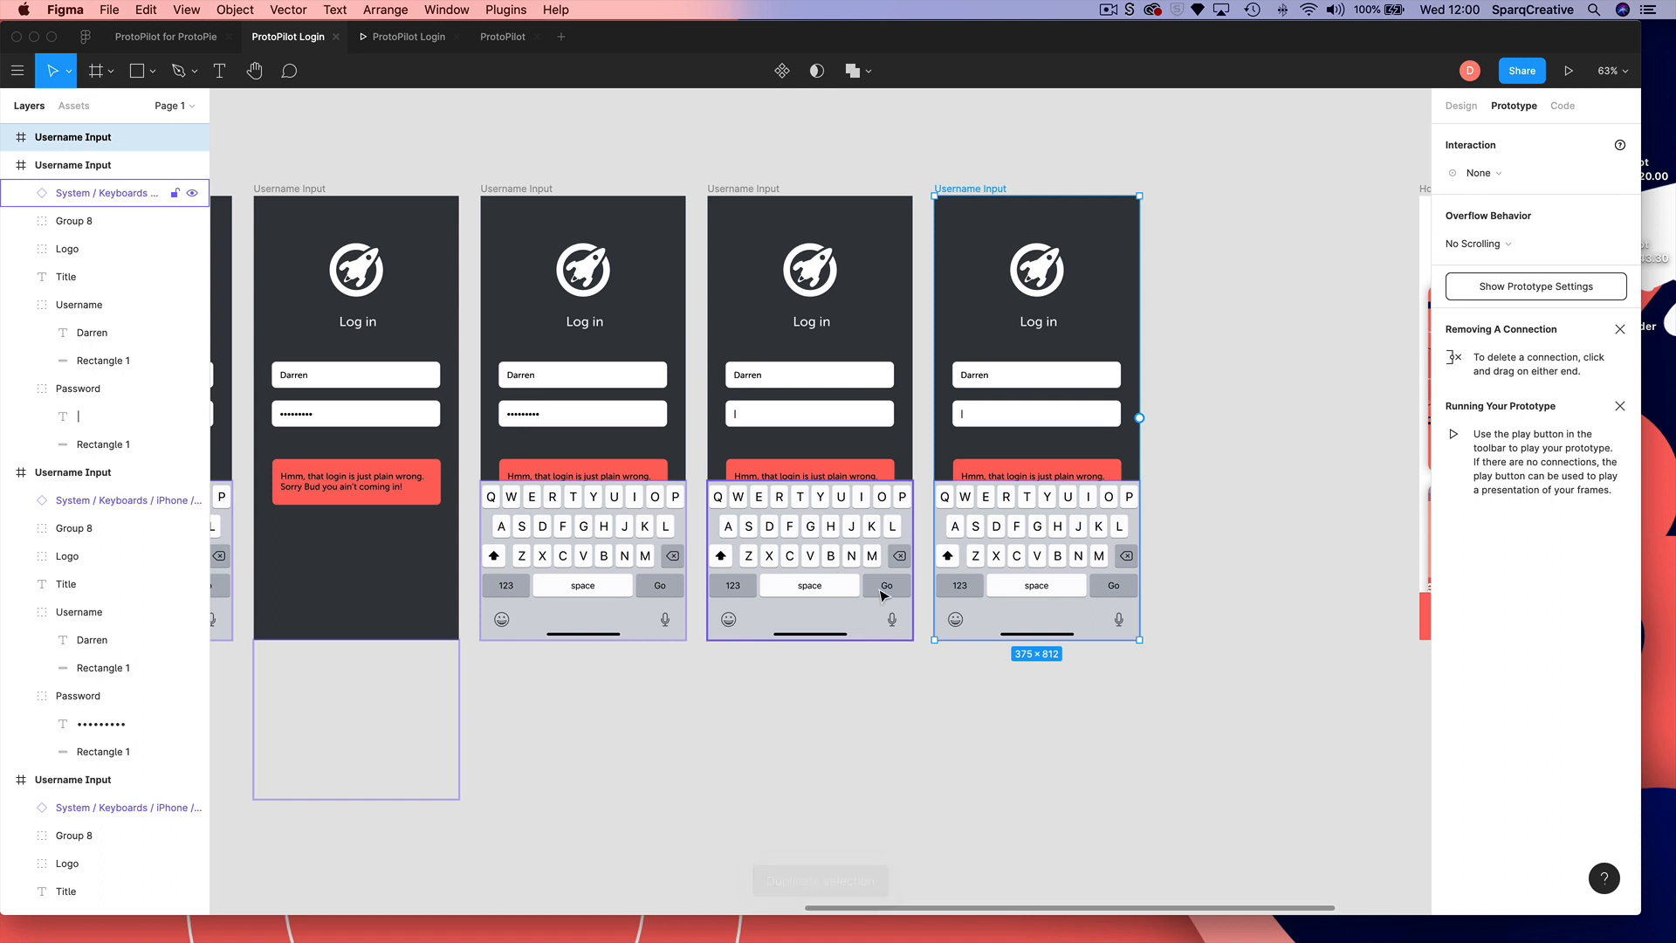
{"action": "left_click", "coordinate": [884, 596]}
{"action": "left_click", "coordinate": [822, 418]}
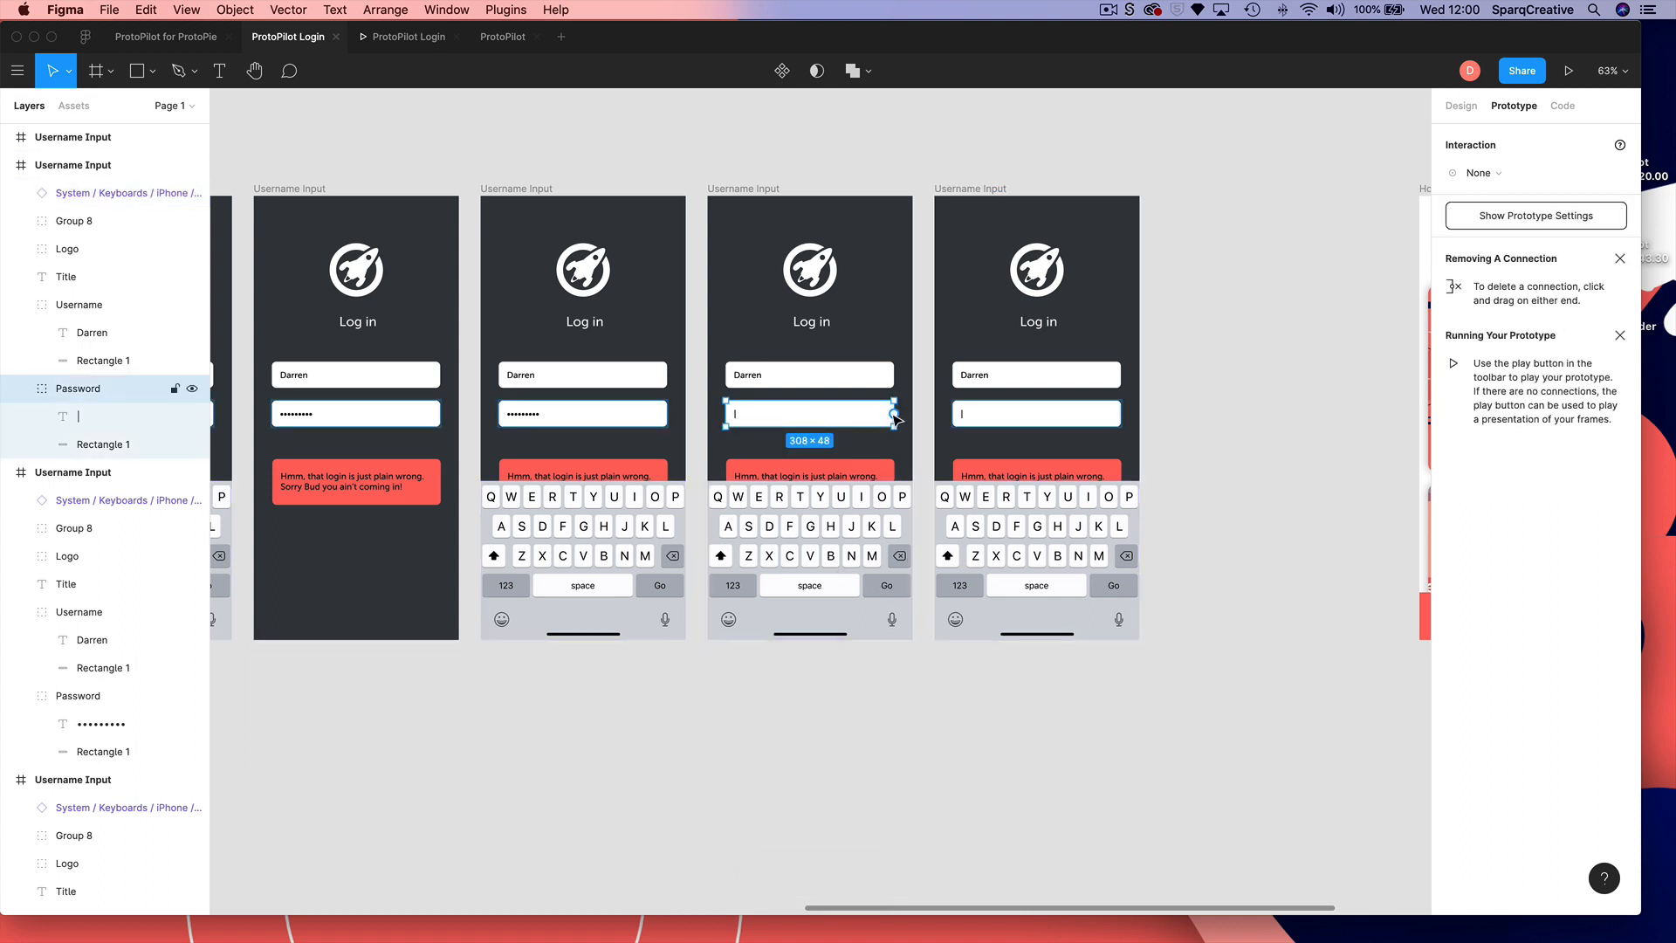
{"action": "left_click_drag", "start_coordinate": [896, 417], "coordinate": [991, 441]}
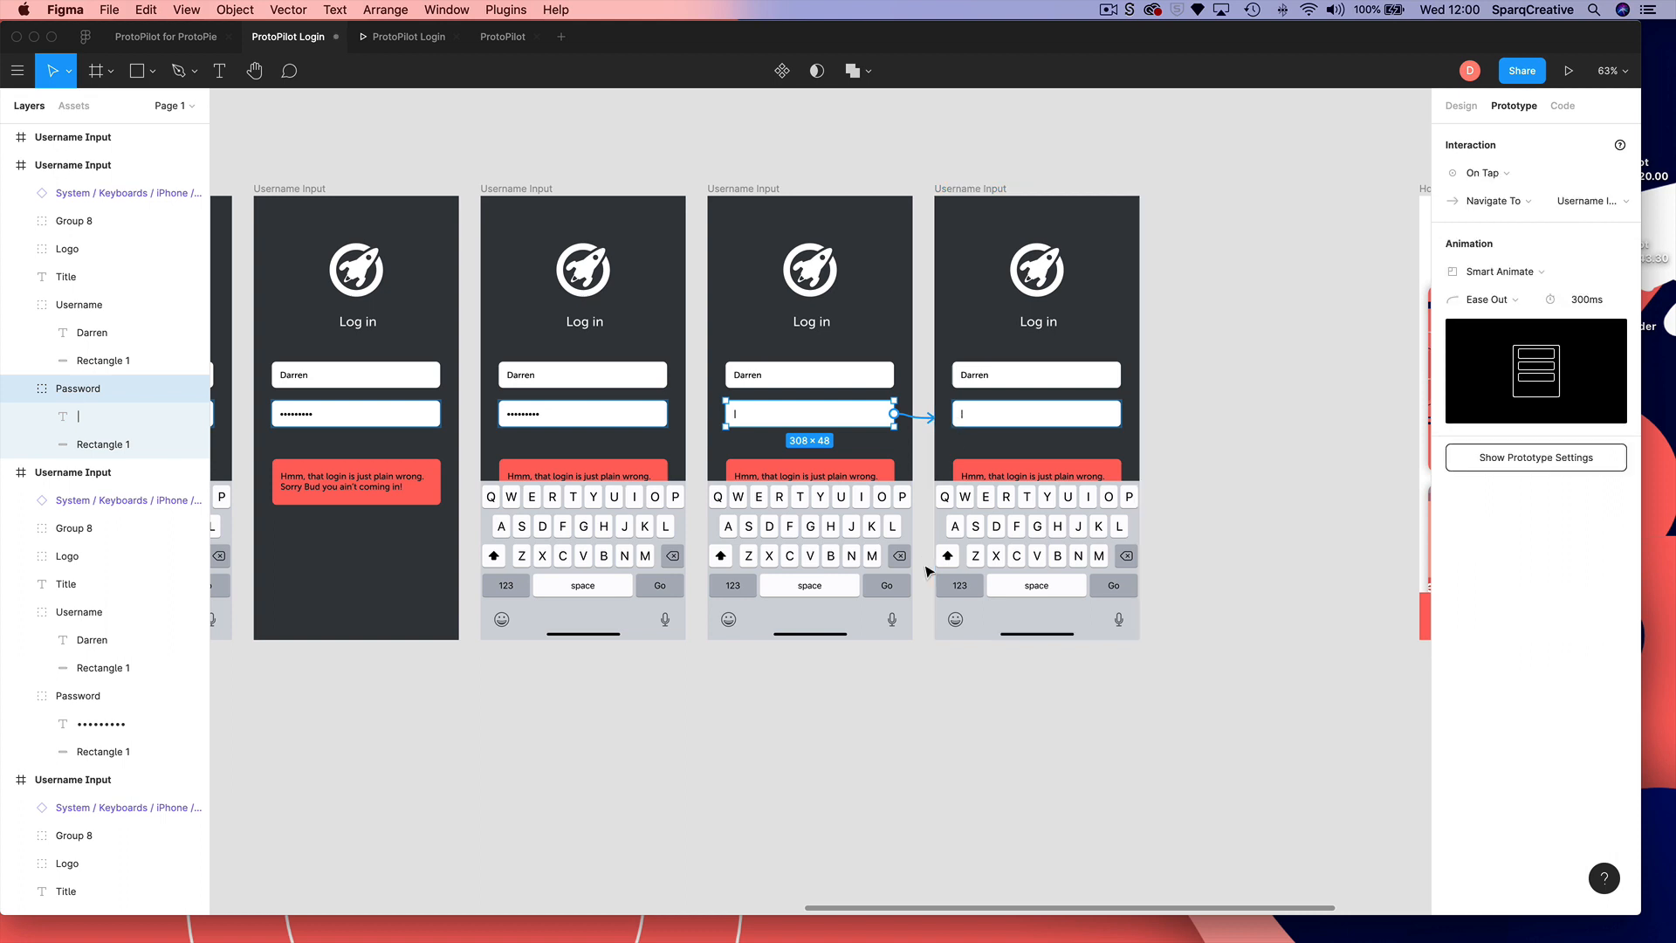
- Insert eight bullet characters before the cursor bar in the Password field of the newest Username Input frame
{"action": "left_click", "coordinate": [986, 417]}
{"action": "double_click", "coordinate": [962, 418]}
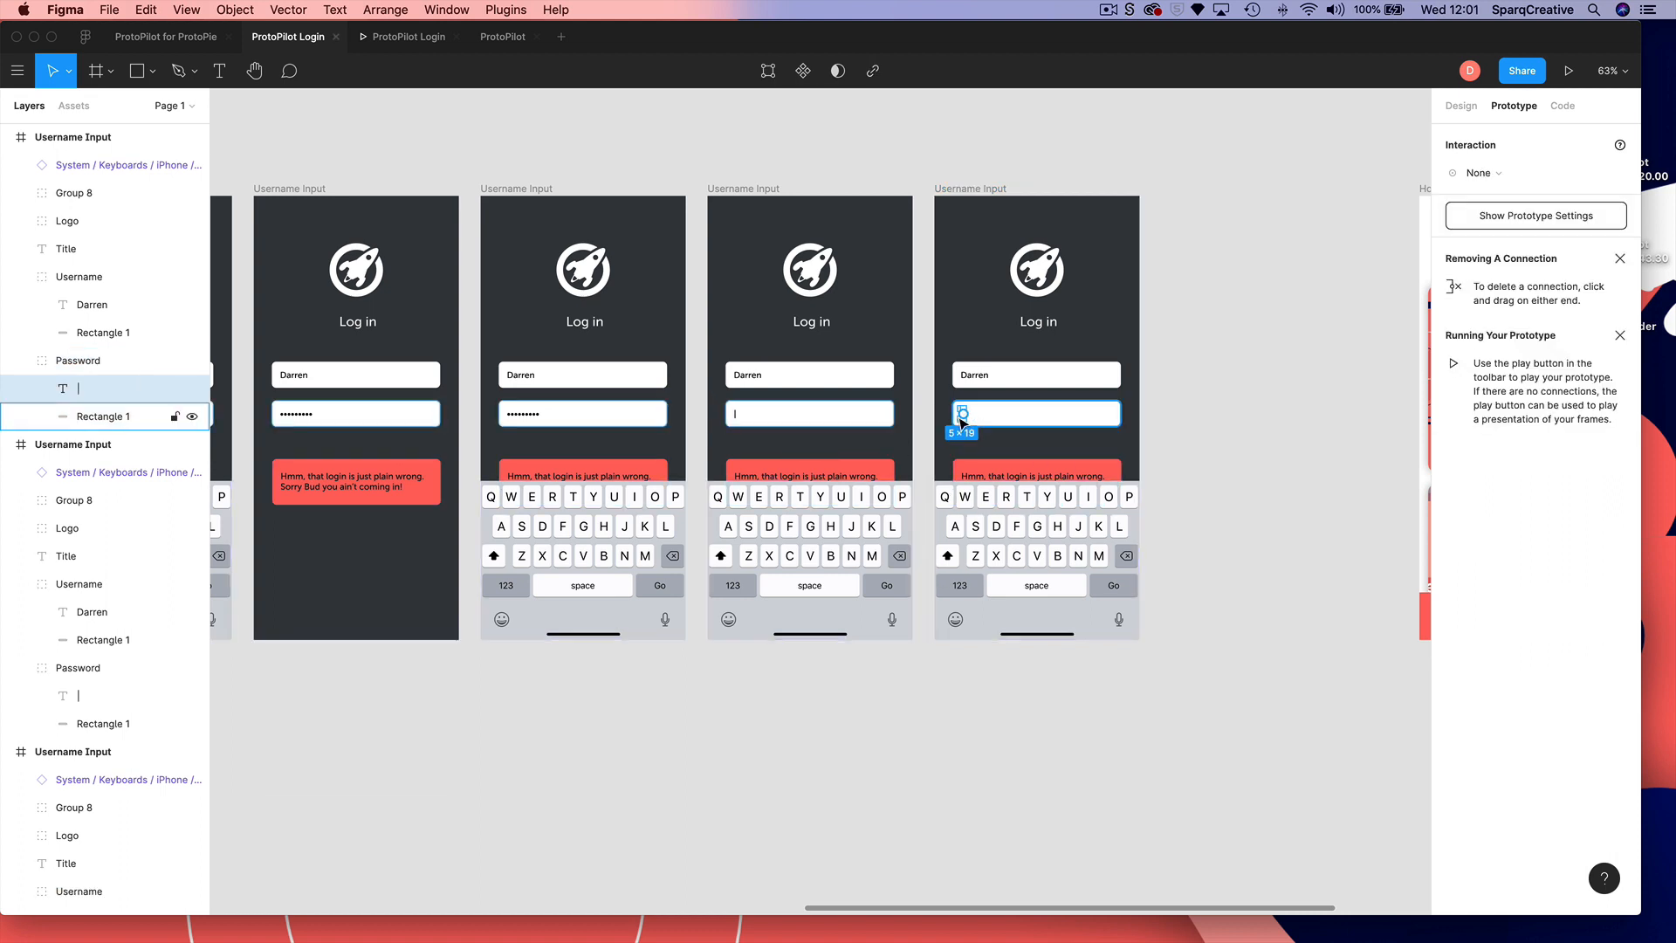
{"action": "left_click", "coordinate": [976, 417]}
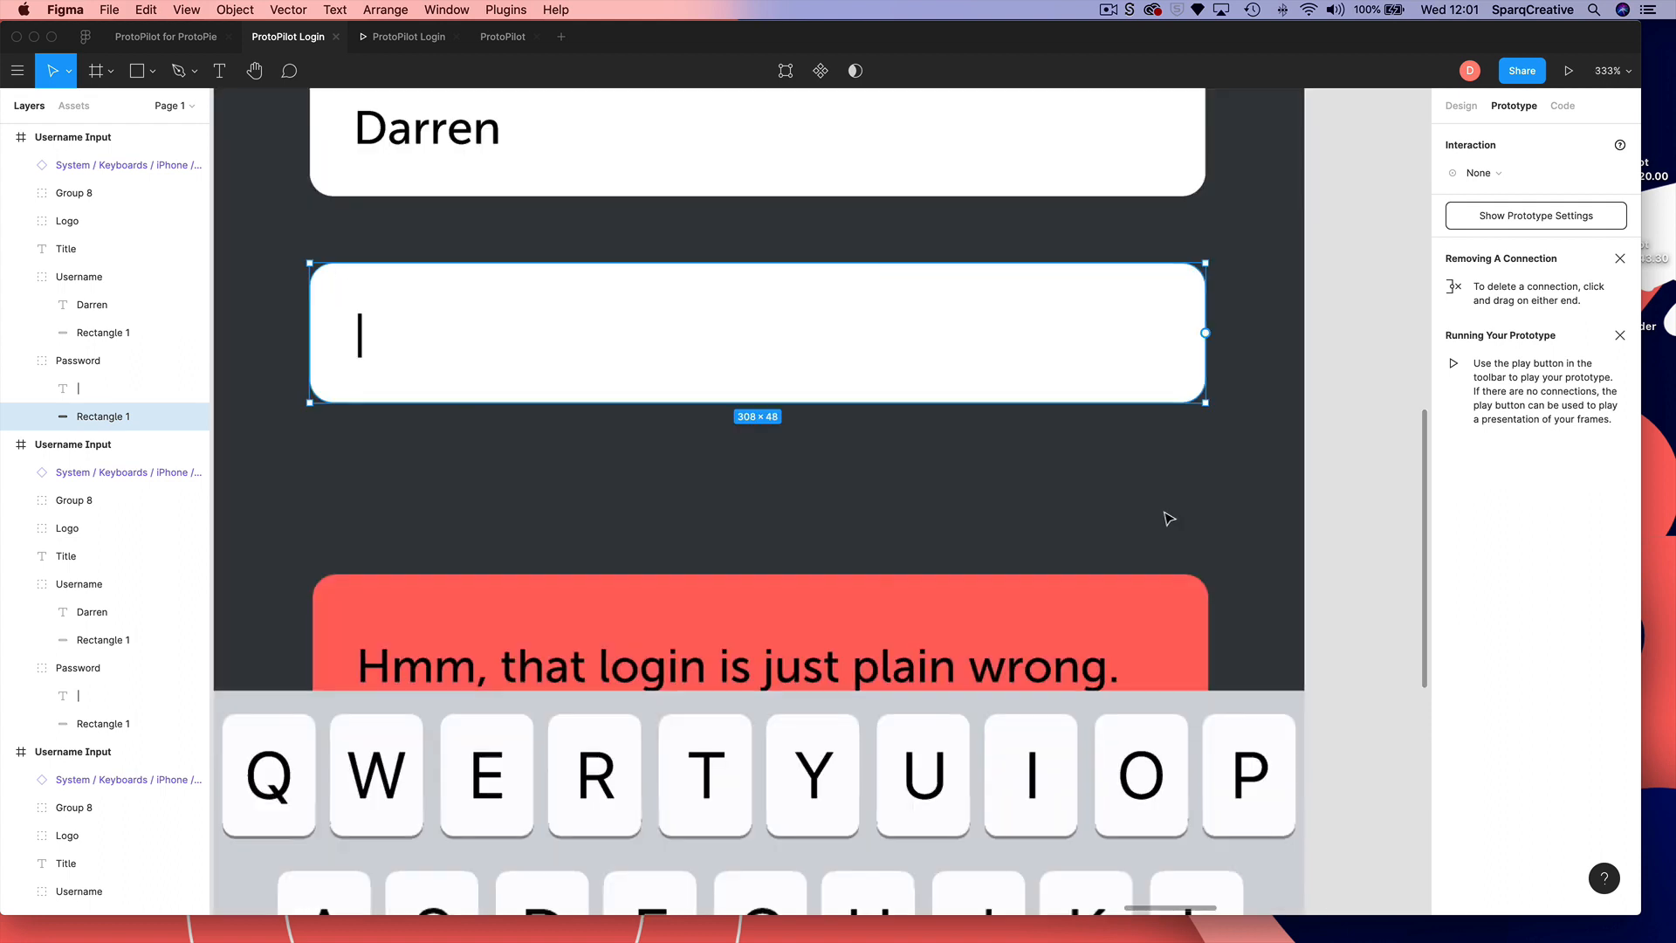
{"action": "scroll", "coordinate": [1164, 512], "scroll_direction": "up", "scroll_amount": 5}
{"action": "left_click", "coordinate": [360, 345]}
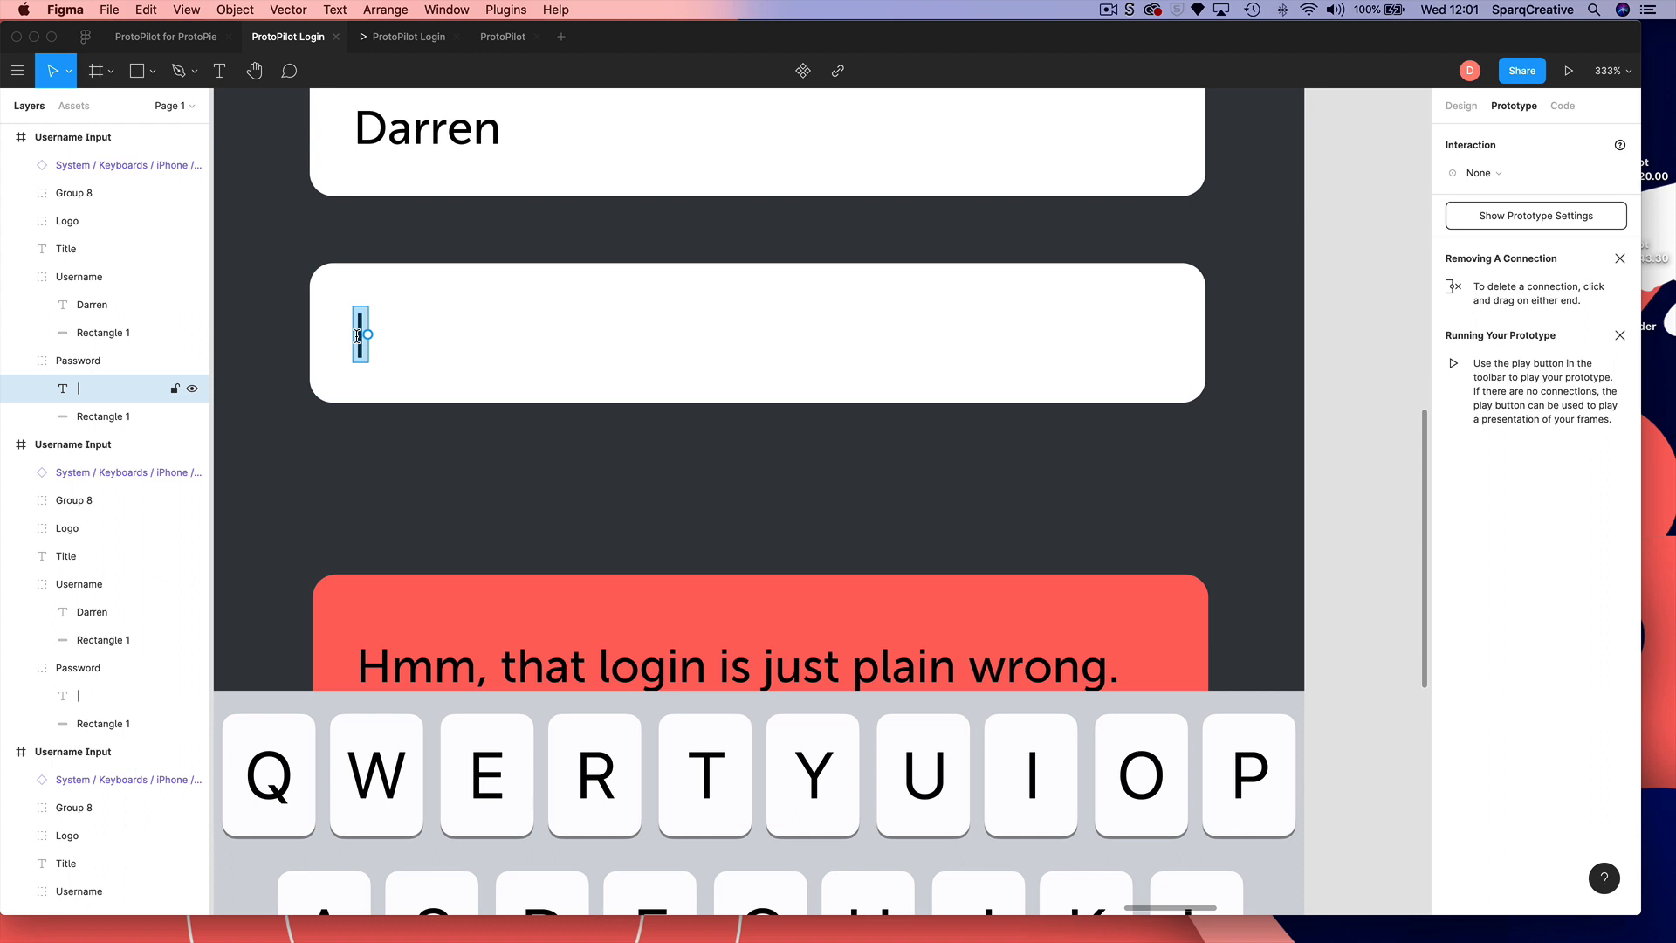
{"action": "left_click", "coordinate": [357, 336]}
{"action": "type", "text": "•••"}
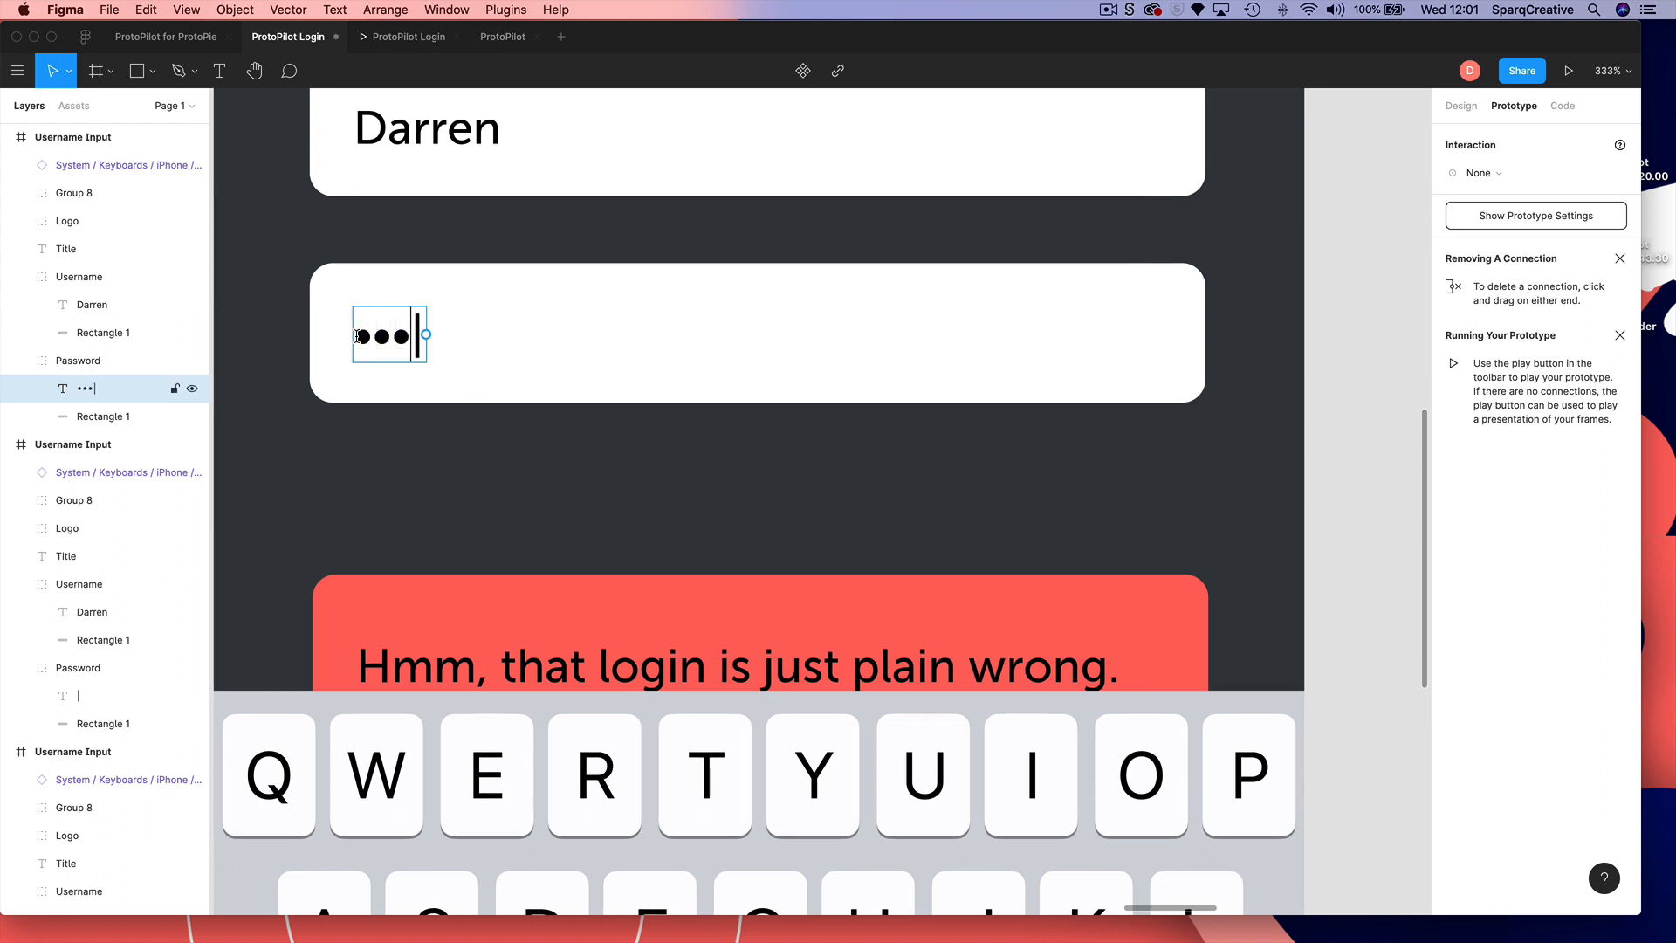
{"action": "type", "text": "•••••"}
{"action": "key", "text": "shift+0"}
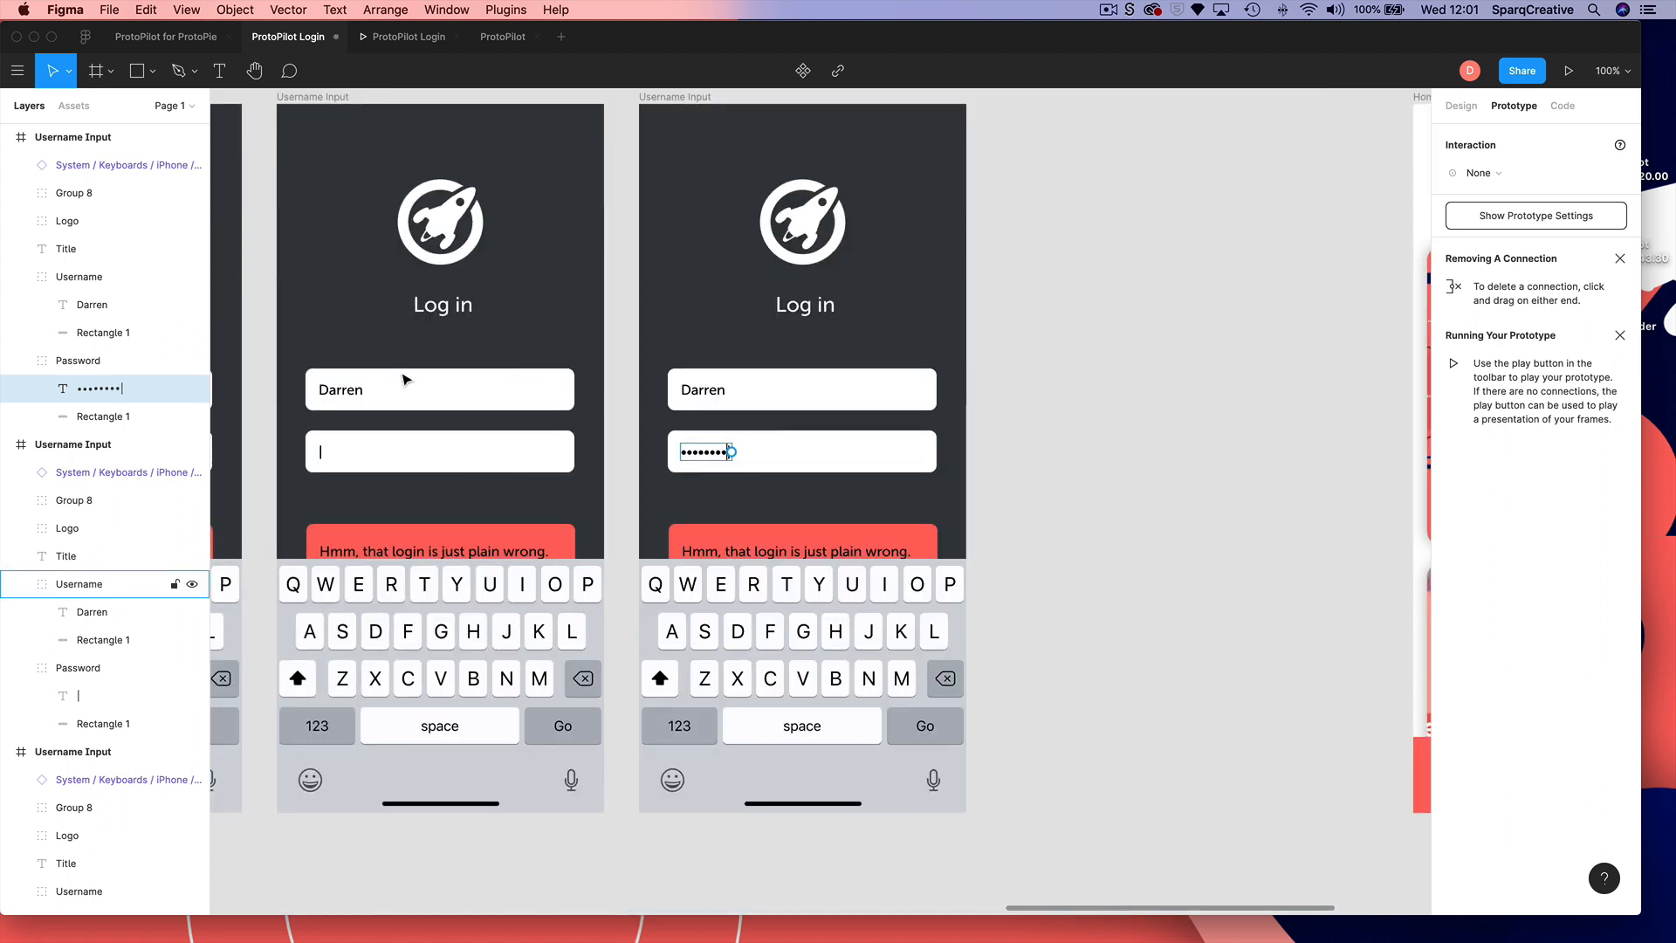
{"action": "scroll", "coordinate": [1108, 509], "scroll_direction": "up", "scroll_amount": 2}
{"action": "left_click", "coordinate": [1097, 598]}
- Move the Home frame horizontally so it sits close beside the last Username Input frame, level with it
{"action": "left_click_drag", "start_coordinate": [1061, 635], "coordinate": [1161, 626]}
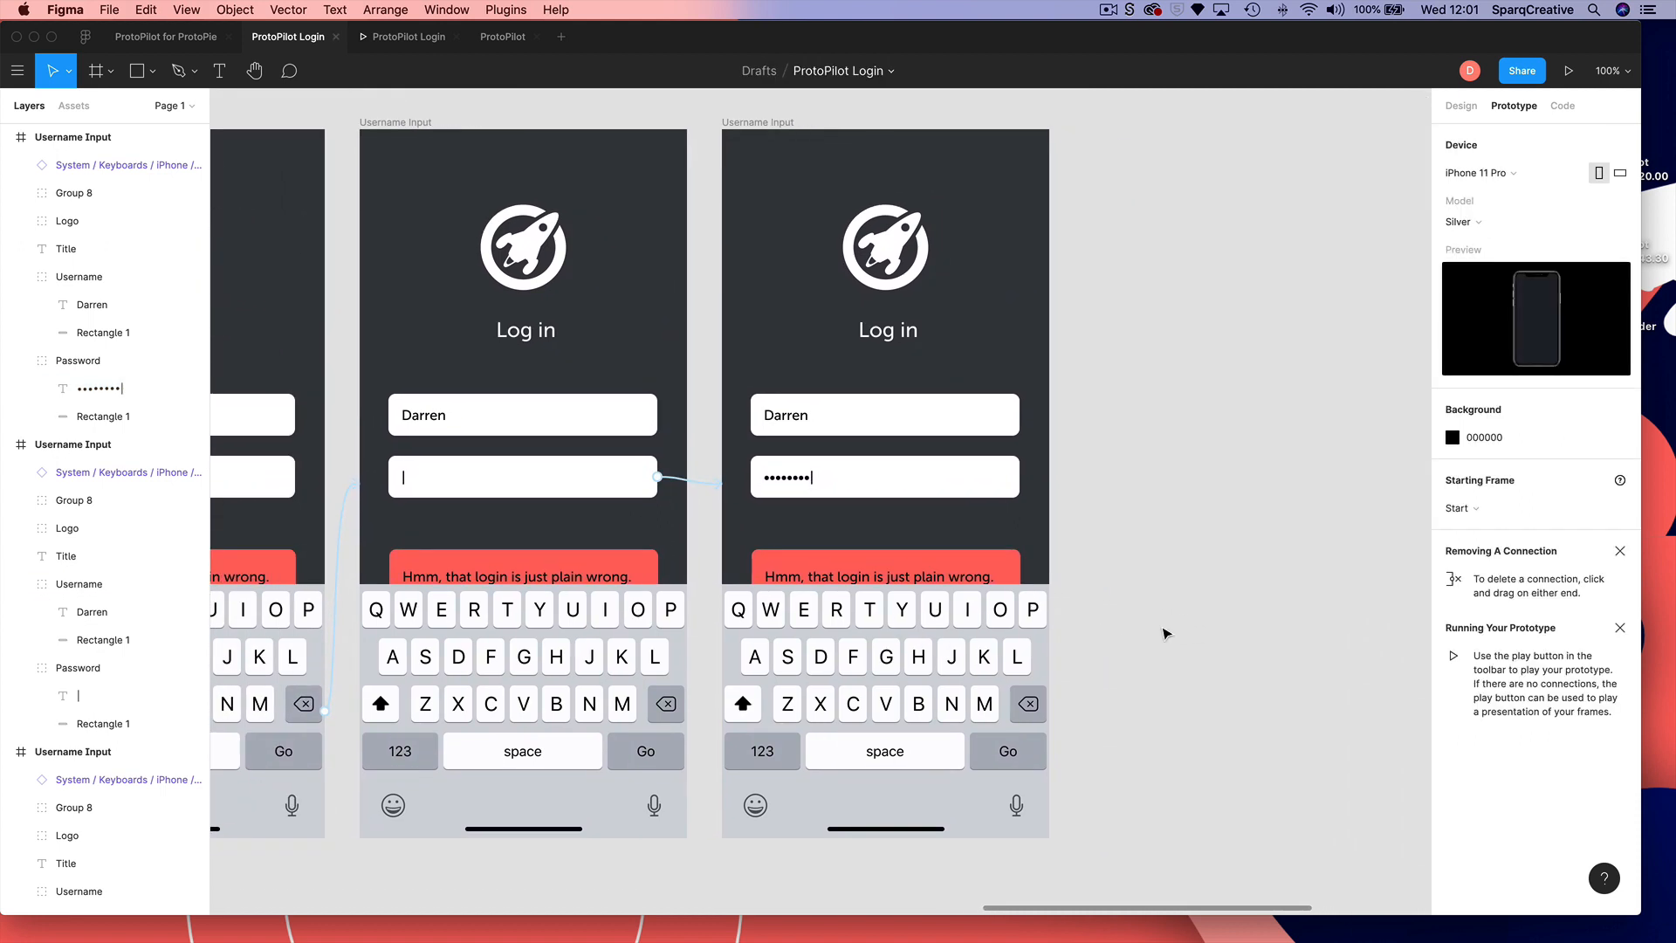
{"action": "scroll", "coordinate": [887, 381], "scroll_direction": "right", "scroll_amount": 3}
{"action": "scroll", "coordinate": [1060, 276], "scroll_direction": "right", "scroll_amount": 3}
{"action": "scroll", "coordinate": [1060, 275], "scroll_direction": "right", "scroll_amount": 3}
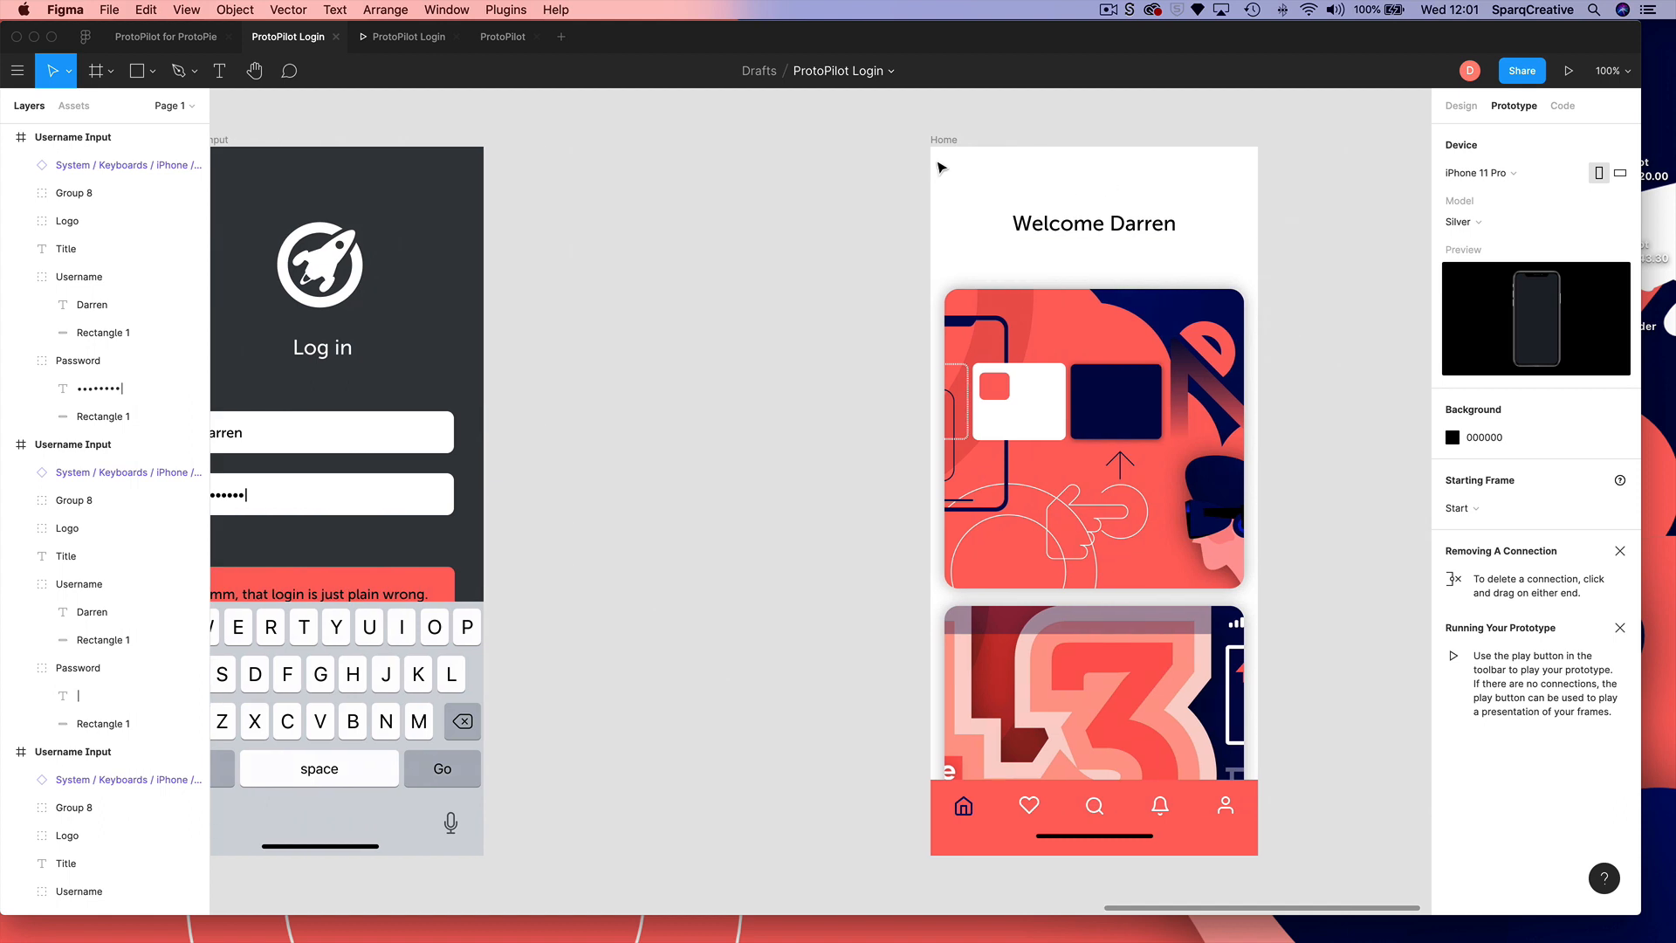
{"action": "left_click_drag", "start_coordinate": [939, 139], "coordinate": [609, 146]}
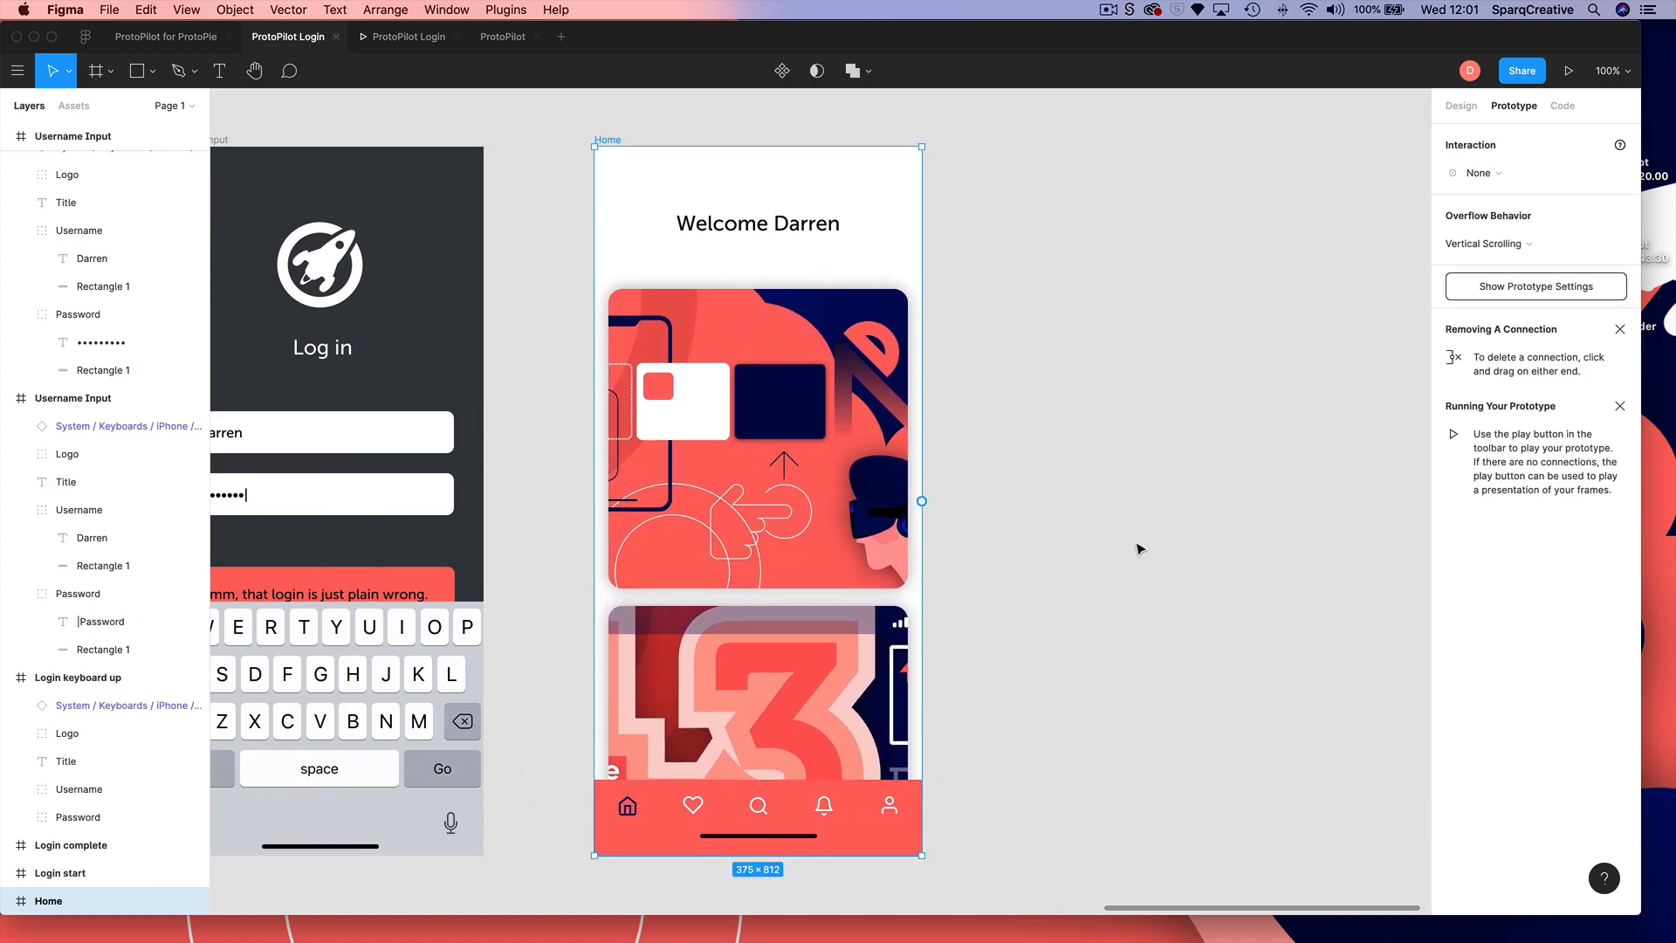
- Link the keyboard in the last Username Input frame to the Home frame, using On Tap, Navigate To and Smart Animate
{"action": "scroll", "coordinate": [1134, 550], "scroll_direction": "left", "scroll_amount": 10}
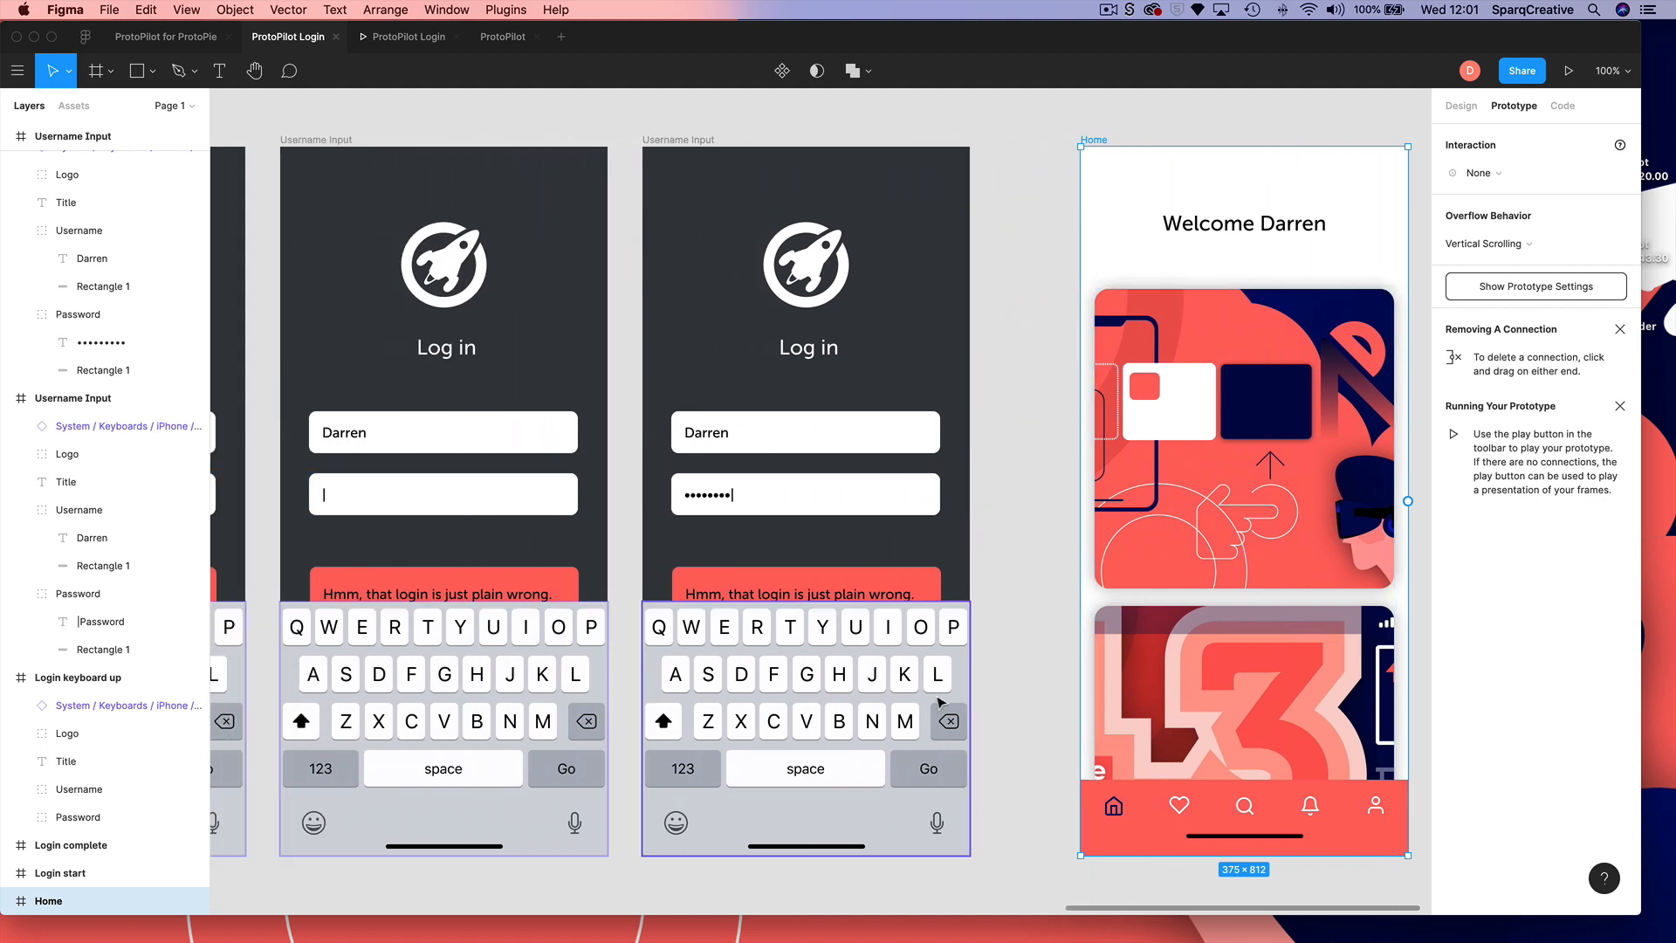
{"action": "left_click", "coordinate": [952, 765]}
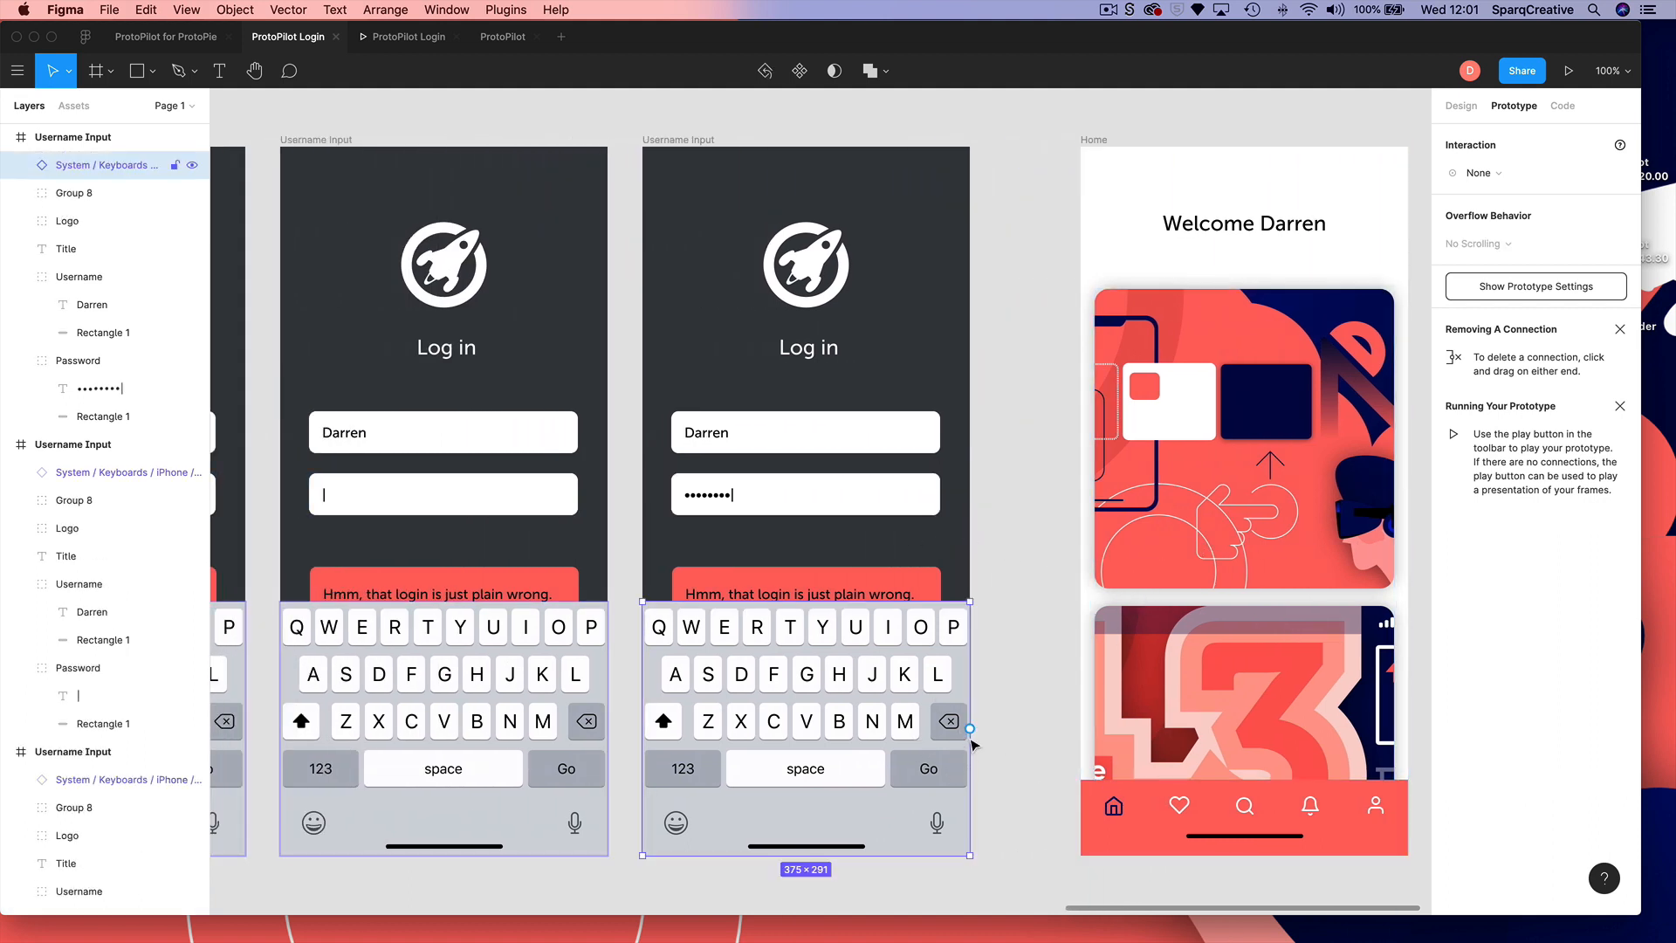
{"action": "left_click_drag", "start_coordinate": [970, 728], "coordinate": [1107, 461]}
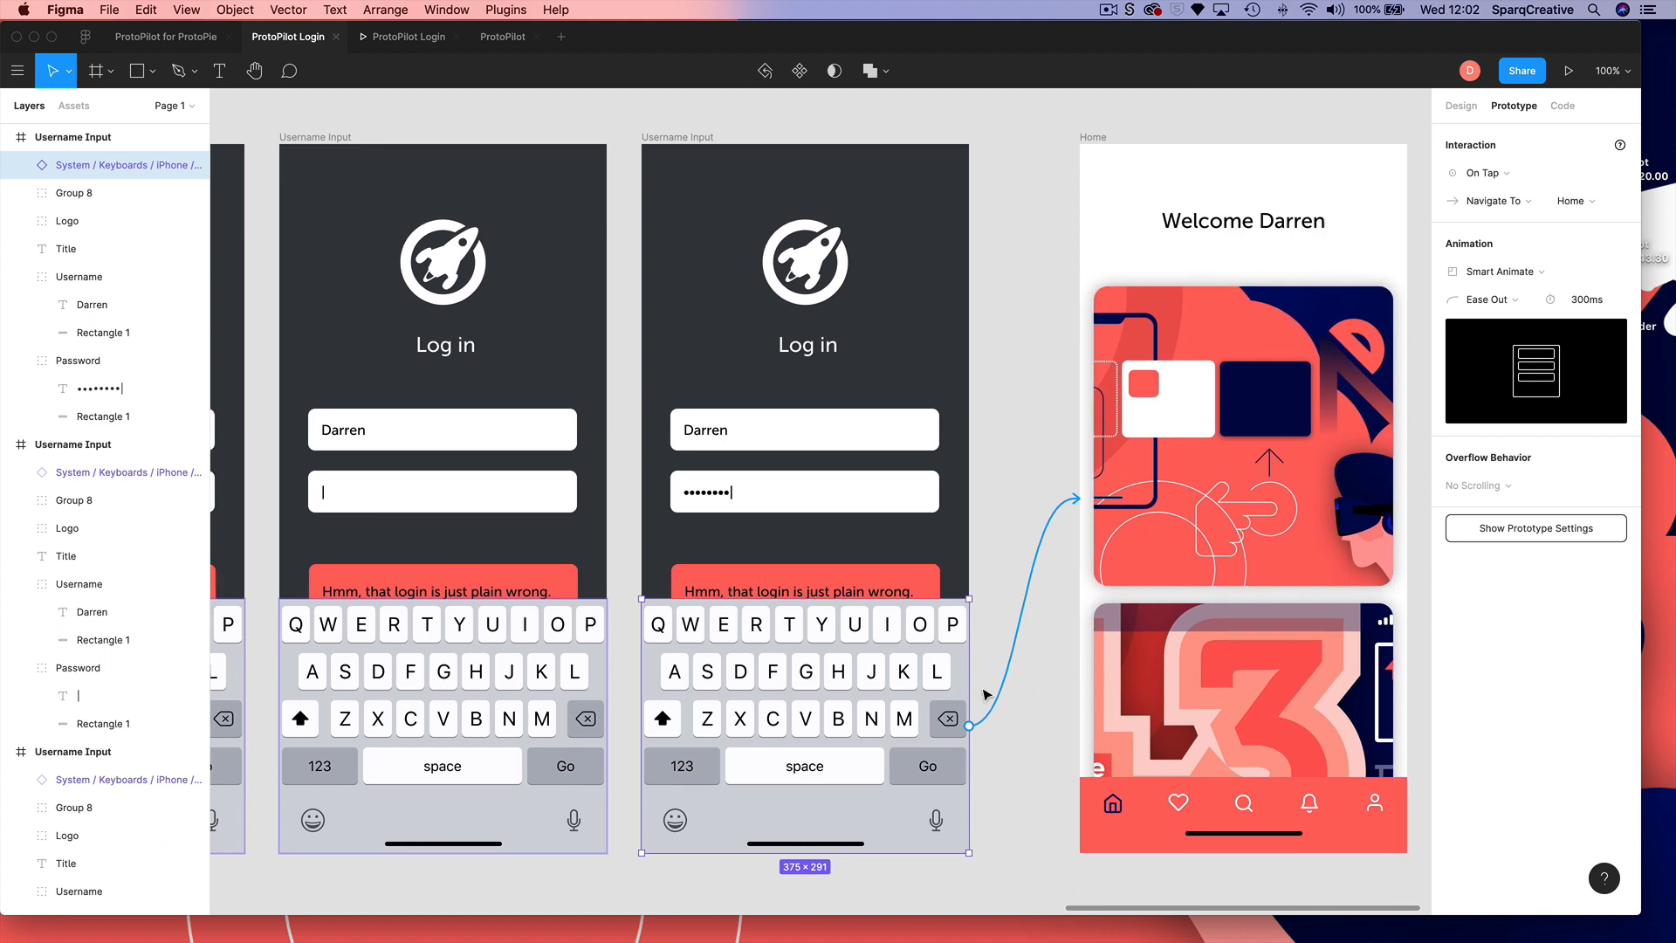
{"action": "scroll", "coordinate": [992, 693], "scroll_direction": "right", "scroll_amount": 3}
{"action": "scroll", "coordinate": [993, 693], "scroll_direction": "up", "scroll_amount": 1}
{"action": "scroll", "coordinate": [883, 745], "scroll_direction": "down", "scroll_amount": 1}
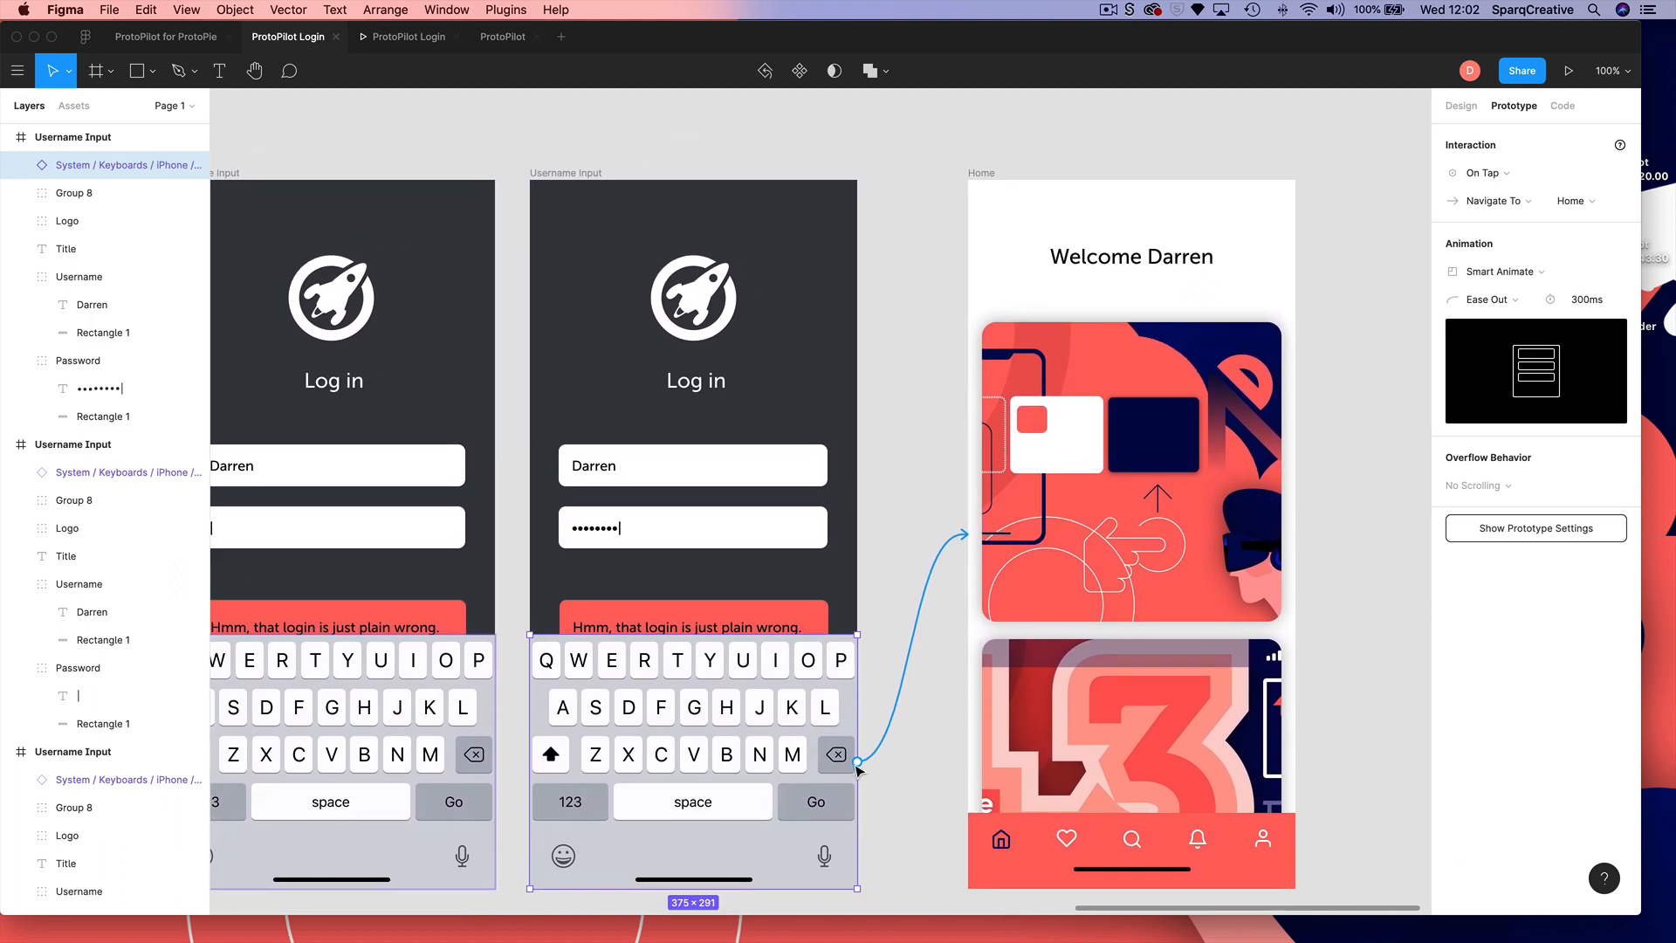
{"action": "scroll", "coordinate": [860, 772], "scroll_direction": "right", "scroll_amount": 1}
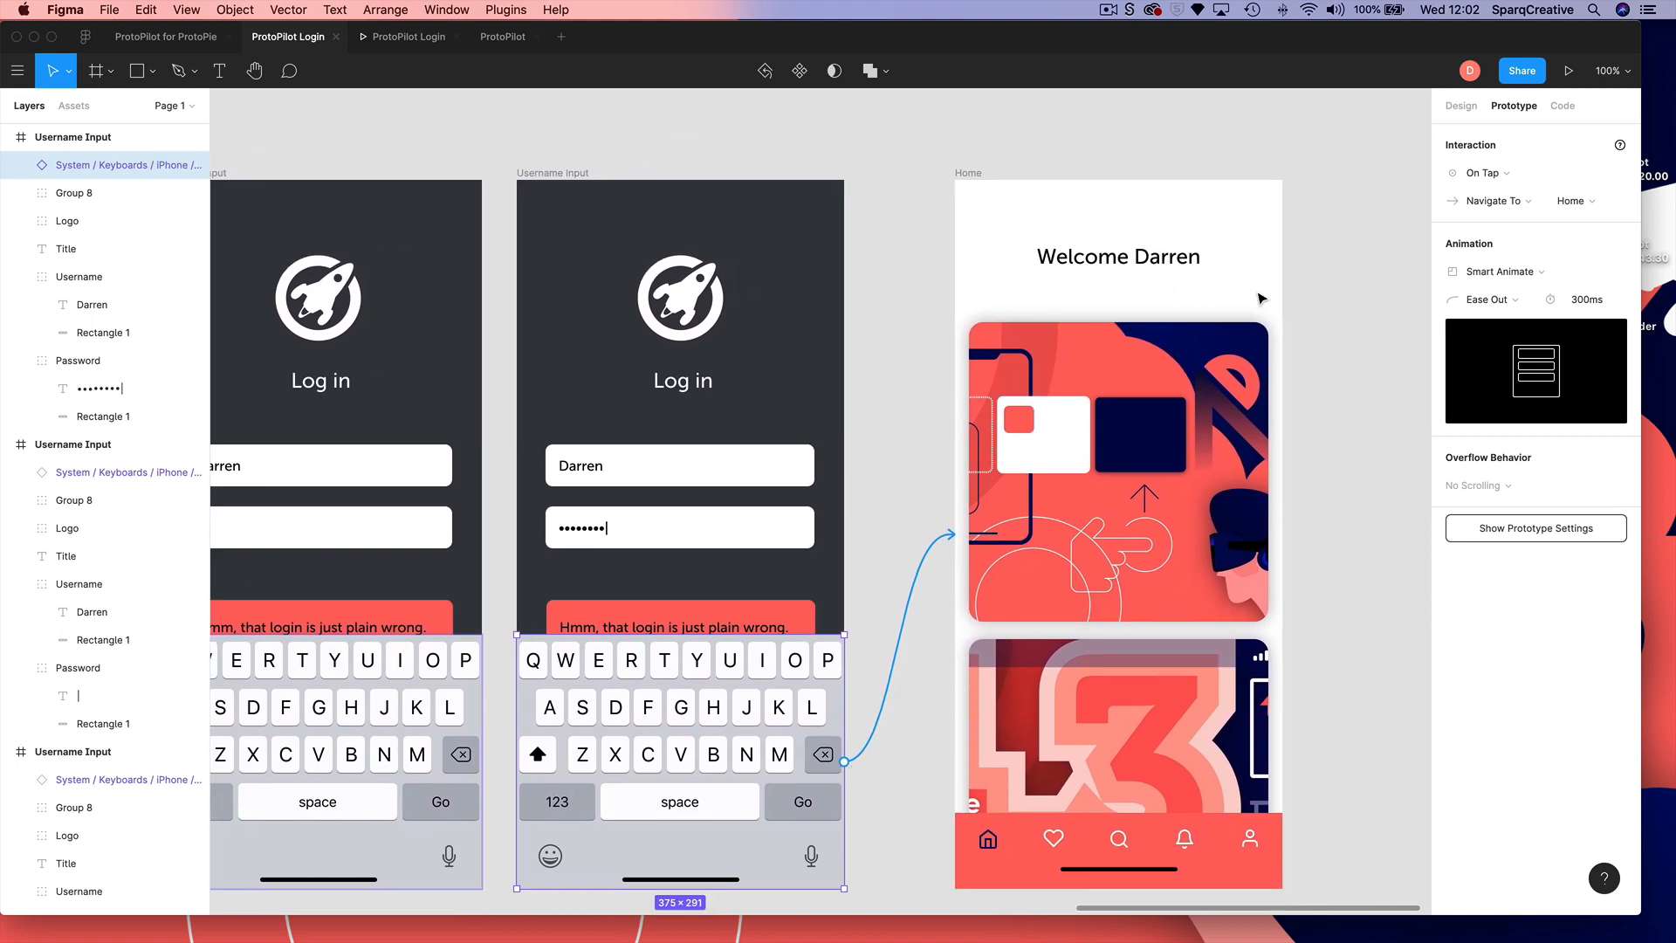
- Try the Move In, Move Out and Push animations on the keyboard's link to Home, and set it to Slide In
{"action": "left_click", "coordinate": [1494, 273]}
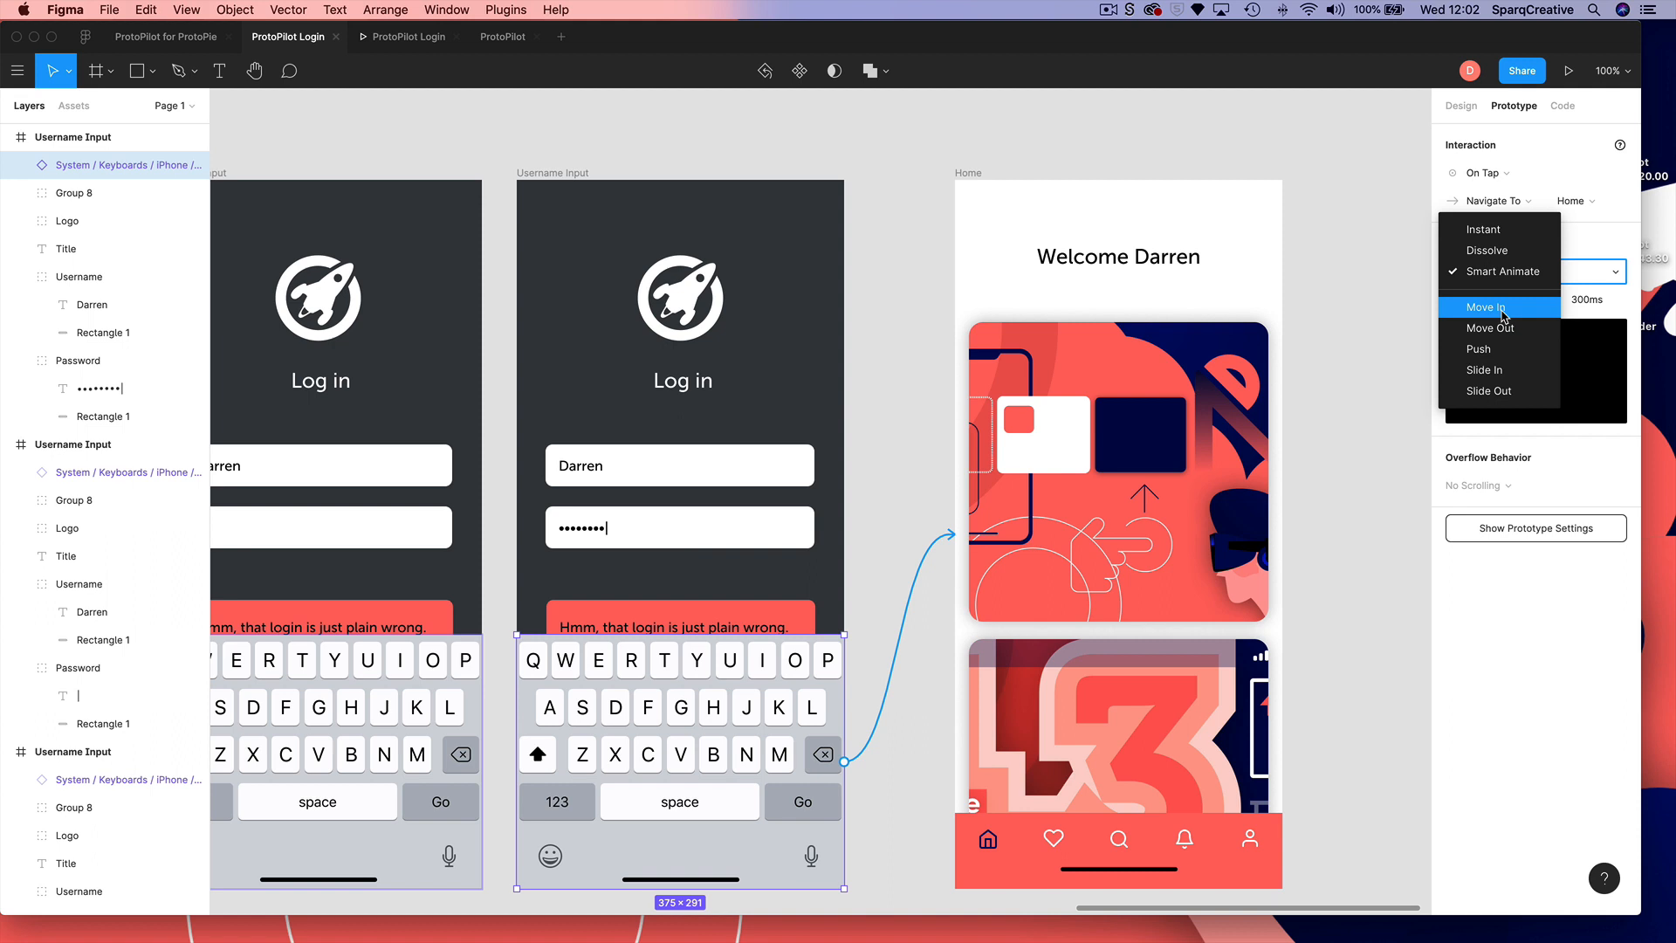
{"action": "left_click", "coordinate": [1502, 310]}
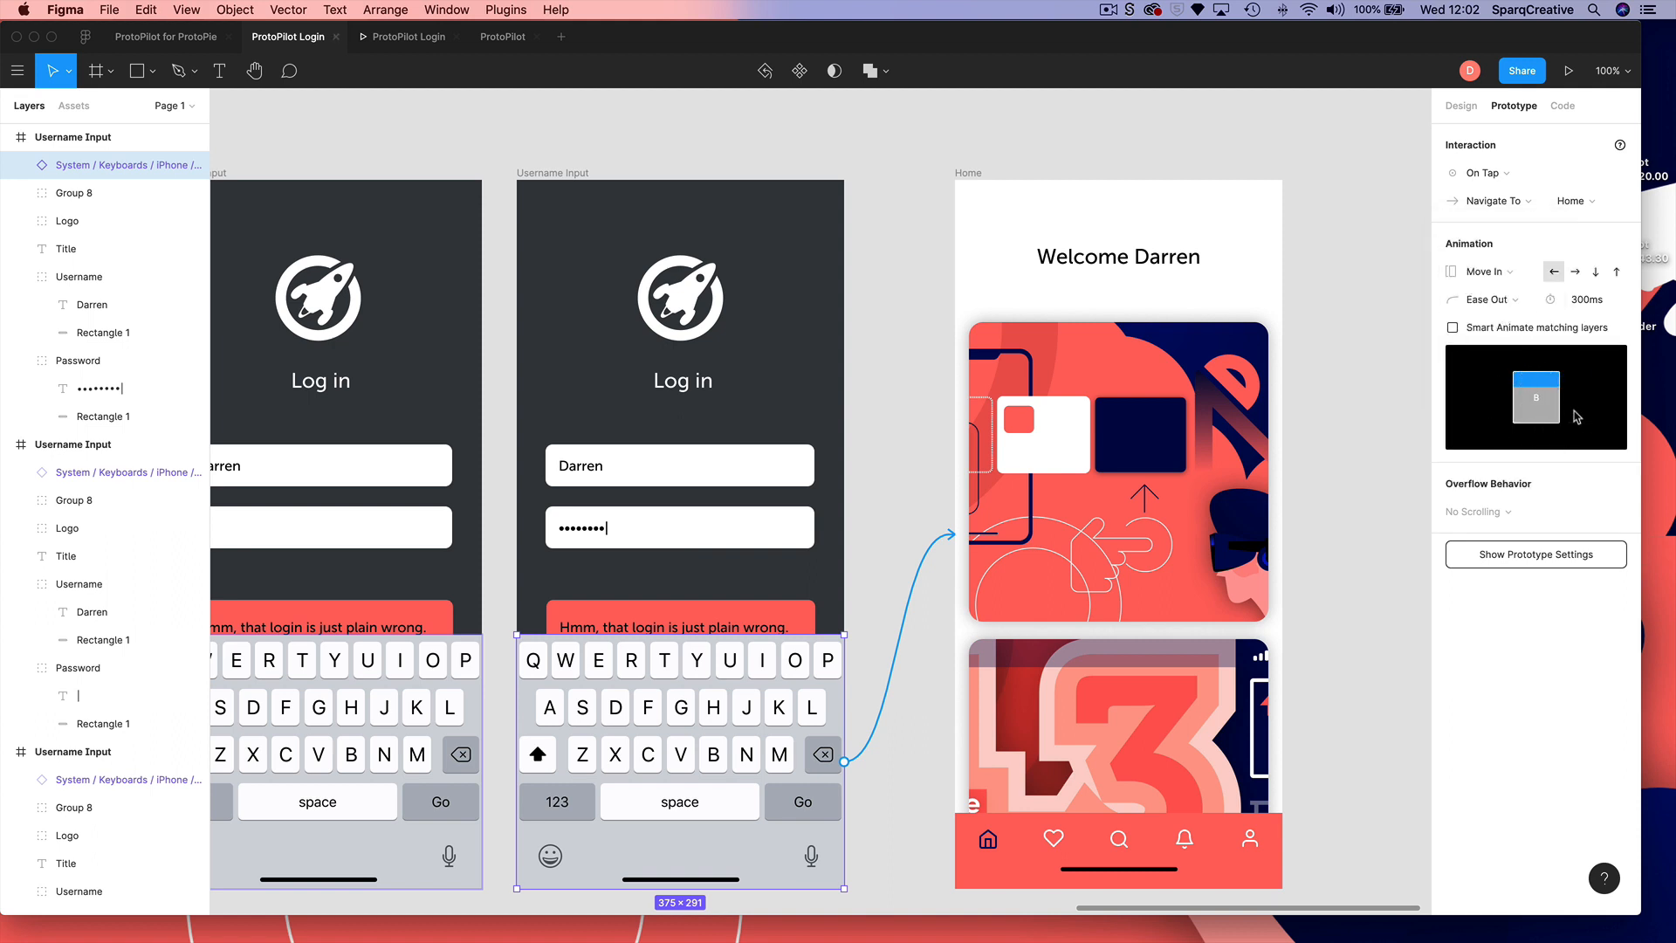
{"action": "left_click", "coordinate": [1483, 272]}
{"action": "left_click", "coordinate": [1475, 297]}
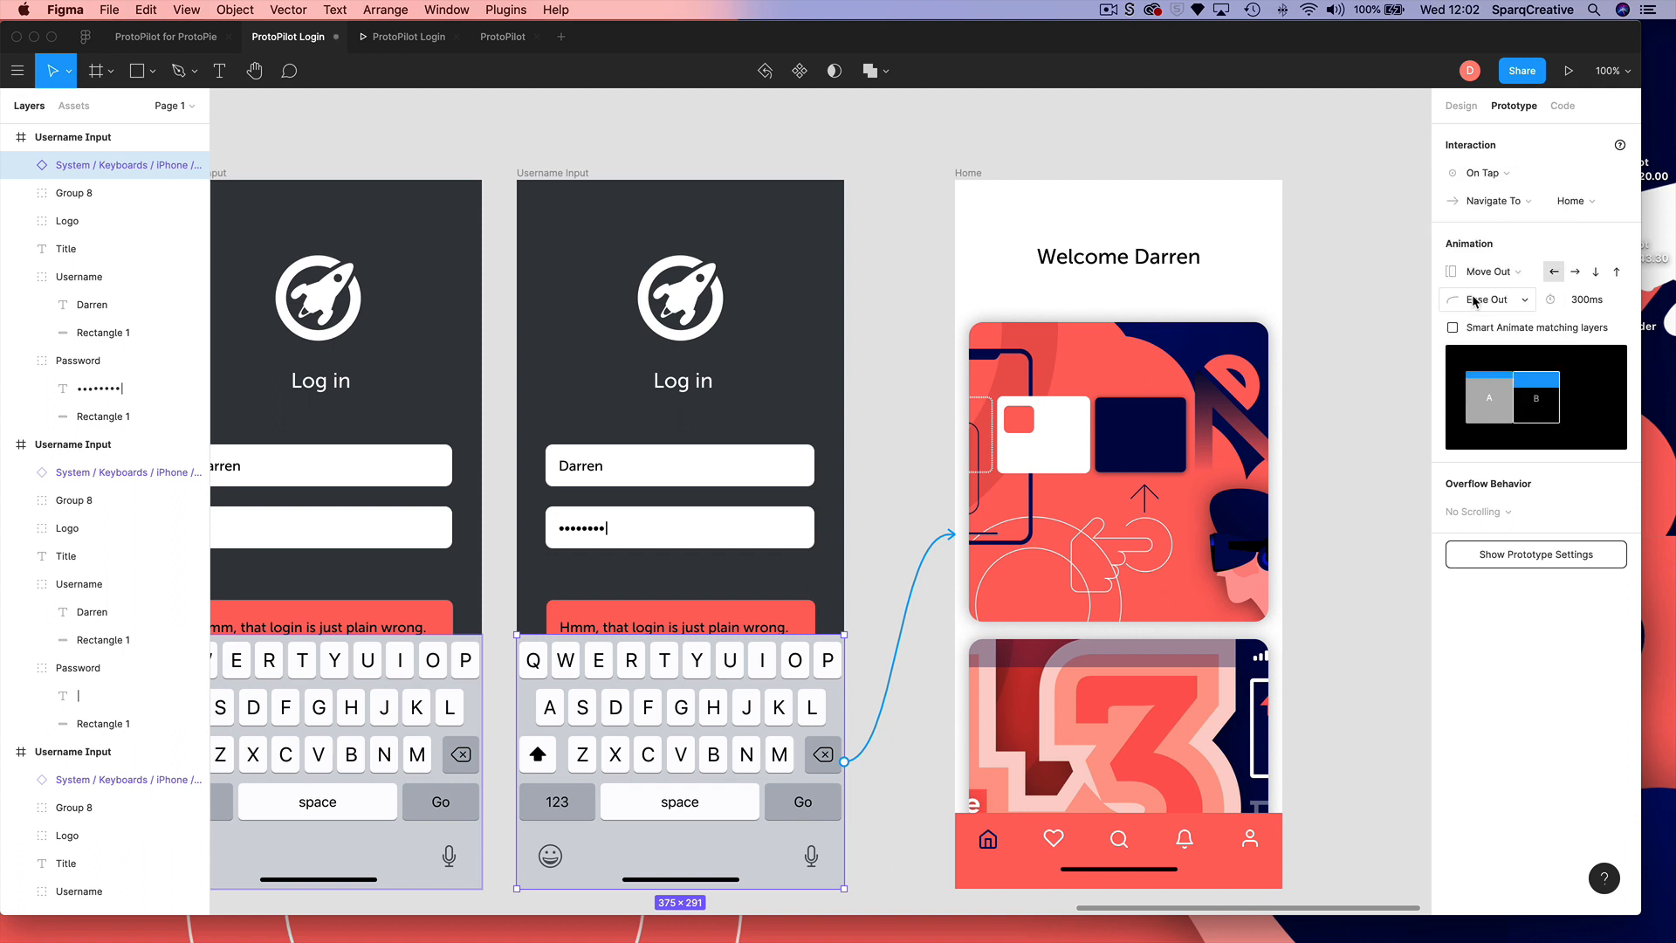
{"action": "left_click", "coordinate": [1480, 271]}
{"action": "left_click", "coordinate": [1473, 299]}
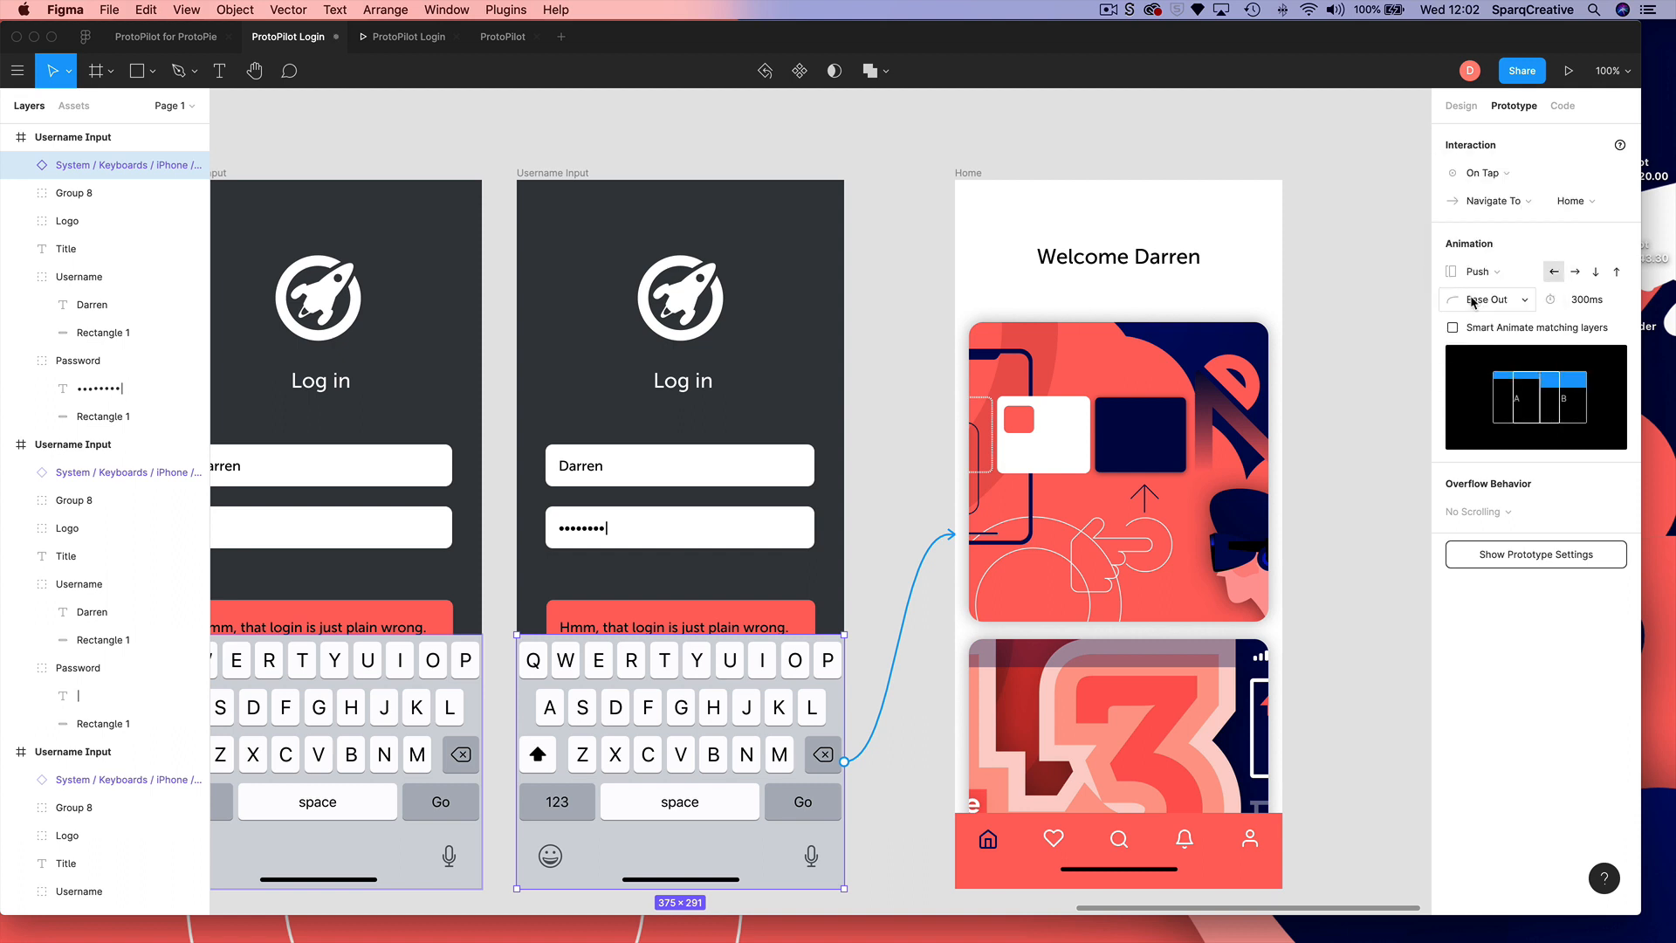
{"action": "left_click", "coordinate": [1480, 271]}
{"action": "left_click", "coordinate": [1472, 300]}
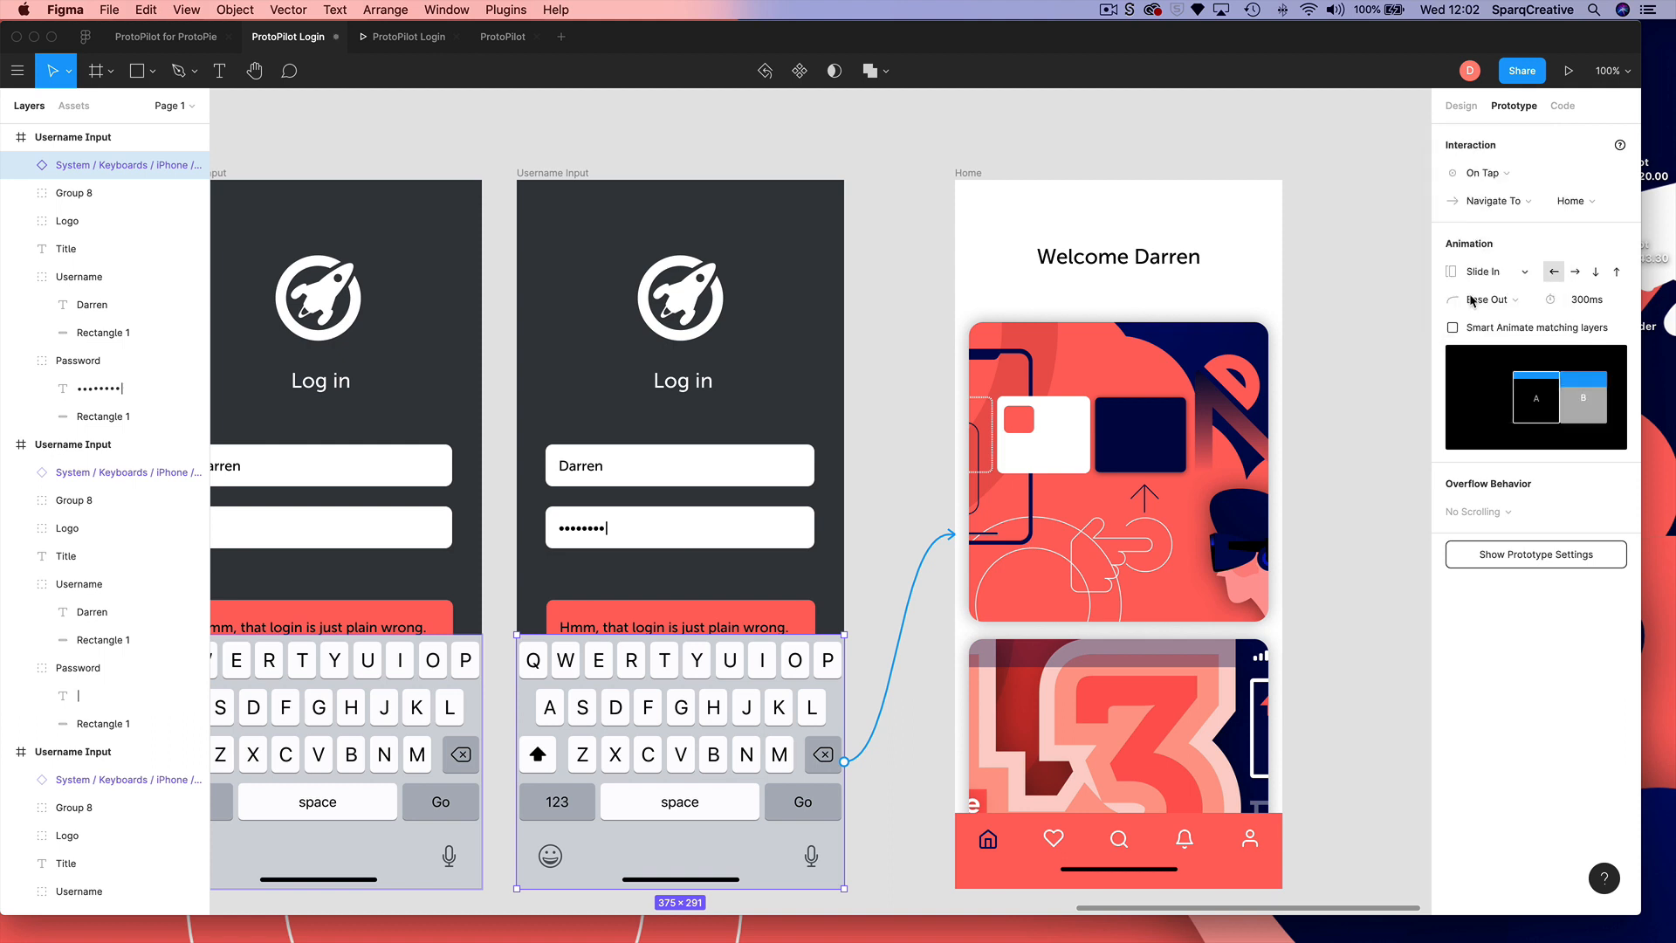
- Try Slide Out and the opposite slide direction on the keyboard's link to Home, and return it to Slide In moving left
{"action": "left_click", "coordinate": [1484, 271]}
{"action": "left_click", "coordinate": [1477, 302]}
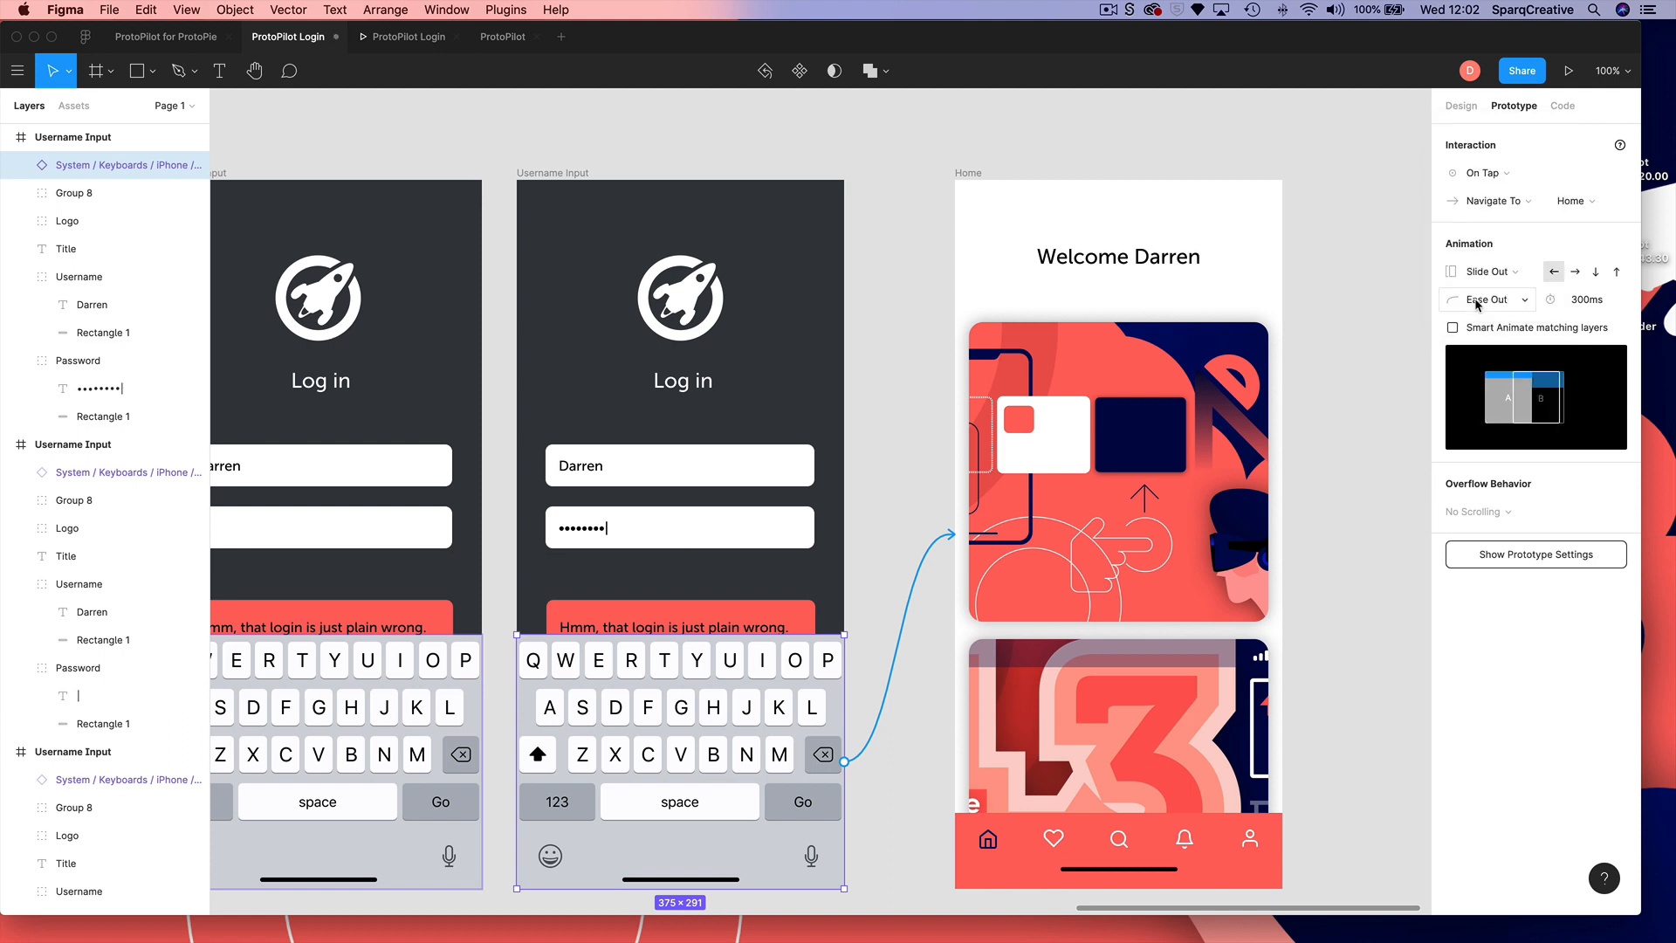
{"action": "left_click", "coordinate": [1480, 271]}
{"action": "left_click", "coordinate": [1475, 259]}
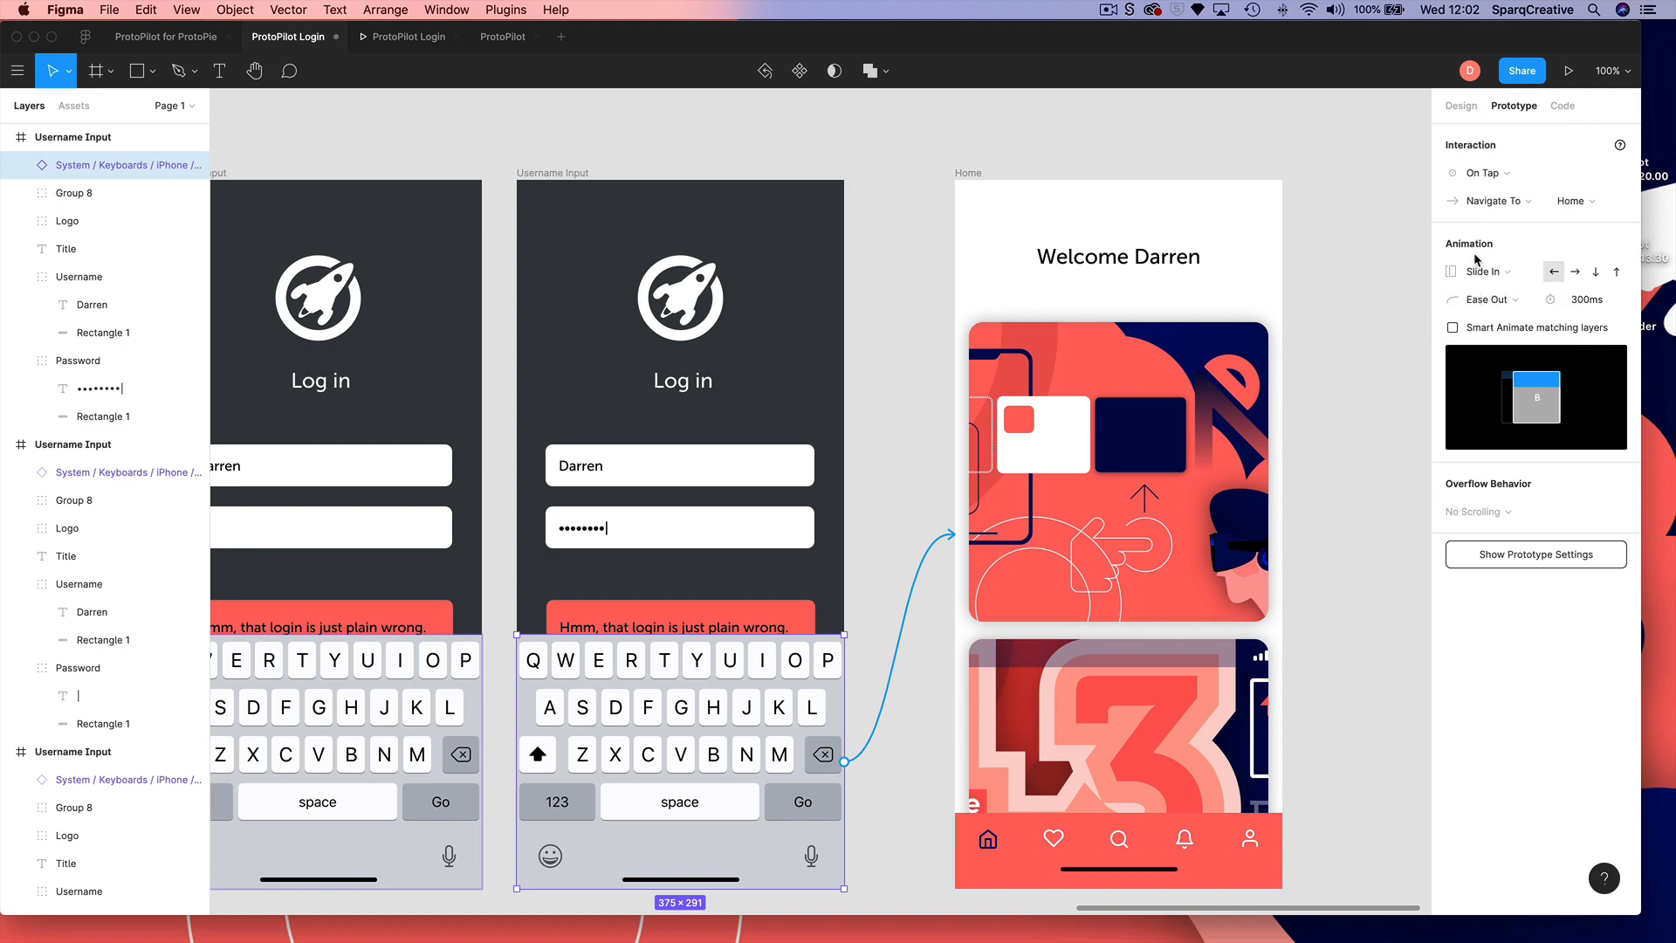
{"action": "left_click", "coordinate": [1474, 272]}
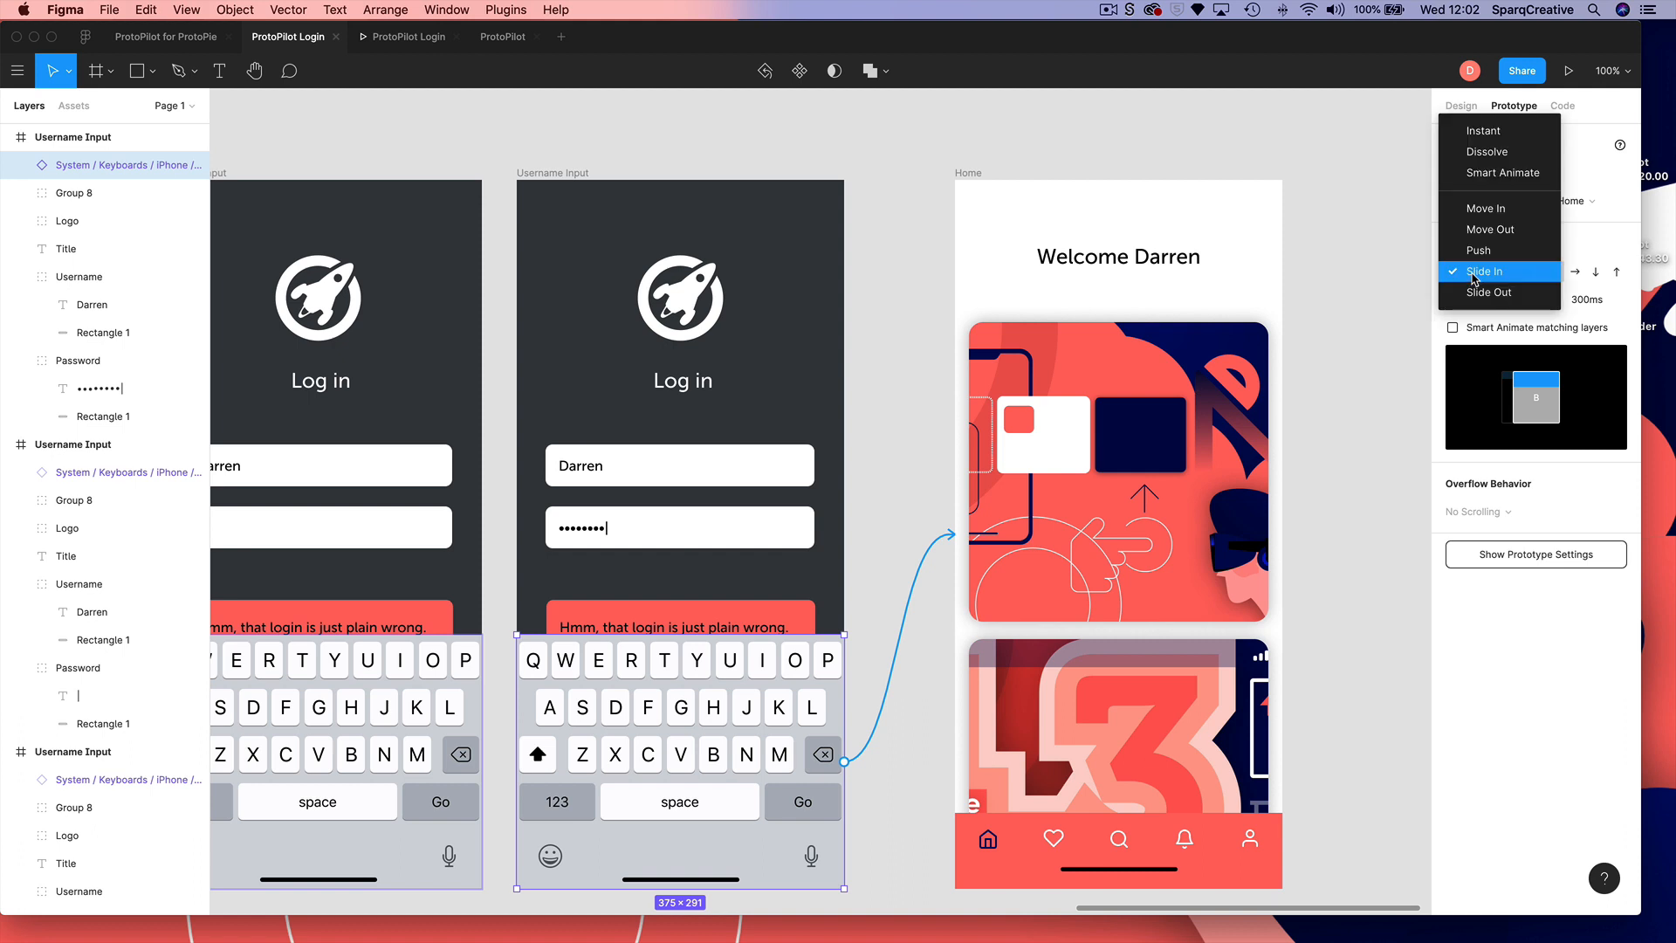
{"action": "left_click", "coordinate": [1474, 272]}
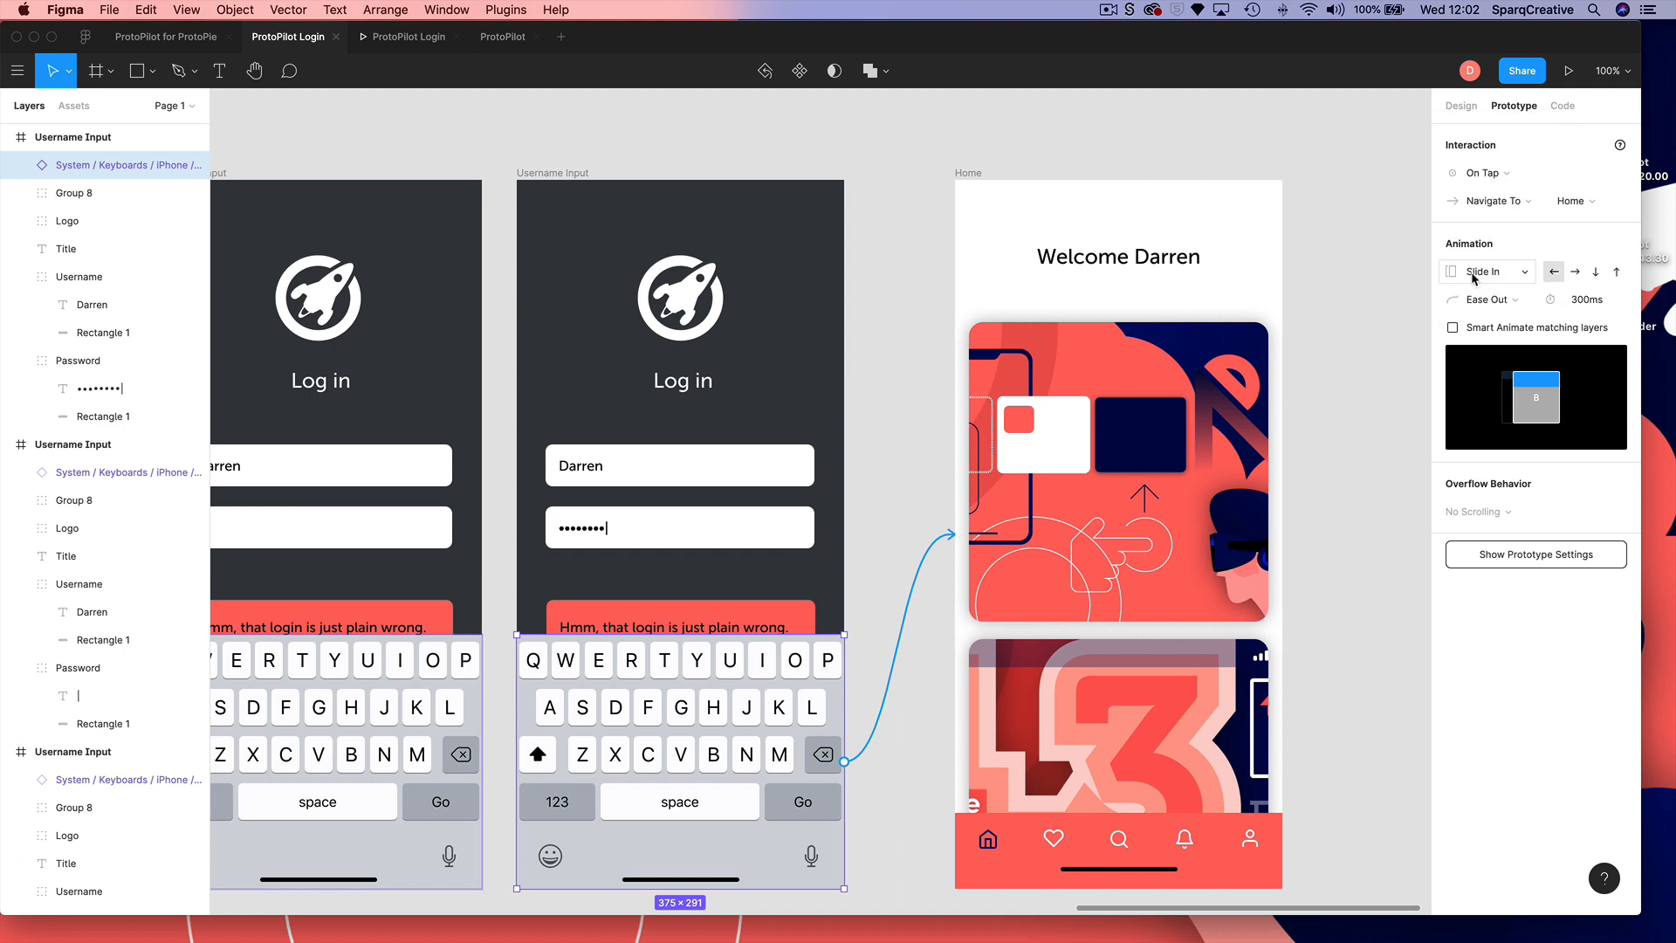
{"action": "left_click", "coordinate": [1471, 275]}
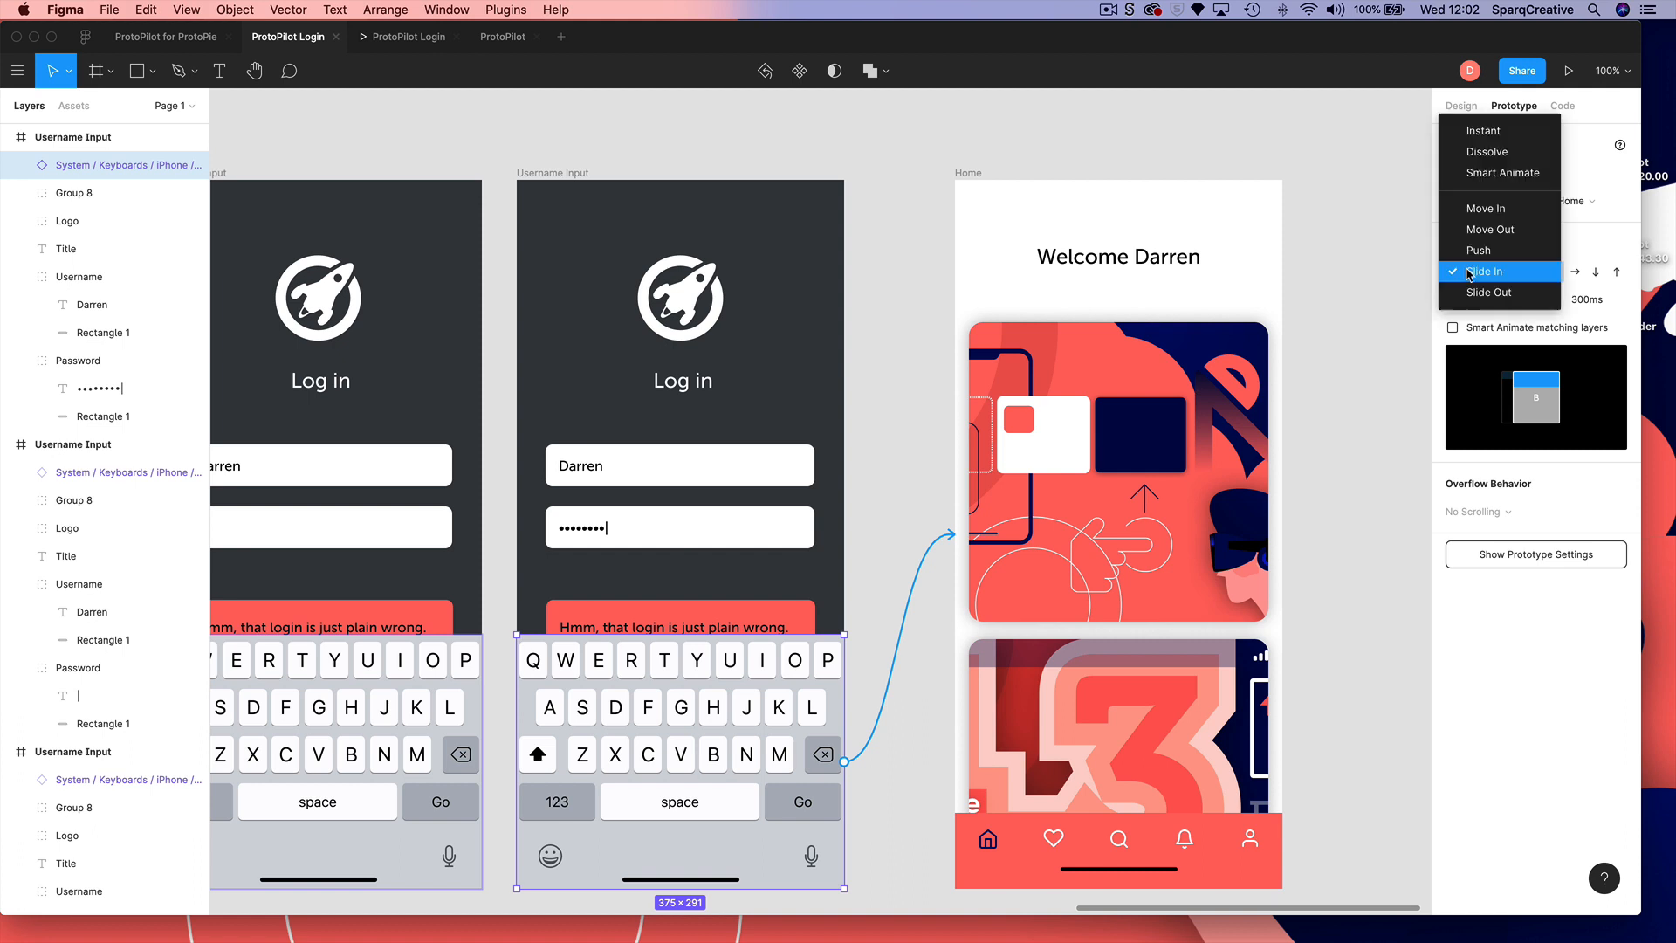
{"action": "left_click", "coordinate": [1470, 275]}
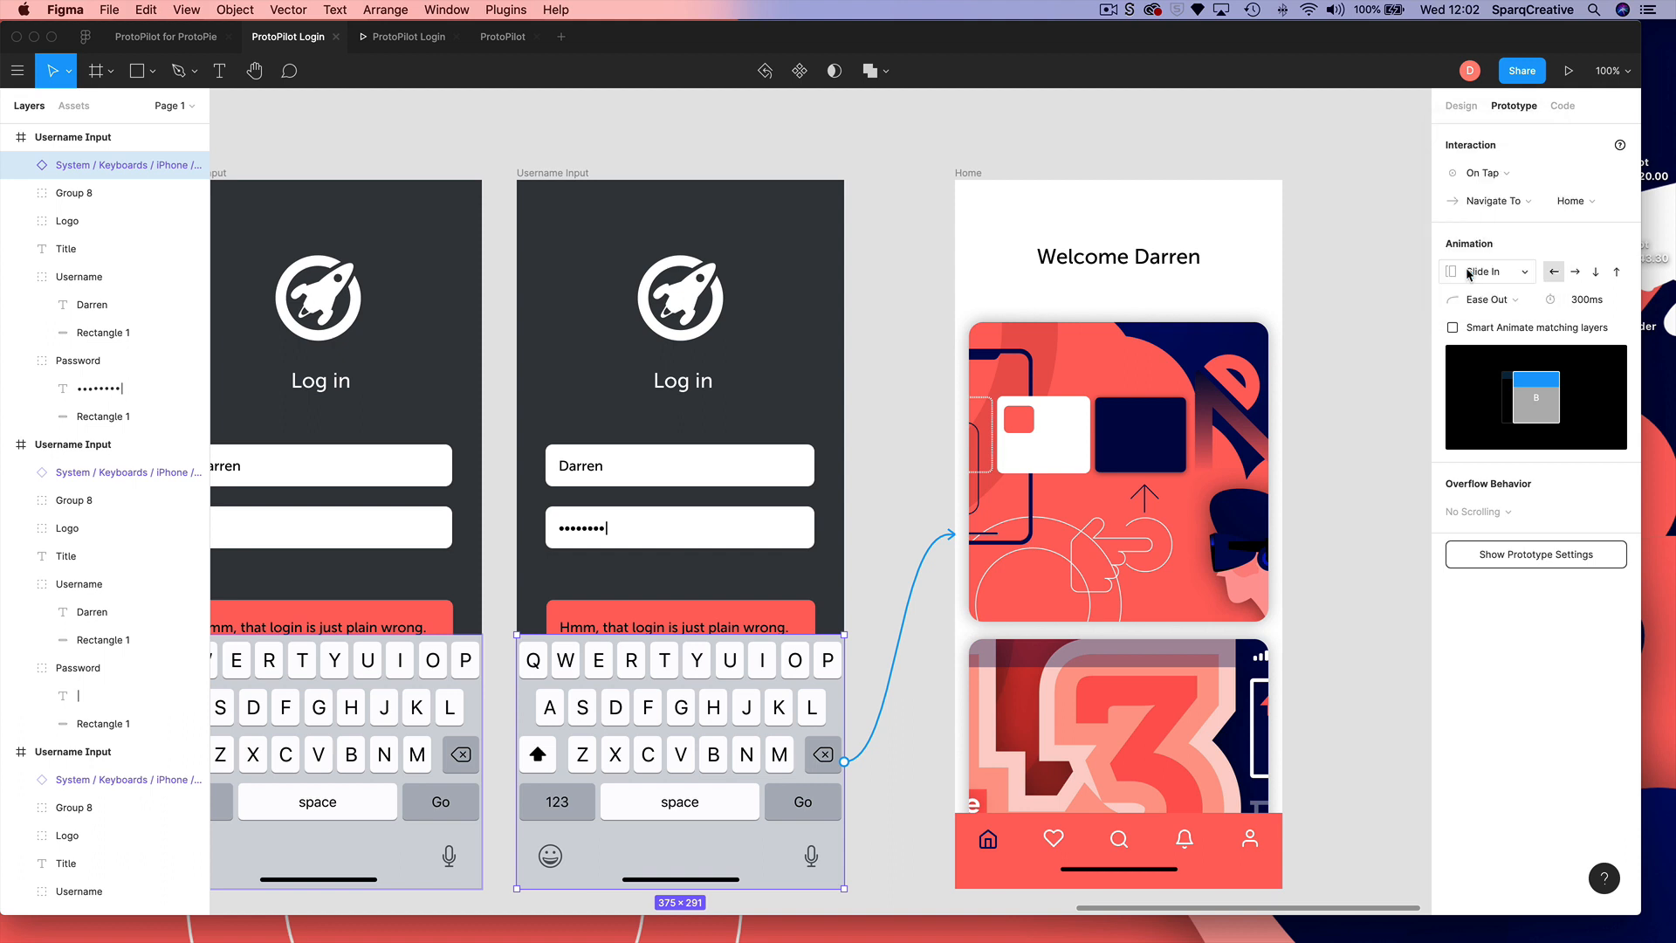
{"action": "left_click", "coordinate": [1469, 274]}
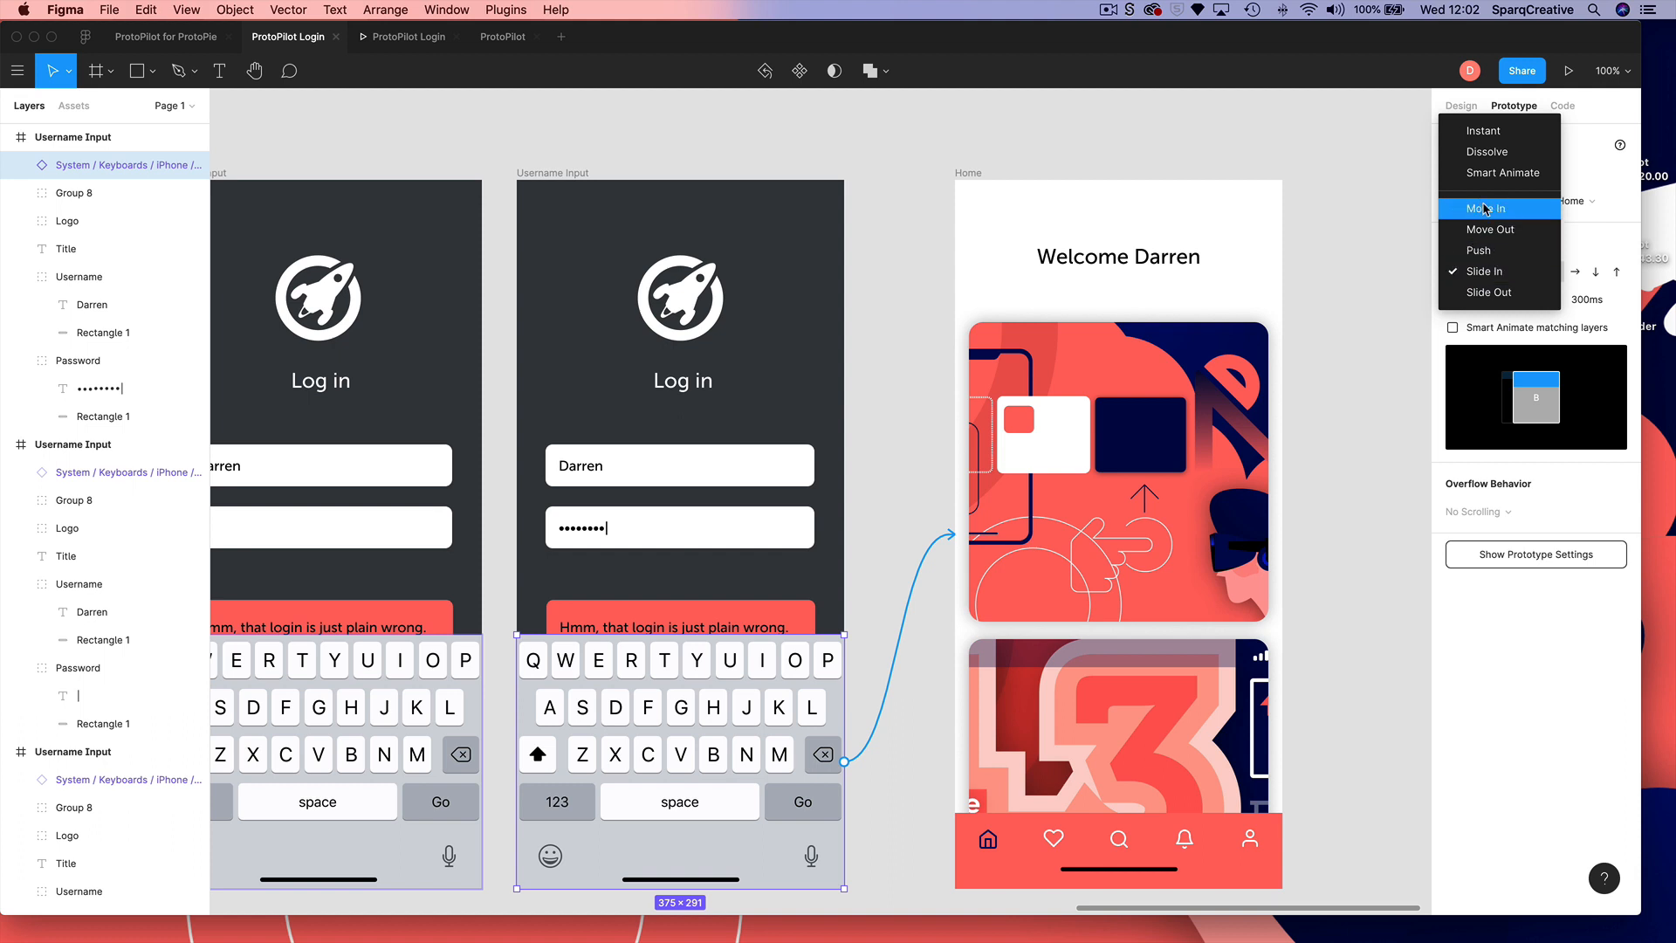
{"action": "left_click", "coordinate": [1474, 275]}
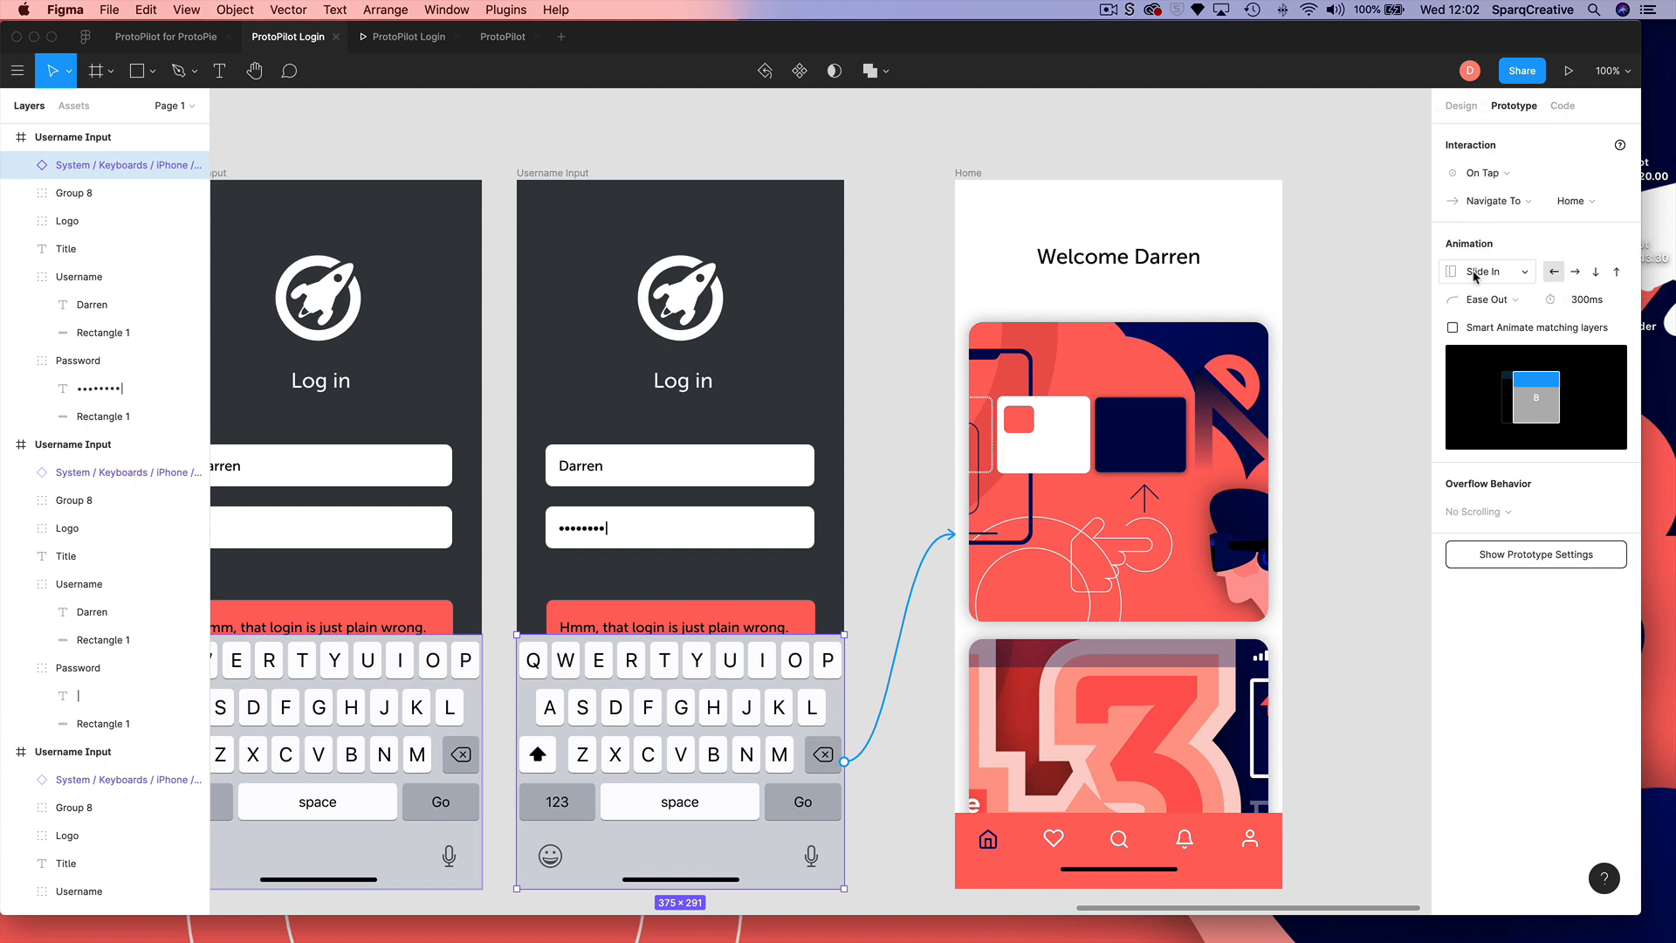
{"action": "left_click", "coordinate": [1580, 272]}
{"action": "left_click", "coordinate": [1554, 271]}
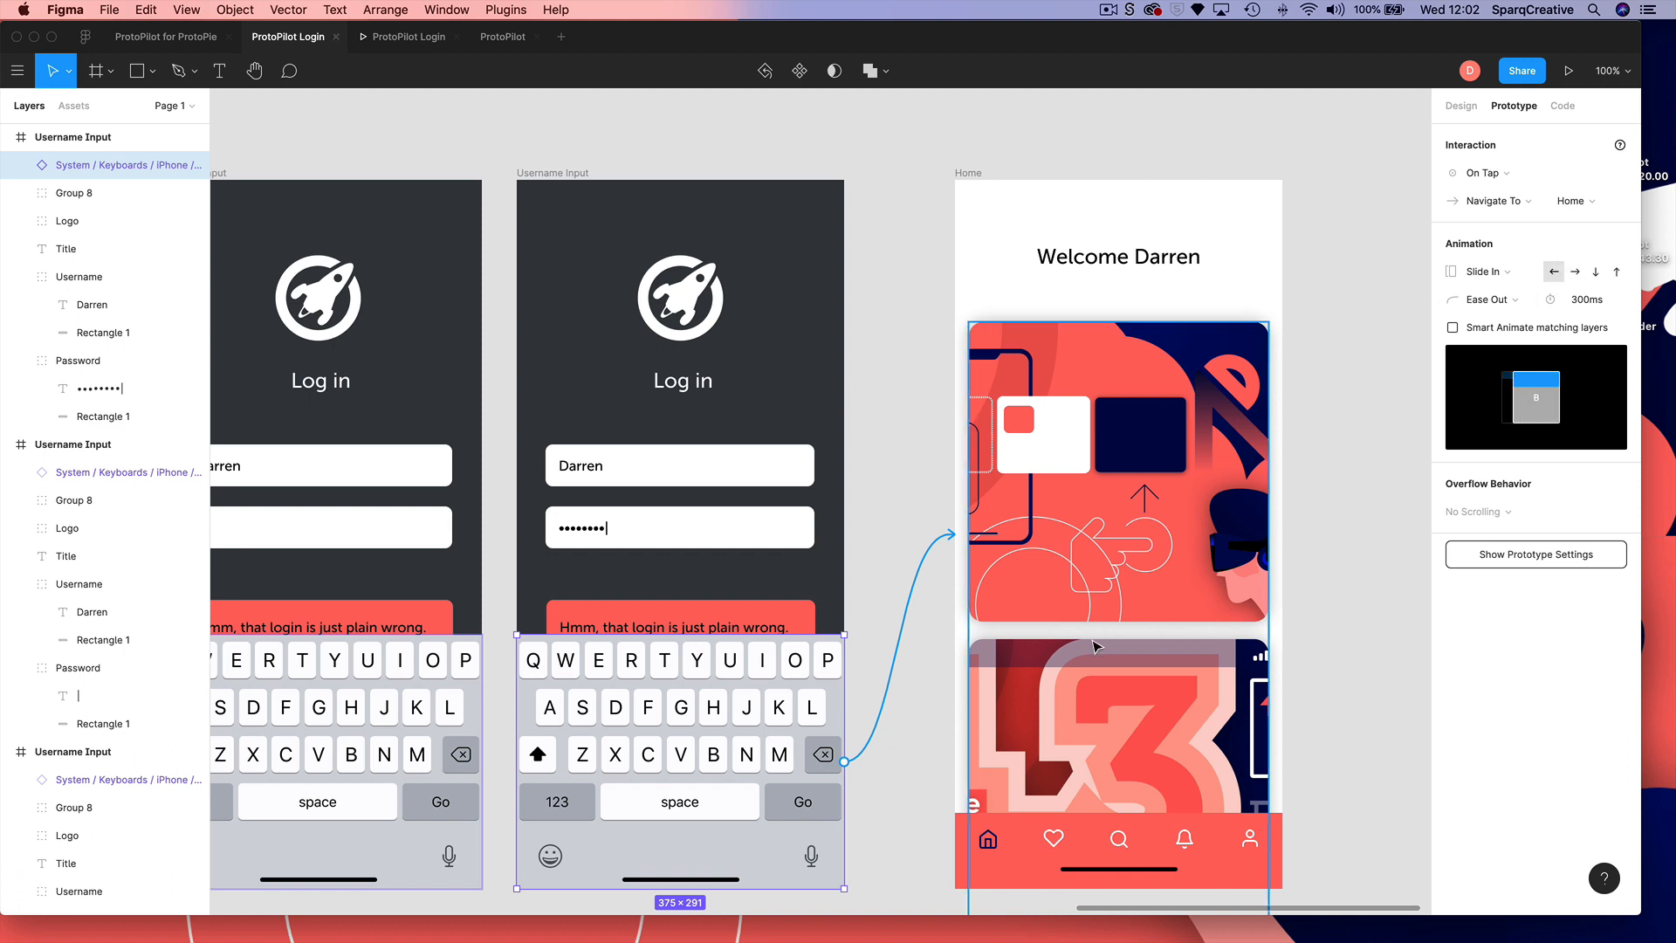
- Preview the prototype starting from the error-message frame and tap its Password field to bring up the keyboard
{"action": "scroll", "coordinate": [1094, 646], "scroll_direction": "down", "scroll_amount": 1}
{"action": "scroll", "coordinate": [1094, 646], "scroll_direction": "left", "scroll_amount": 4}
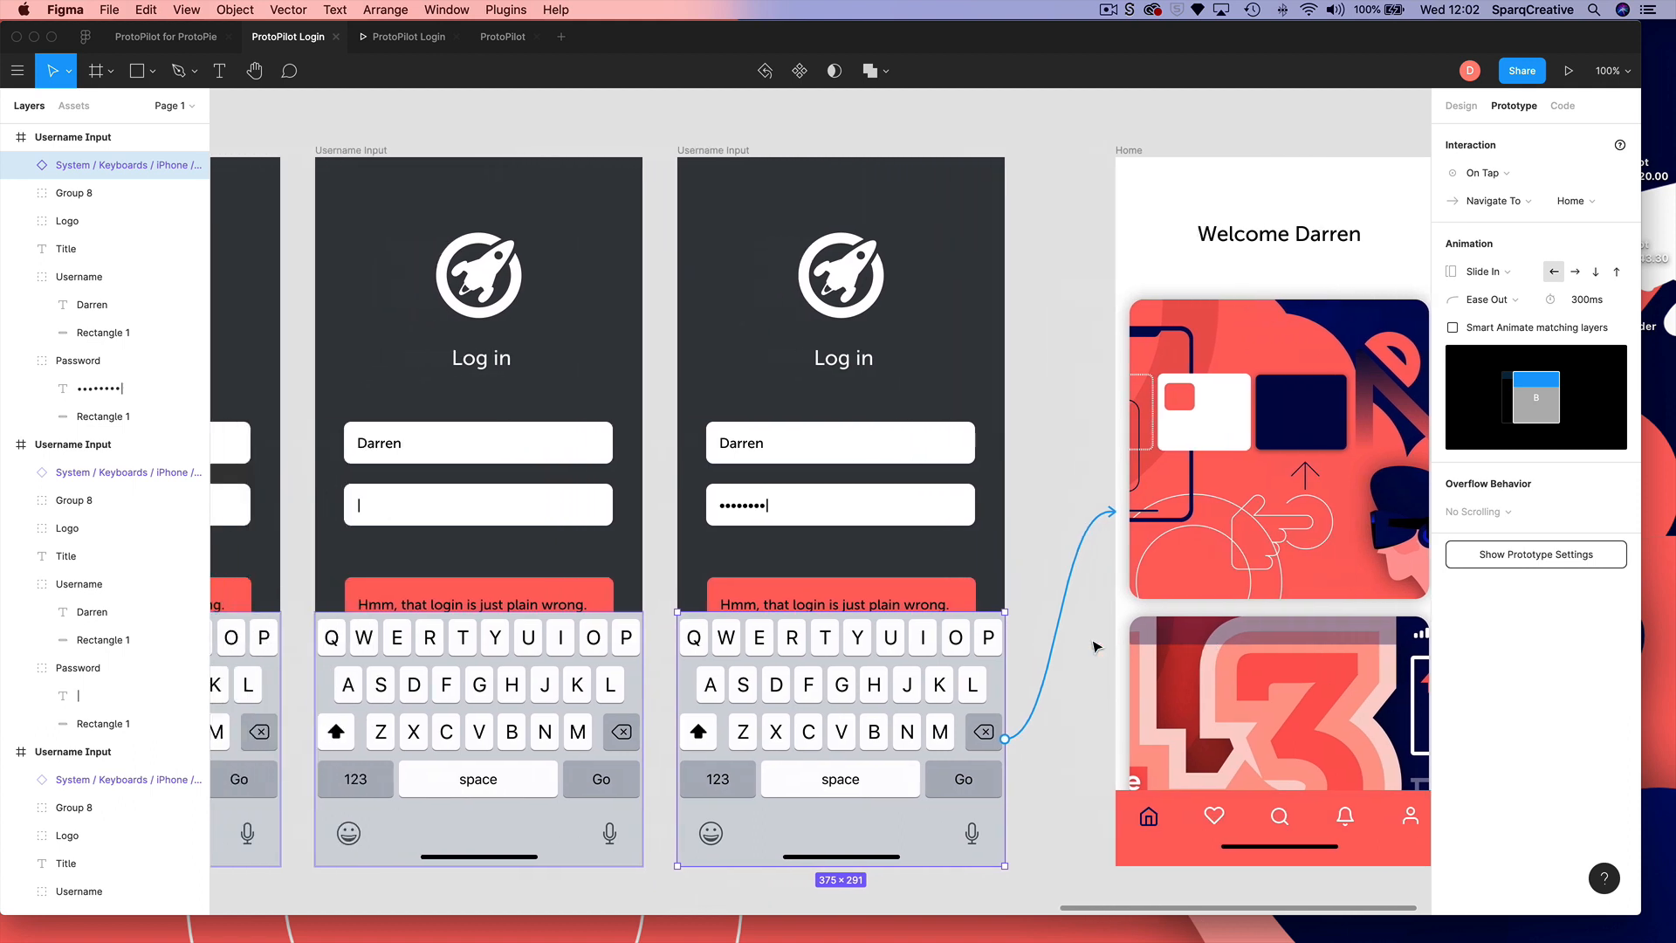
{"action": "key", "text": "minus"}
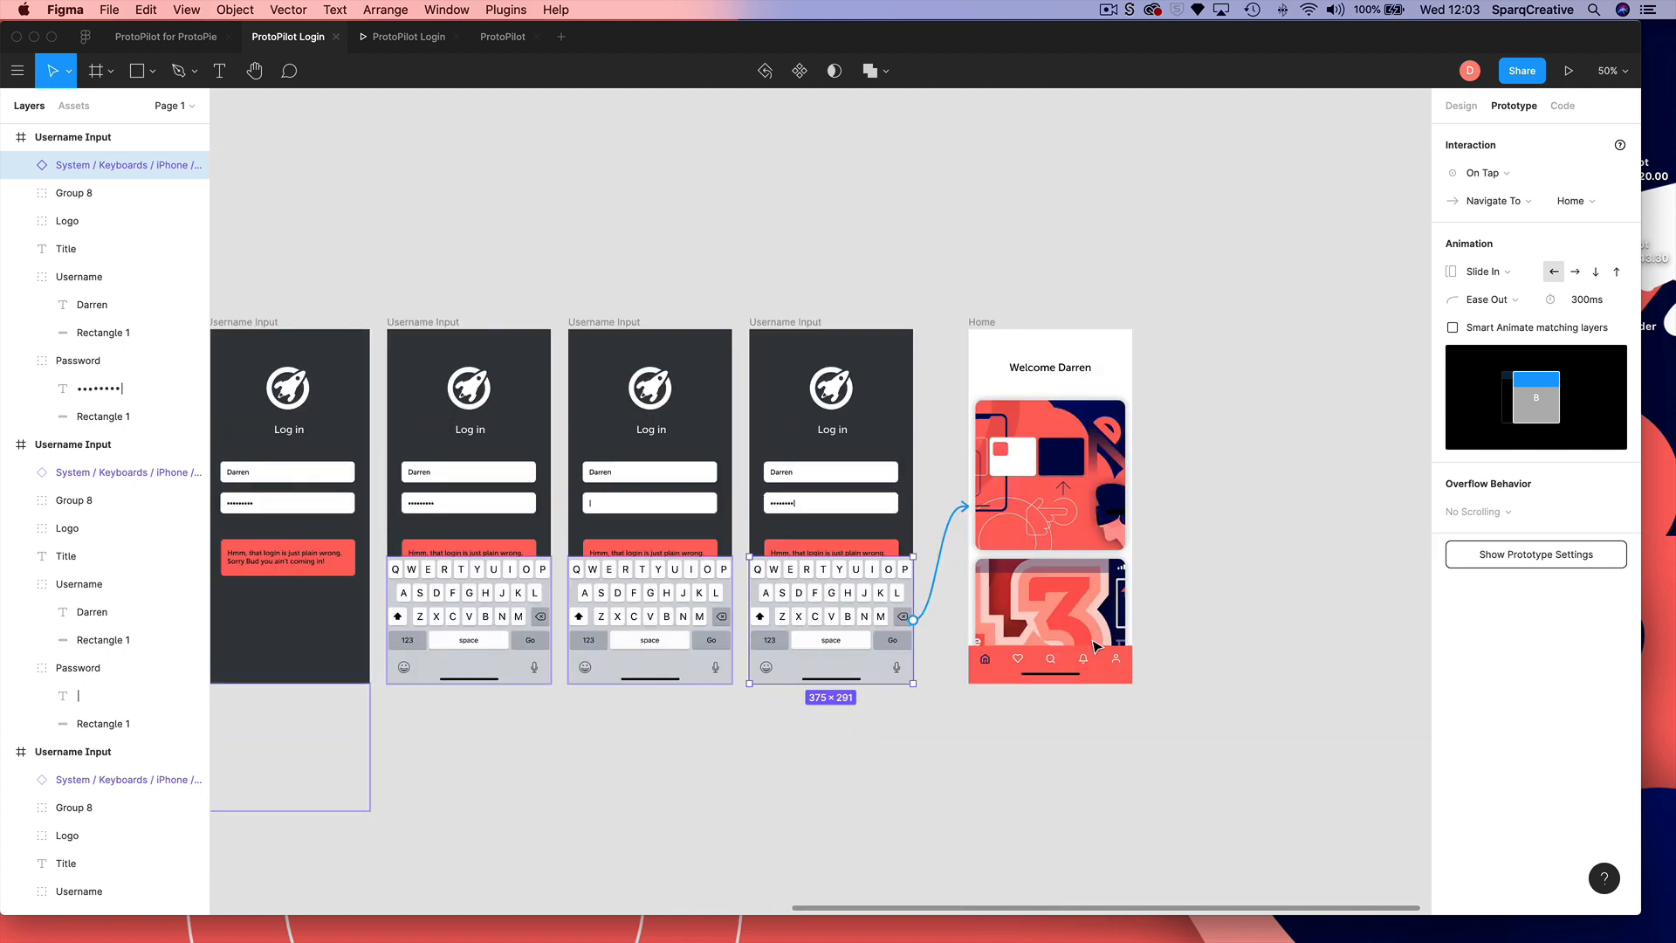
{"action": "left_click", "coordinate": [916, 838]}
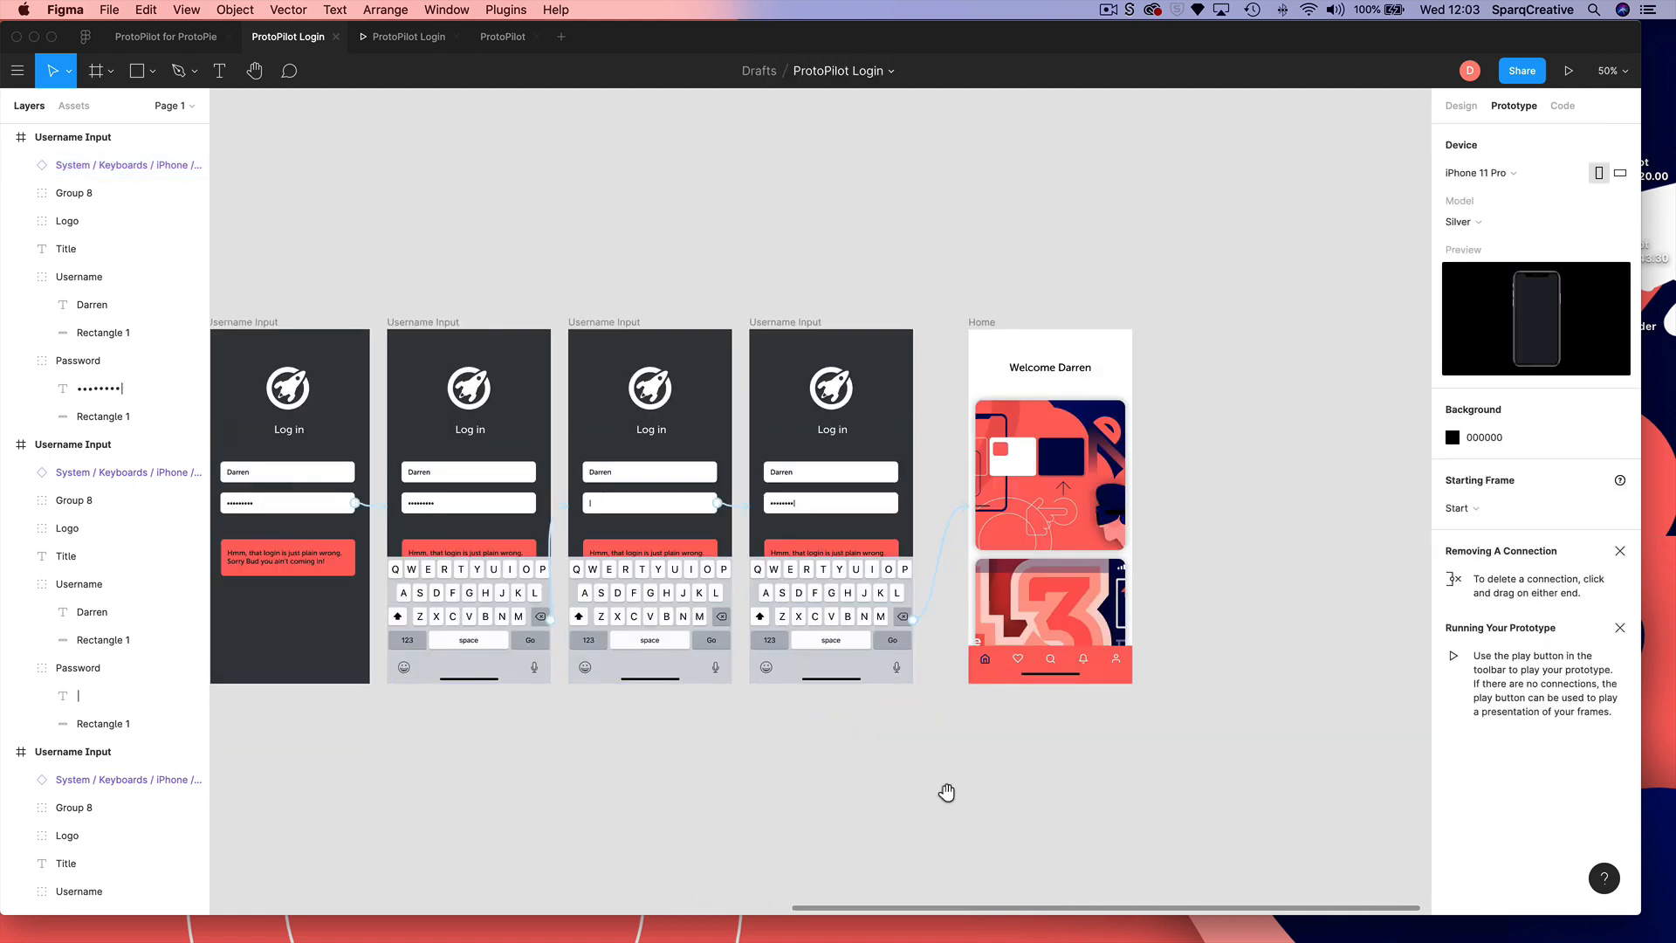
{"action": "left_click_drag", "start_coordinate": [947, 790], "coordinate": [1063, 786]}
{"action": "left_click_drag", "start_coordinate": [920, 782], "coordinate": [989, 776]}
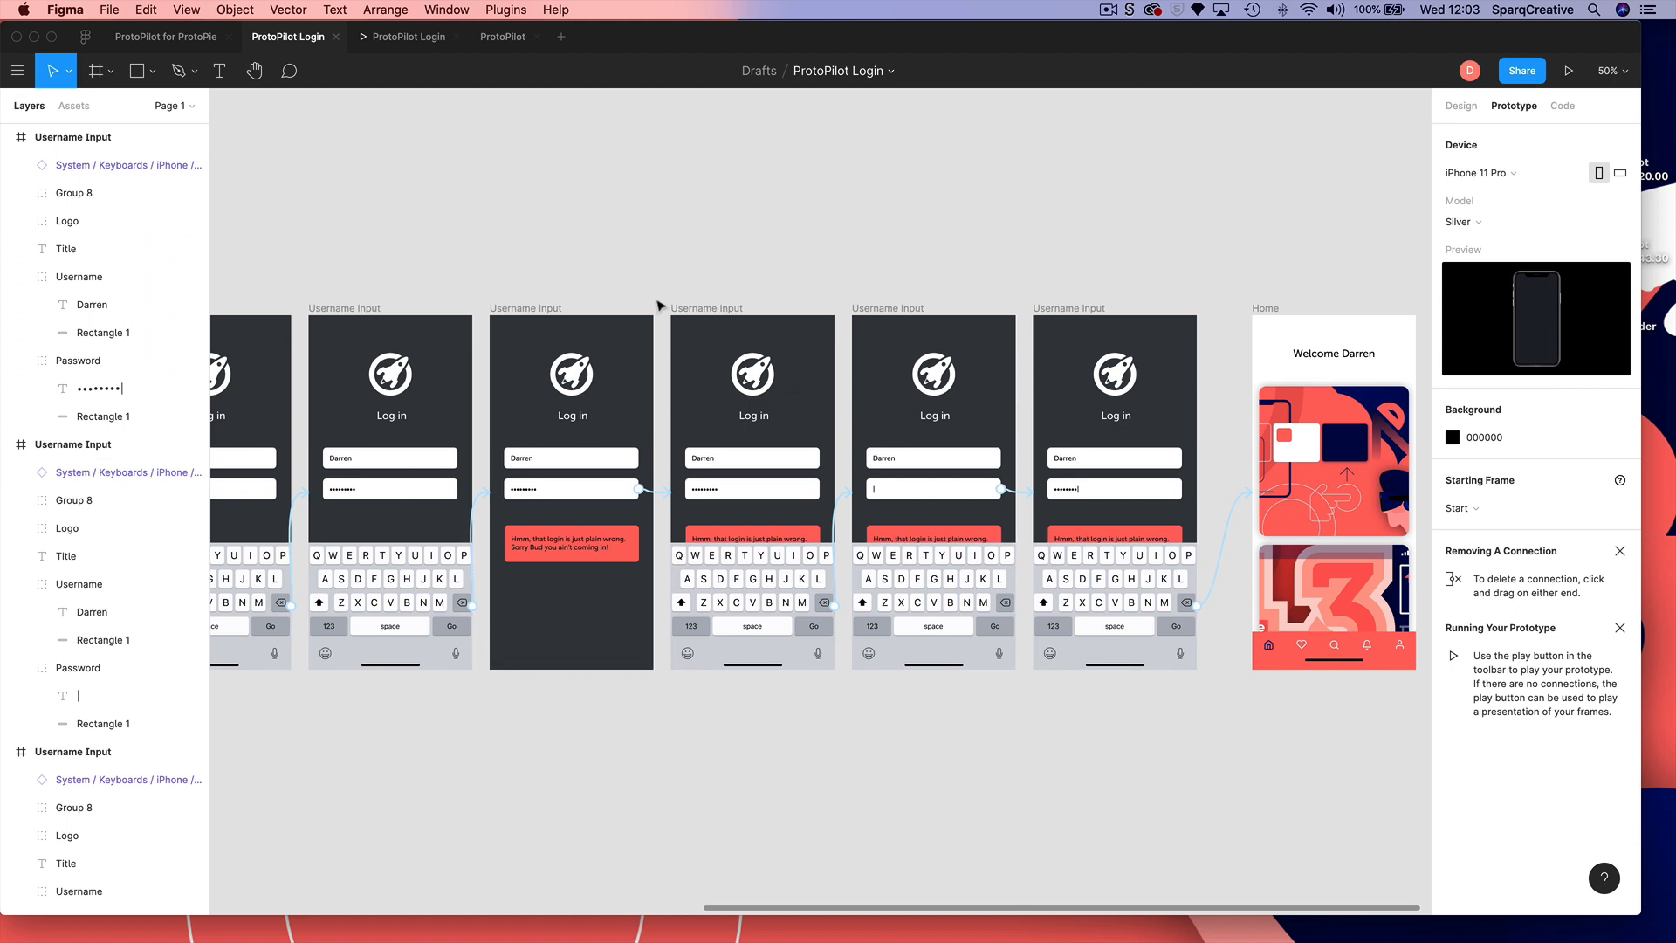
{"action": "left_click", "coordinate": [698, 309]}
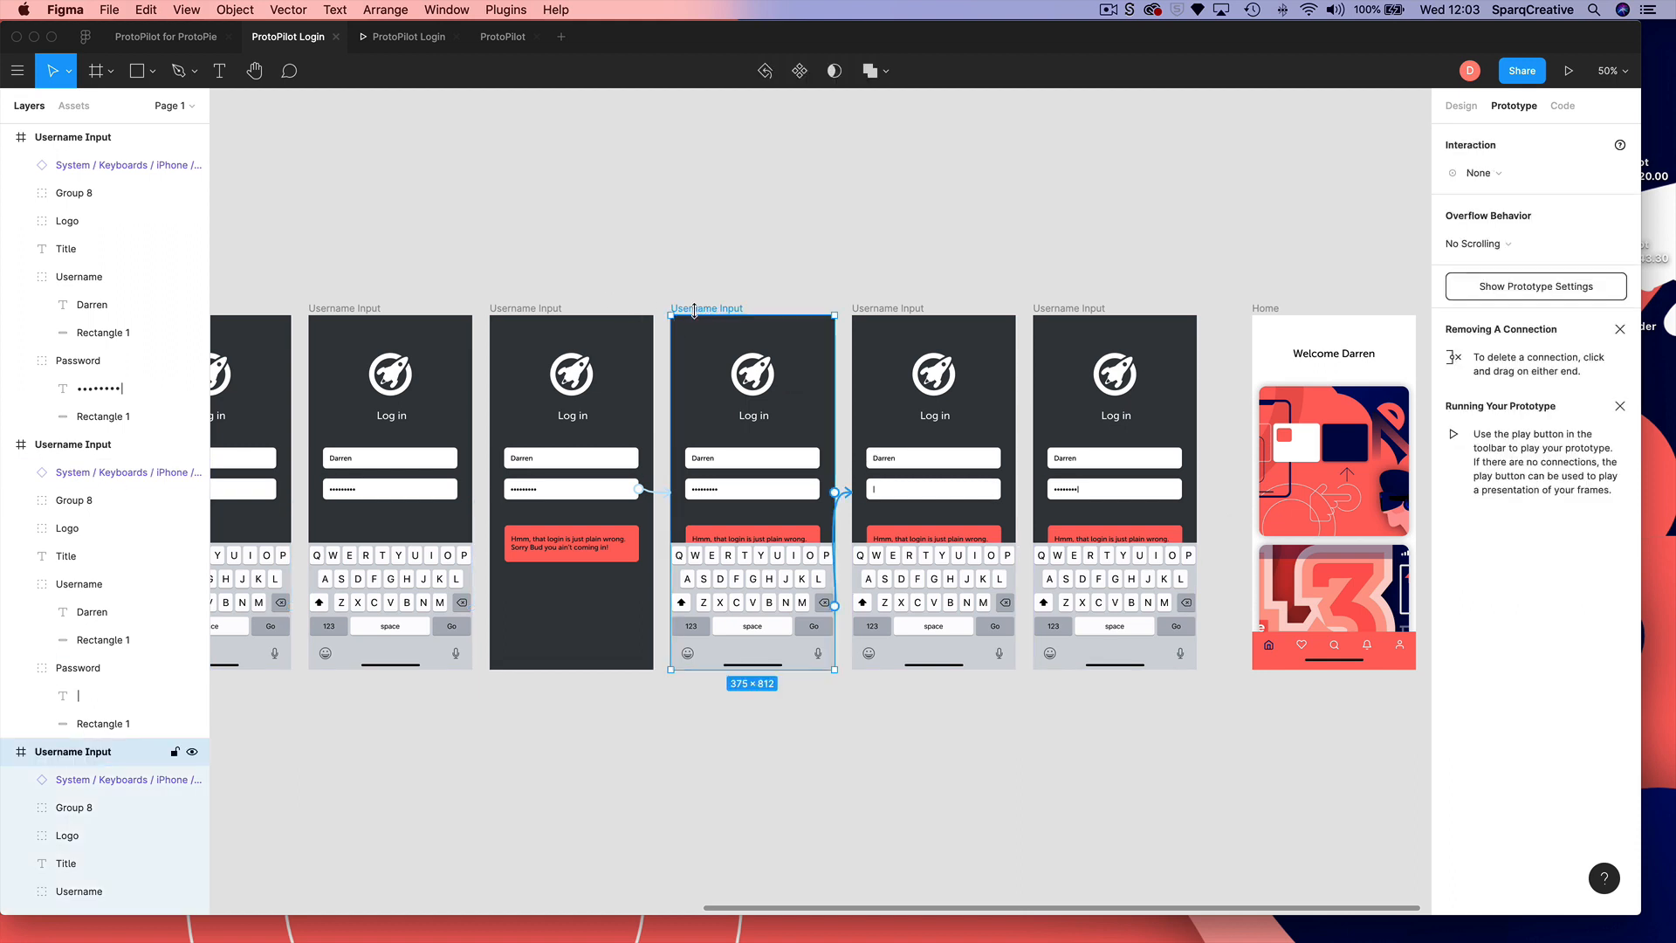
{"action": "left_click", "coordinate": [526, 309]}
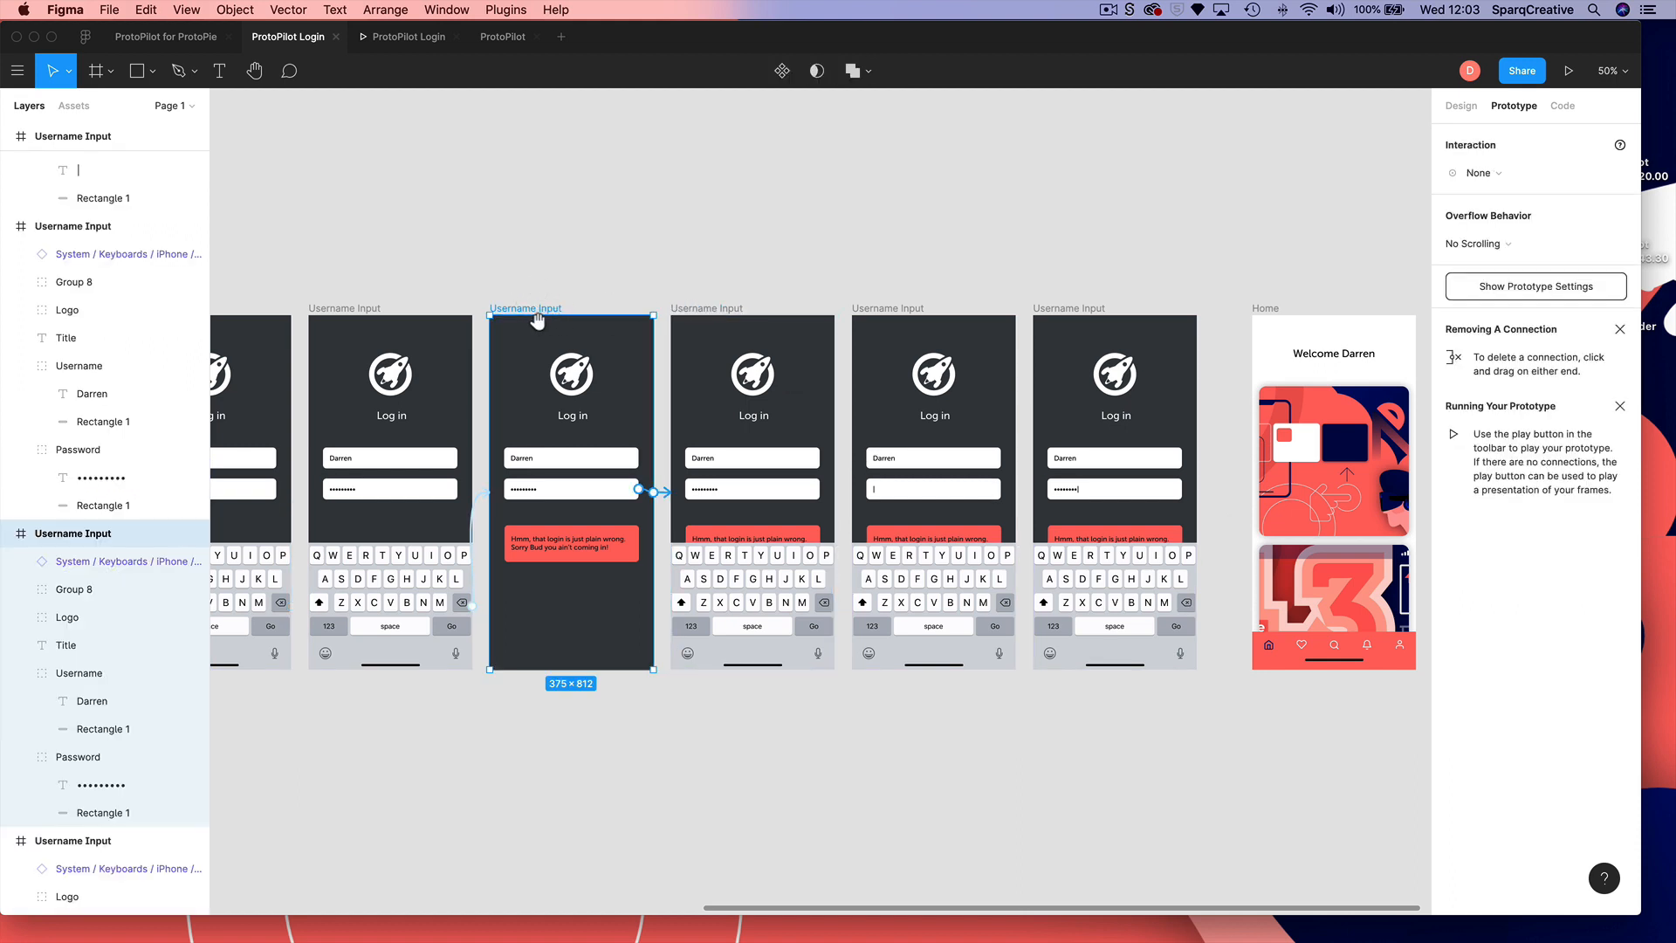
{"action": "left_click", "coordinate": [1568, 71]}
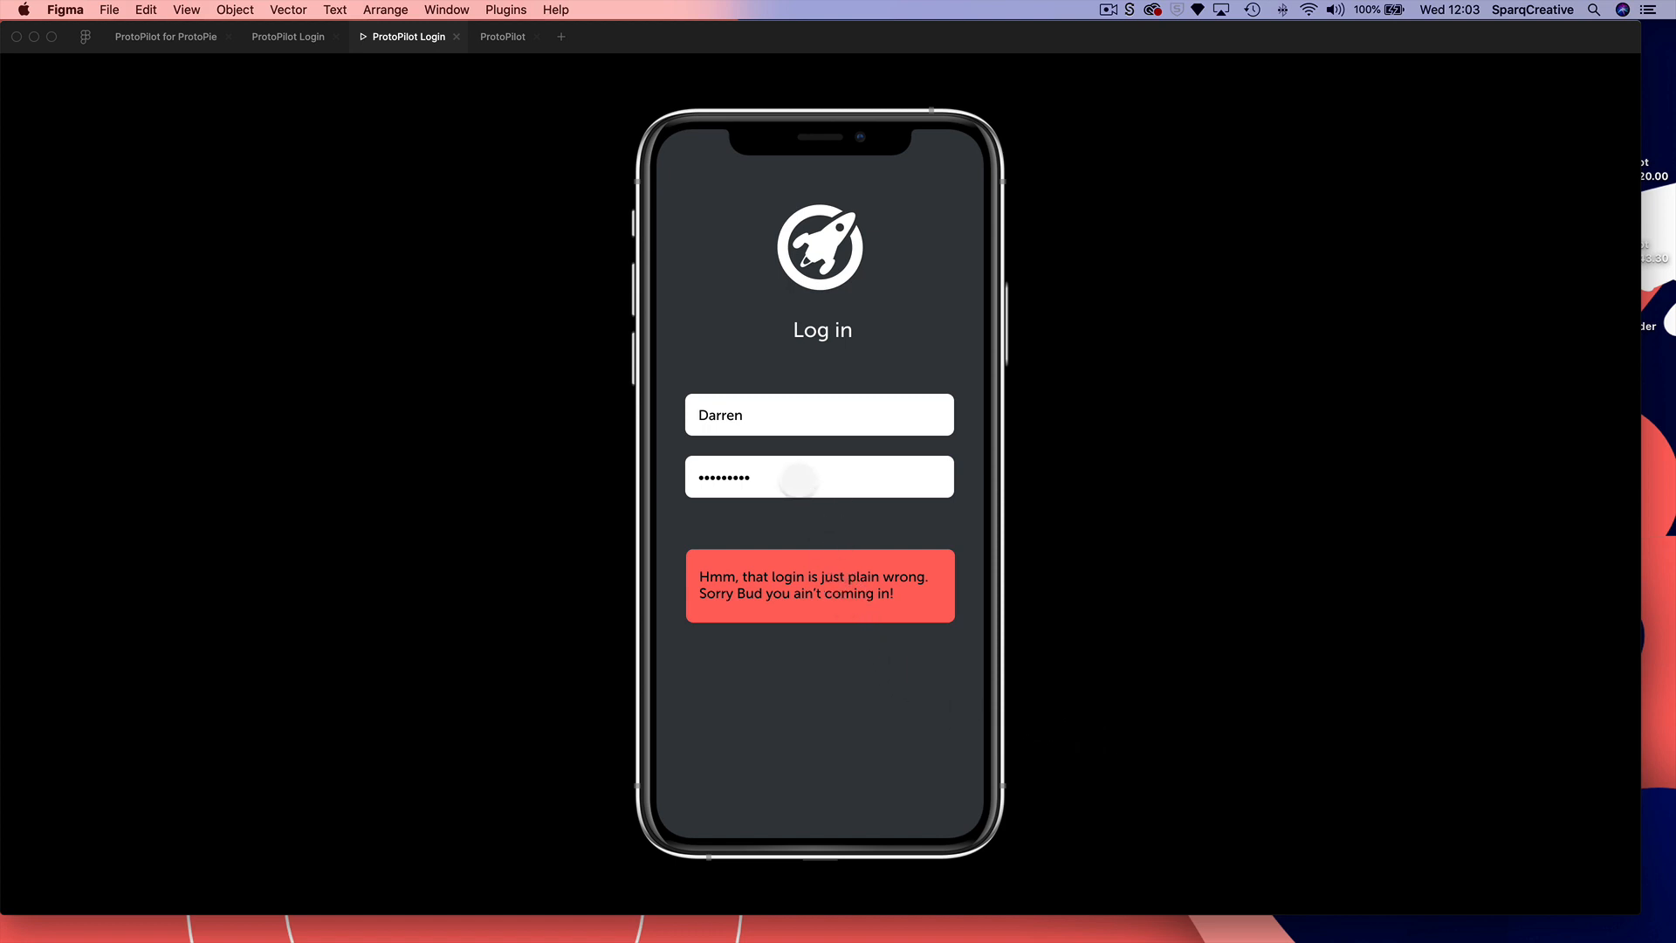
{"action": "left_click", "coordinate": [797, 479]}
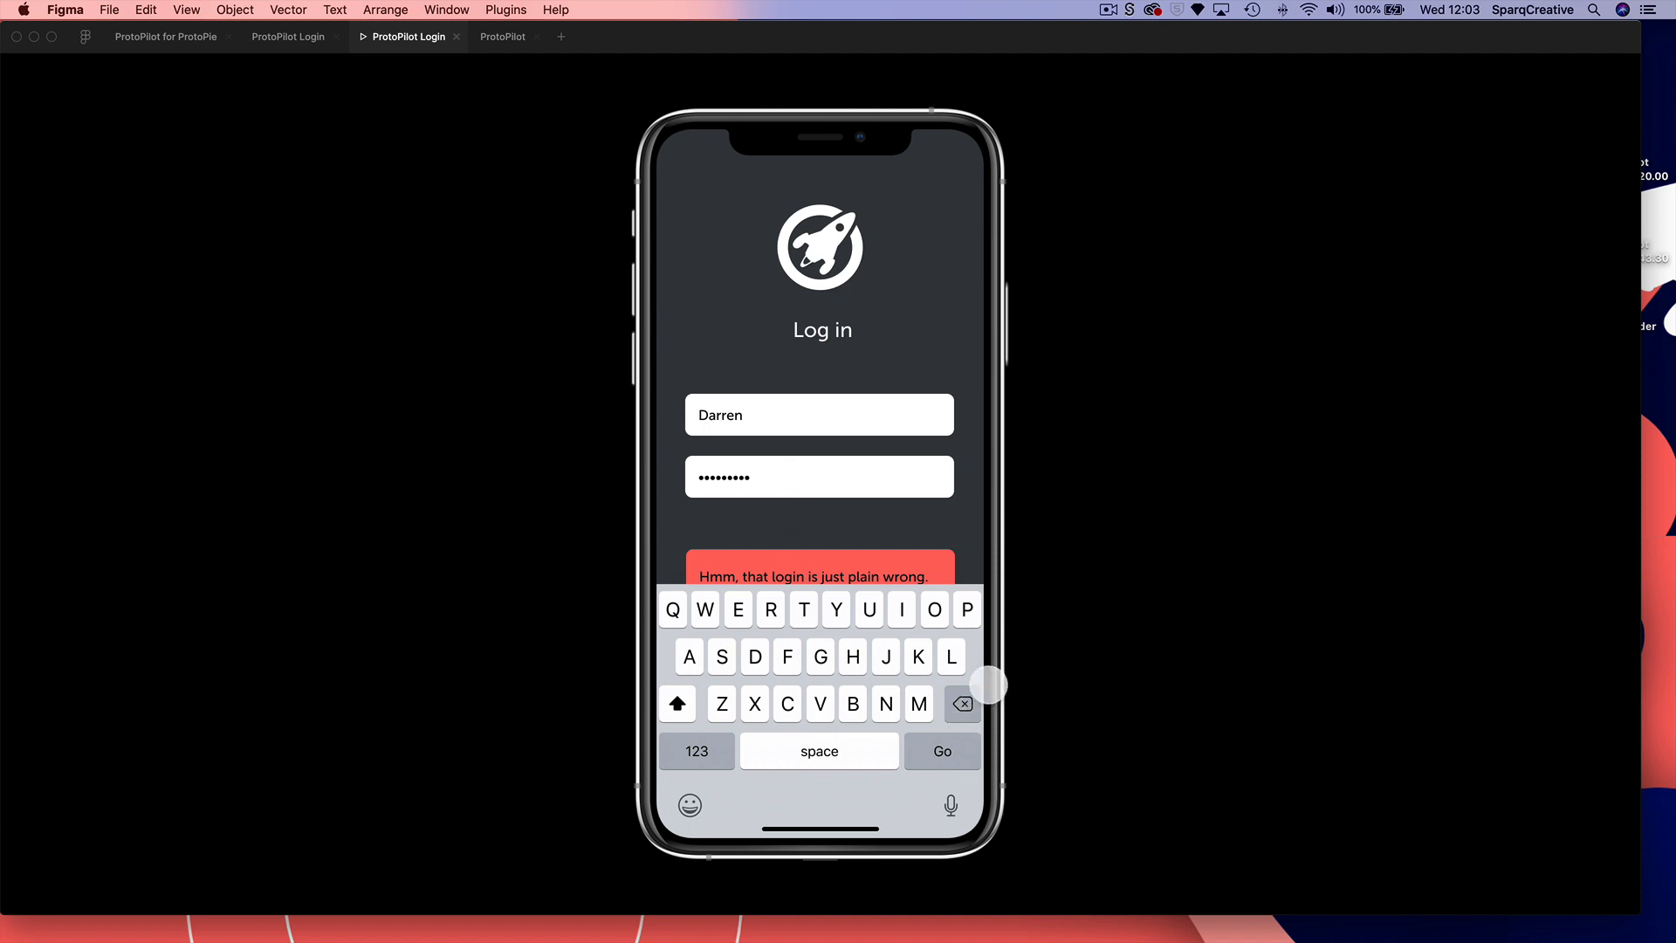
- Return to the editor and add a cursor bar after the Password bullets in the keyboard frame that follows the error-message frame
{"action": "left_click", "coordinate": [288, 36]}
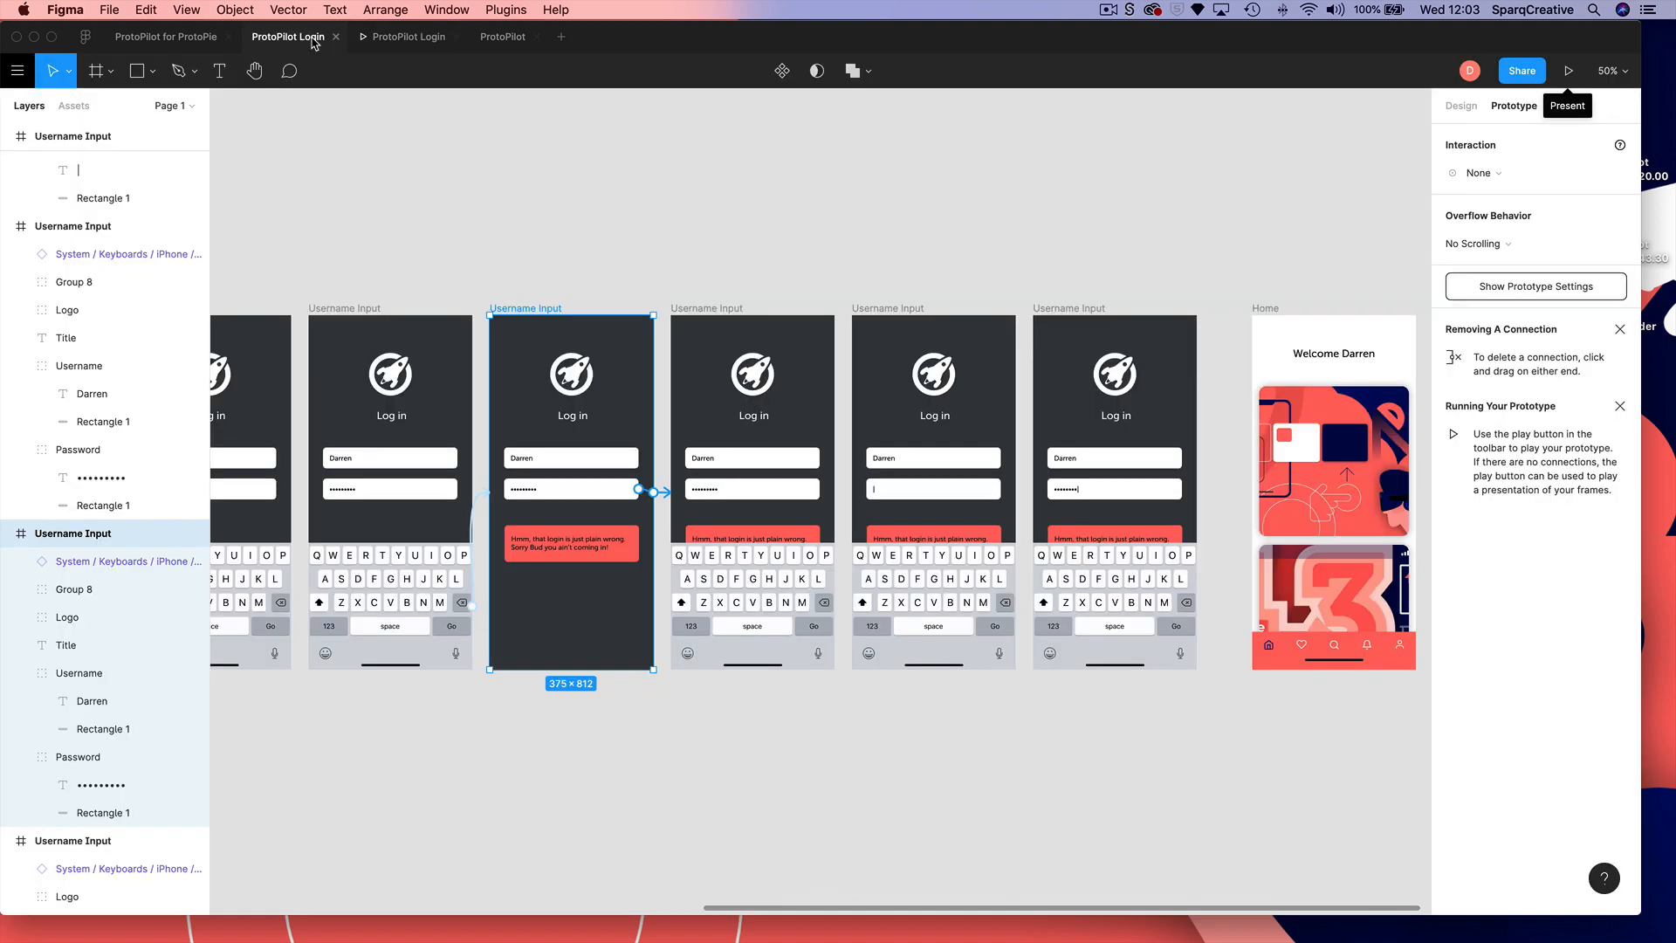
{"action": "double_click", "coordinate": [712, 494]}
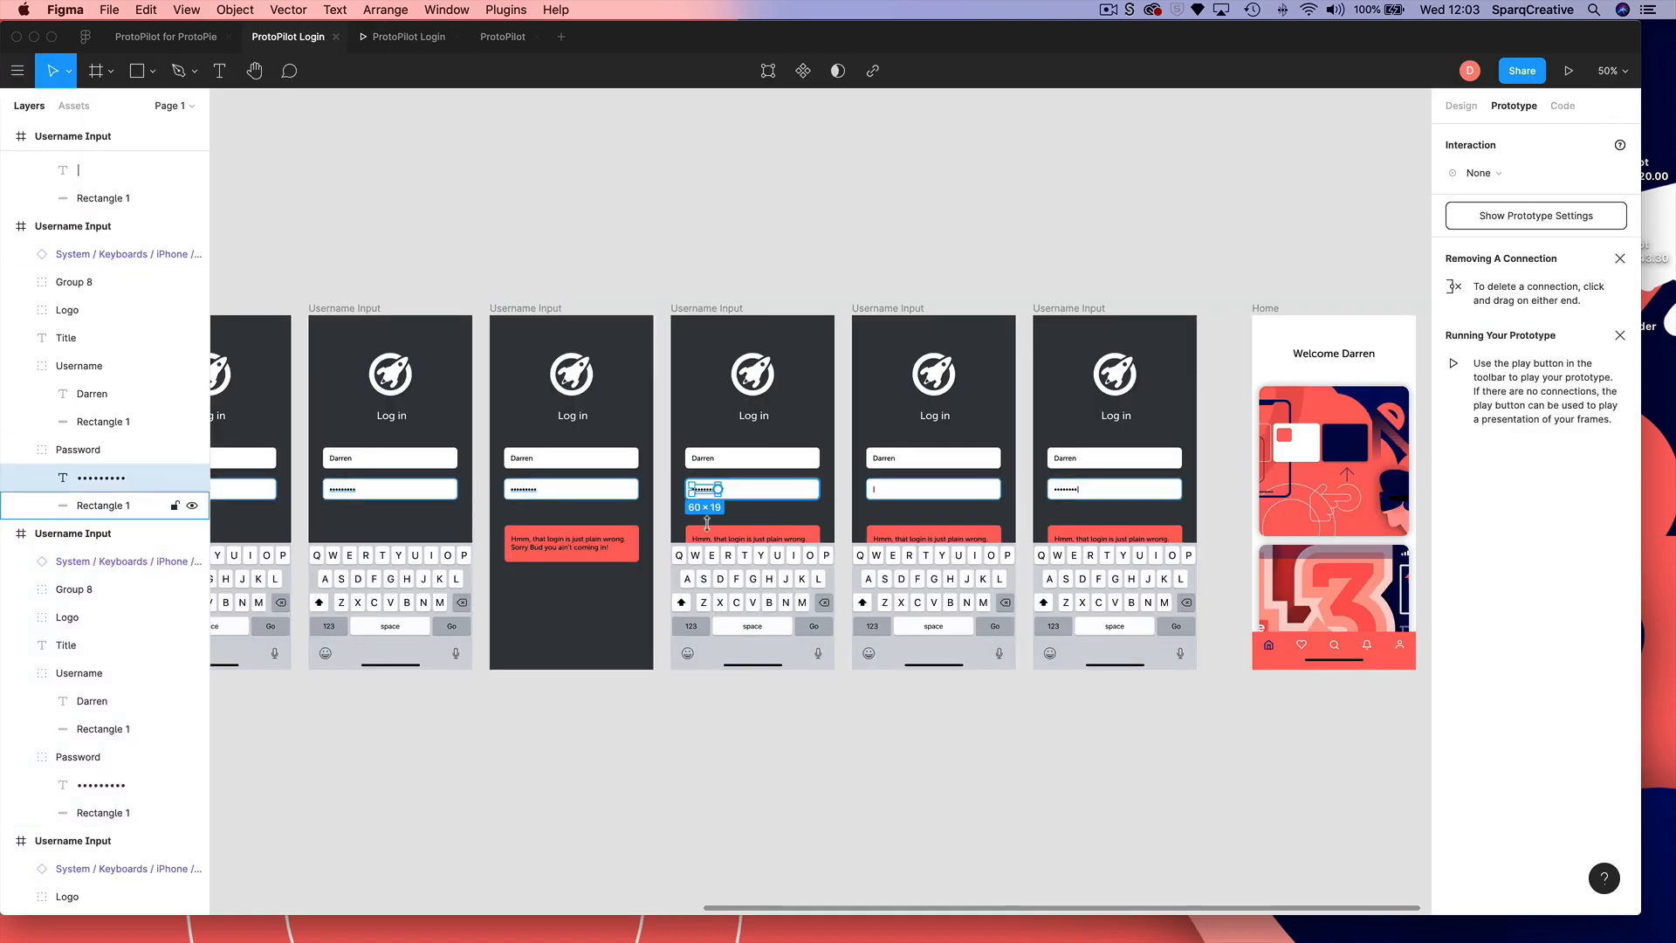
{"action": "scroll", "coordinate": [709, 486], "scroll_direction": "up", "scroll_amount": 10}
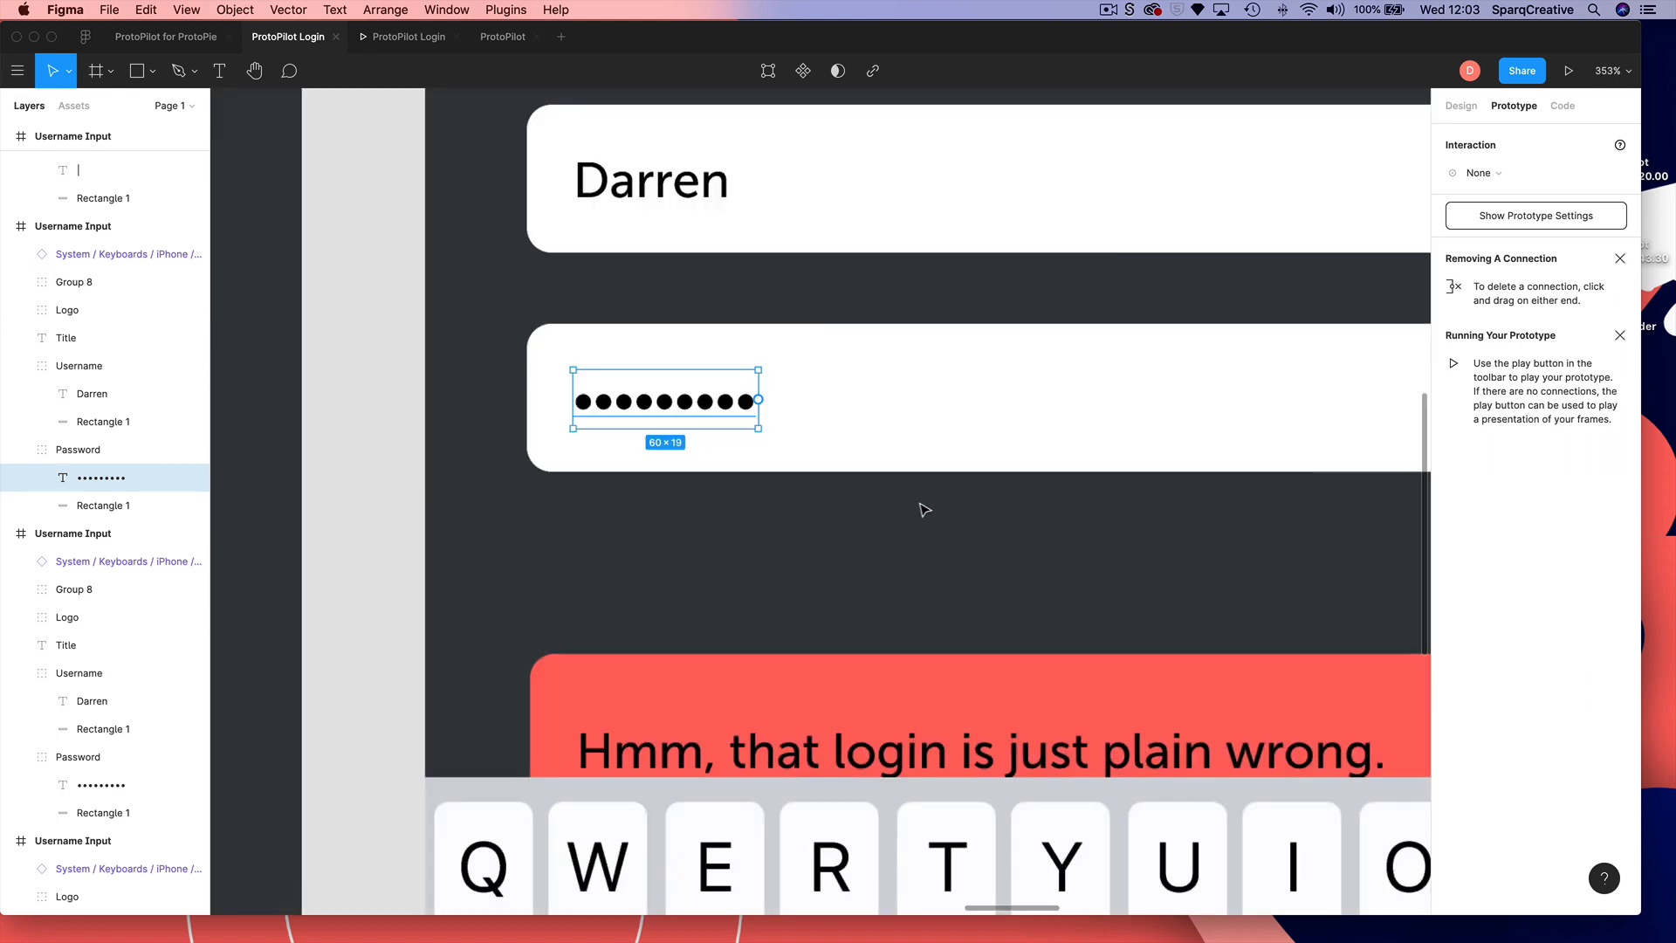
{"action": "double_click", "coordinate": [749, 405]}
{"action": "left_click", "coordinate": [751, 407]}
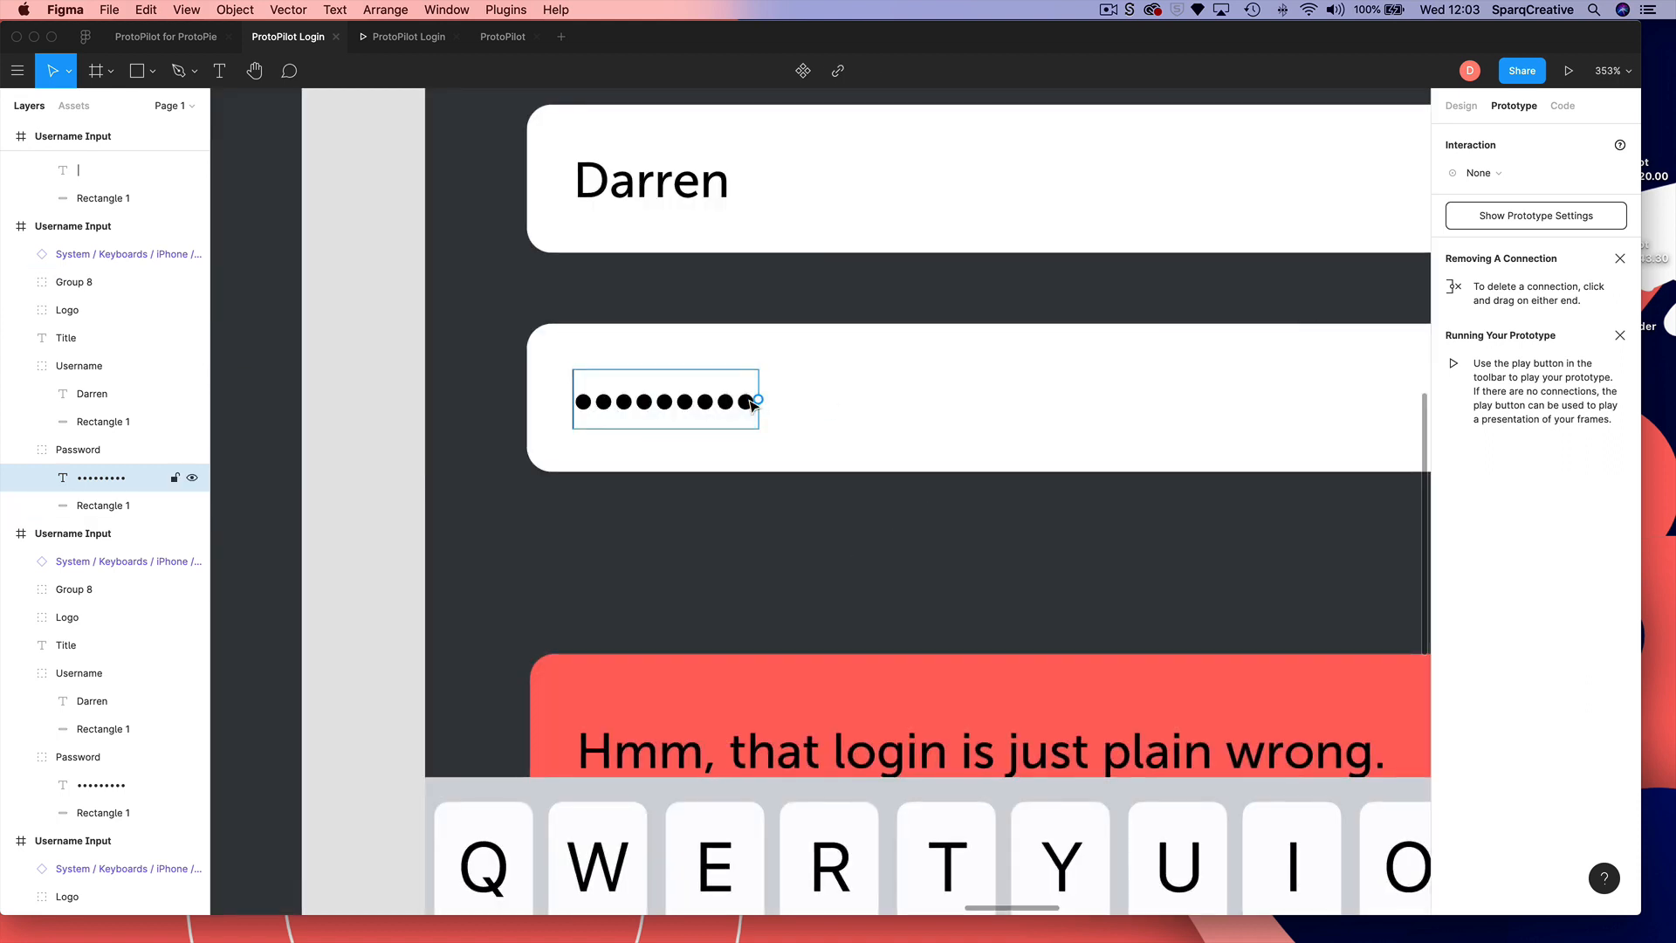
{"action": "double_click", "coordinate": [752, 409]}
{"action": "left_click", "coordinate": [753, 411]}
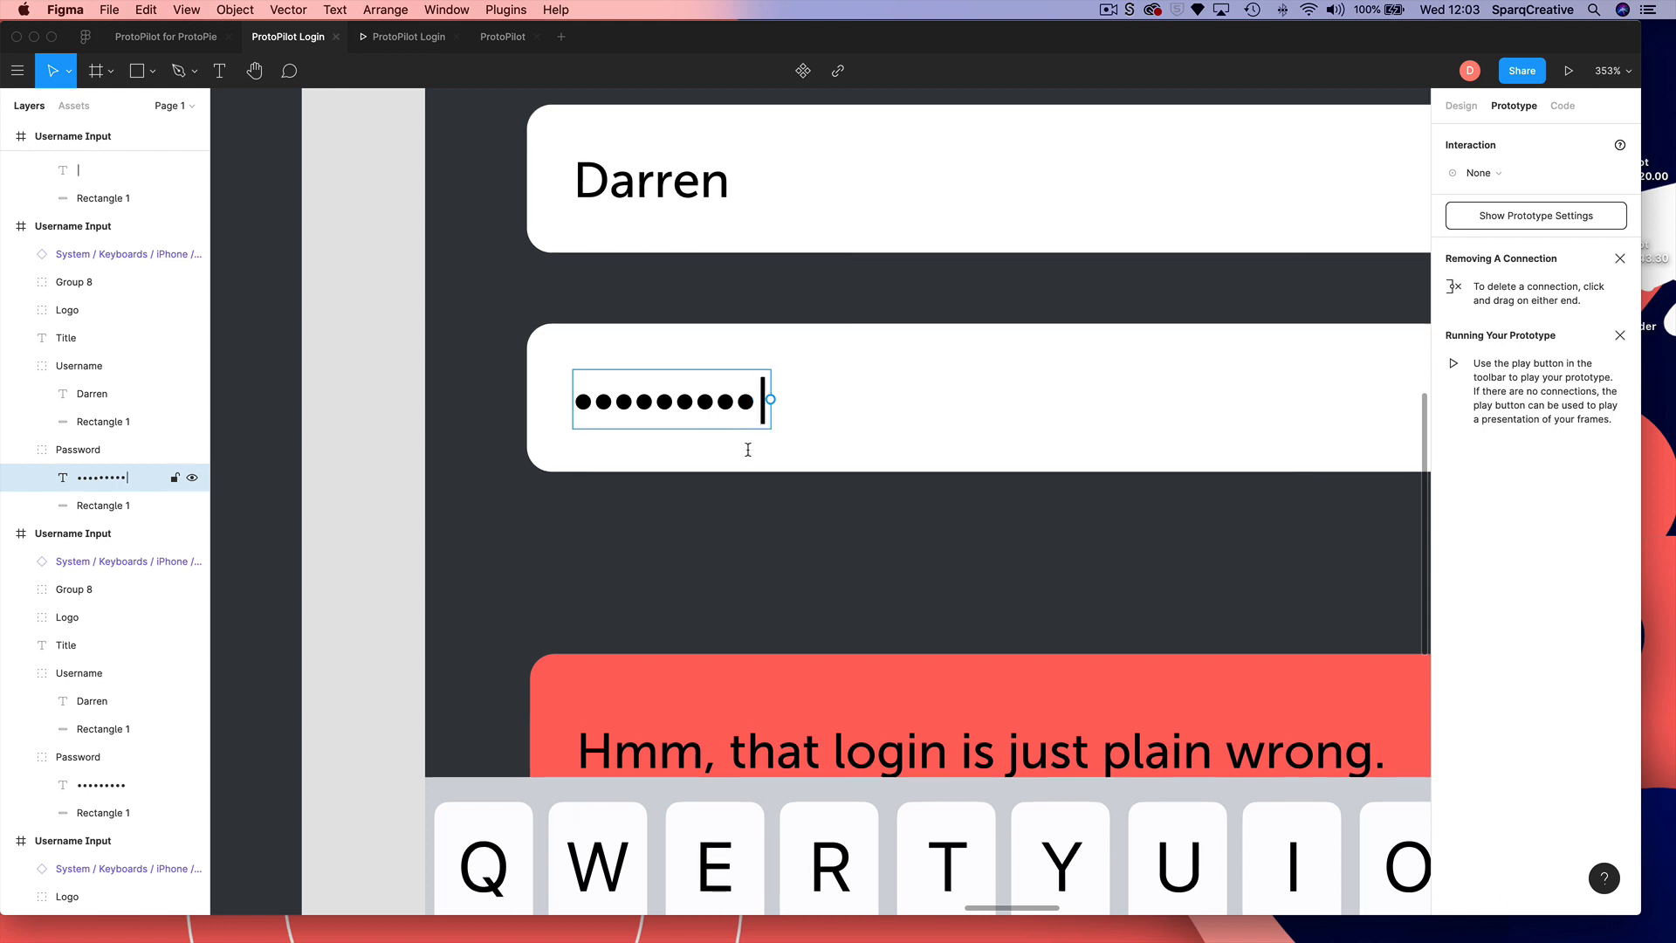
{"action": "left_click", "coordinate": [775, 528]}
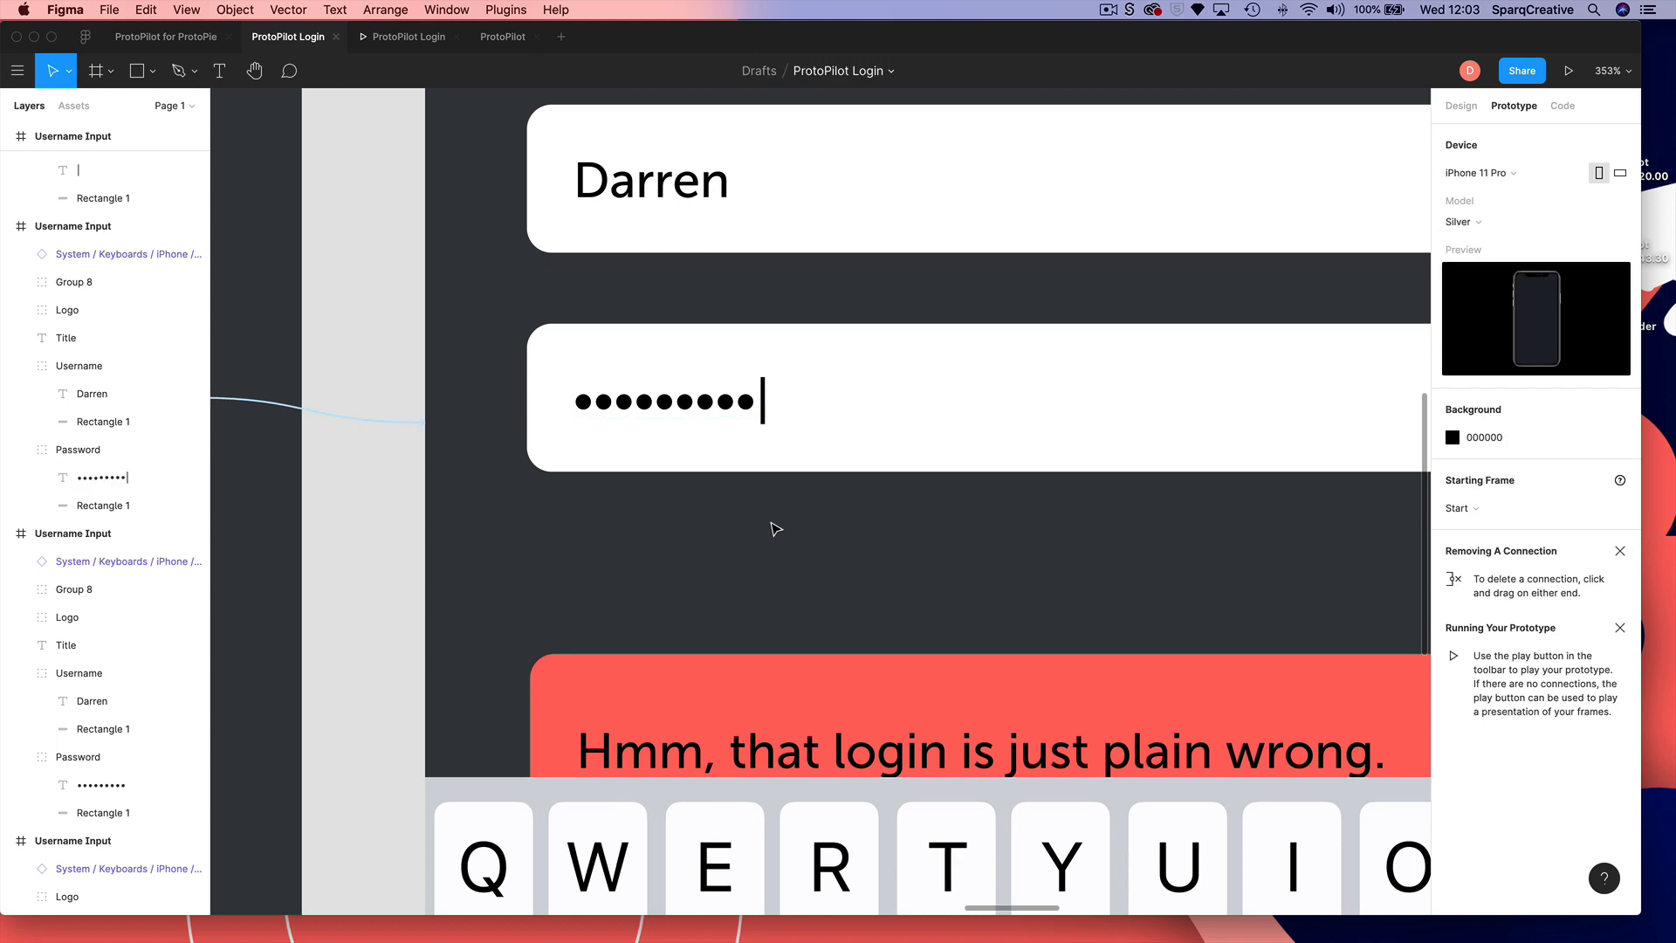
{"action": "key", "text": "shift+0"}
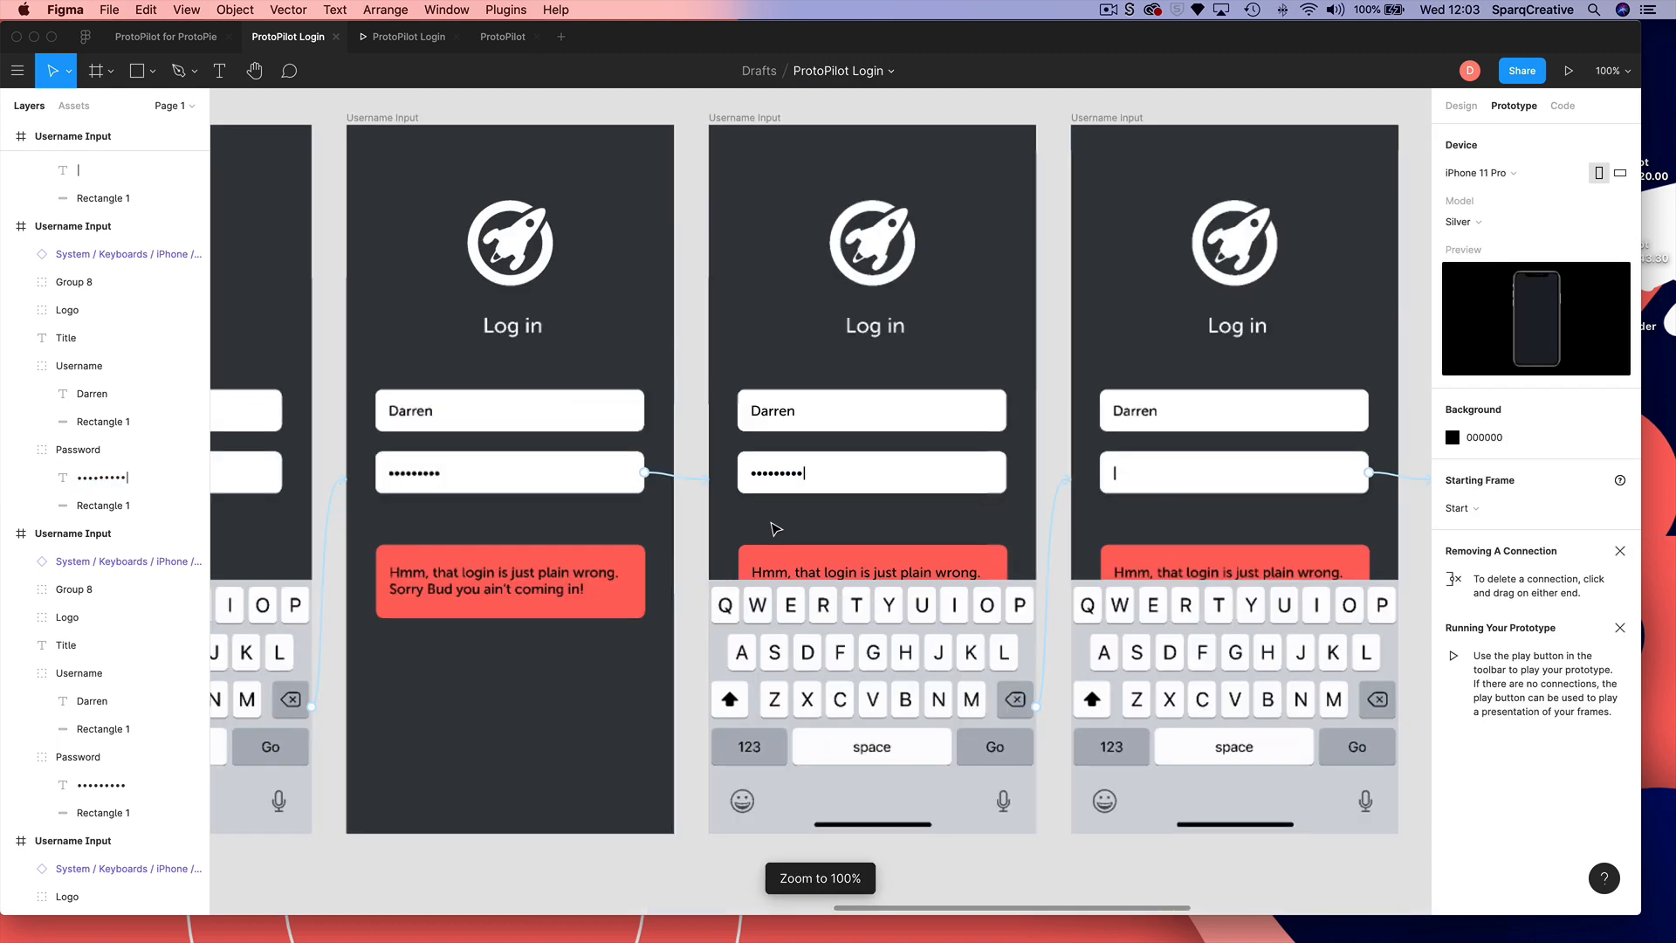
- Replay the prototype from the error-message frame and tap the Password field to check the added cursor bar
{"action": "left_click", "coordinate": [1569, 72]}
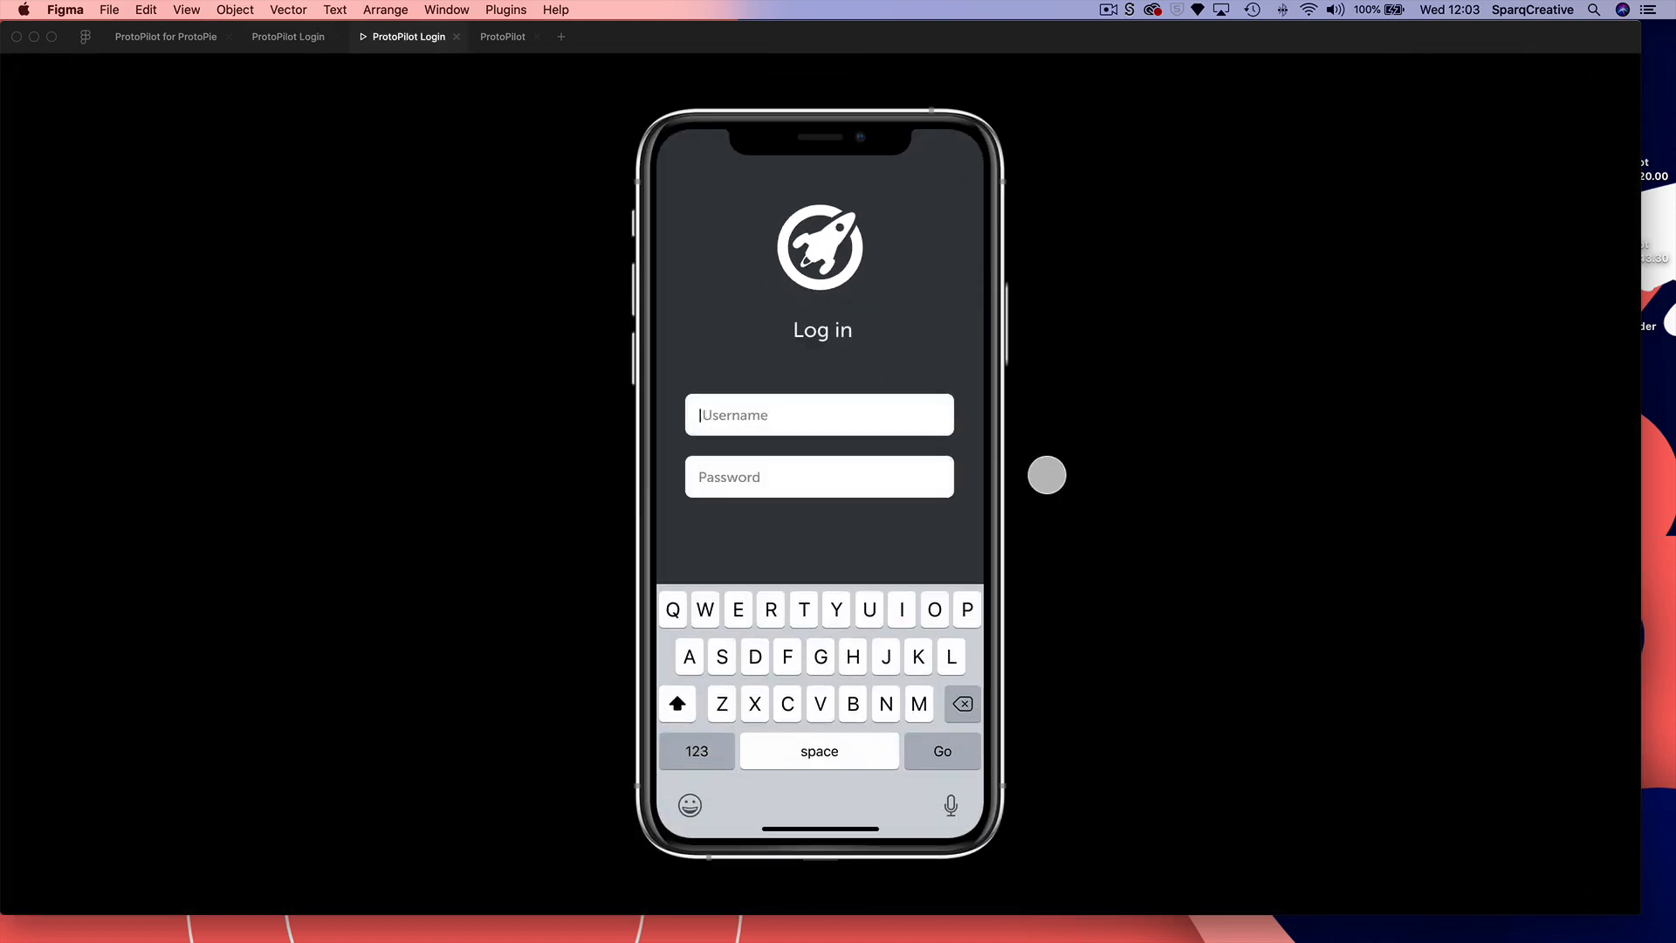
{"action": "left_click", "coordinate": [295, 36]}
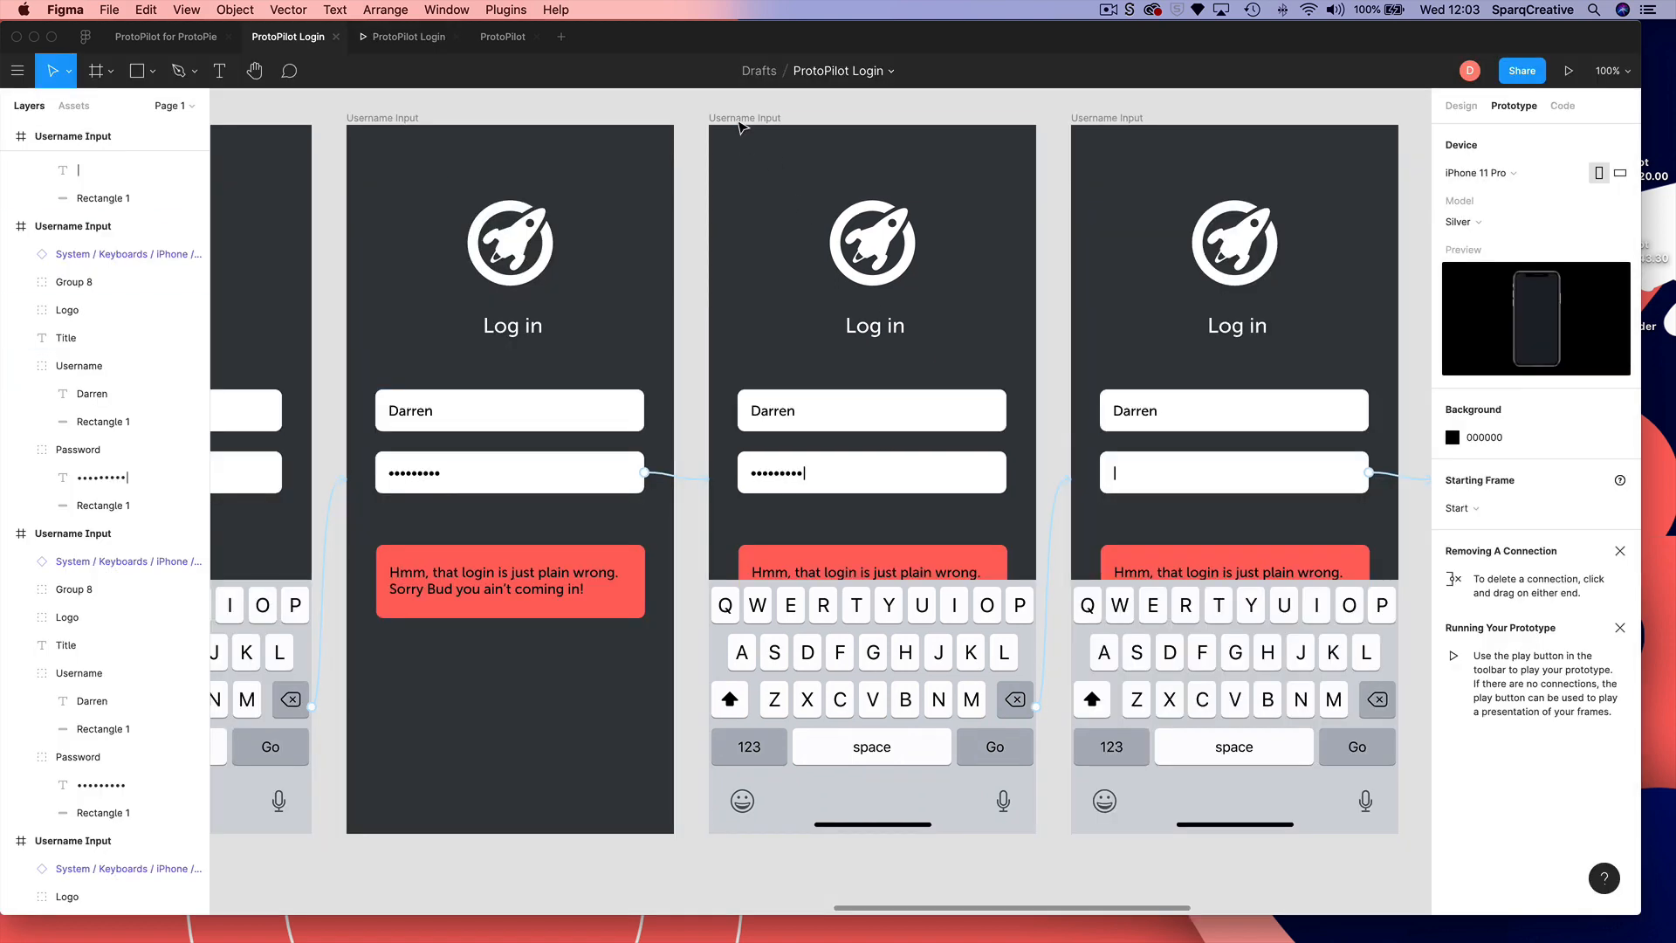
{"action": "left_click", "coordinate": [393, 118]}
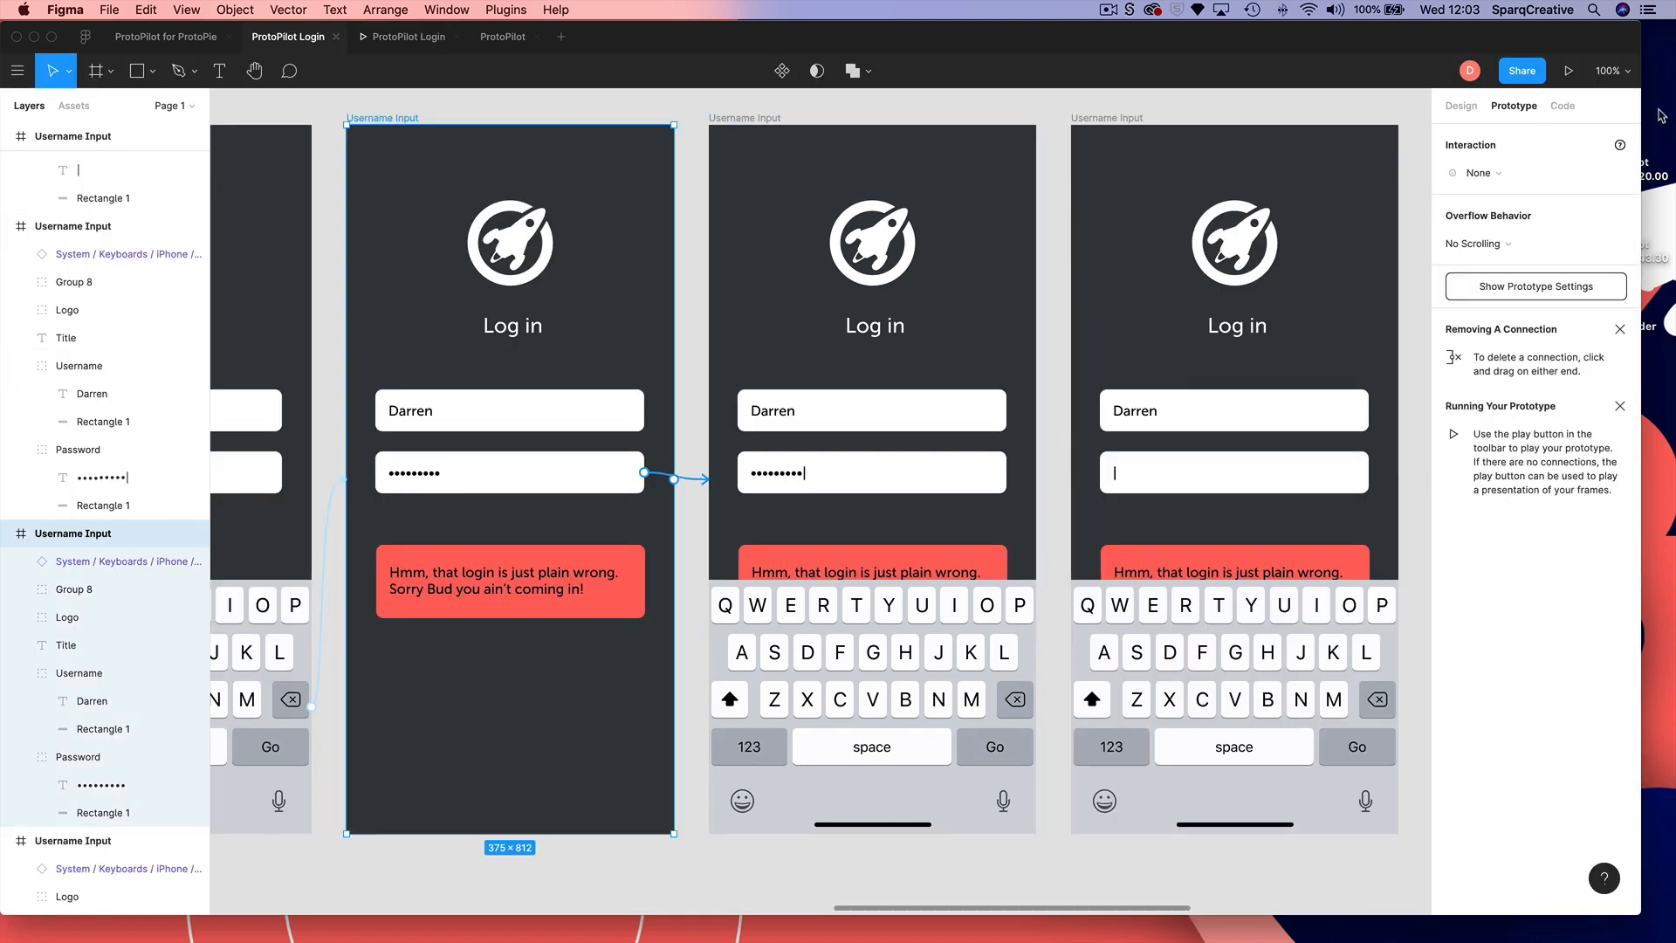
{"action": "left_click", "coordinate": [1569, 71]}
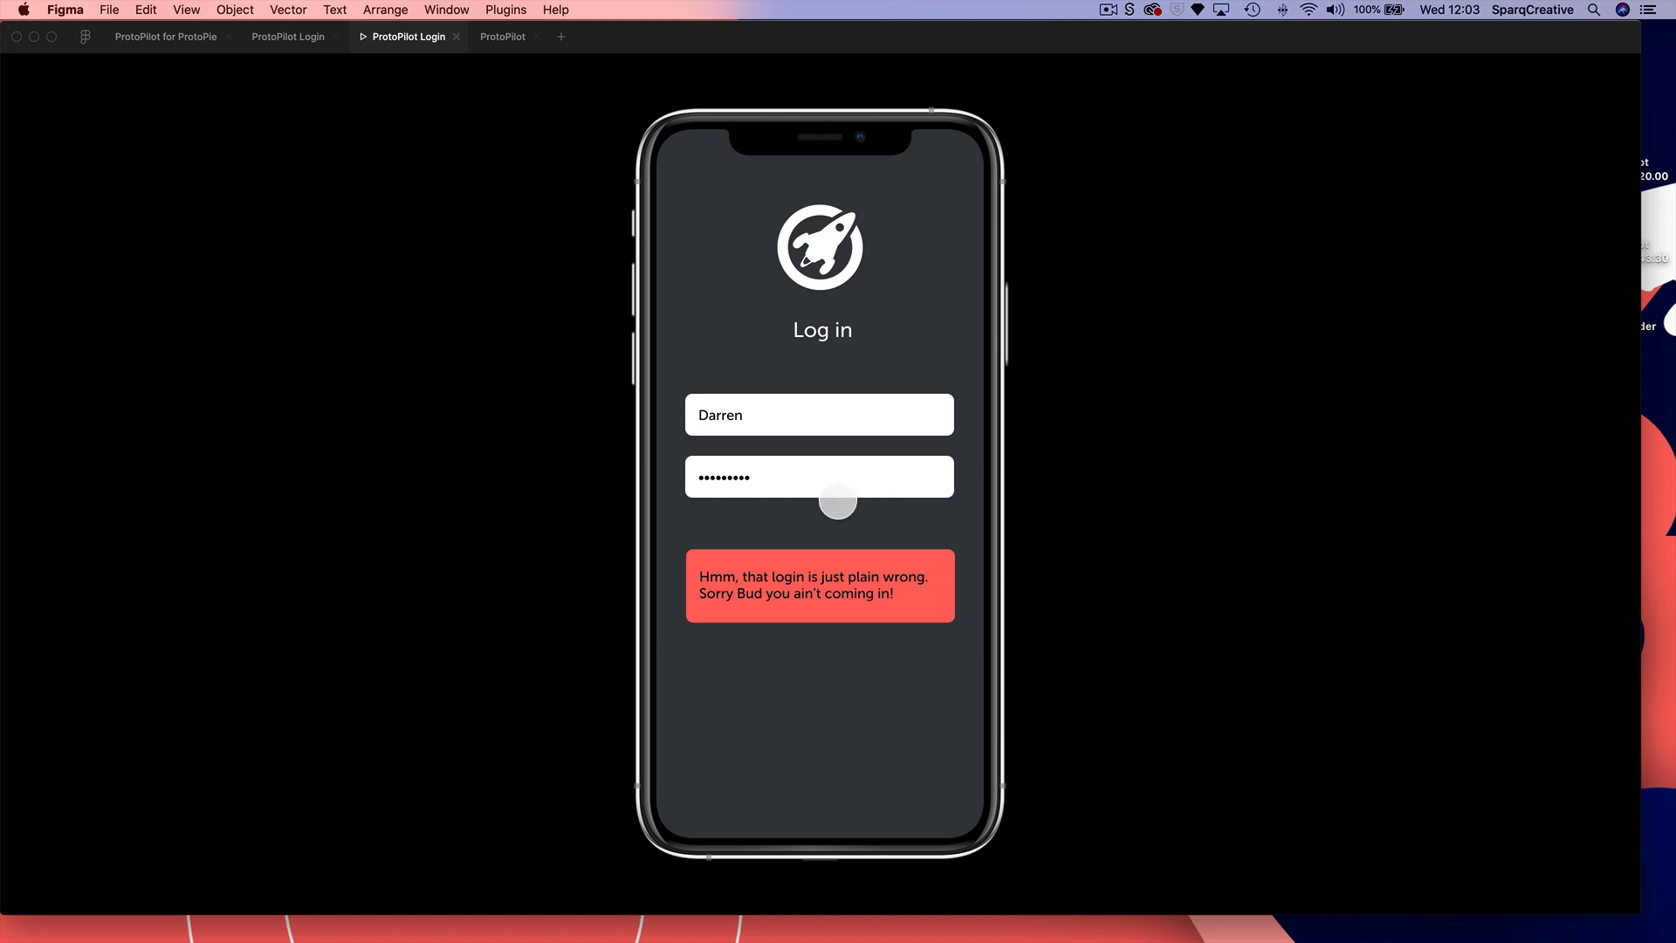
{"action": "left_click", "coordinate": [814, 483]}
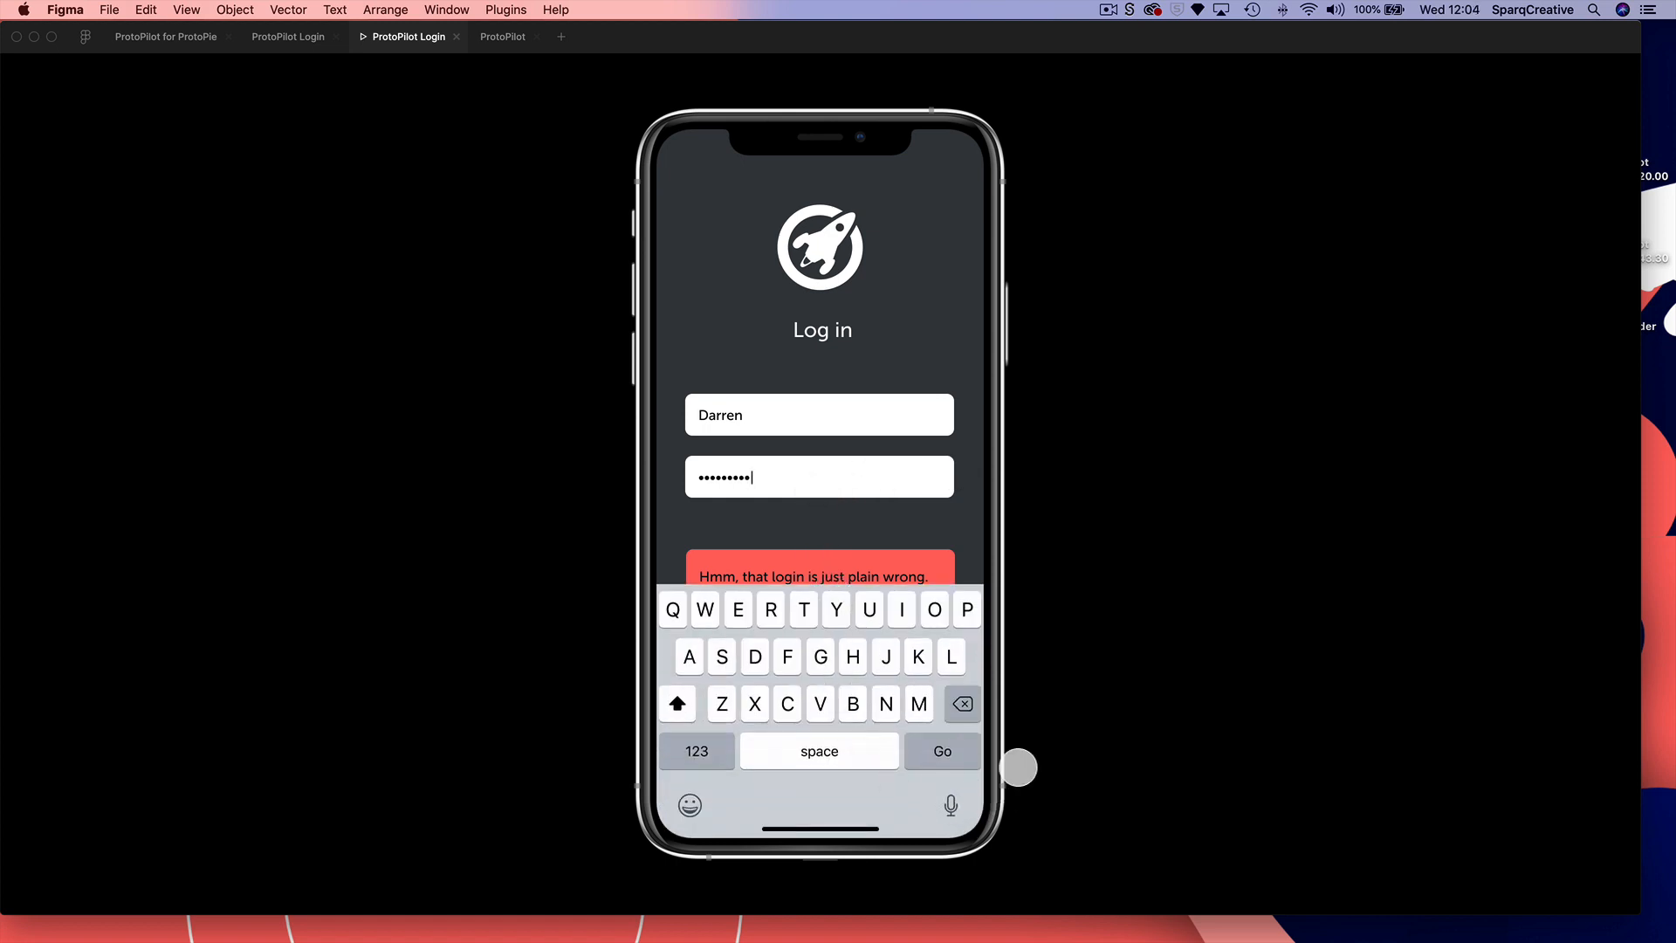
- Clear the password with the prototype keyboard's delete key, and try tapping letter keys to reach the refilled password screen
{"action": "left_click", "coordinate": [963, 705]}
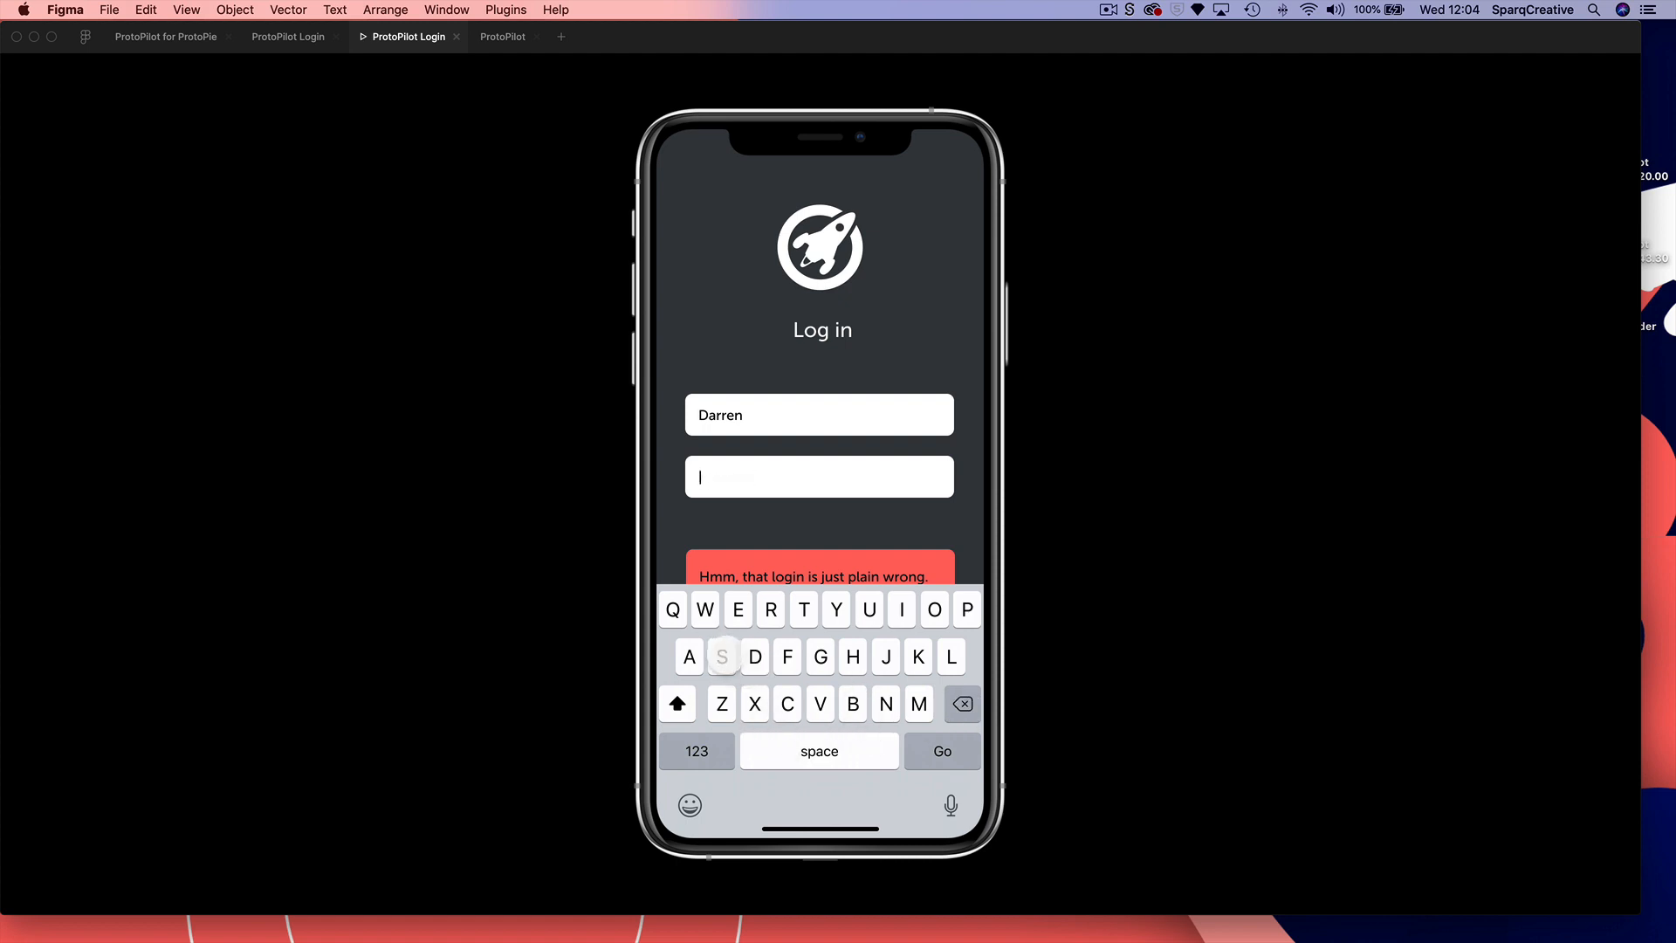
{"action": "left_click", "coordinate": [783, 662]}
{"action": "left_click", "coordinate": [772, 665]}
{"action": "left_click", "coordinate": [777, 665]}
{"action": "left_click", "coordinate": [820, 666]}
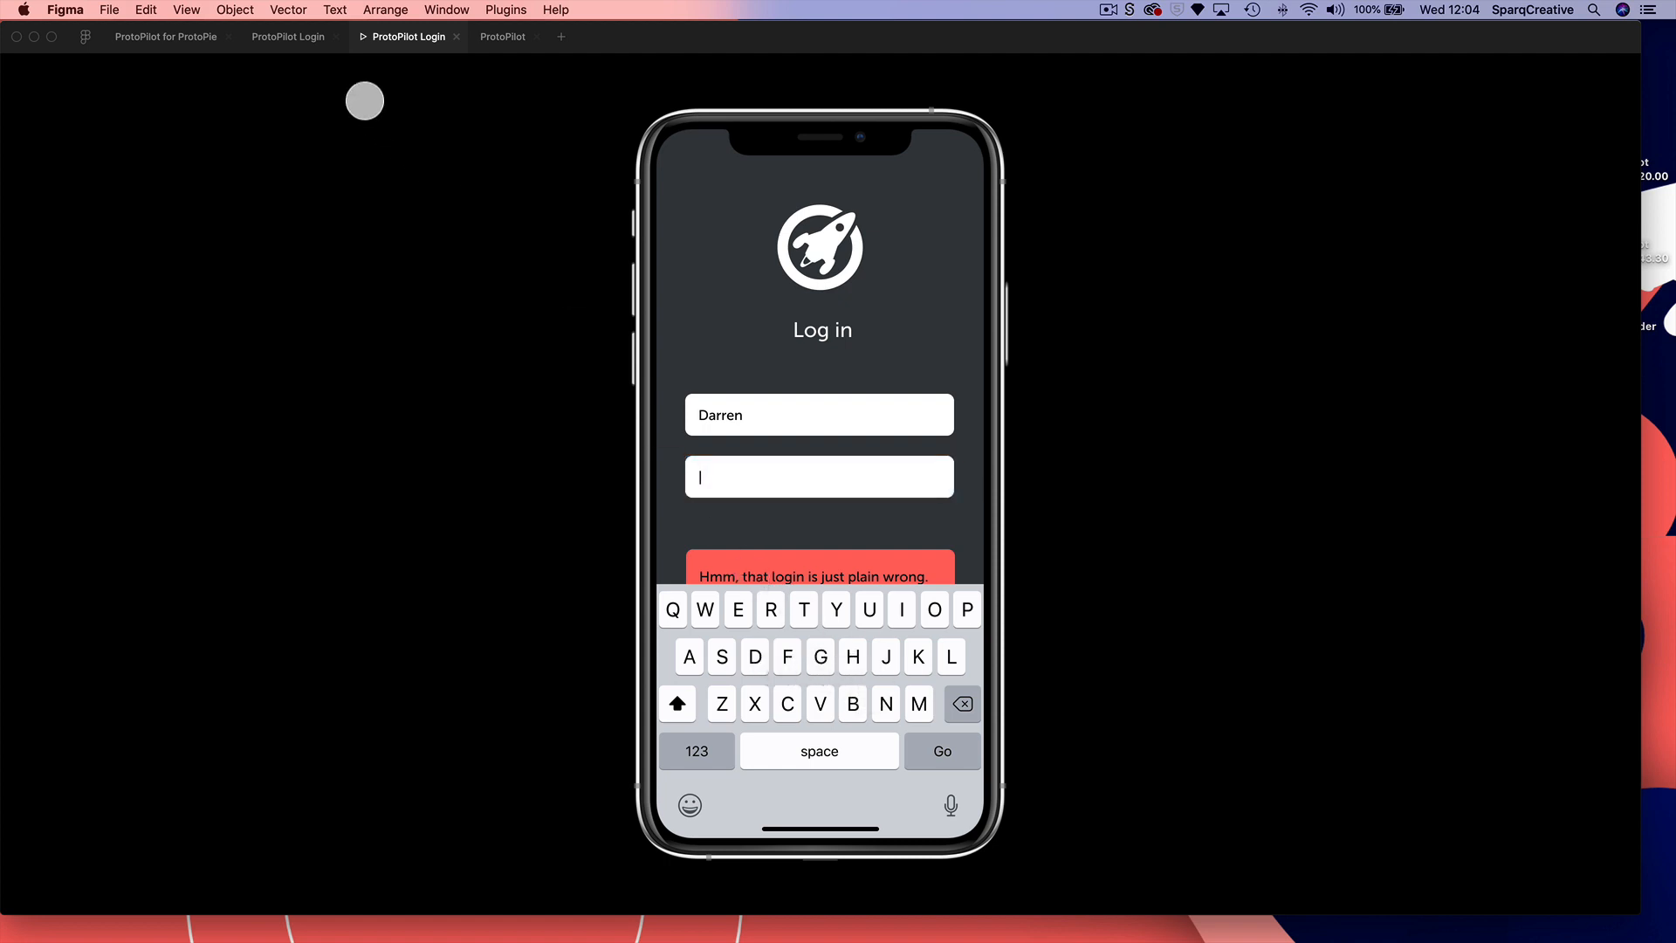
- Return to the editor and remove the tap interaction from the Password field in the emptied-password frame
{"action": "left_click", "coordinate": [319, 41]}
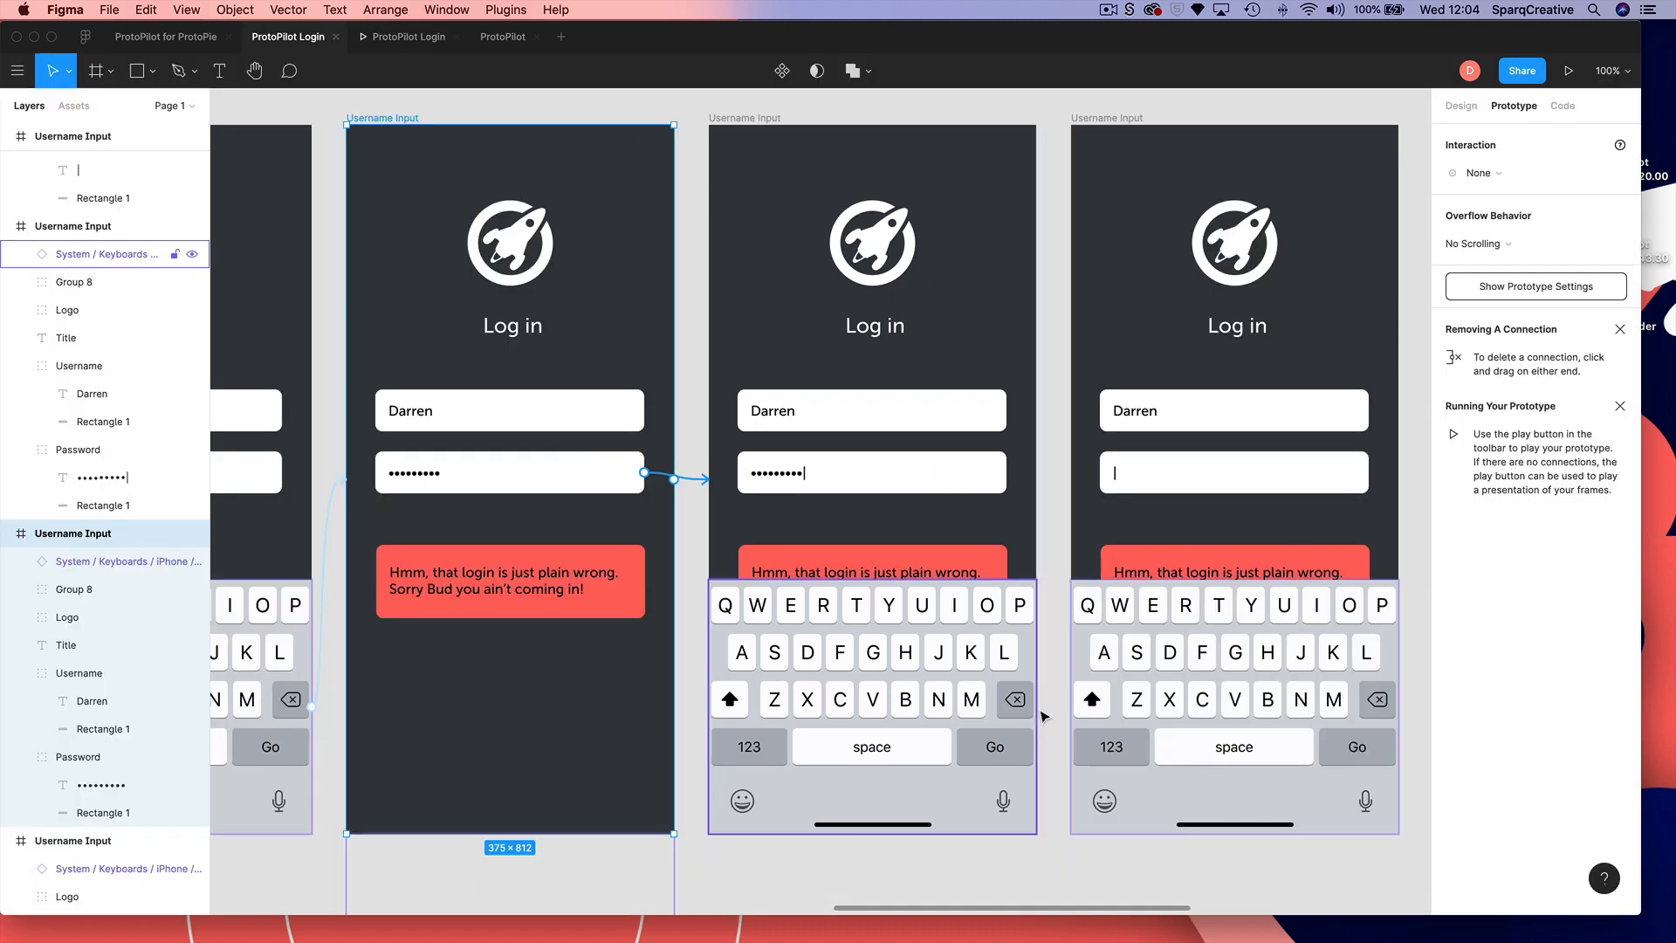
{"action": "scroll", "coordinate": [1043, 716], "scroll_direction": "right", "scroll_amount": 5}
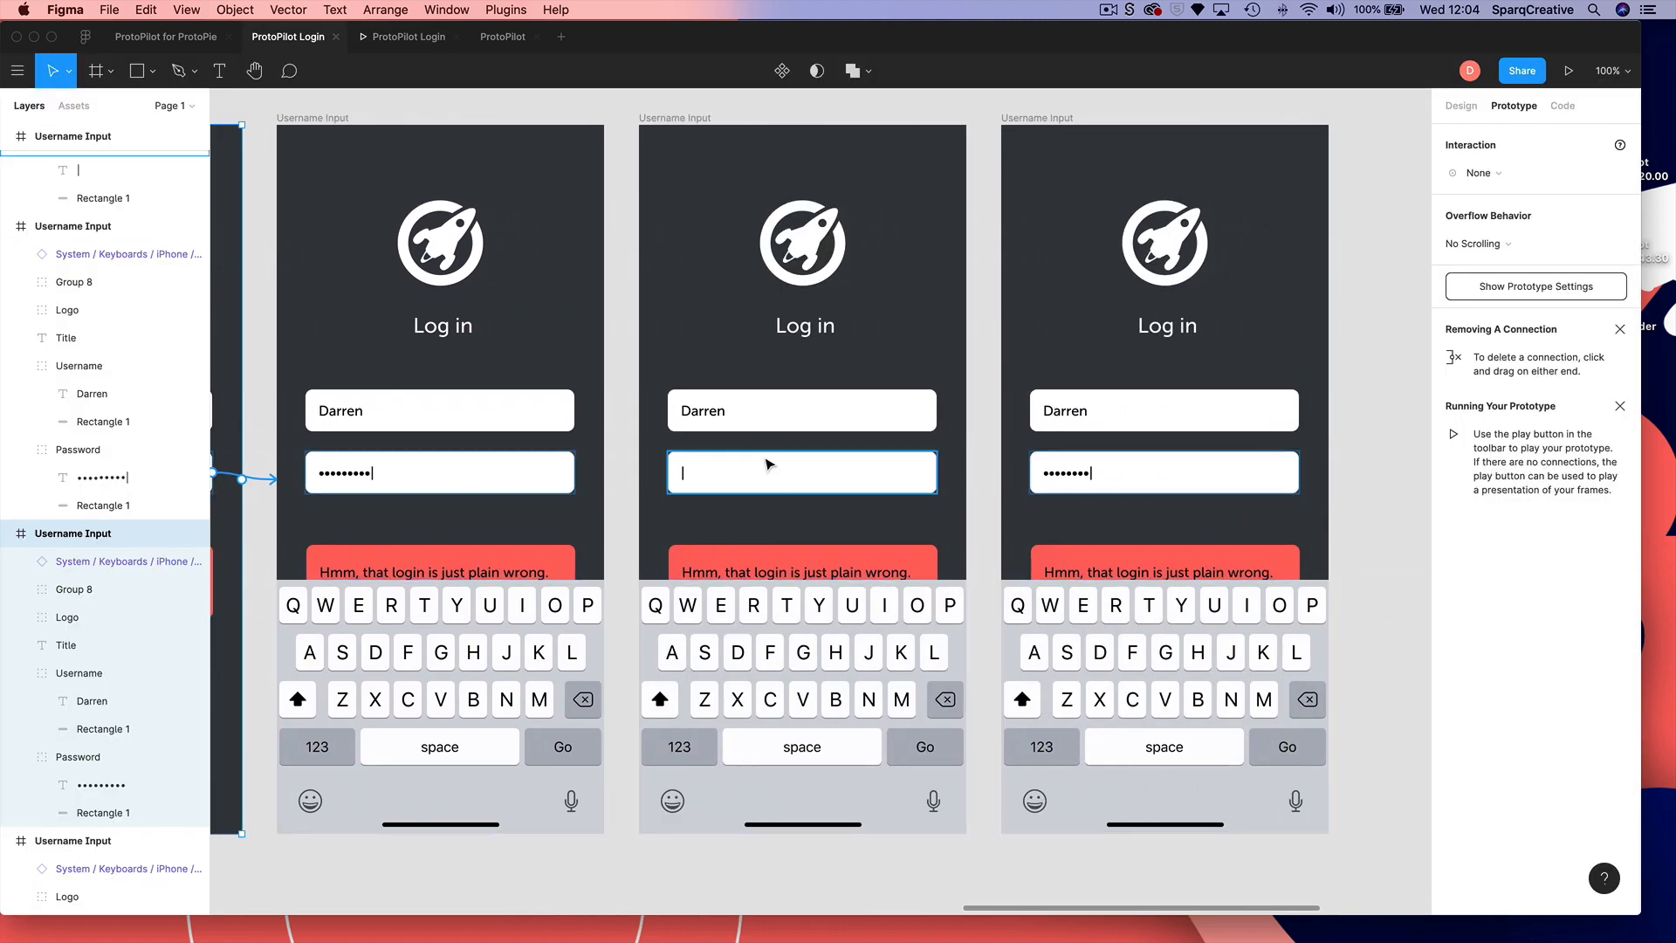
{"action": "left_click", "coordinate": [679, 117]}
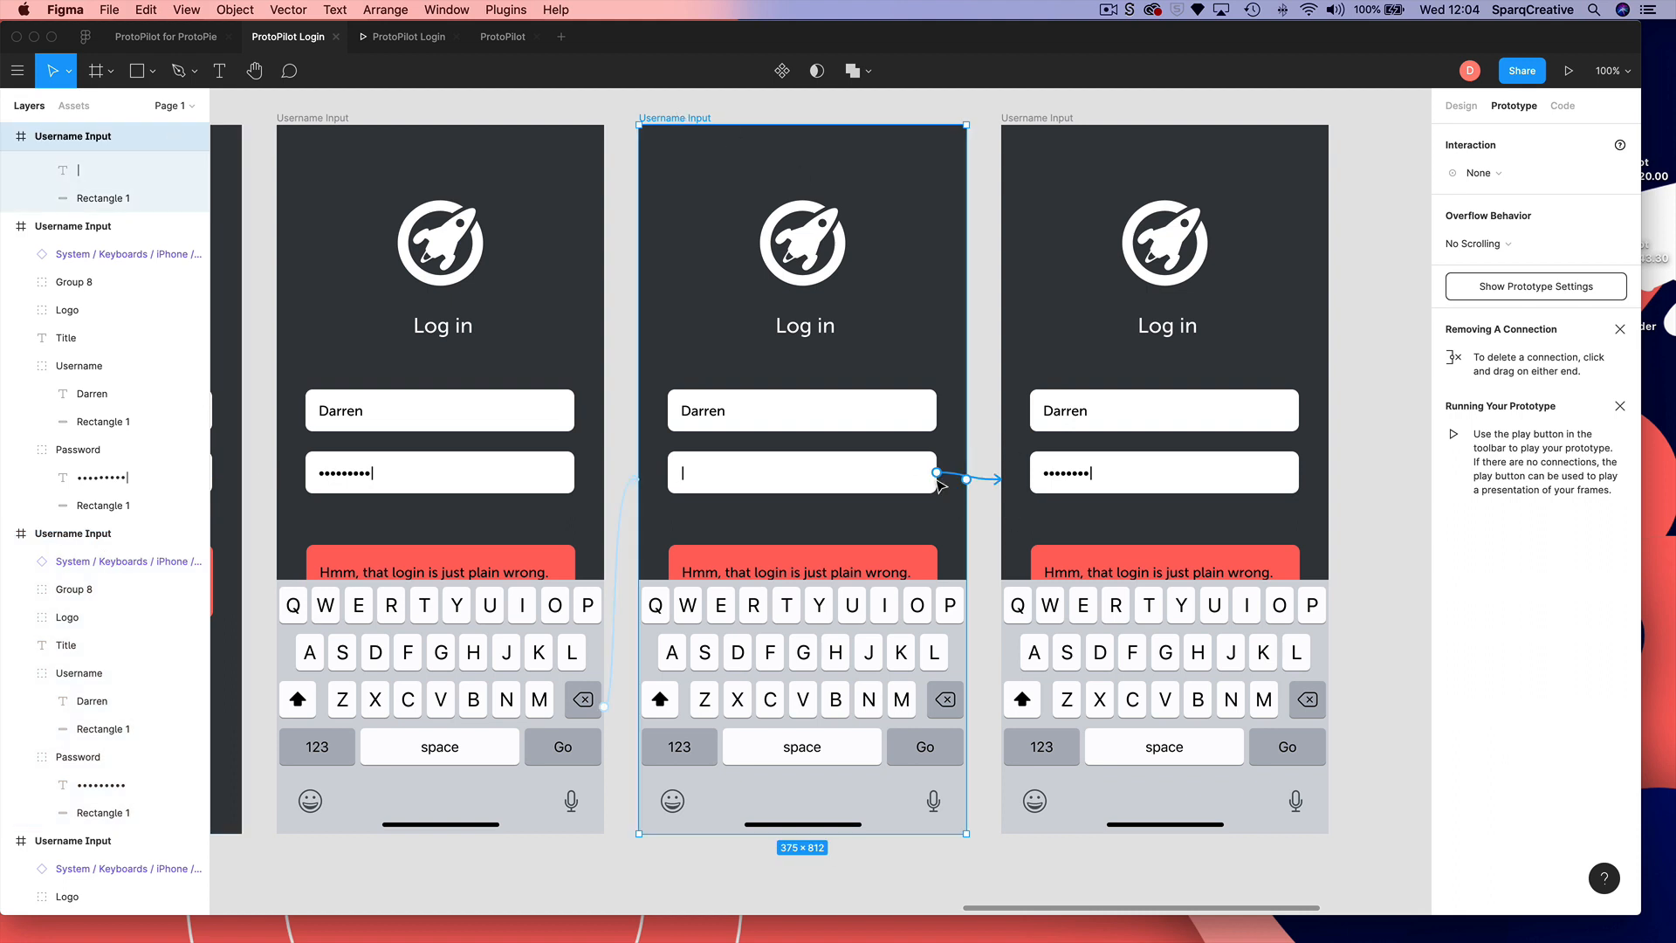
{"action": "left_click", "coordinate": [887, 479]}
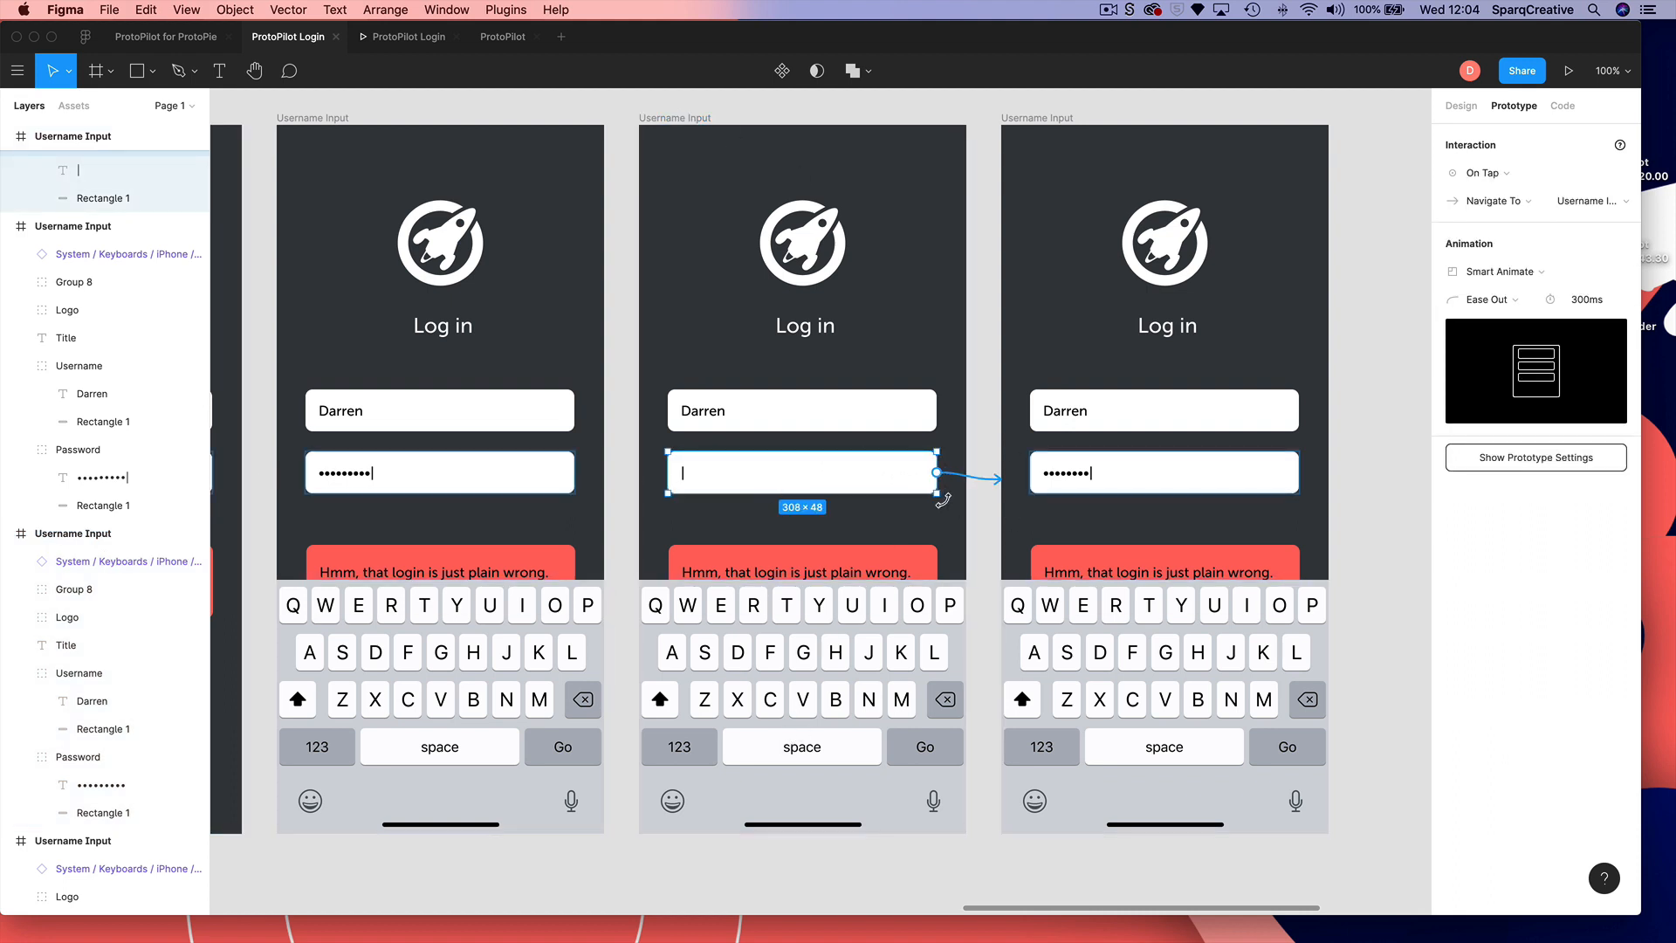
{"action": "scroll", "coordinate": [977, 458], "scroll_direction": "up", "scroll_amount": 1}
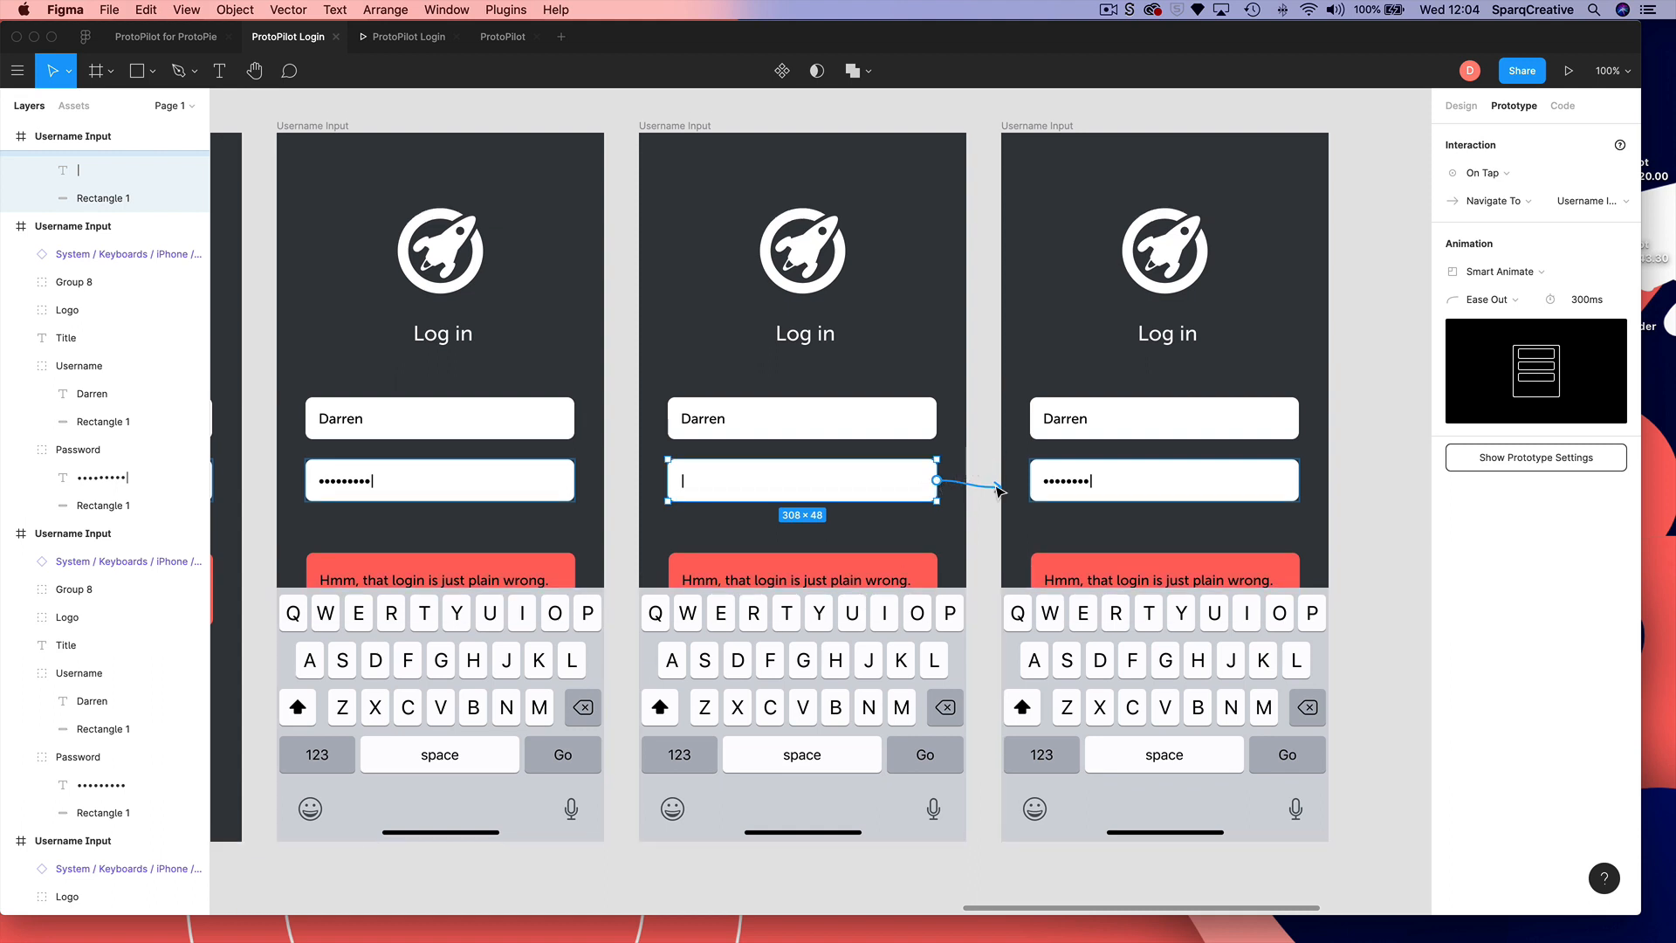
{"action": "left_click", "coordinate": [1480, 175]}
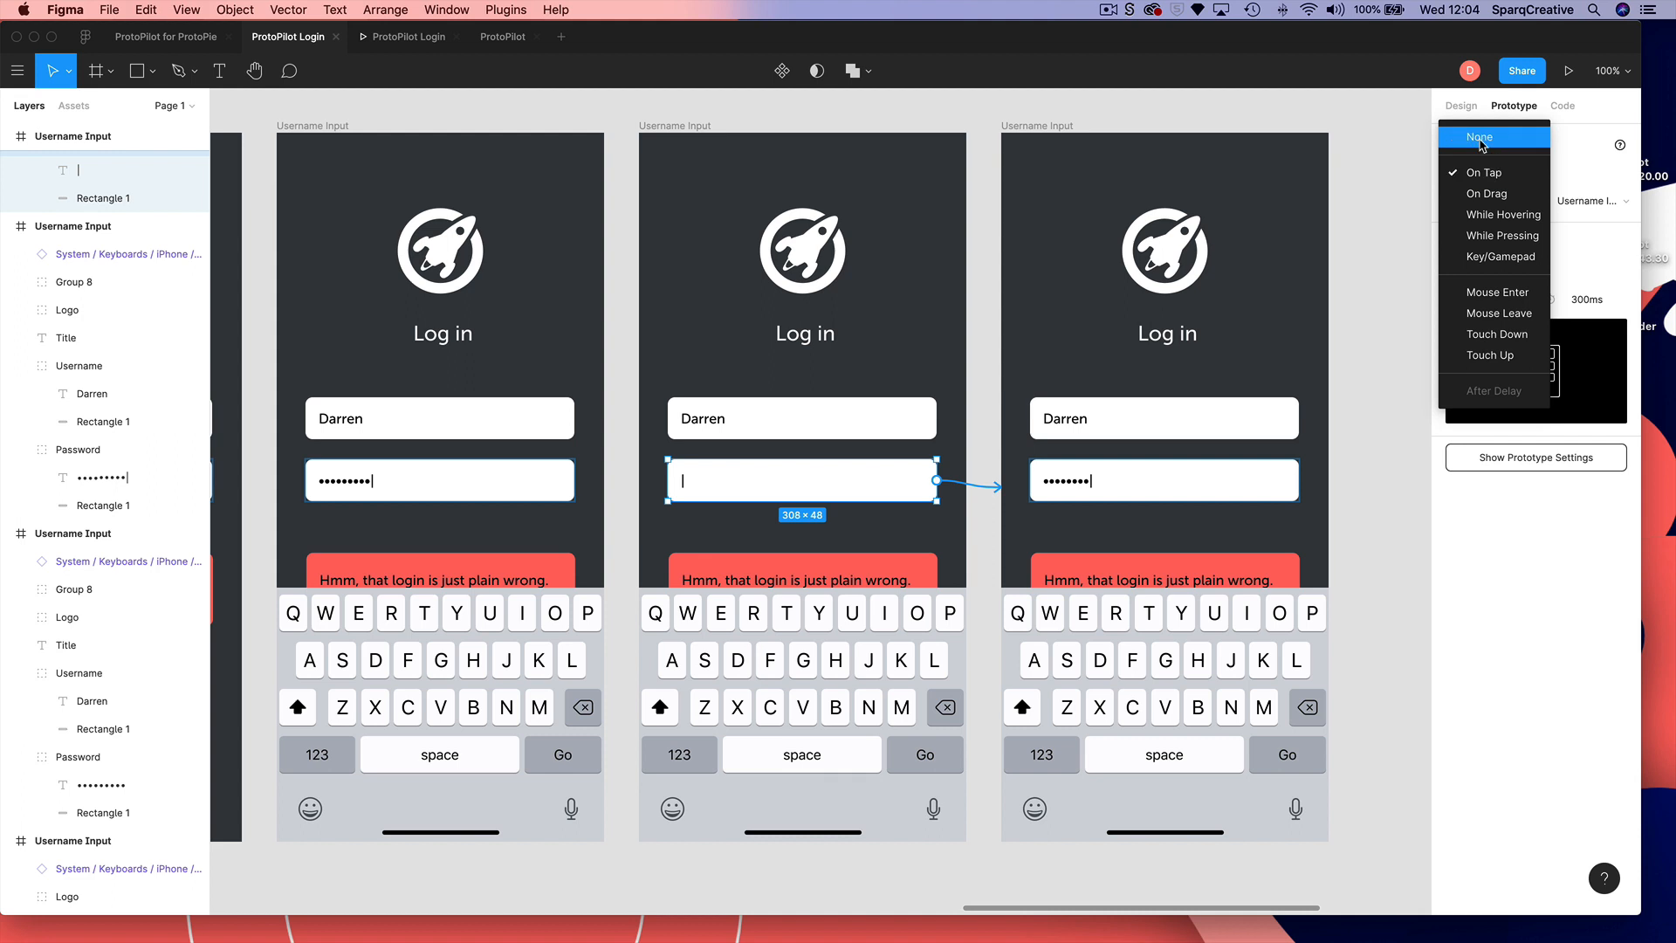
{"action": "left_click", "coordinate": [1482, 140]}
{"action": "left_click", "coordinate": [981, 497]}
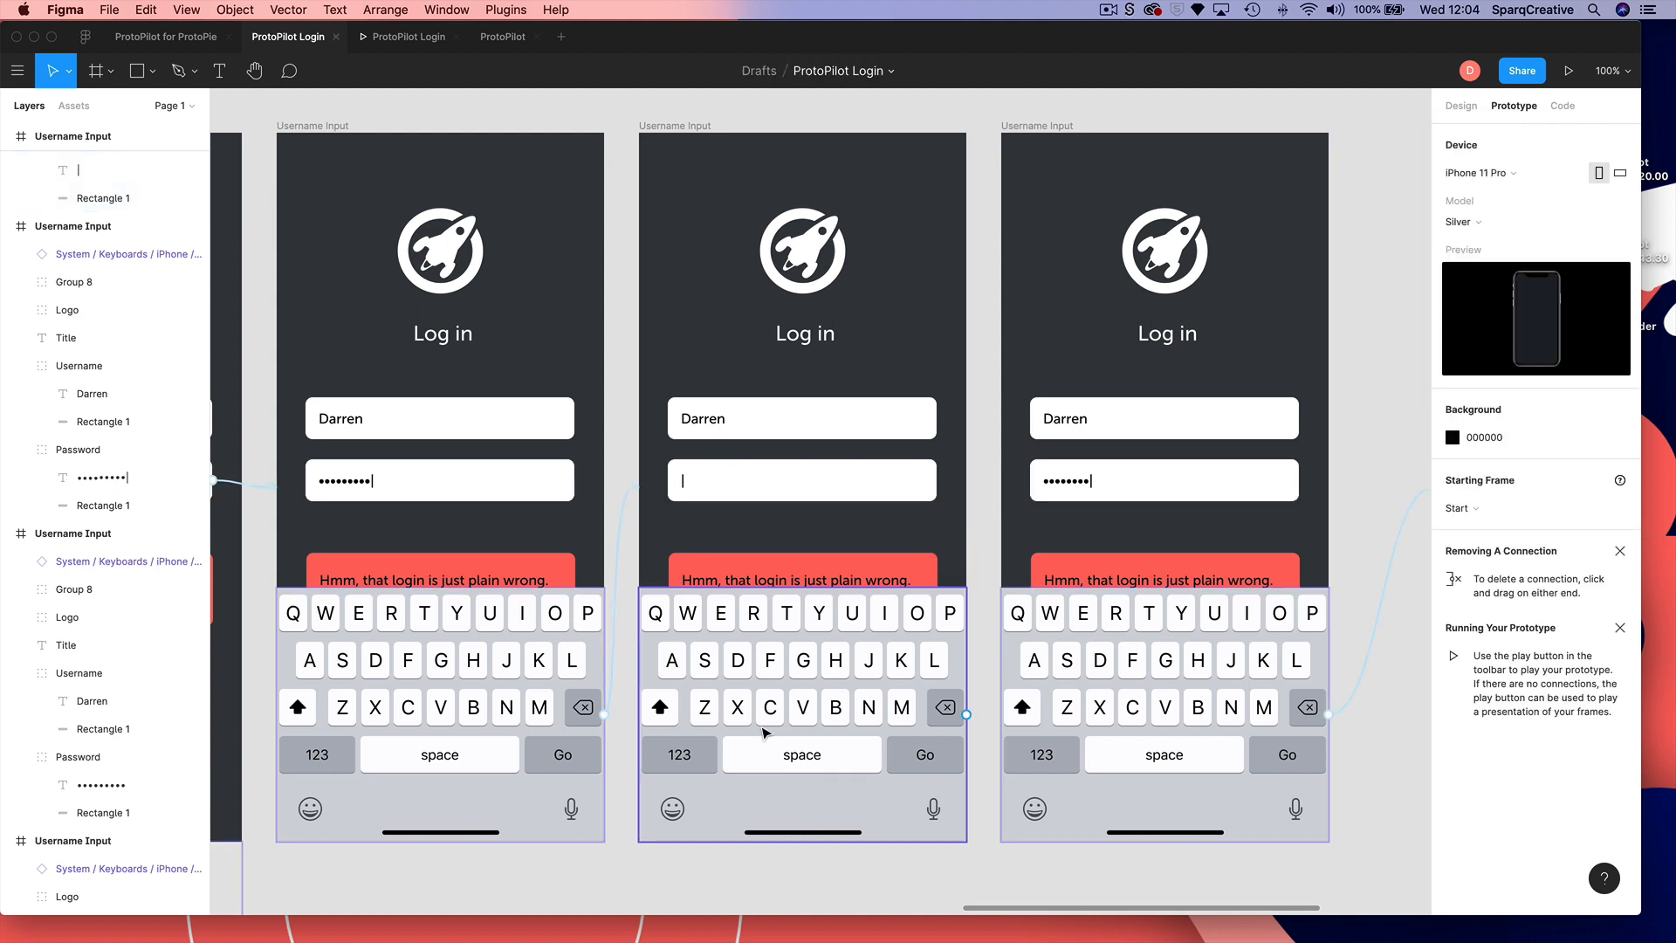
- Link the keyboard in the emptied-password frame to the refilled-password frame with an Instant transition on tap, and select the emptied-password frame
{"action": "left_click", "coordinate": [765, 730]}
{"action": "left_click_drag", "start_coordinate": [966, 714], "coordinate": [1017, 476]}
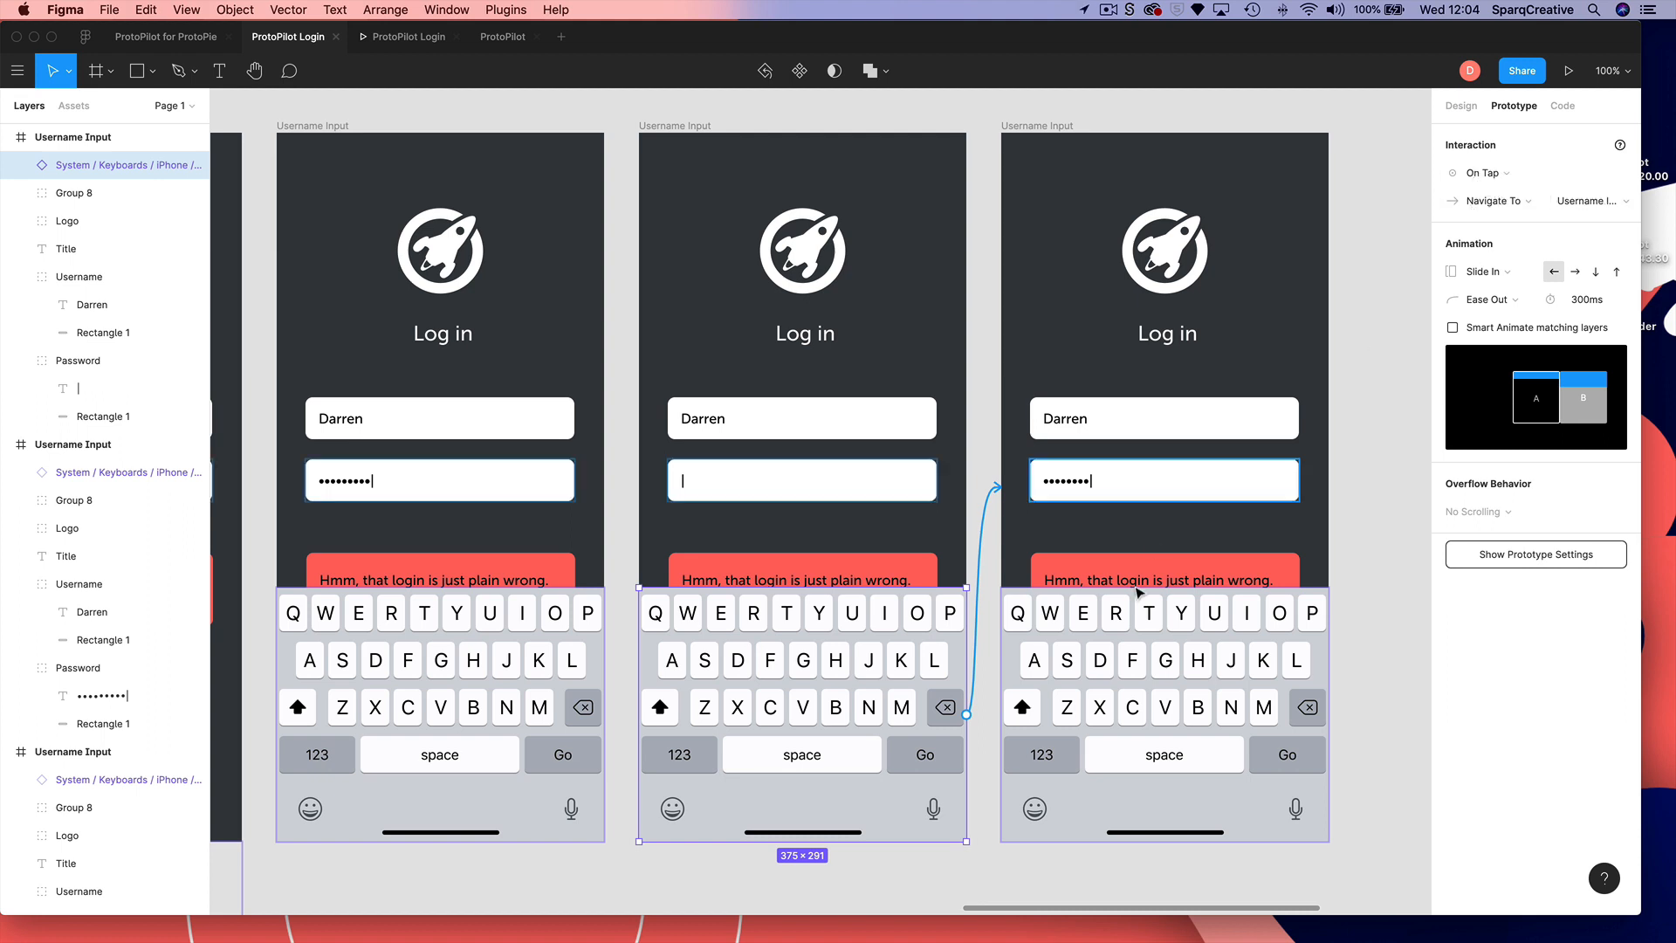
{"action": "left_click", "coordinate": [1493, 270]}
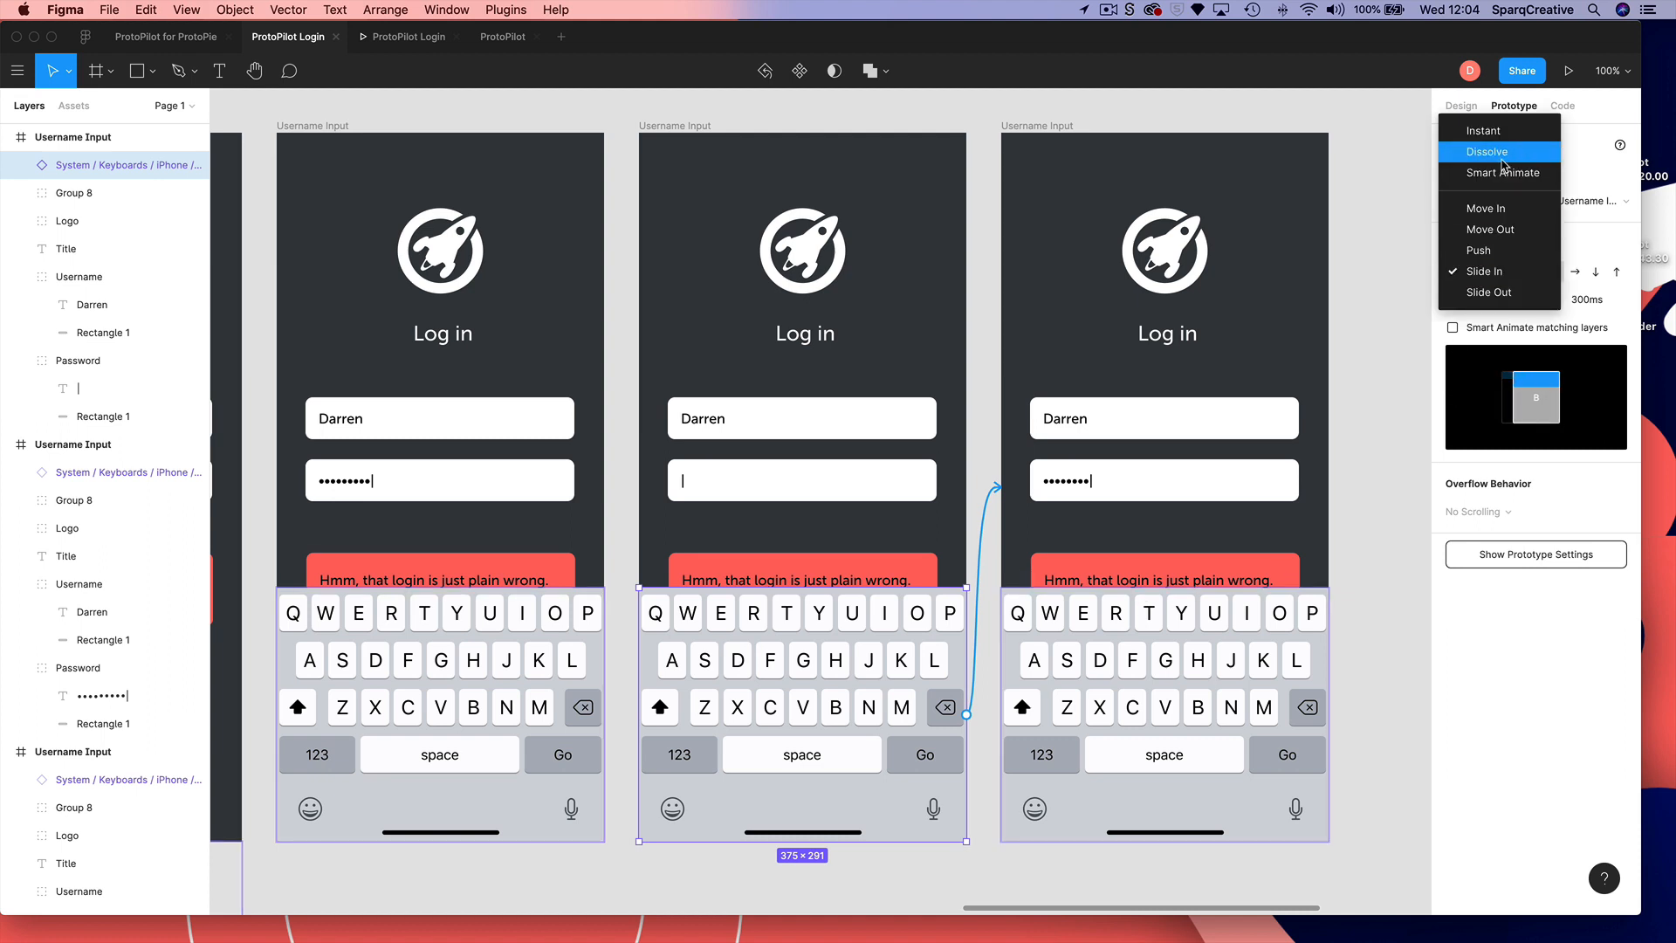
{"action": "left_click", "coordinate": [1495, 132]}
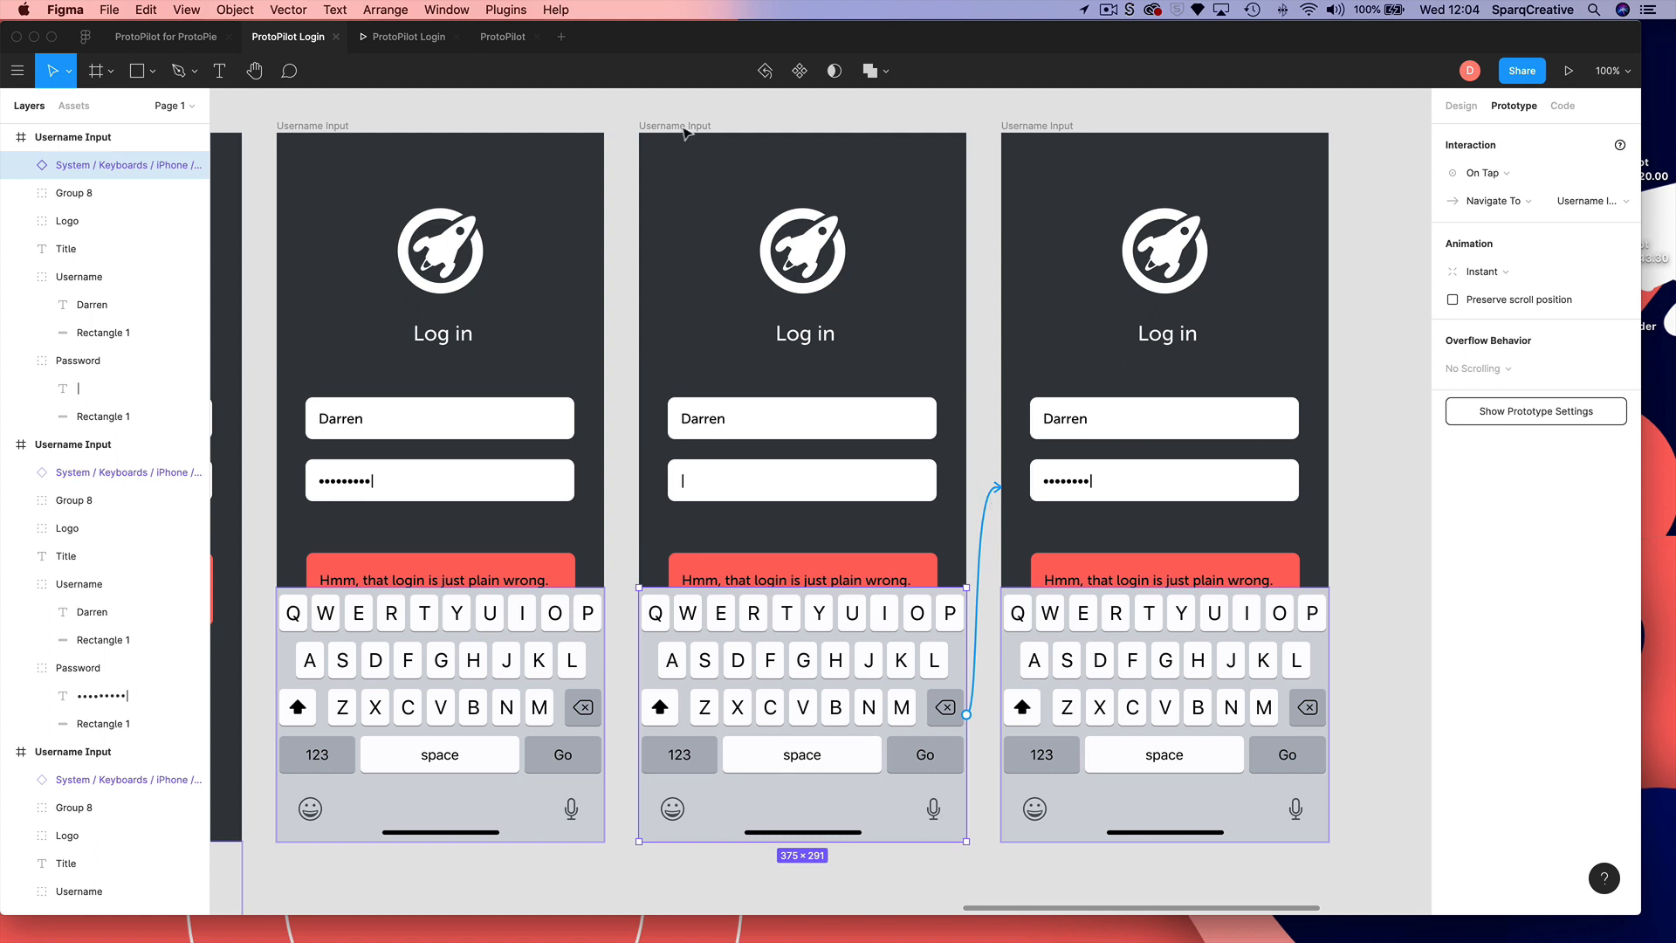
{"action": "left_click", "coordinate": [646, 128]}
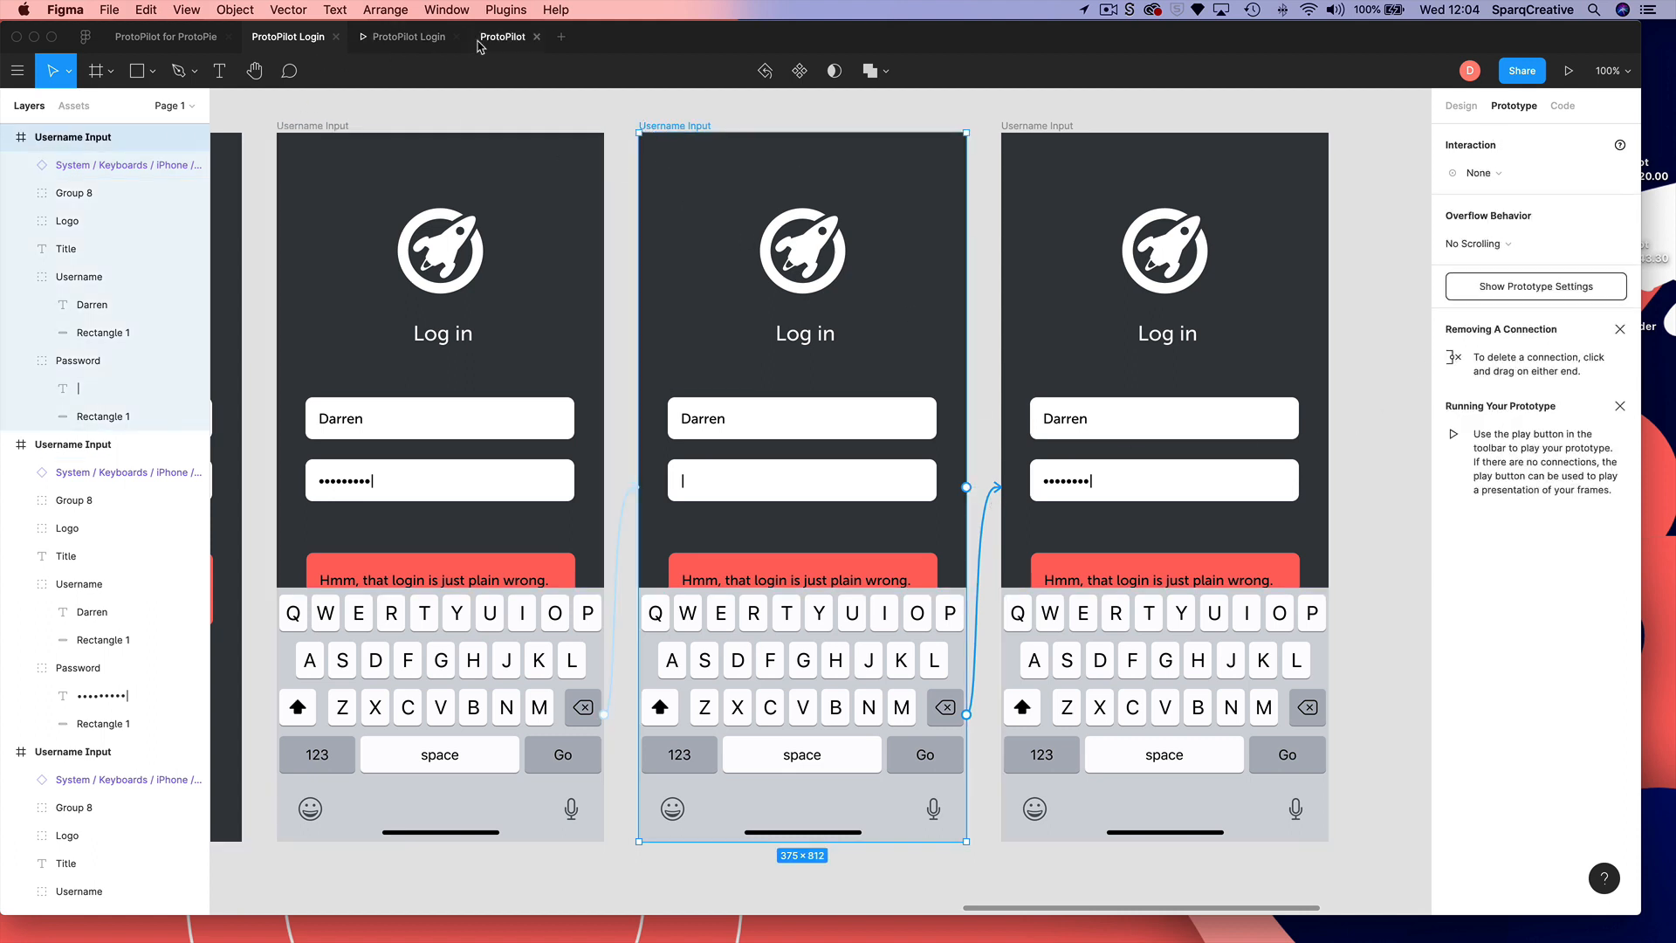
- Run the Figma login prototype, fill in the mock password field and submit the login
{"action": "left_click", "coordinate": [1569, 71]}
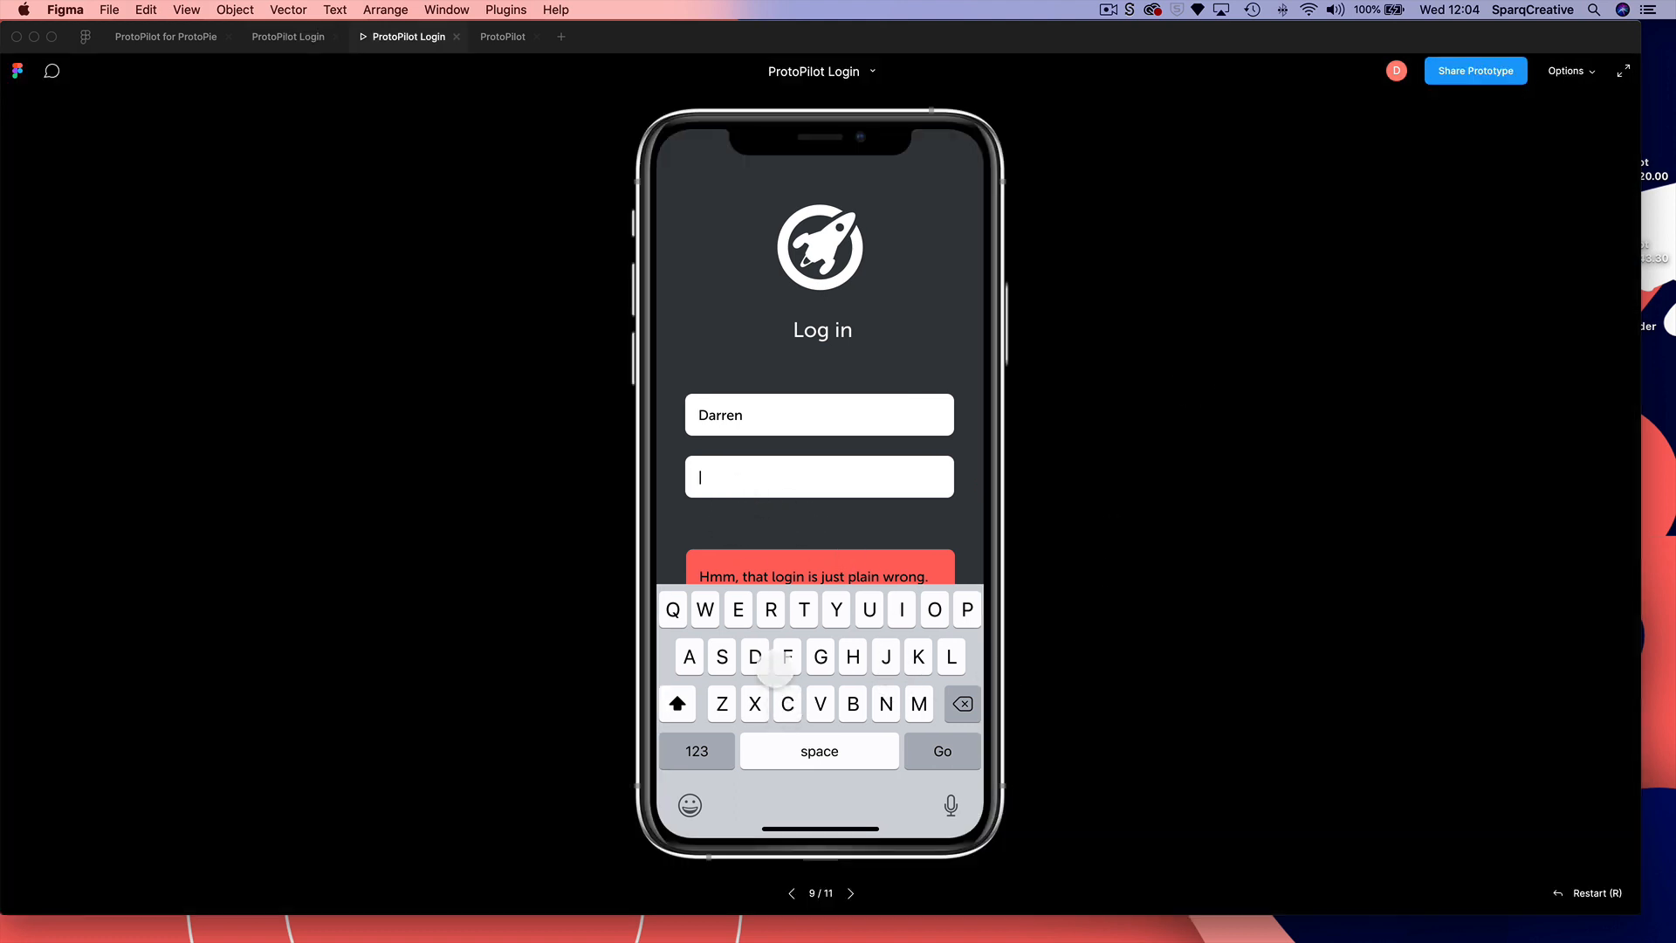
{"action": "left_click", "coordinate": [775, 669]}
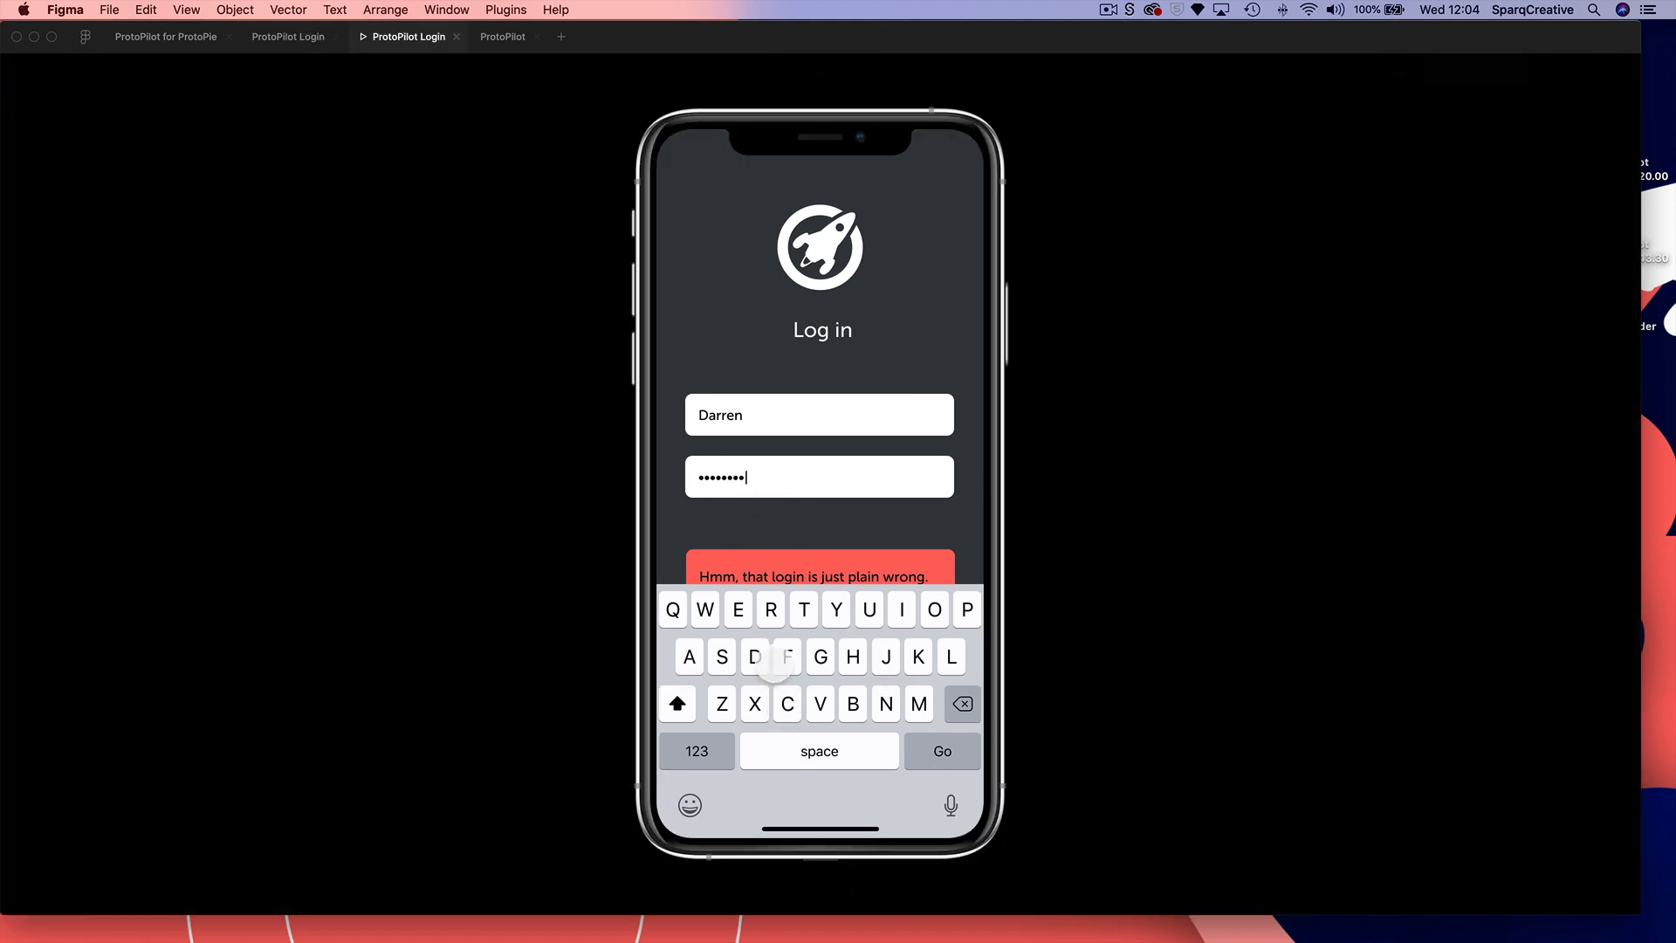
{"action": "left_click", "coordinate": [939, 752]}
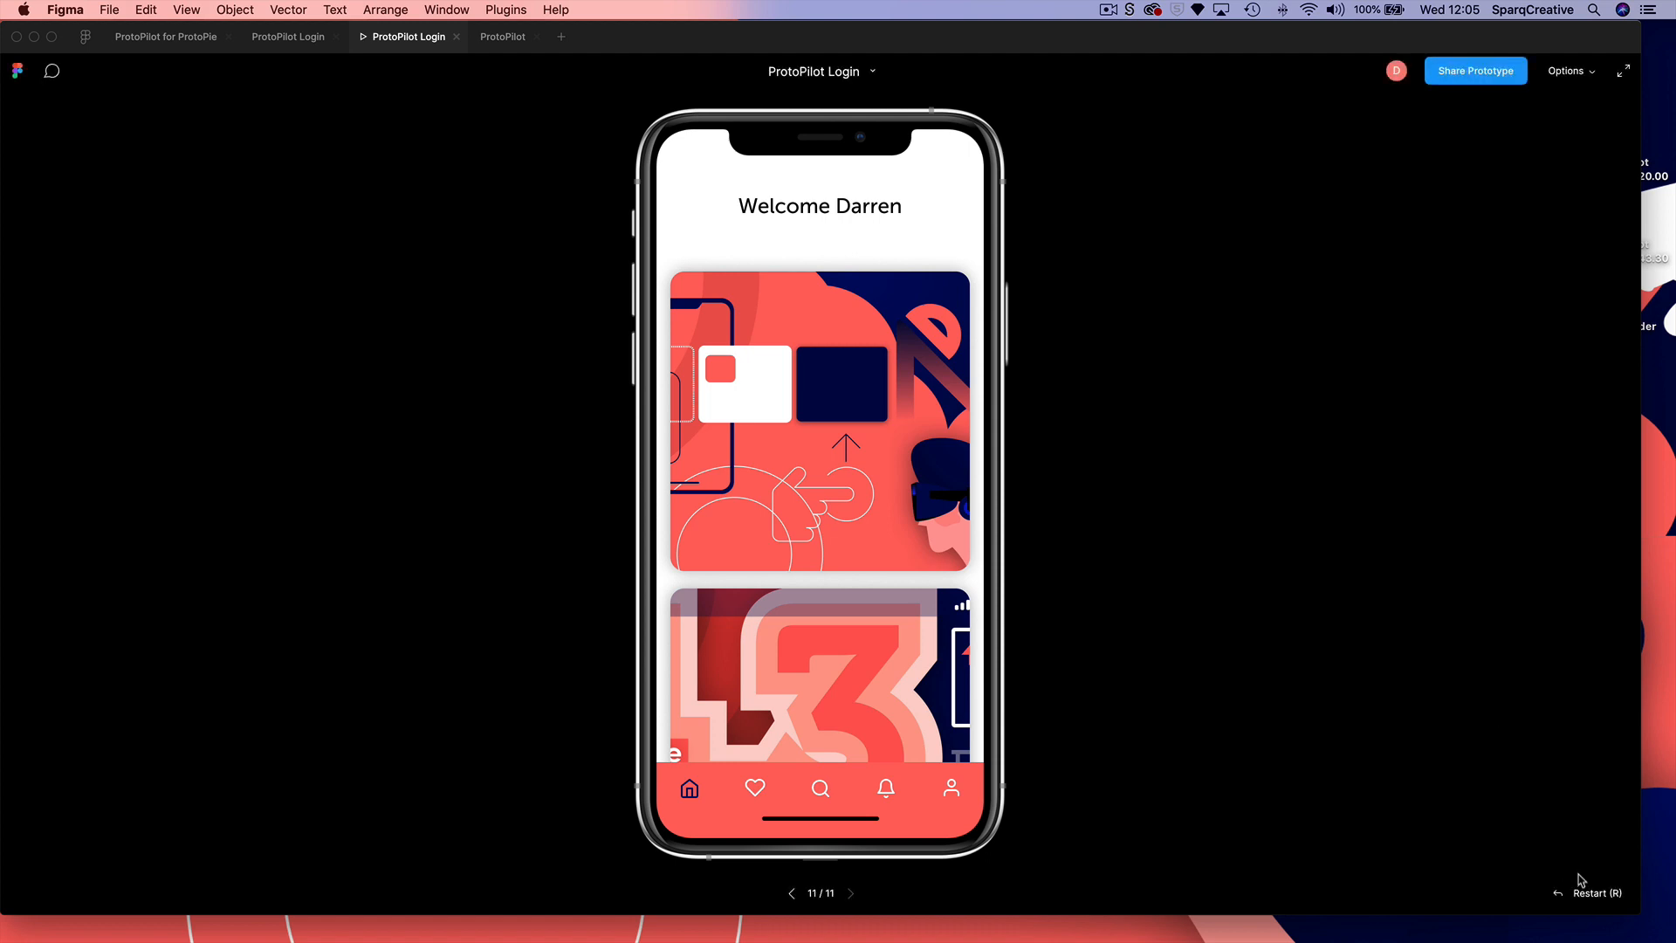
- Restart the prototype, fill in the mock username and password fields, and submit the login
{"action": "left_click", "coordinate": [1558, 899]}
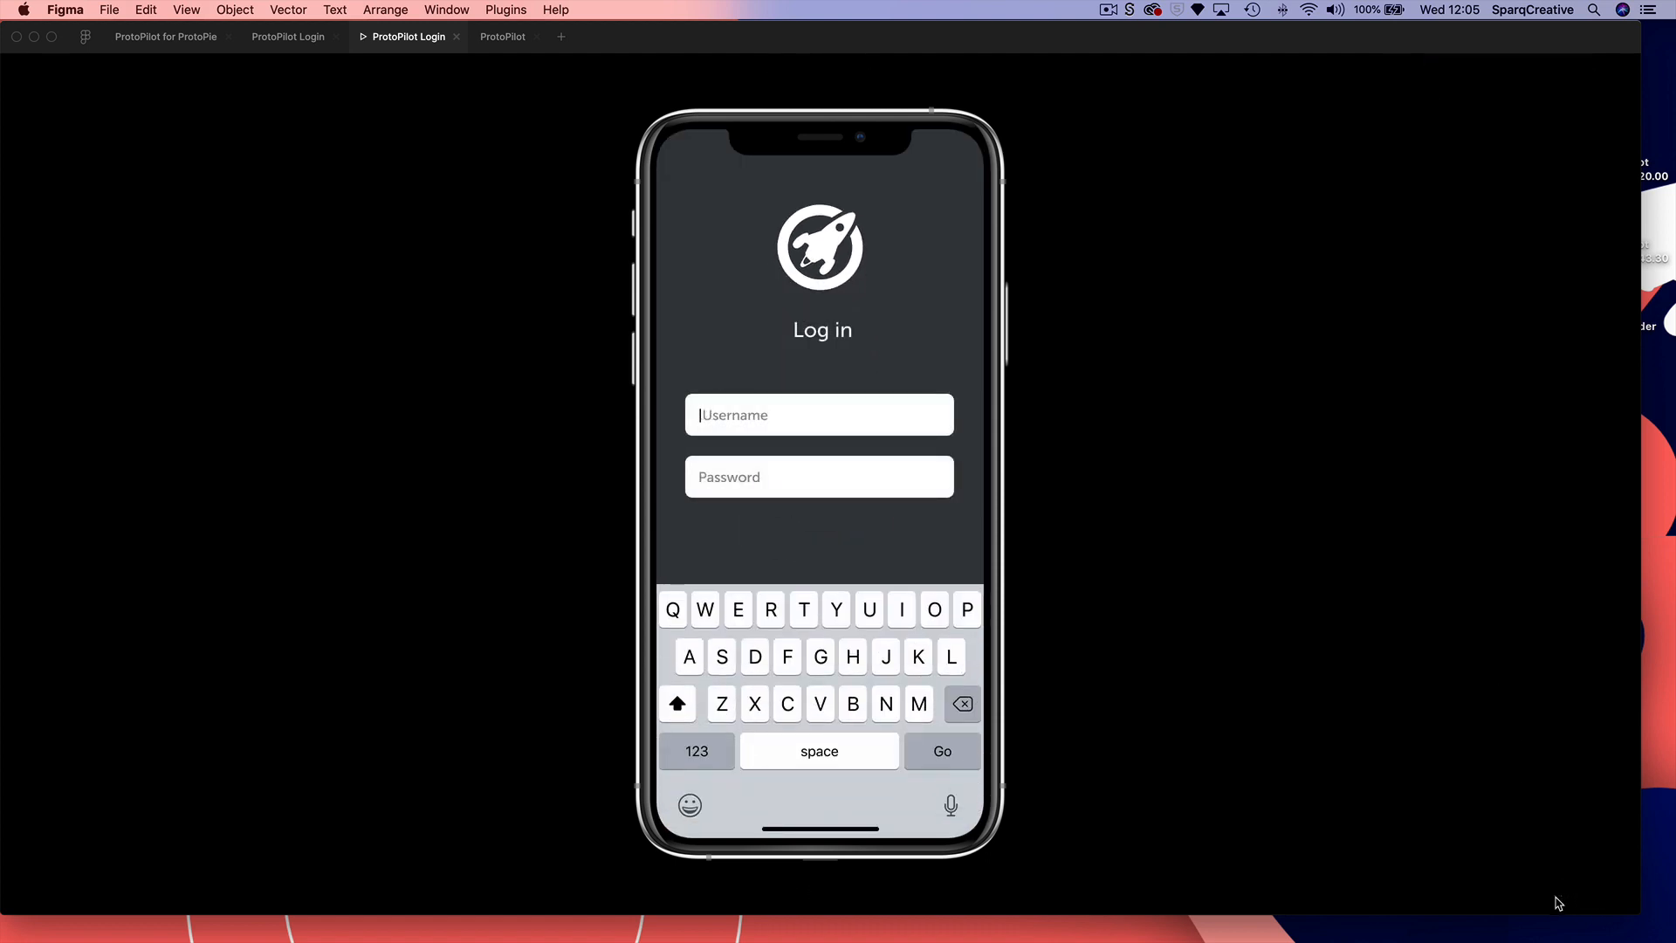
{"action": "left_click", "coordinate": [751, 658]}
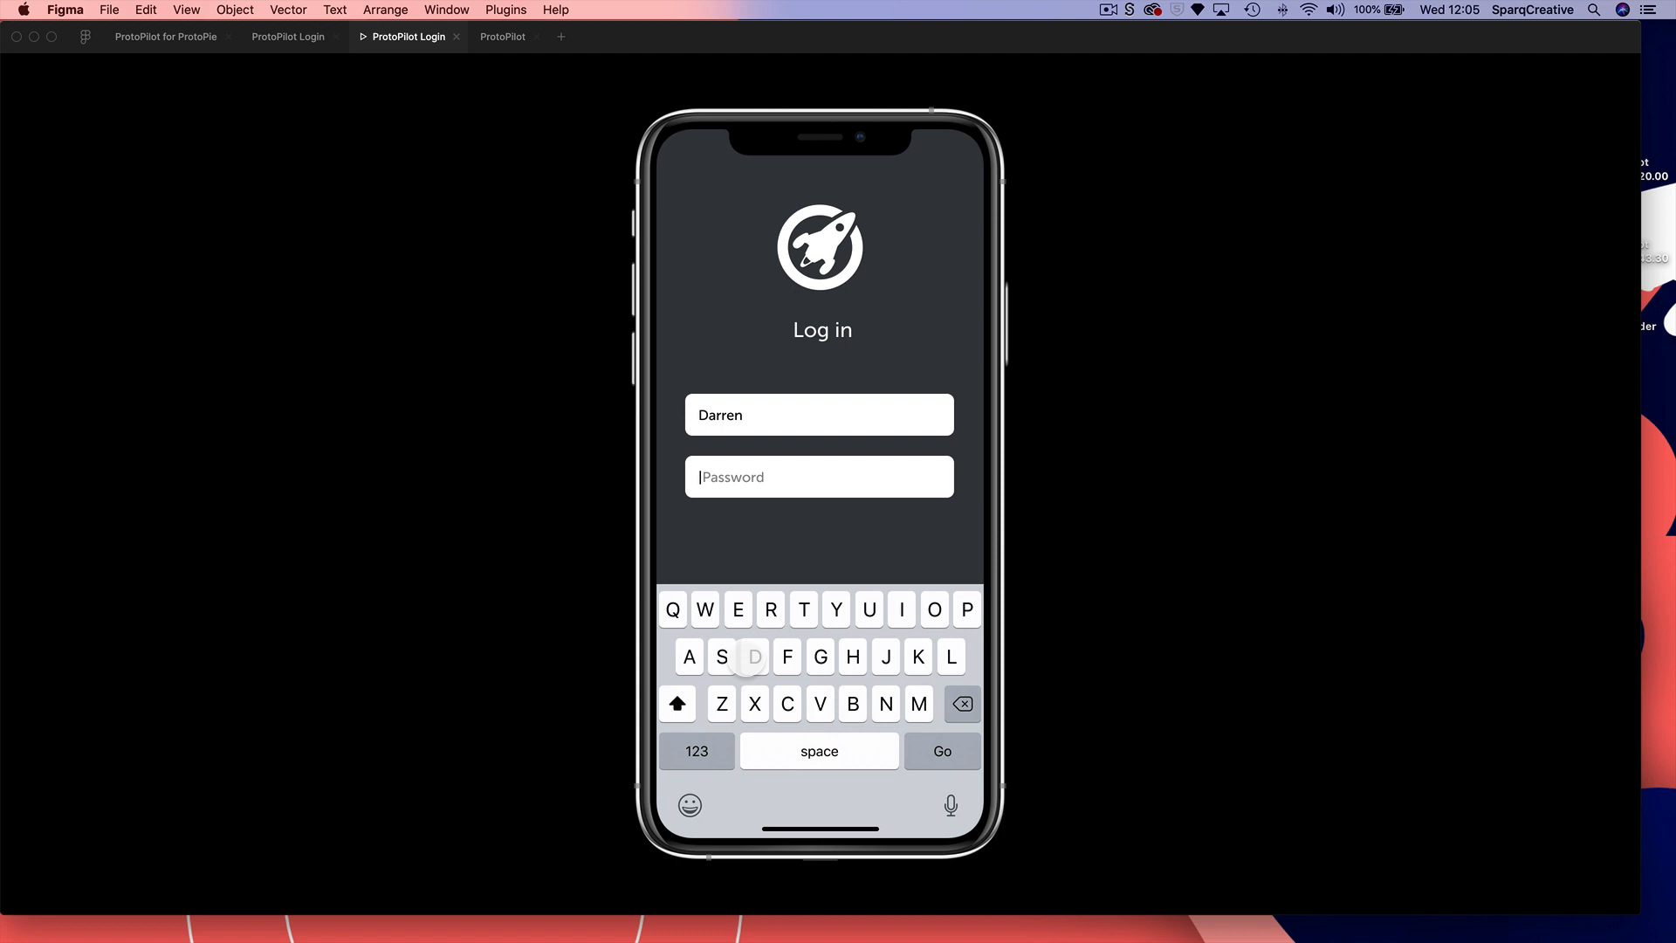
{"action": "left_click", "coordinate": [800, 661]}
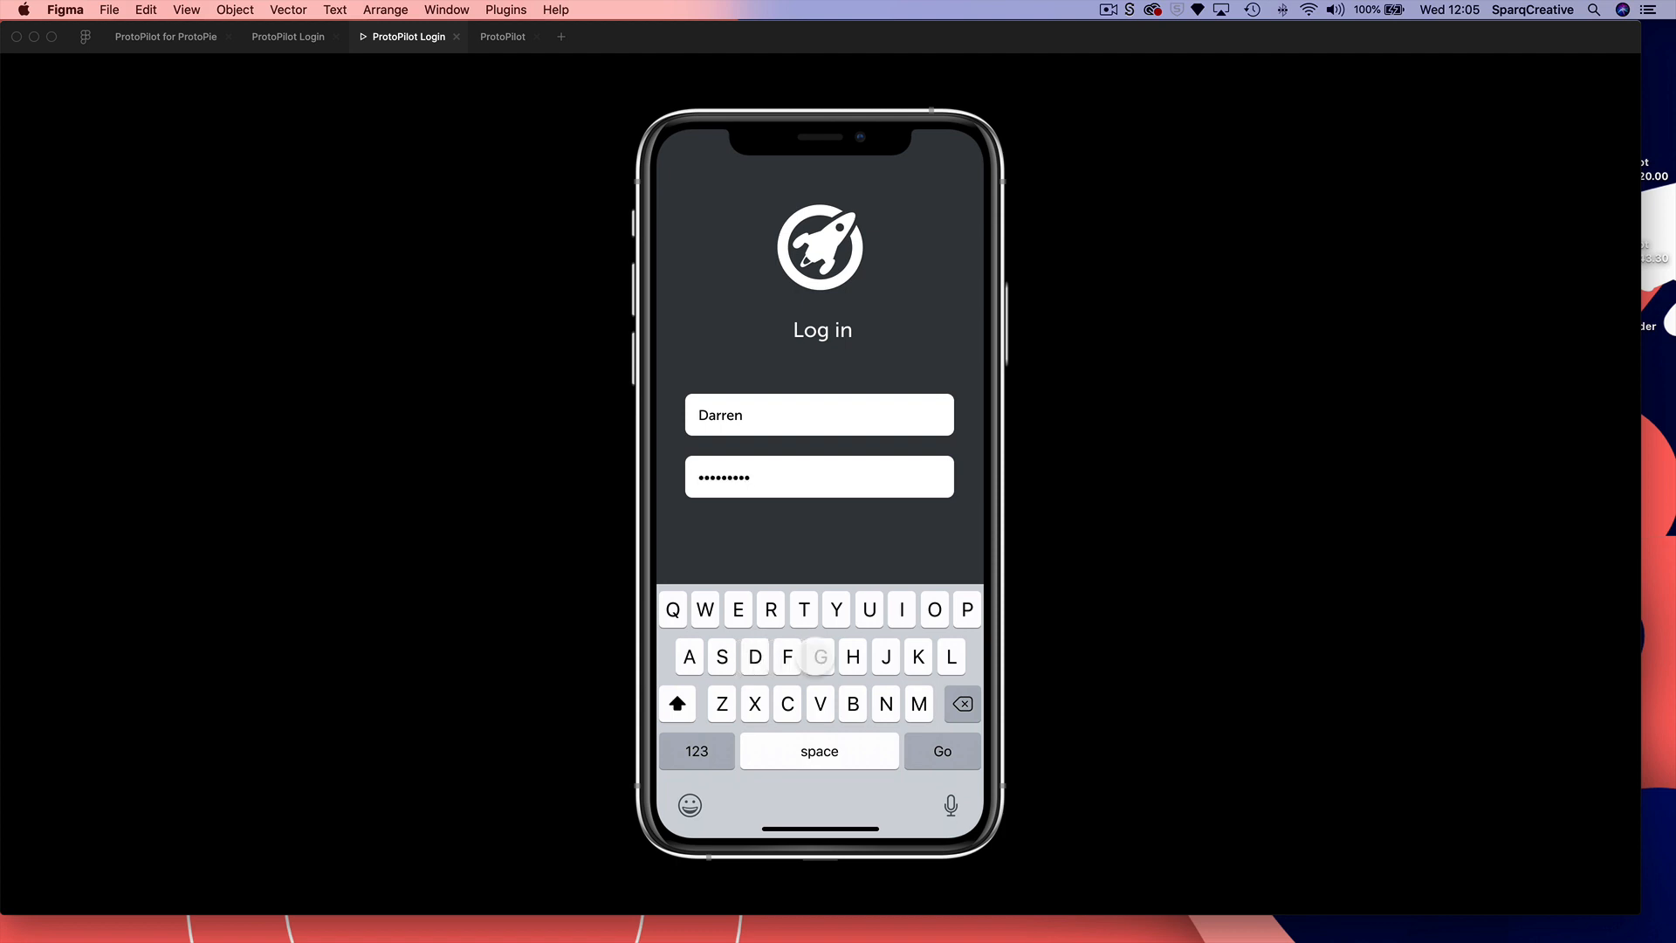
{"action": "left_click", "coordinate": [945, 754]}
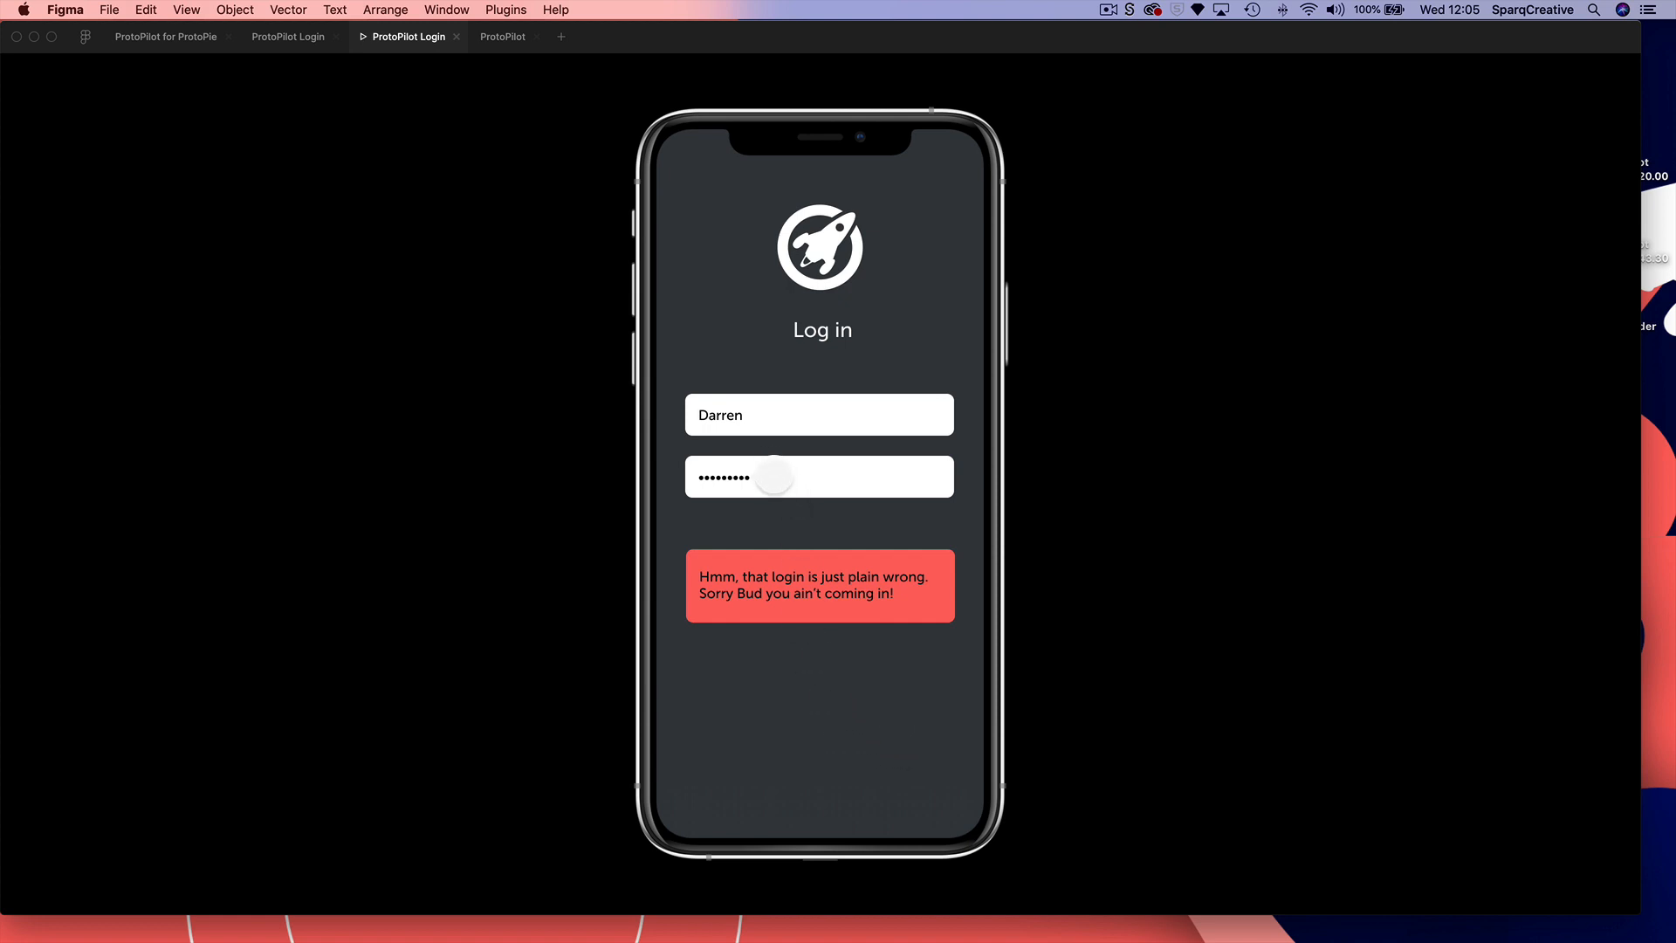
- Clear the rejected entry from the password field, fill in the password again and resubmit the login
{"action": "left_click", "coordinate": [774, 478]}
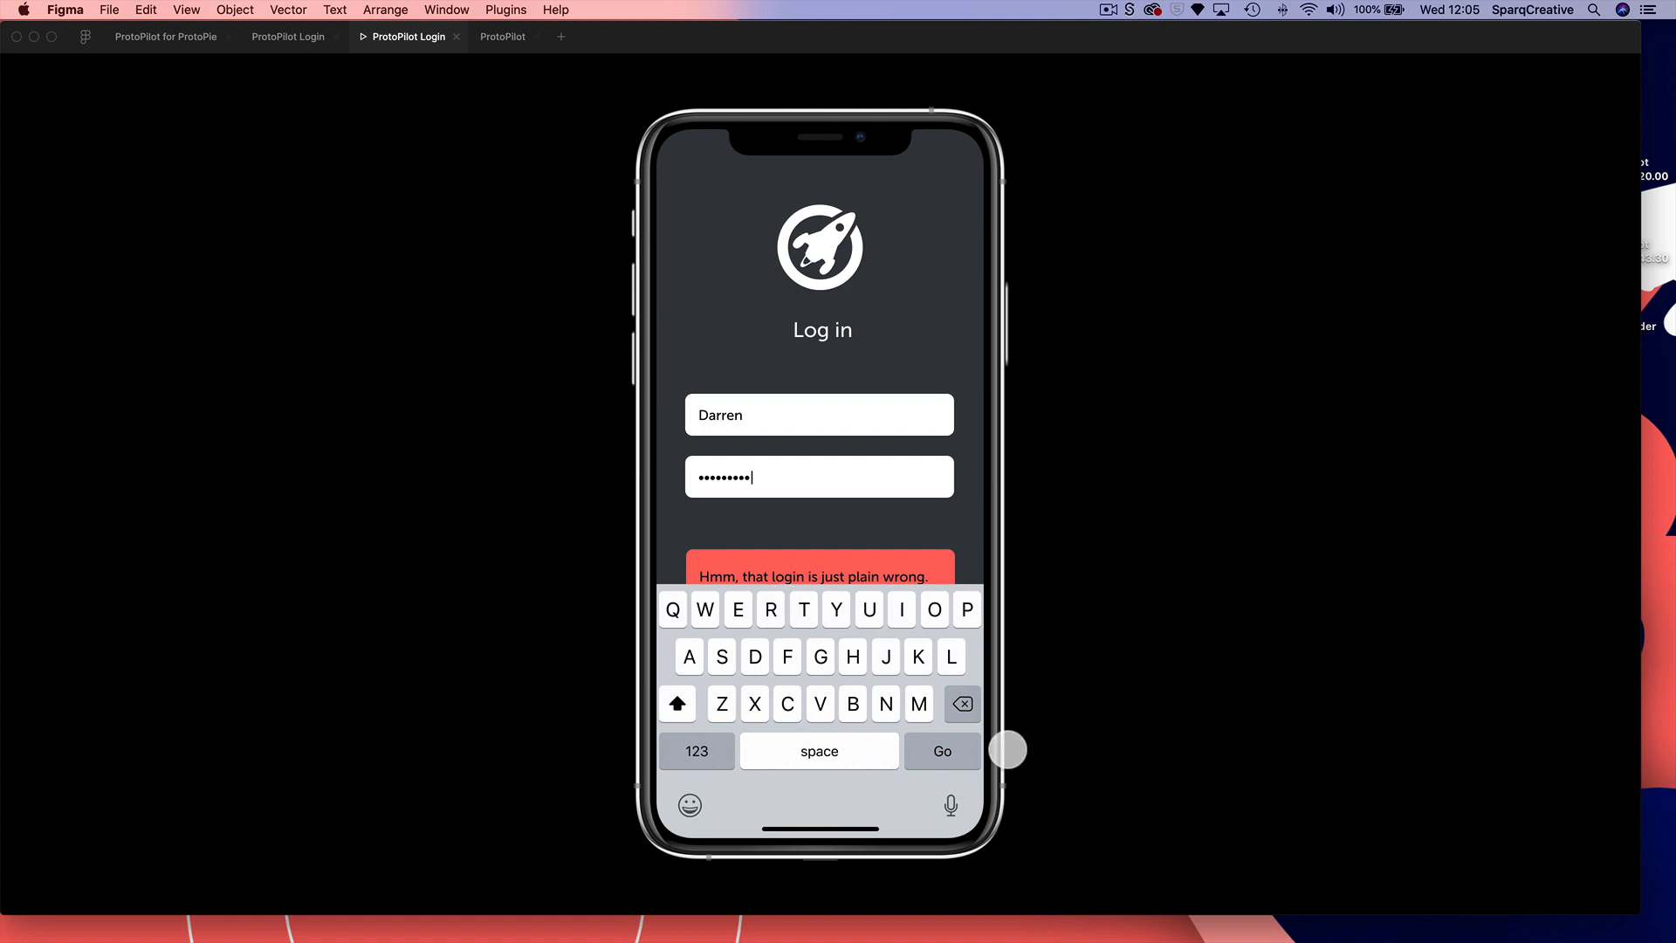
{"action": "left_click", "coordinate": [963, 705]}
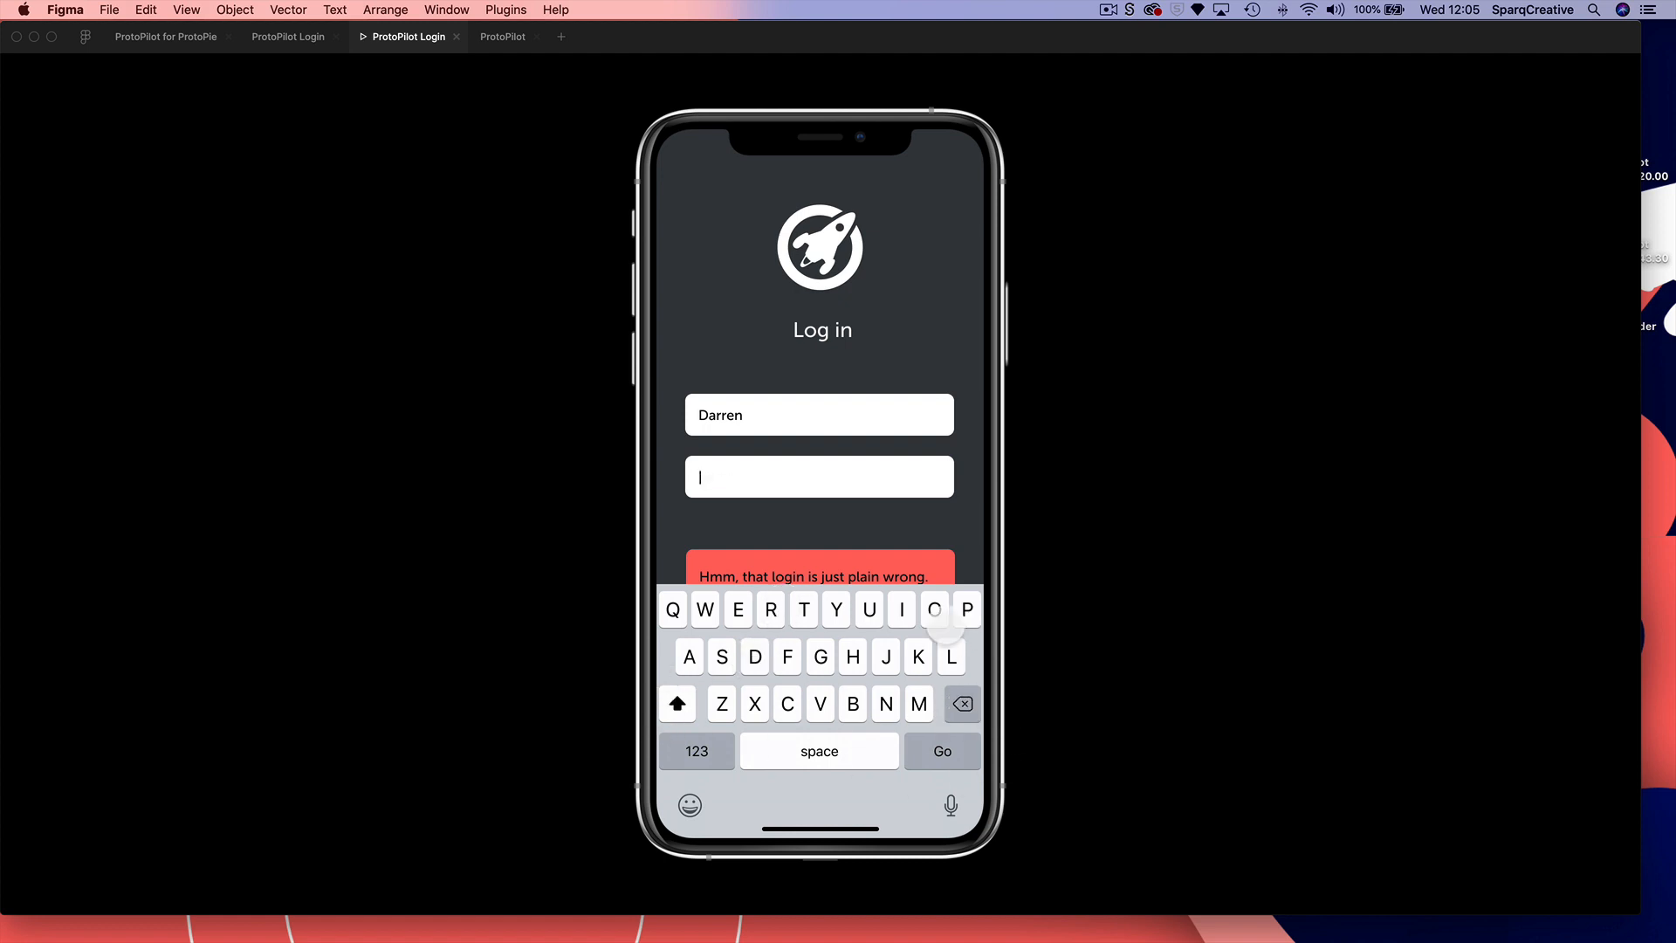
{"action": "left_click", "coordinate": [812, 655]}
{"action": "left_click", "coordinate": [943, 751]}
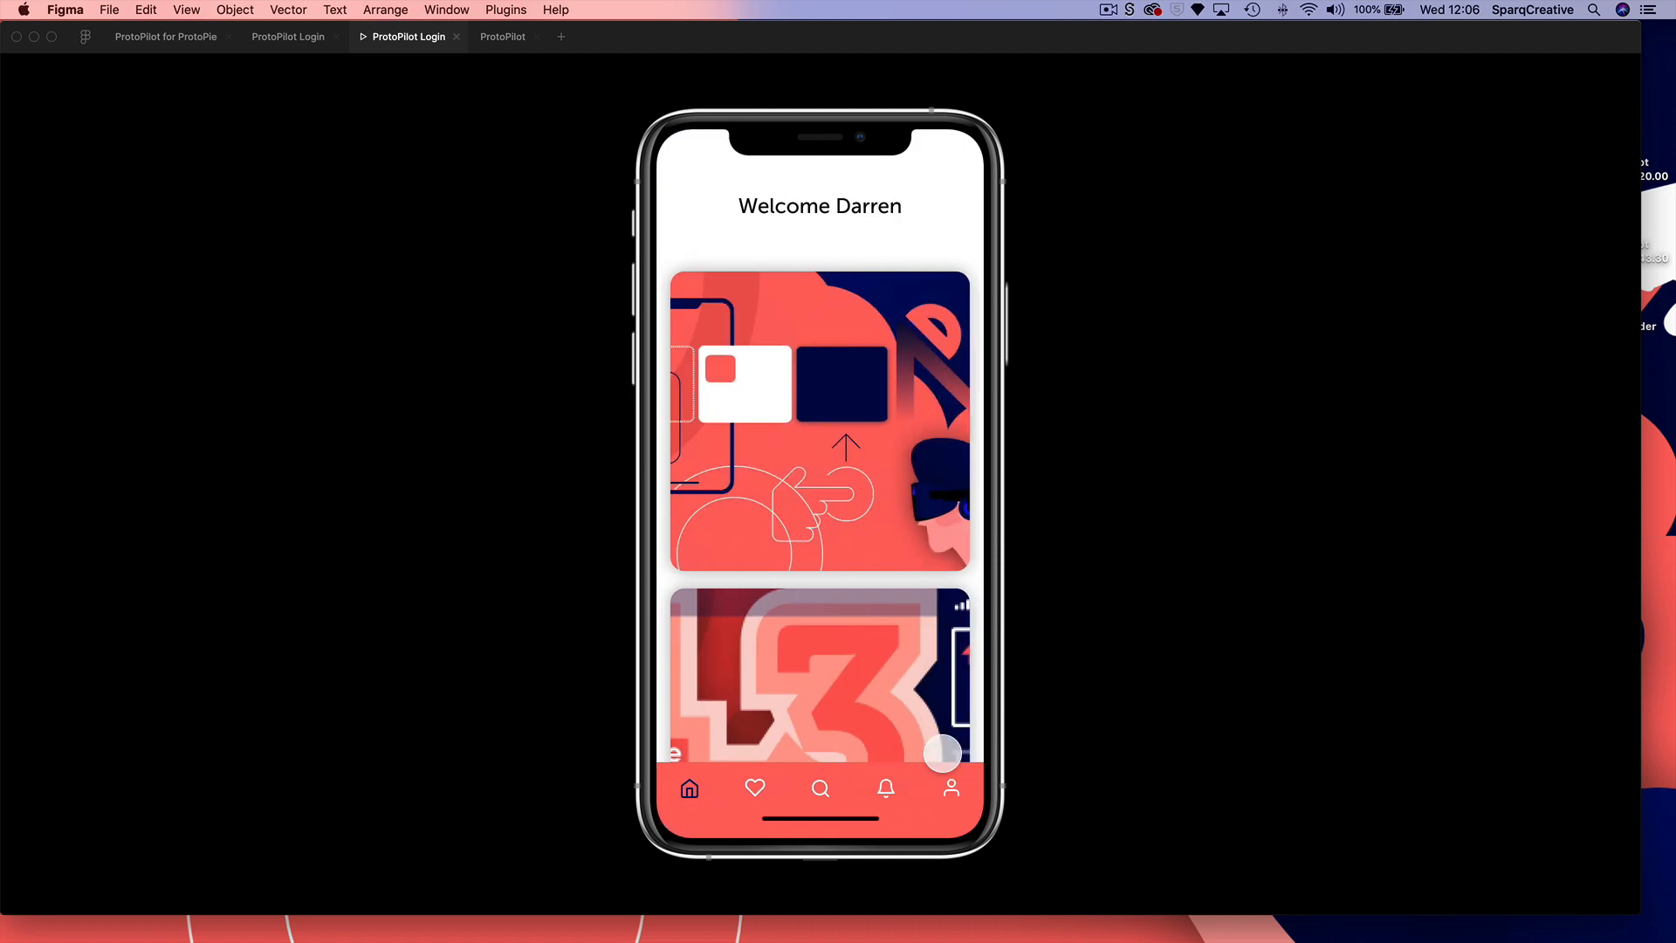
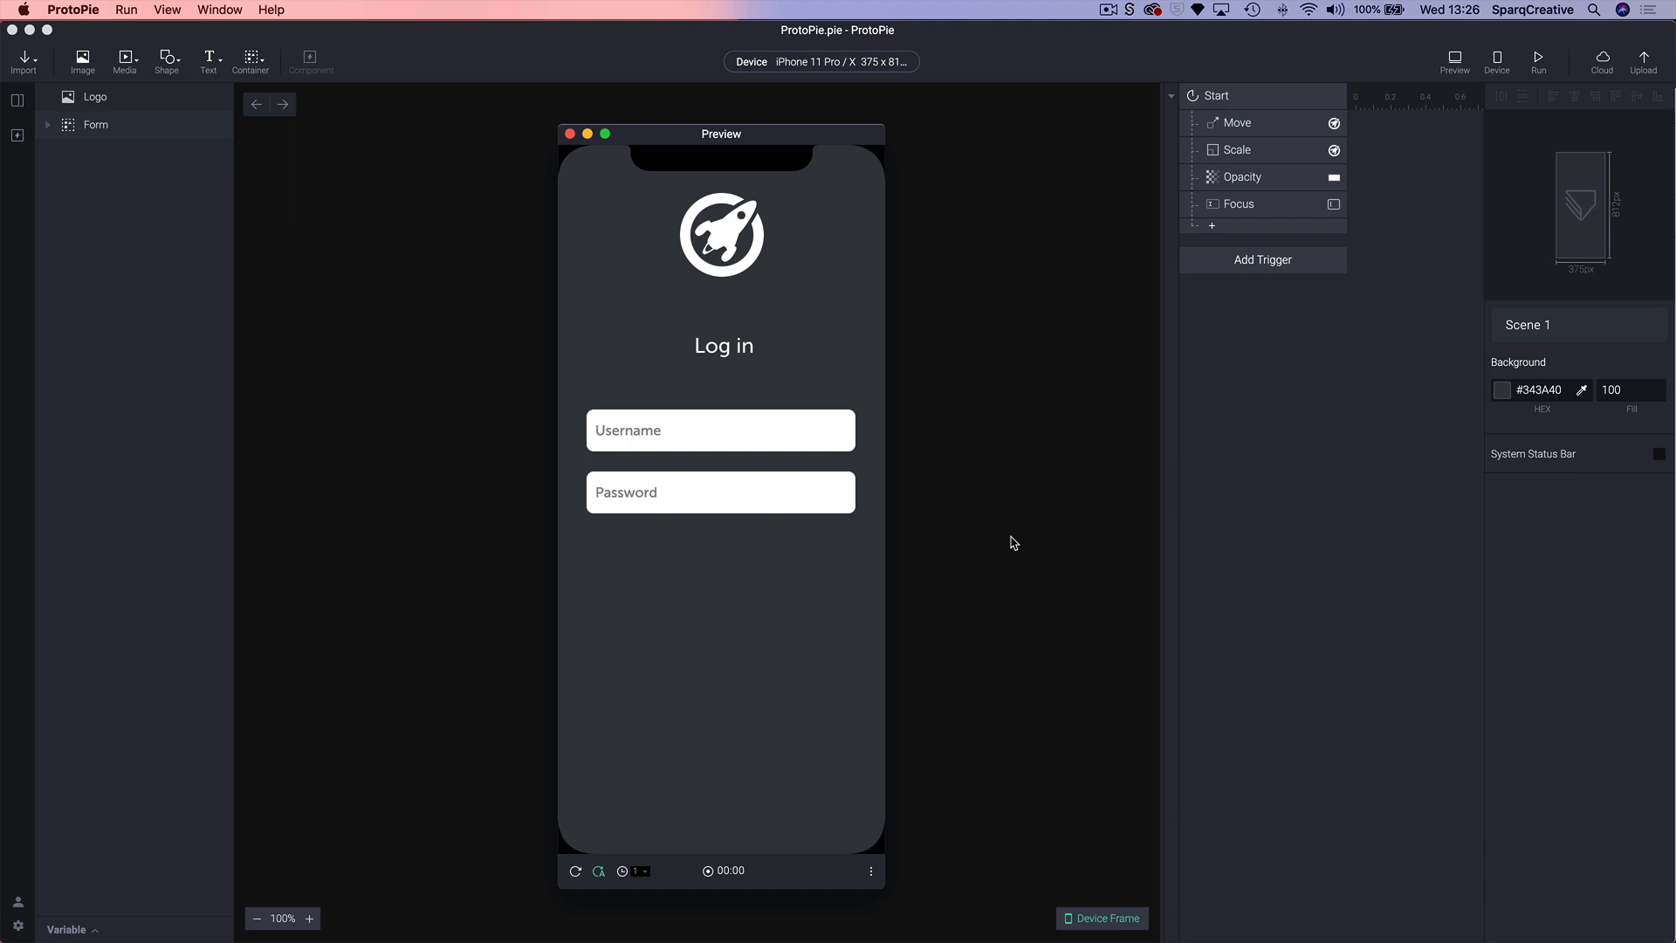
- Replay the ProtoPie login scene's start animation in the preview, then close the preview window
{"action": "left_click_drag", "start_coordinate": [653, 135], "coordinate": [656, 132]}
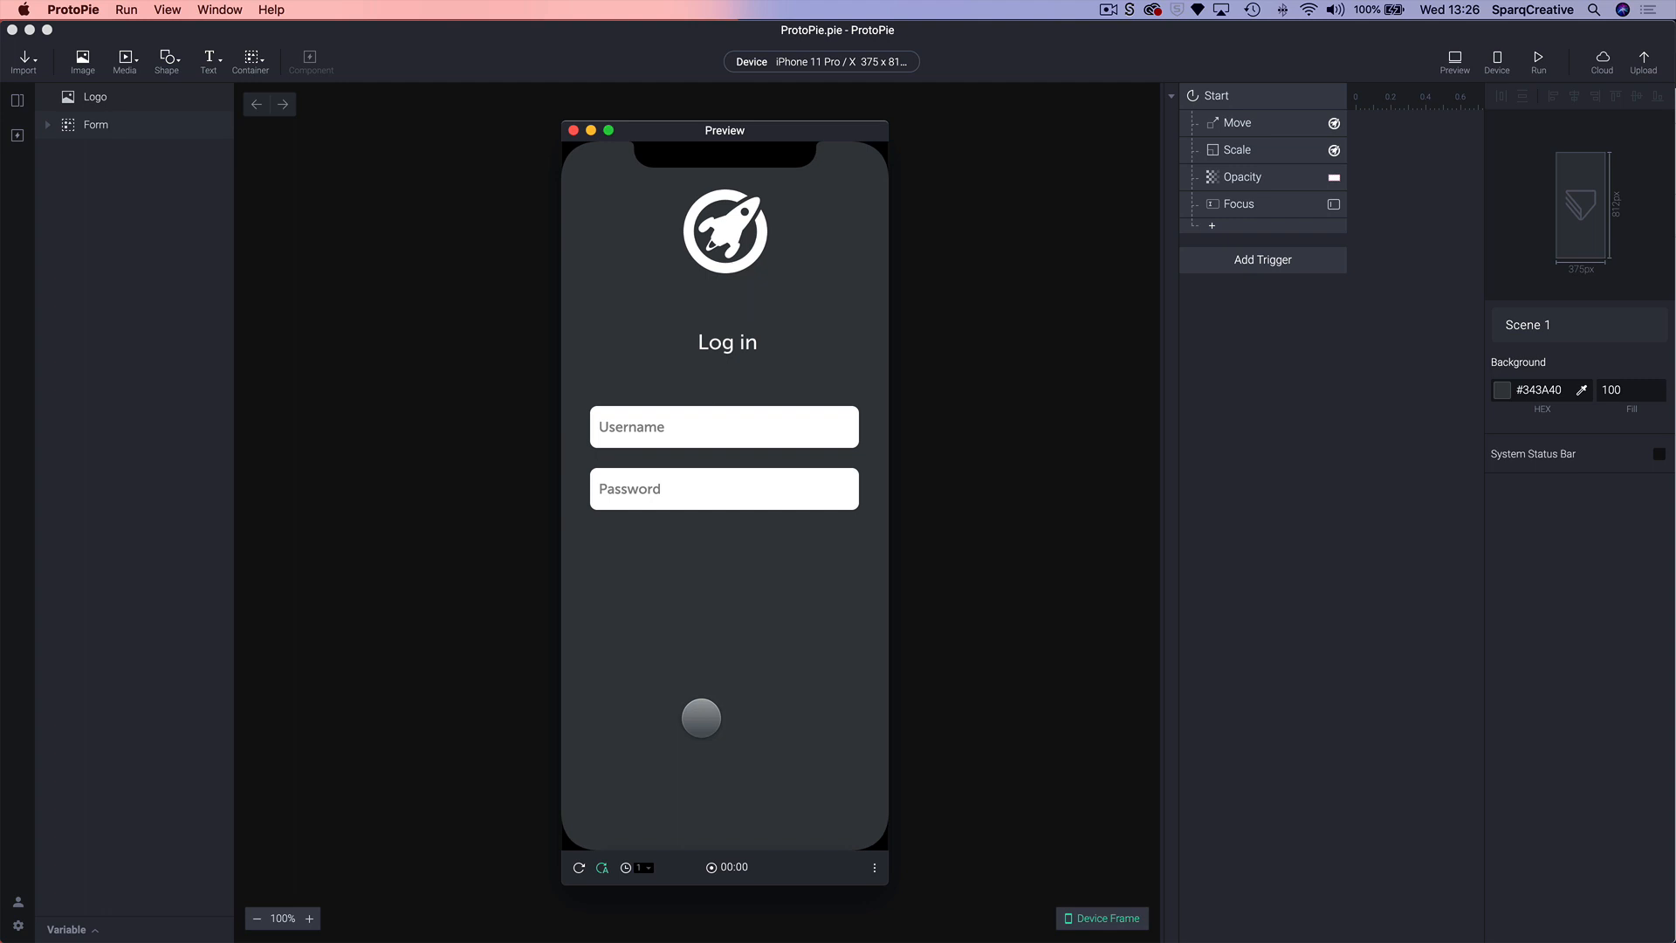
{"action": "left_click", "coordinate": [579, 869]}
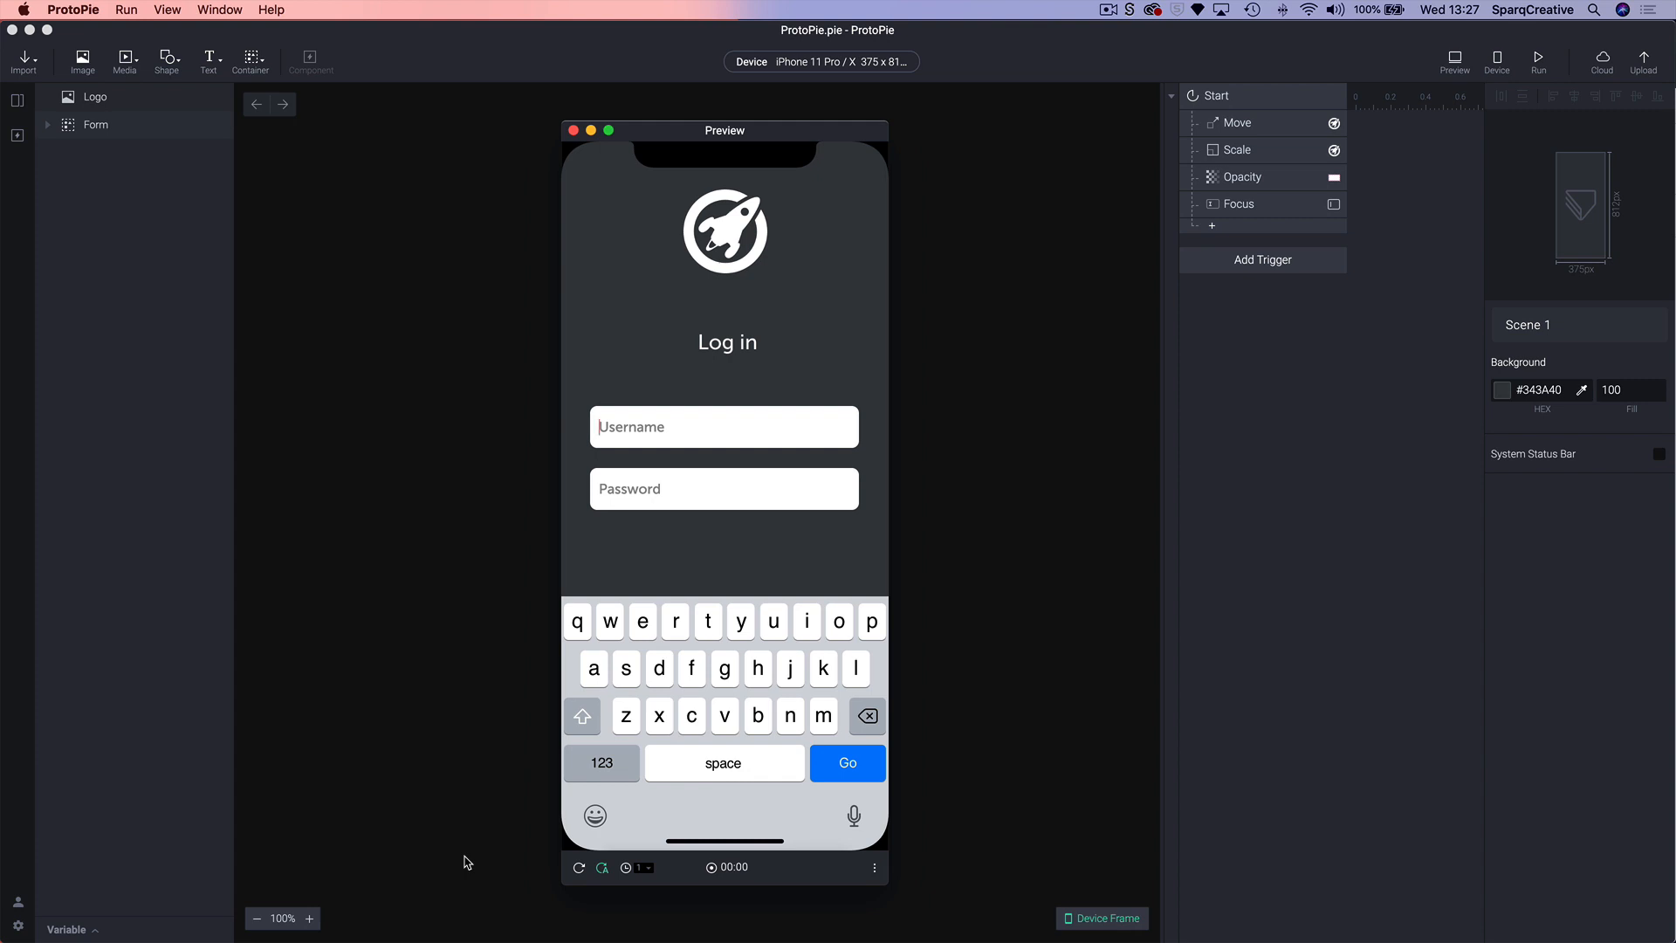
{"action": "key", "text": "super+w"}
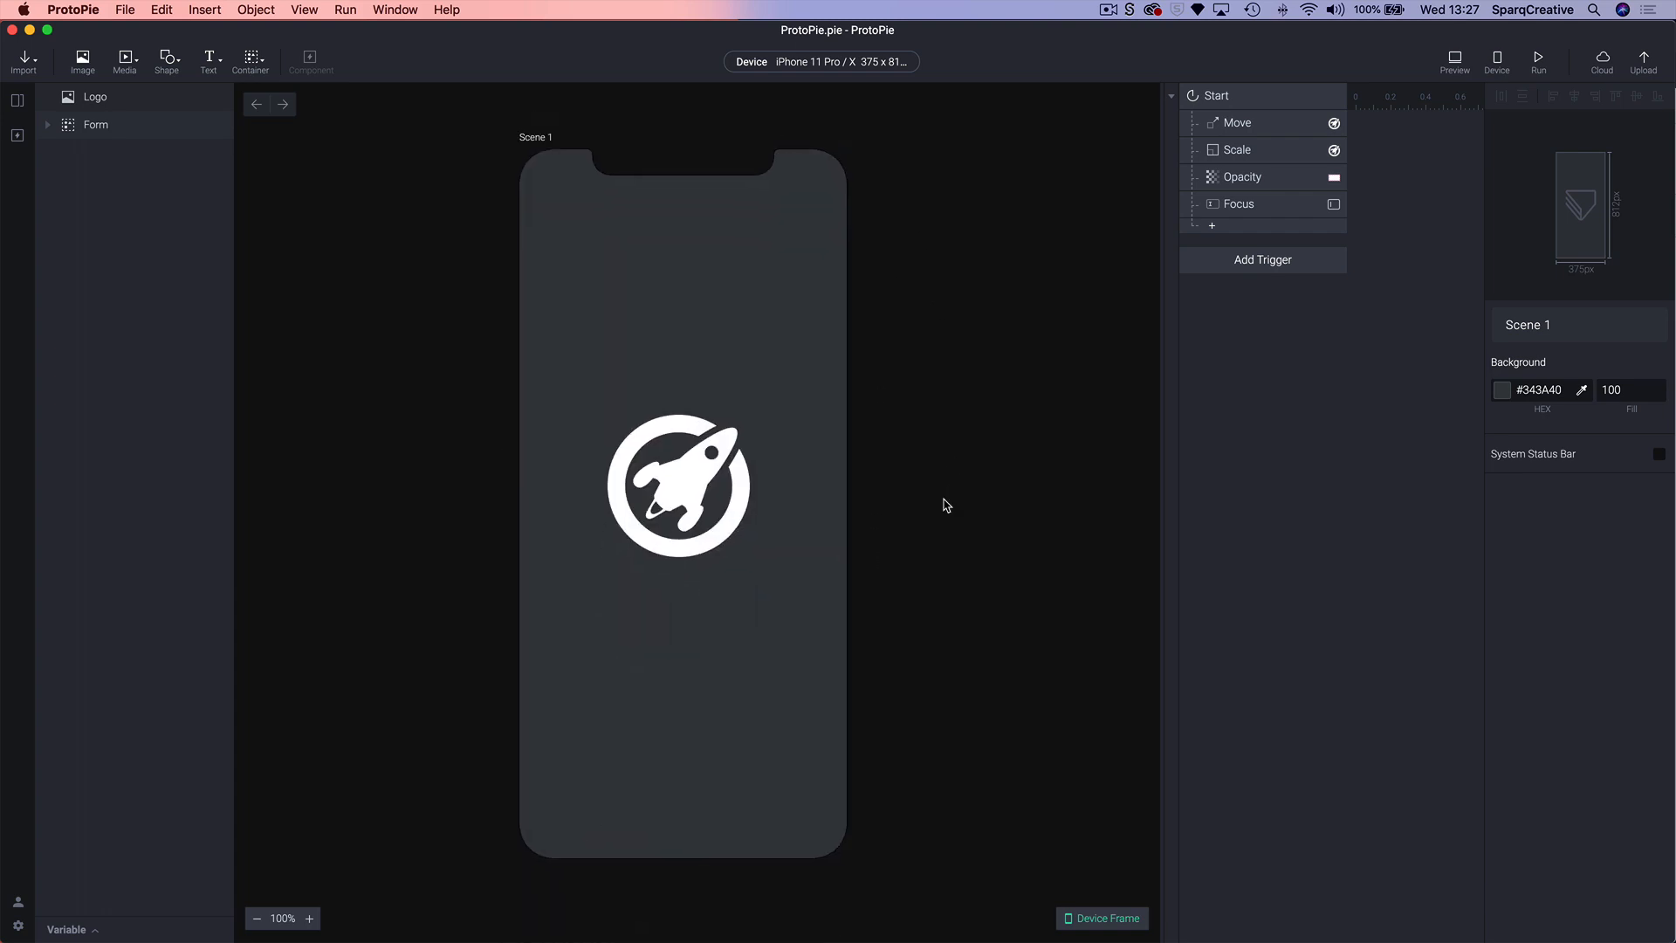
- Add a new scene to the prototype and name it "Import"
{"action": "left_click", "coordinate": [17, 100]}
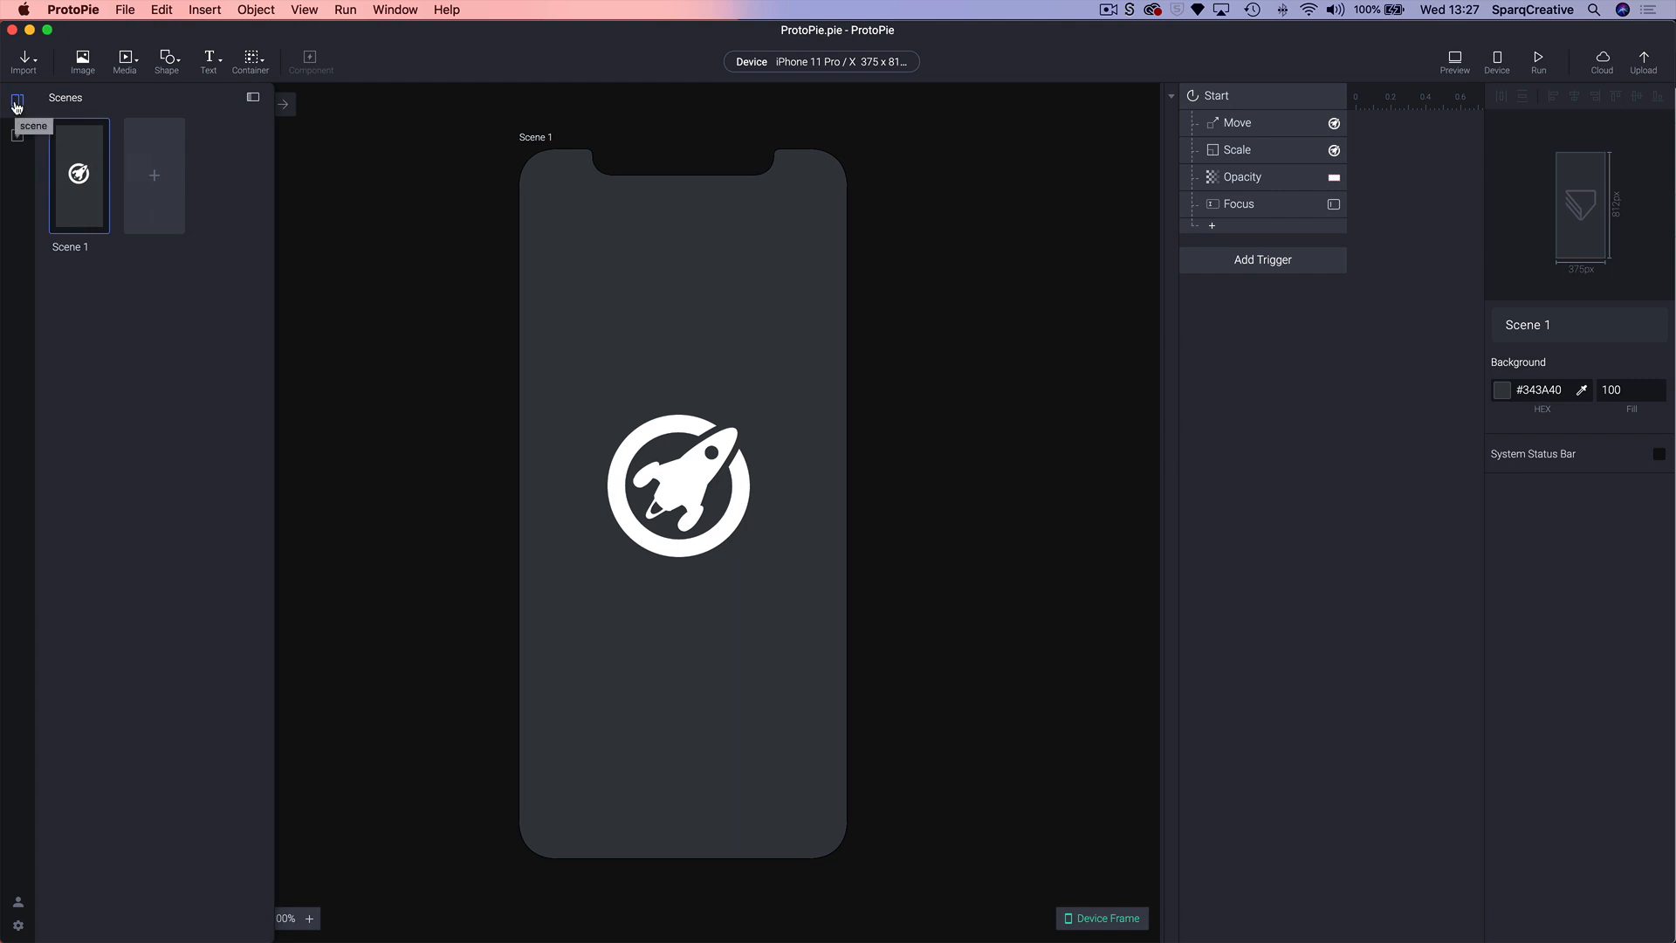
{"action": "left_click", "coordinate": [155, 178]}
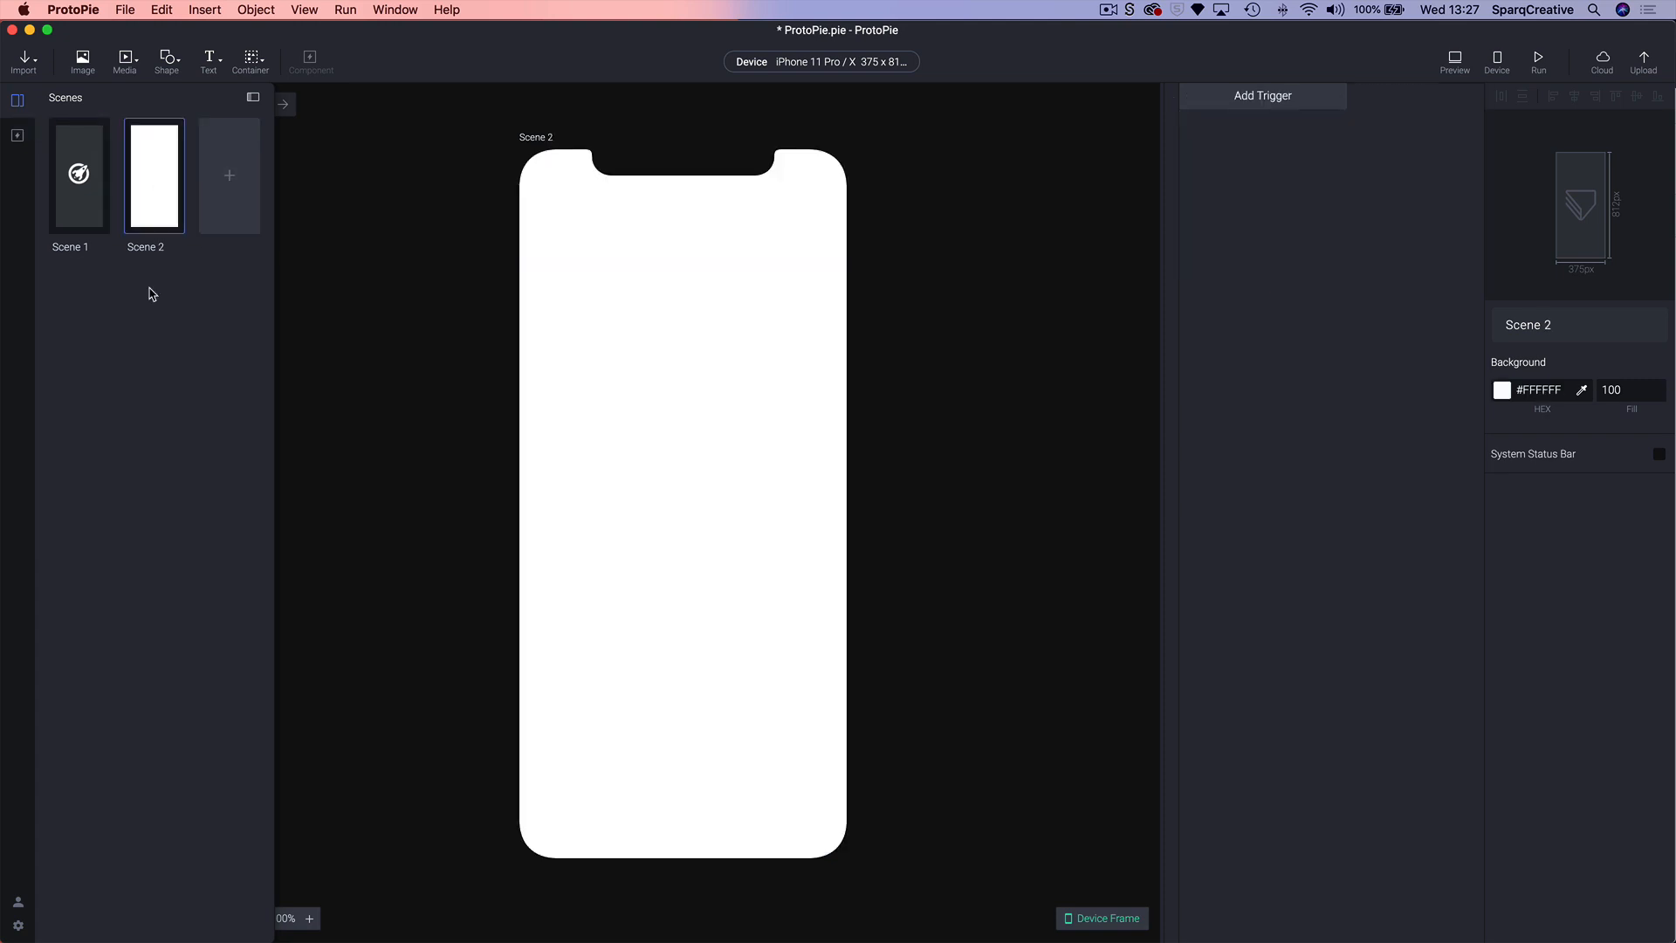
{"action": "double_click", "coordinate": [145, 247]}
{"action": "type", "text": "Import"}
{"action": "key", "text": "Return"}
- Set up a Figma import of the Login frame from the ProtoPilot for ProtoPie file
{"action": "left_click", "coordinate": [19, 63]}
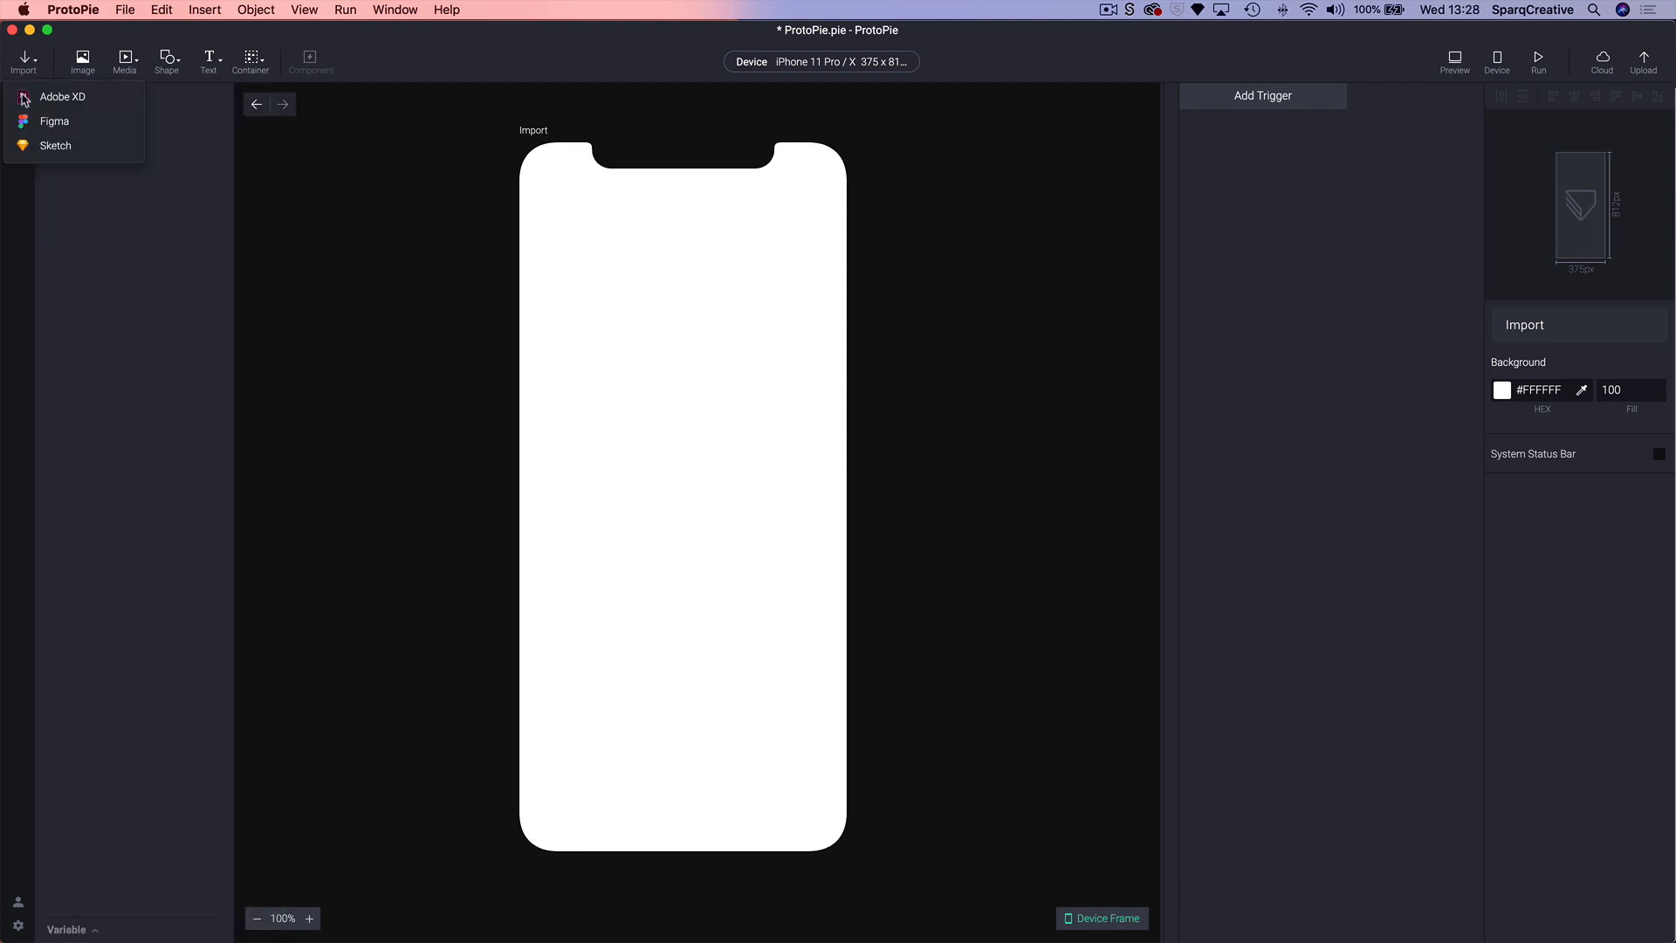
{"action": "left_click", "coordinate": [33, 125]}
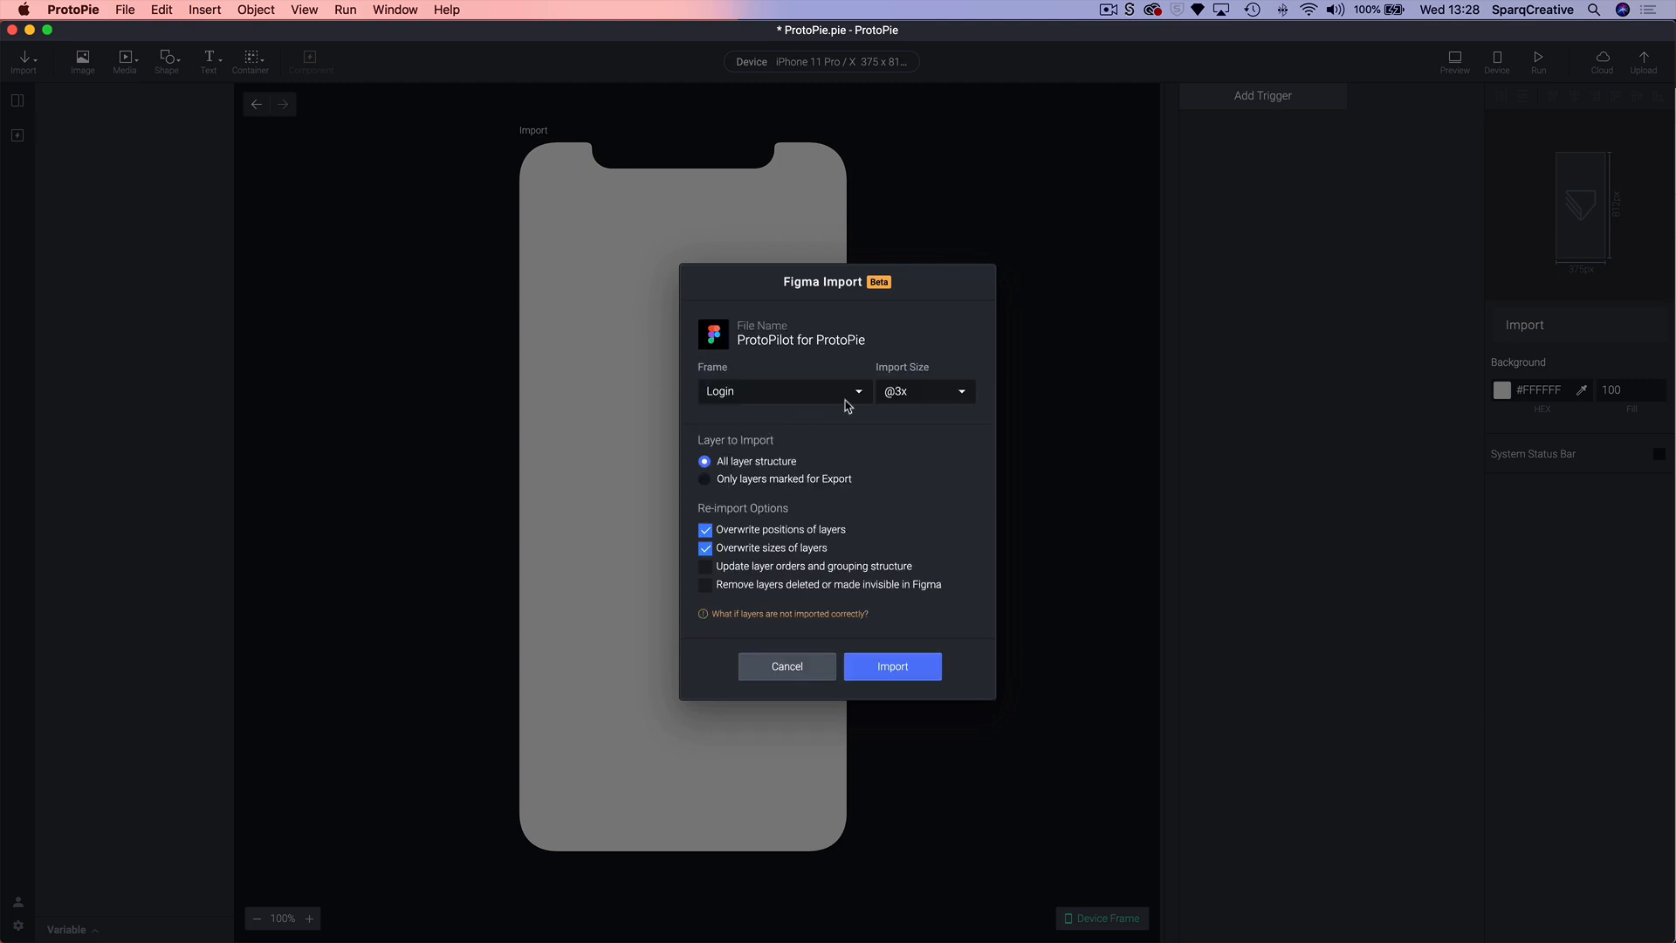
{"action": "left_click", "coordinate": [843, 402]}
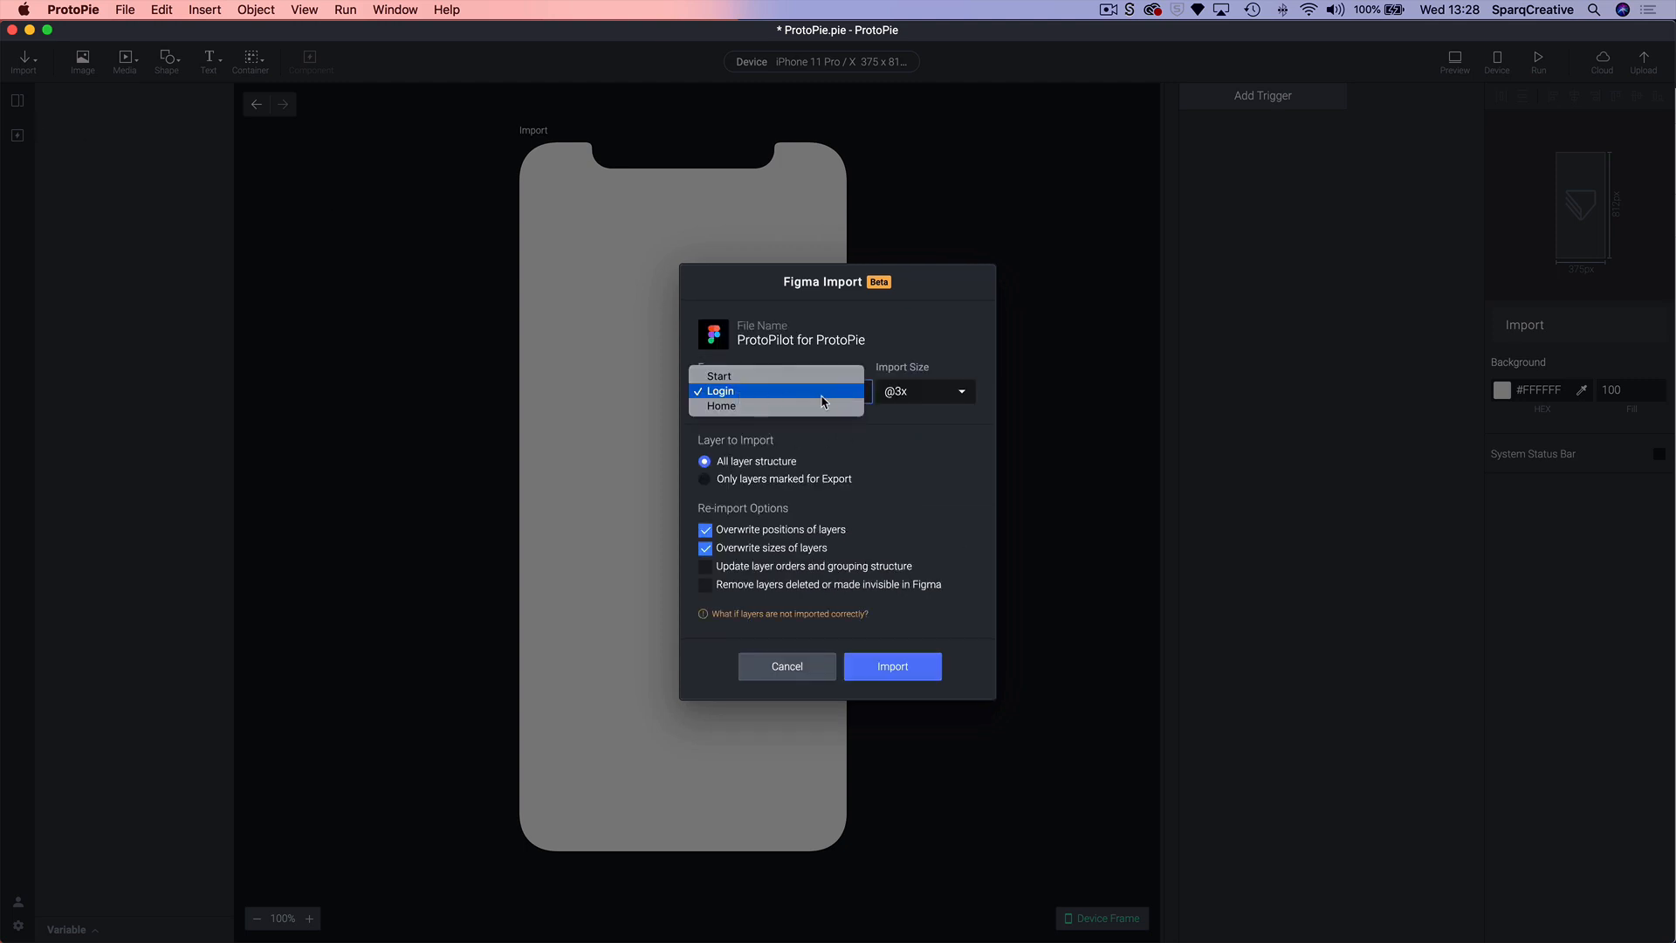
{"action": "left_click", "coordinate": [821, 396]}
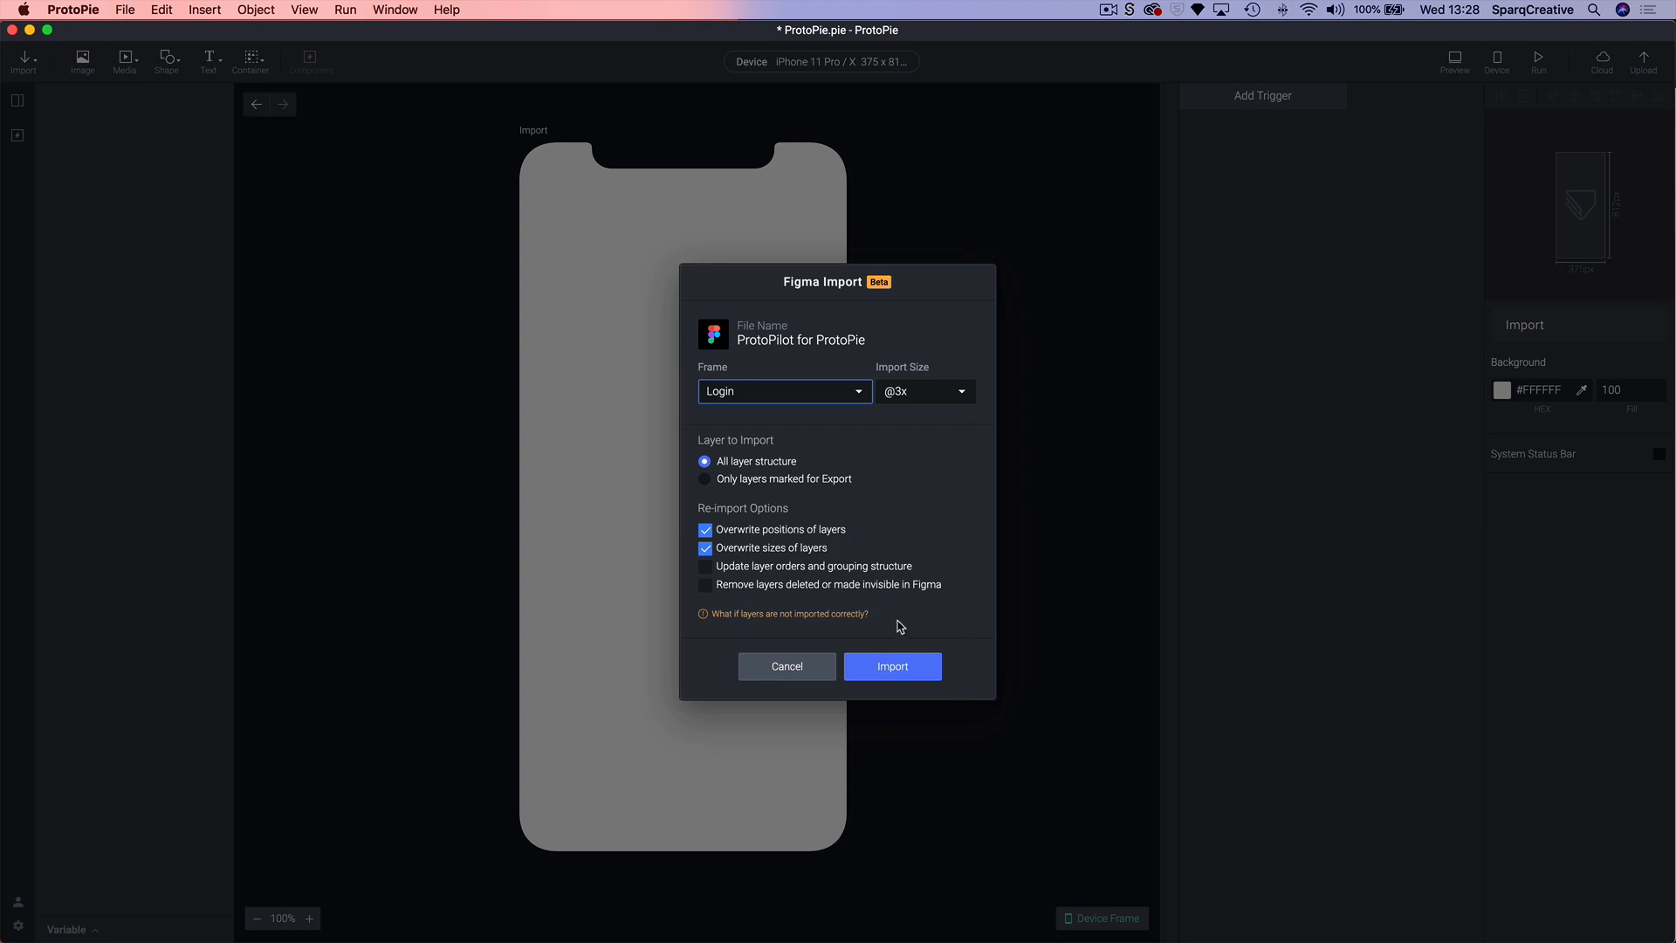
- Switch to Figma to examine the Error Message group in the Login frame, then return to ProtoPie
{"action": "key", "text": "super+Tab"}
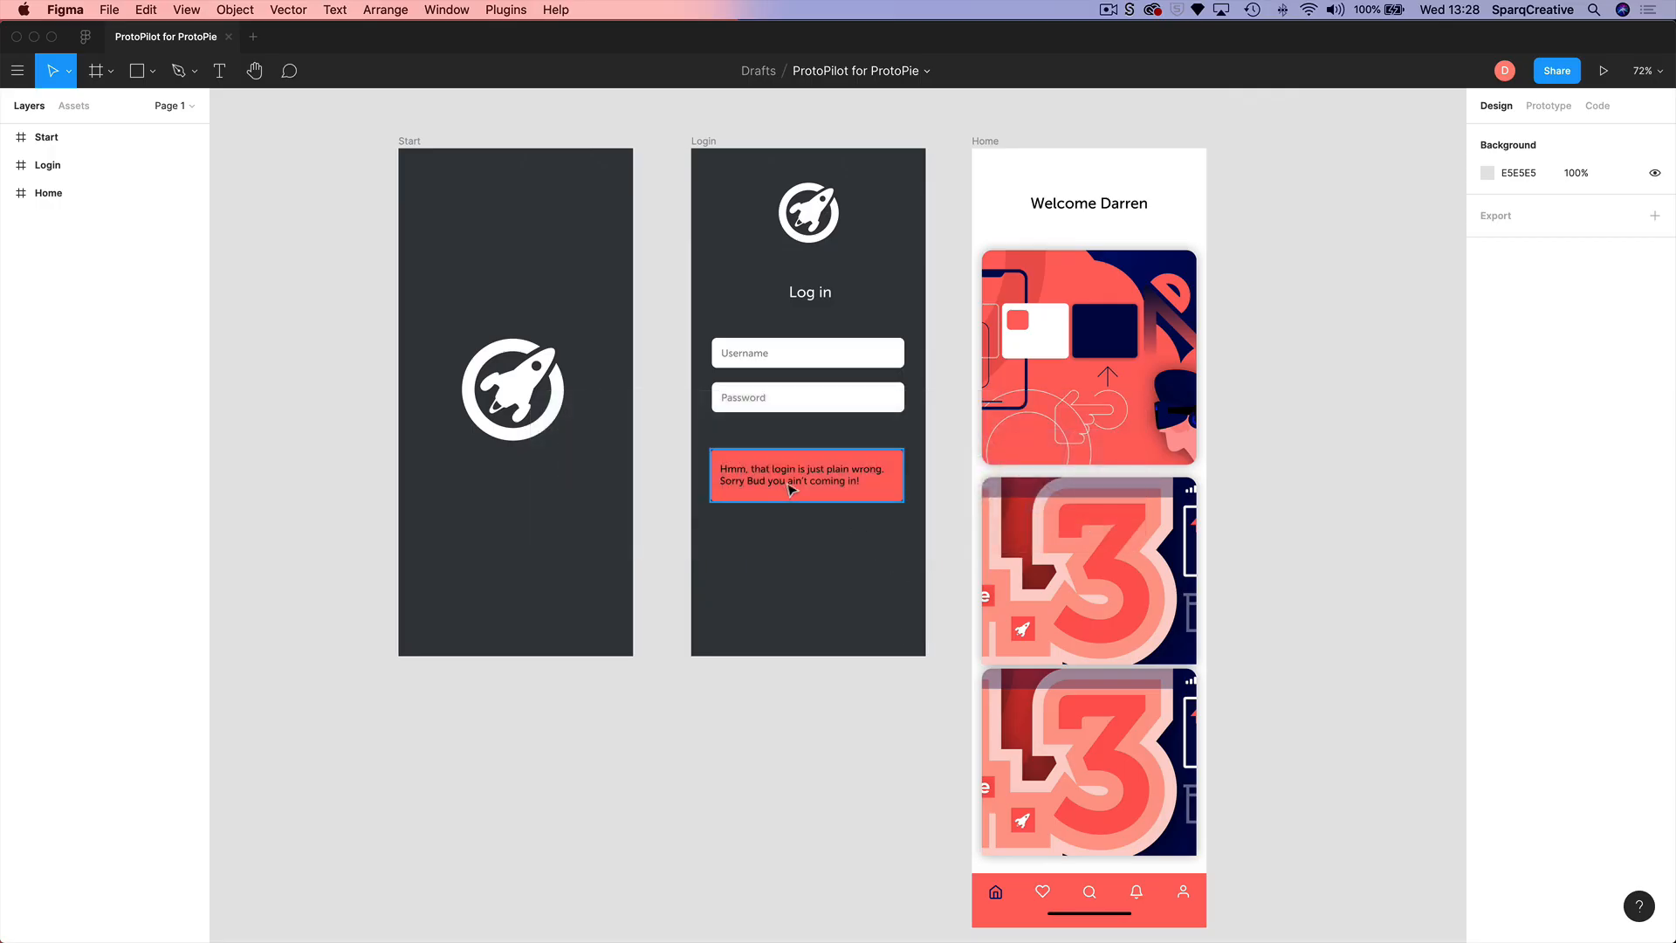
{"action": "left_click", "coordinate": [790, 476]}
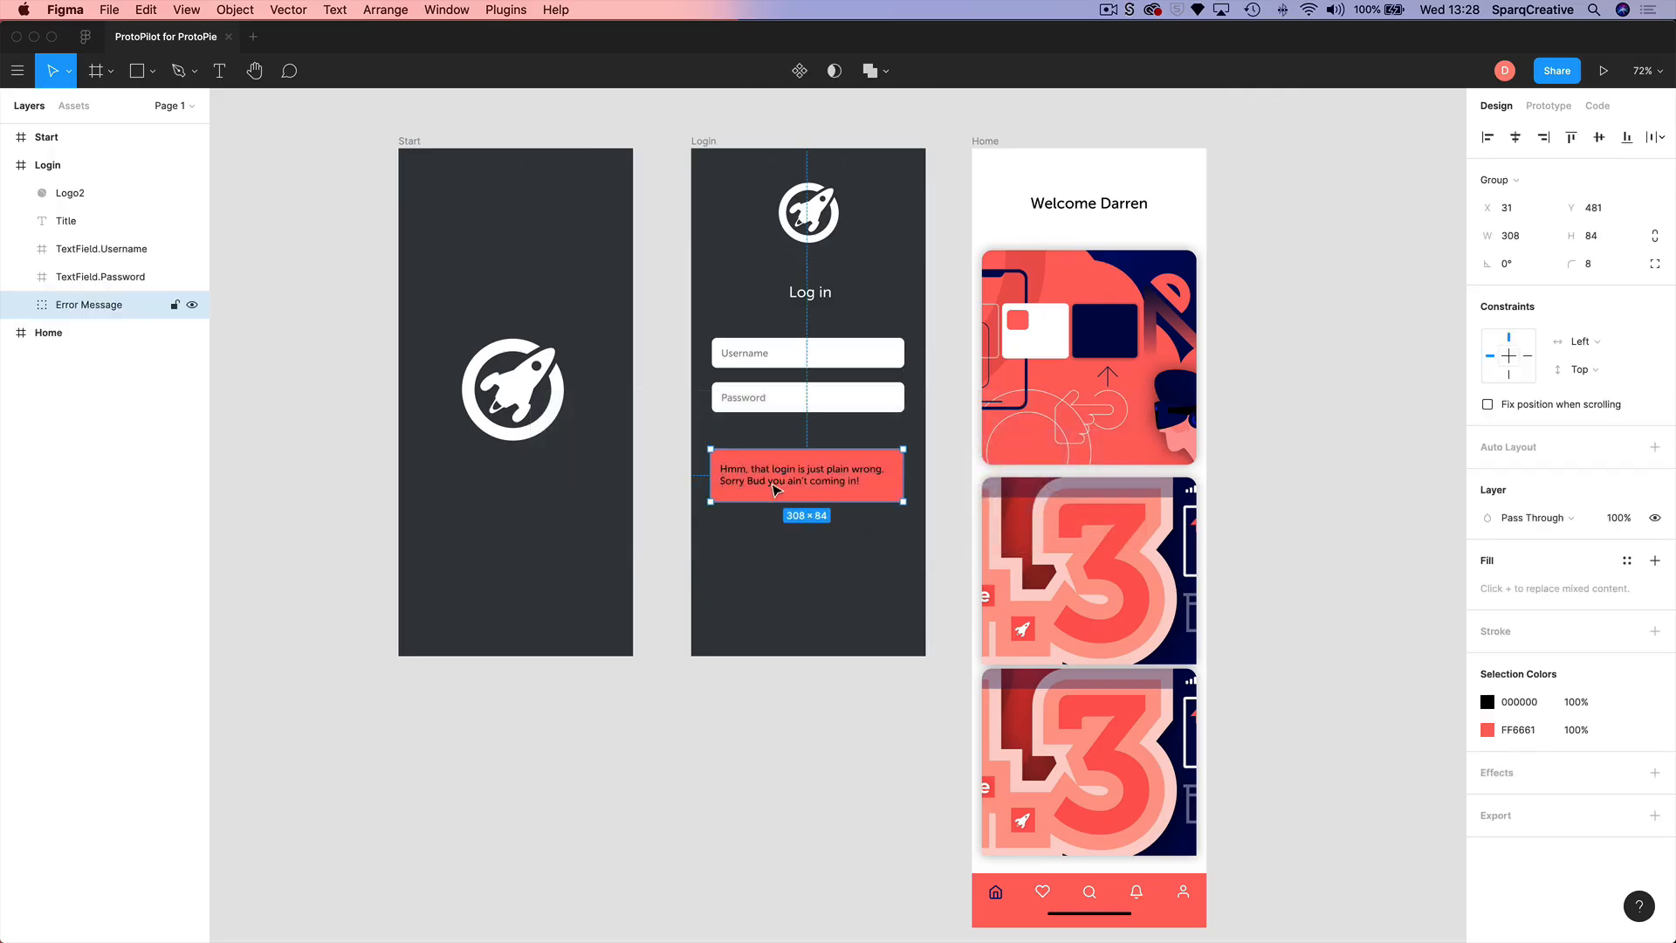
{"action": "scroll", "coordinate": [773, 487], "scroll_direction": "up", "scroll_amount": 1}
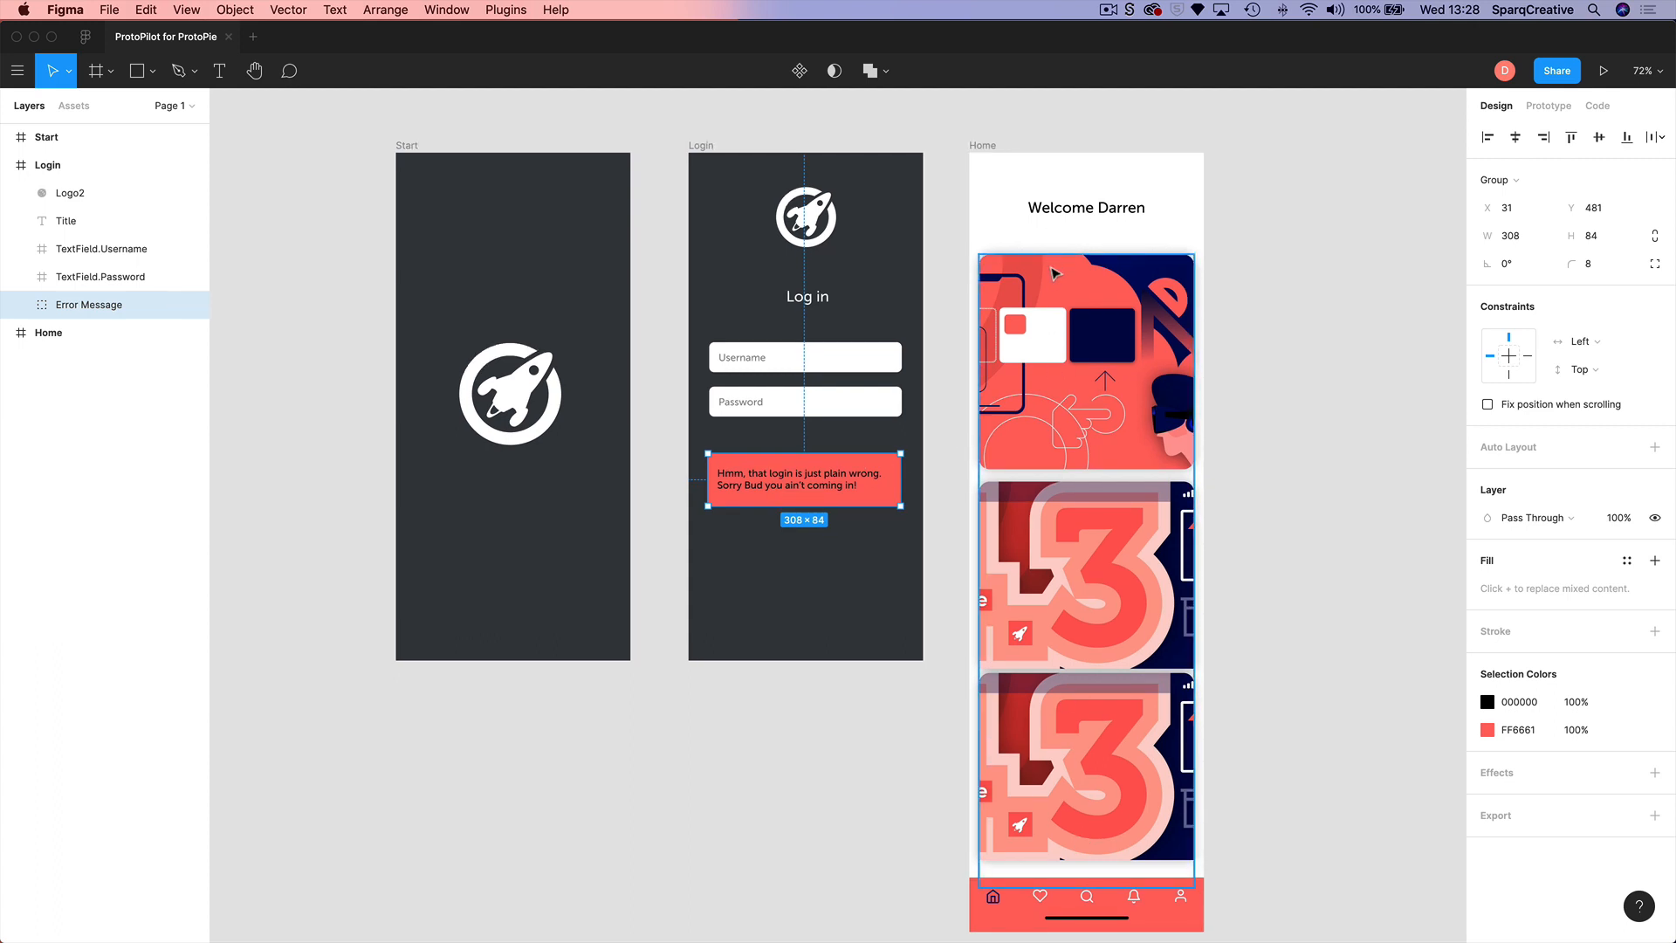
{"action": "scroll", "coordinate": [1033, 328], "scroll_direction": "up", "scroll_amount": 1}
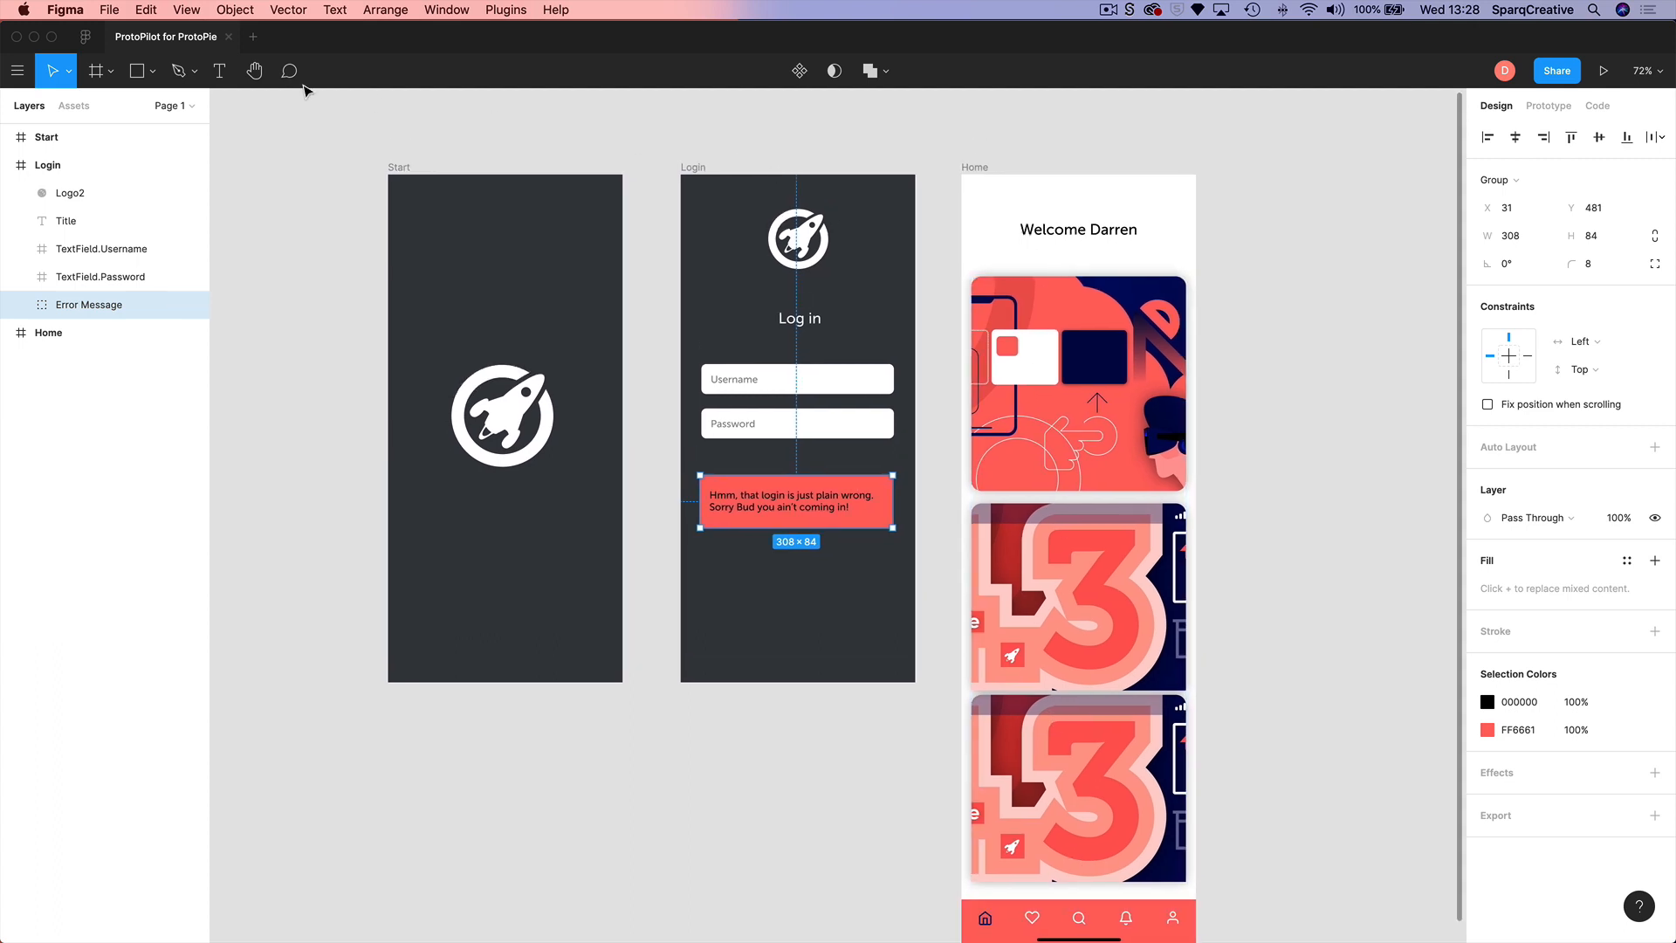
{"action": "key", "text": "super+Tab"}
{"action": "left_click", "coordinate": [473, 85]}
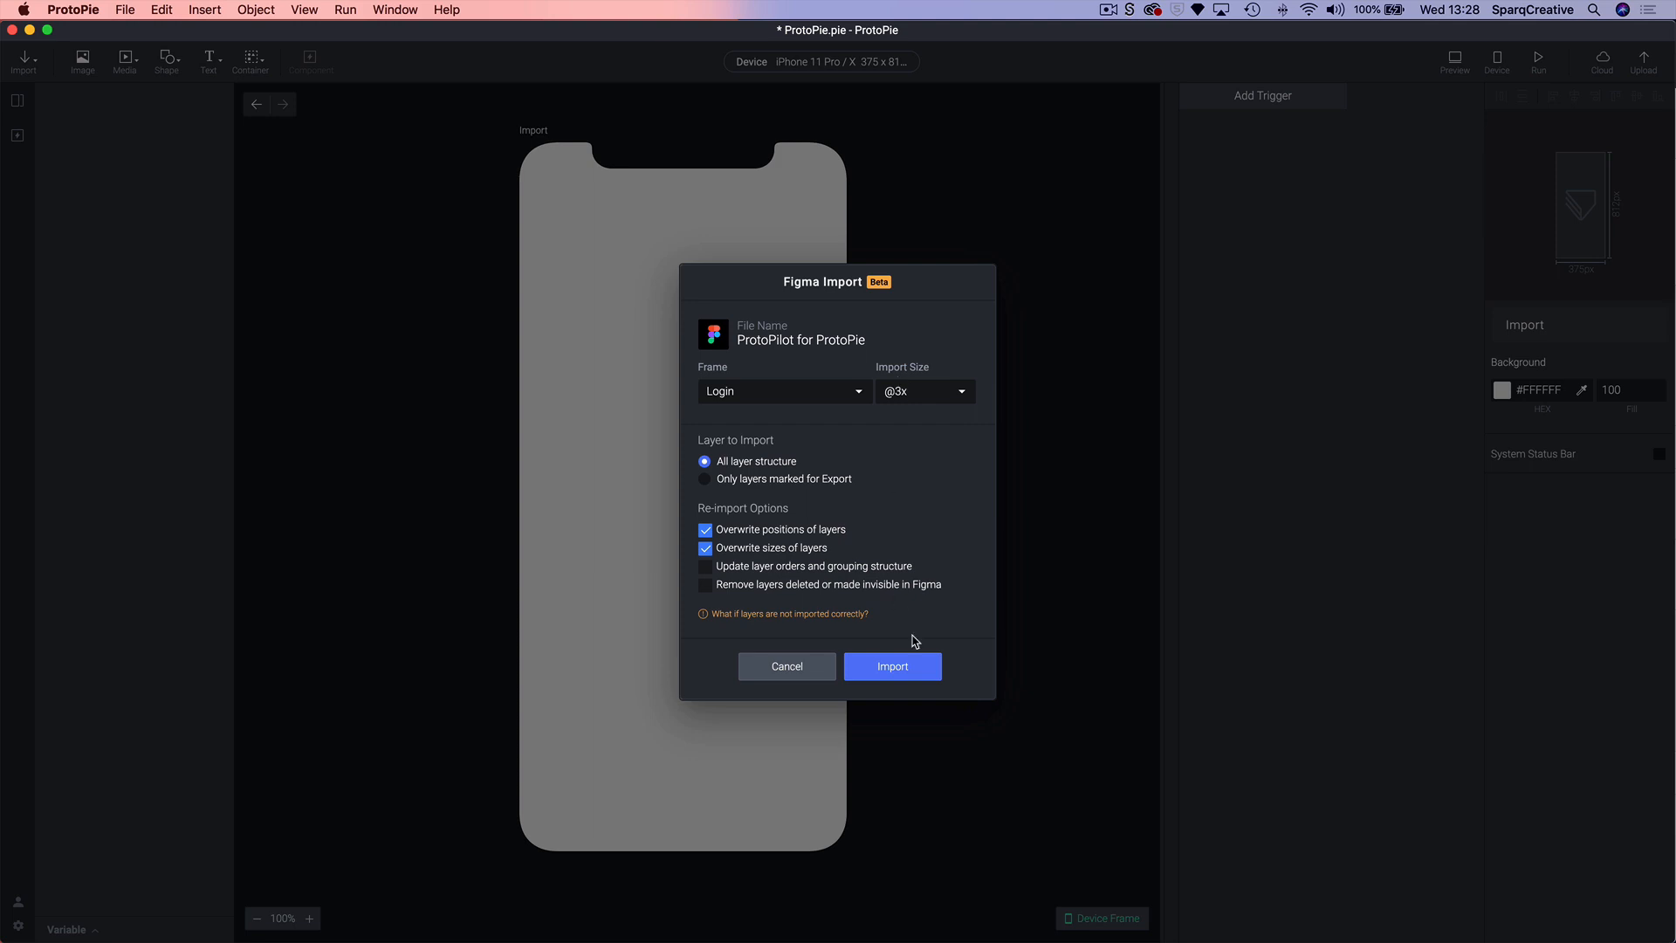
- Import the Login frame into the Import scene and clear the layer selection
{"action": "left_click", "coordinate": [896, 682]}
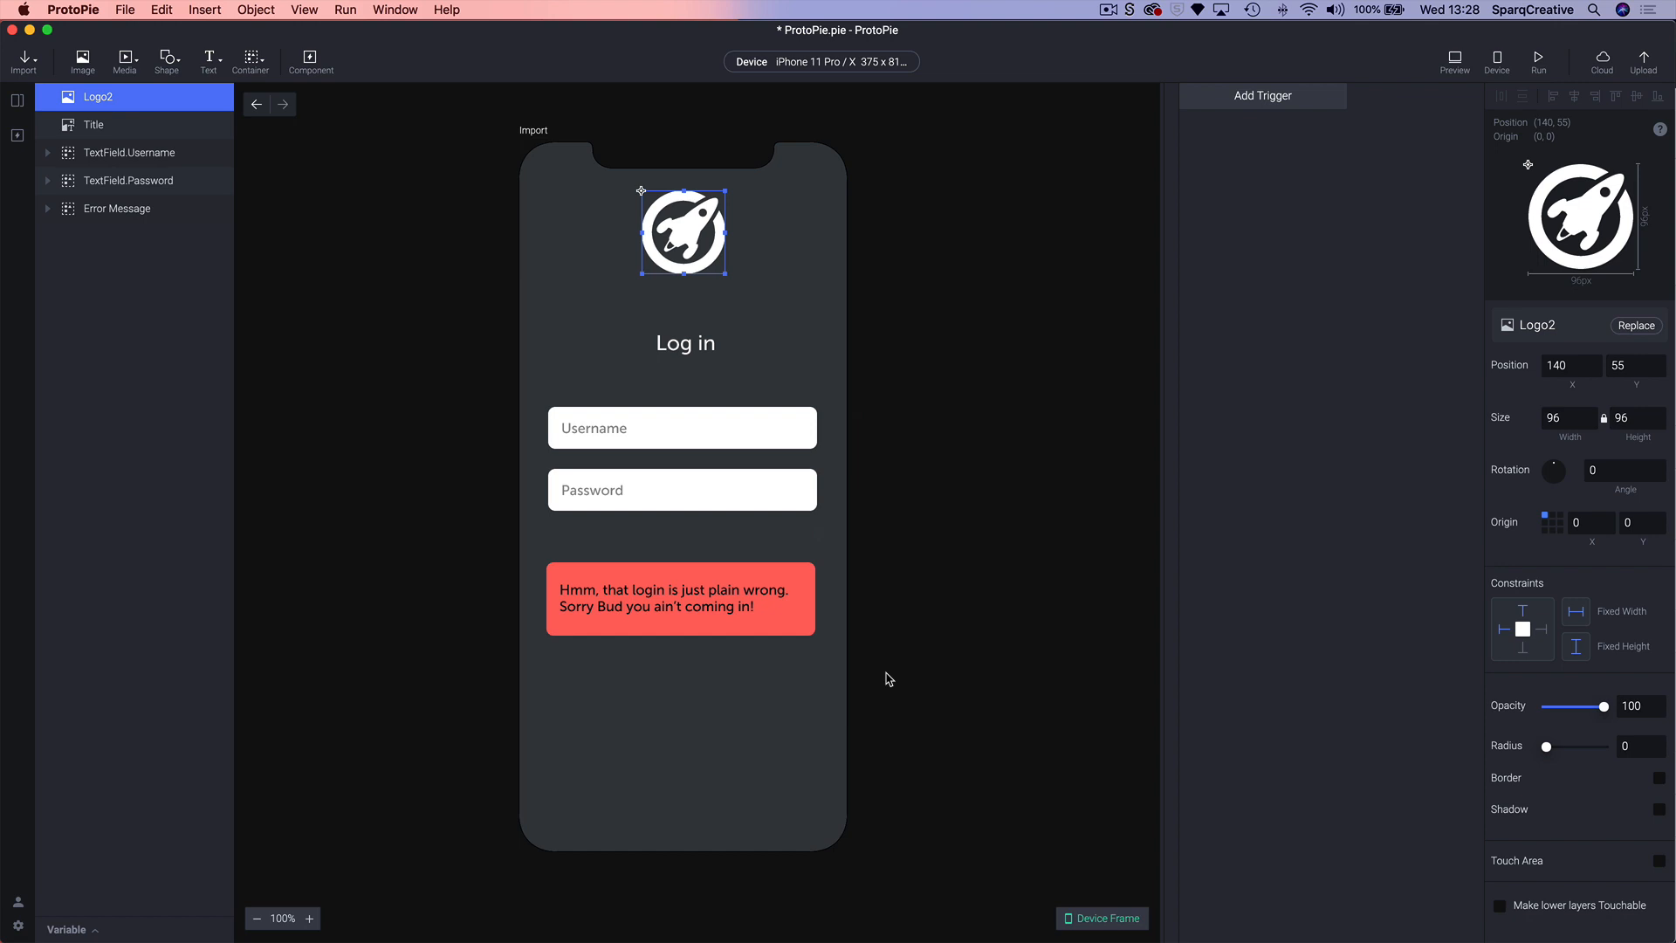
{"action": "left_click", "coordinate": [989, 561]}
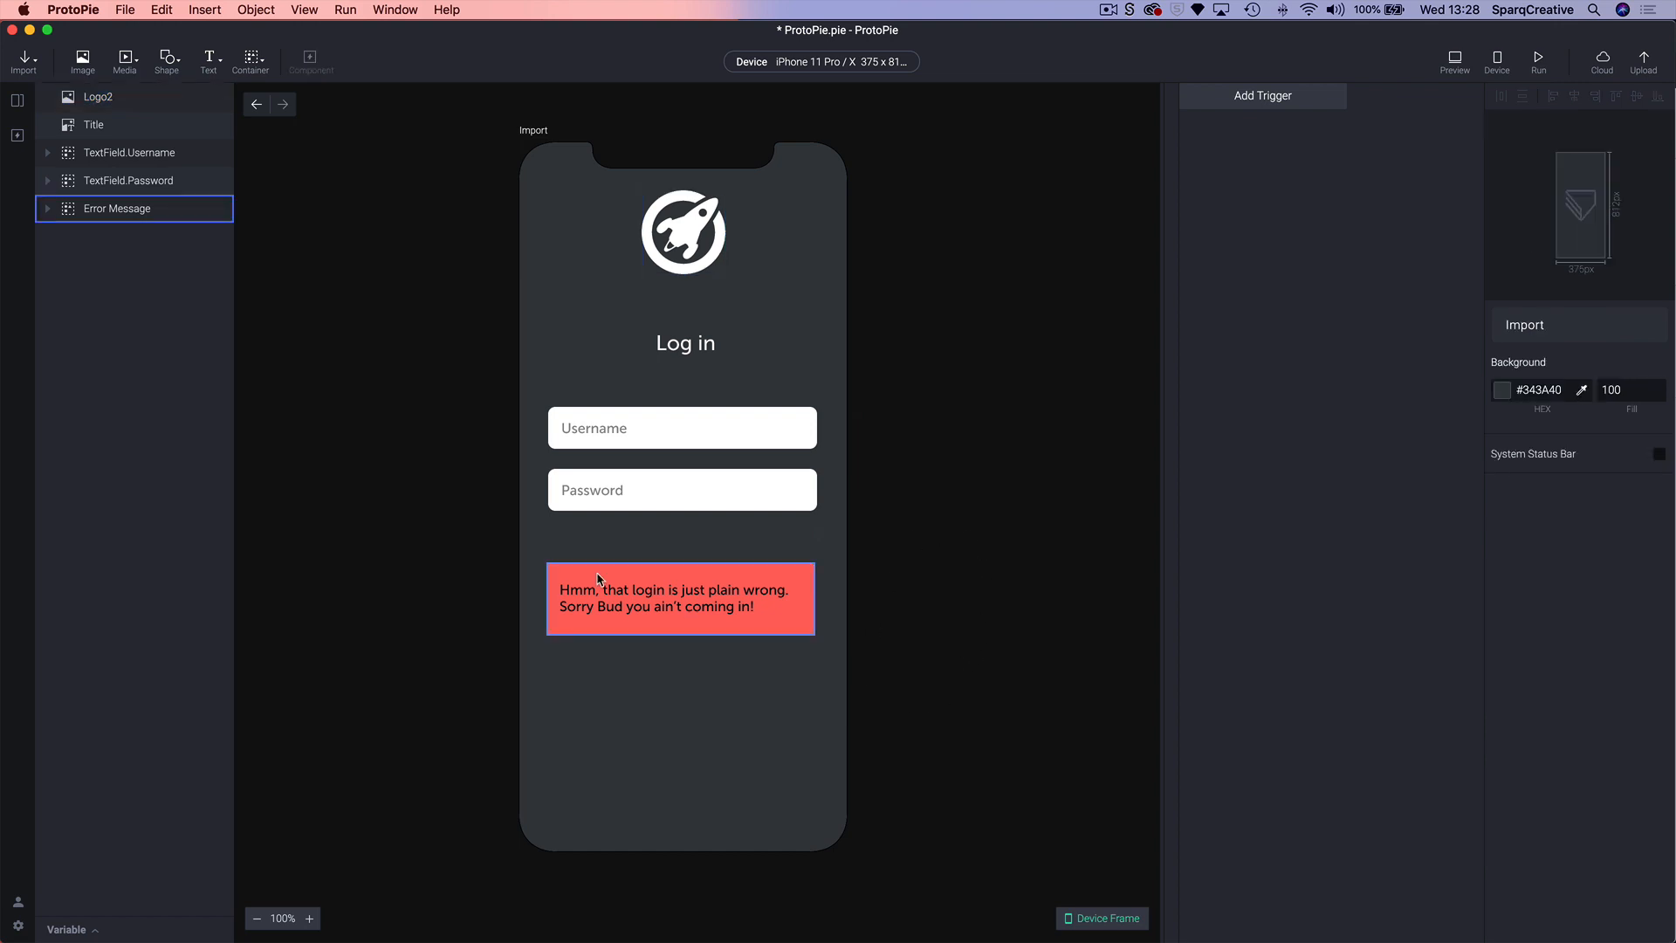
- Copy the Error Message group from the Import scene into Scene 1 and keep the pasted group selected
{"action": "left_click", "coordinate": [653, 595]}
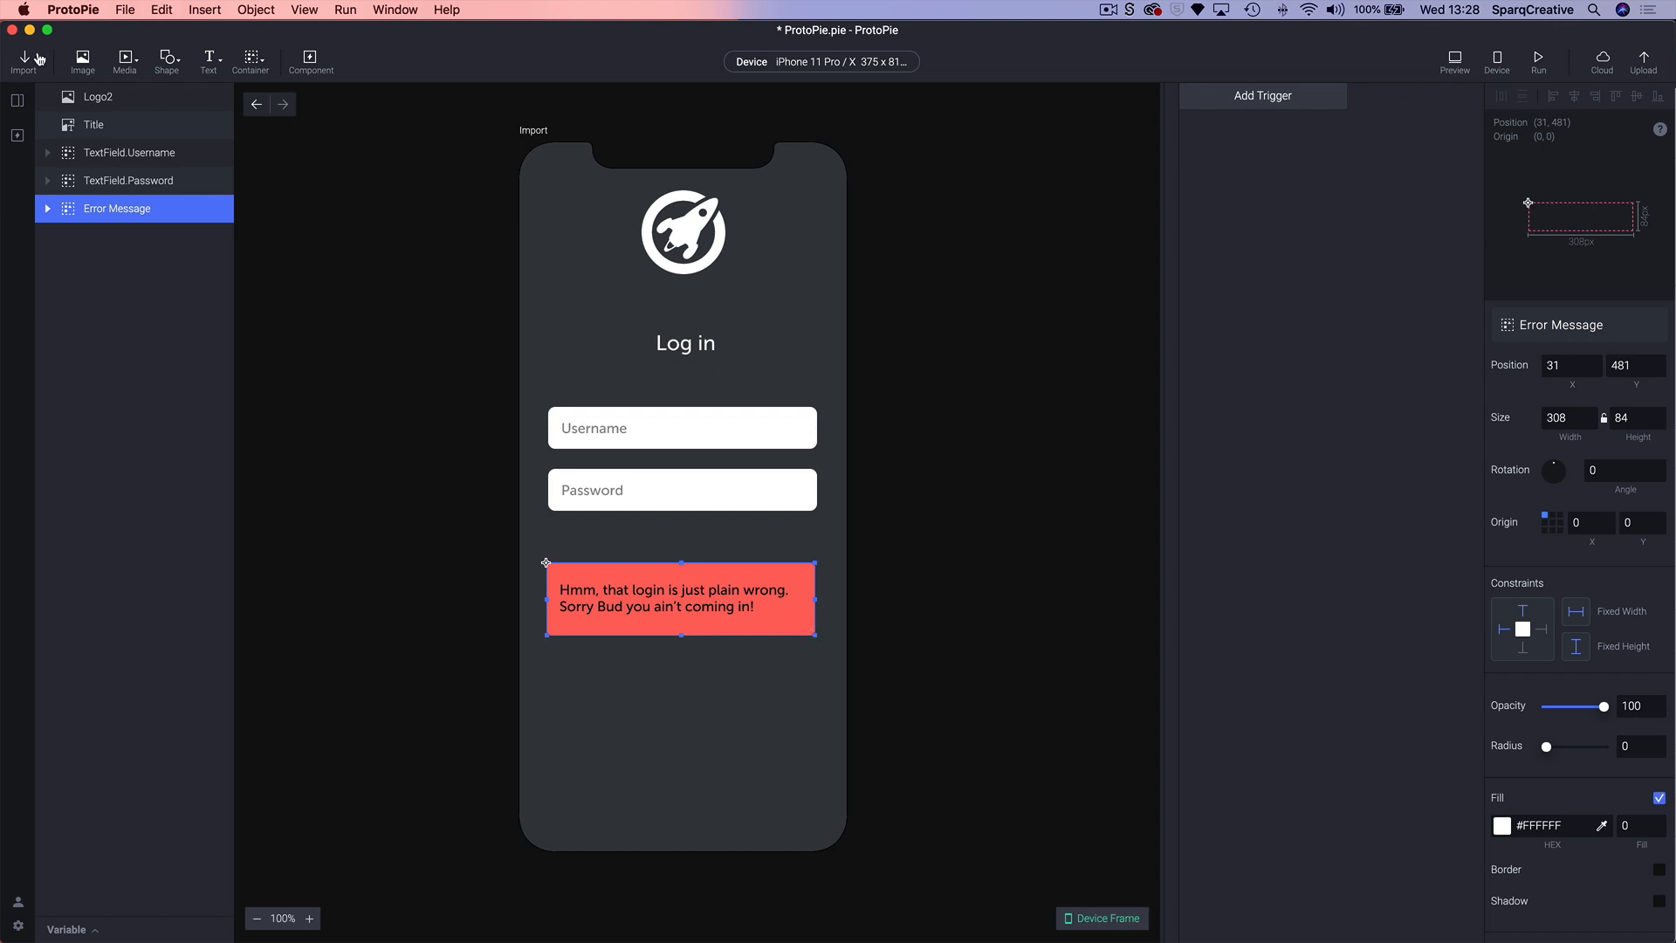
{"action": "left_click", "coordinate": [18, 103]}
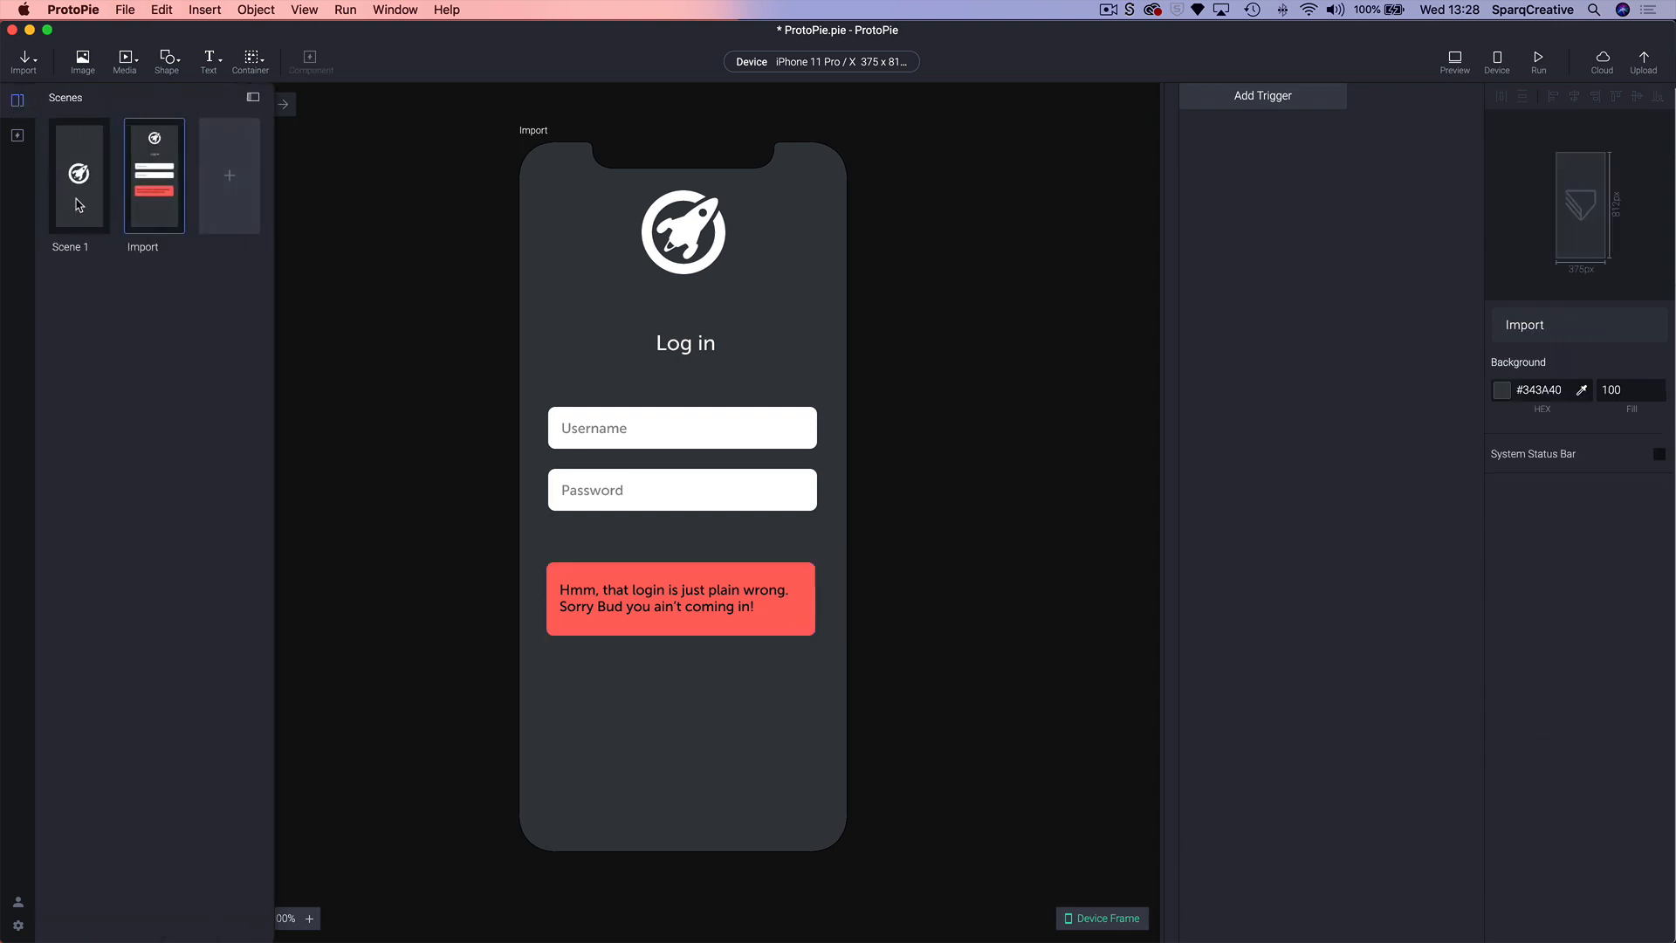
{"action": "double_click", "coordinate": [82, 206]}
{"action": "key", "text": "cmd+v"}
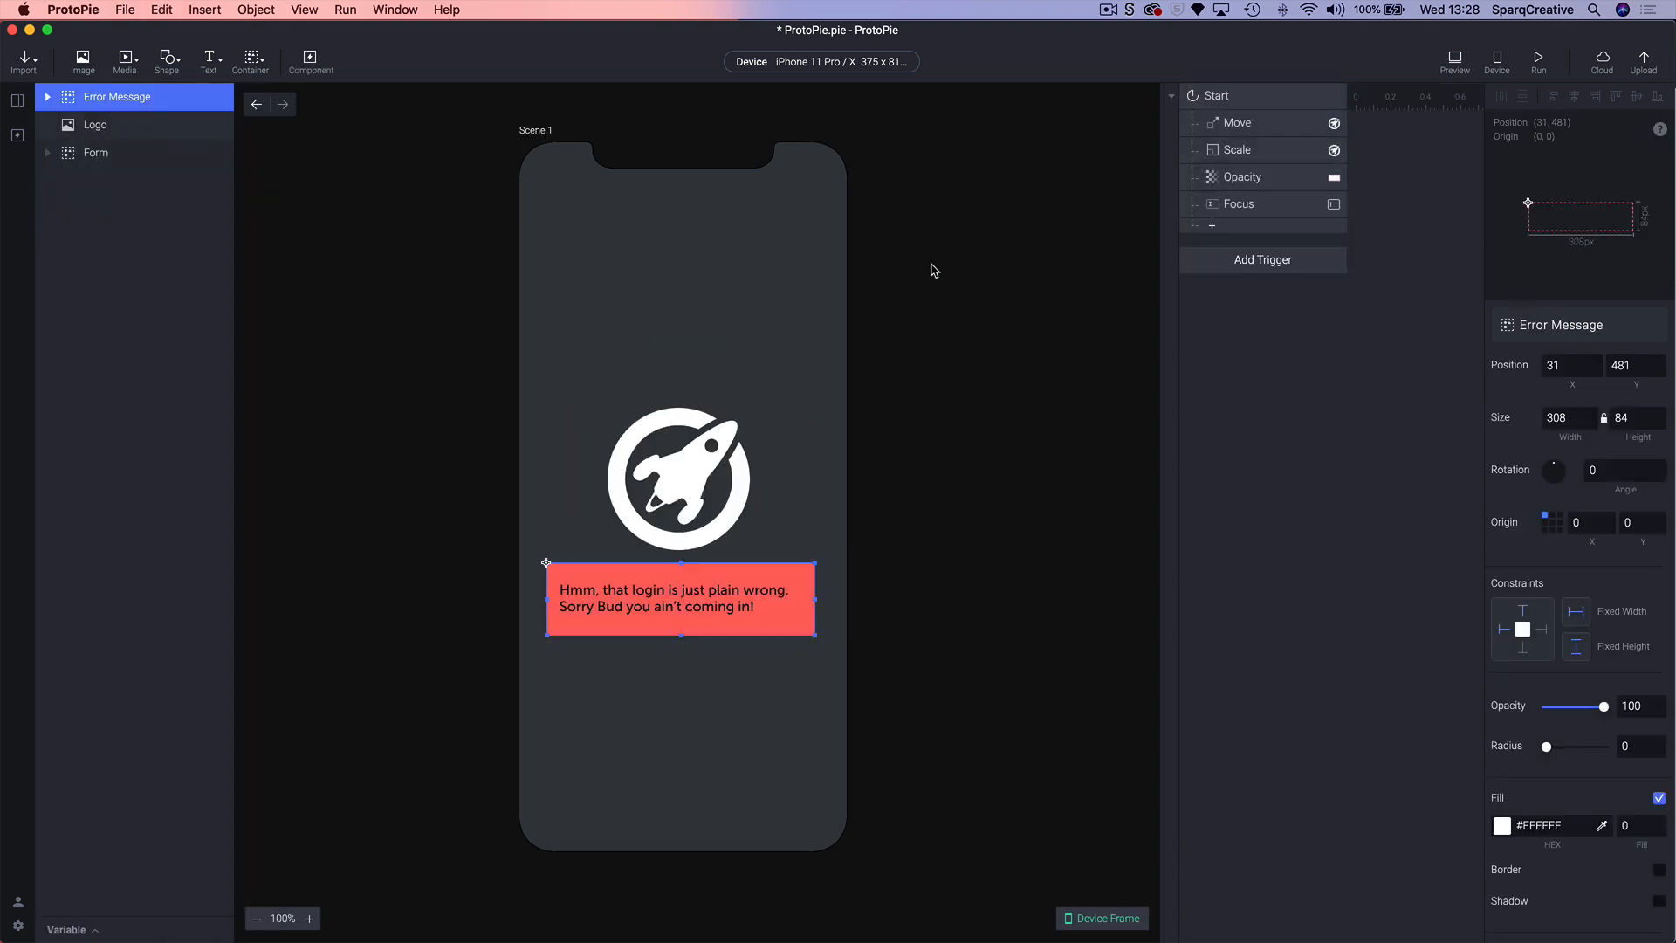
{"action": "scroll", "coordinate": [859, 541], "scroll_direction": "down", "scroll_amount": 1}
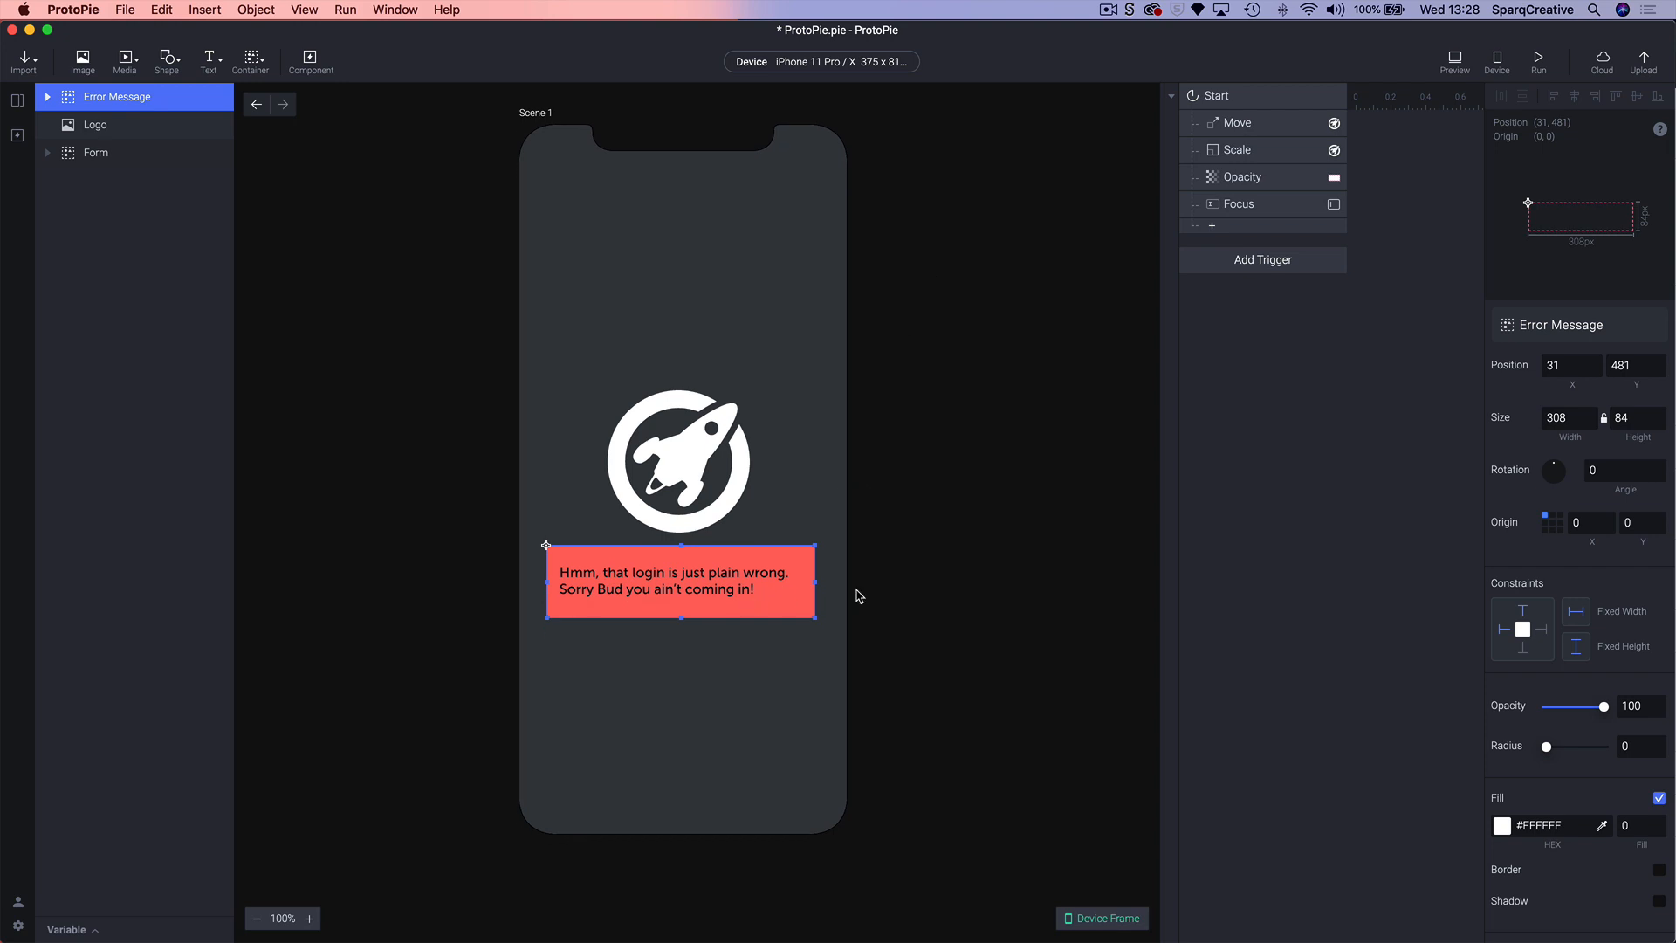
{"action": "left_click", "coordinate": [941, 595]}
{"action": "left_click", "coordinate": [680, 591]}
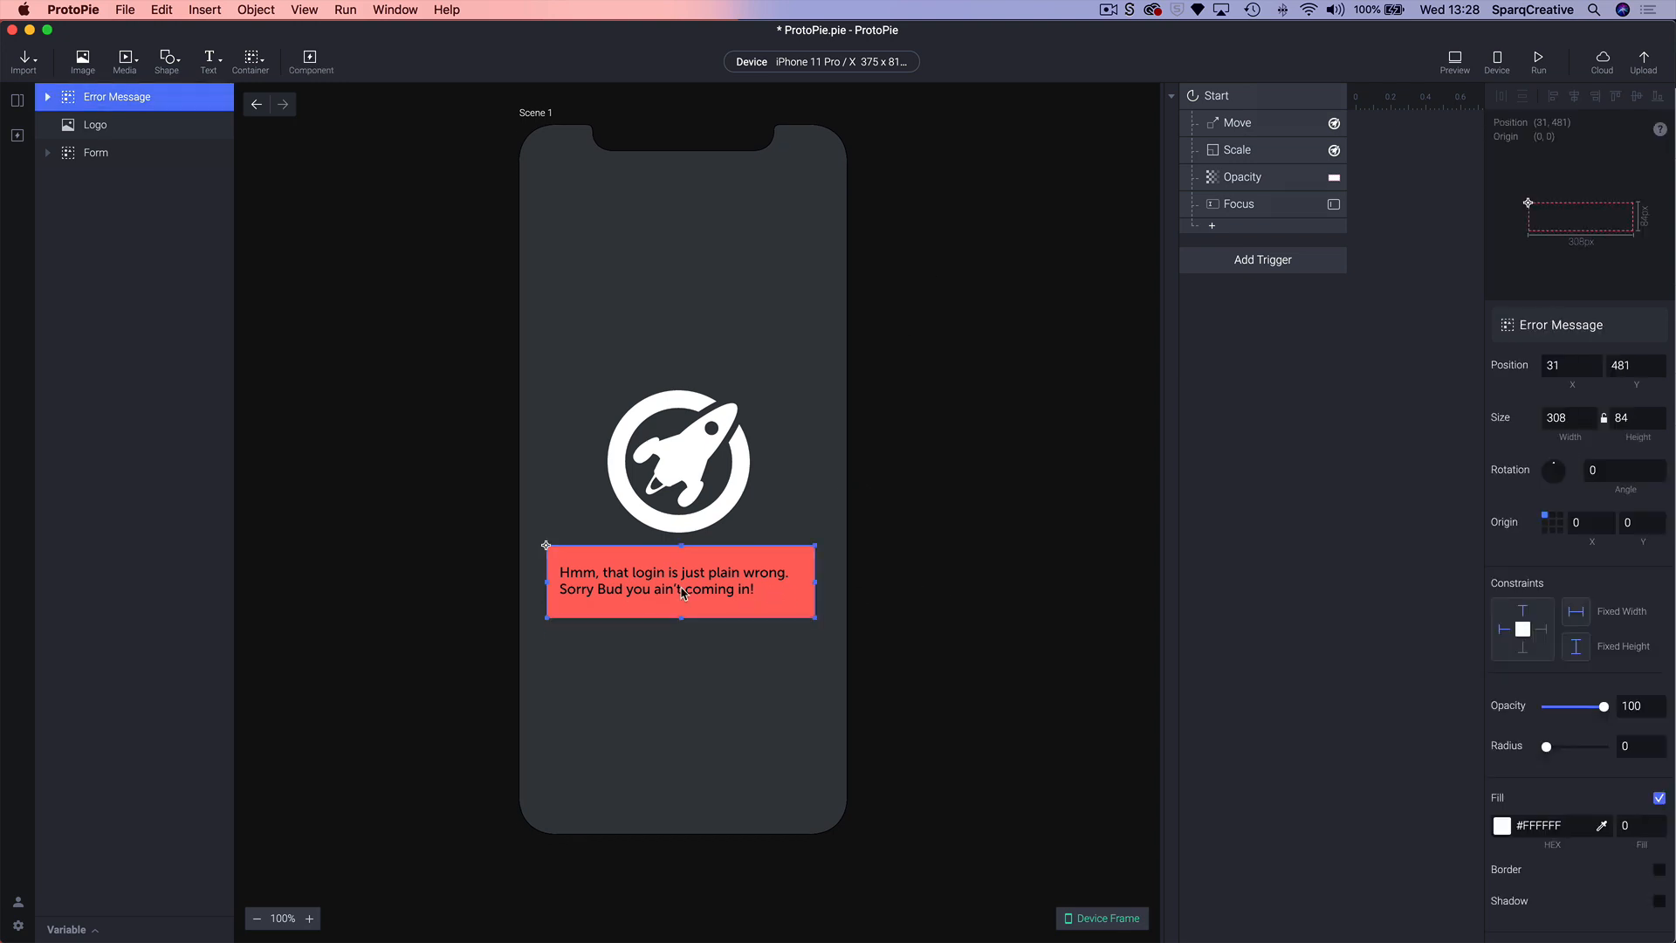
- Check the text and BG layers inside the Error Message group, set the whole group's opacity to 0 and clear the selection
{"action": "left_click", "coordinate": [48, 98]}
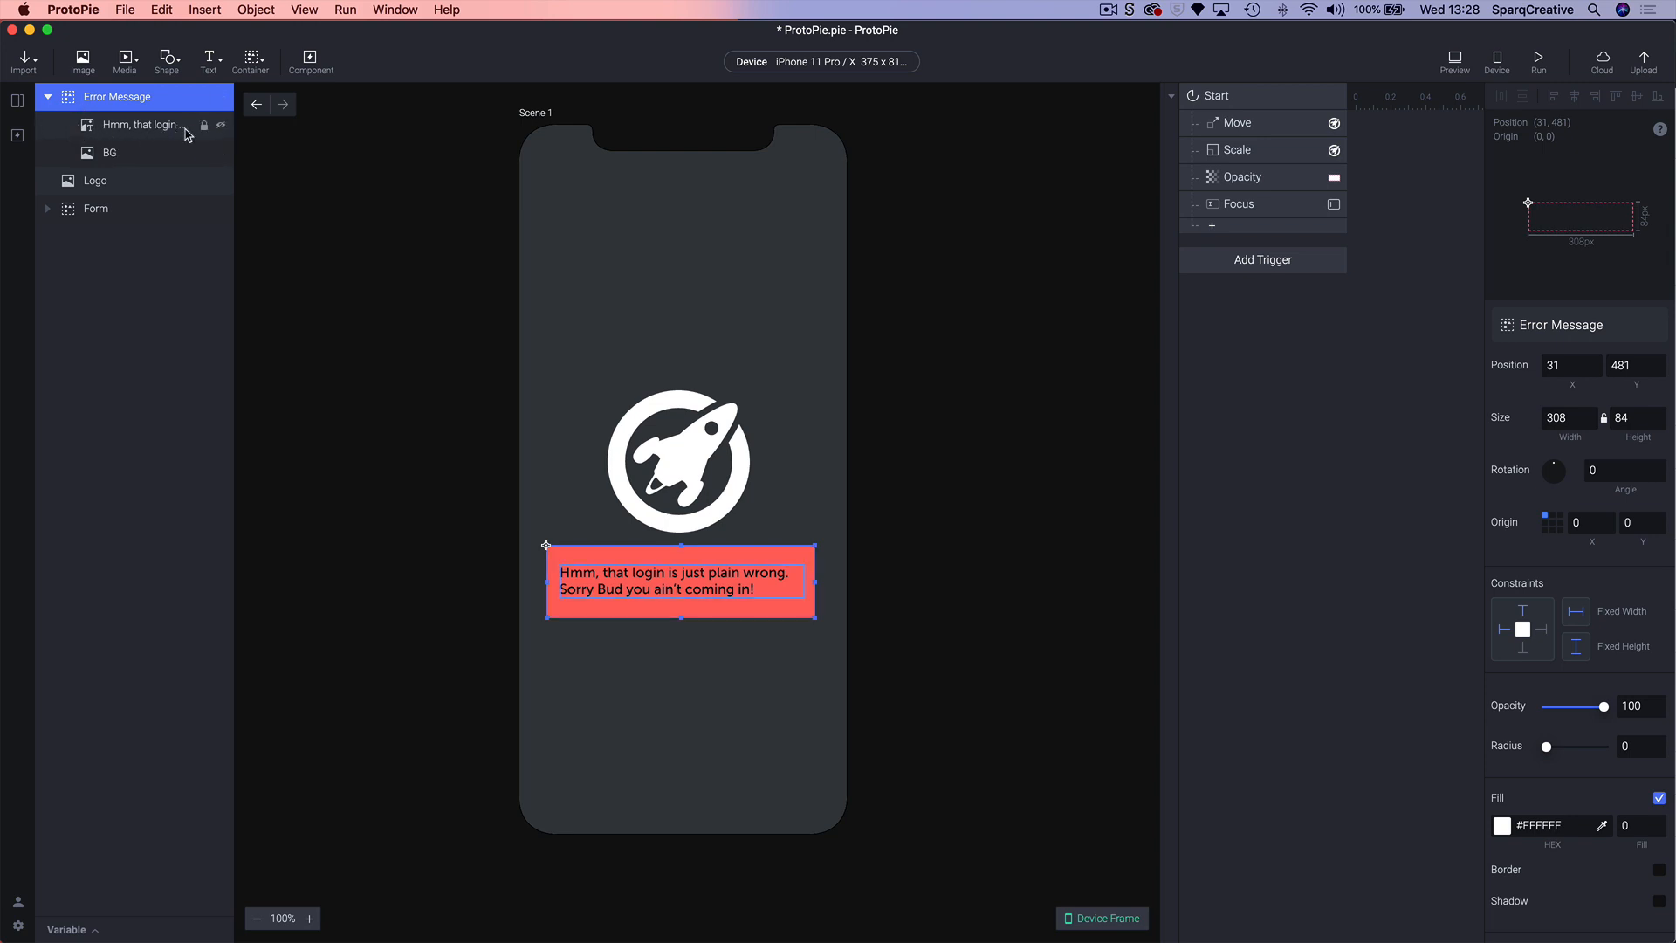
{"action": "left_click", "coordinate": [109, 133]}
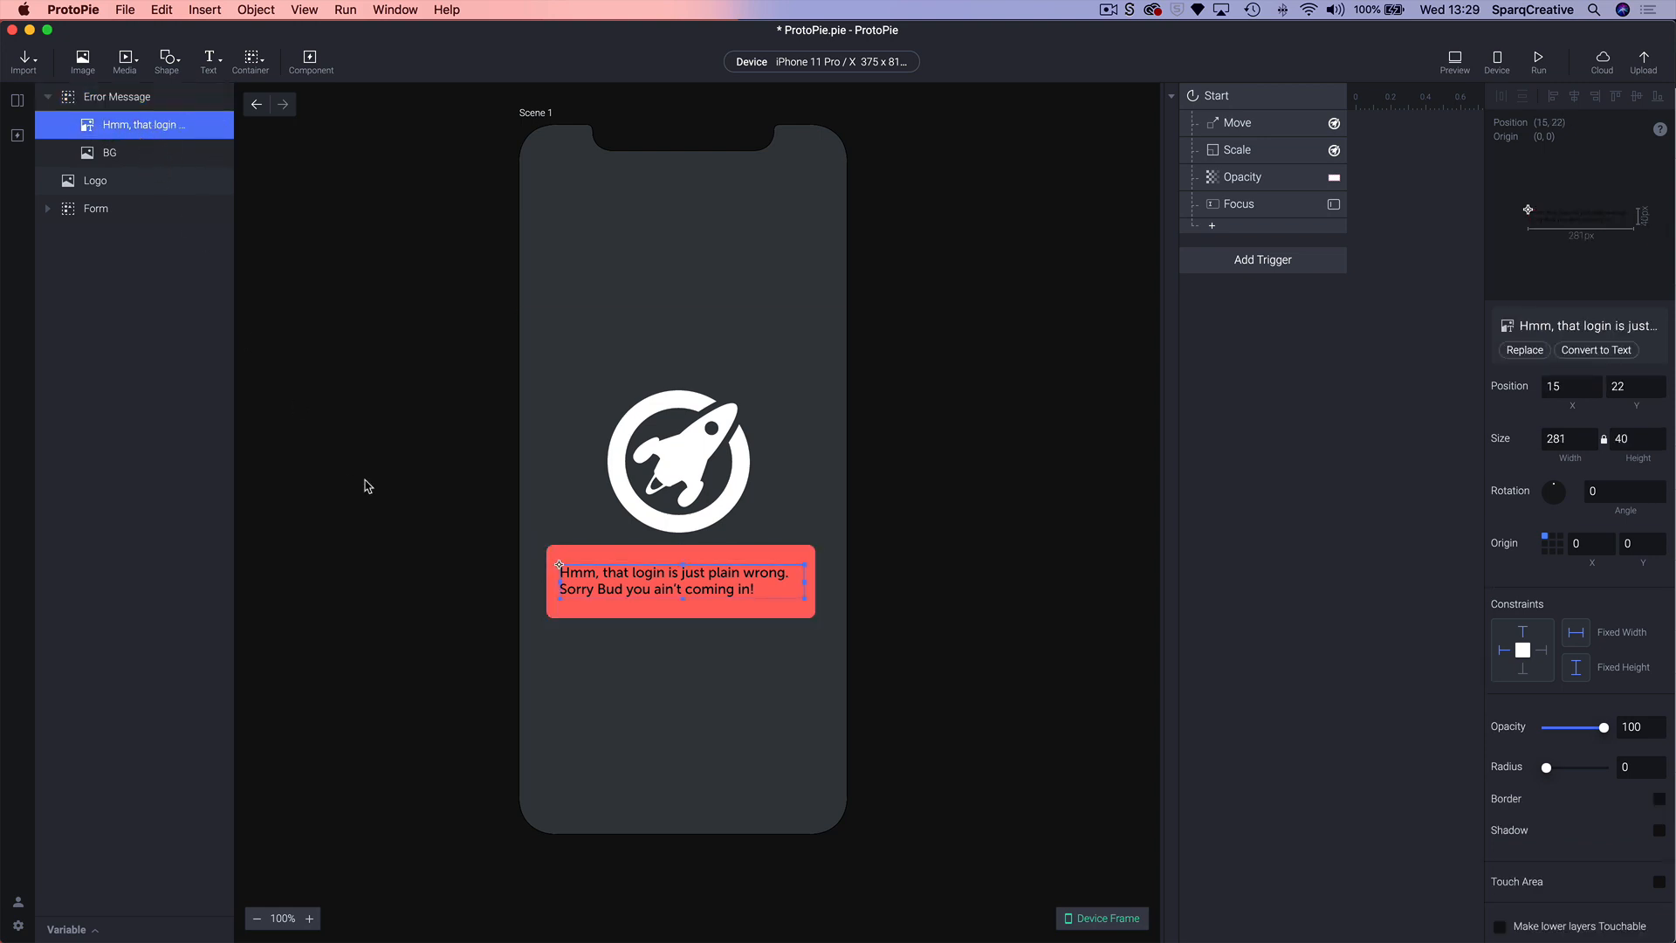
{"action": "scroll", "coordinate": [488, 578], "scroll_direction": "down", "scroll_amount": 1}
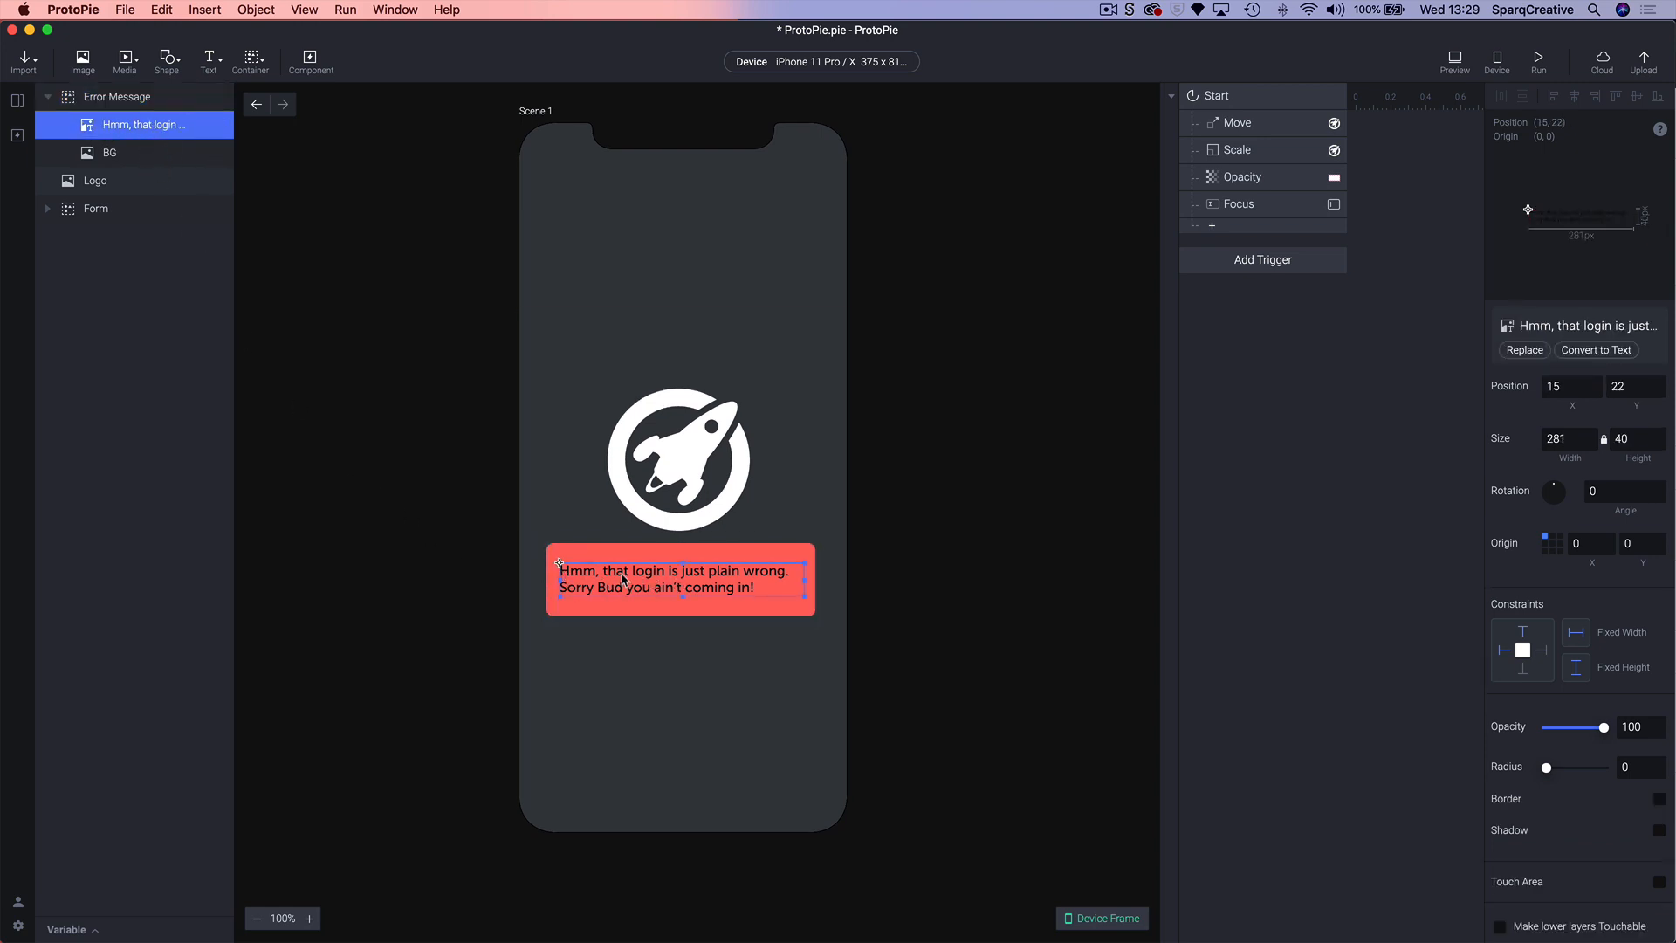
{"action": "scroll", "coordinate": [624, 578], "scroll_direction": "right", "scroll_amount": 1}
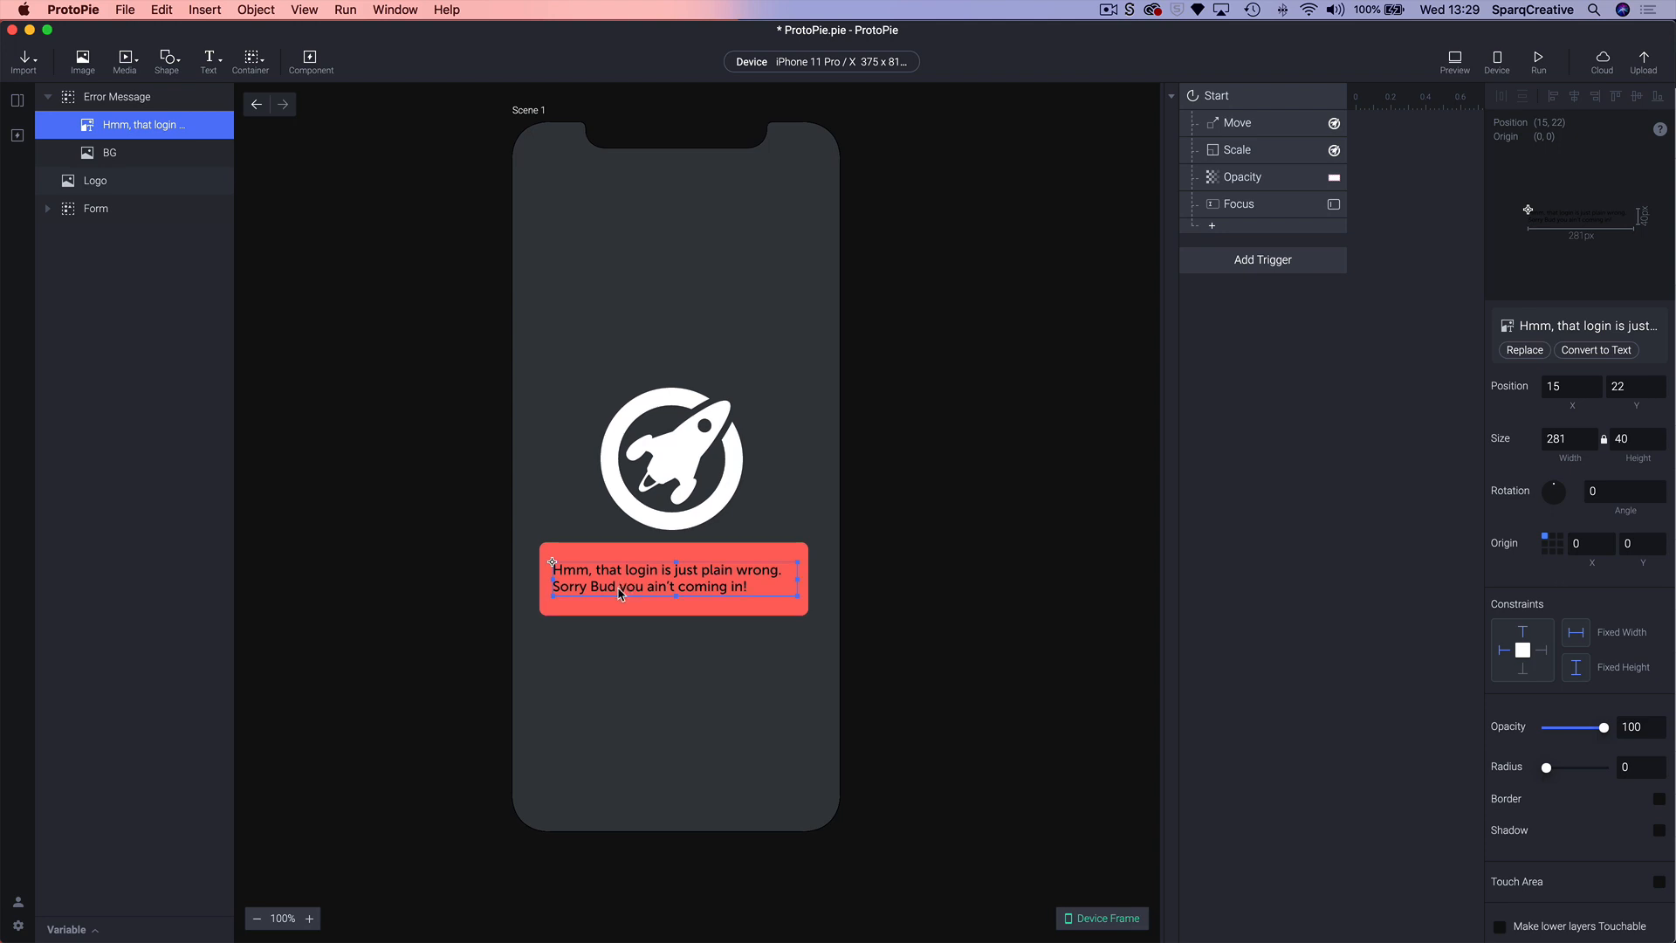
{"action": "scroll", "coordinate": [528, 471], "scroll_direction": "right", "scroll_amount": 1}
{"action": "left_click", "coordinate": [95, 154]}
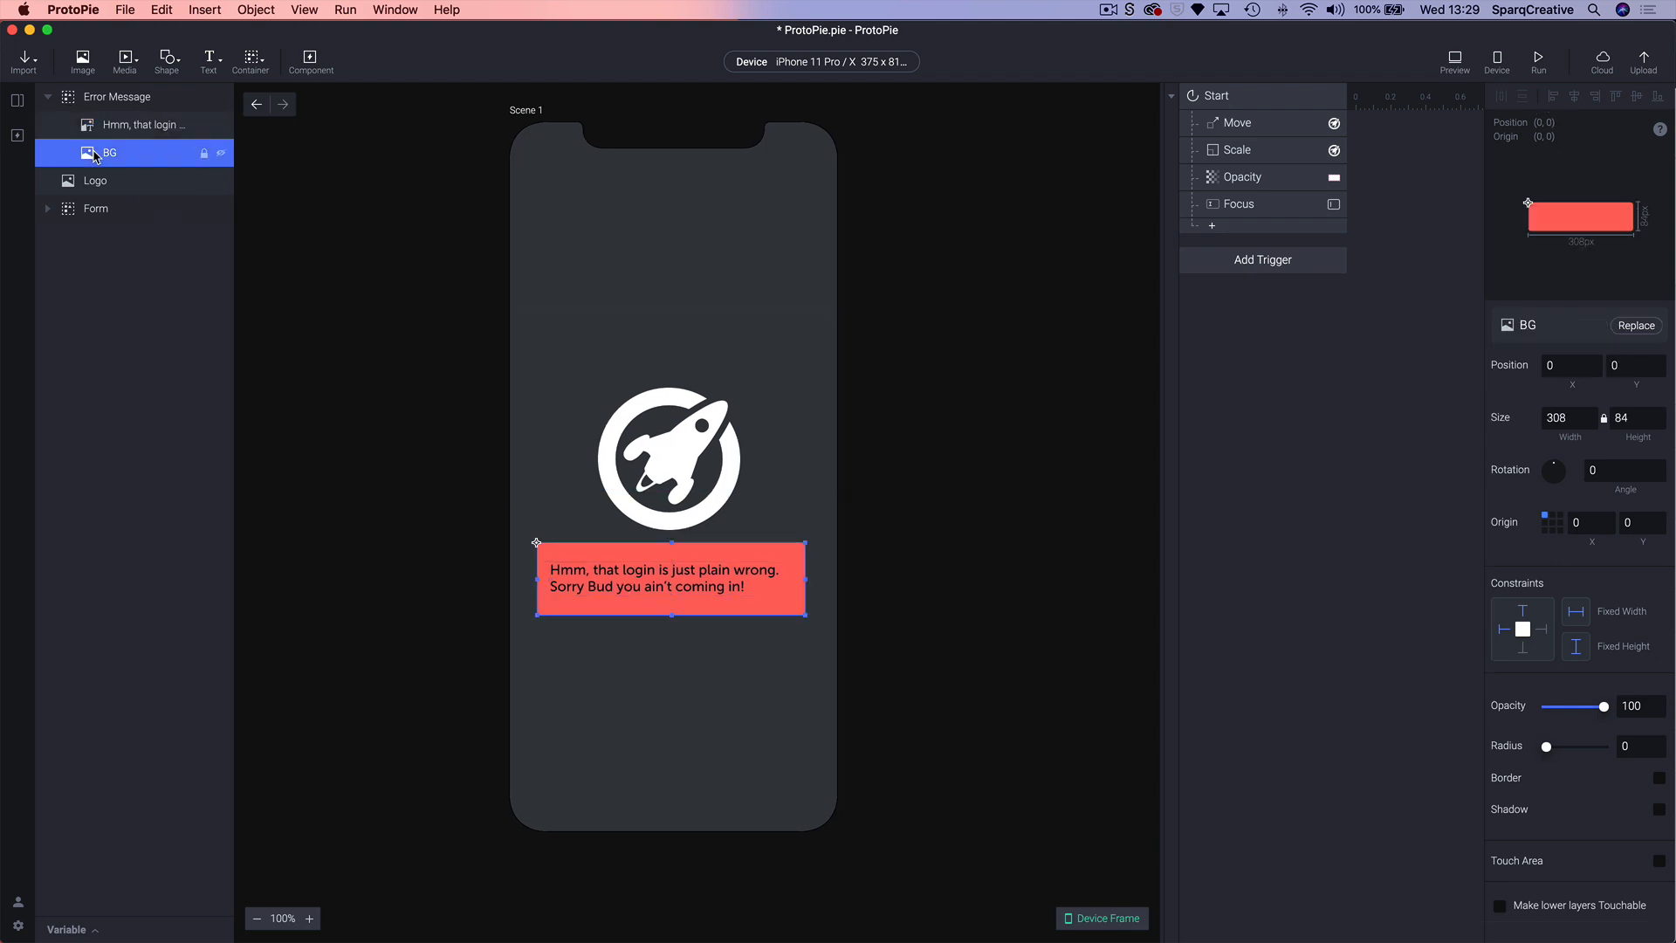
{"action": "left_click", "coordinate": [48, 97]}
{"action": "left_click", "coordinate": [96, 101]}
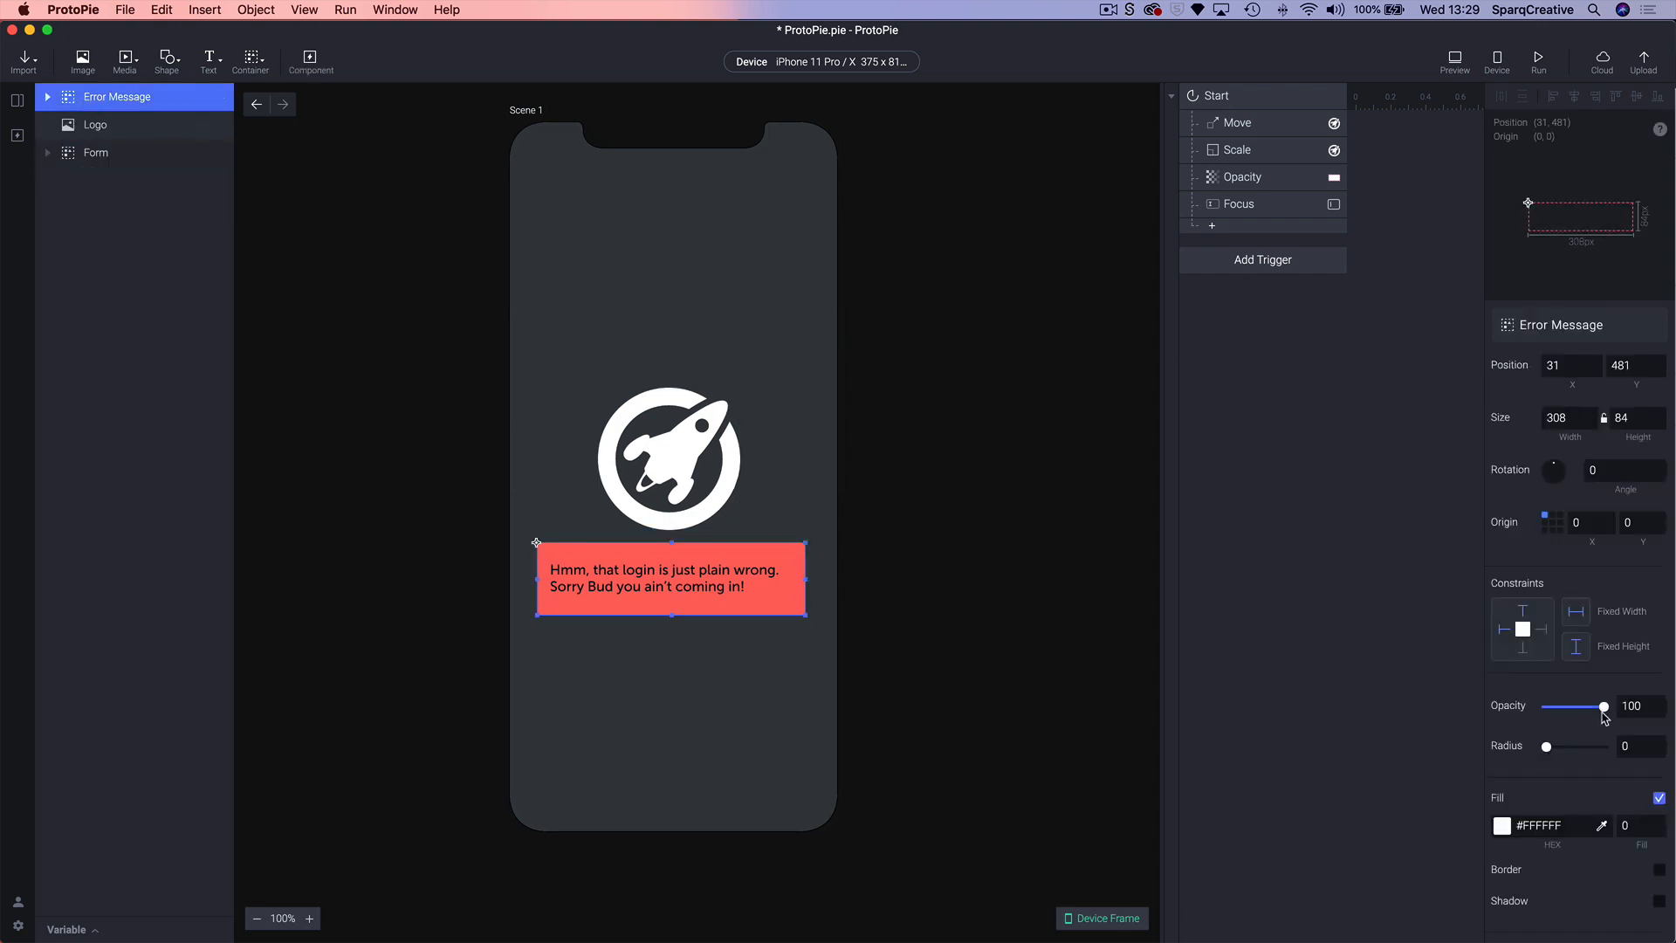
{"action": "left_click_drag", "start_coordinate": [1604, 709], "coordinate": [1500, 710]}
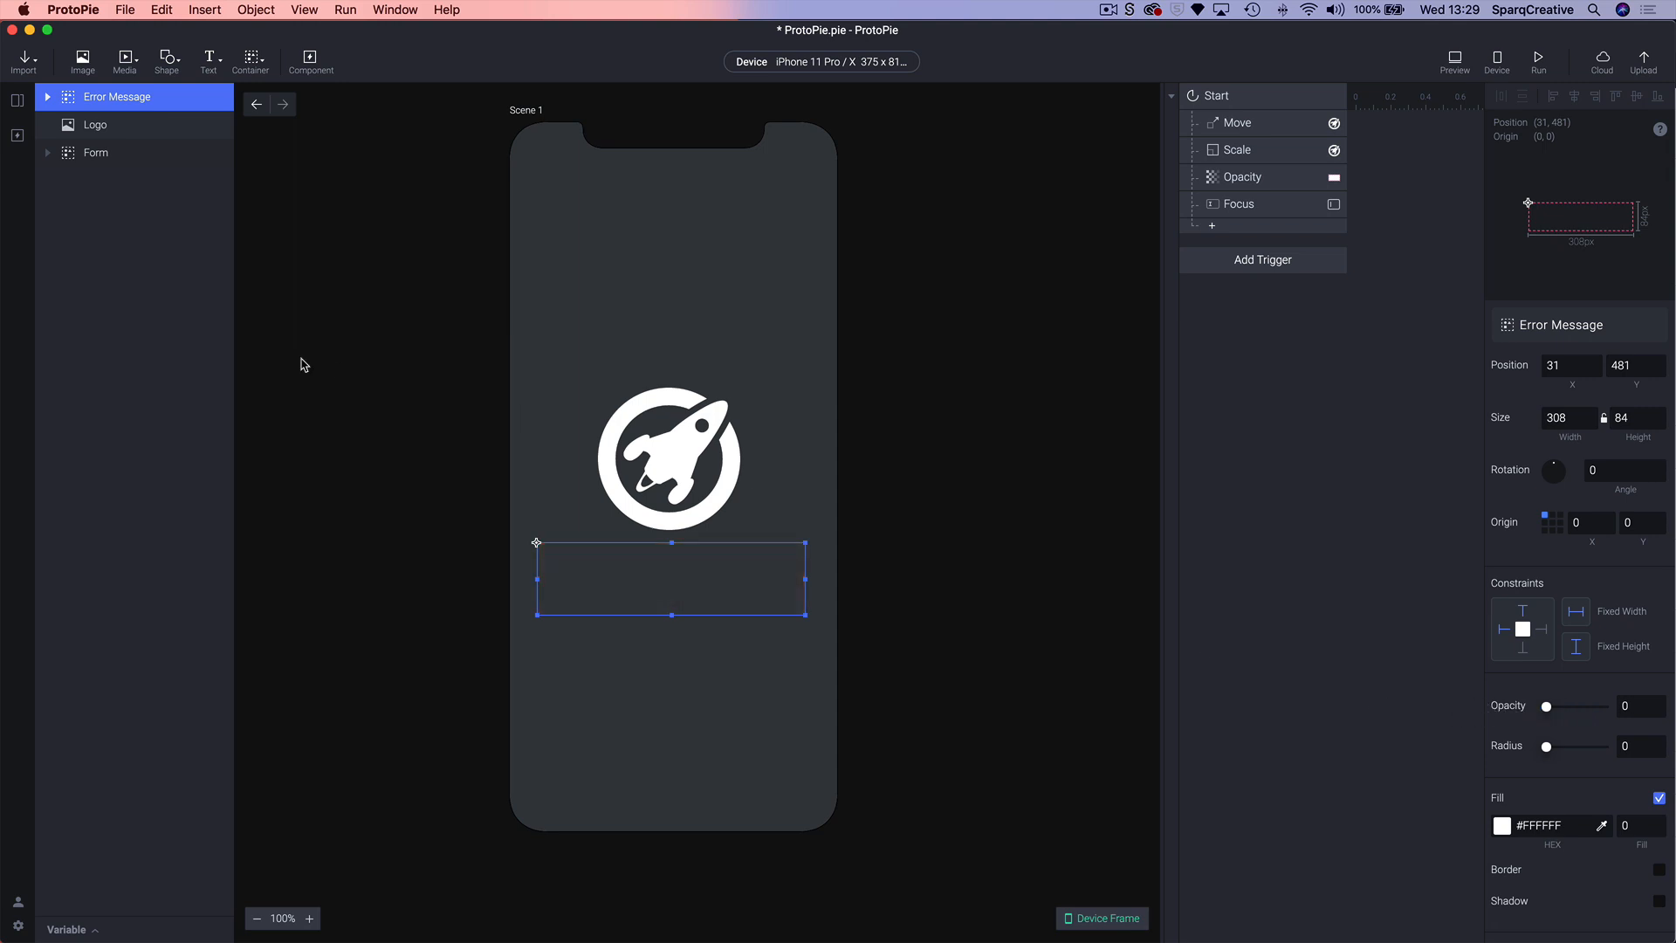
{"action": "scroll", "coordinate": [303, 363], "scroll_direction": "right", "scroll_amount": 1}
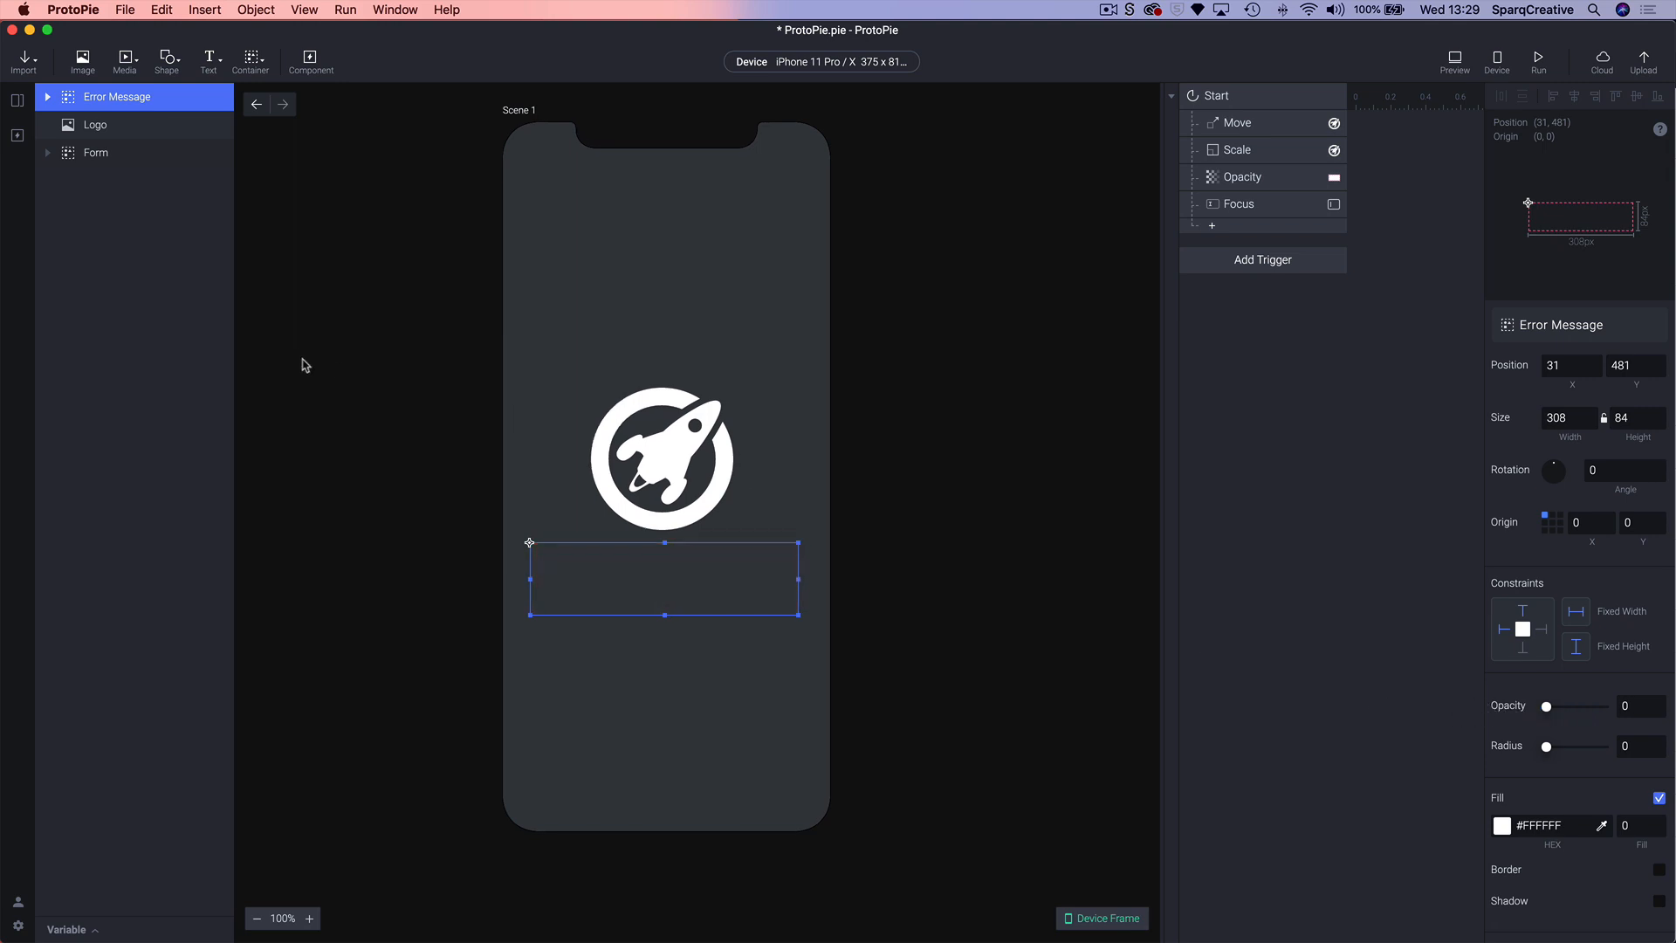
{"action": "left_click", "coordinate": [963, 539]}
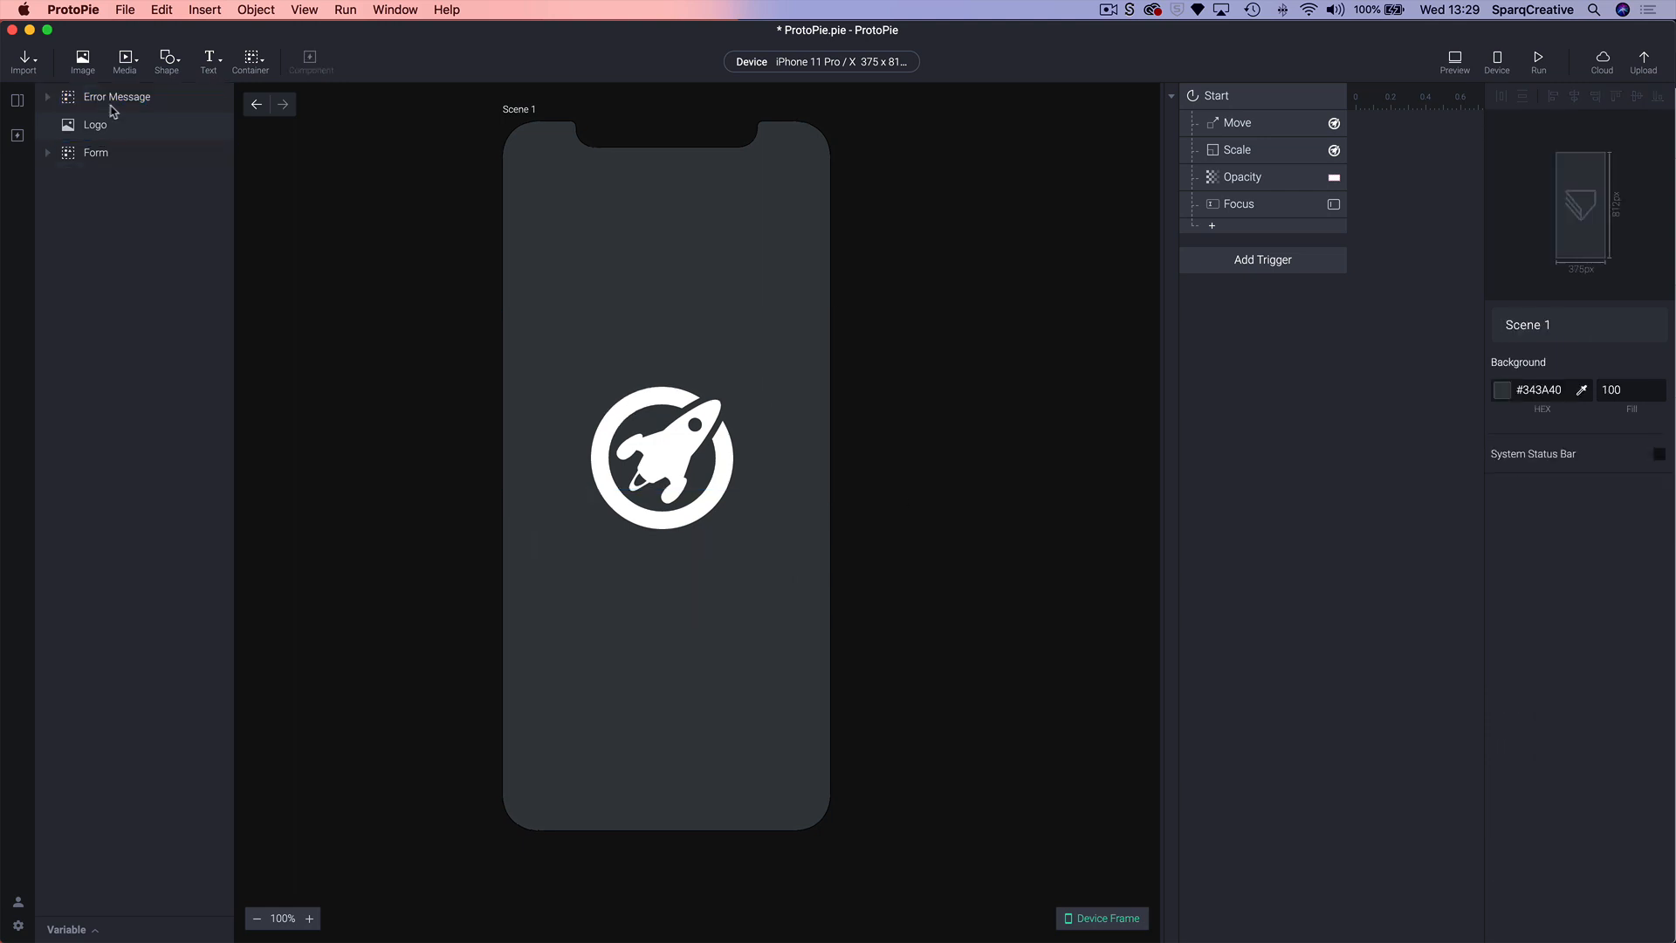
- Add a new scene named Home and place it between Scene 1 and the Import scene
{"action": "left_click", "coordinate": [17, 101]}
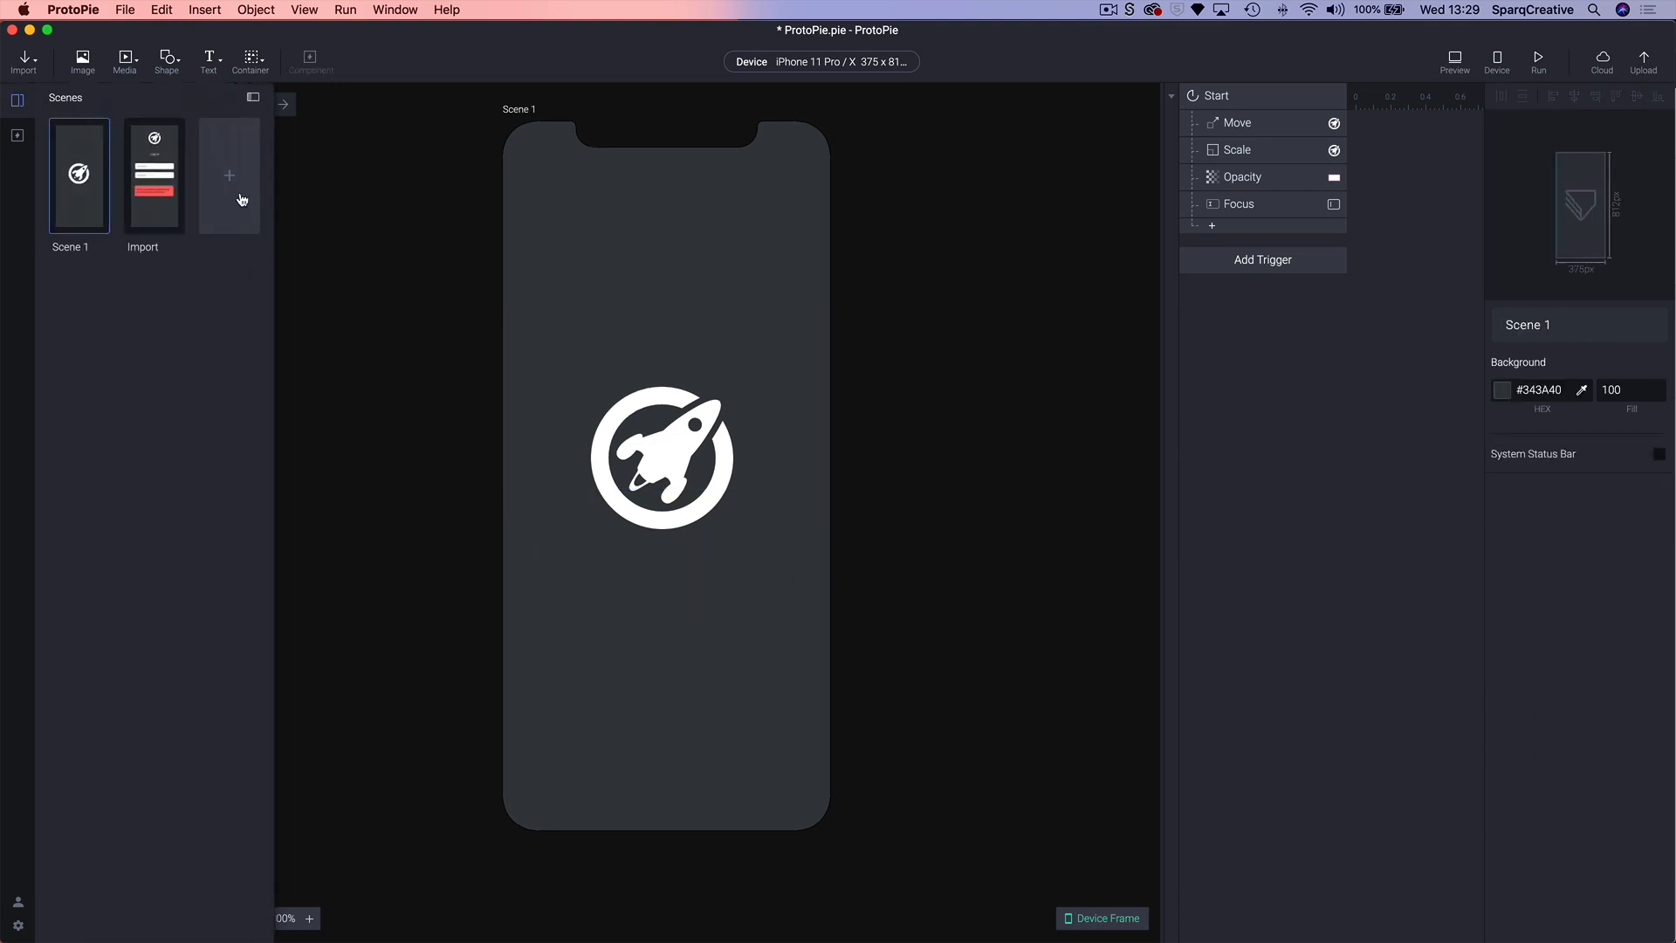
{"action": "left_click", "coordinate": [240, 194]}
{"action": "double_click", "coordinate": [221, 248]}
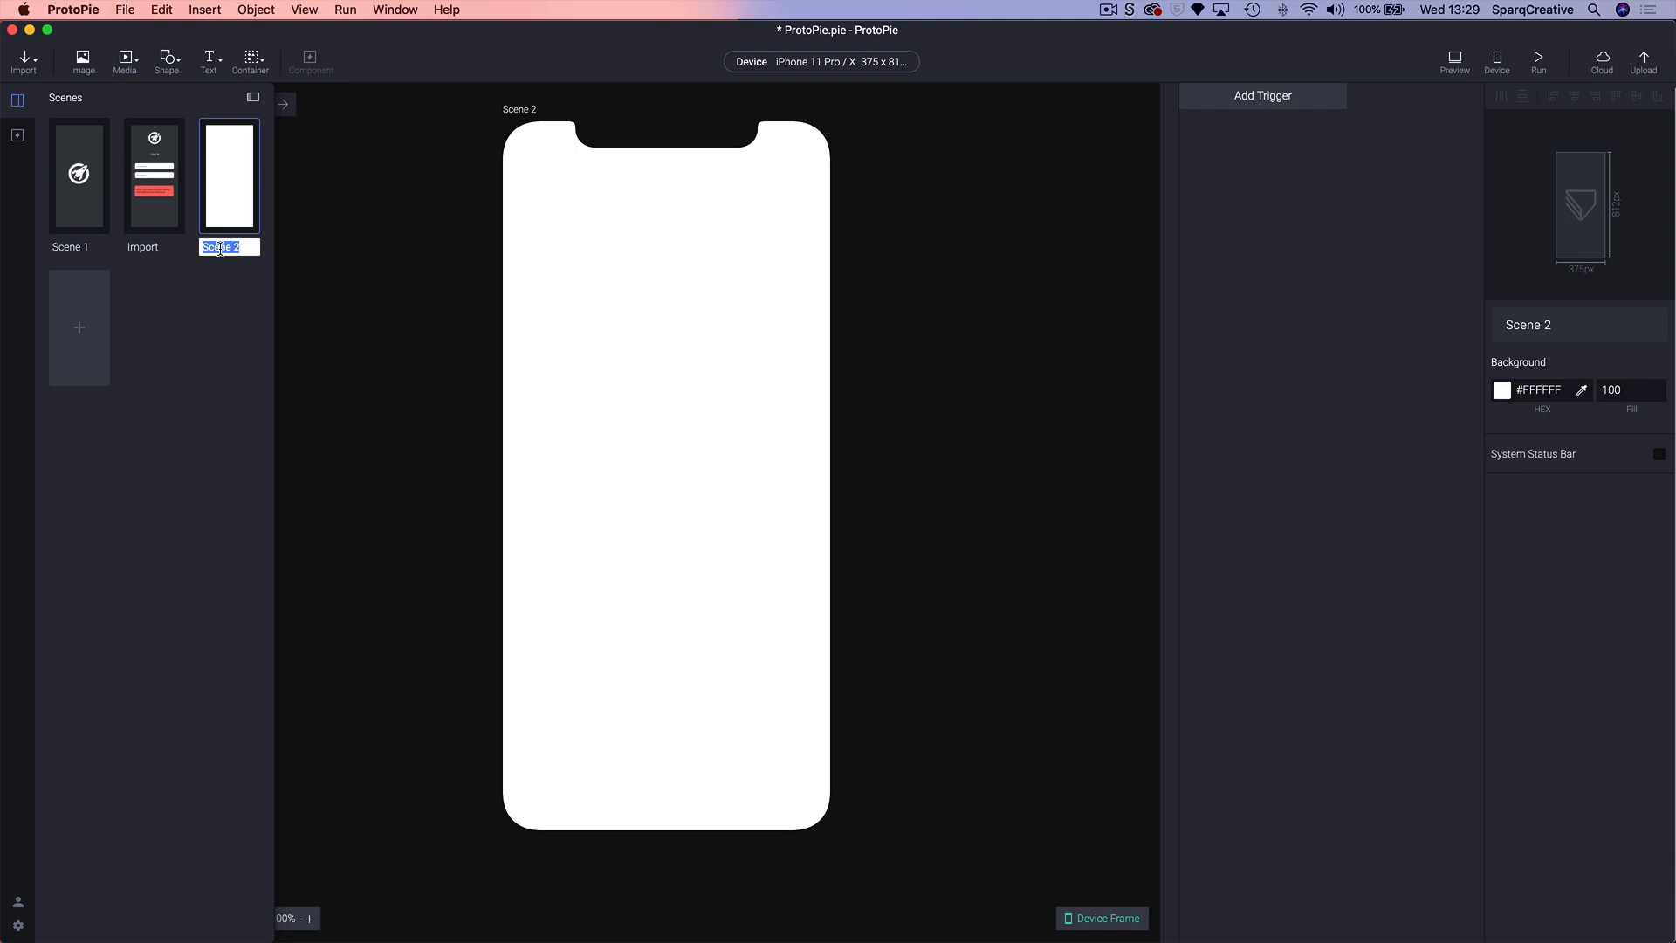
{"action": "type", "text": "Home"}
{"action": "key", "text": "Return"}
{"action": "left_click_drag", "start_coordinate": [240, 211], "coordinate": [122, 217]}
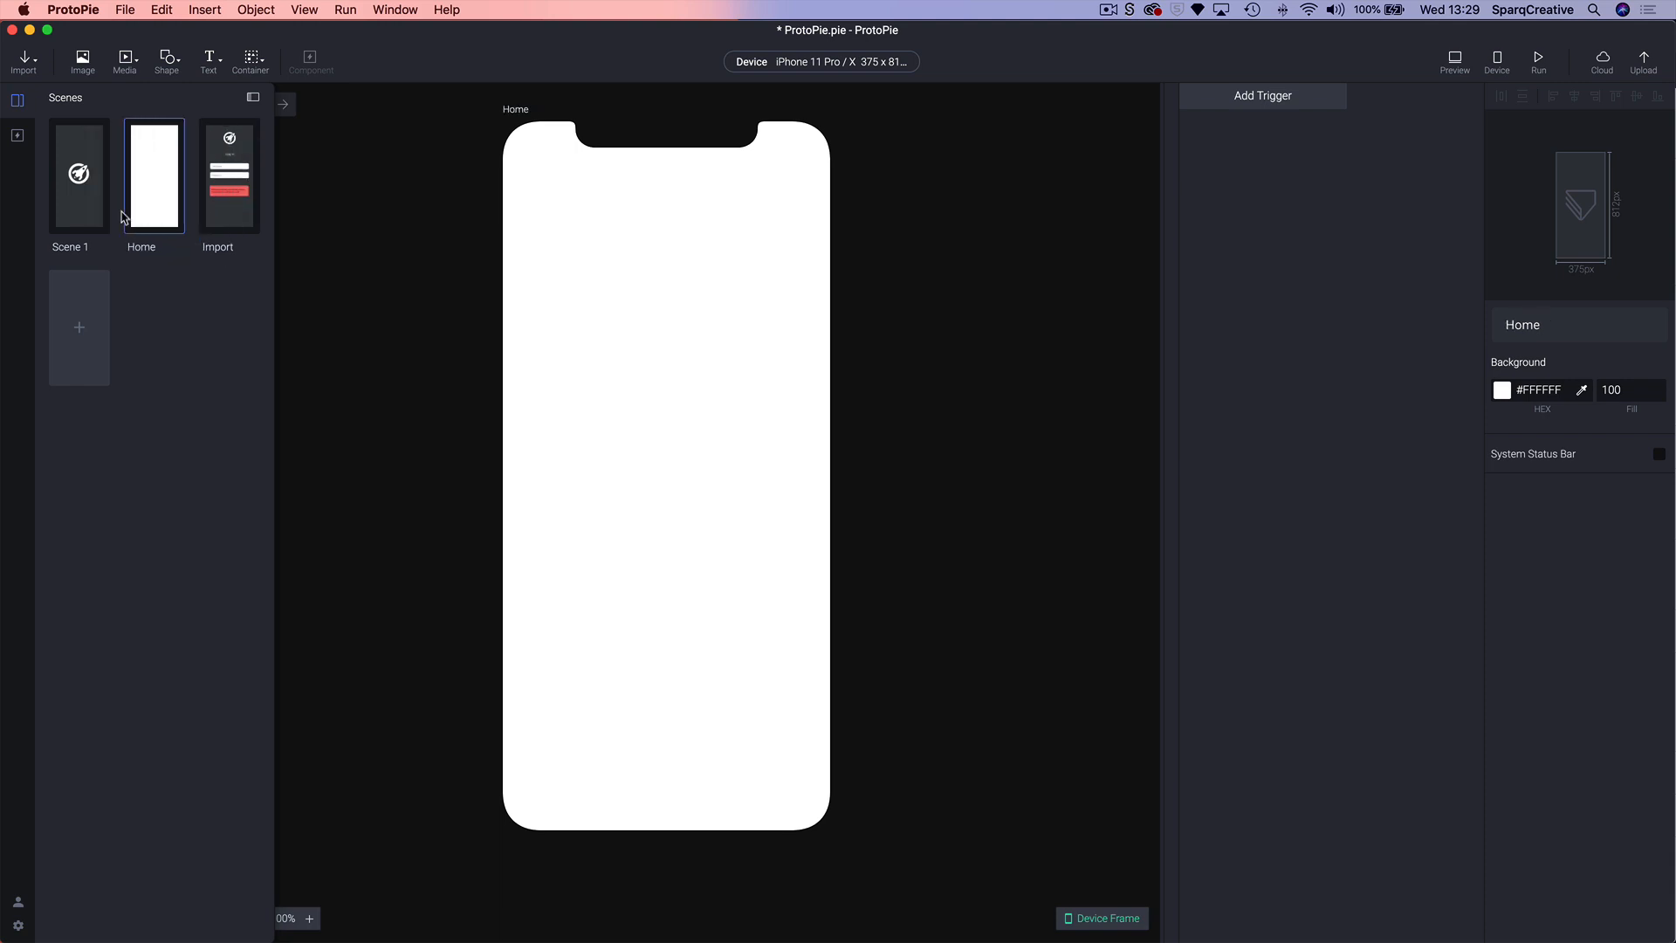
- Rename Scene 1 as Login
{"action": "double_click", "coordinate": [73, 247]}
{"action": "type", "text": "Login"}
{"action": "key", "text": "Return"}
- Delete all layers from the Import scene
{"action": "double_click", "coordinate": [226, 212]}
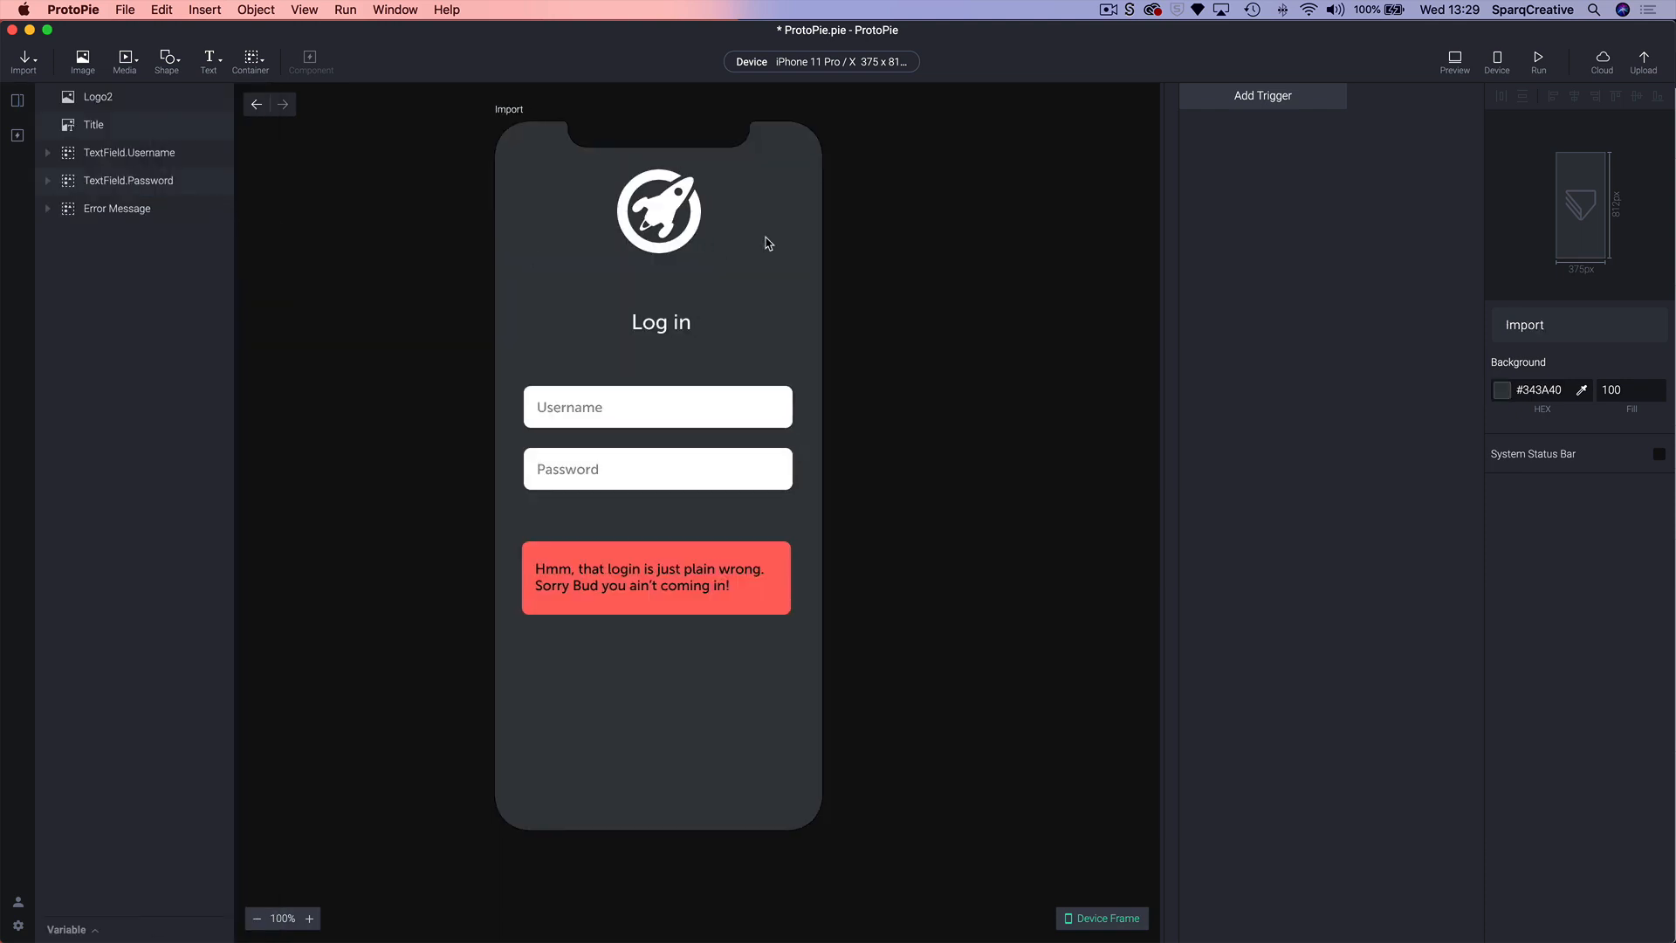
{"action": "key", "text": "super+a"}
{"action": "key", "text": "BackSpace"}
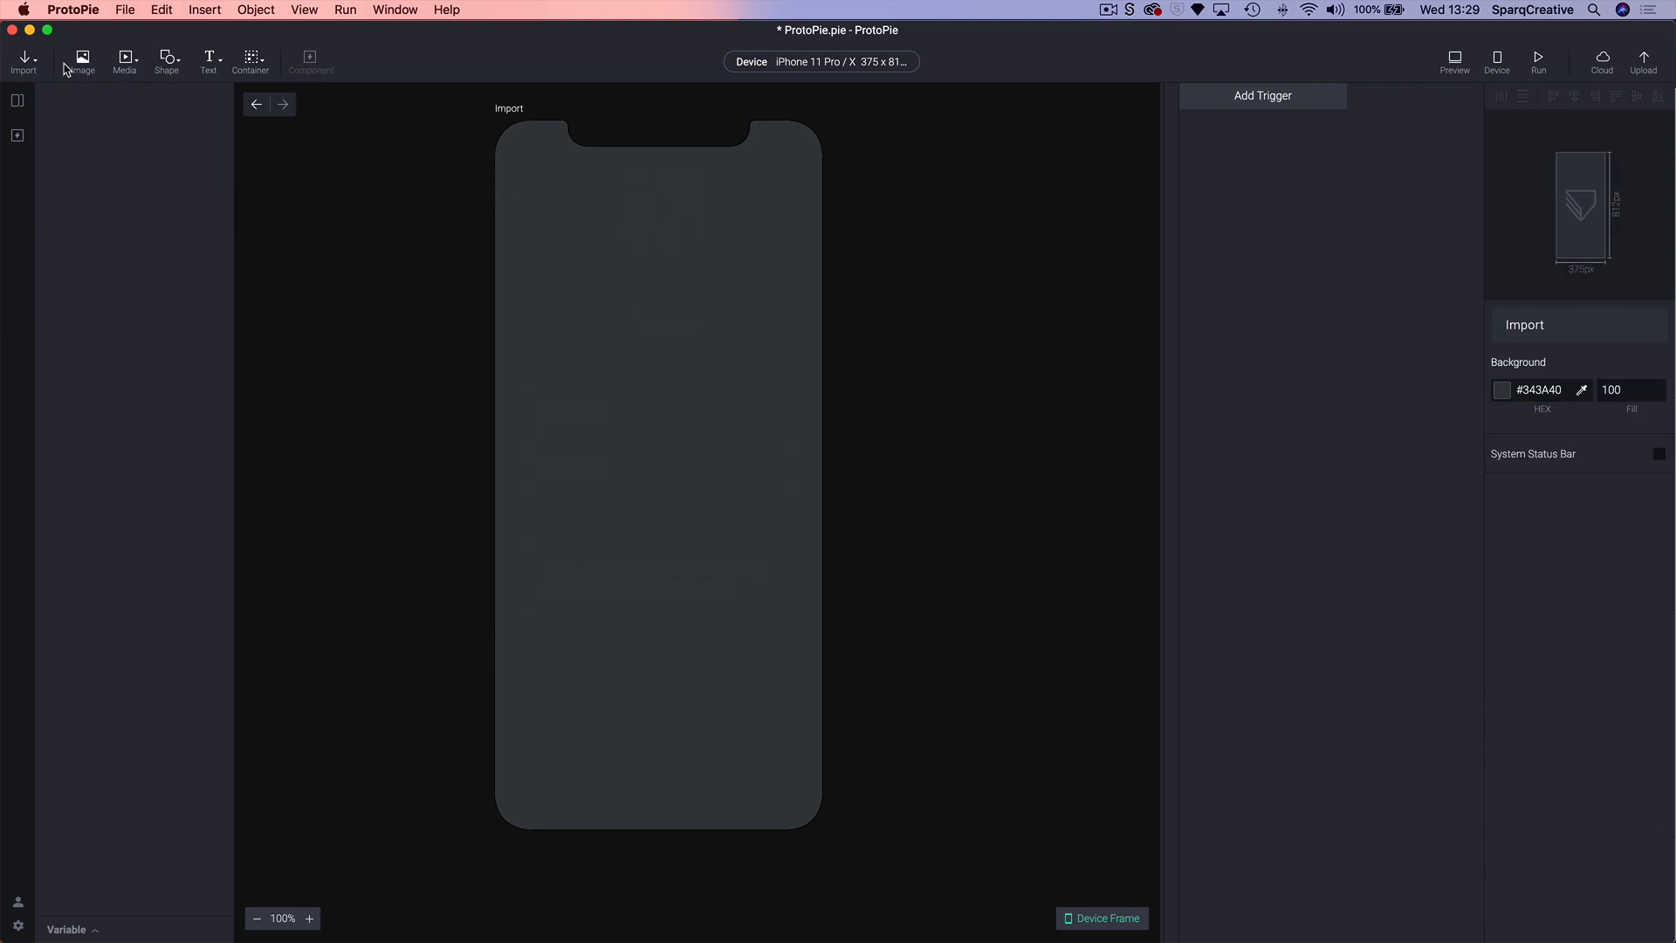
{"action": "left_click", "coordinate": [16, 103]}
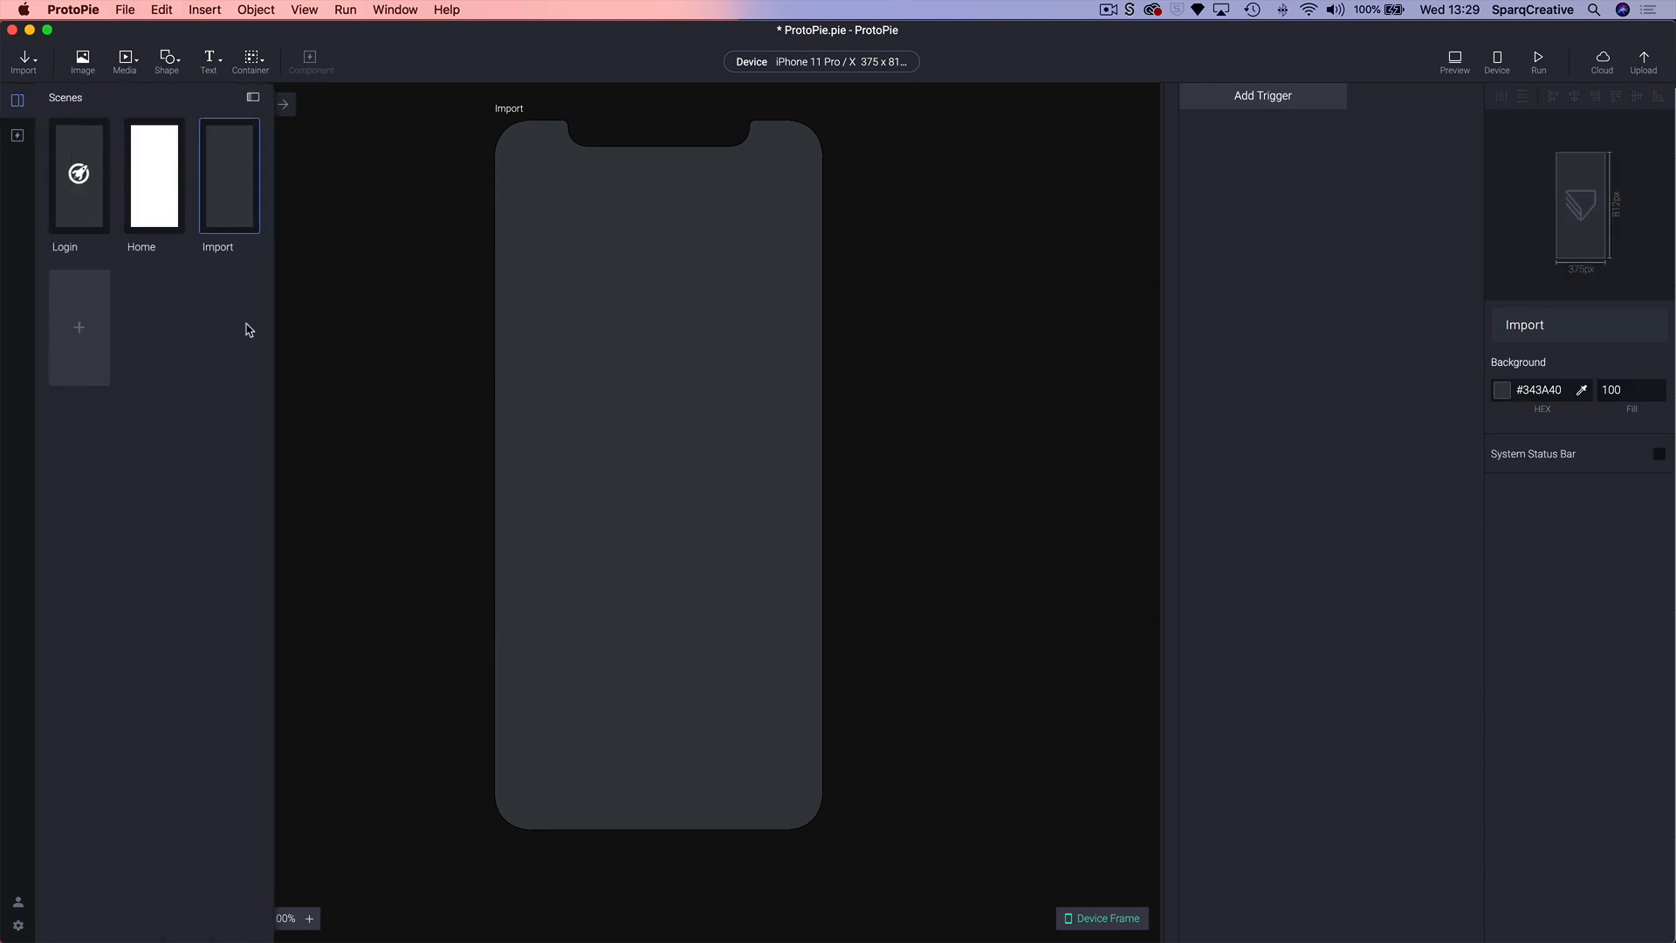
{"action": "left_click", "coordinate": [153, 203]}
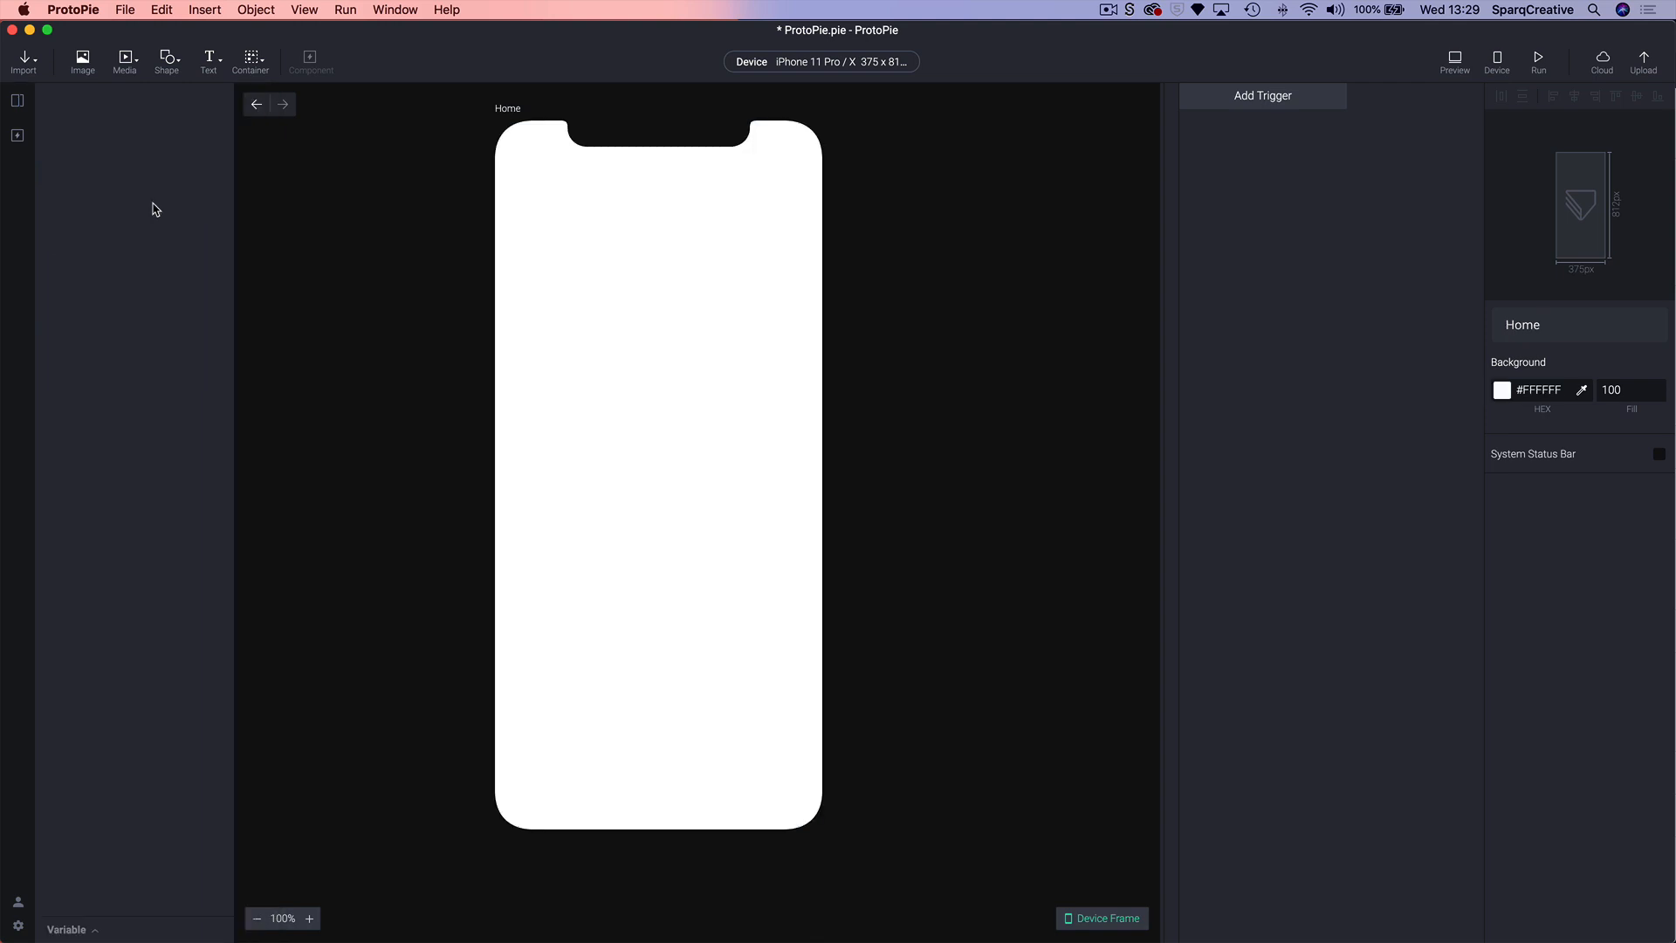
{"action": "left_click", "coordinate": [18, 62]}
{"action": "left_click", "coordinate": [42, 122]}
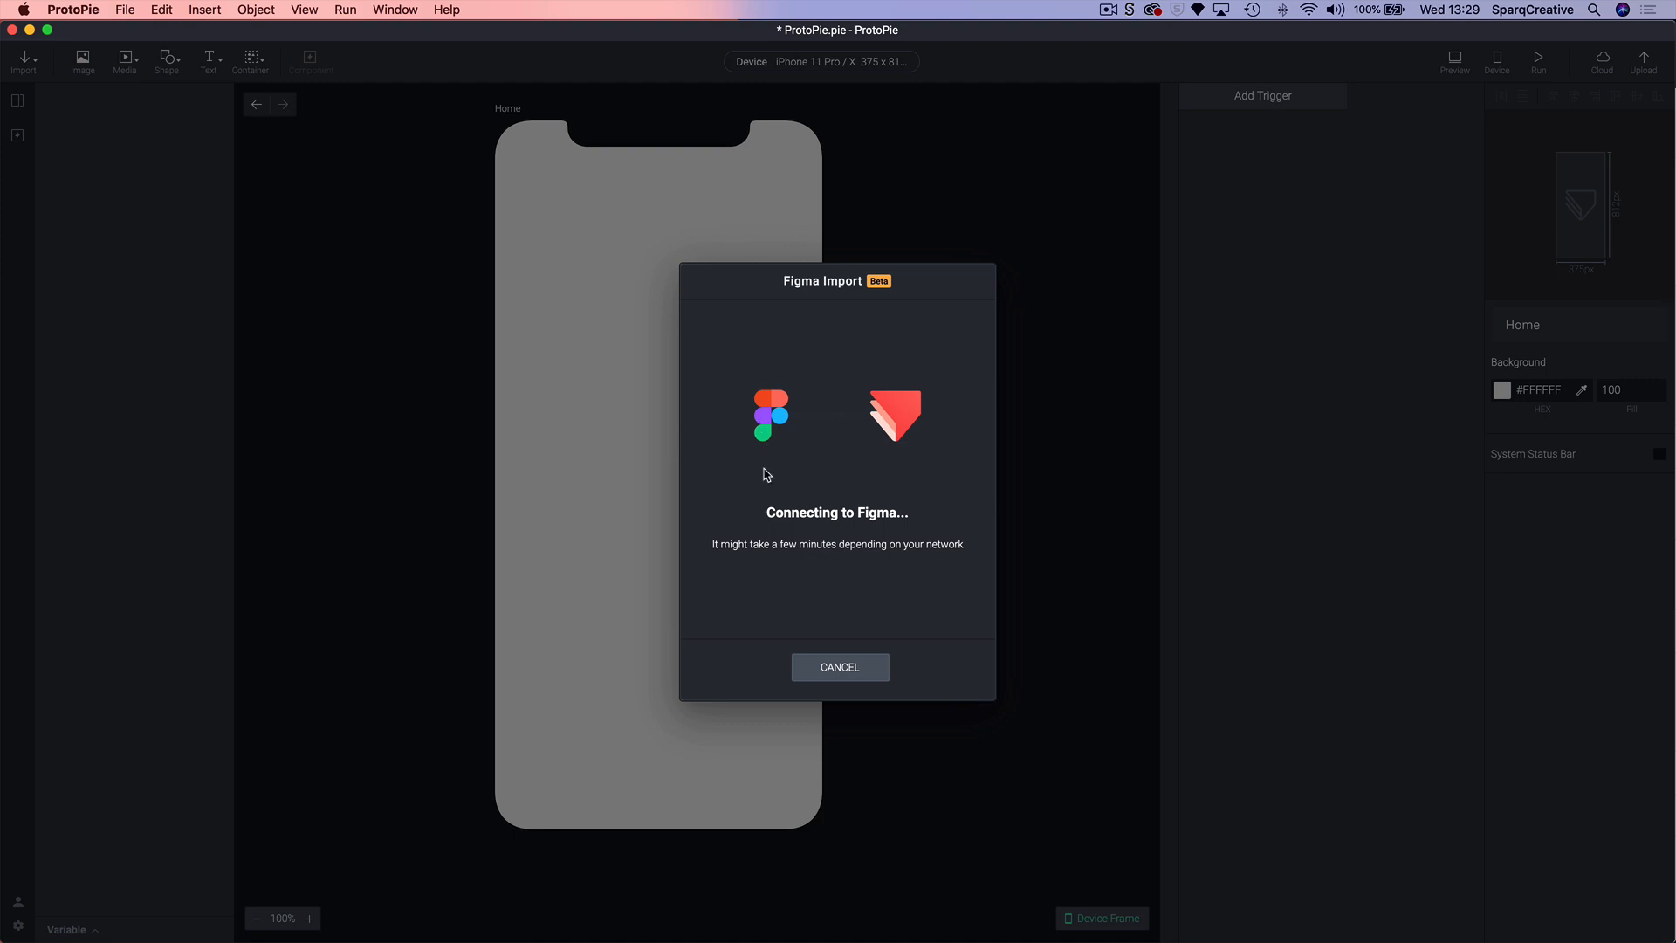
{"action": "left_click", "coordinate": [798, 394]}
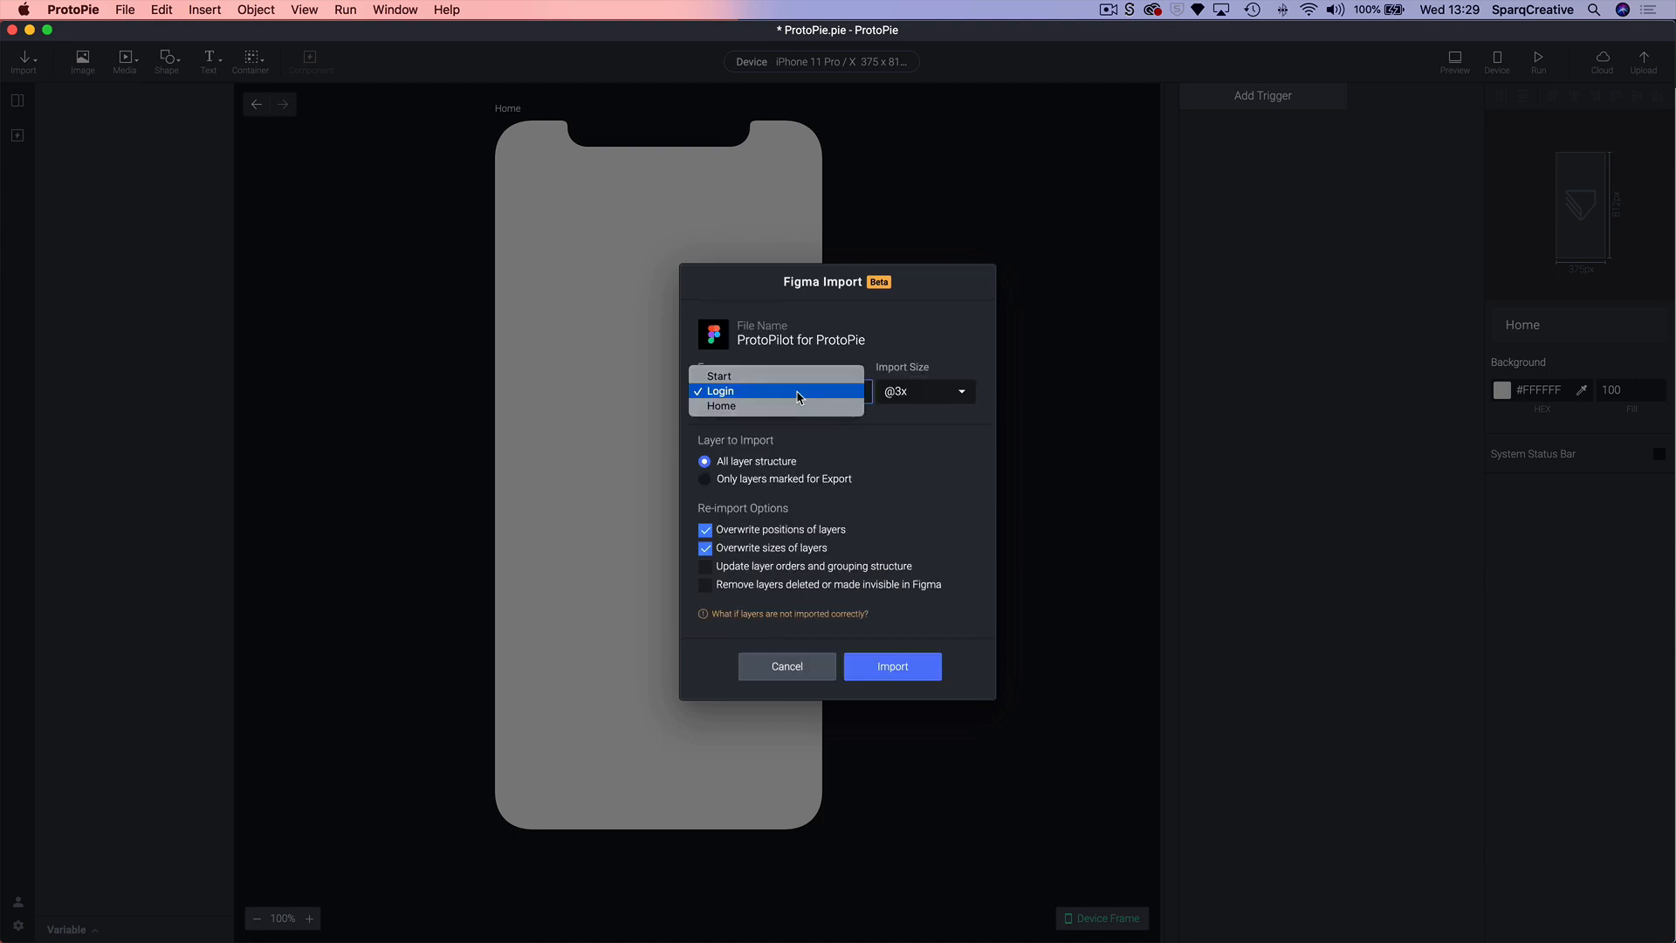
{"action": "left_click", "coordinate": [790, 406]}
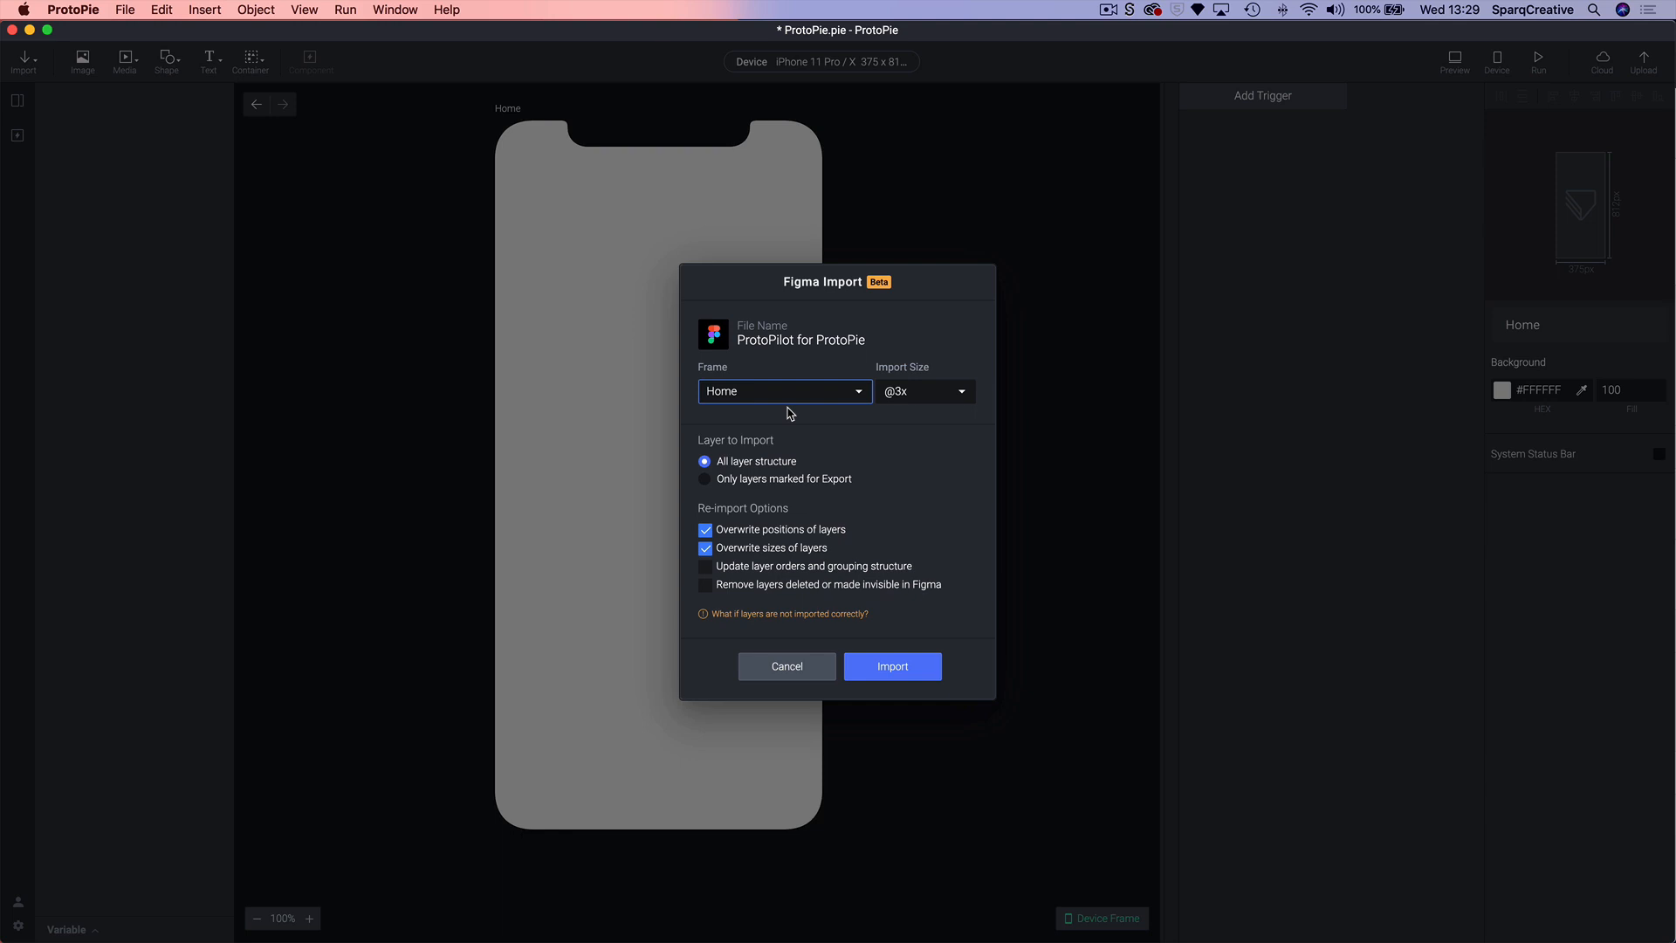
{"action": "left_click", "coordinate": [893, 669]}
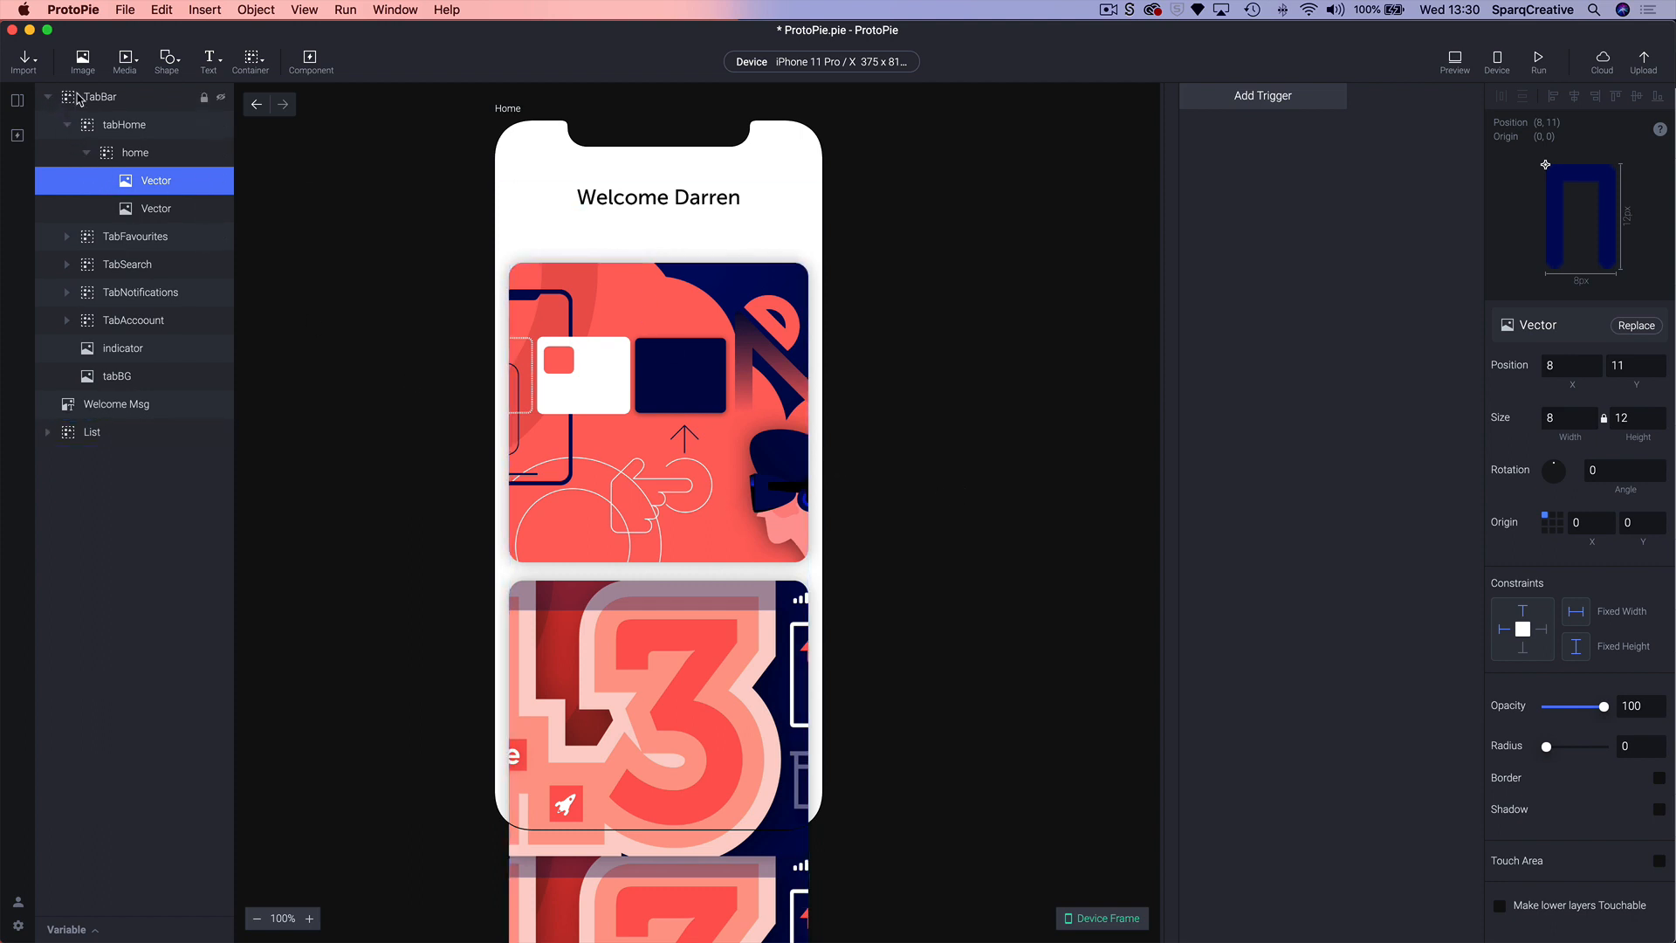
- Collapse the TabBar group and move it up to Y 725 so it sits on the bottom edge of the device screen
{"action": "left_click", "coordinate": [48, 97]}
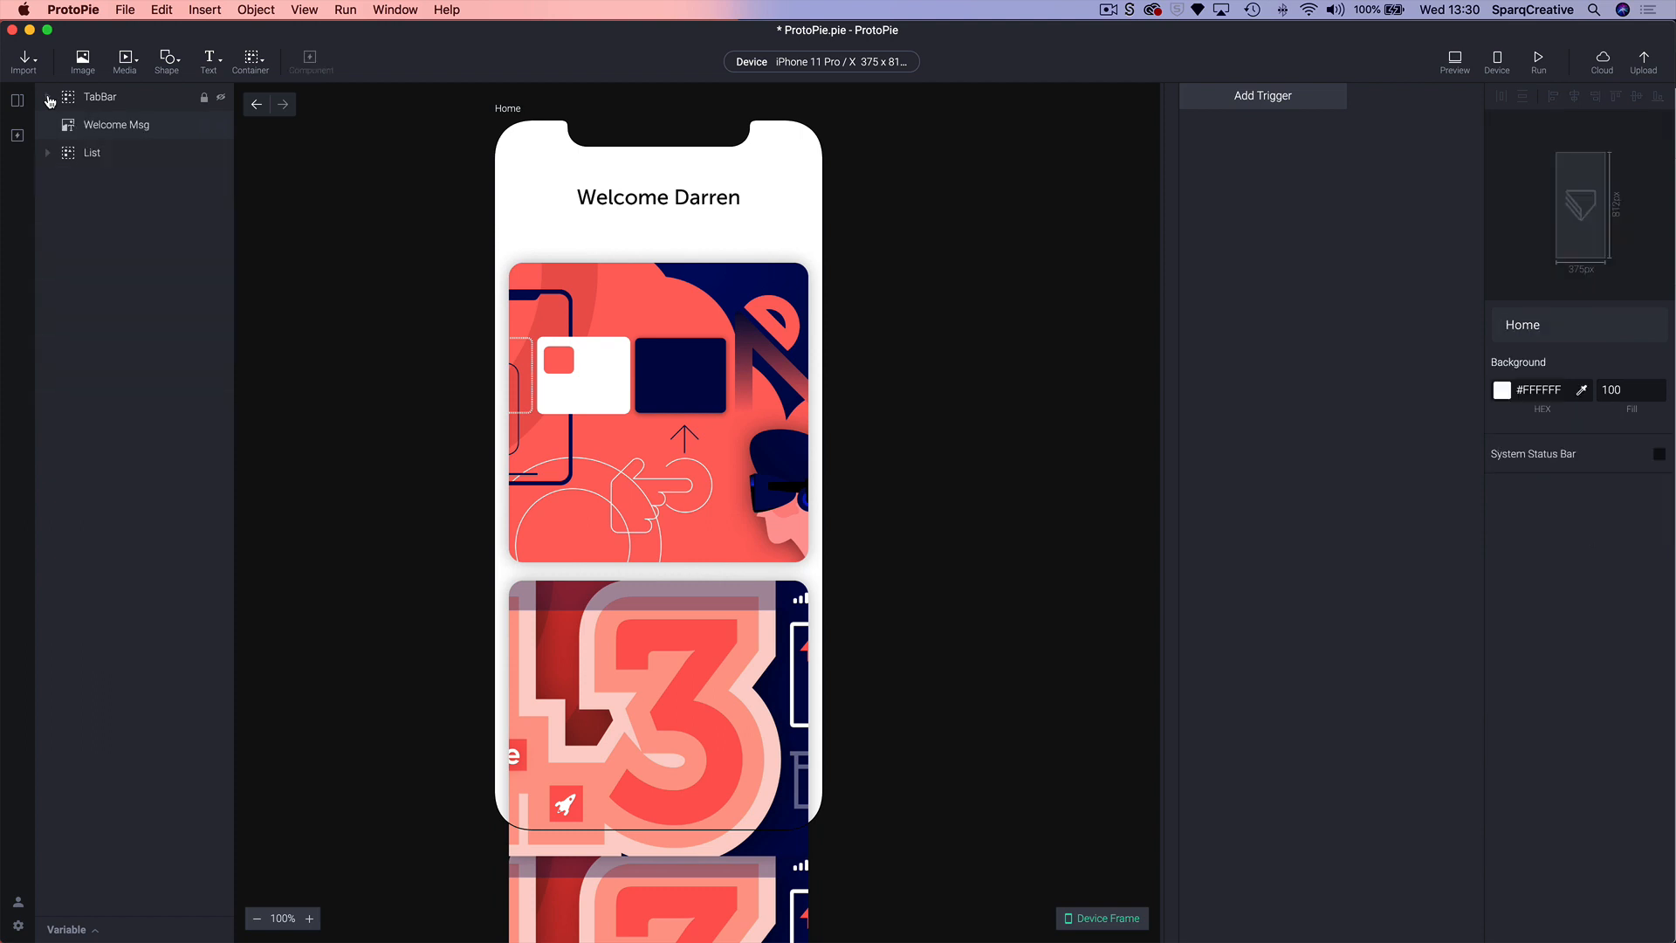
{"action": "left_click", "coordinate": [108, 103]}
{"action": "scroll", "coordinate": [763, 594], "scroll_direction": "down", "scroll_amount": 5}
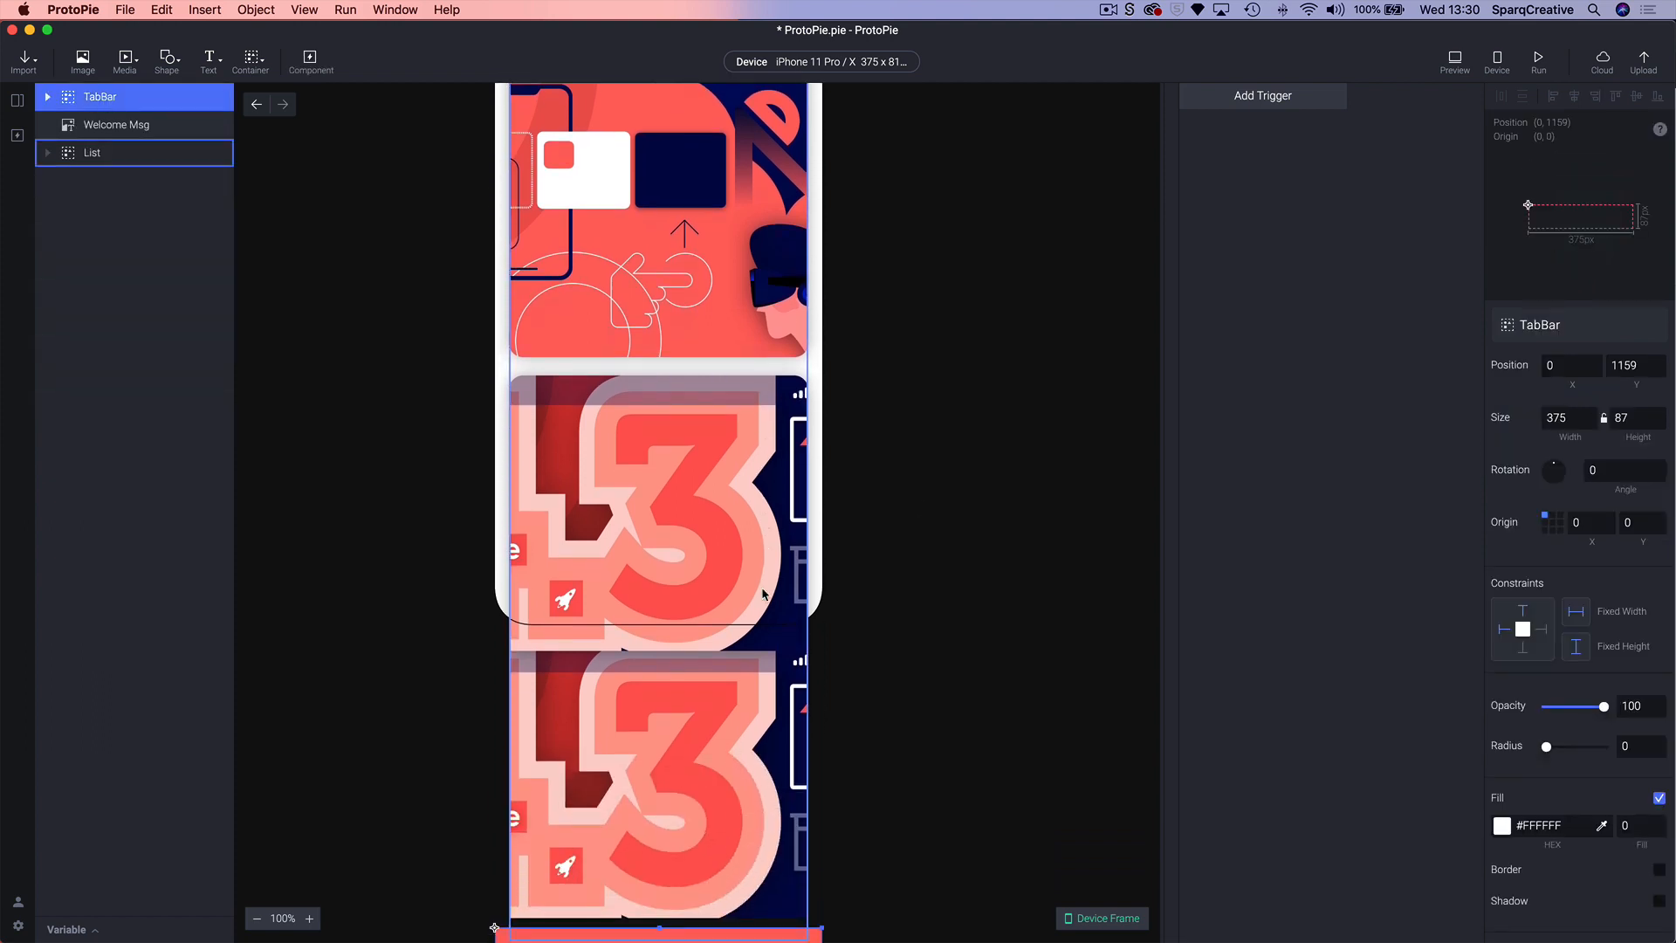
{"action": "scroll", "coordinate": [763, 593], "scroll_direction": "down", "scroll_amount": 3}
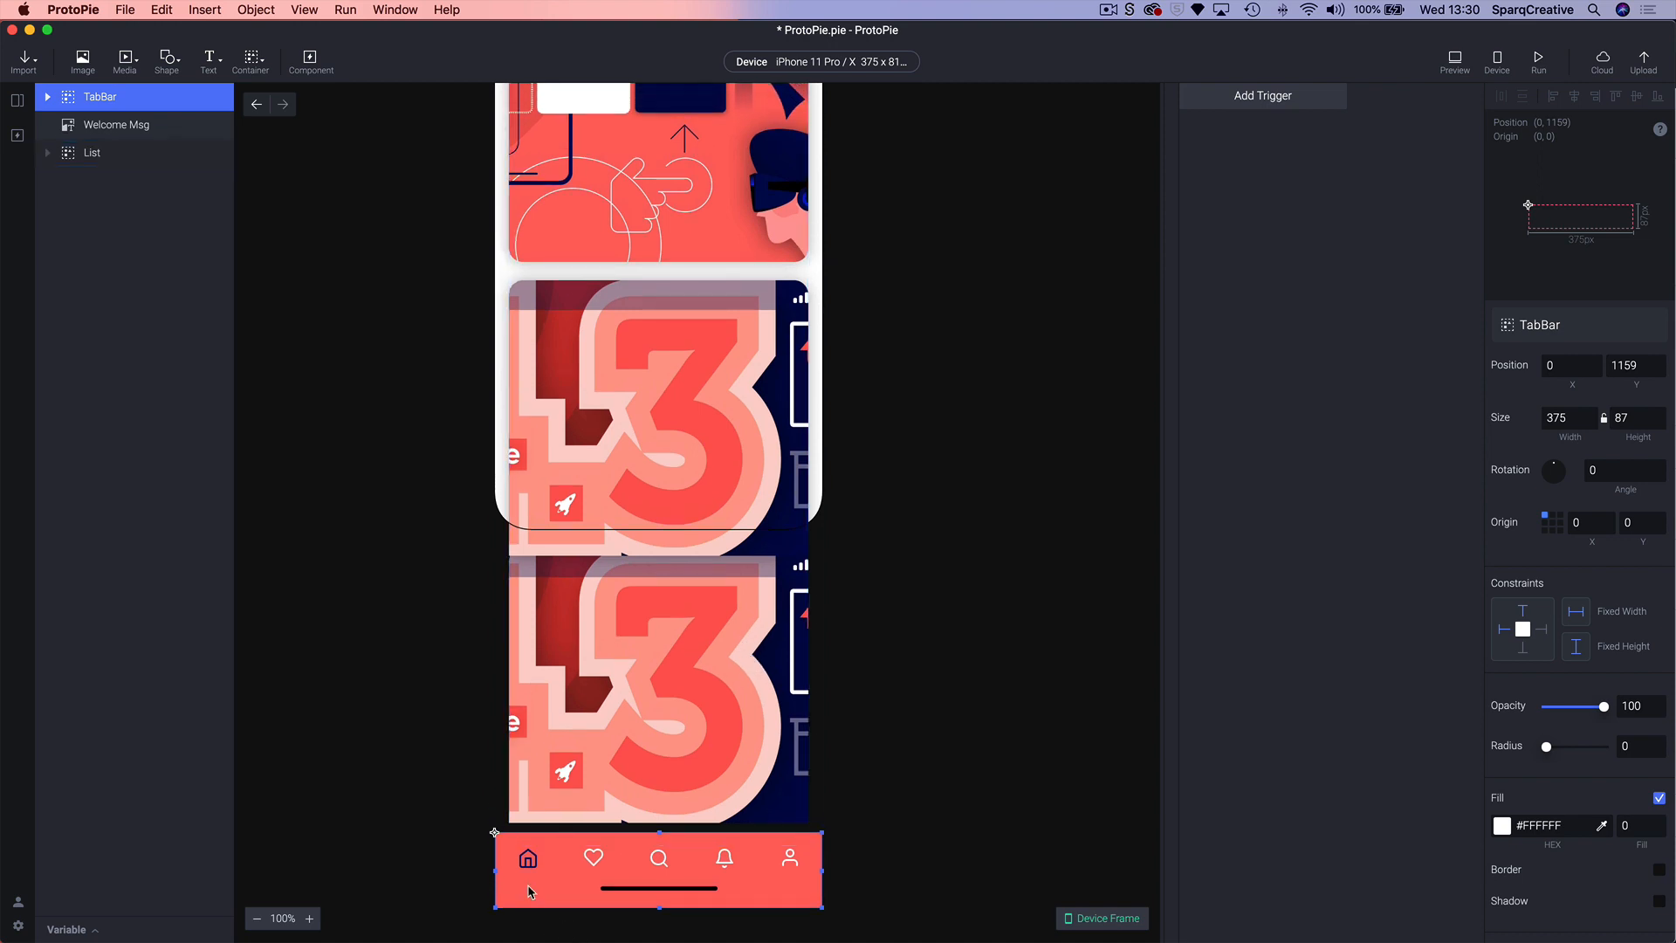
{"action": "left_click_drag", "start_coordinate": [530, 891], "coordinate": [526, 513]}
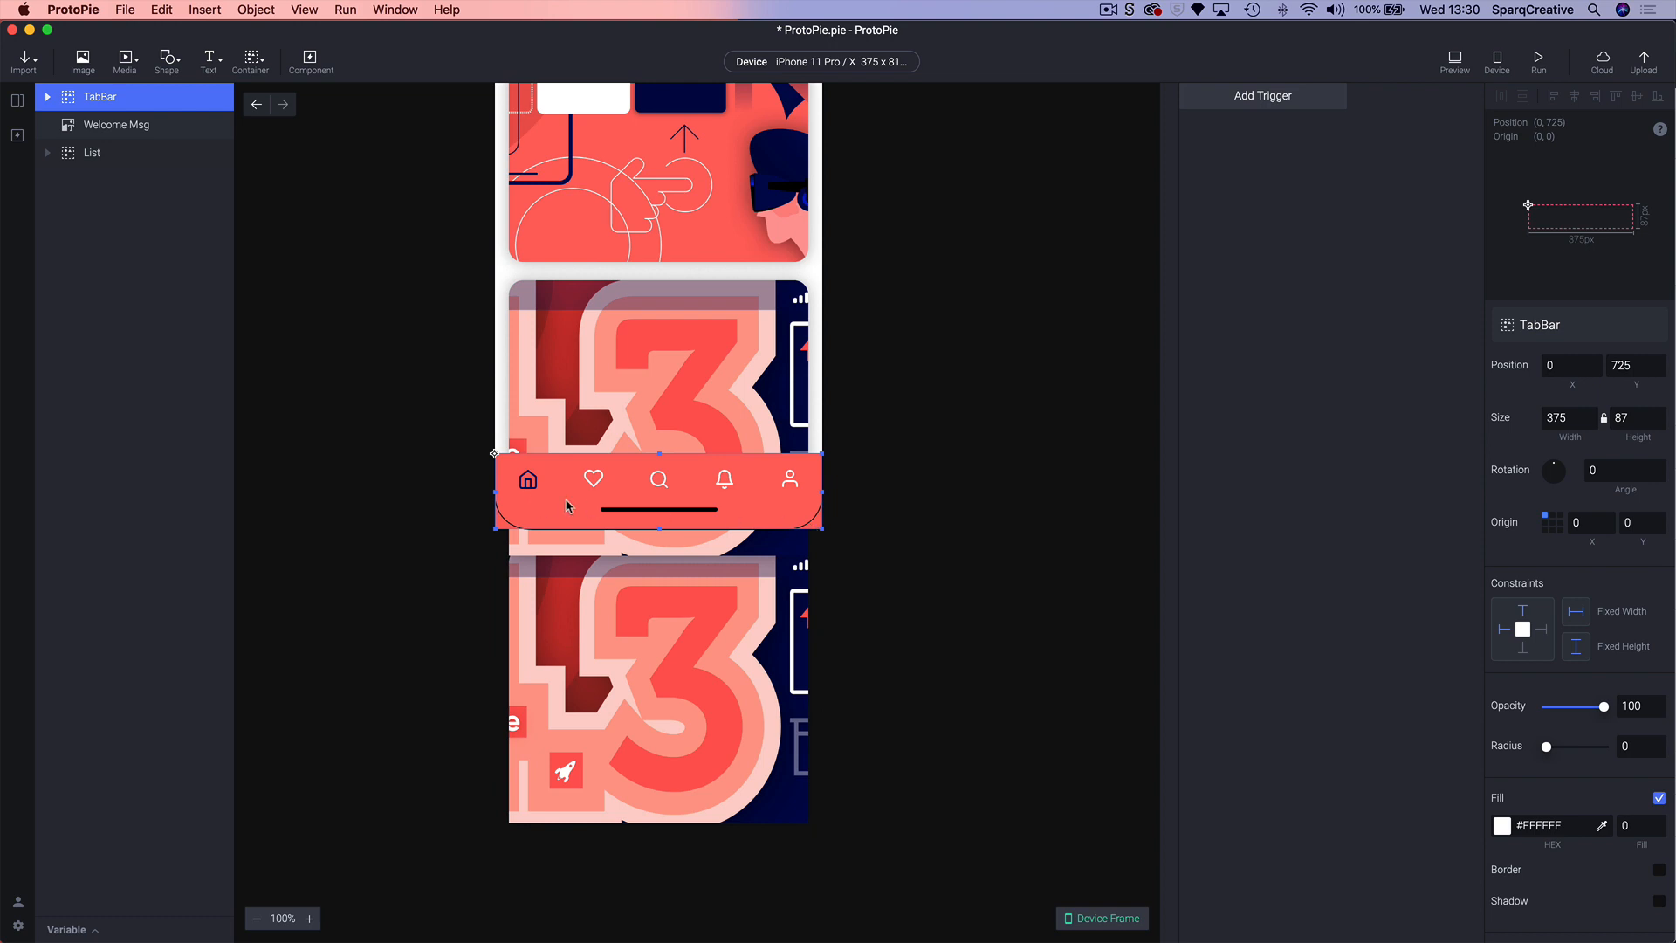
- Convert the Welcome Msg layer of the Home scene into an editable text layer
{"action": "scroll", "coordinate": [655, 510], "scroll_direction": "up", "scroll_amount": 2}
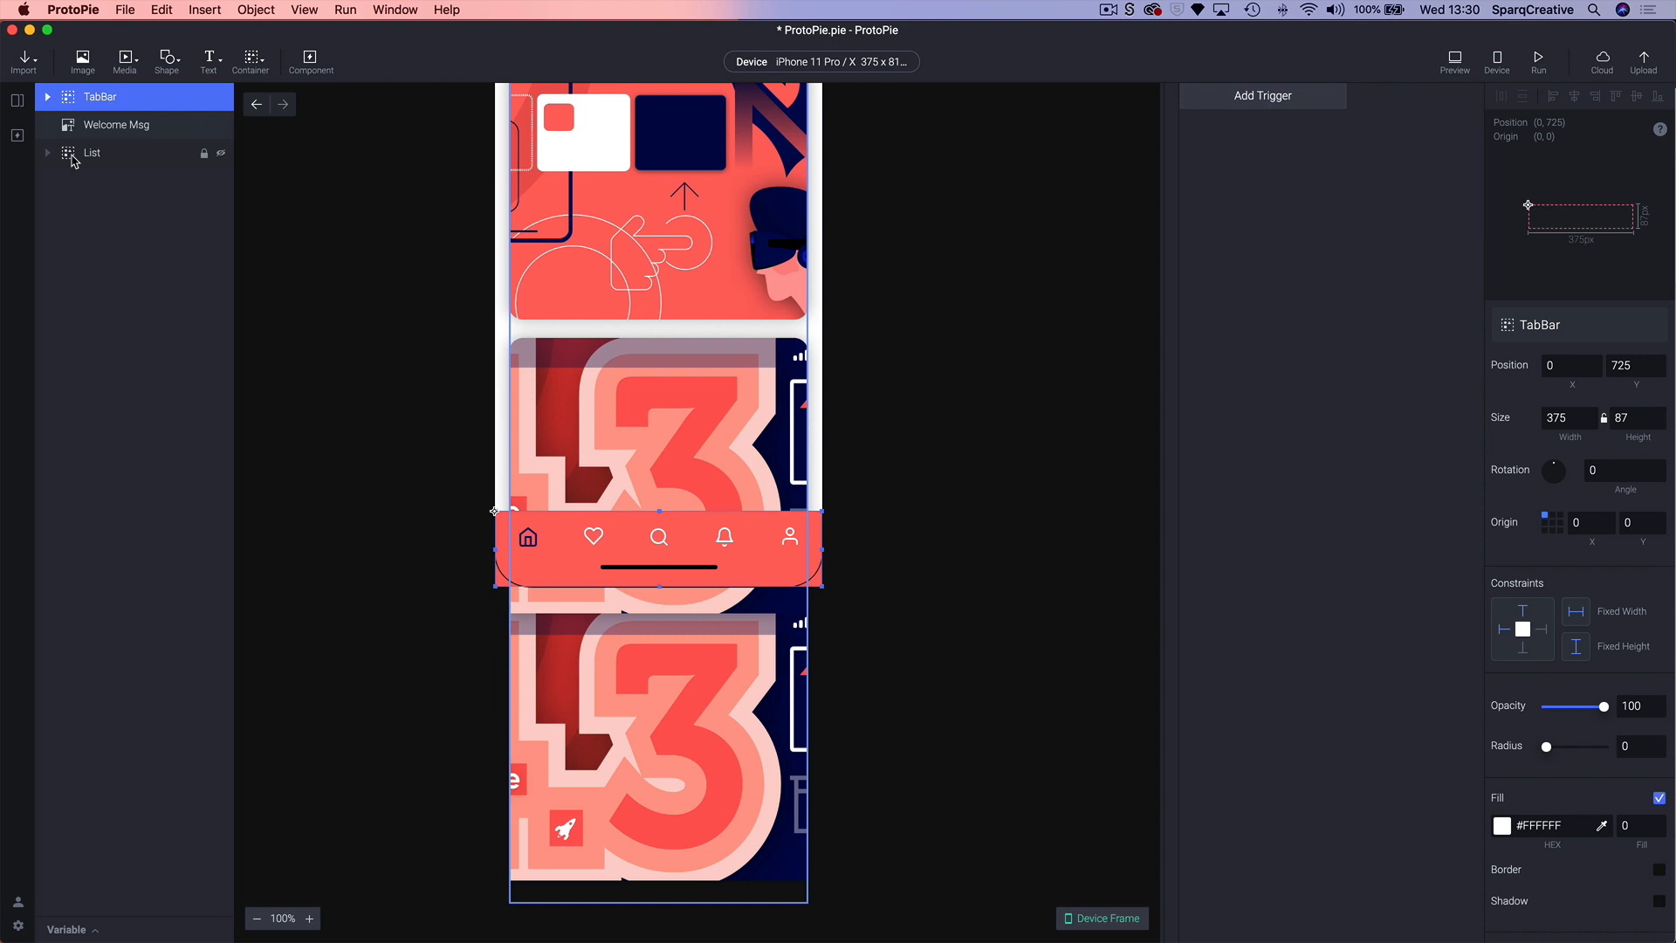
{"action": "scroll", "coordinate": [739, 356], "scroll_direction": "up", "scroll_amount": 5}
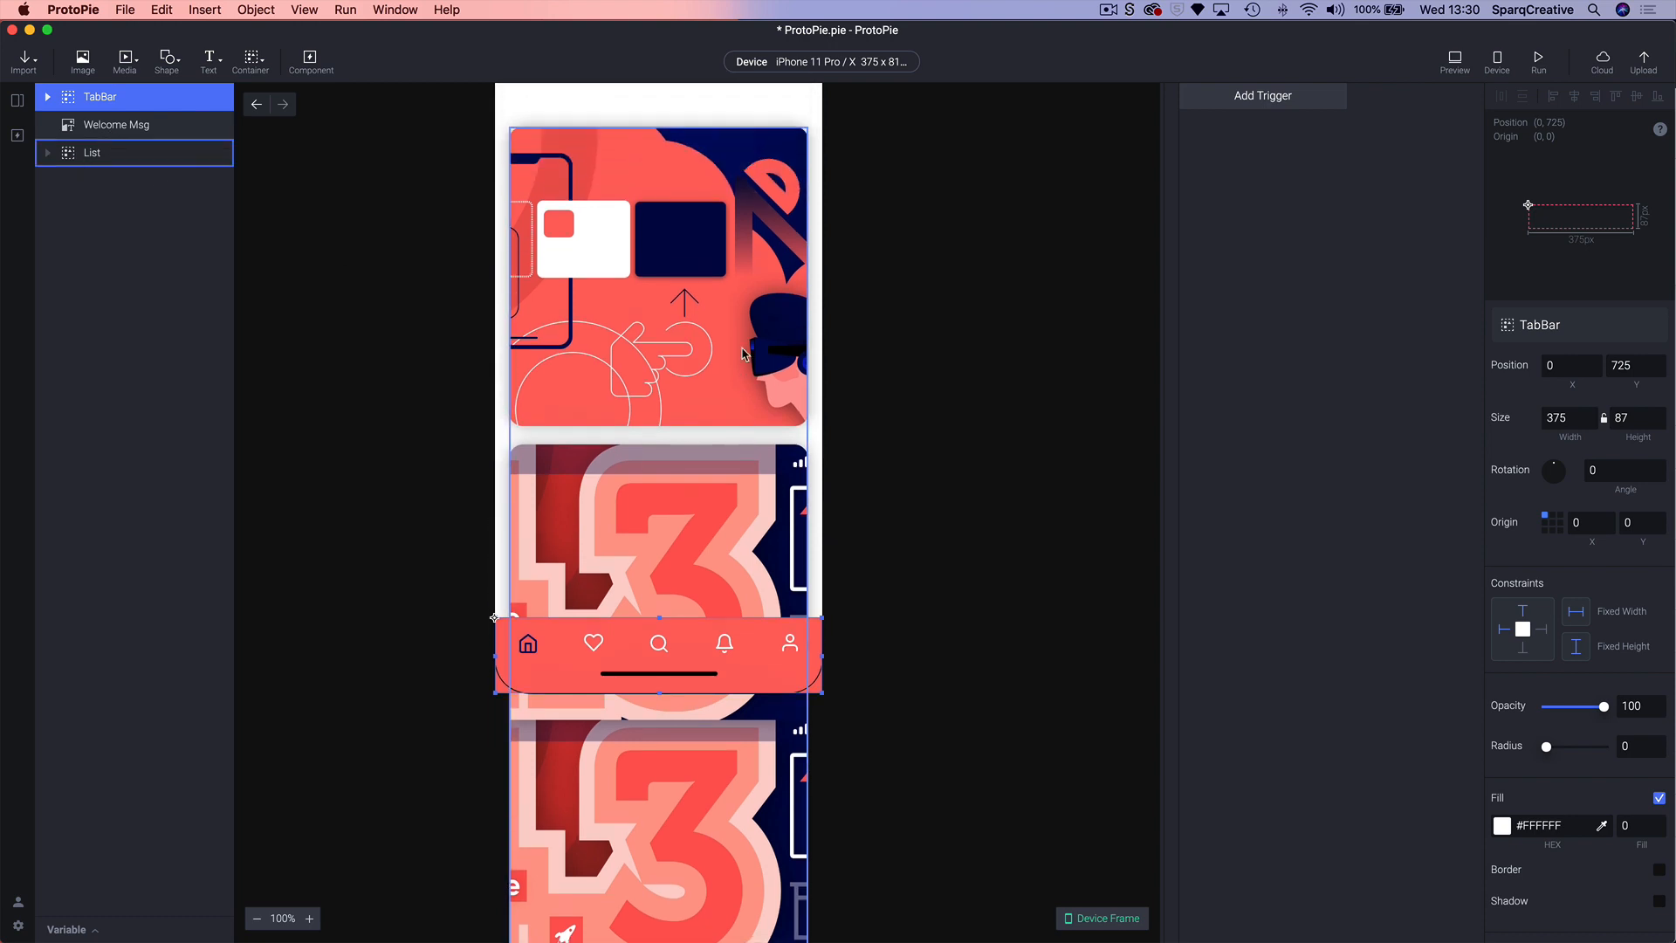
{"action": "scroll", "coordinate": [738, 356], "scroll_direction": "up", "scroll_amount": 1}
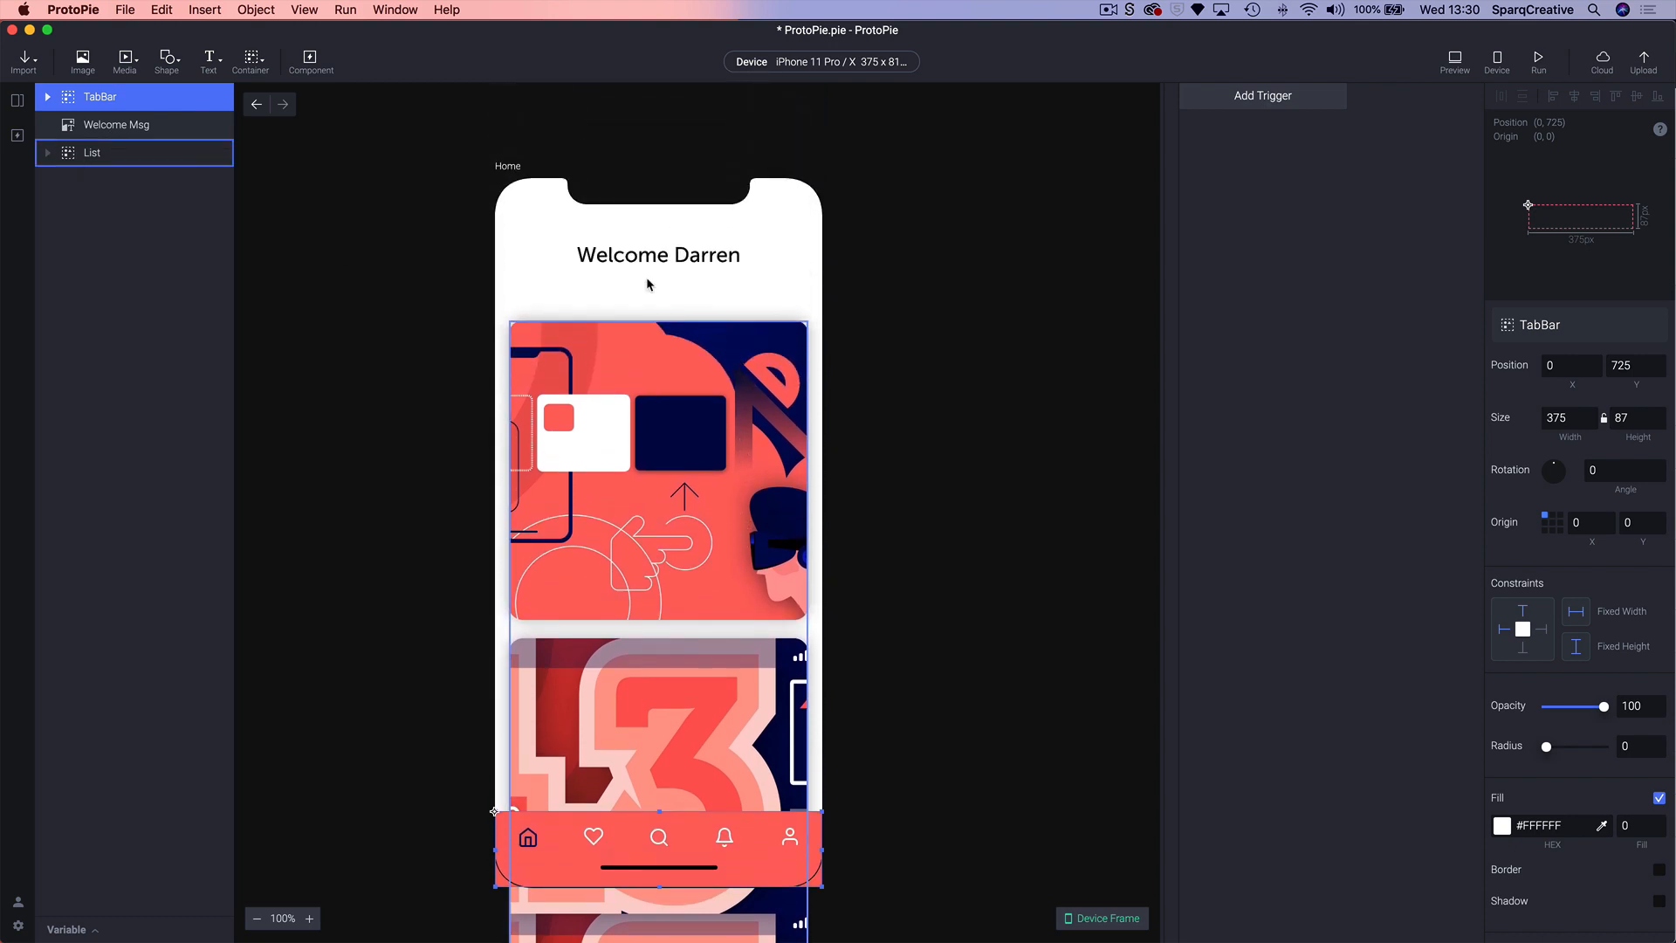
{"action": "left_click", "coordinate": [96, 133]}
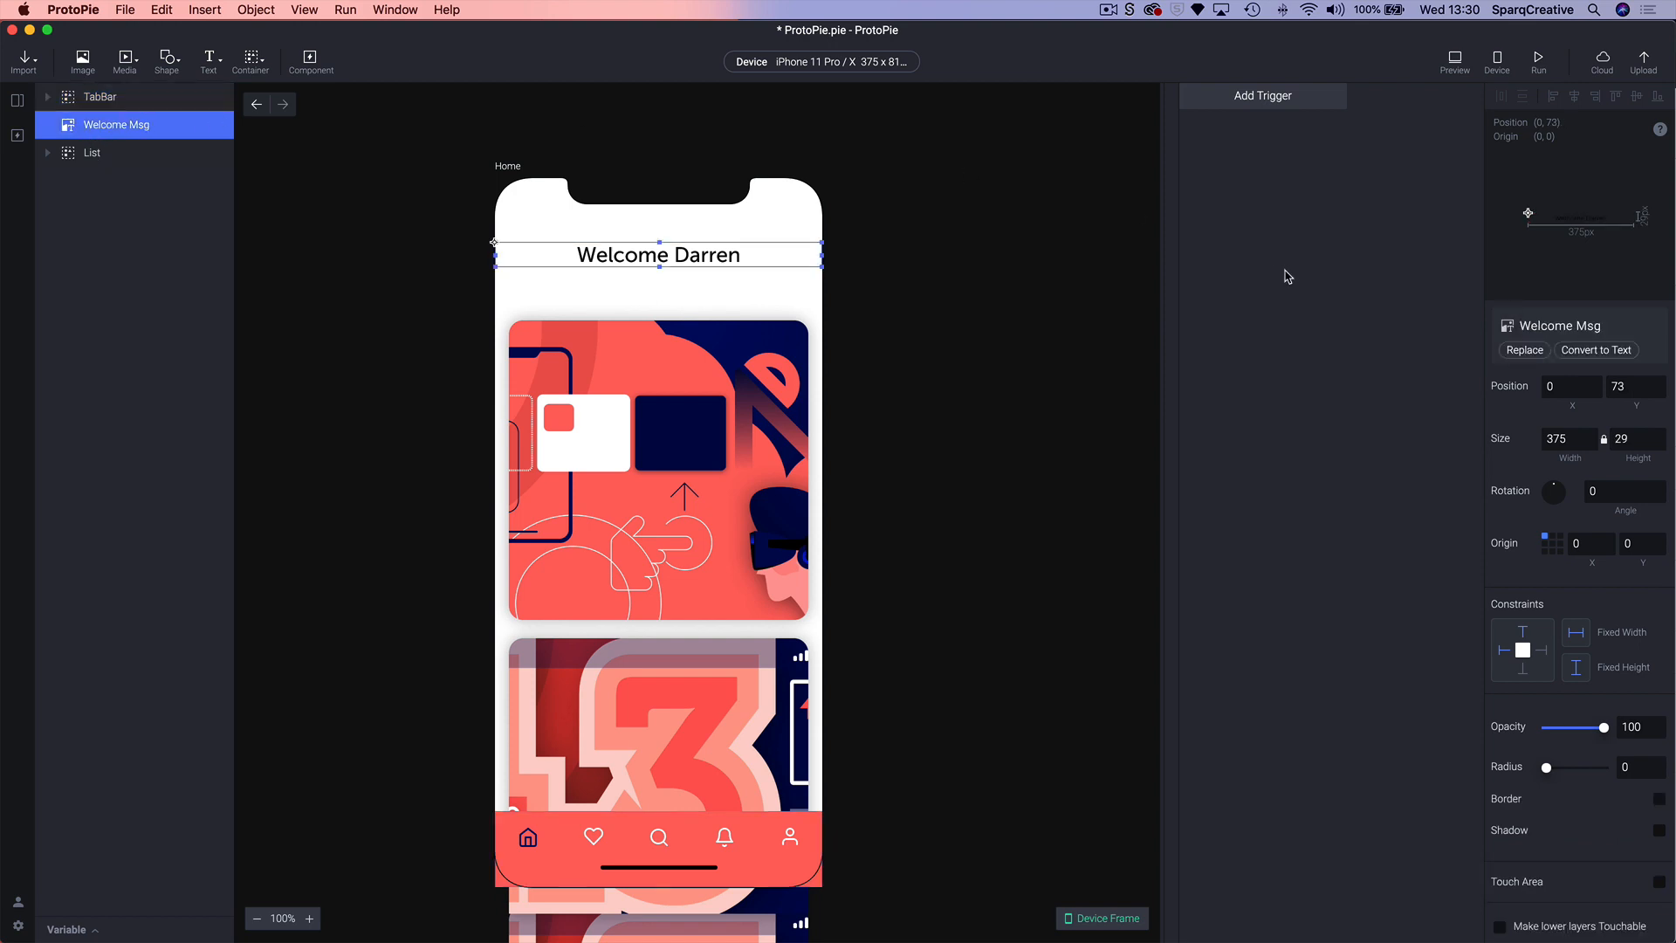
{"action": "left_click", "coordinate": [1604, 351]}
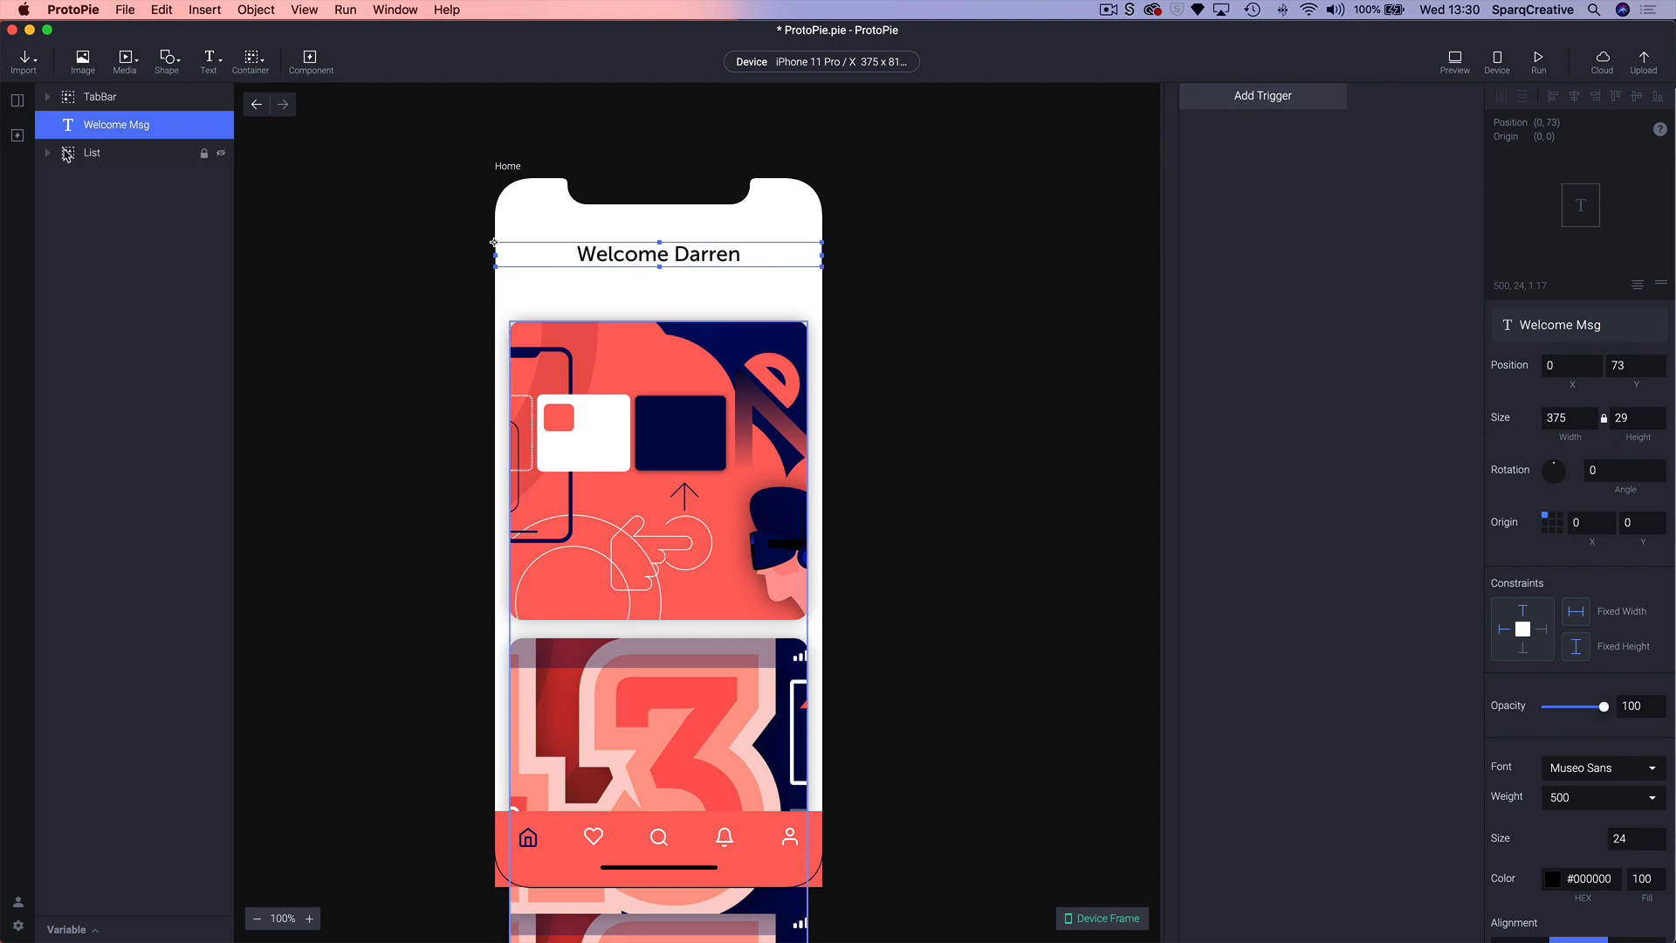
- Shorten the List container from its lower edge to a height of 562 so it ends at the top of the TabBar
{"action": "left_click", "coordinate": [67, 155]}
{"action": "scroll", "coordinate": [683, 468], "scroll_direction": "down", "scroll_amount": 3}
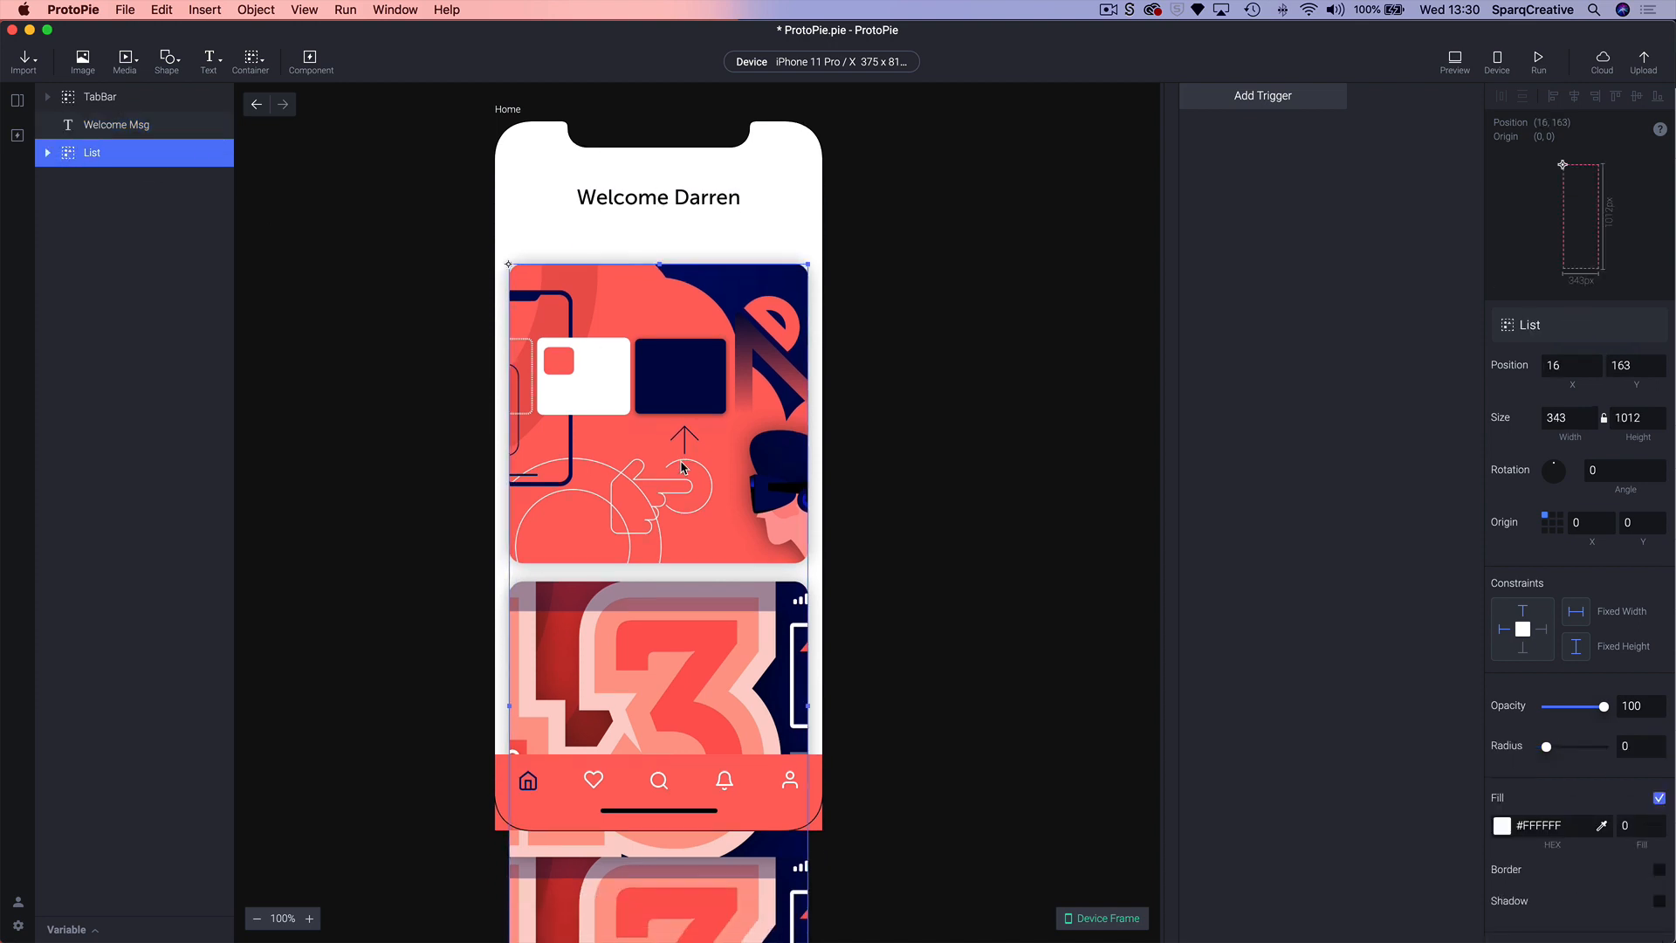
{"action": "scroll", "coordinate": [682, 468], "scroll_direction": "down", "scroll_amount": 15}
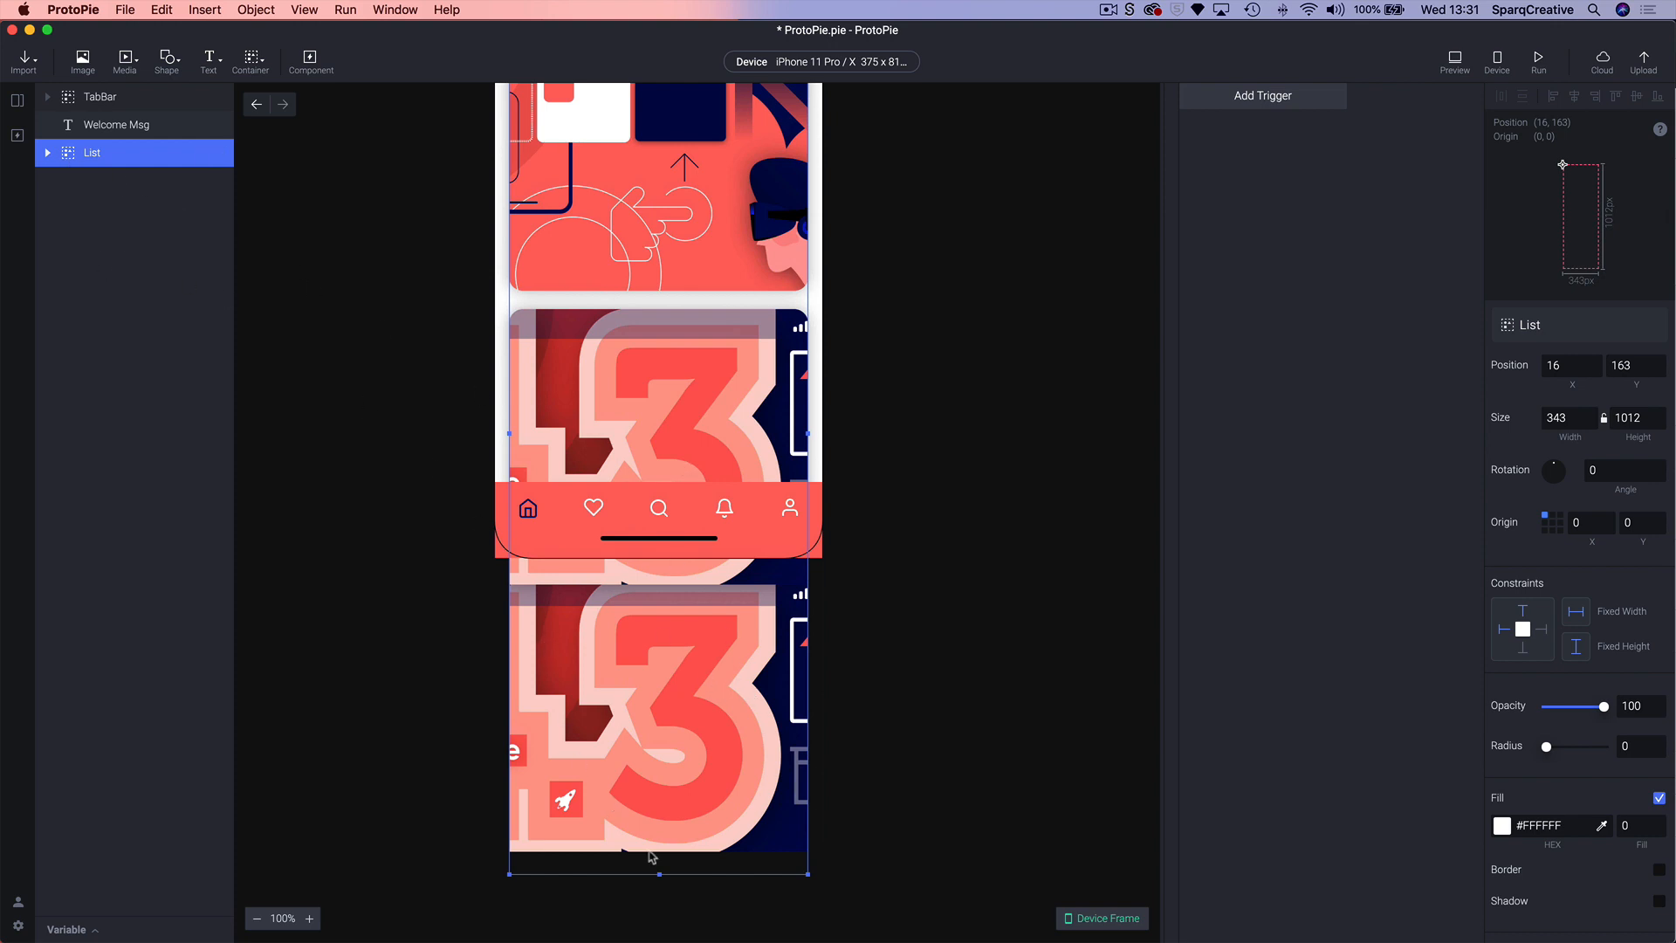
{"action": "left_click_drag", "start_coordinate": [655, 874], "coordinate": [653, 477]}
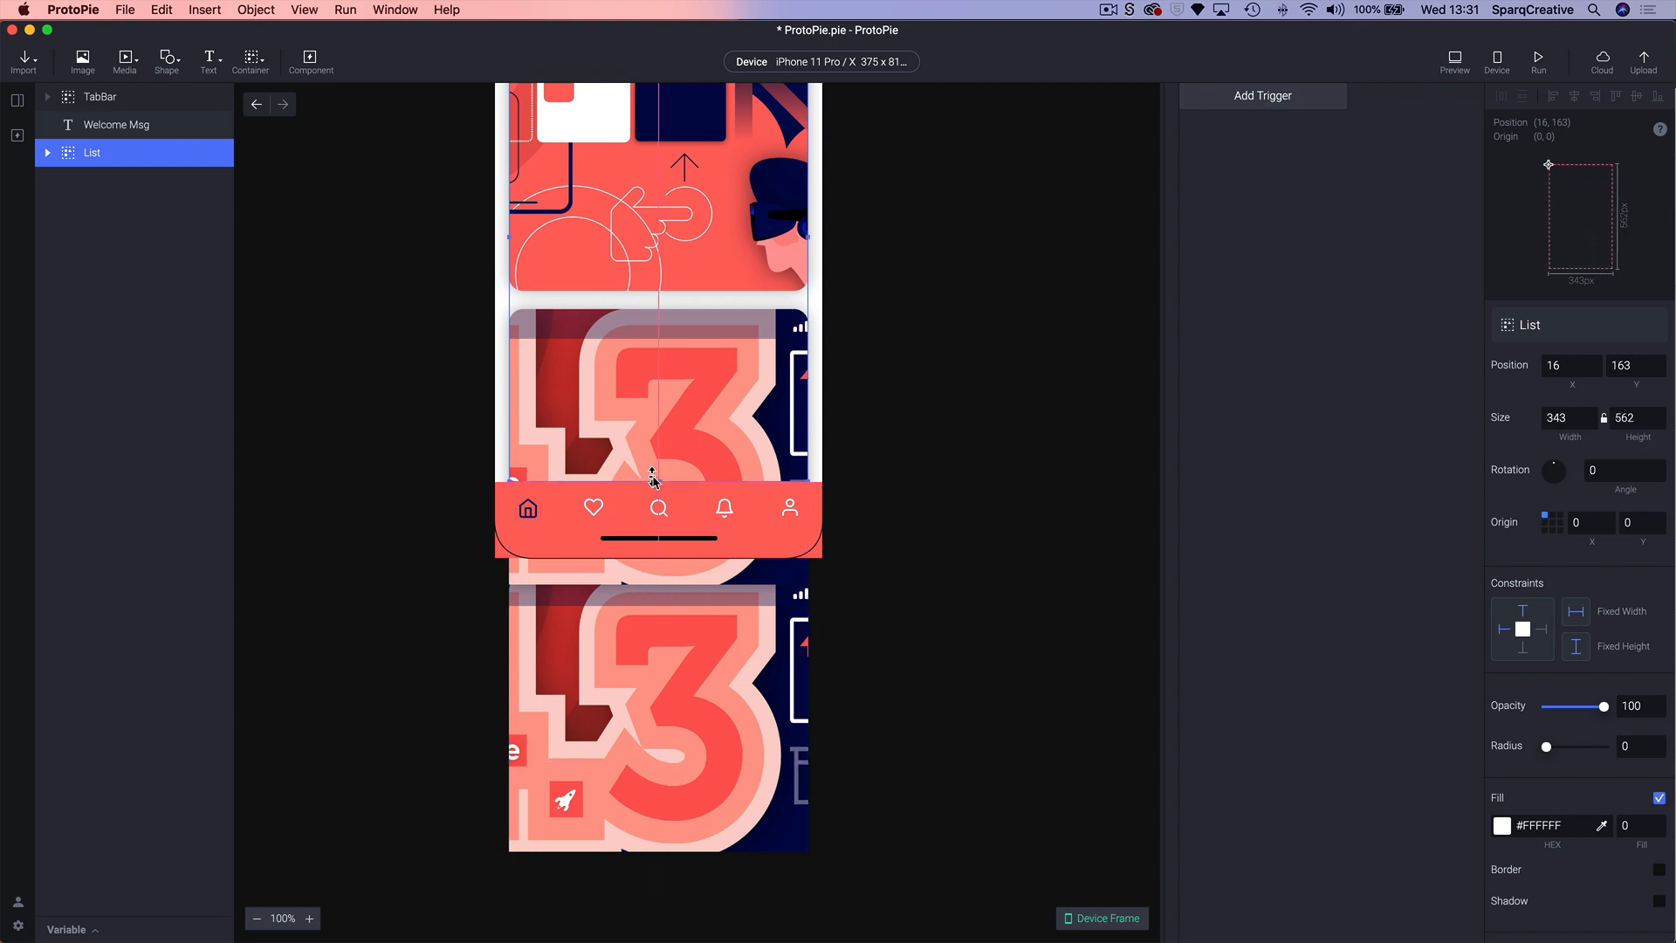
{"action": "scroll", "coordinate": [611, 493], "scroll_direction": "up", "scroll_amount": 5}
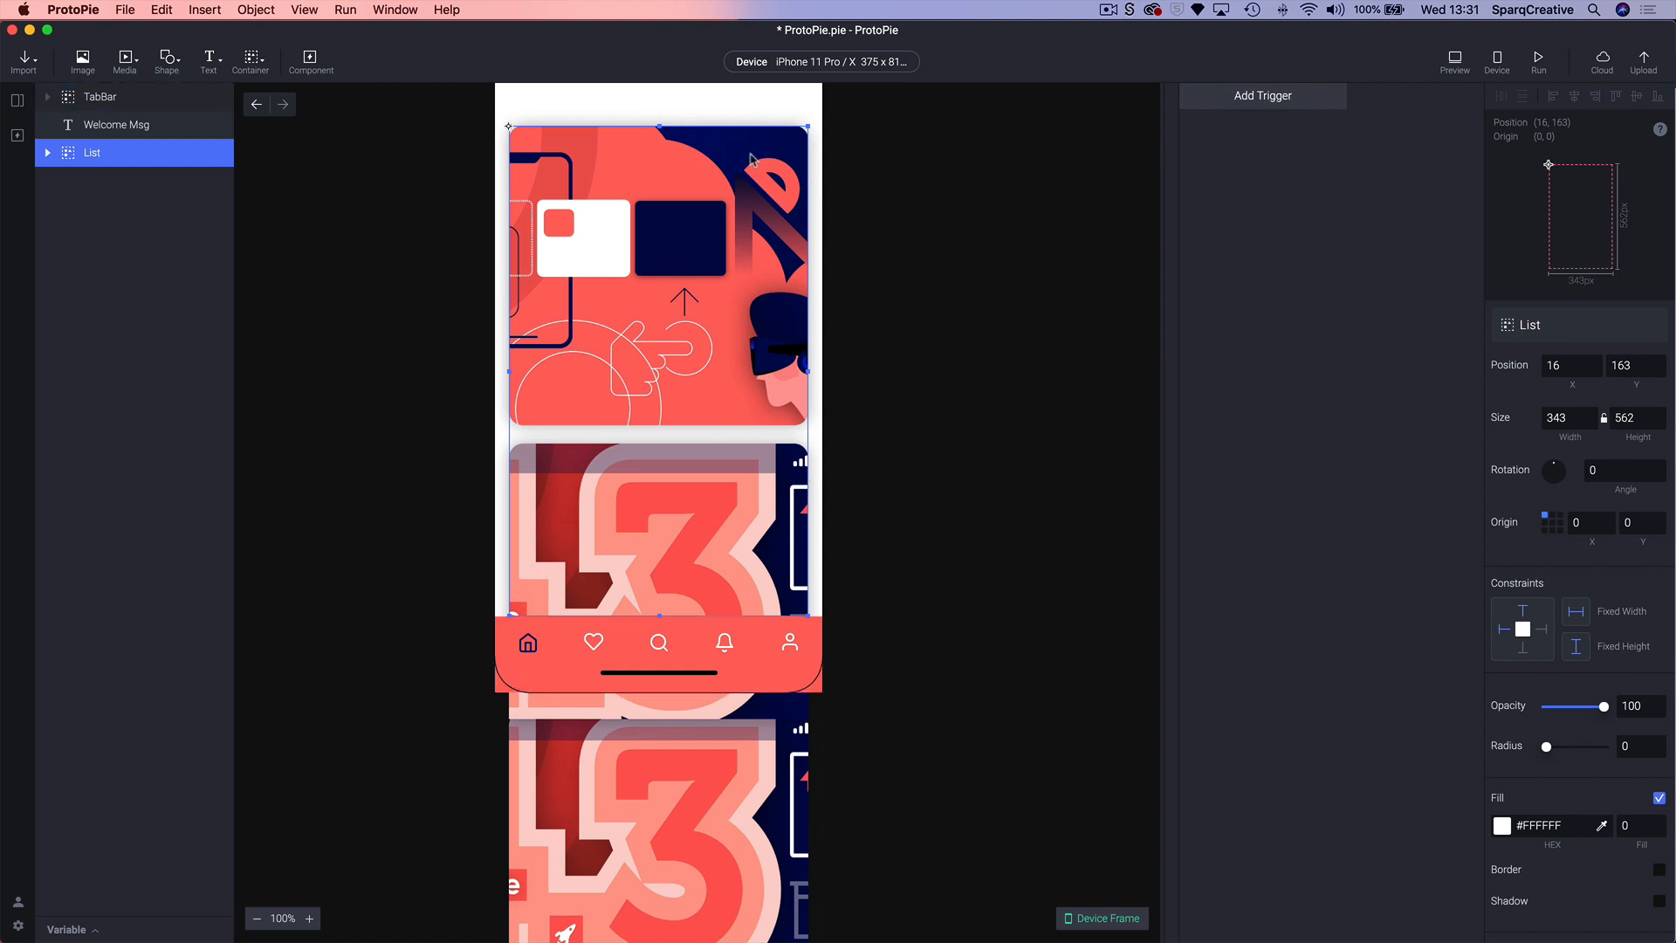
{"action": "scroll", "coordinate": [672, 629], "scroll_direction": "up", "scroll_amount": 3}
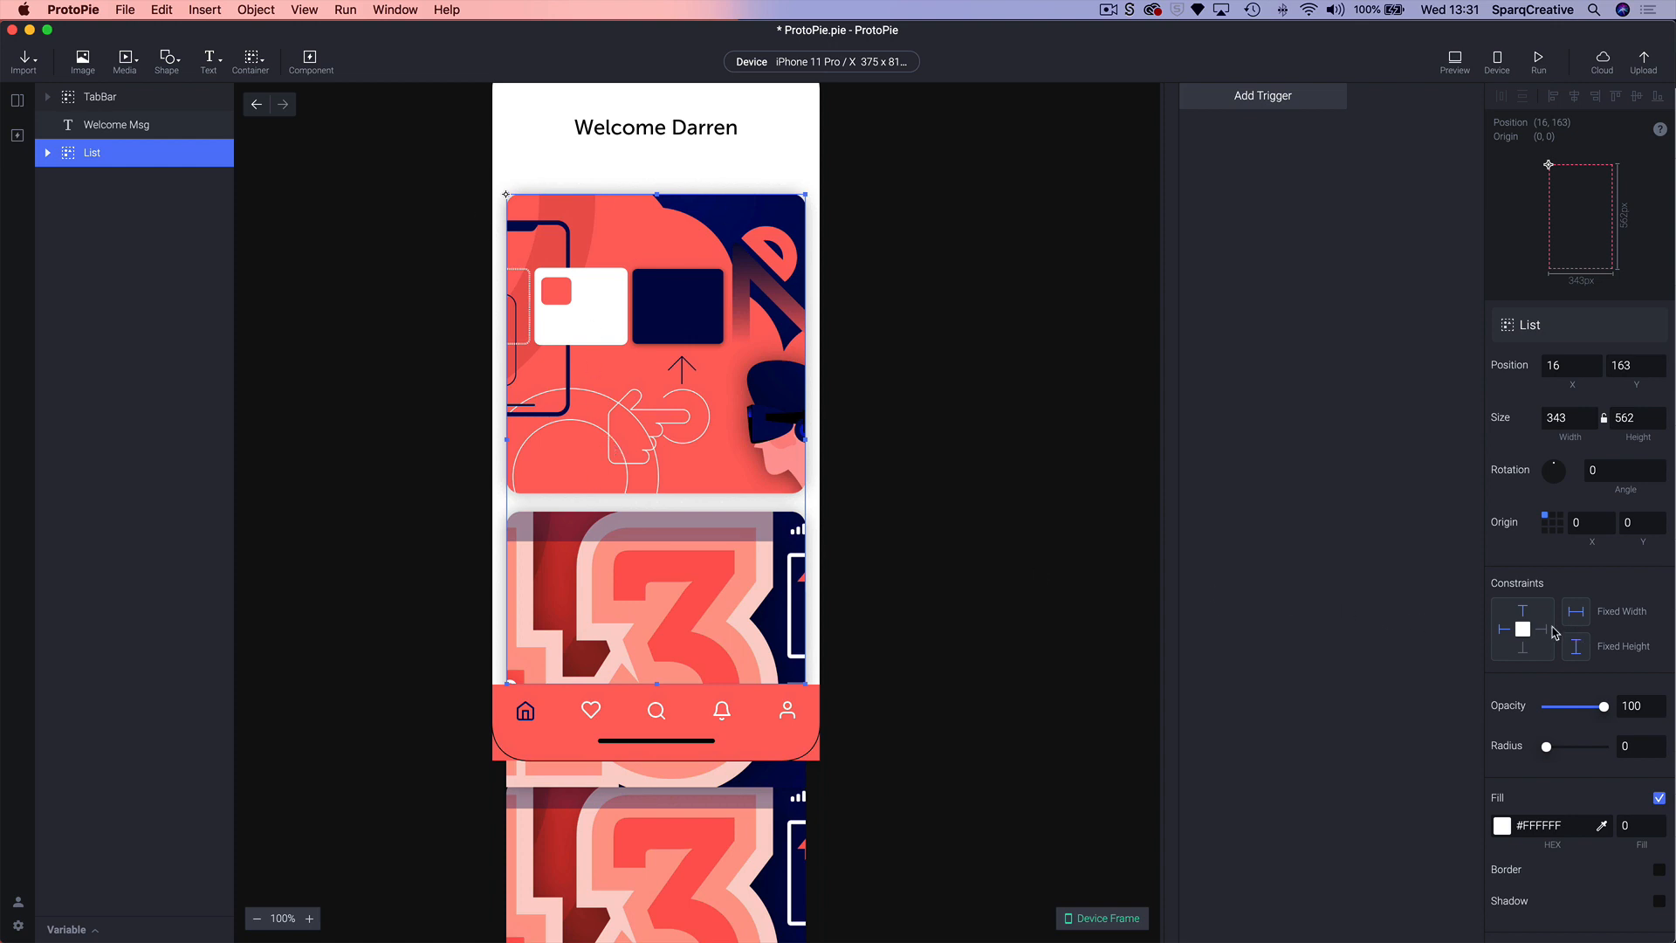
- Set the List container's scroll paging to Scroll, using the vertical direction and Bounce overscroll
{"action": "scroll", "coordinate": [1549, 632], "scroll_direction": "down", "scroll_amount": 2}
{"action": "scroll", "coordinate": [1549, 632], "scroll_direction": "down", "scroll_amount": 3}
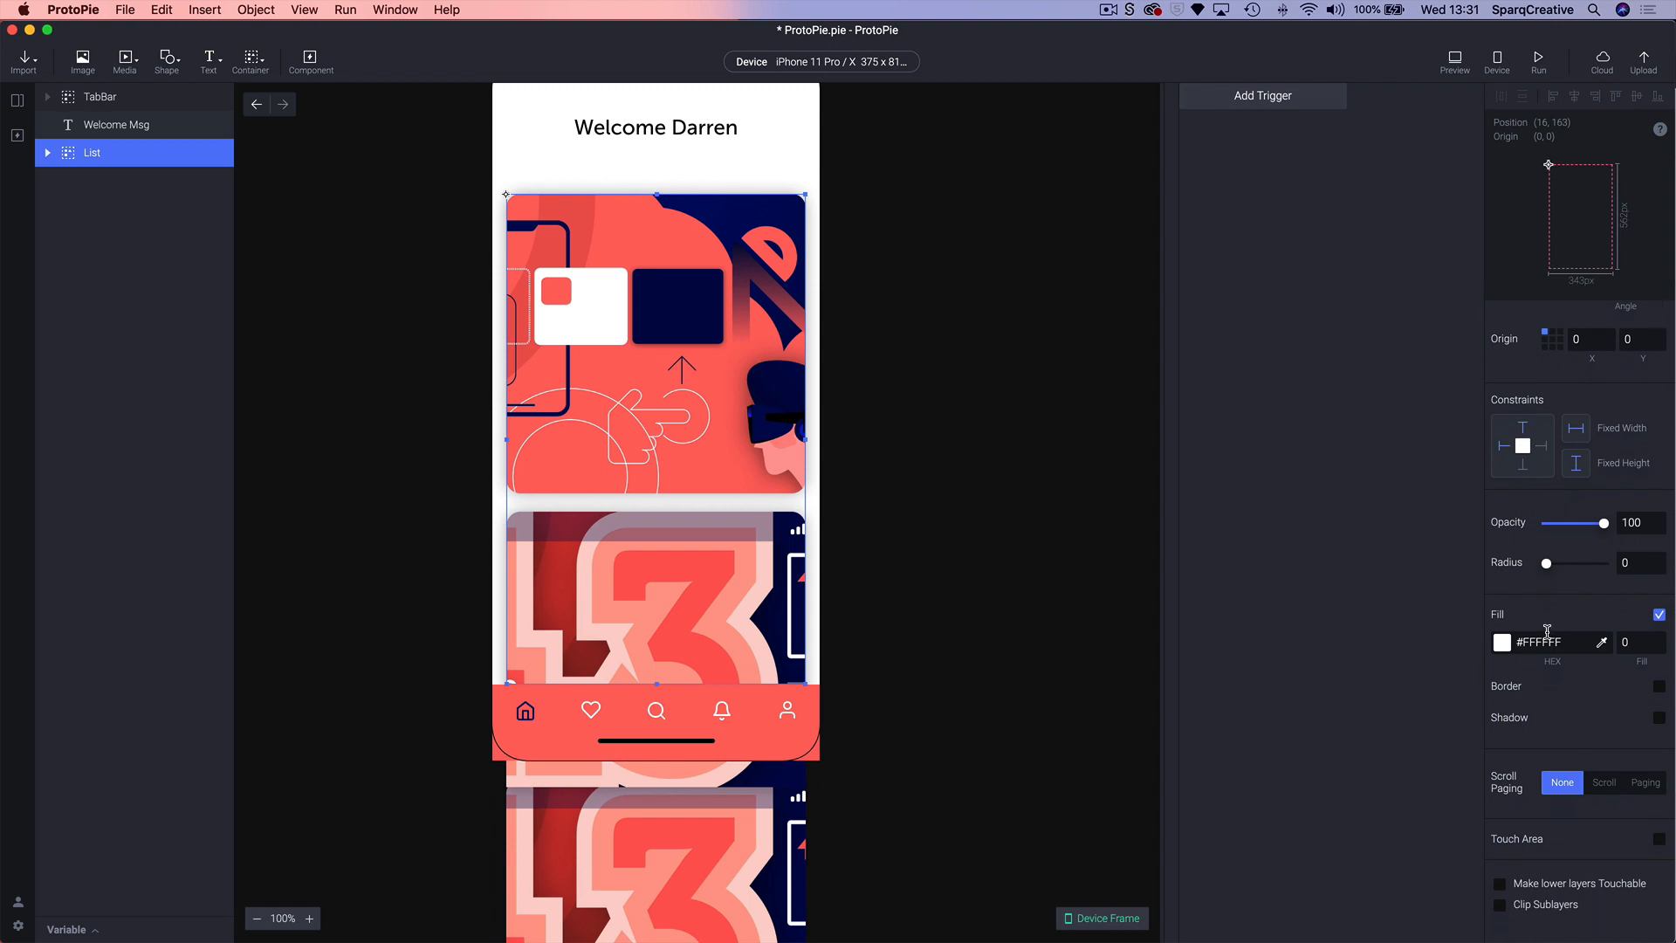
{"action": "left_click", "coordinate": [1604, 784]}
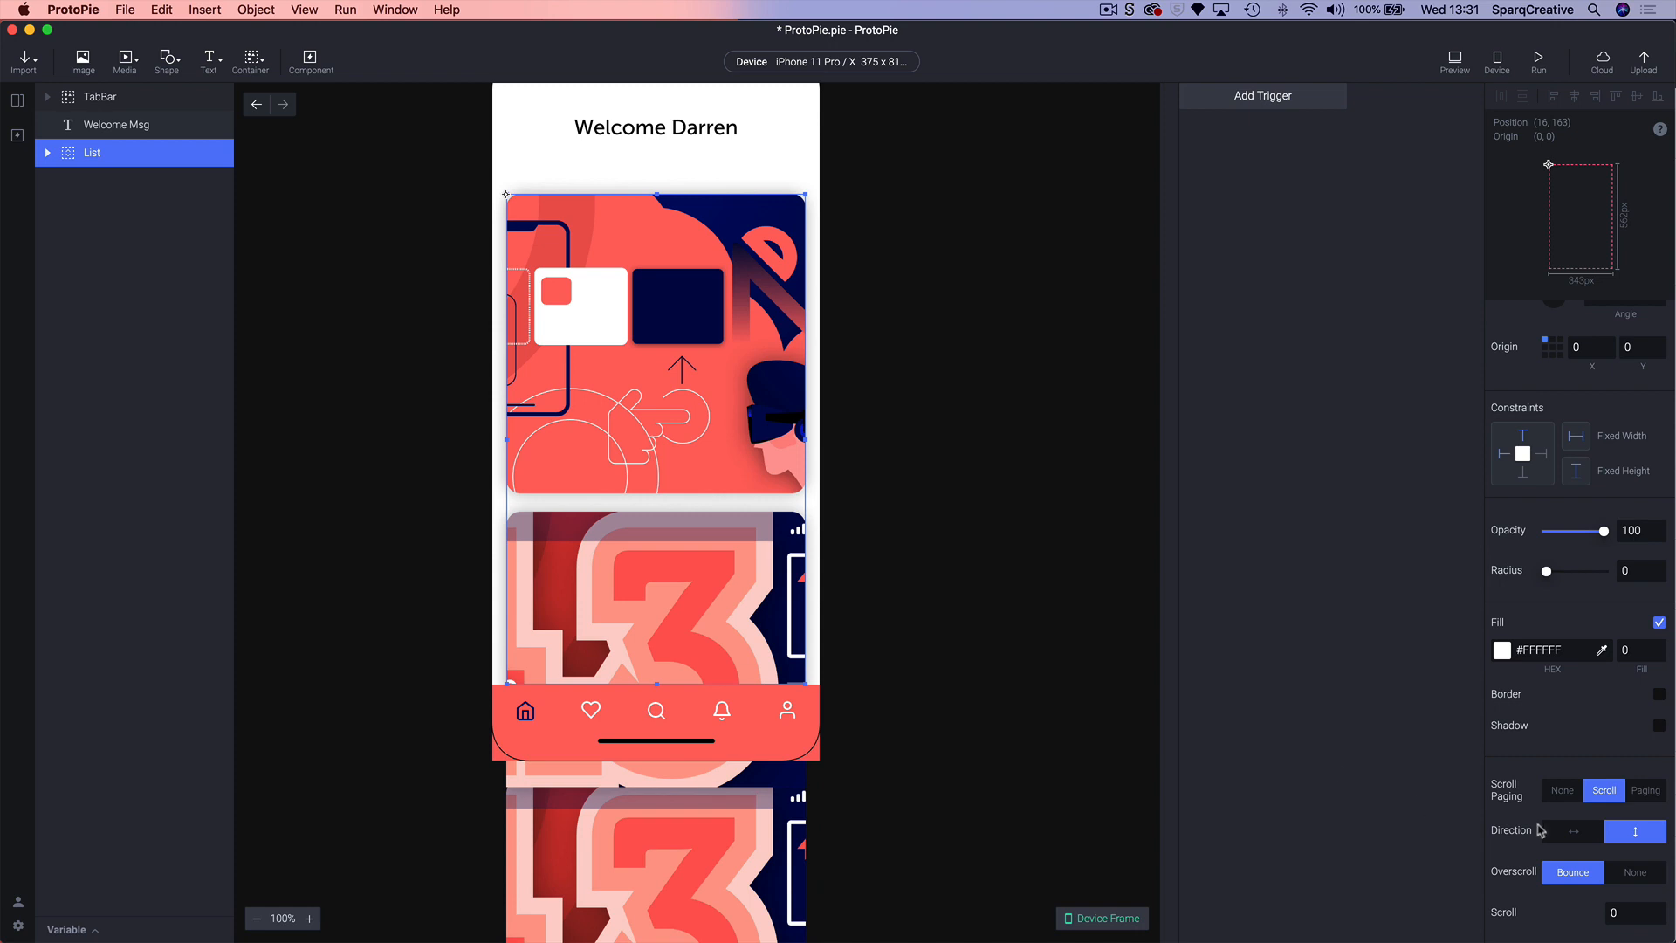
{"action": "scroll", "coordinate": [1562, 836], "scroll_direction": "down", "scroll_amount": 3}
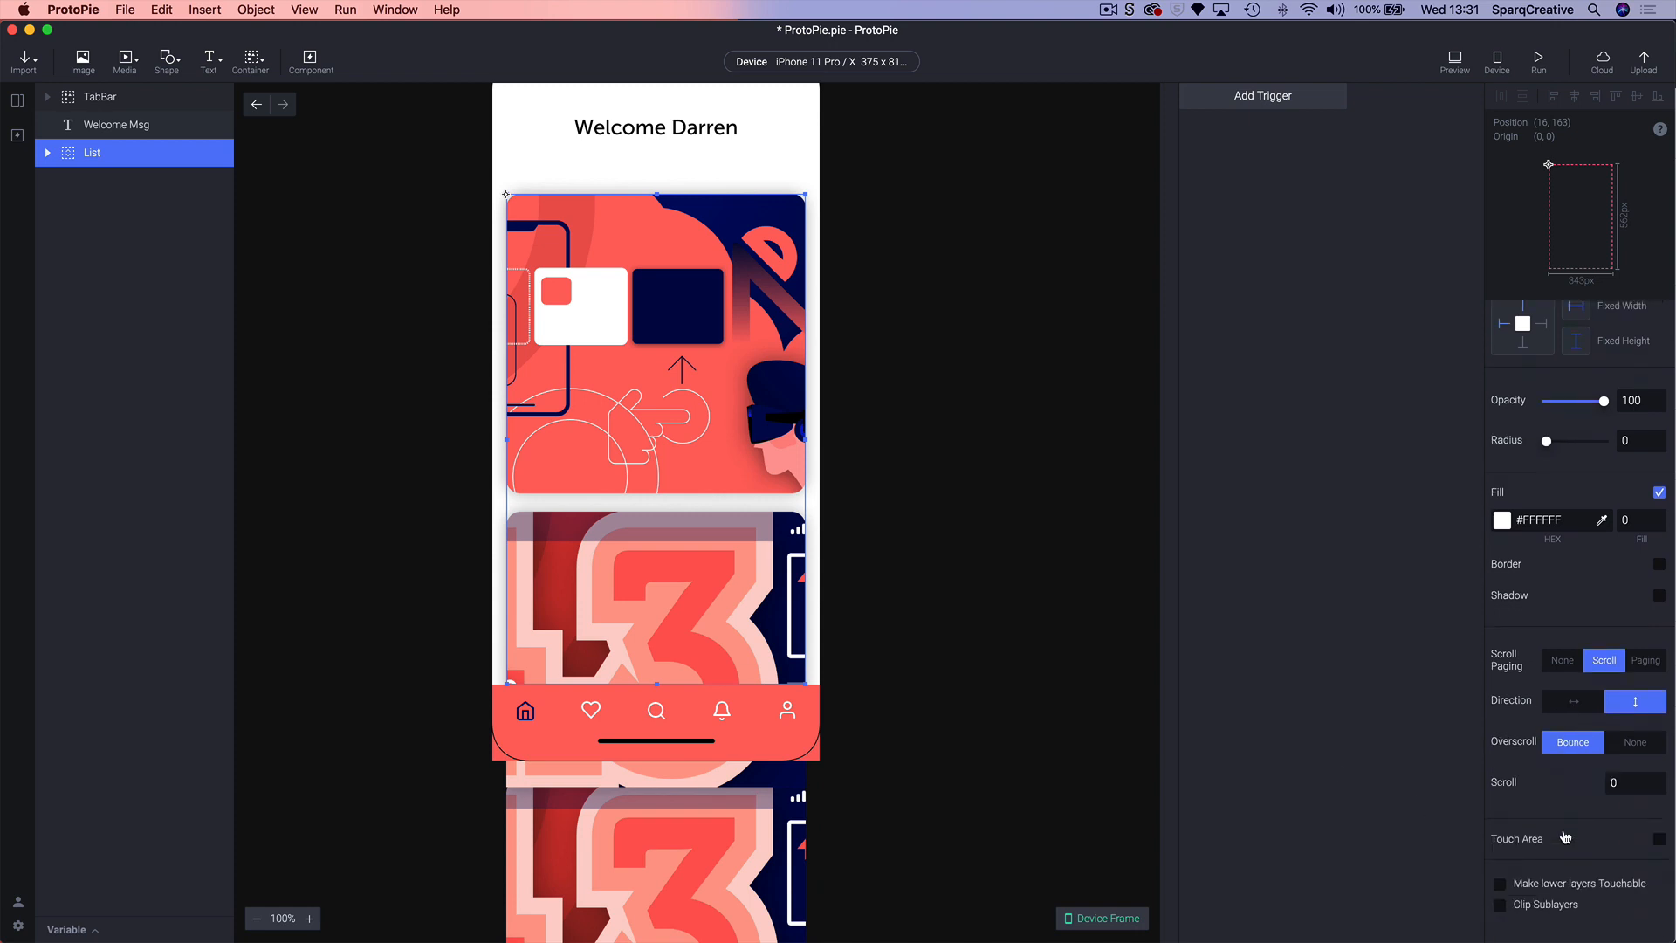
- Turn on Clip Sublayers for the List container, comparing the layout with and without clipping
{"action": "left_click", "coordinate": [1500, 906]}
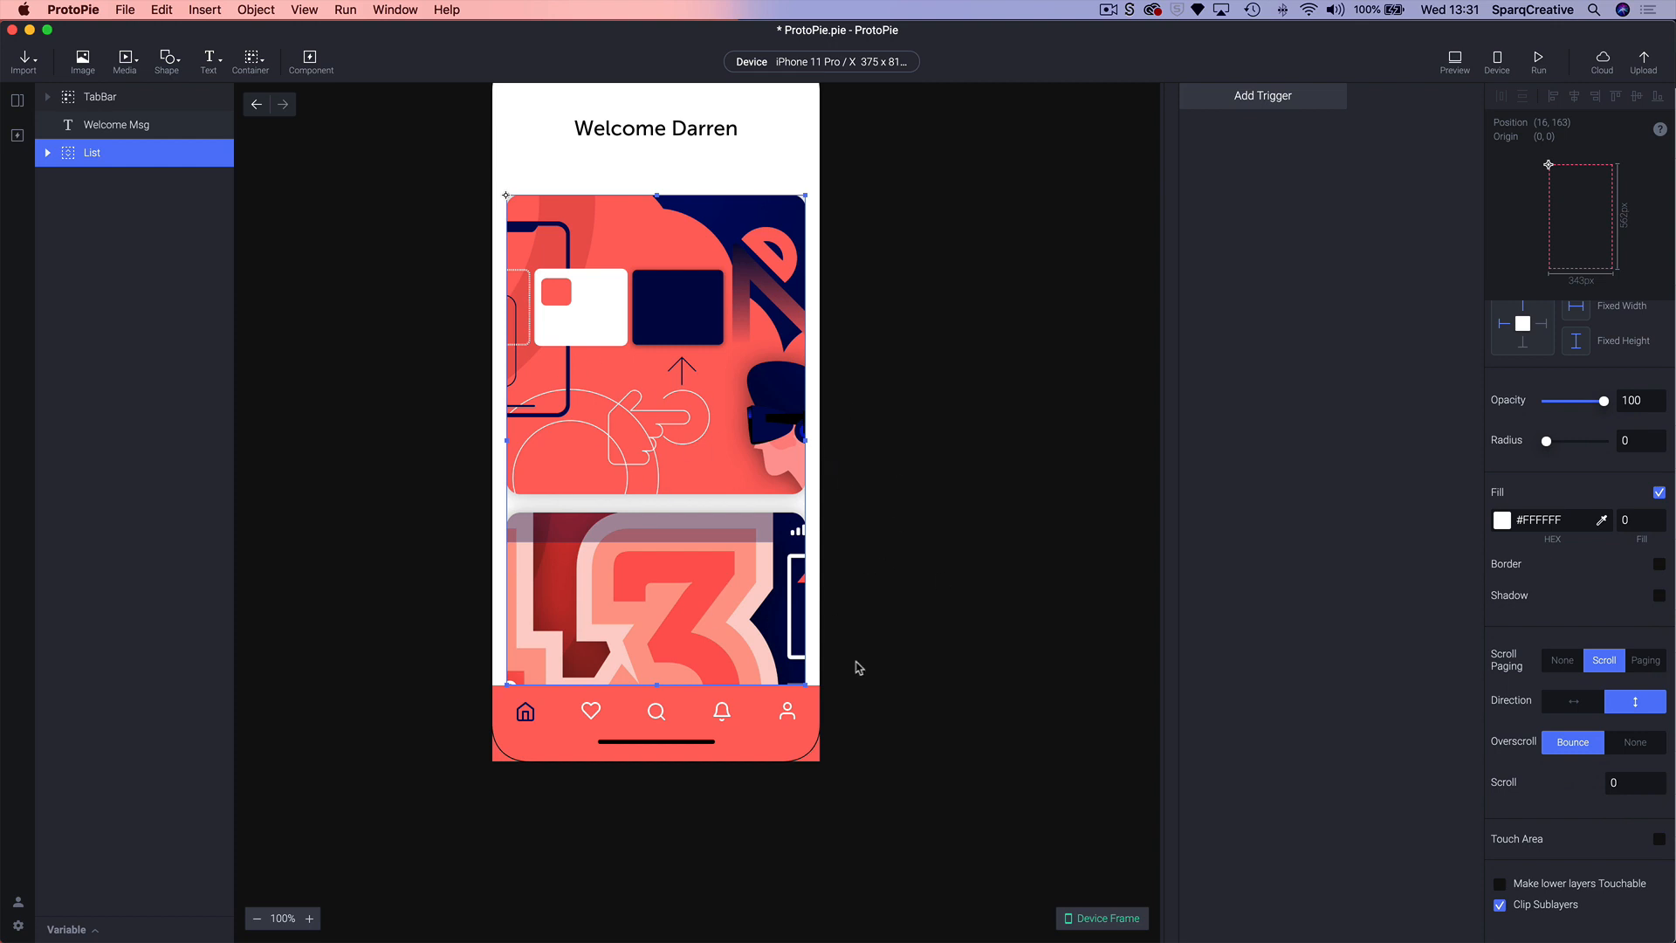
{"action": "scroll", "coordinate": [1109, 634], "scroll_direction": "up", "scroll_amount": 1}
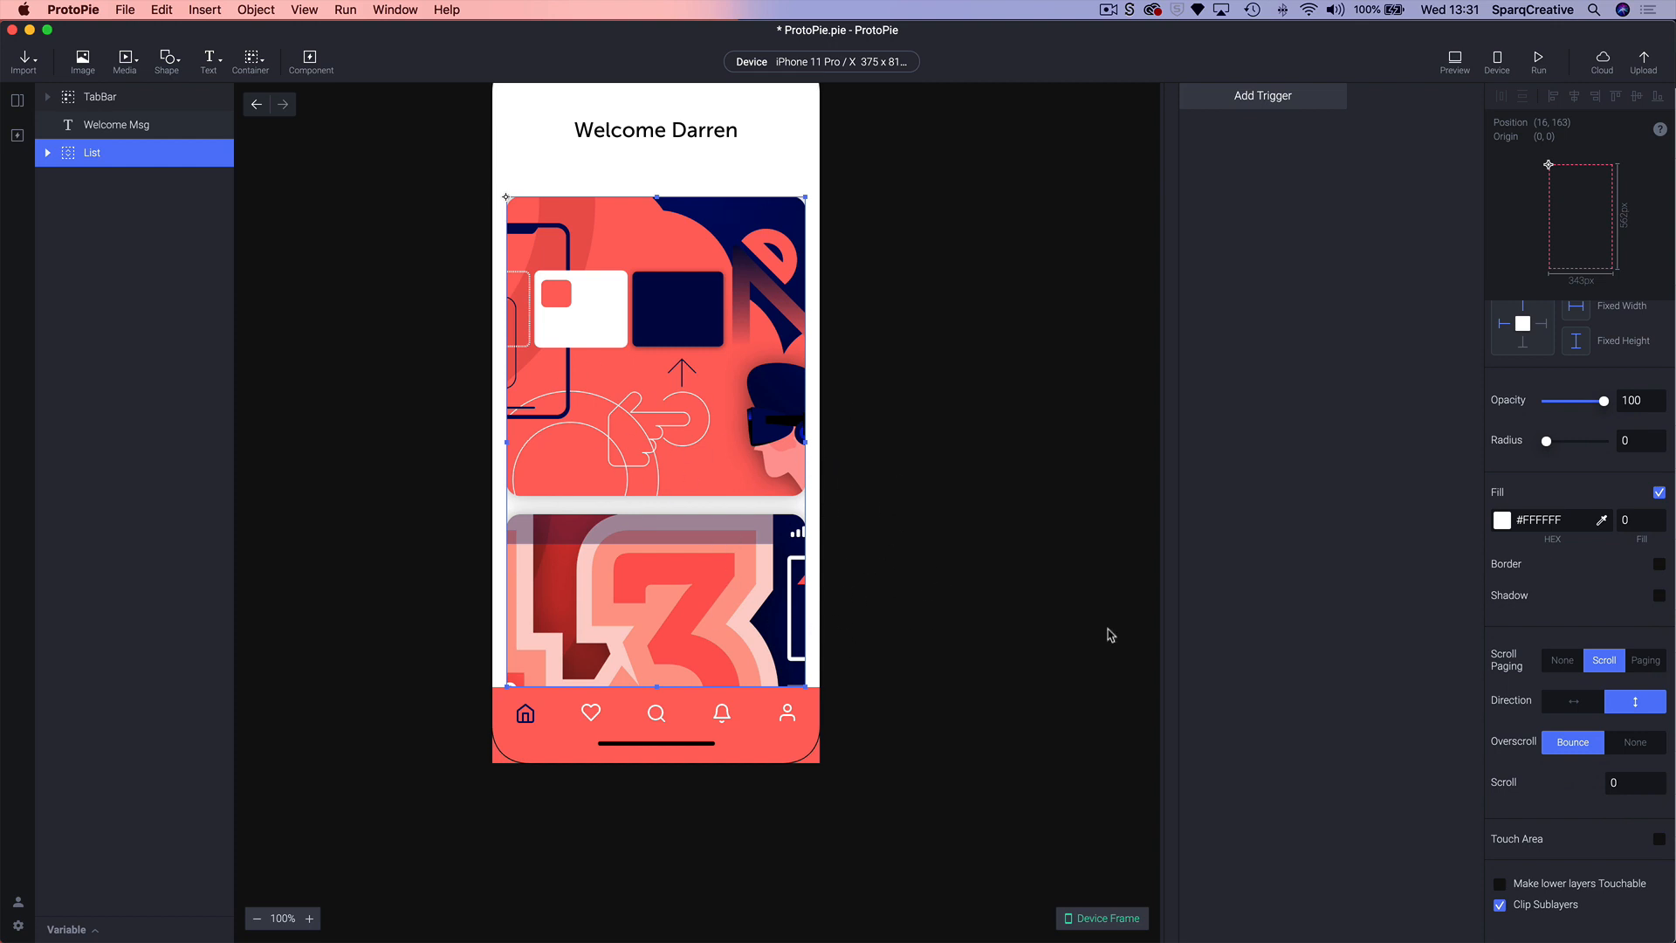
{"action": "left_click", "coordinate": [1500, 906]}
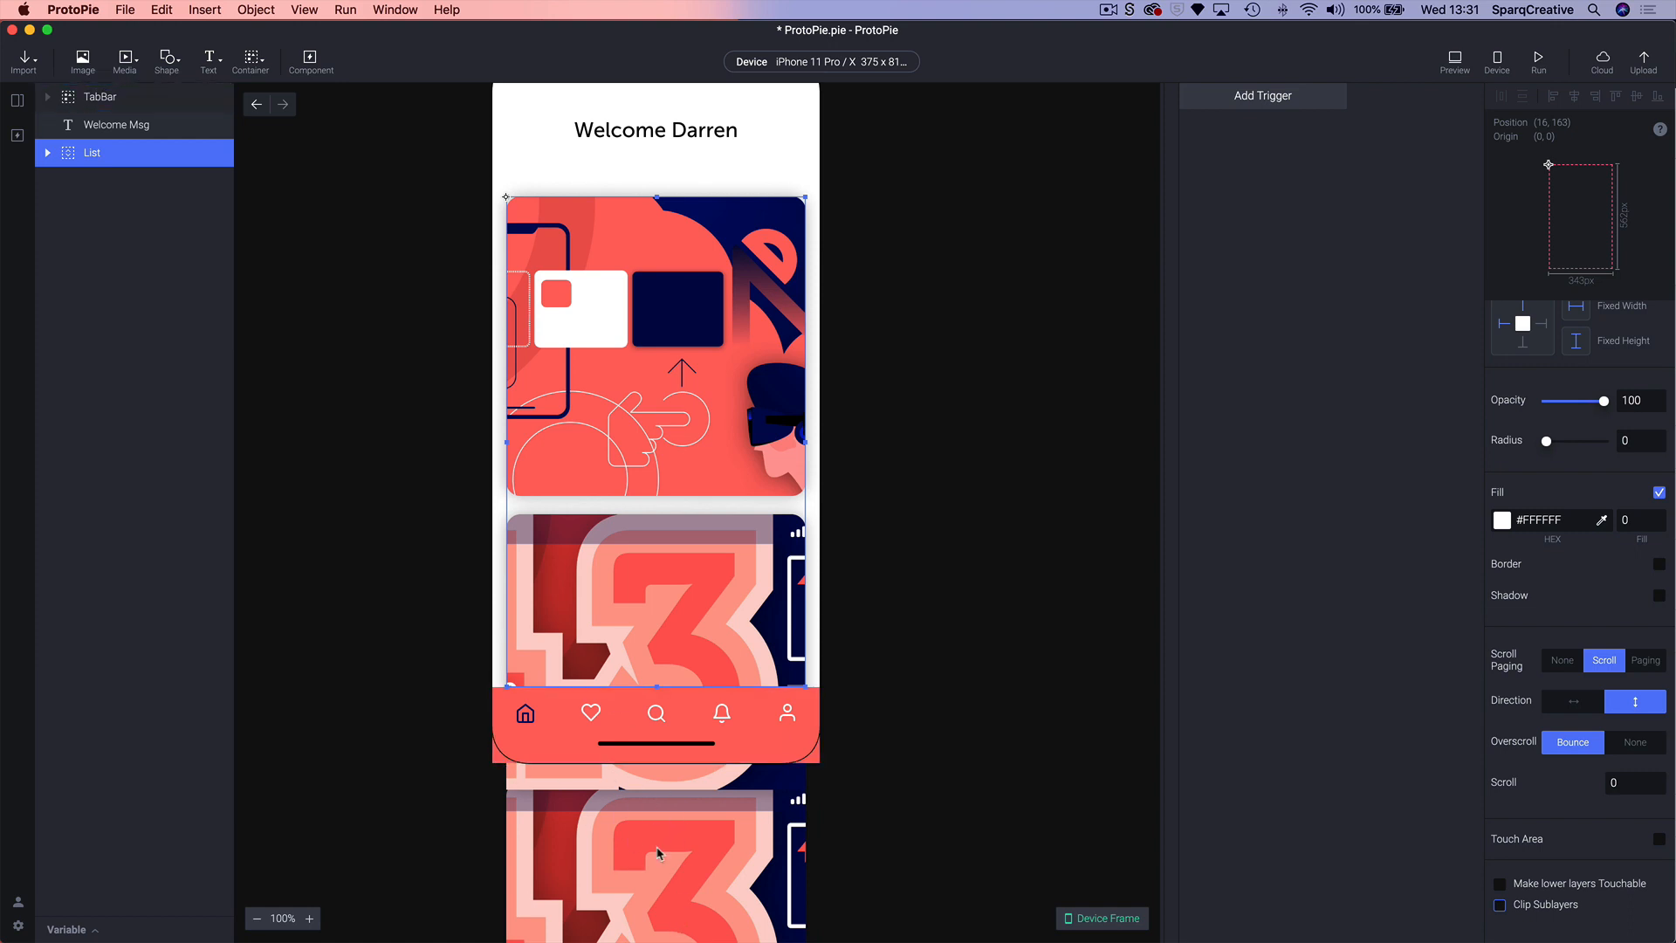
{"action": "left_click", "coordinate": [1501, 905]}
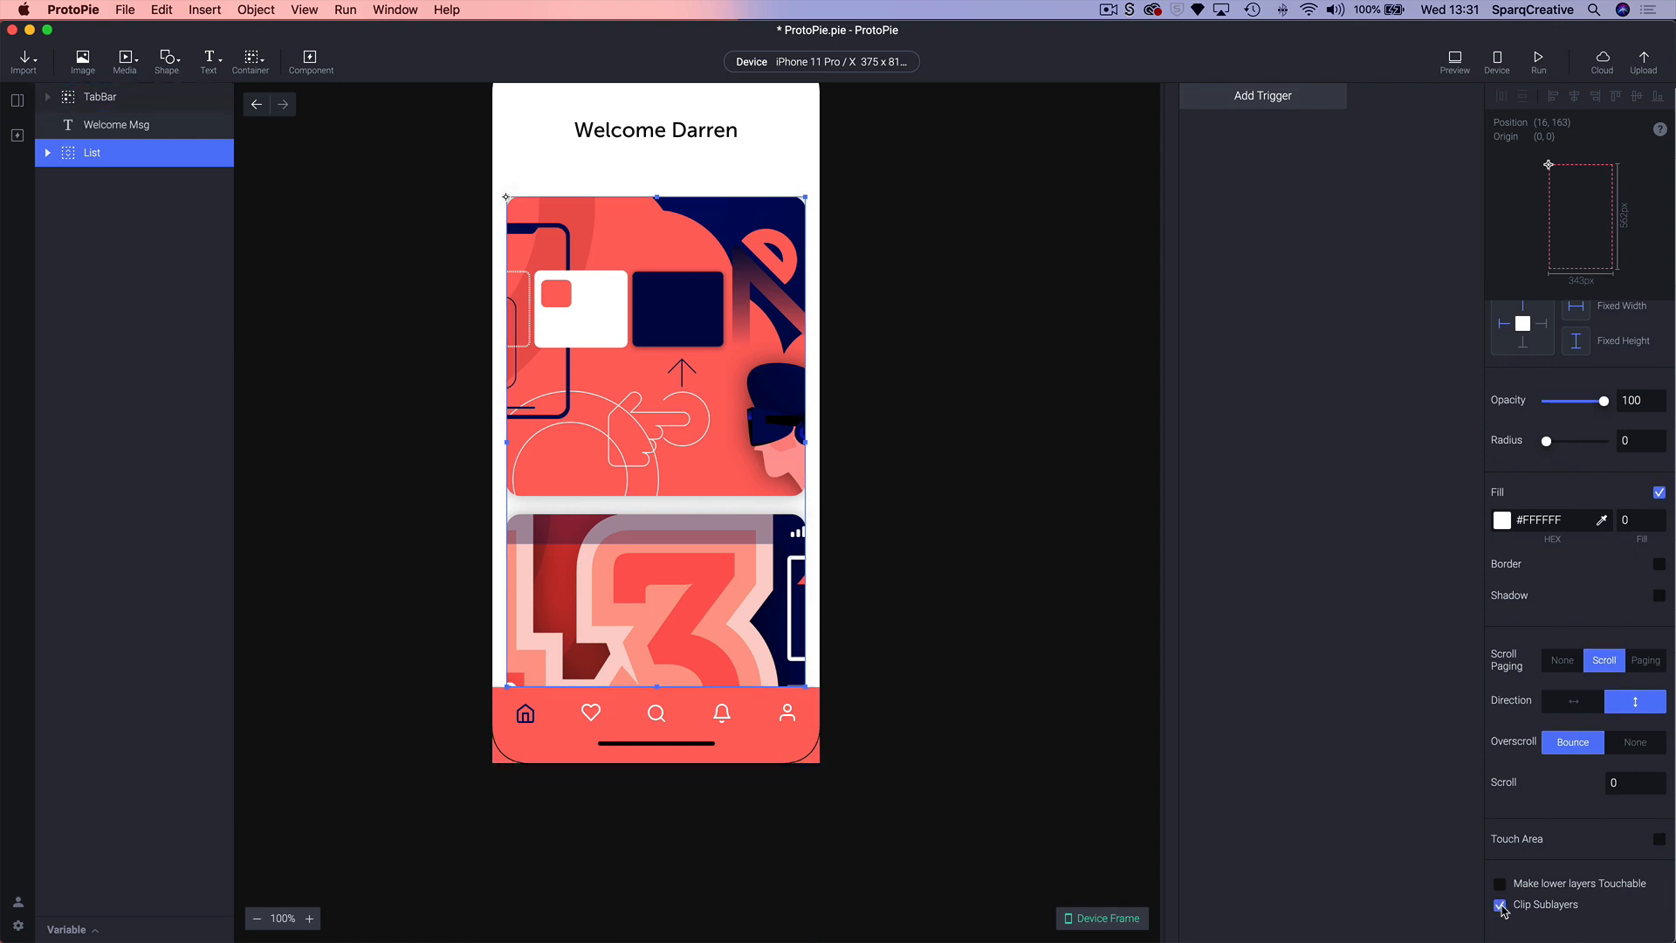
{"action": "scroll", "coordinate": [1030, 764], "scroll_direction": "right", "scroll_amount": 1}
{"action": "scroll", "coordinate": [996, 759], "scroll_direction": "up", "scroll_amount": 1}
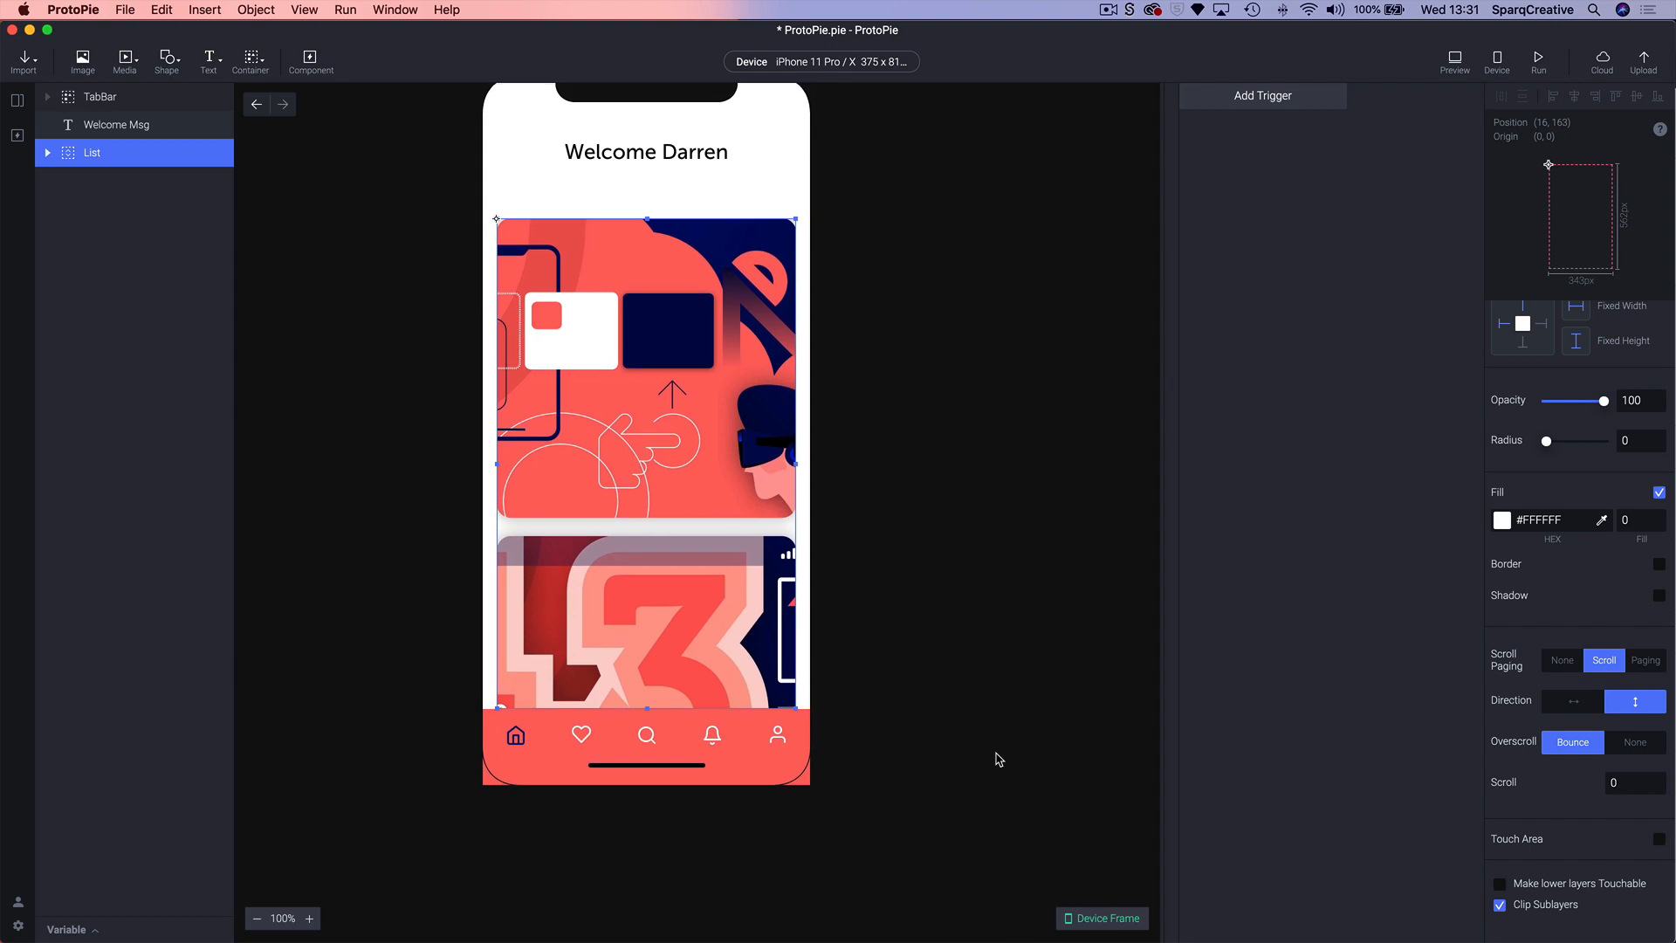
{"action": "left_click", "coordinate": [1030, 764]}
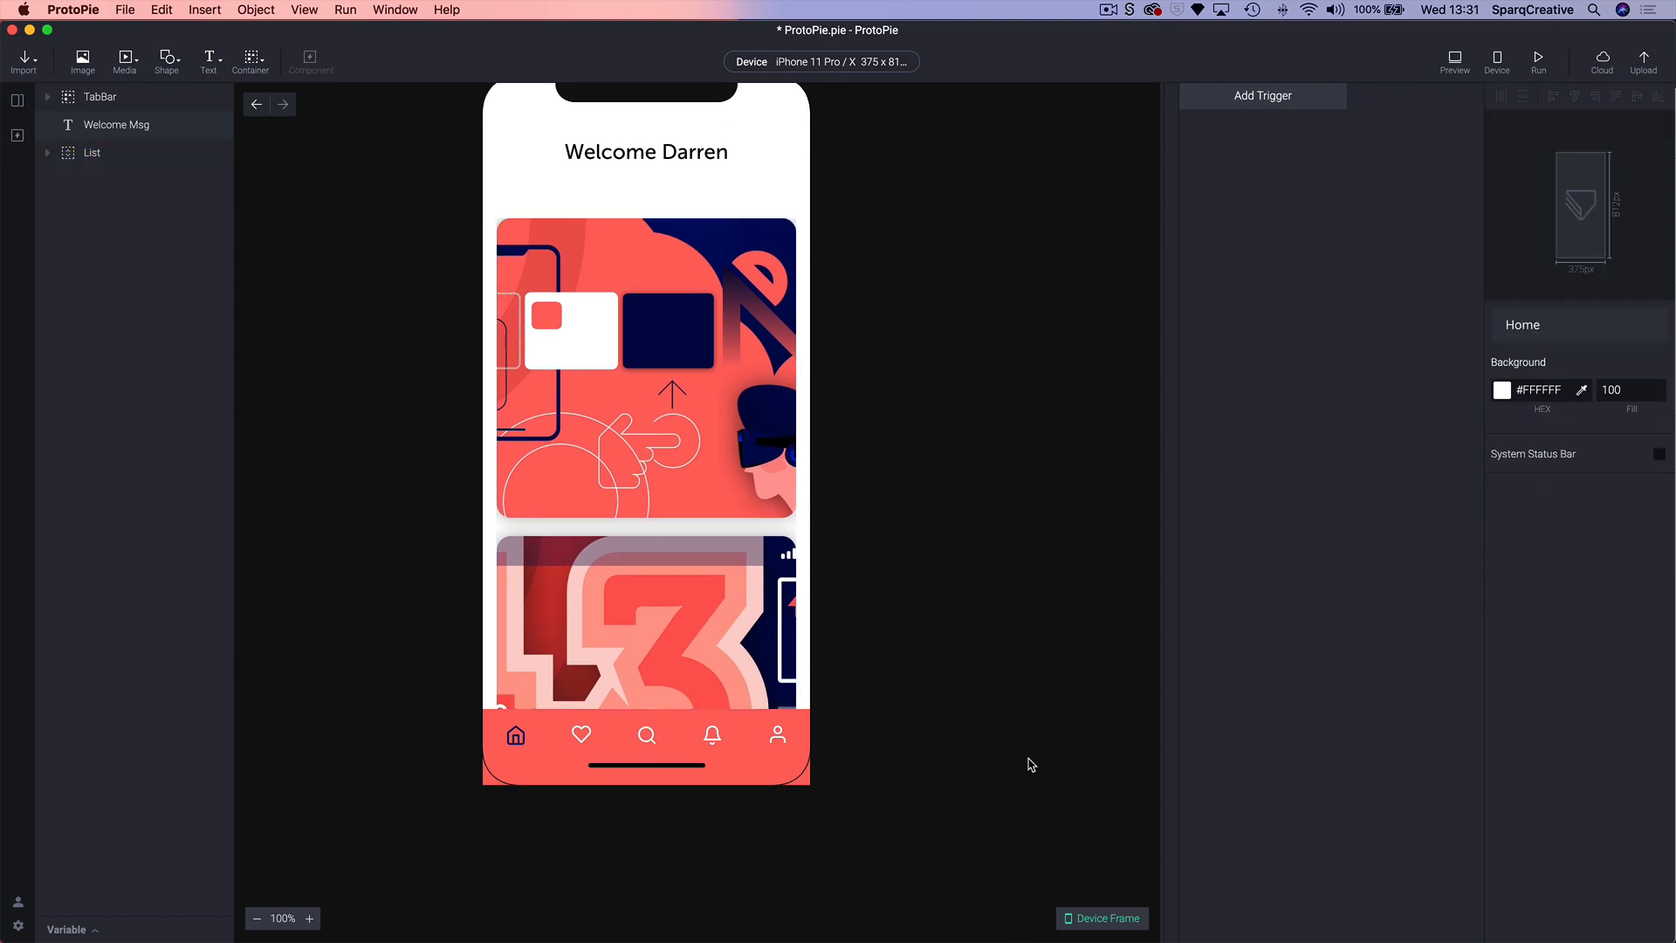
- Preview the Home scene and scroll the clipped card list up and down
{"action": "left_click", "coordinate": [1456, 65]}
{"action": "left_click_drag", "start_coordinate": [786, 632], "coordinate": [778, 467]}
{"action": "mouse_move", "coordinate": [781, 725]}
{"action": "left_mouse_down"}
{"action": "mouse_move", "coordinate": [770, 434]}
{"action": "mouse_move", "coordinate": [766, 714]}
{"action": "left_mouse_up"}
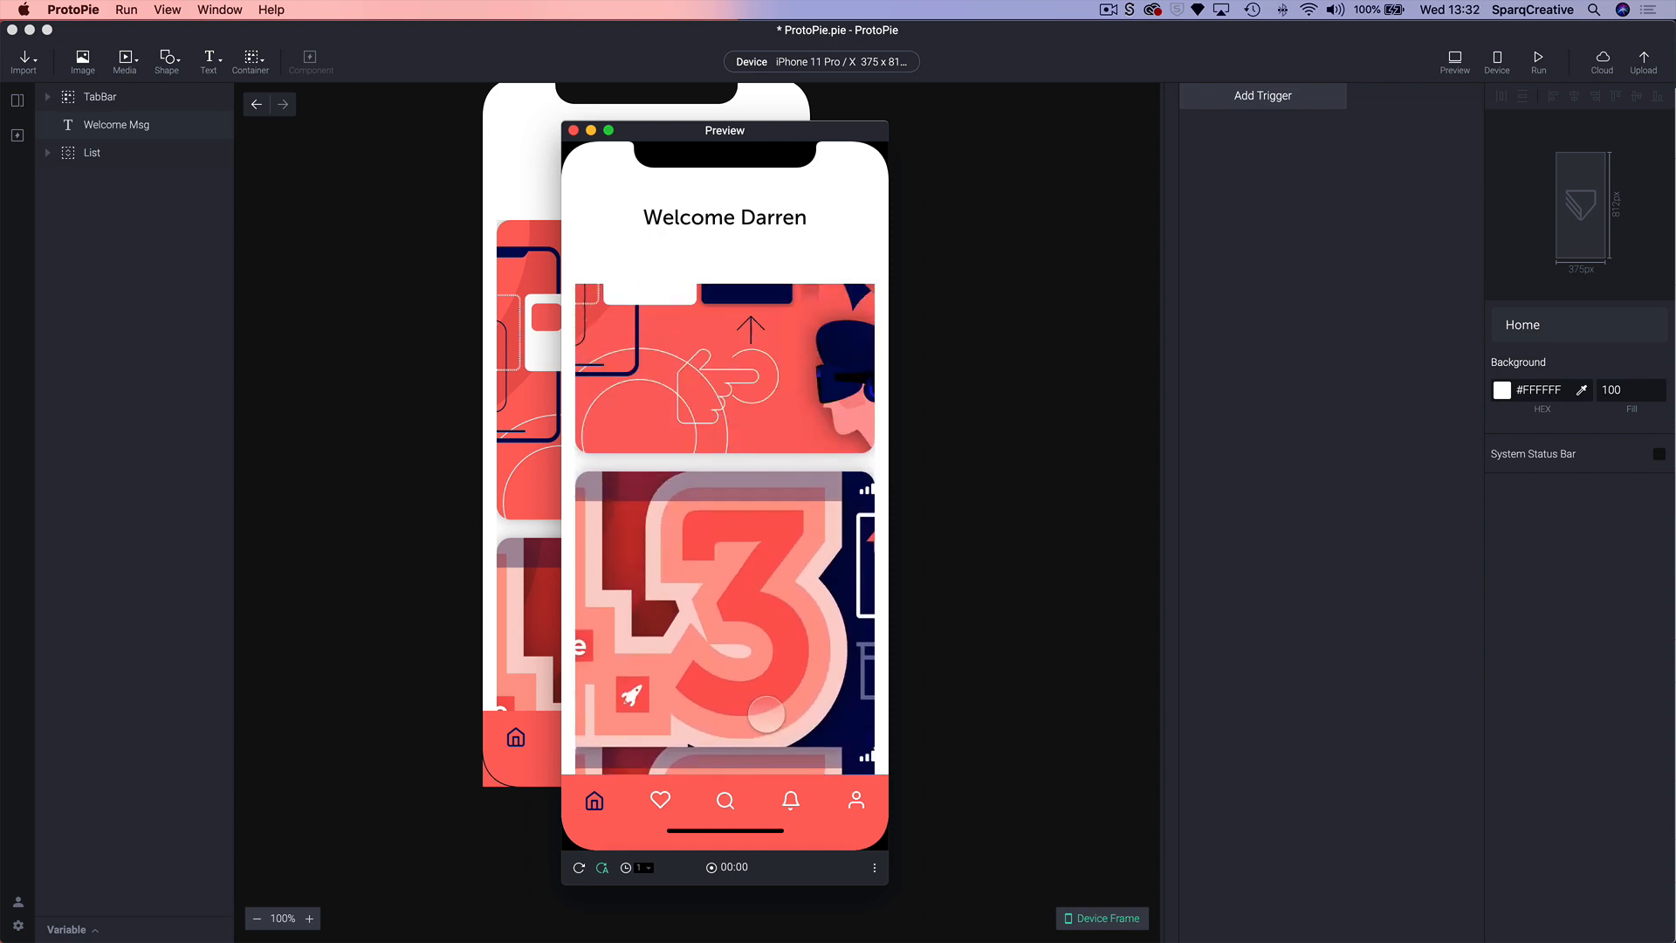
{"action": "left_click_drag", "start_coordinate": [771, 532], "coordinate": [786, 654]}
{"action": "left_click", "coordinate": [997, 555]}
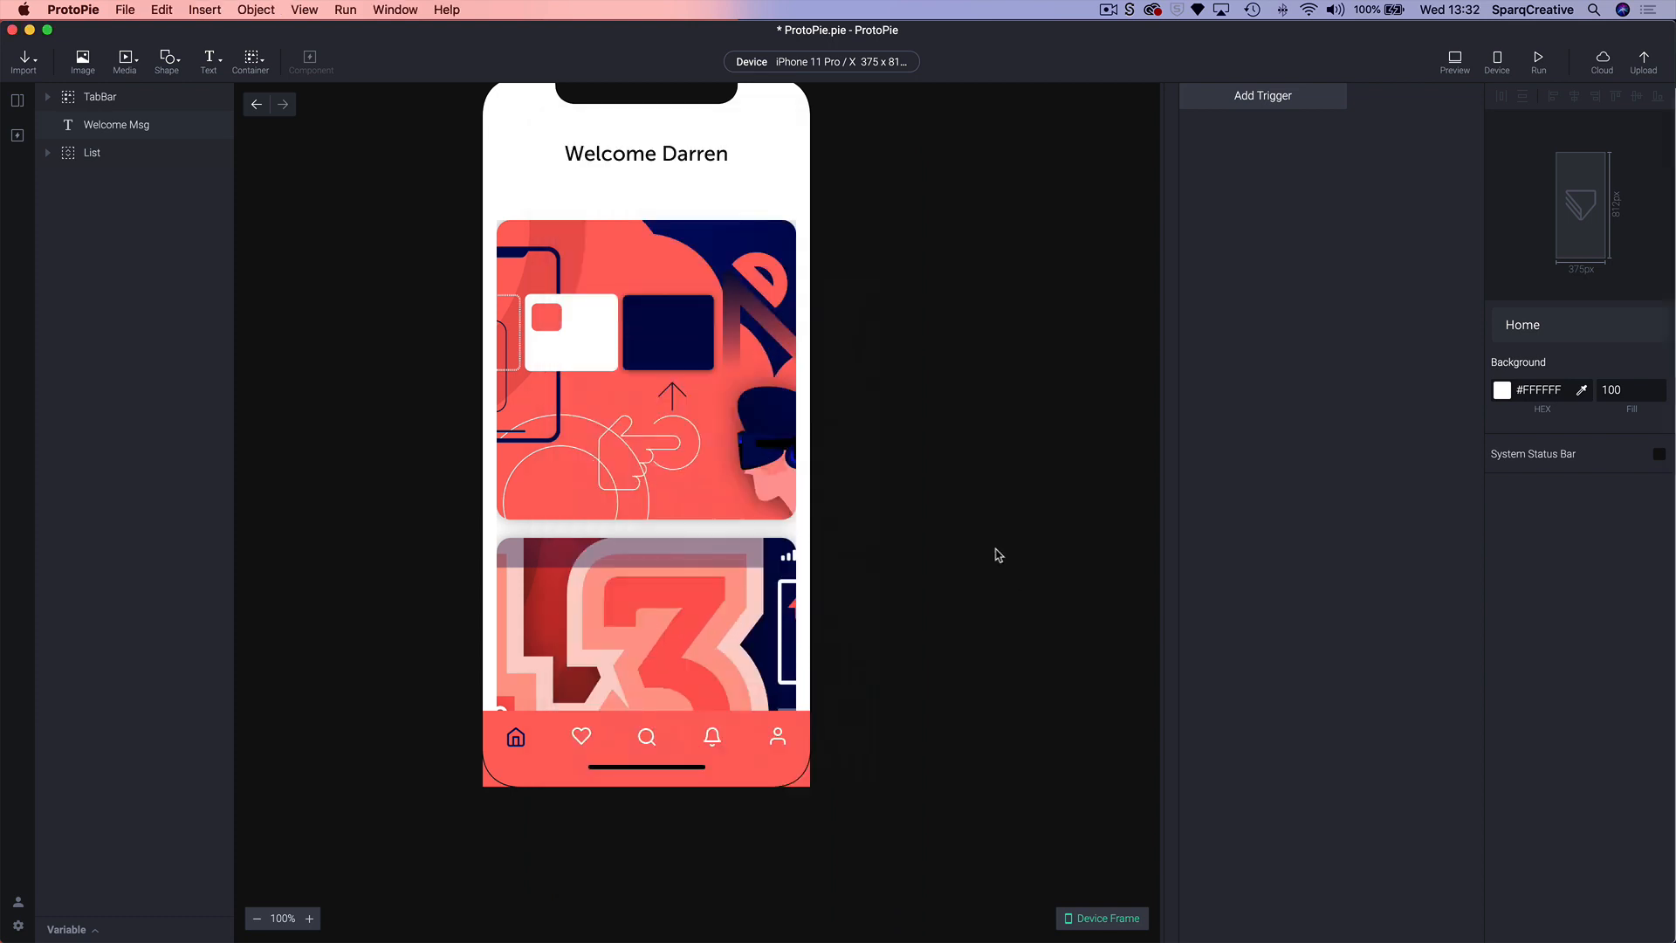
- Turn off Clip Sublayers for the List container
{"action": "left_click", "coordinate": [619, 333]}
{"action": "scroll", "coordinate": [1528, 873], "scroll_direction": "down", "scroll_amount": 5}
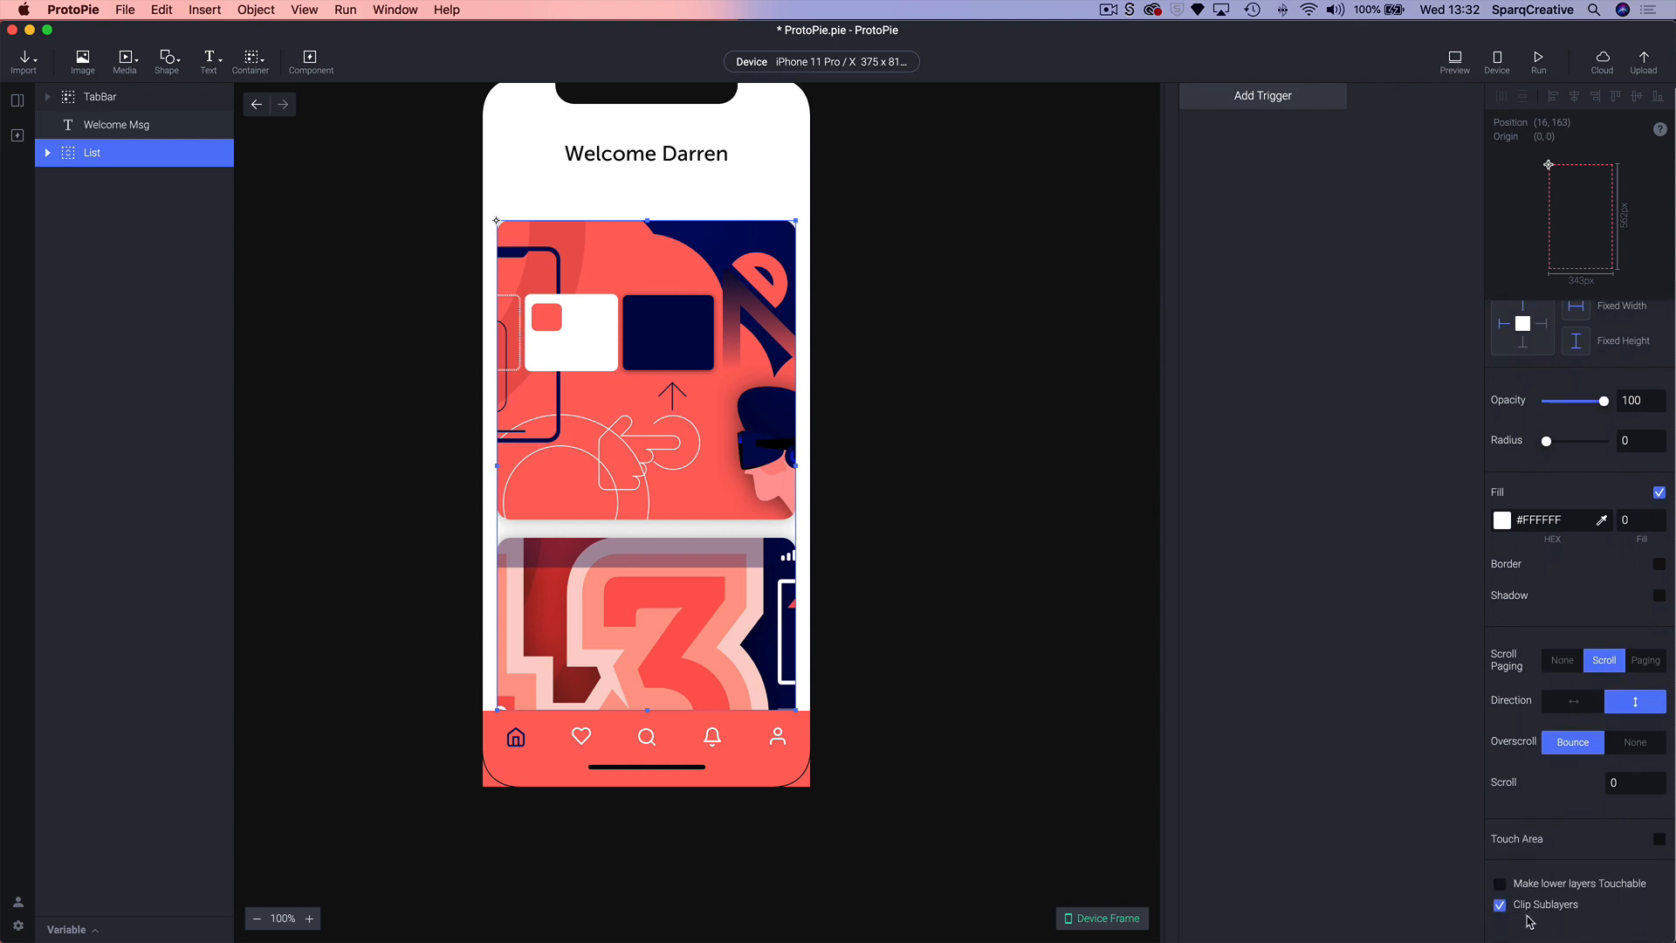
{"action": "left_click", "coordinate": [1500, 904]}
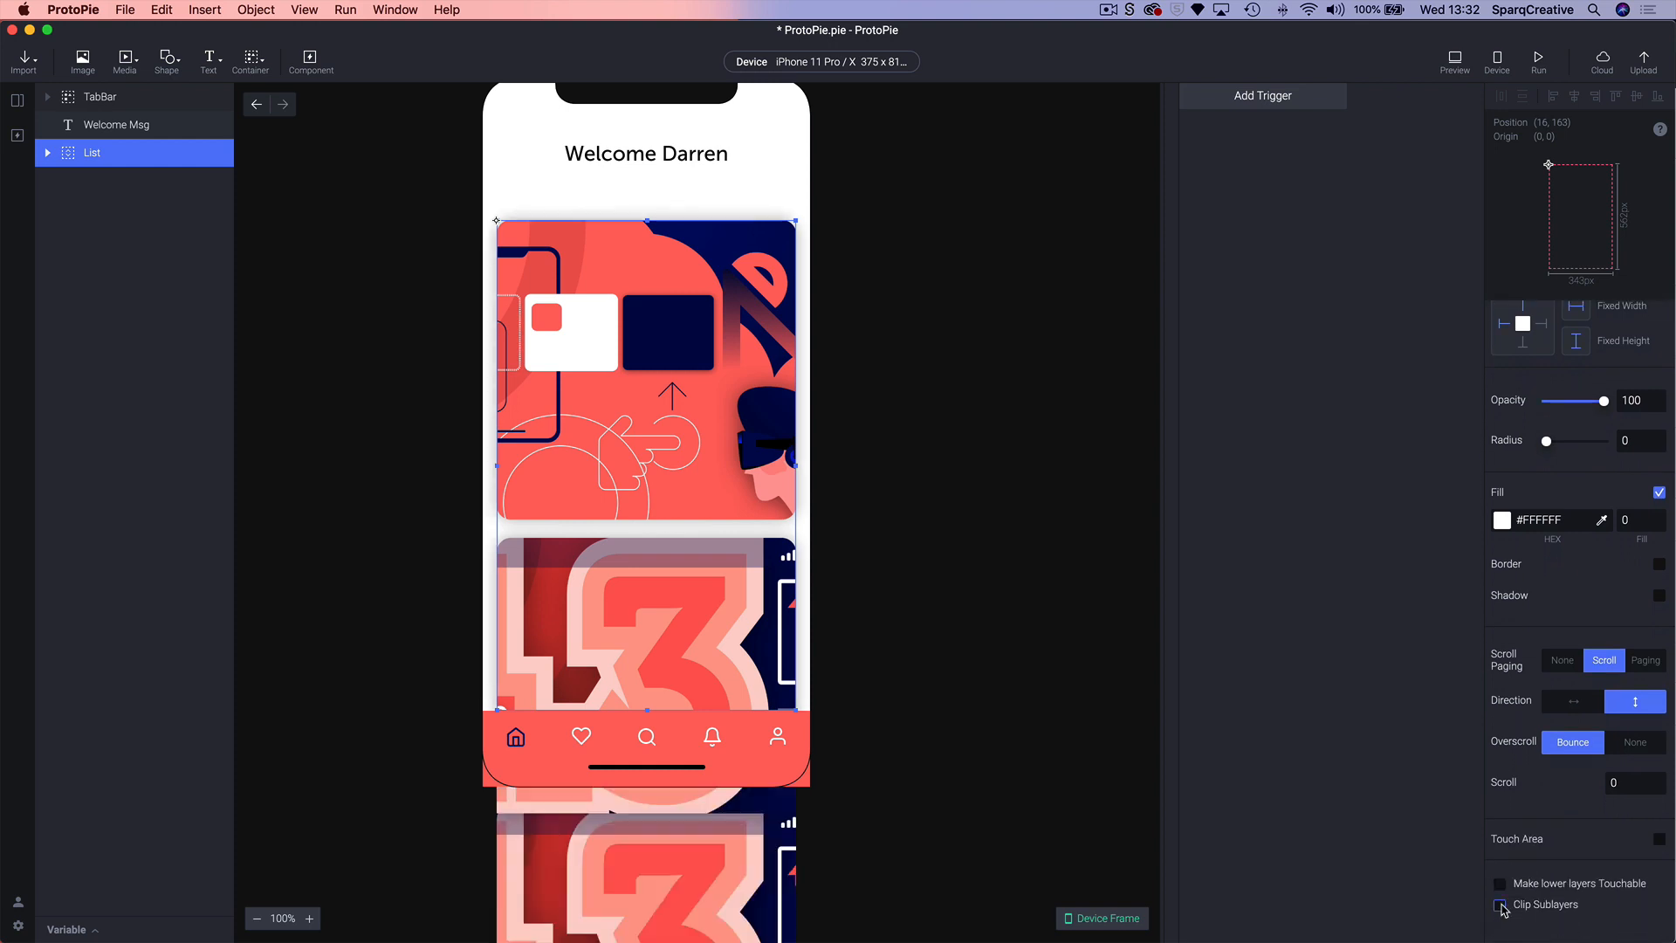
- Preview the Home scene and check how the unclipped list scrolls behind the welcome text and tab bar
{"action": "left_click", "coordinate": [1456, 59]}
{"action": "left_click_drag", "start_coordinate": [721, 549], "coordinate": [733, 381]}
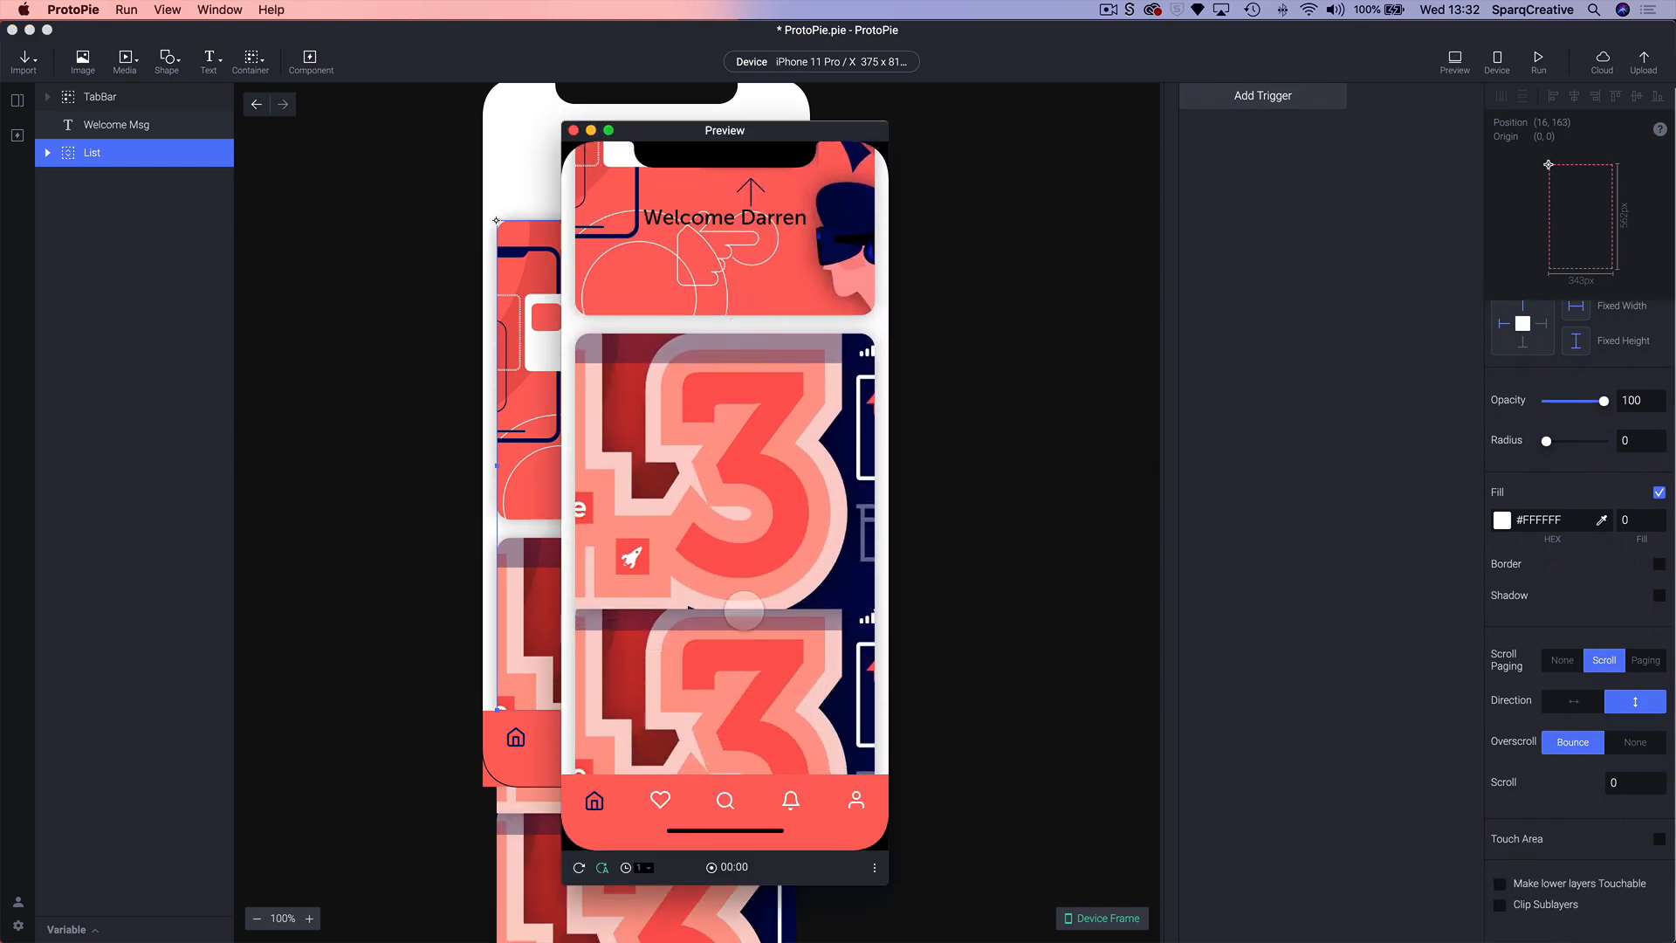
{"action": "left_click_drag", "start_coordinate": [741, 610], "coordinate": [751, 522]}
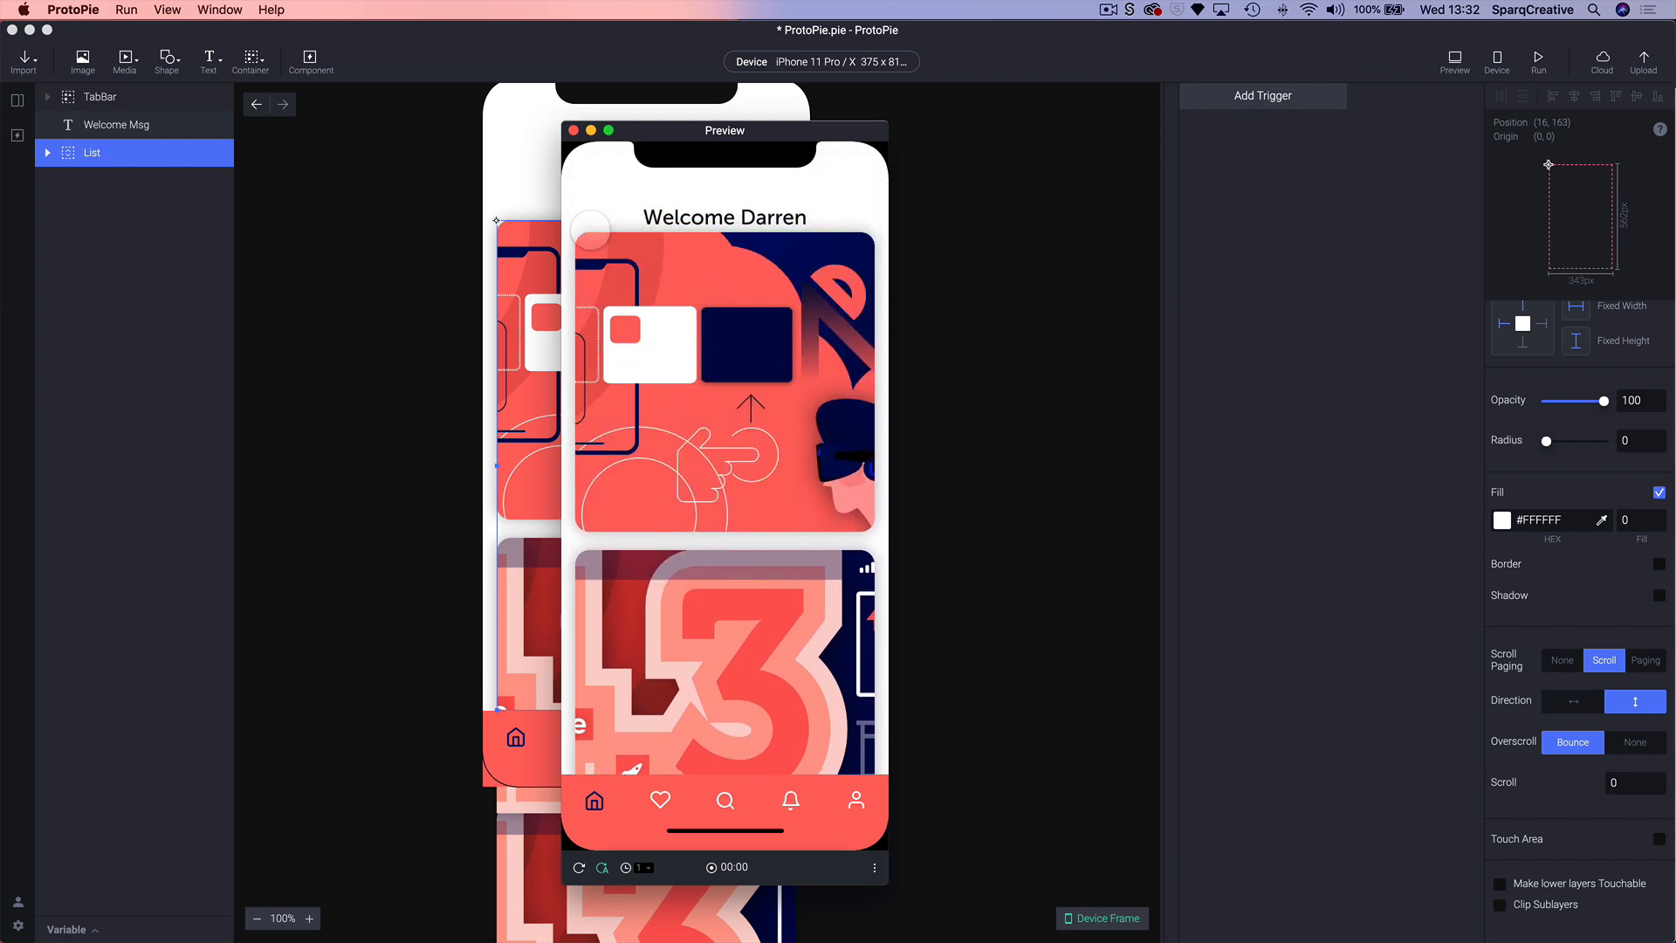
{"action": "left_click_drag", "start_coordinate": [749, 642], "coordinate": [741, 699]}
{"action": "left_click_drag", "start_coordinate": [775, 471], "coordinate": [768, 410]}
{"action": "left_click_drag", "start_coordinate": [765, 658], "coordinate": [759, 759]}
{"action": "left_click_drag", "start_coordinate": [774, 543], "coordinate": [776, 685]}
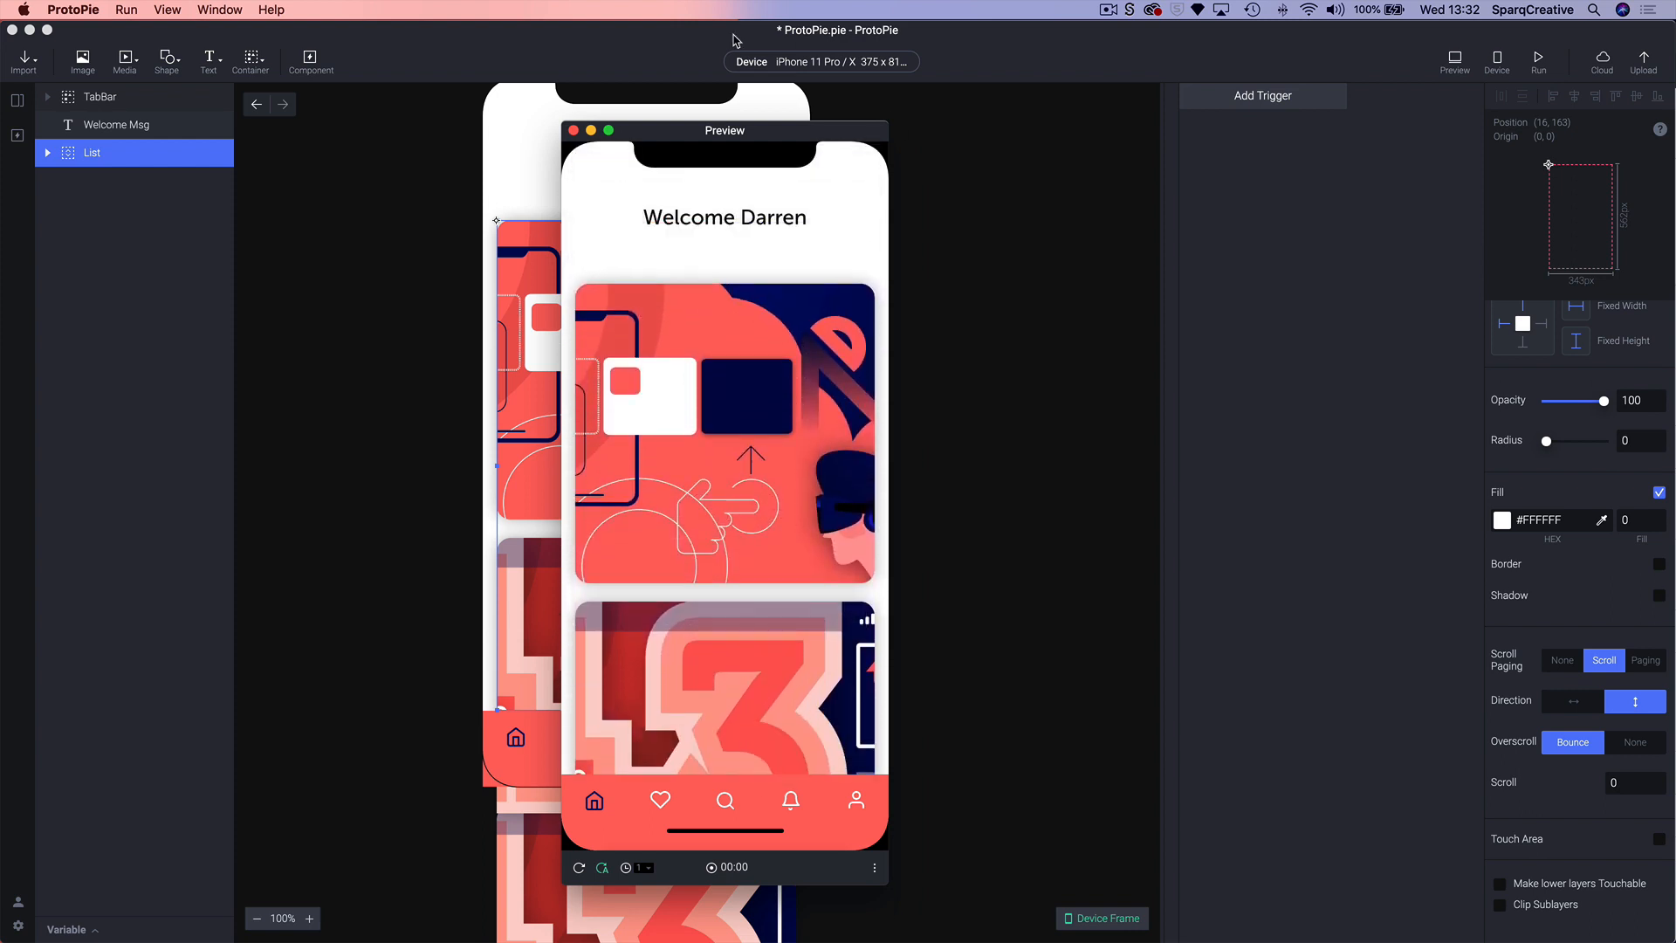
{"action": "left_click", "coordinate": [941, 228]}
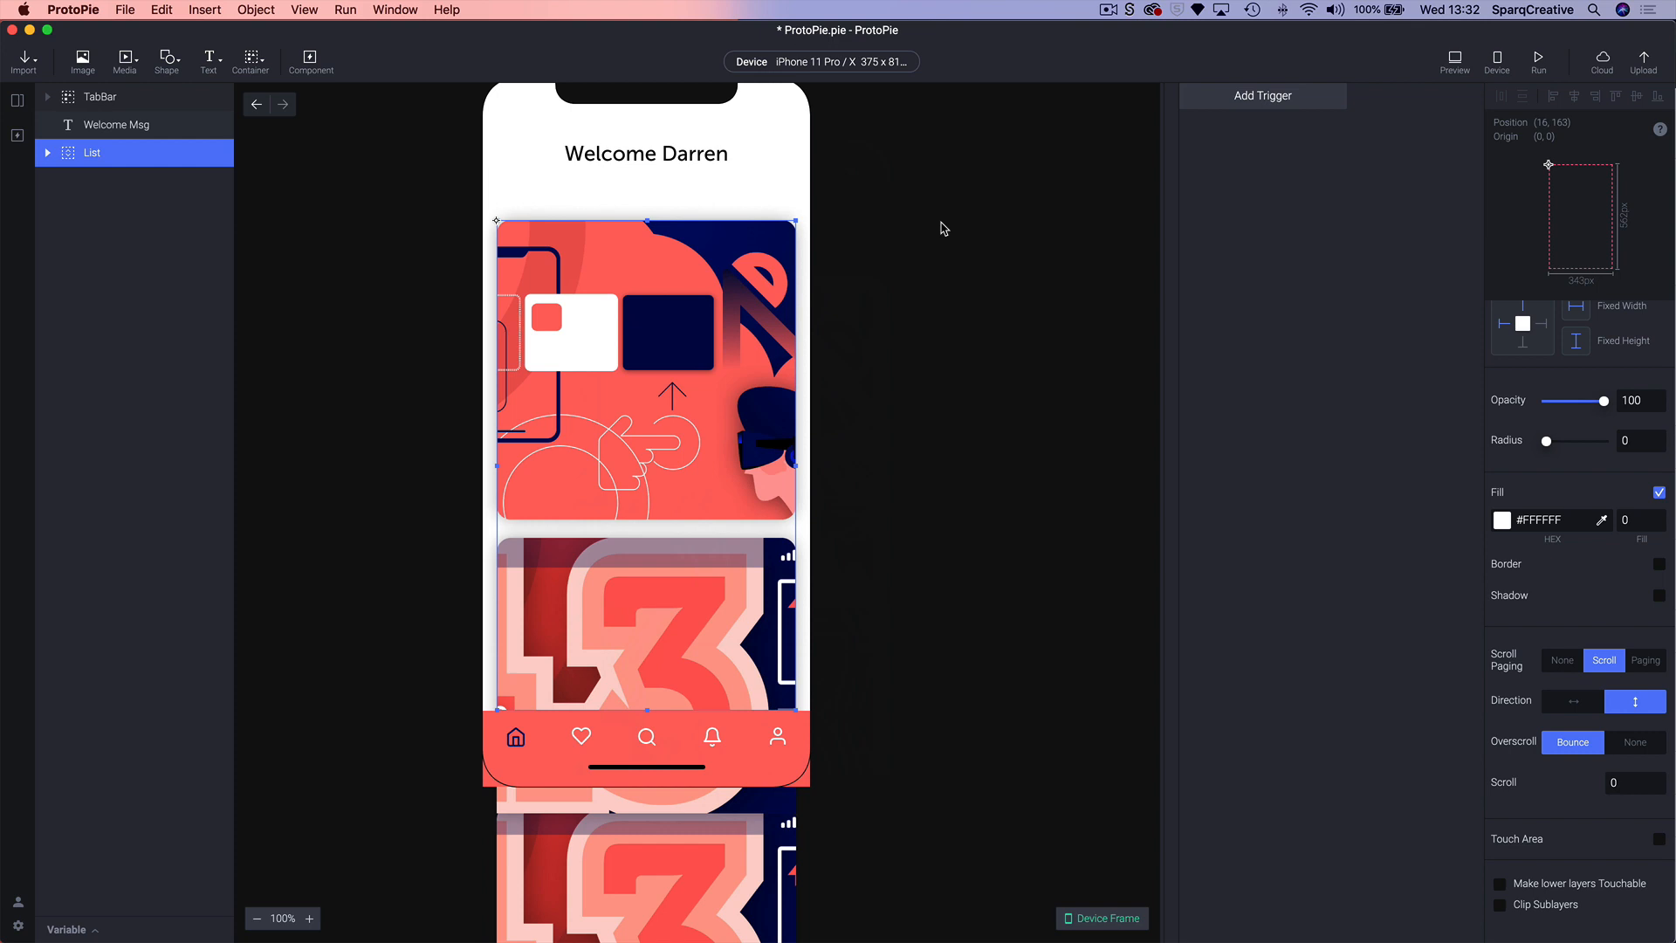
- Switch to the Login scene and expand the Form container's layers
{"action": "left_click", "coordinate": [941, 228]}
{"action": "left_click", "coordinate": [628, 157]}
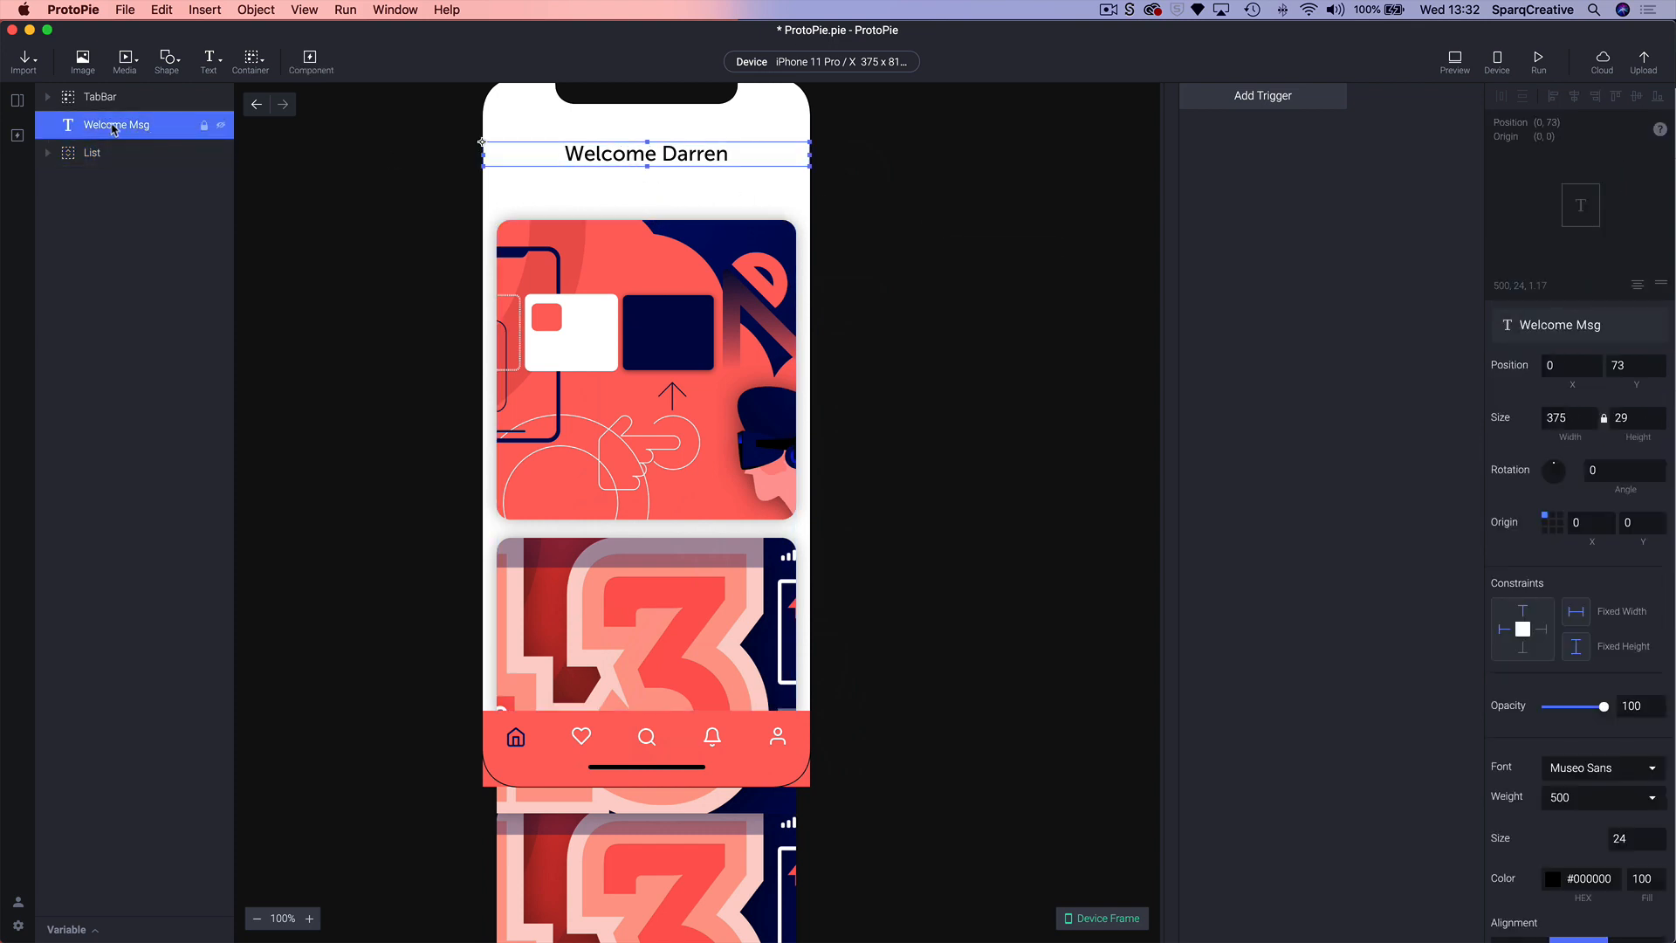
{"action": "left_click", "coordinate": [16, 102]}
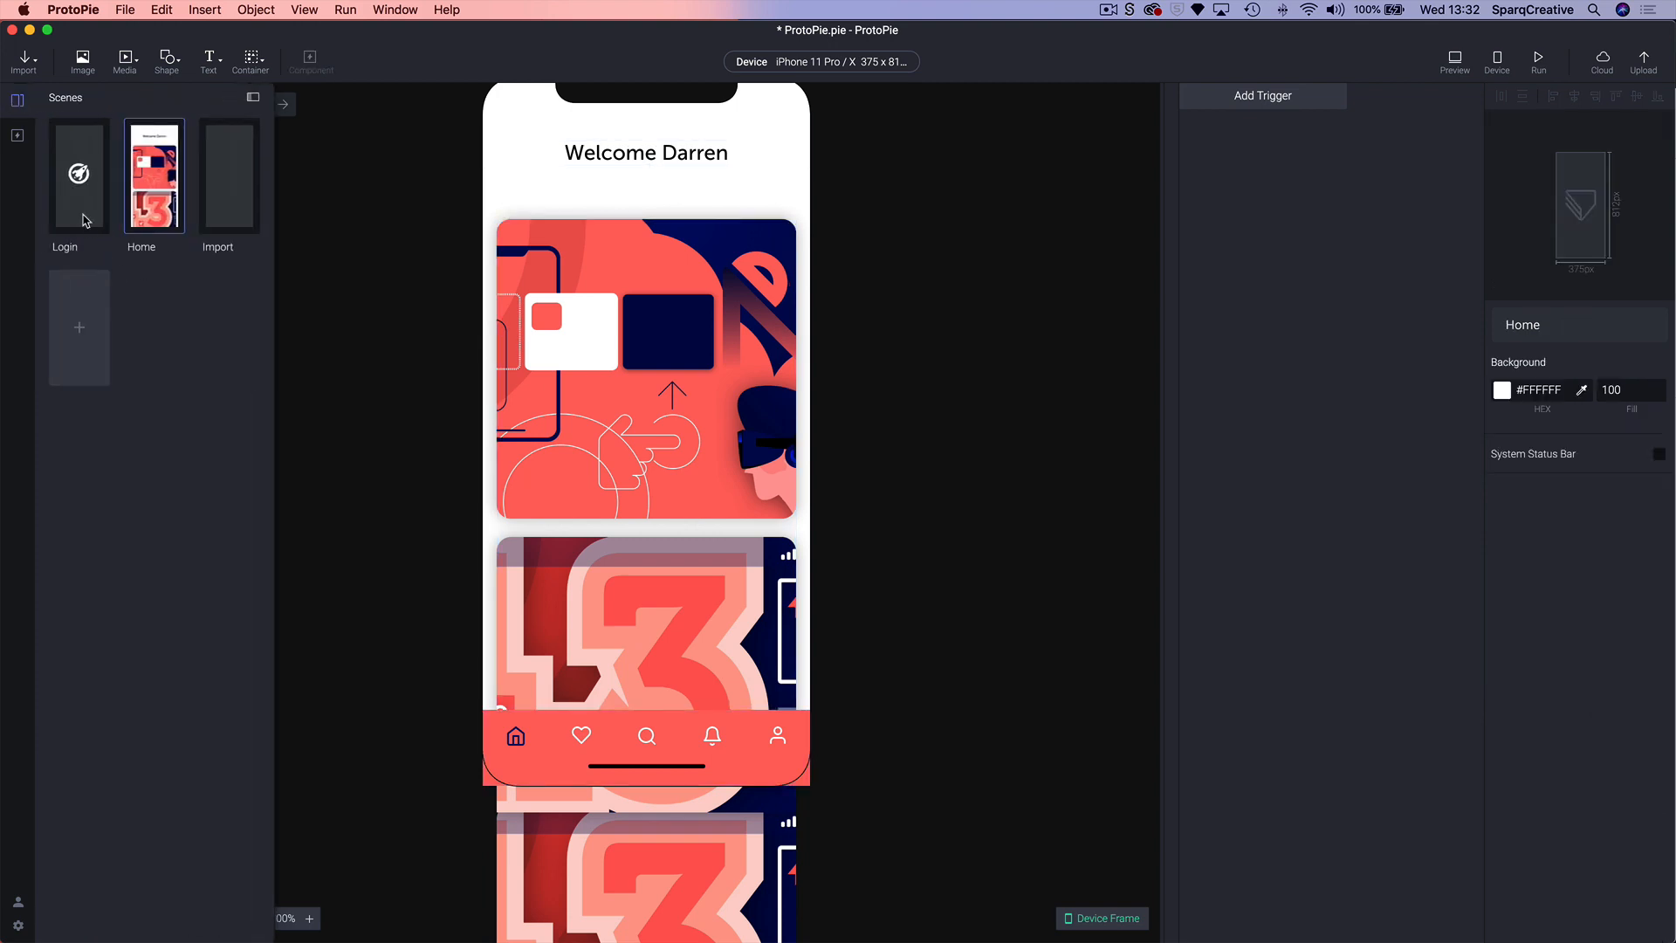
{"action": "left_click", "coordinate": [82, 220]}
{"action": "double_click", "coordinate": [82, 220]}
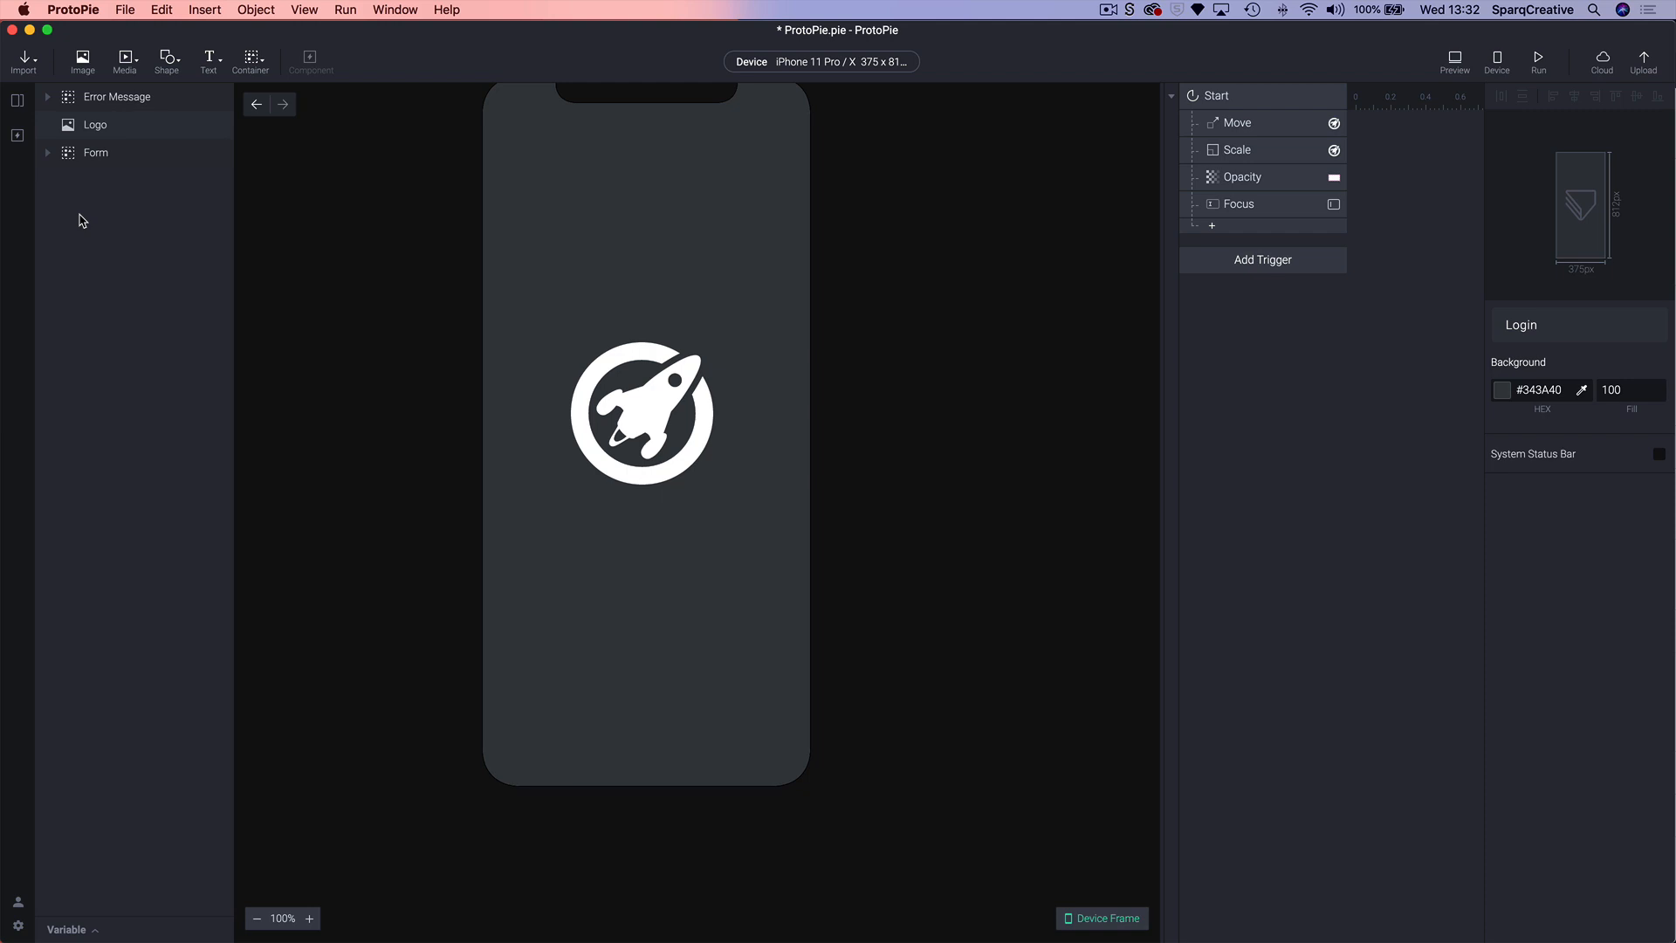
{"action": "left_click", "coordinate": [690, 369]}
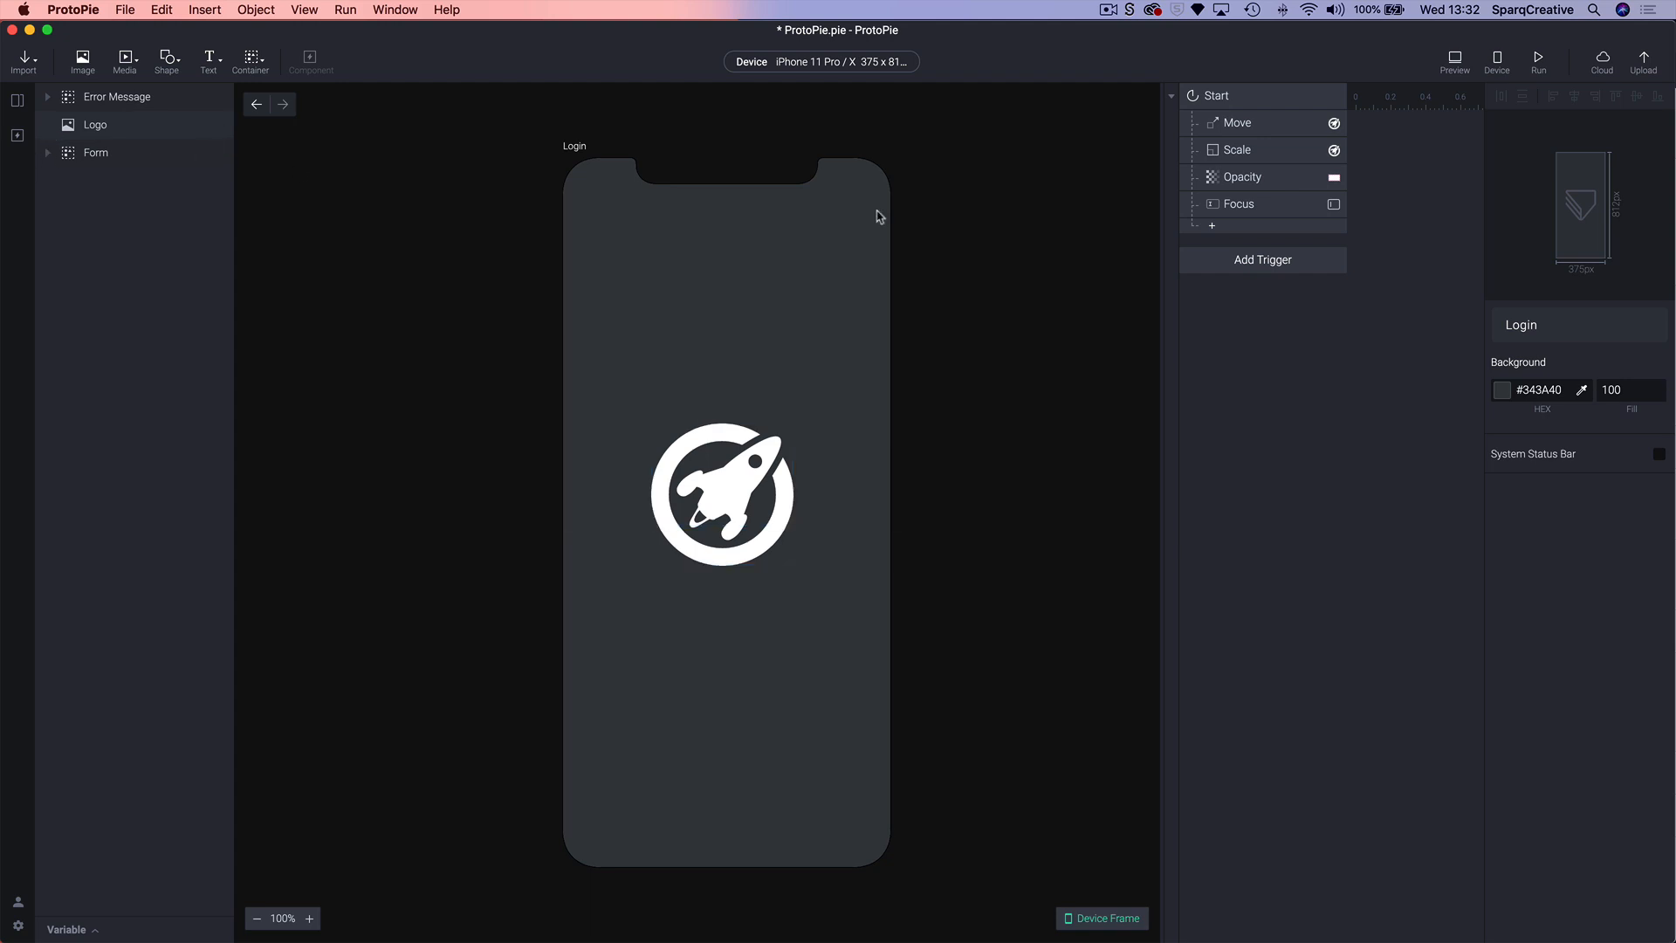
{"action": "left_click", "coordinate": [48, 154]}
- Add a Return trigger to the Login scene and assign it to the Password input layer
{"action": "left_click", "coordinate": [1274, 262]}
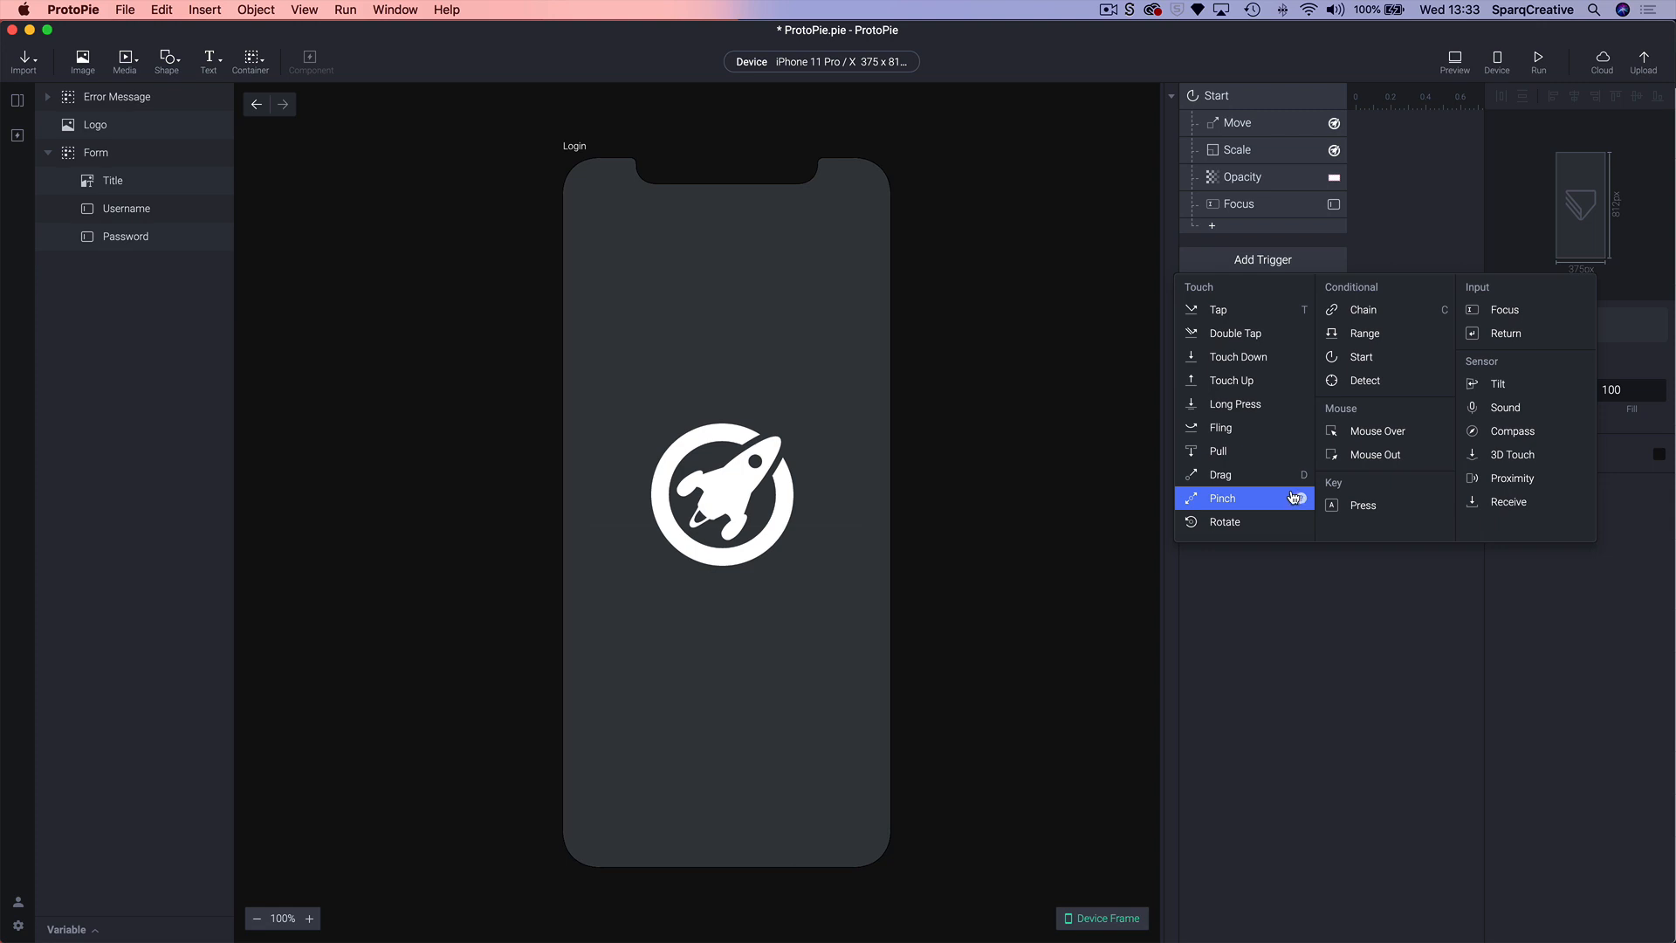
{"action": "left_click", "coordinate": [1511, 338]}
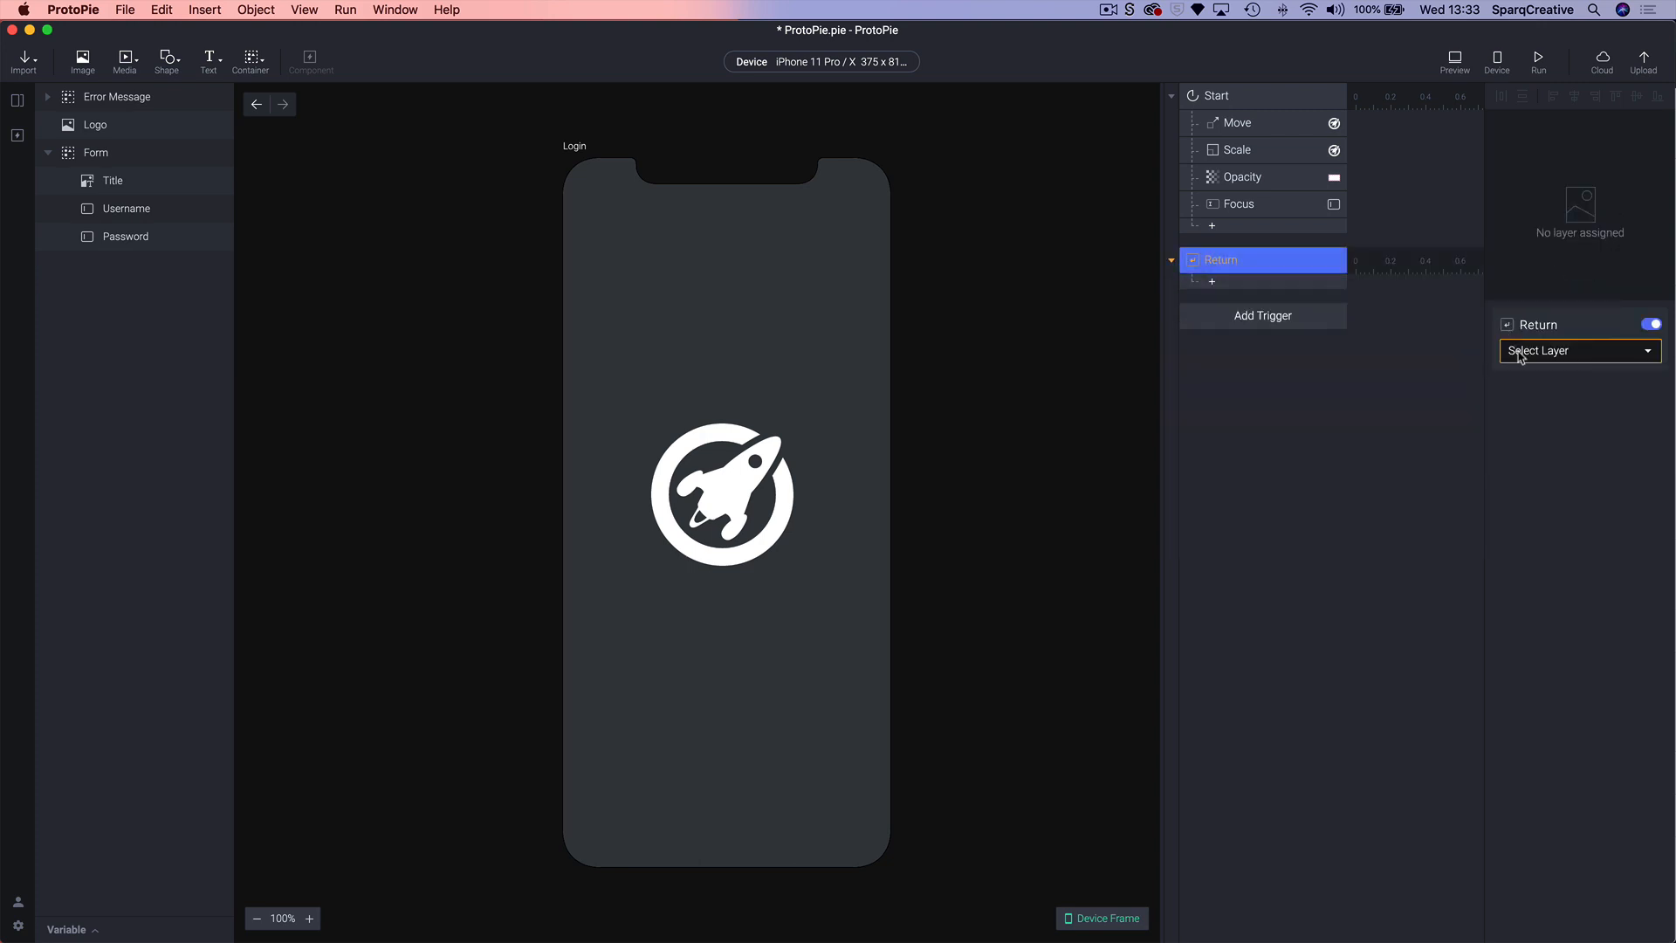
{"action": "left_click", "coordinate": [1520, 357]}
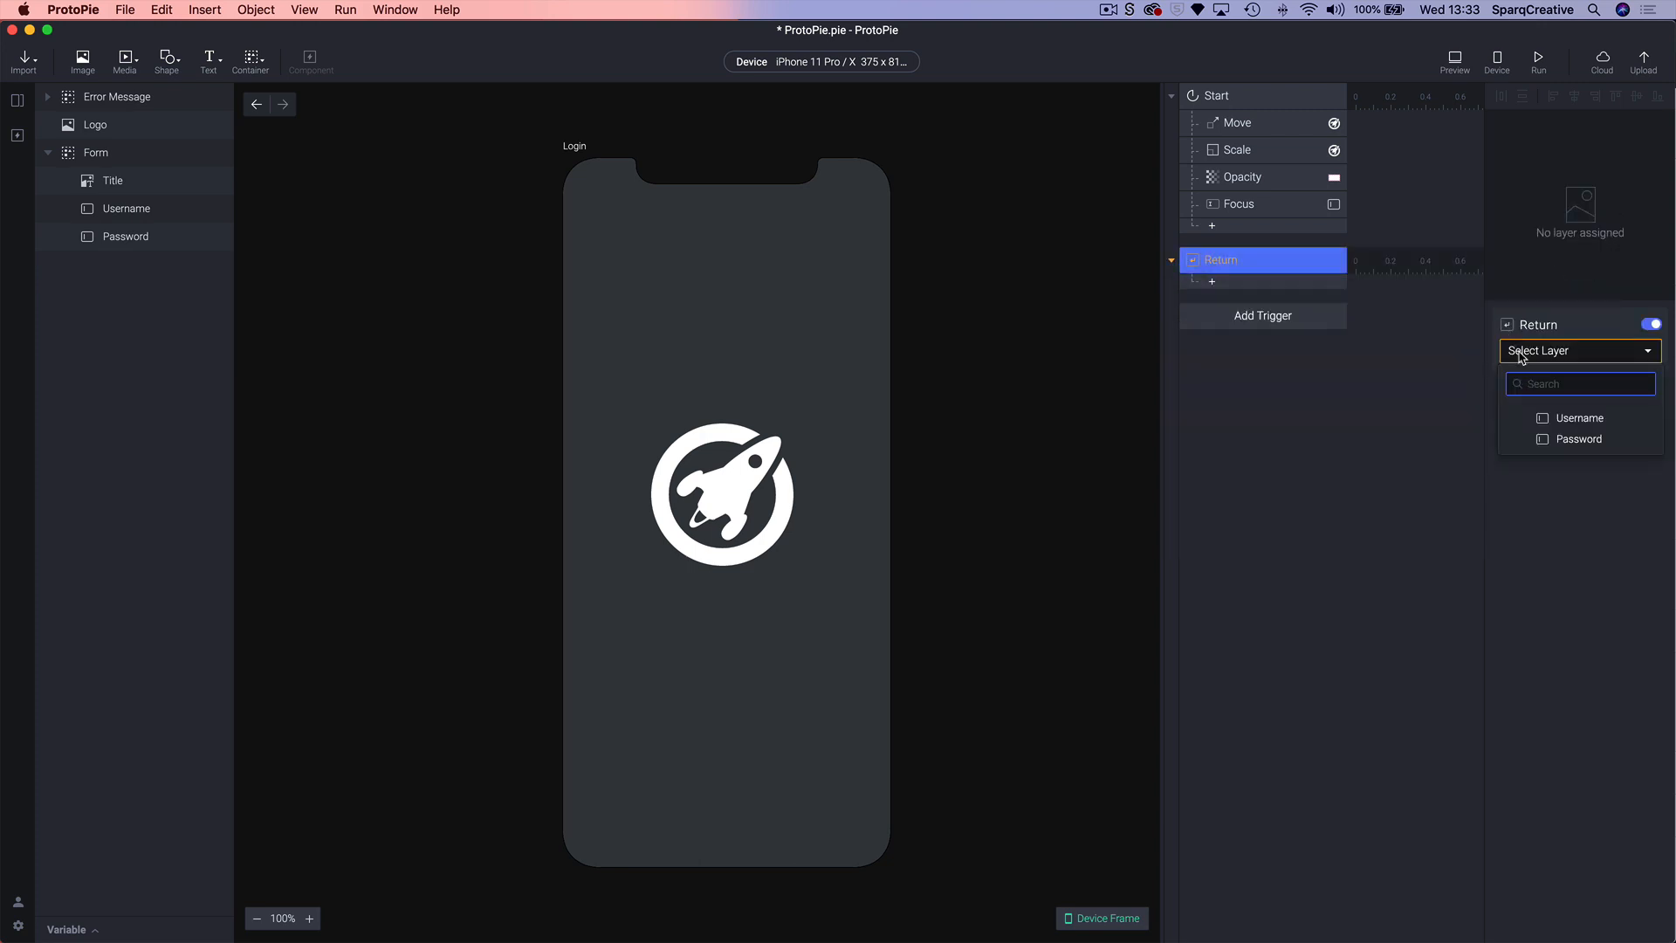
{"action": "left_click", "coordinate": [1581, 439]}
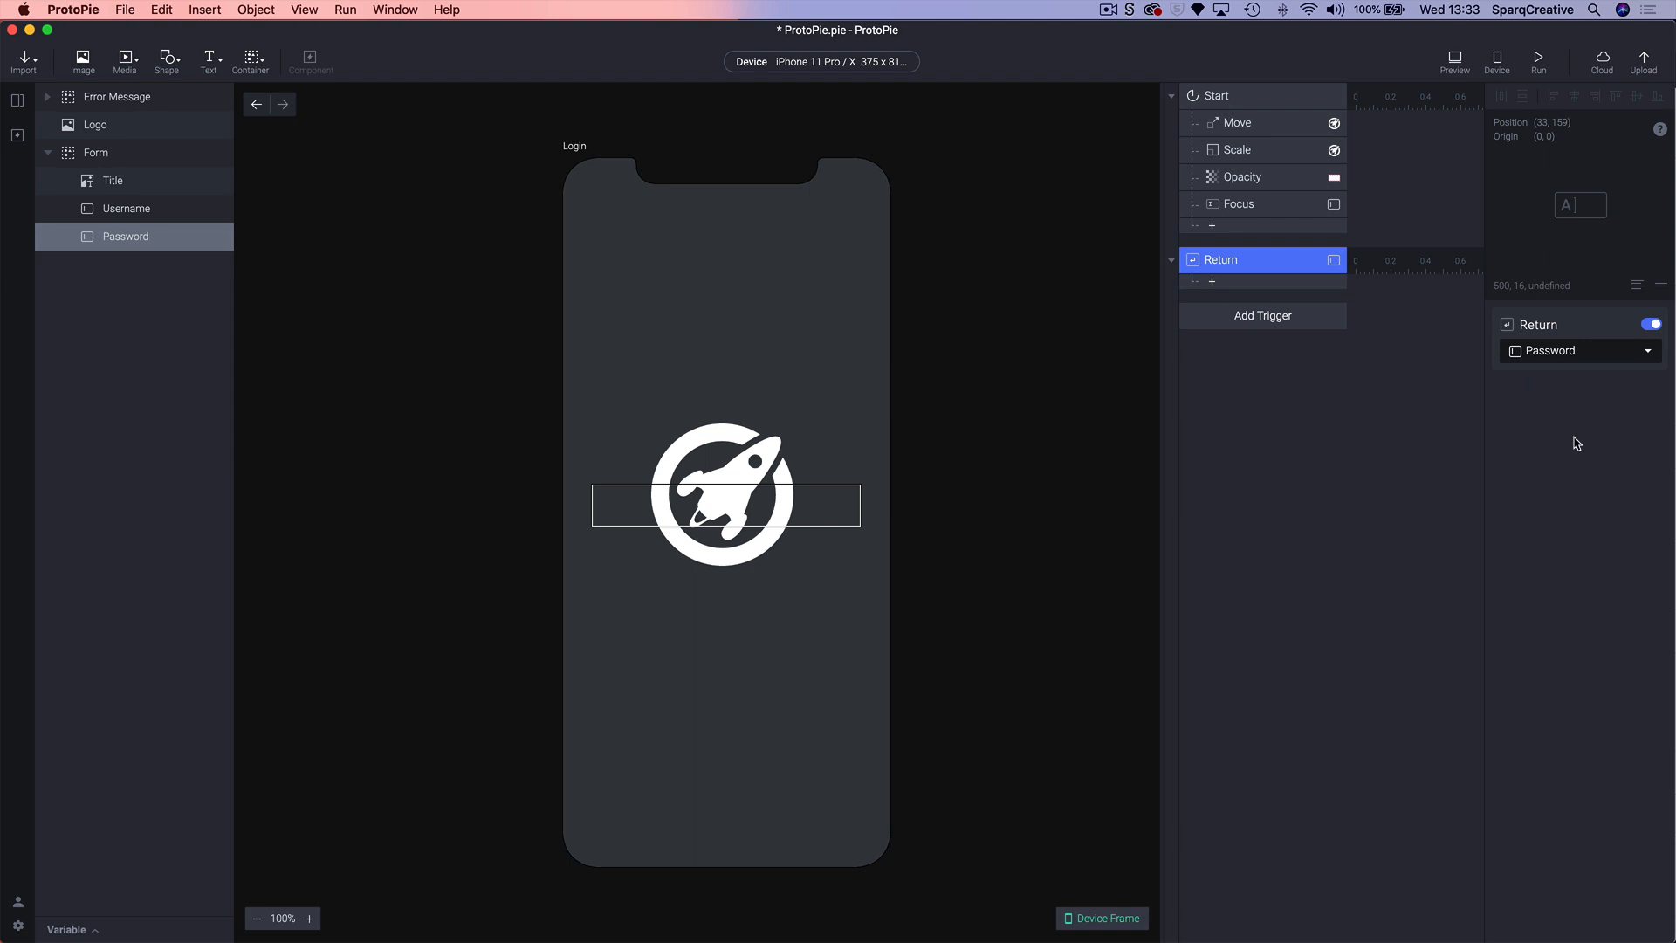
{"action": "left_click", "coordinate": [1333, 417]}
- Add a condition under the Return trigger requiring the Password layer's Text to equal the chosen login password
{"action": "left_click", "coordinate": [1212, 281]}
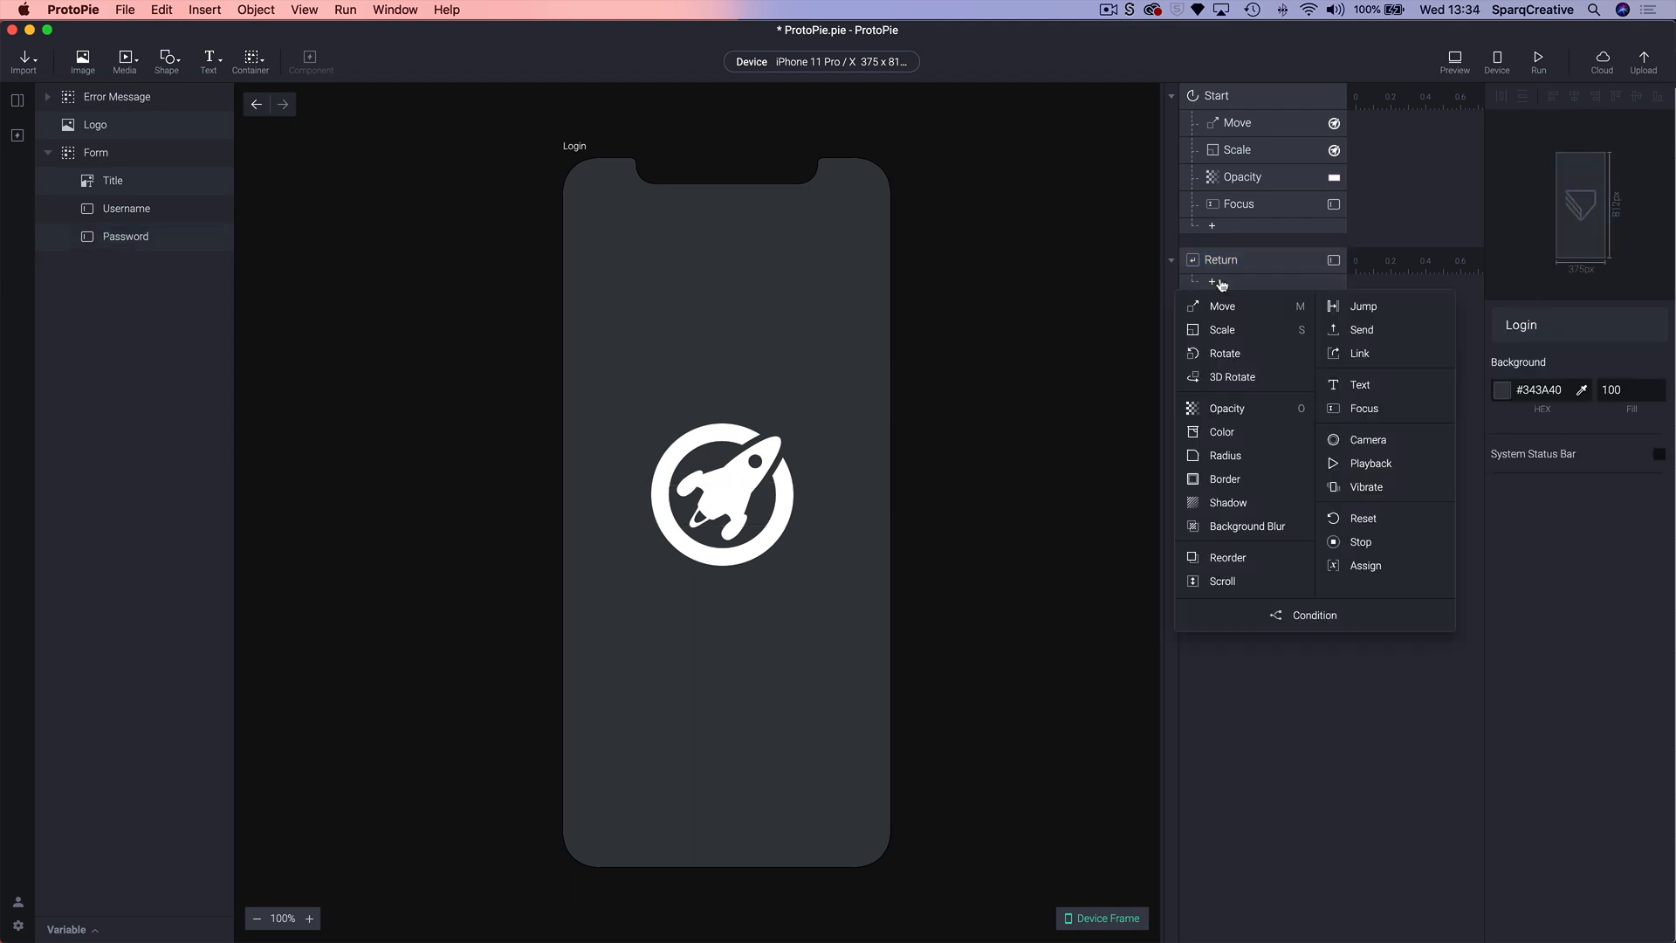
{"action": "left_click", "coordinate": [1309, 619]}
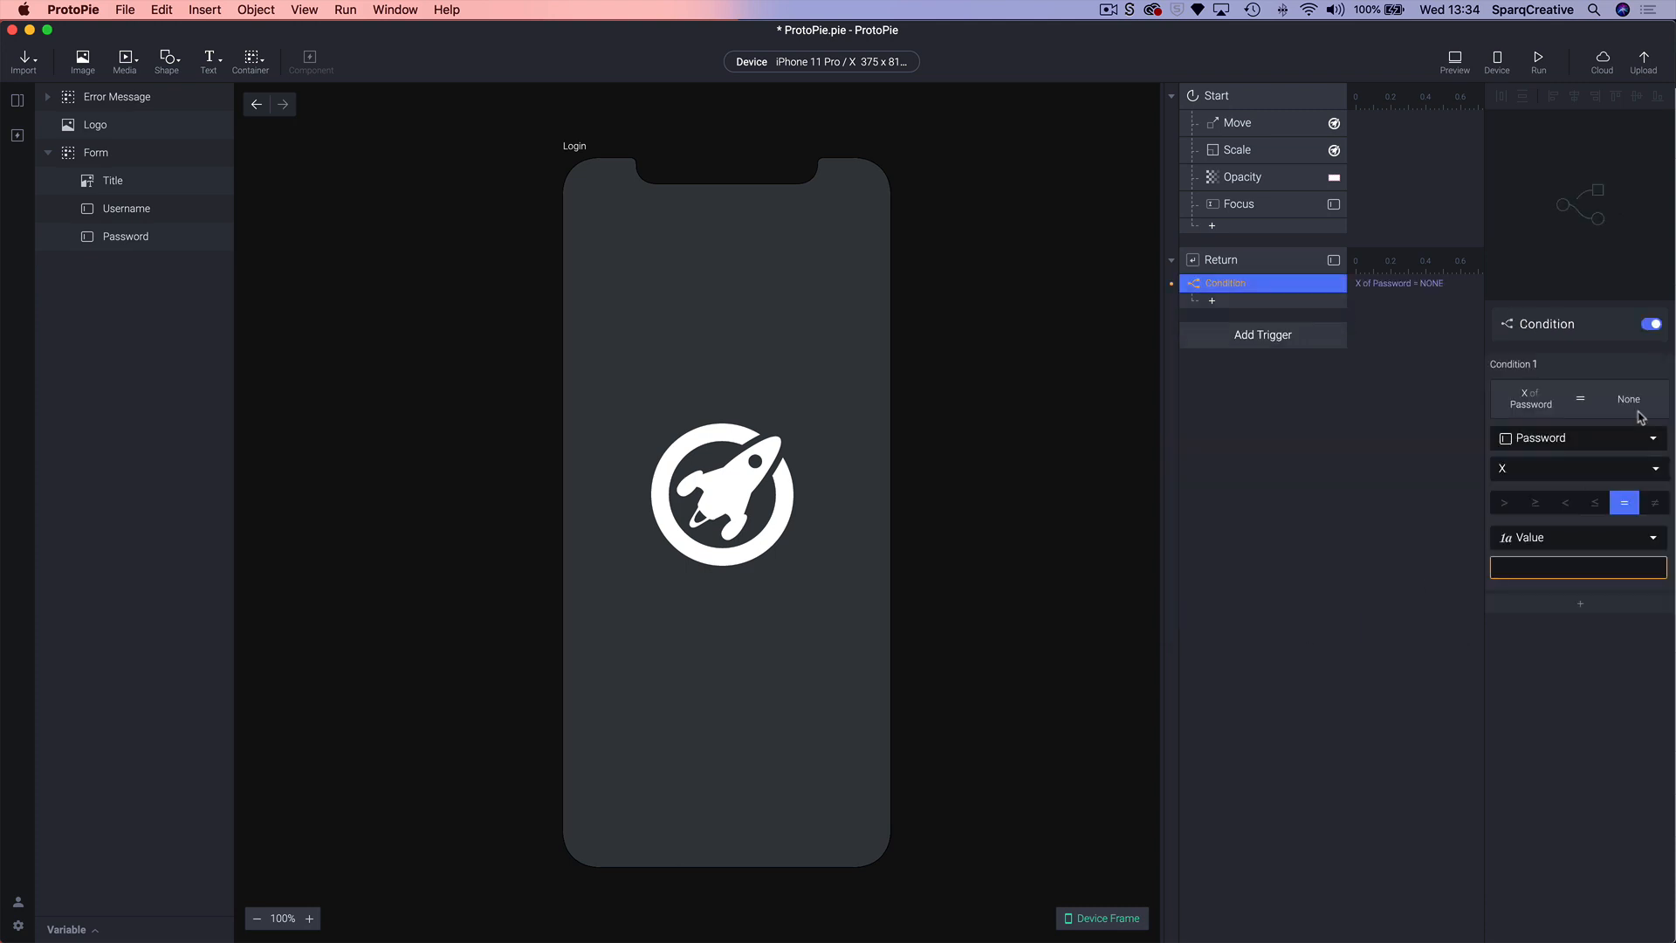
{"action": "left_click", "coordinate": [1516, 469]}
{"action": "scroll", "coordinate": [1578, 642], "scroll_direction": "down", "scroll_amount": 3}
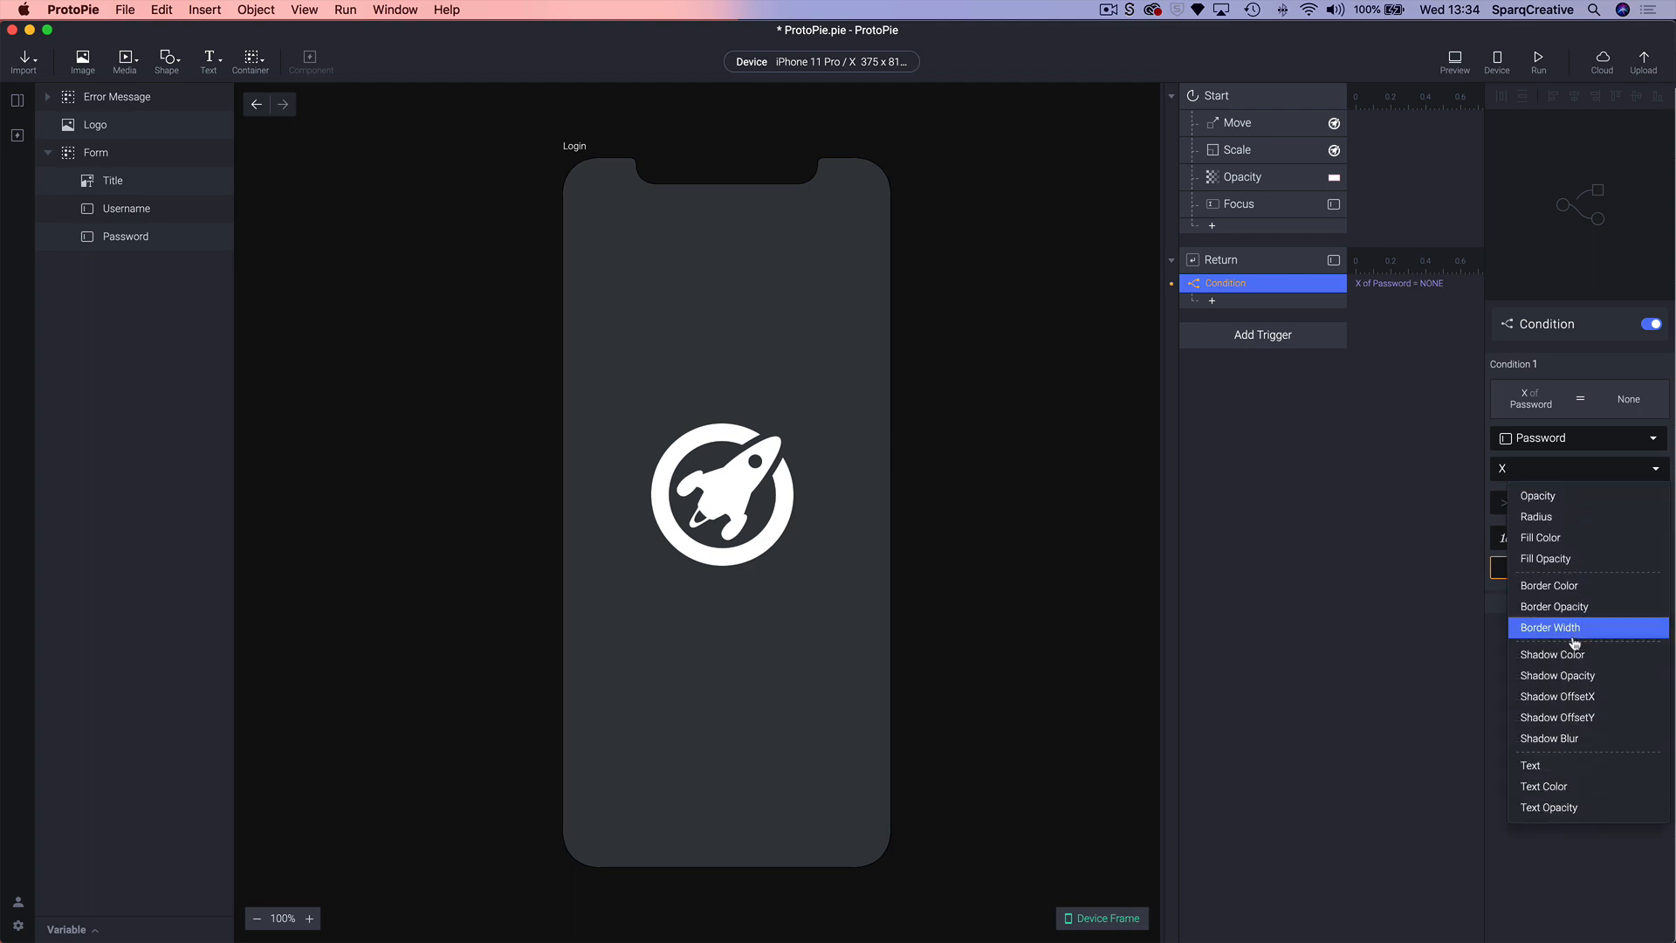
{"action": "left_click", "coordinate": [1548, 770]}
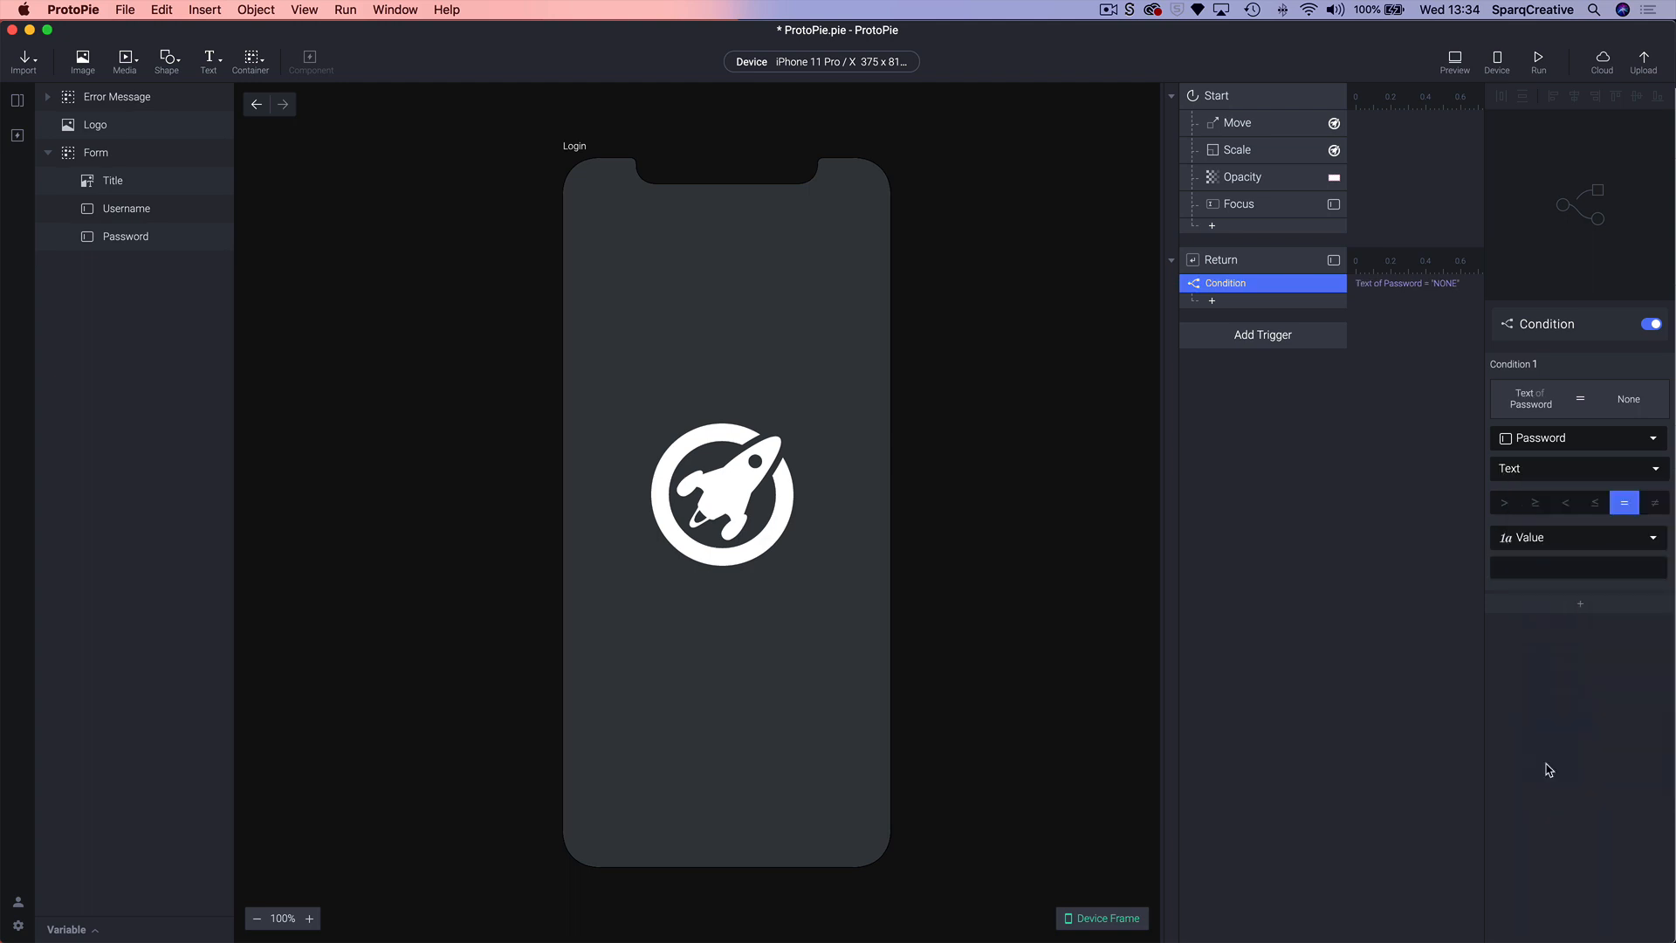
{"action": "left_click", "coordinate": [1534, 567]}
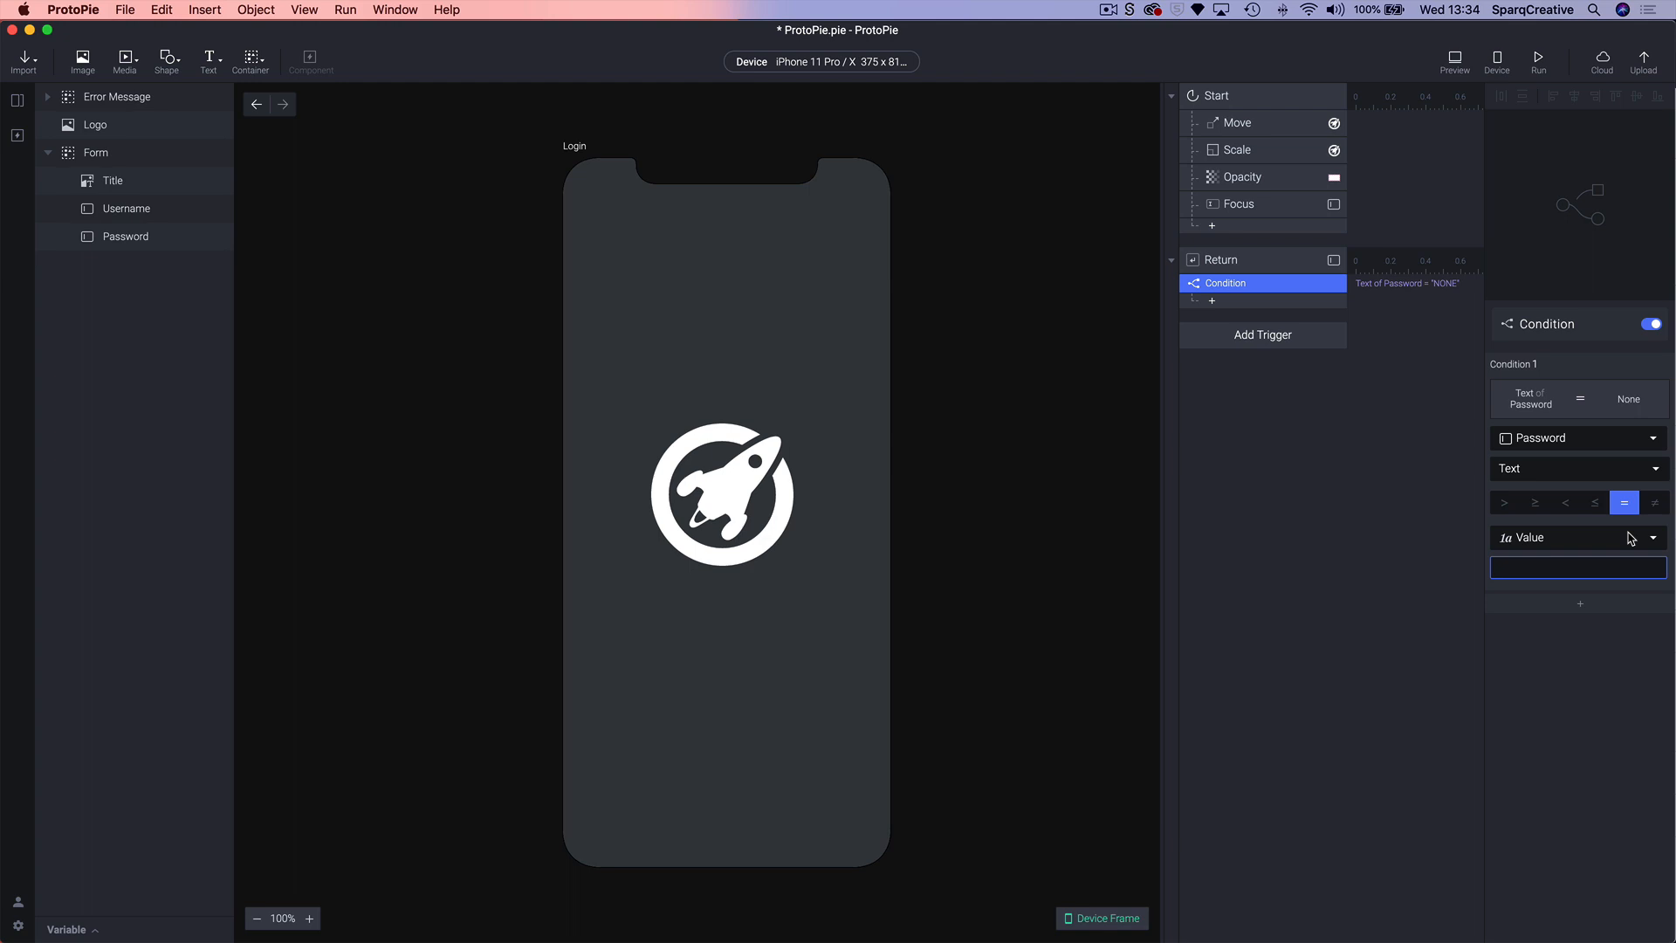
{"action": "type", "text": "hansolo"}
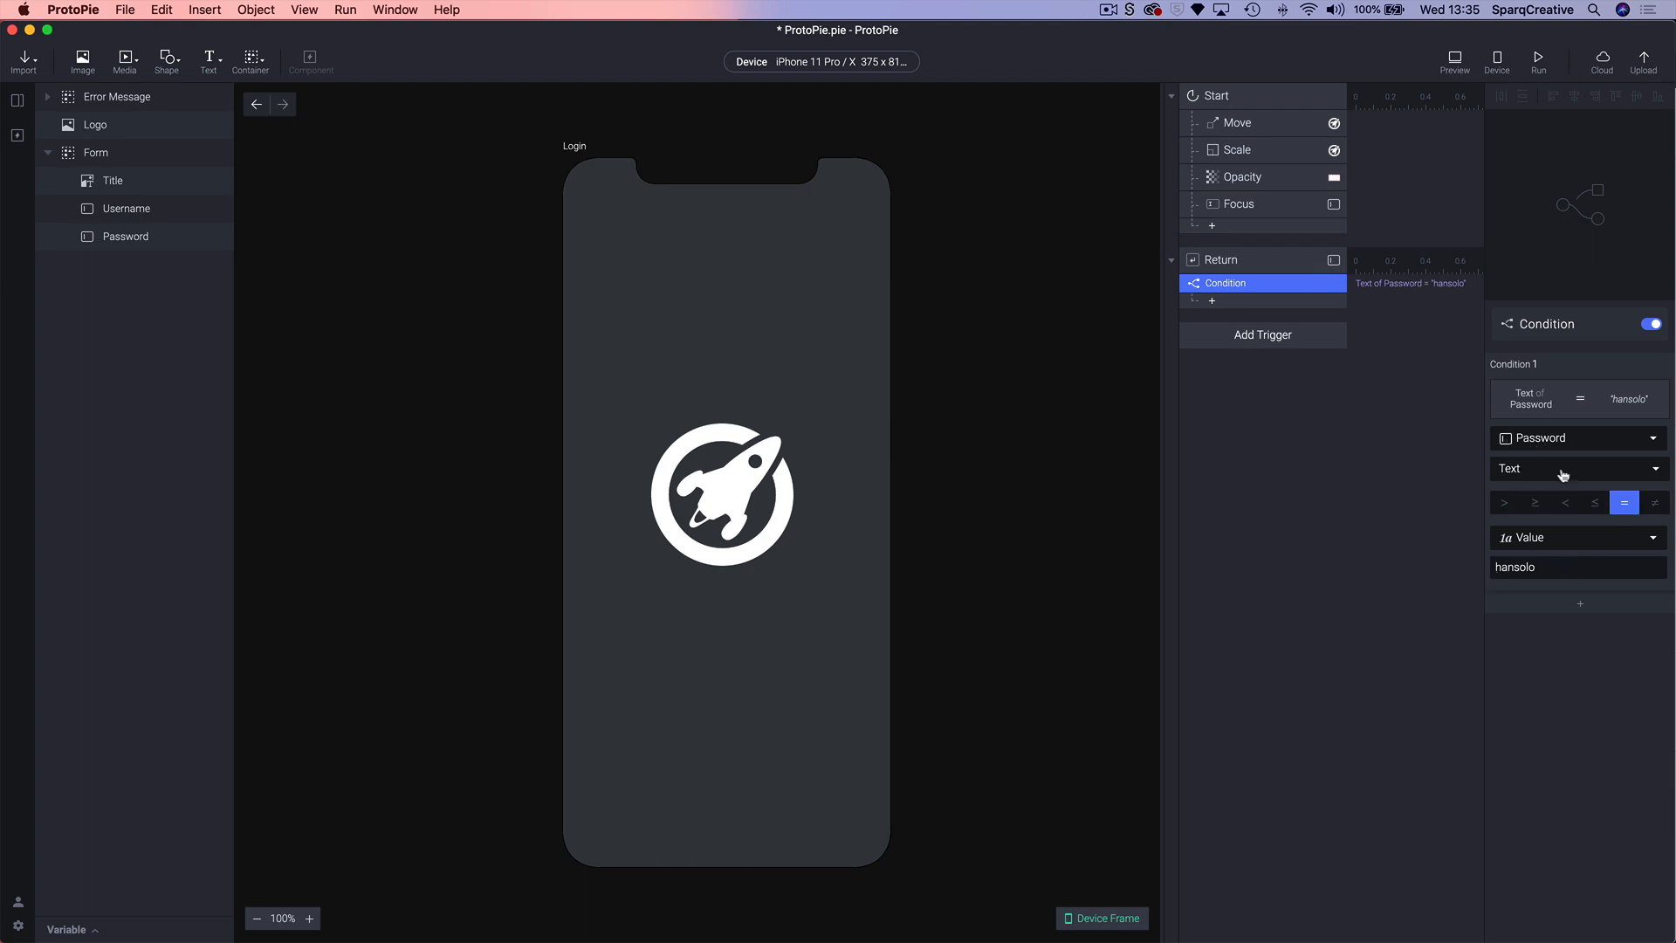
- Add a Jump response under the password condition that goes to the Home scene with a Slide In transition
{"action": "left_click", "coordinate": [1215, 301]}
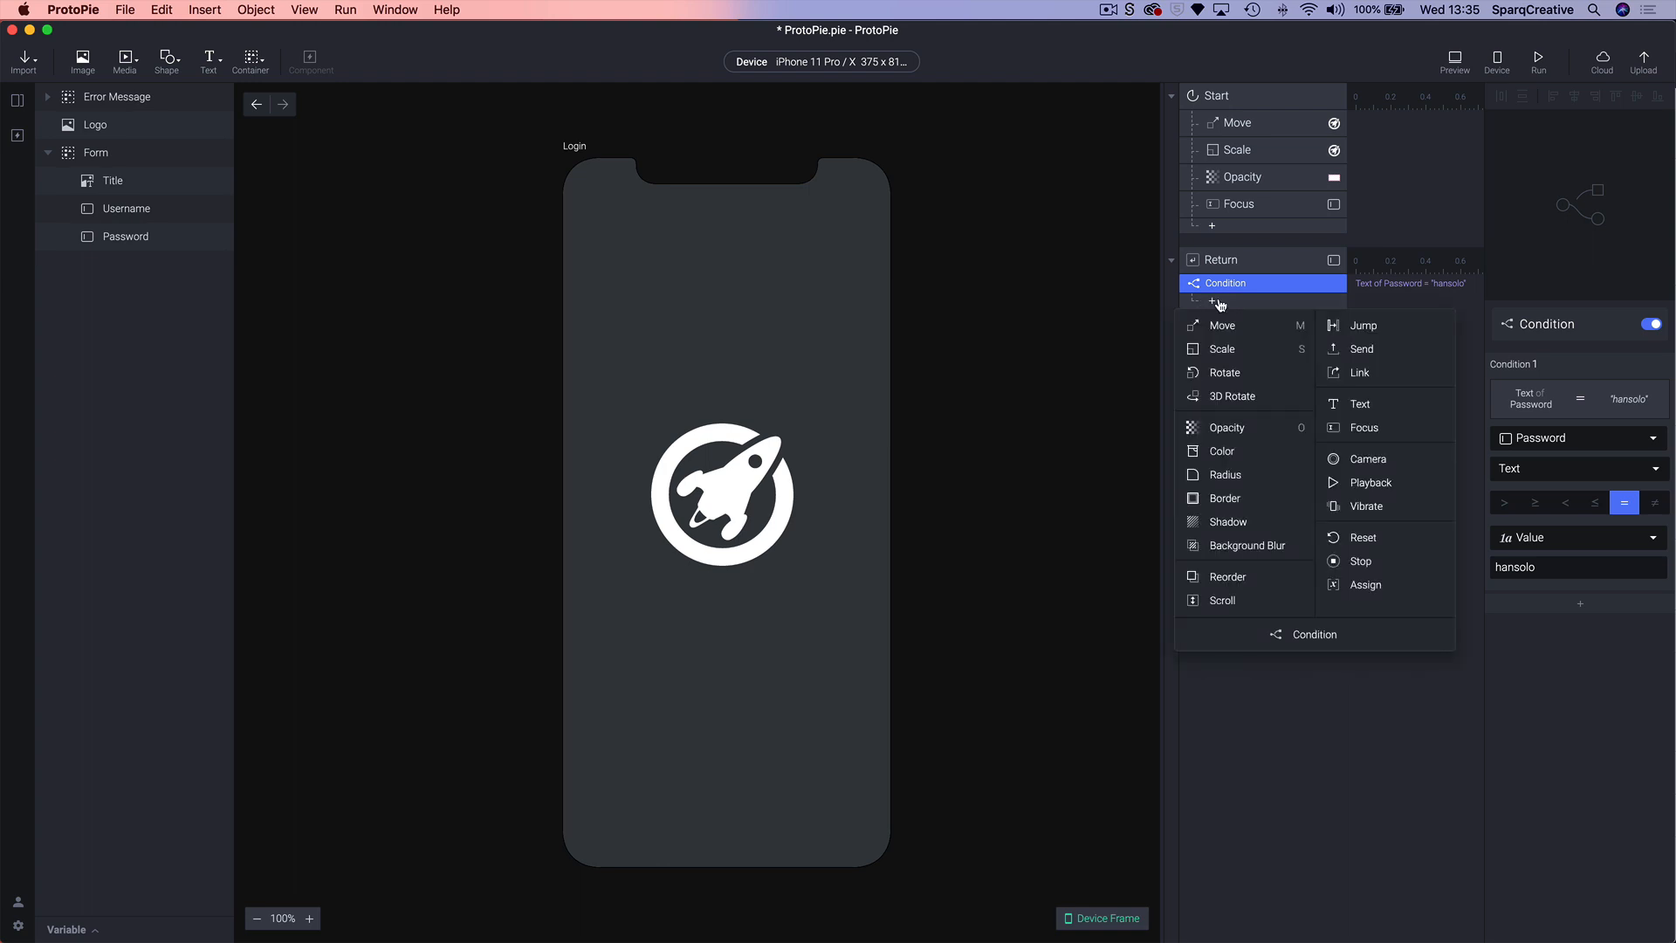
{"action": "left_click", "coordinate": [1342, 329]}
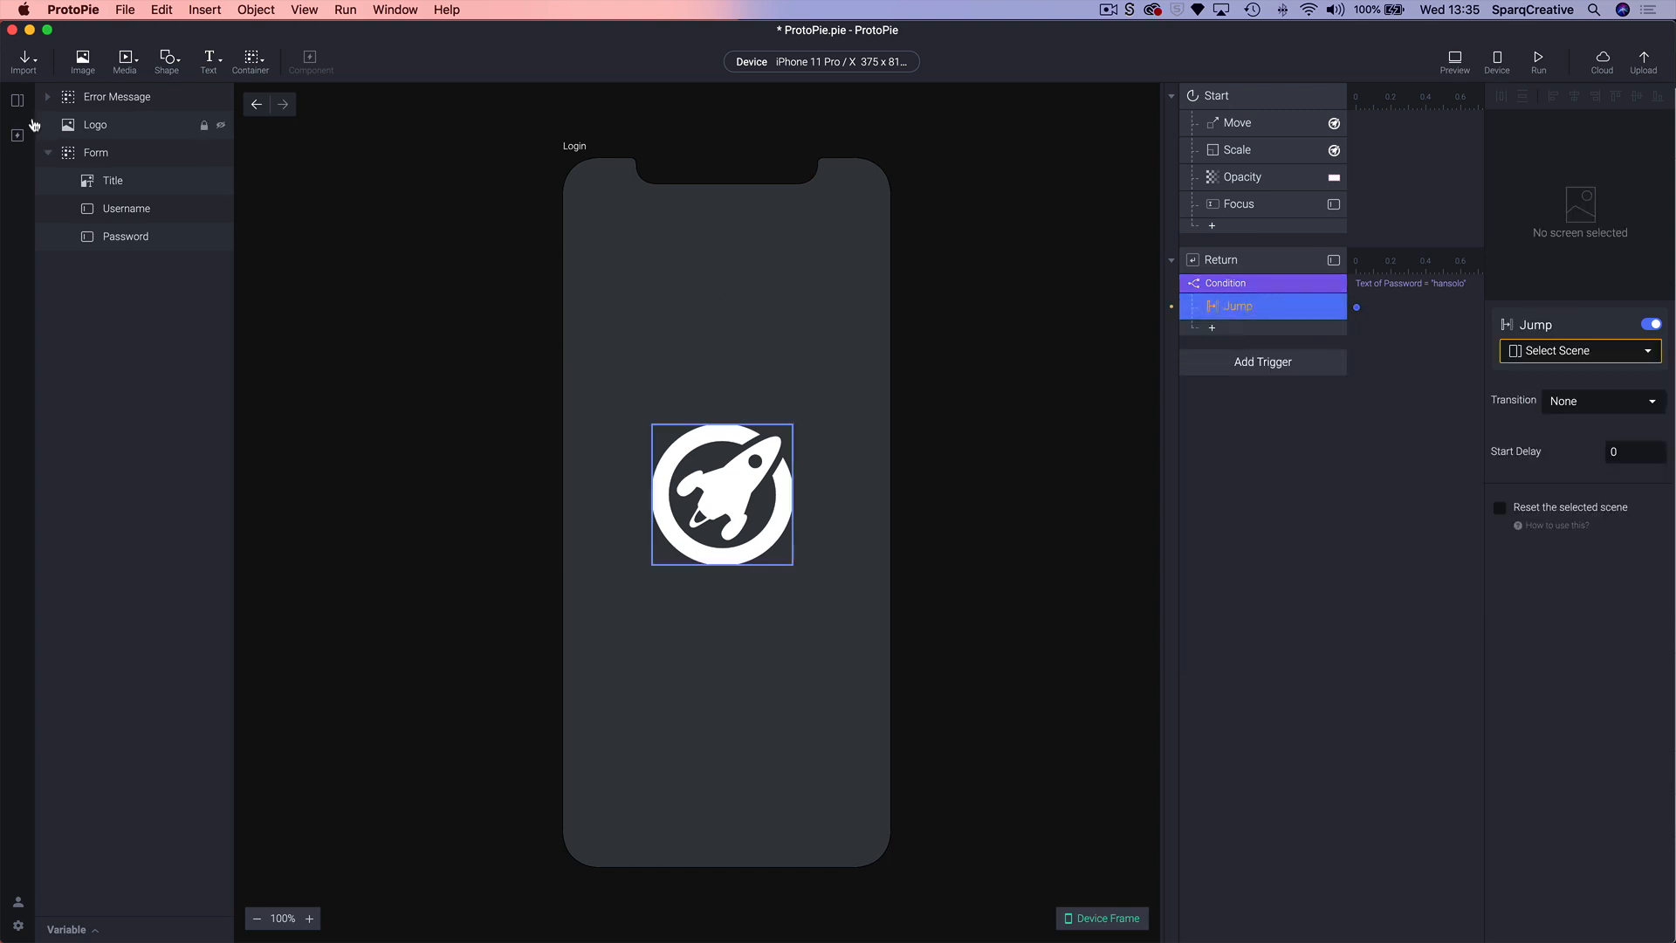
{"action": "left_click", "coordinate": [16, 100]}
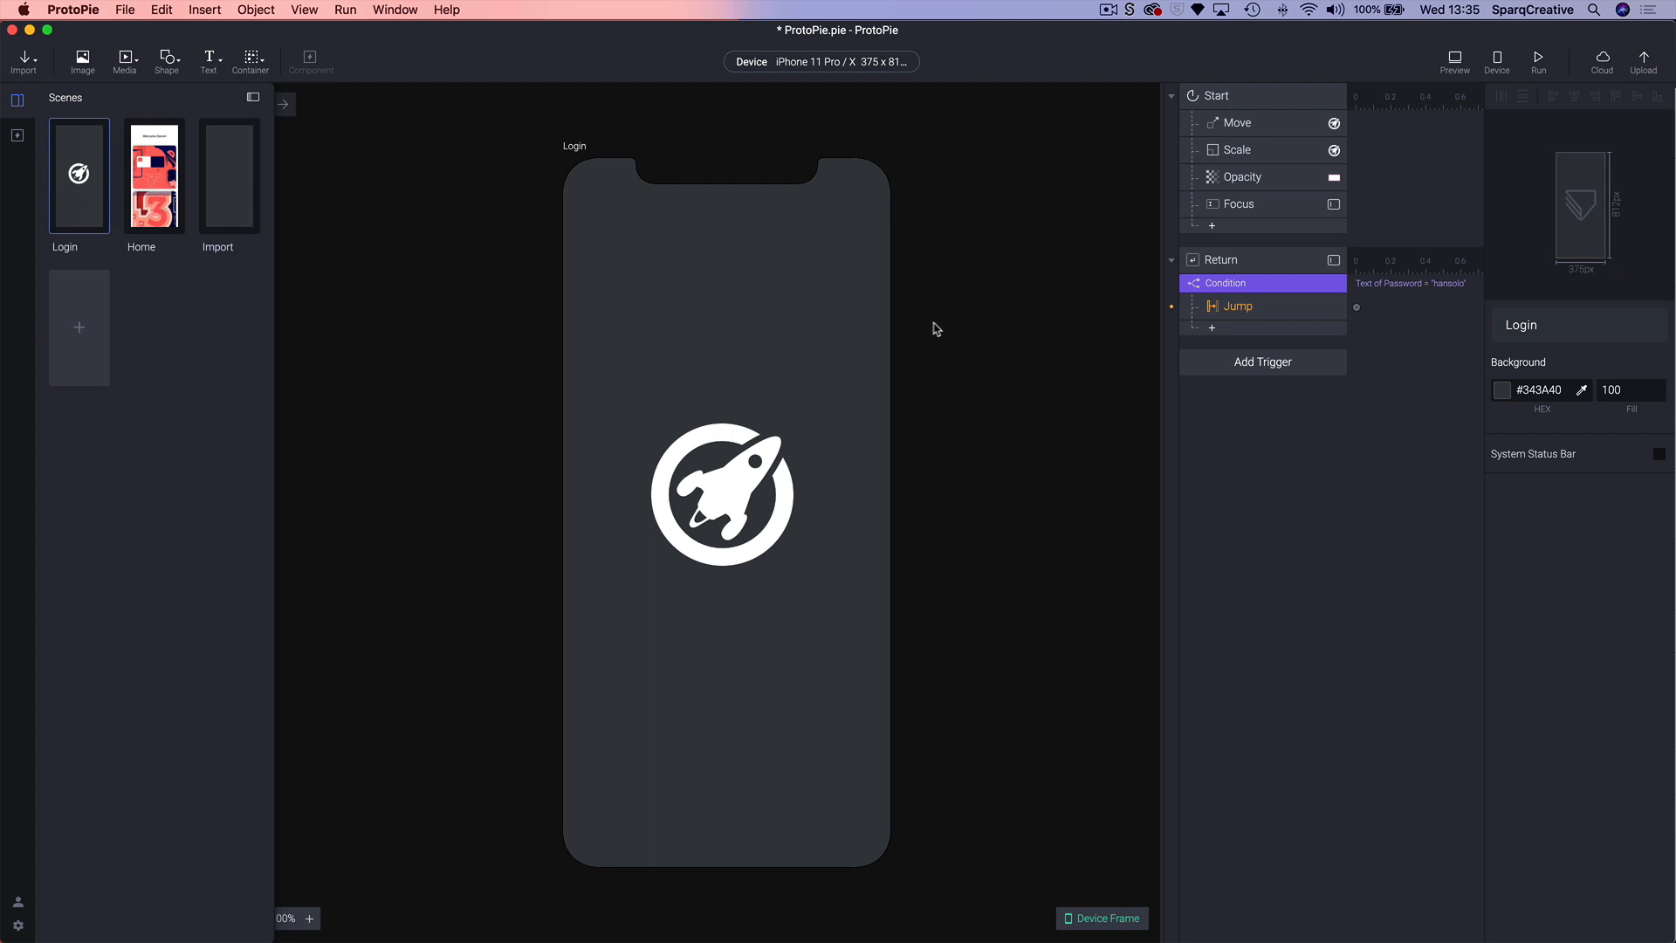
{"action": "left_click", "coordinate": [975, 342]}
{"action": "left_click", "coordinate": [1279, 311]}
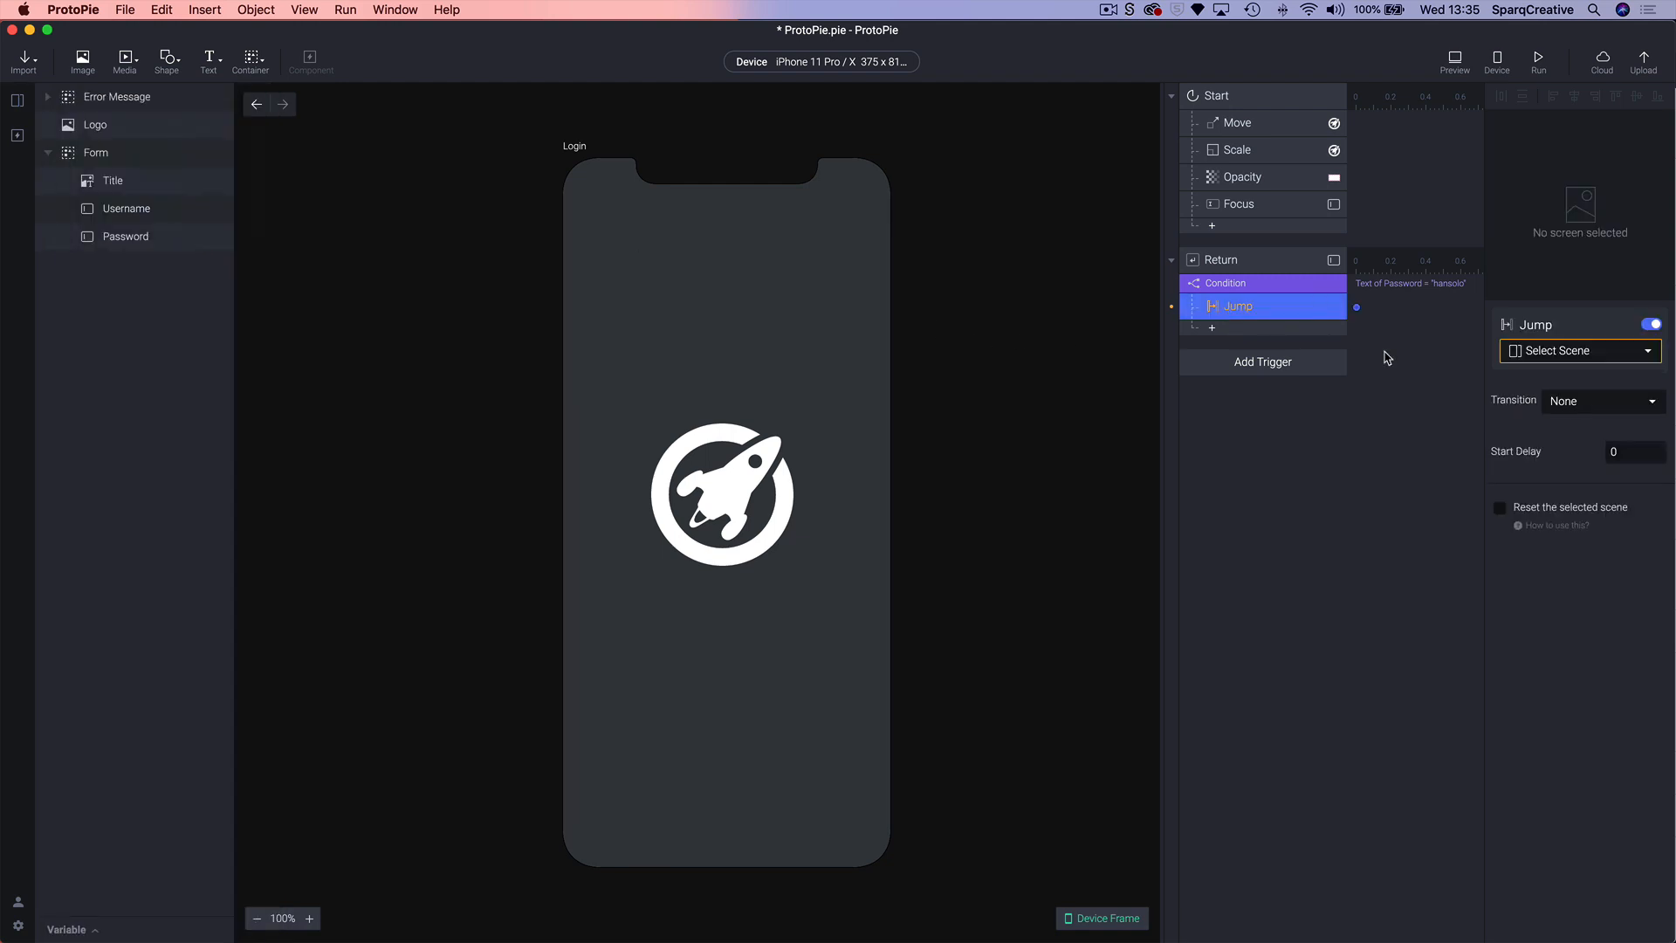
{"action": "left_click", "coordinate": [1583, 353]}
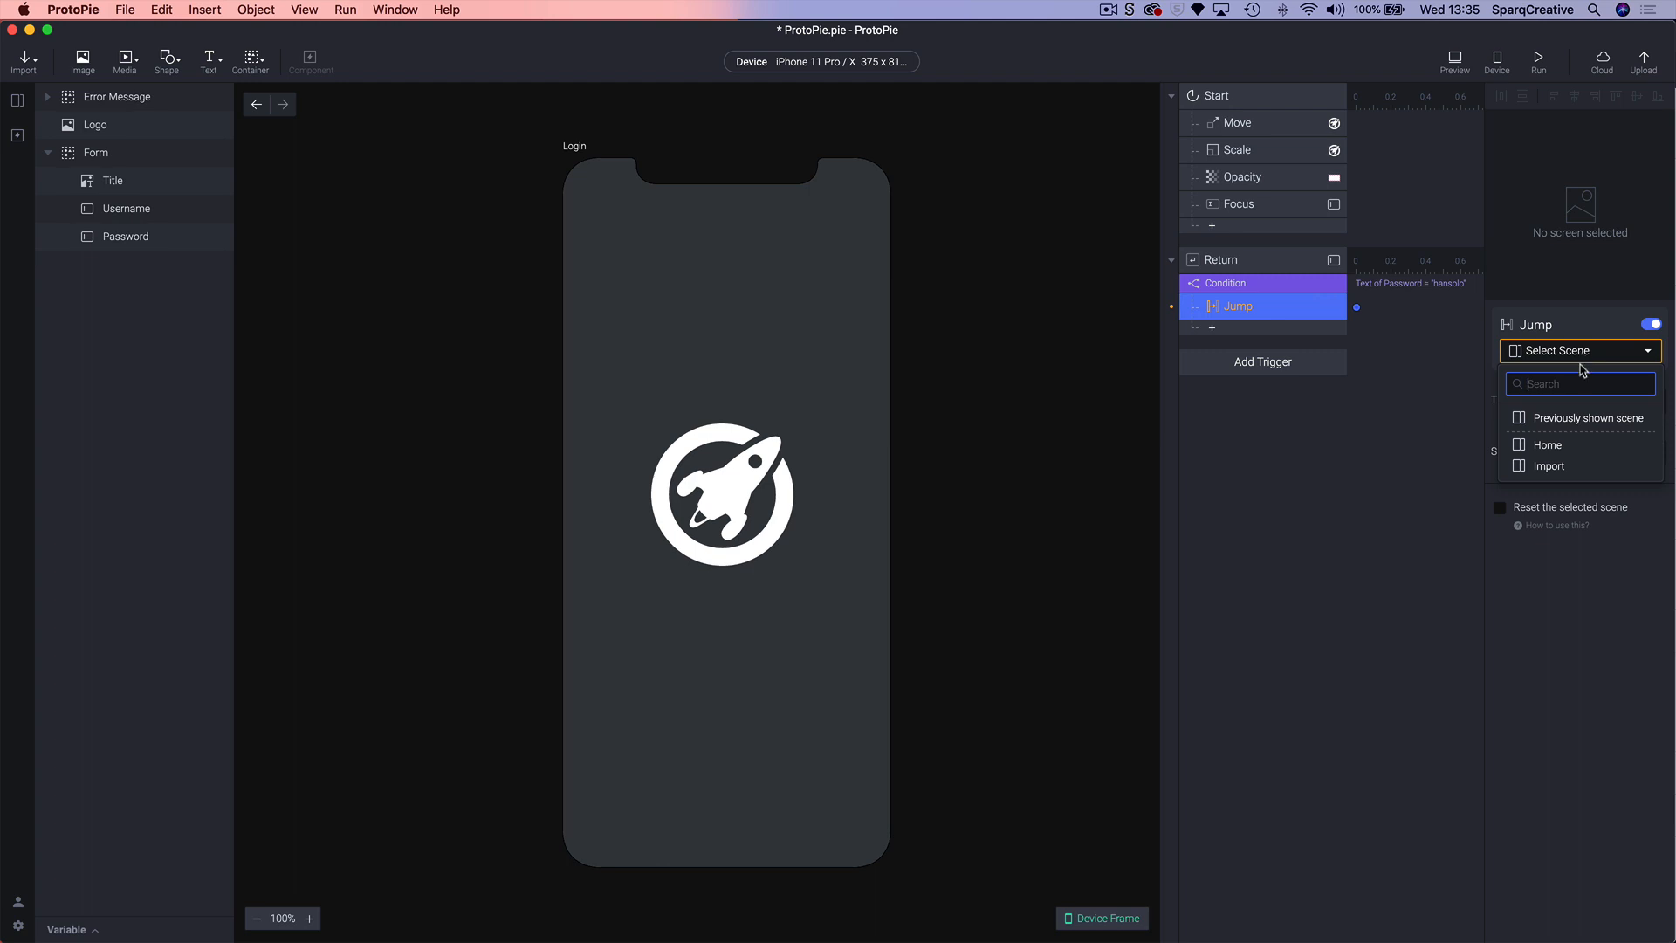
{"action": "left_click", "coordinate": [1572, 457]}
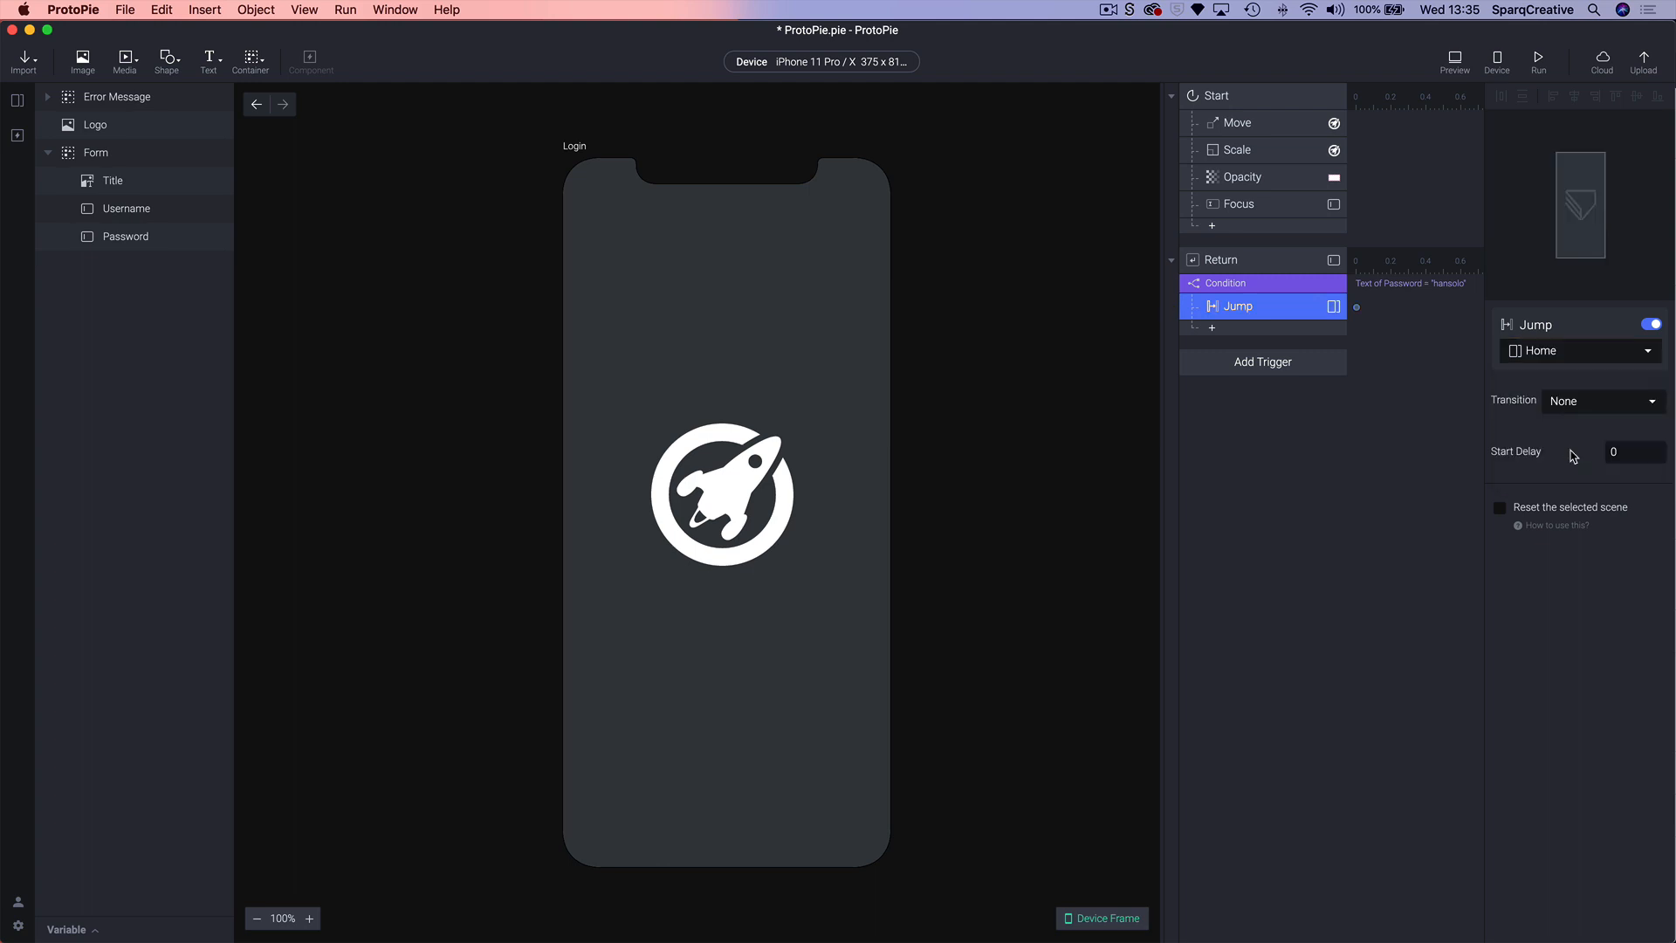
{"action": "left_click", "coordinate": [1597, 404]}
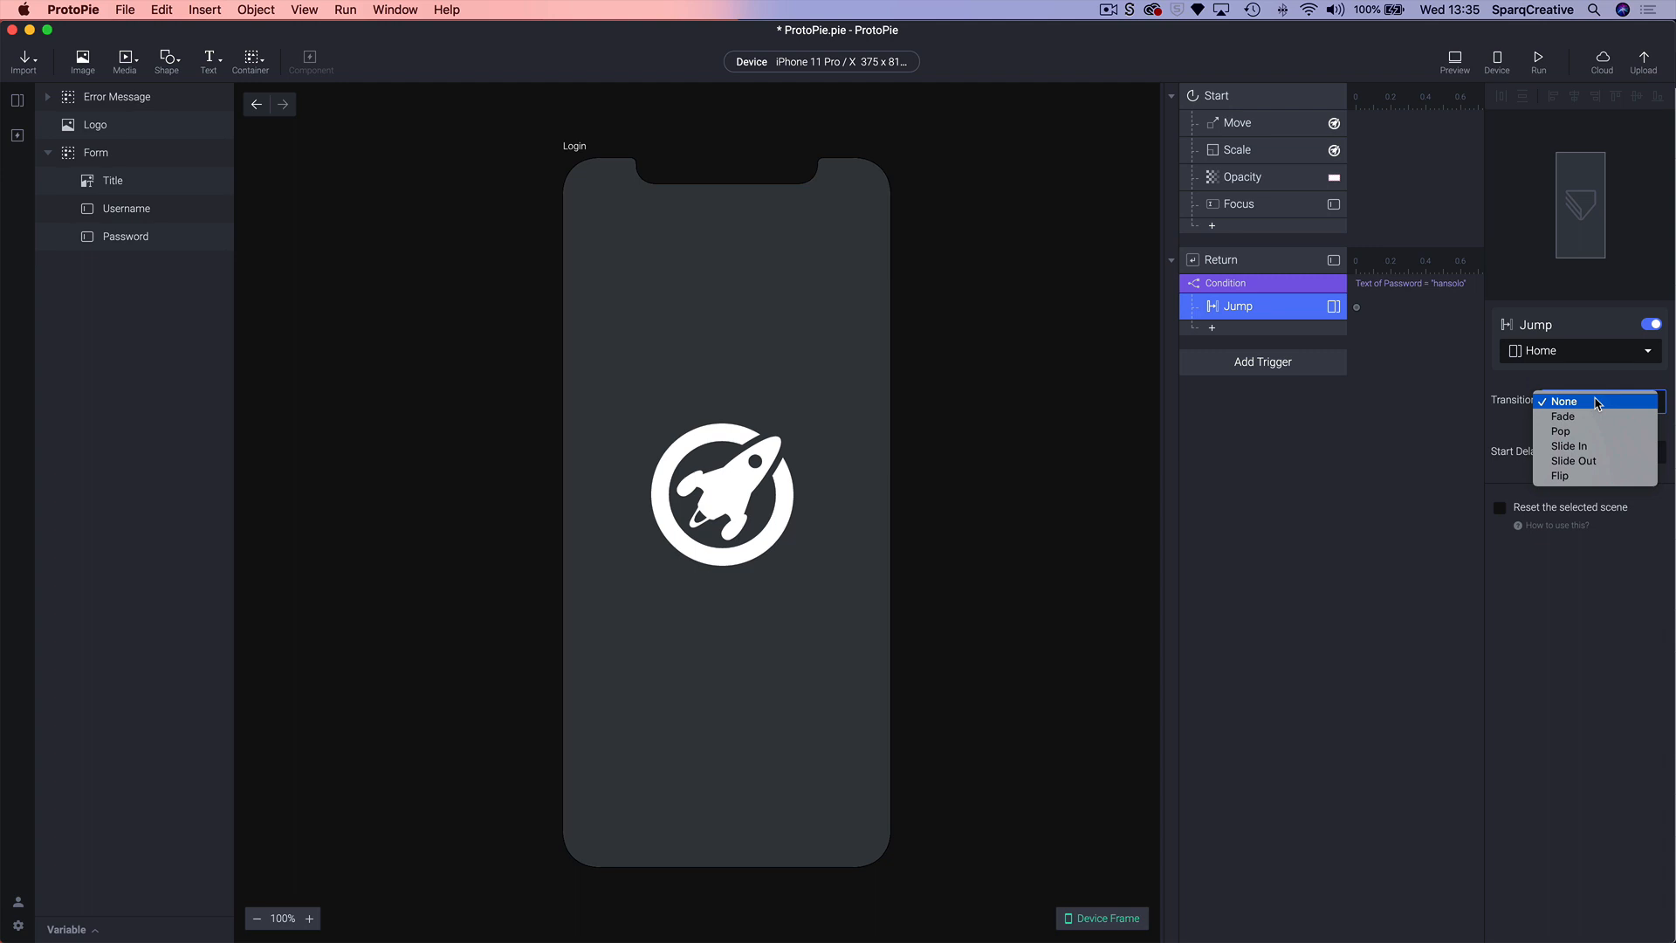
{"action": "left_click", "coordinate": [1580, 448]}
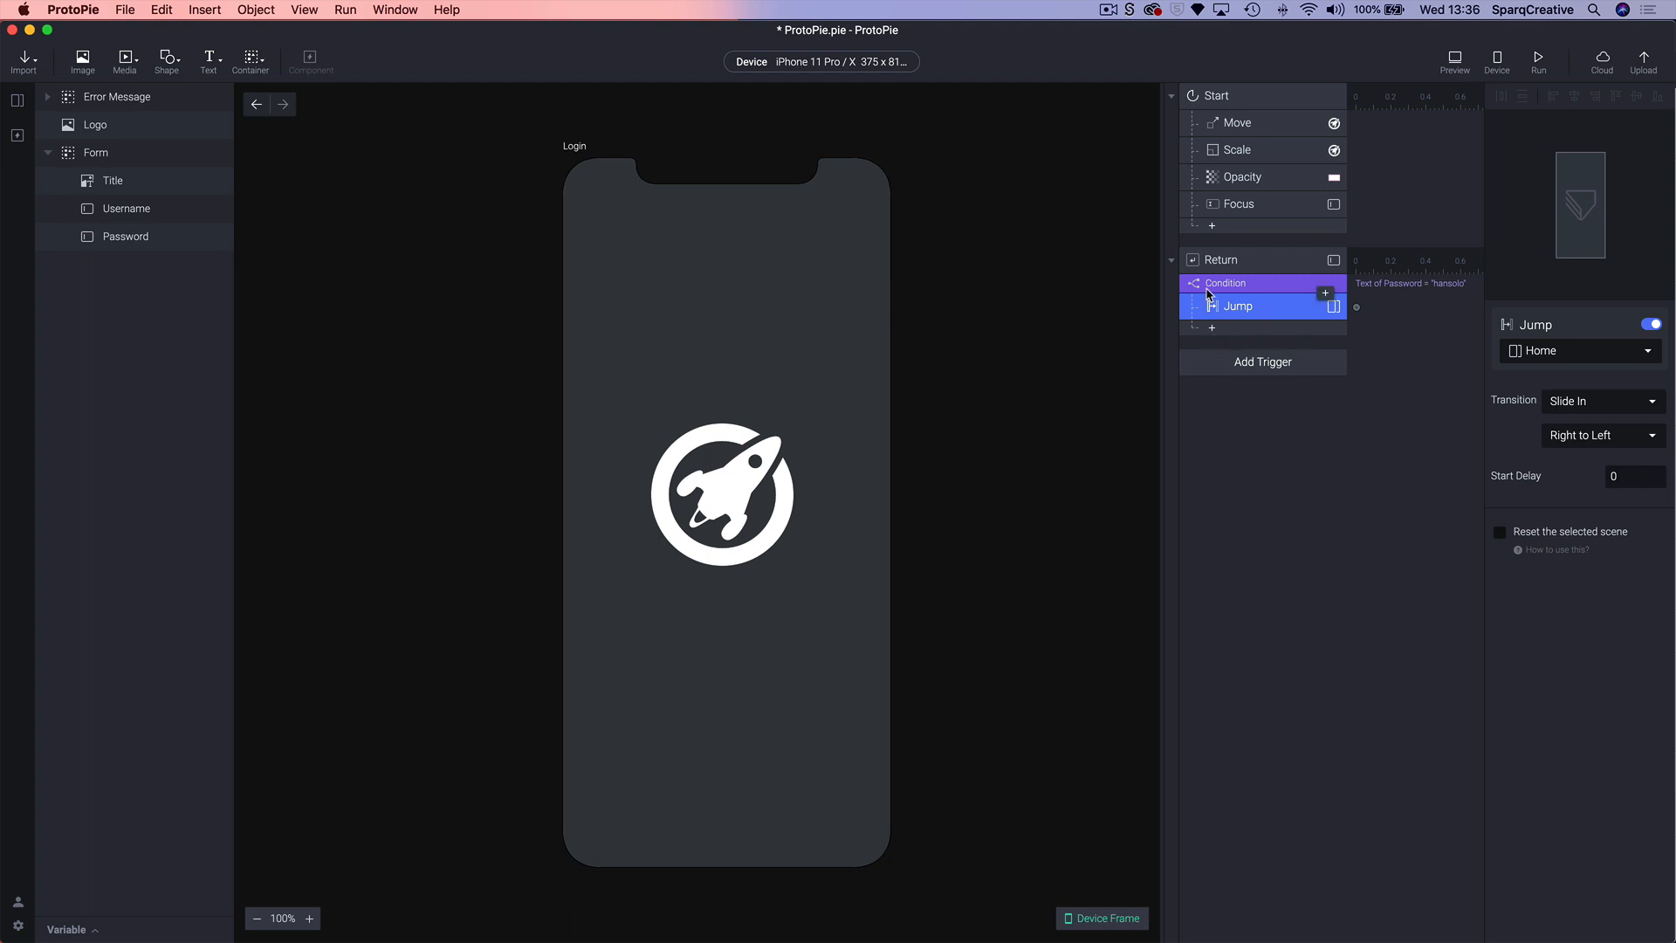
- Add a second condition under the Return trigger requiring the Password layer's Text to be not equal (≠) to the chosen login password
{"action": "left_click", "coordinate": [1301, 290]}
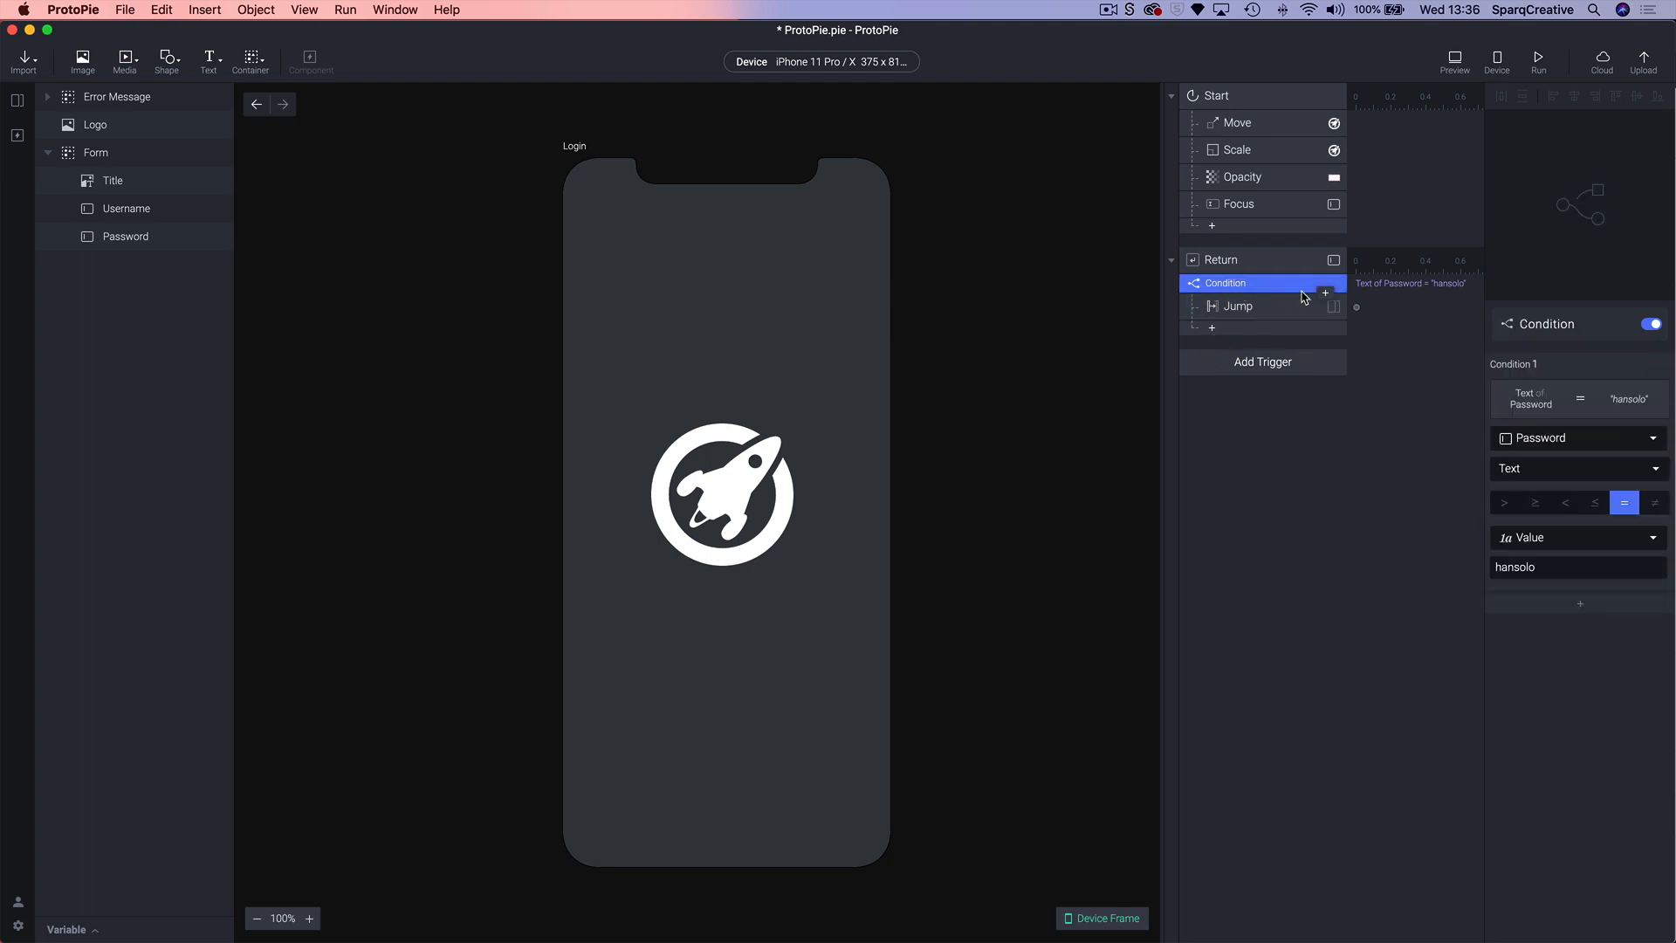
{"action": "left_click", "coordinate": [1213, 330]}
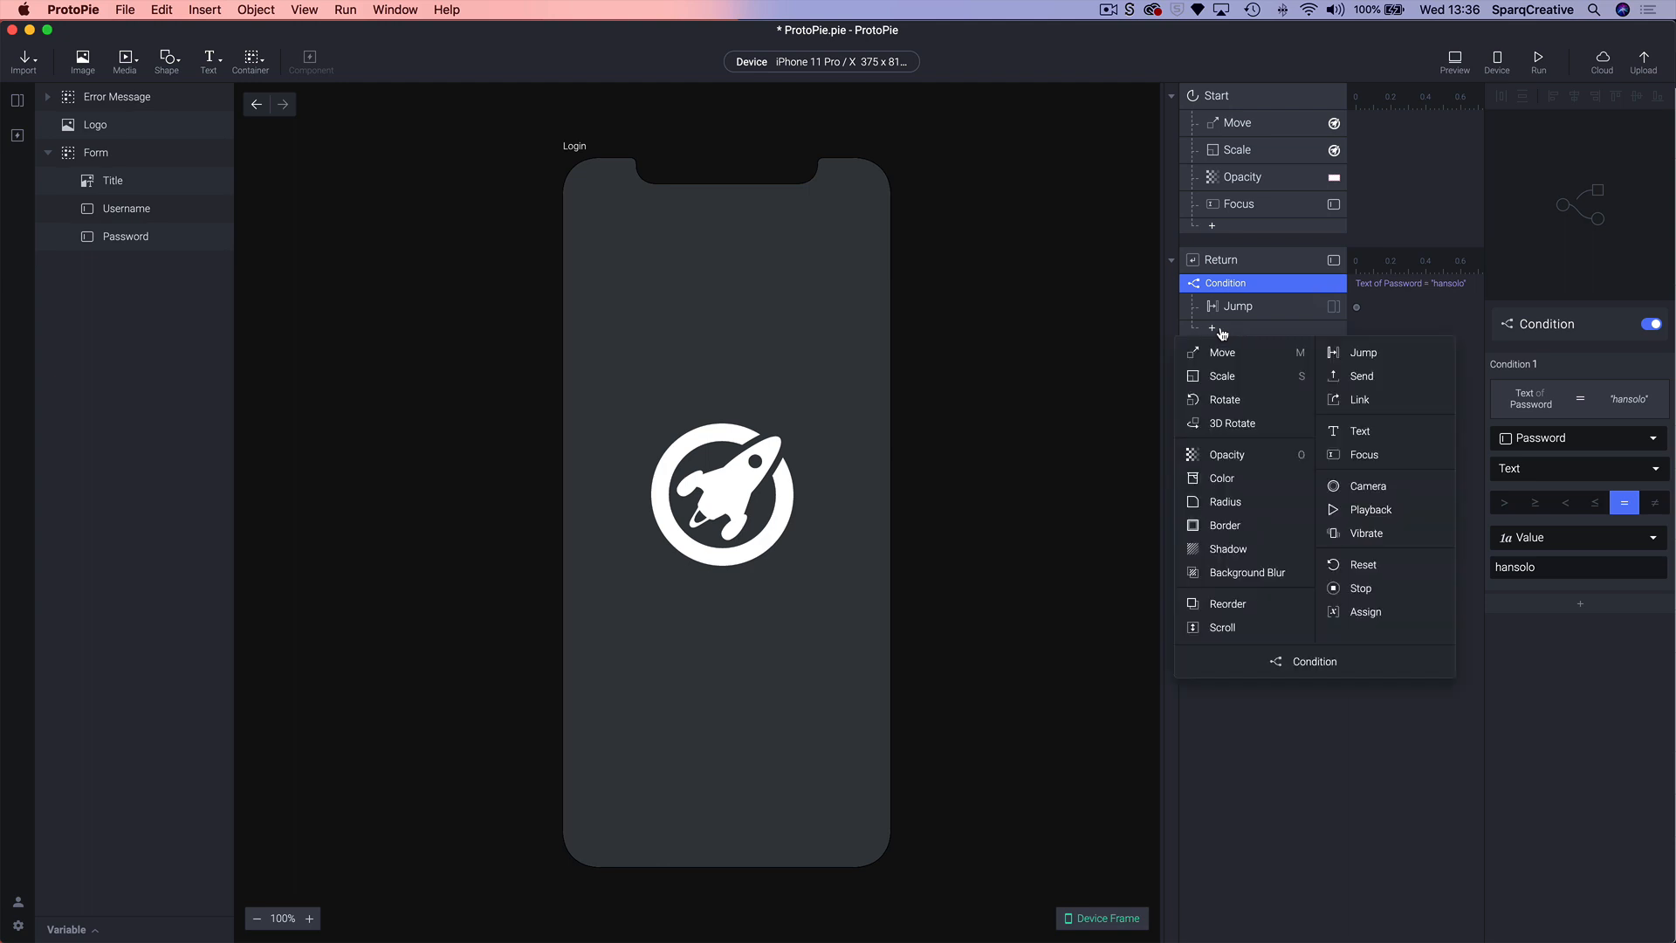
{"action": "left_click", "coordinate": [1322, 668]}
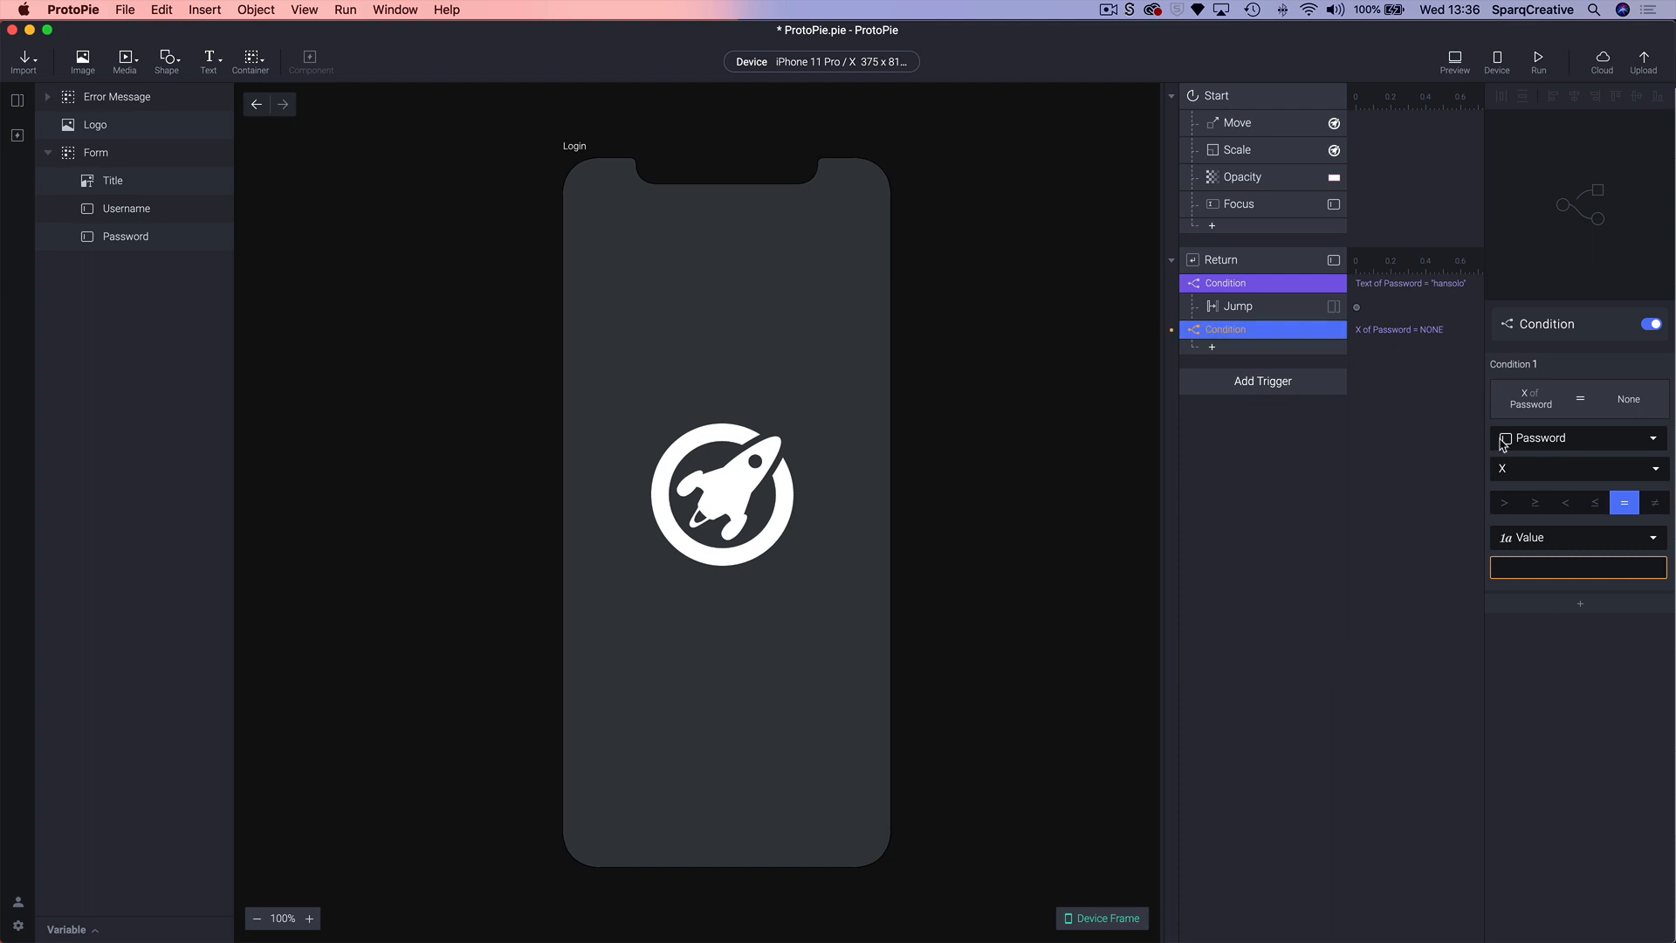
{"action": "left_click", "coordinate": [1546, 479]}
{"action": "scroll", "coordinate": [1547, 709], "scroll_direction": "down", "scroll_amount": 3}
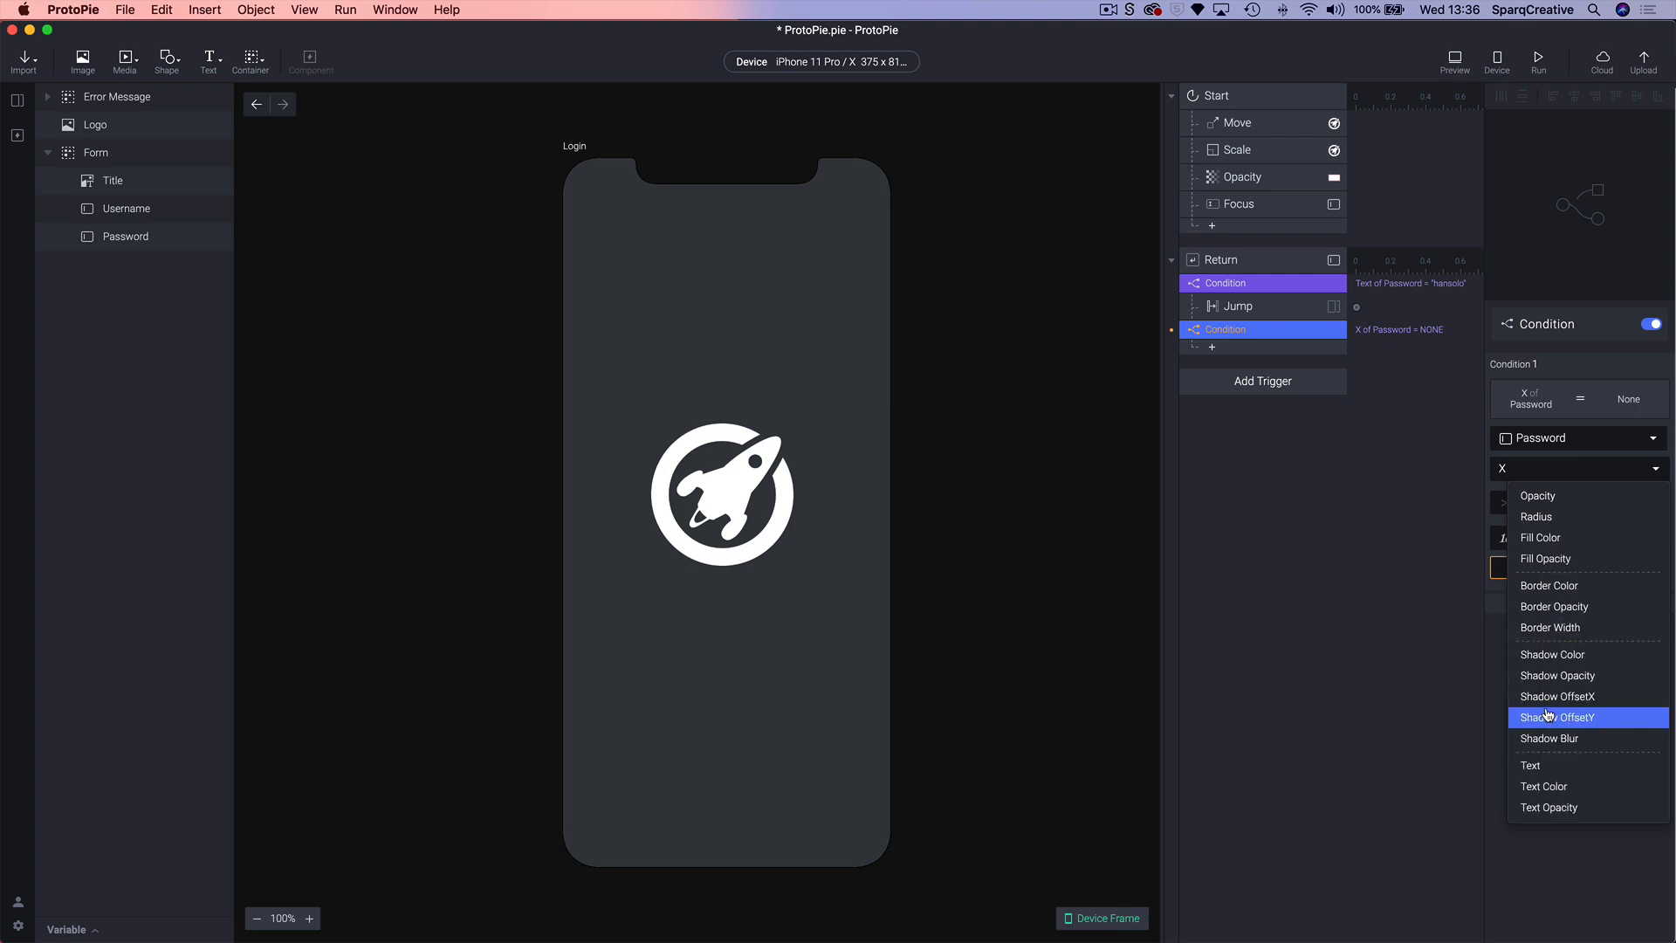
{"action": "left_click", "coordinate": [1538, 767]}
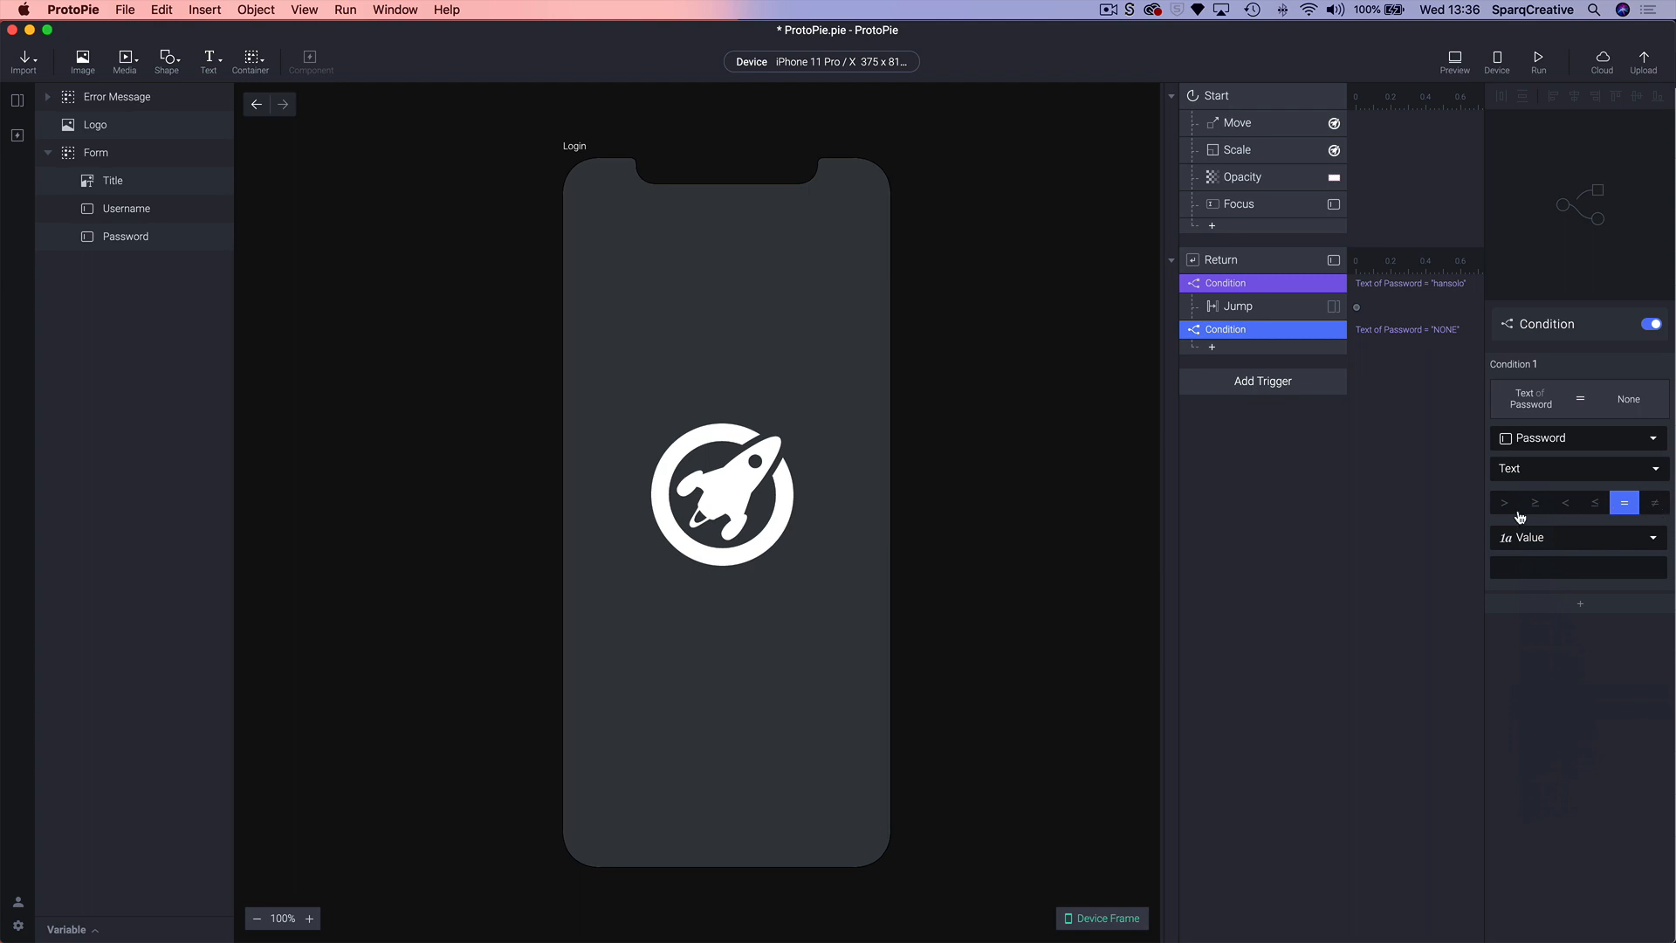
{"action": "left_click", "coordinate": [1656, 504]}
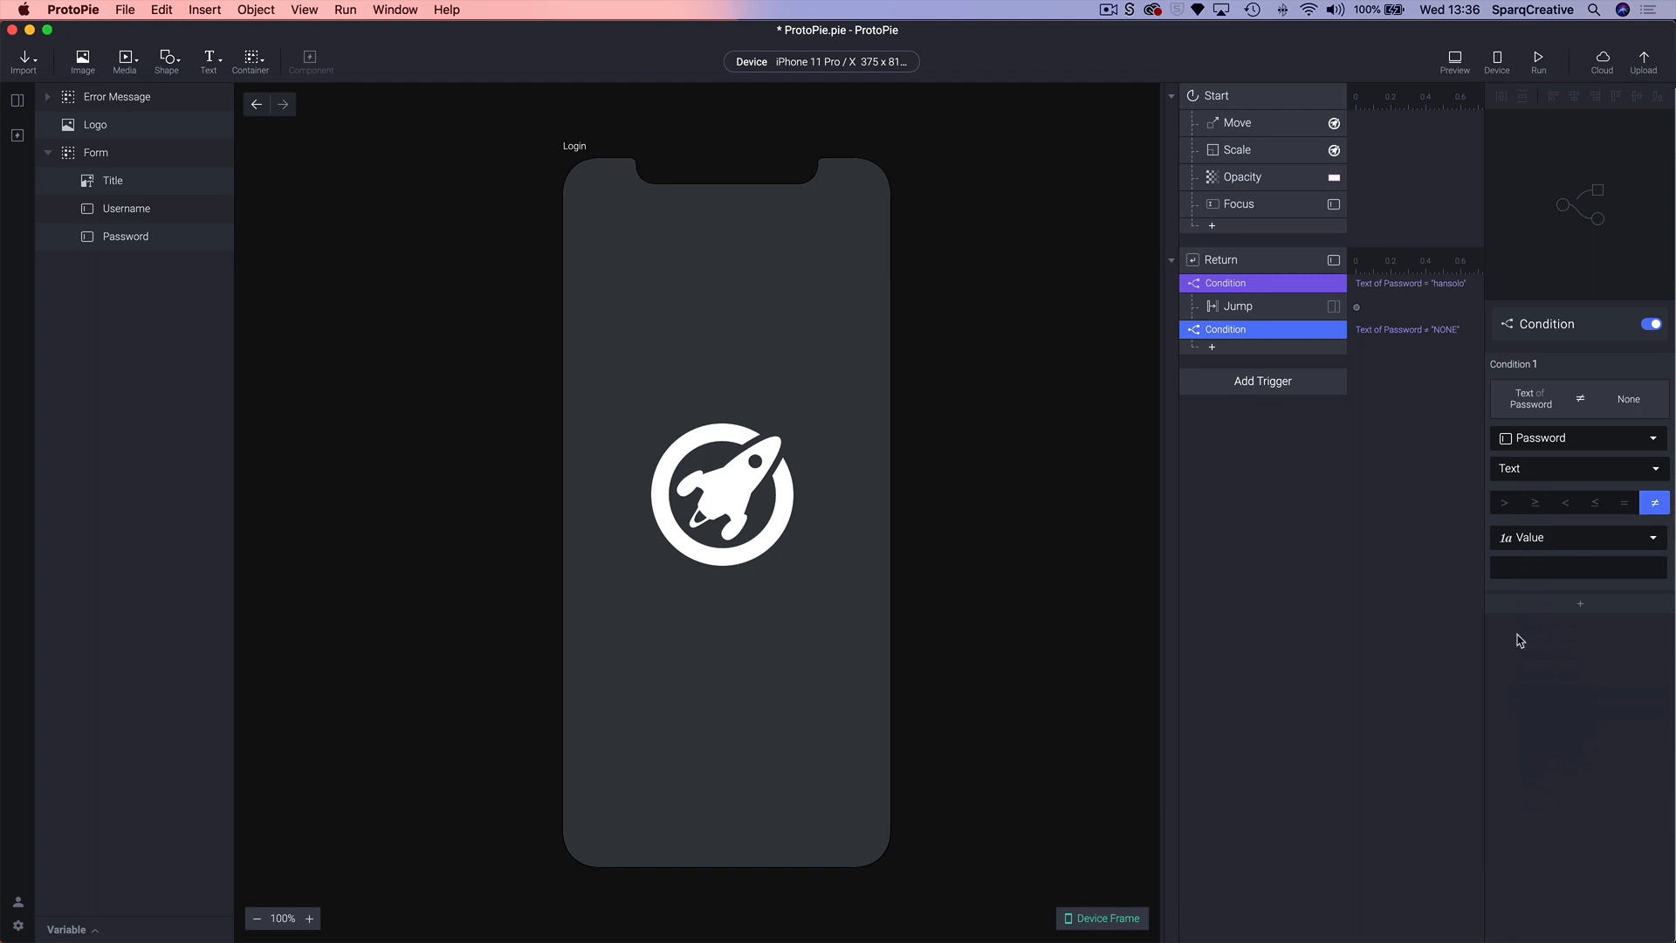
{"action": "left_click", "coordinate": [1512, 570]}
{"action": "type", "text": "hansolo"}
{"action": "key", "text": "Return"}
{"action": "left_click", "coordinate": [1529, 567]}
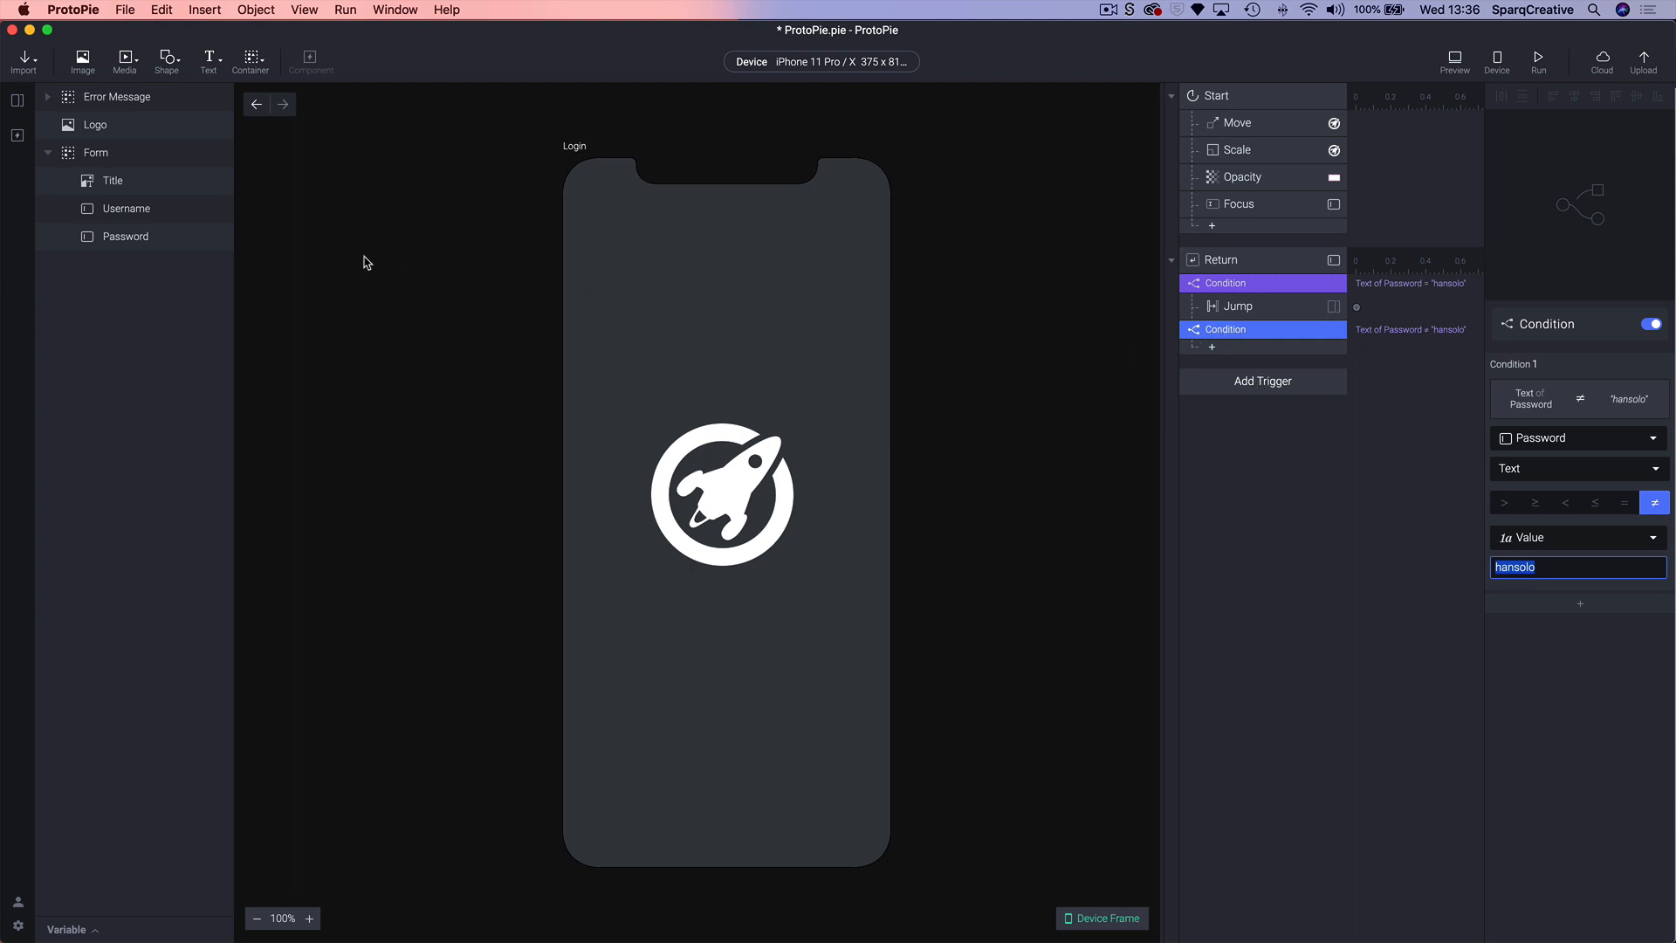
- Add an Opacity response for the Error Message container under the not-equal condition and set its opacity to 100
{"action": "left_click", "coordinate": [106, 101]}
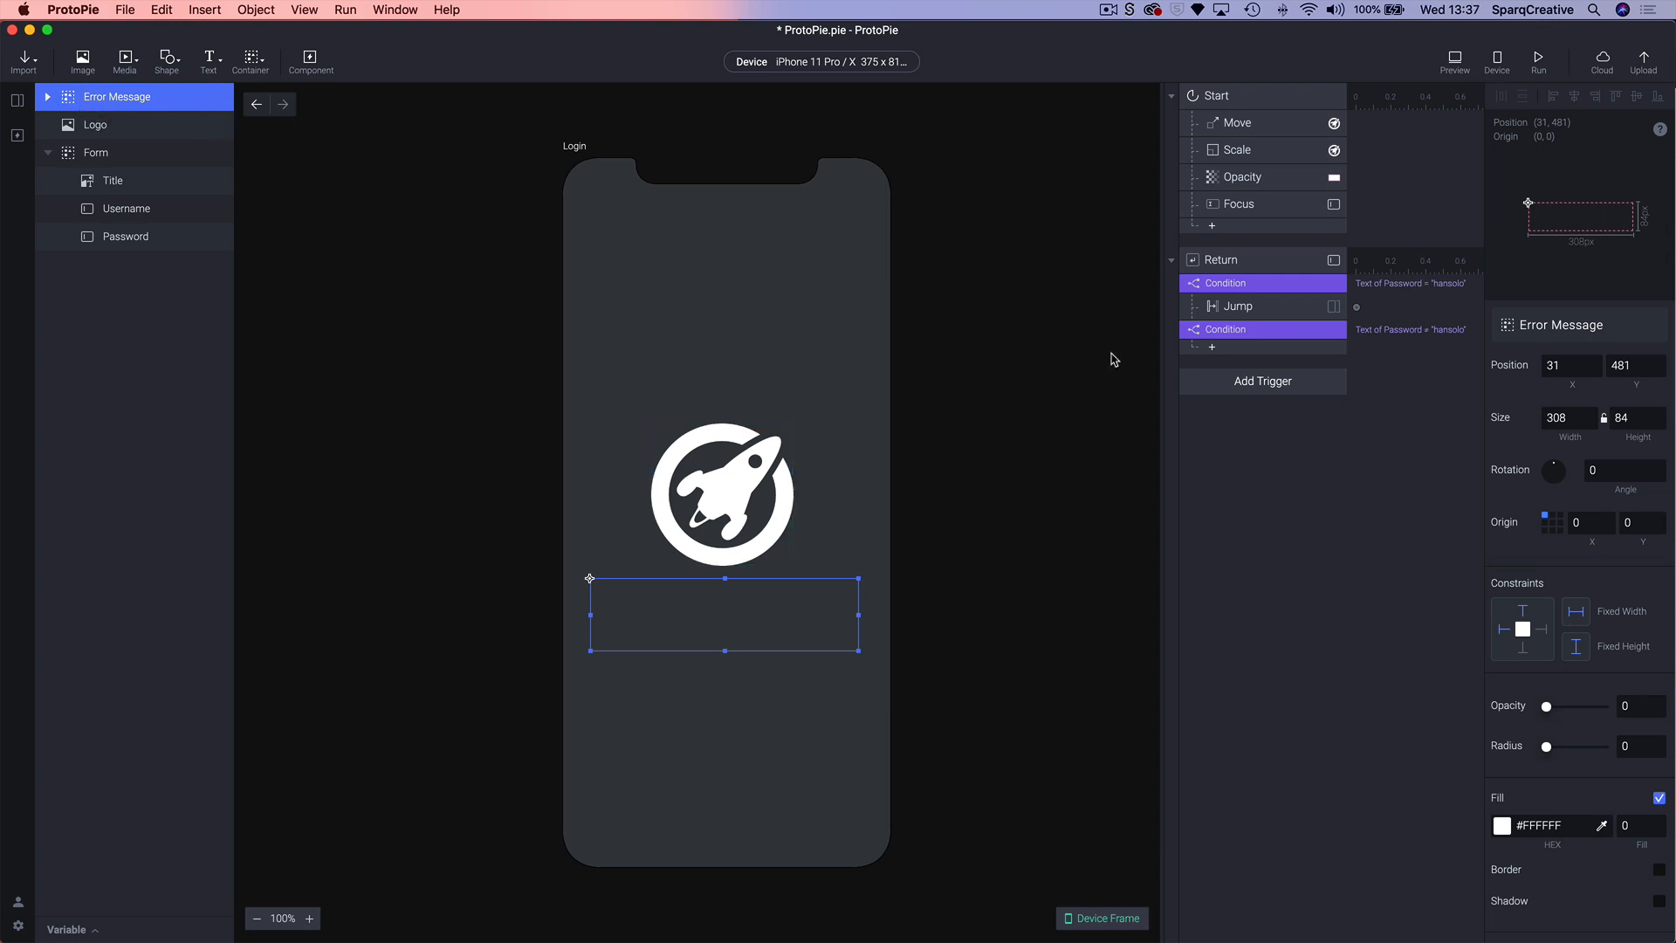
{"action": "left_click", "coordinate": [1212, 349]}
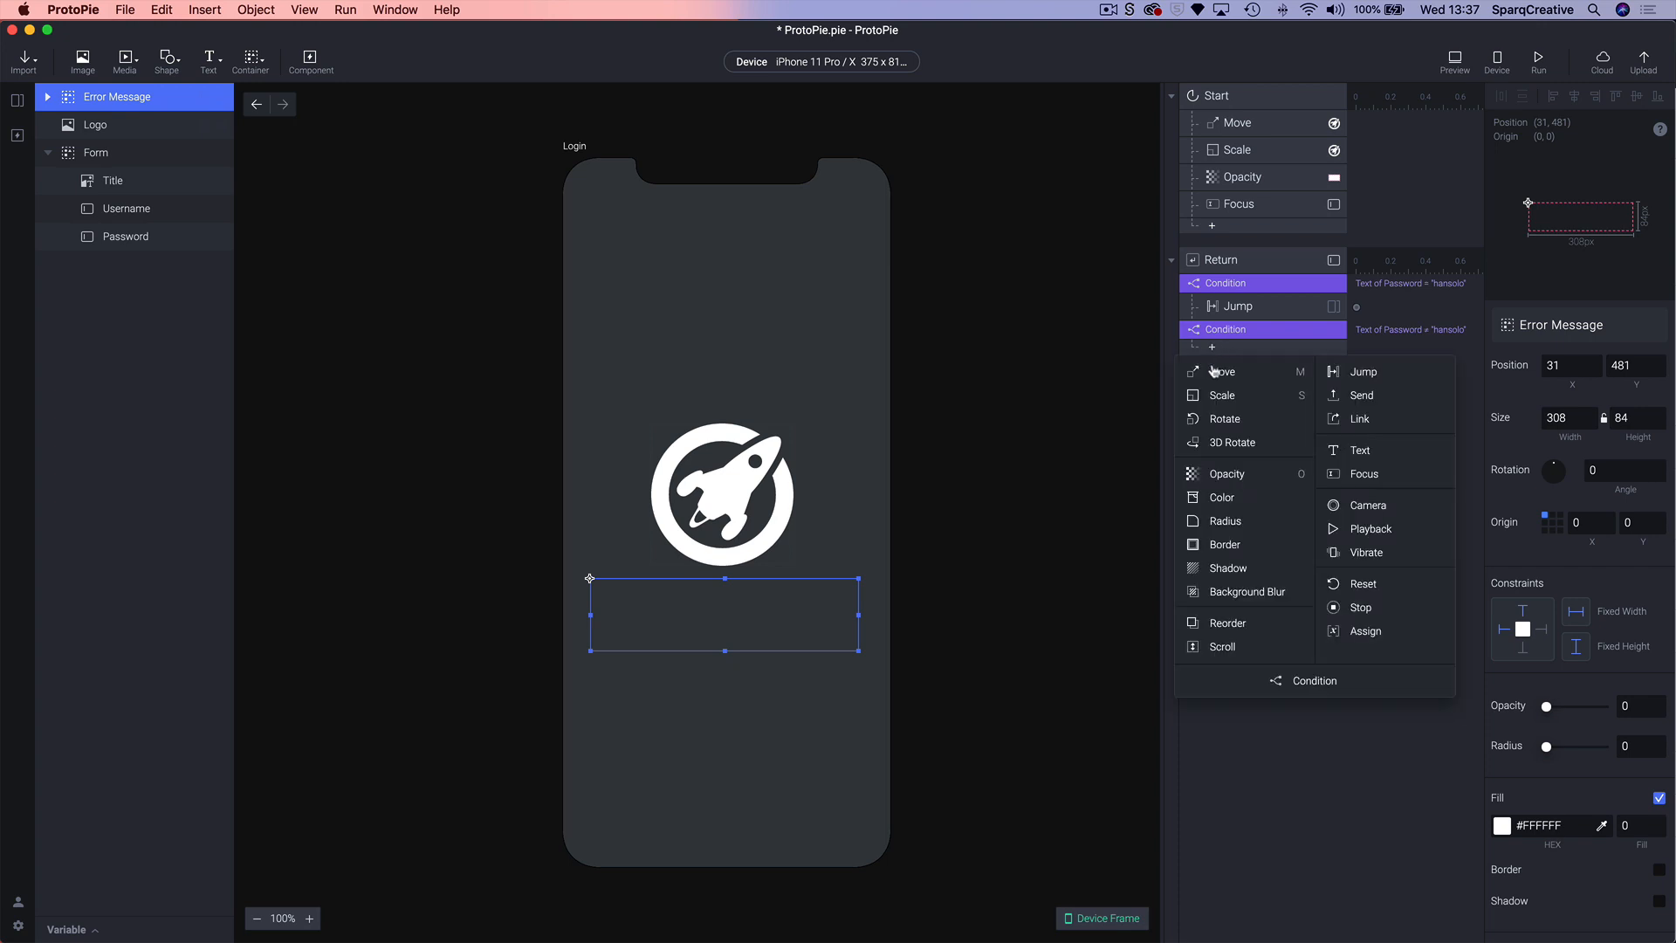
{"action": "left_click", "coordinate": [1226, 474]}
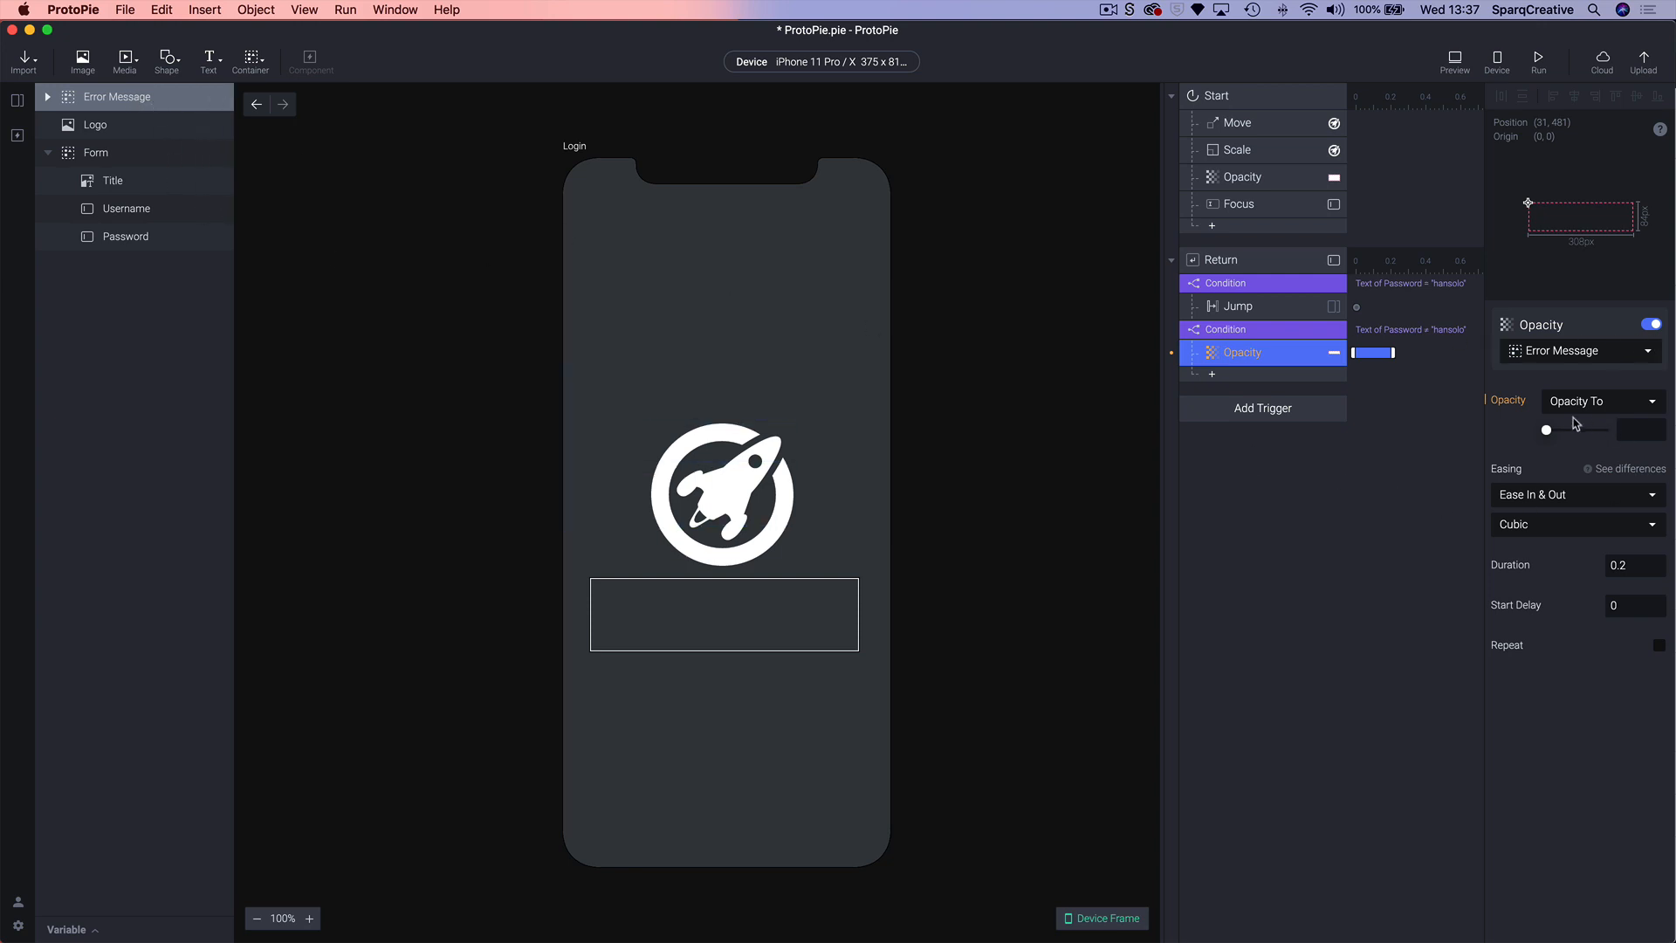
{"action": "left_click_drag", "start_coordinate": [1547, 433], "coordinate": [1631, 437]}
{"action": "left_click", "coordinate": [1561, 496]}
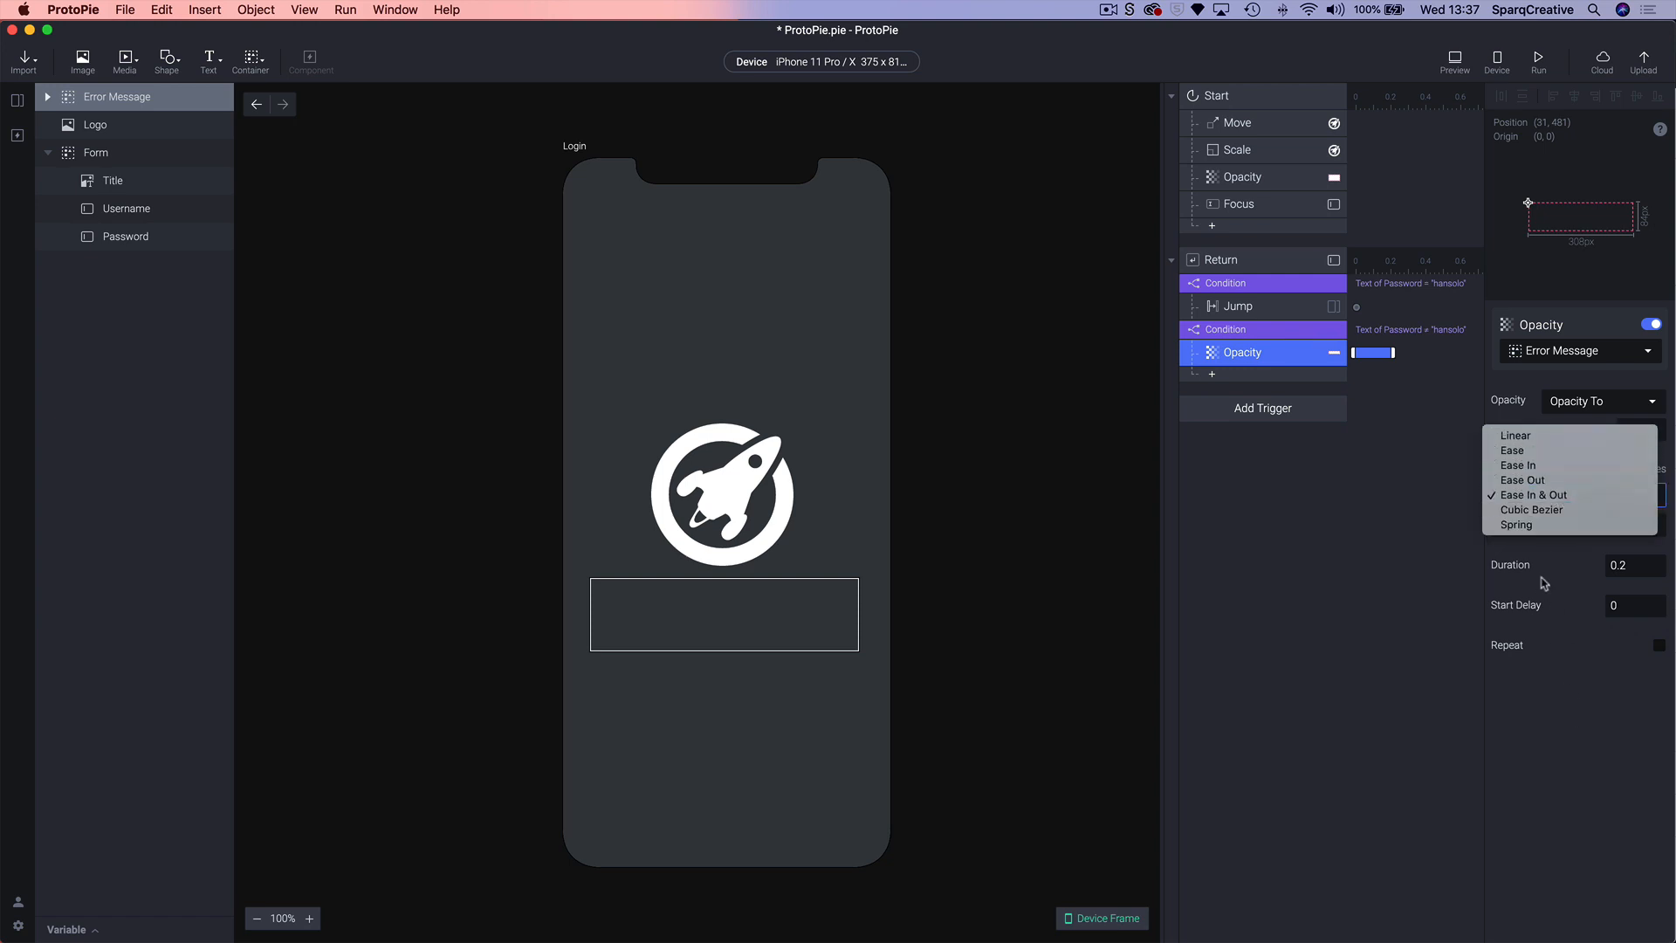
{"action": "left_click", "coordinate": [1574, 735]}
{"action": "left_click", "coordinate": [1535, 525]}
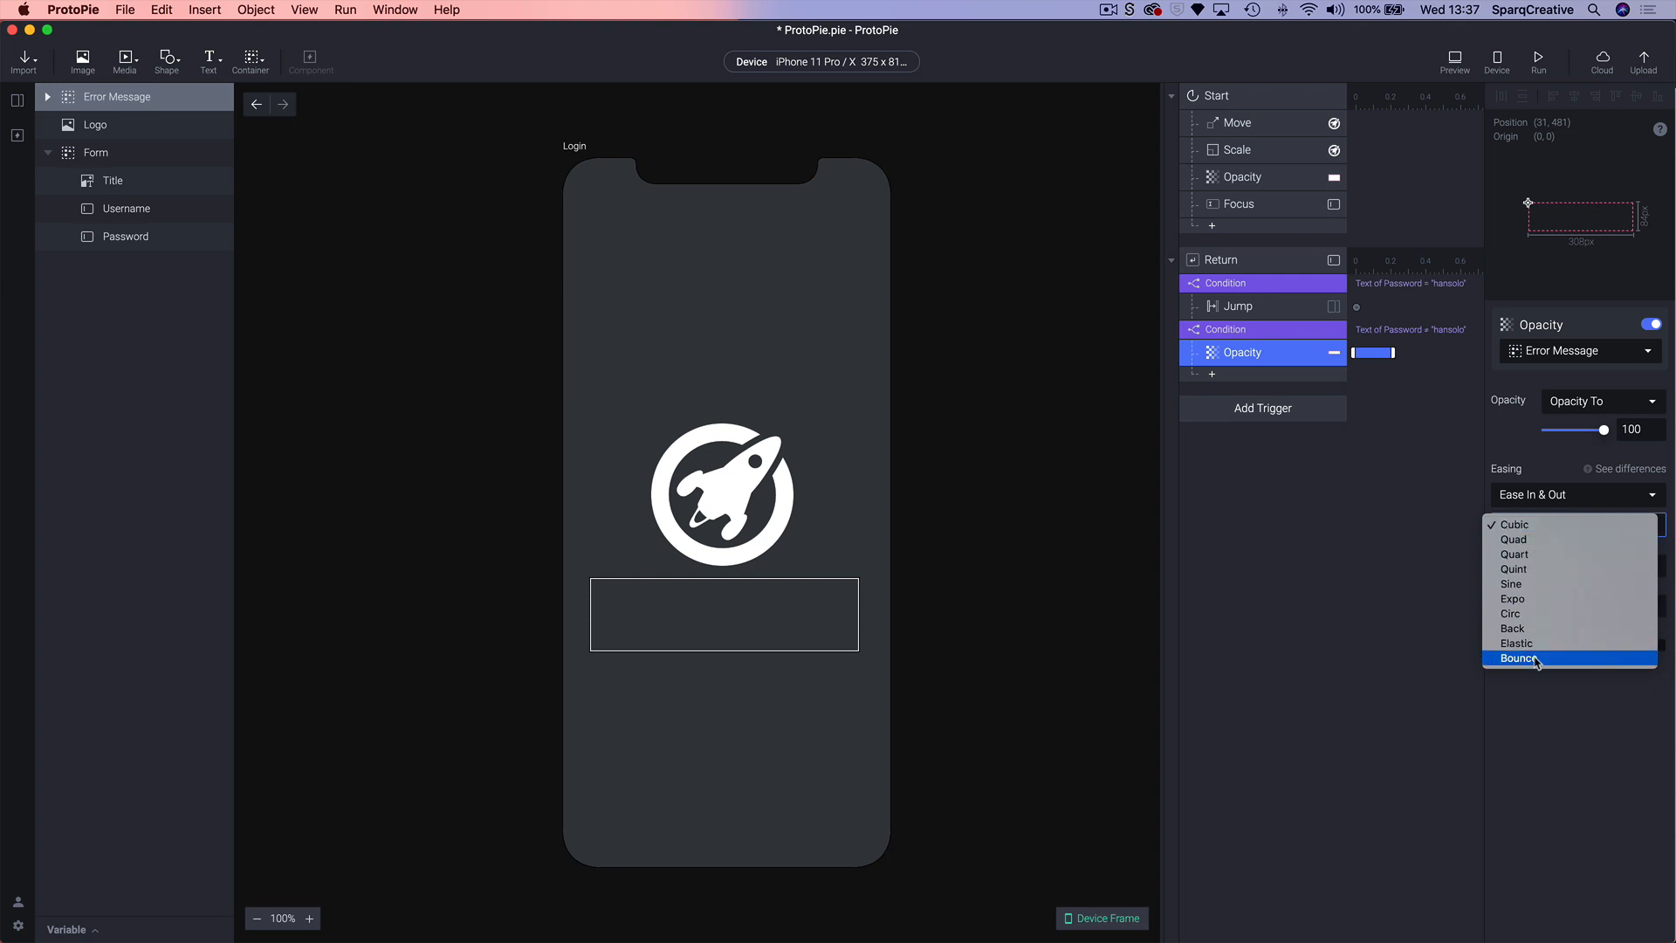
{"action": "left_click", "coordinate": [1433, 678]}
{"action": "left_click", "coordinate": [1520, 496]}
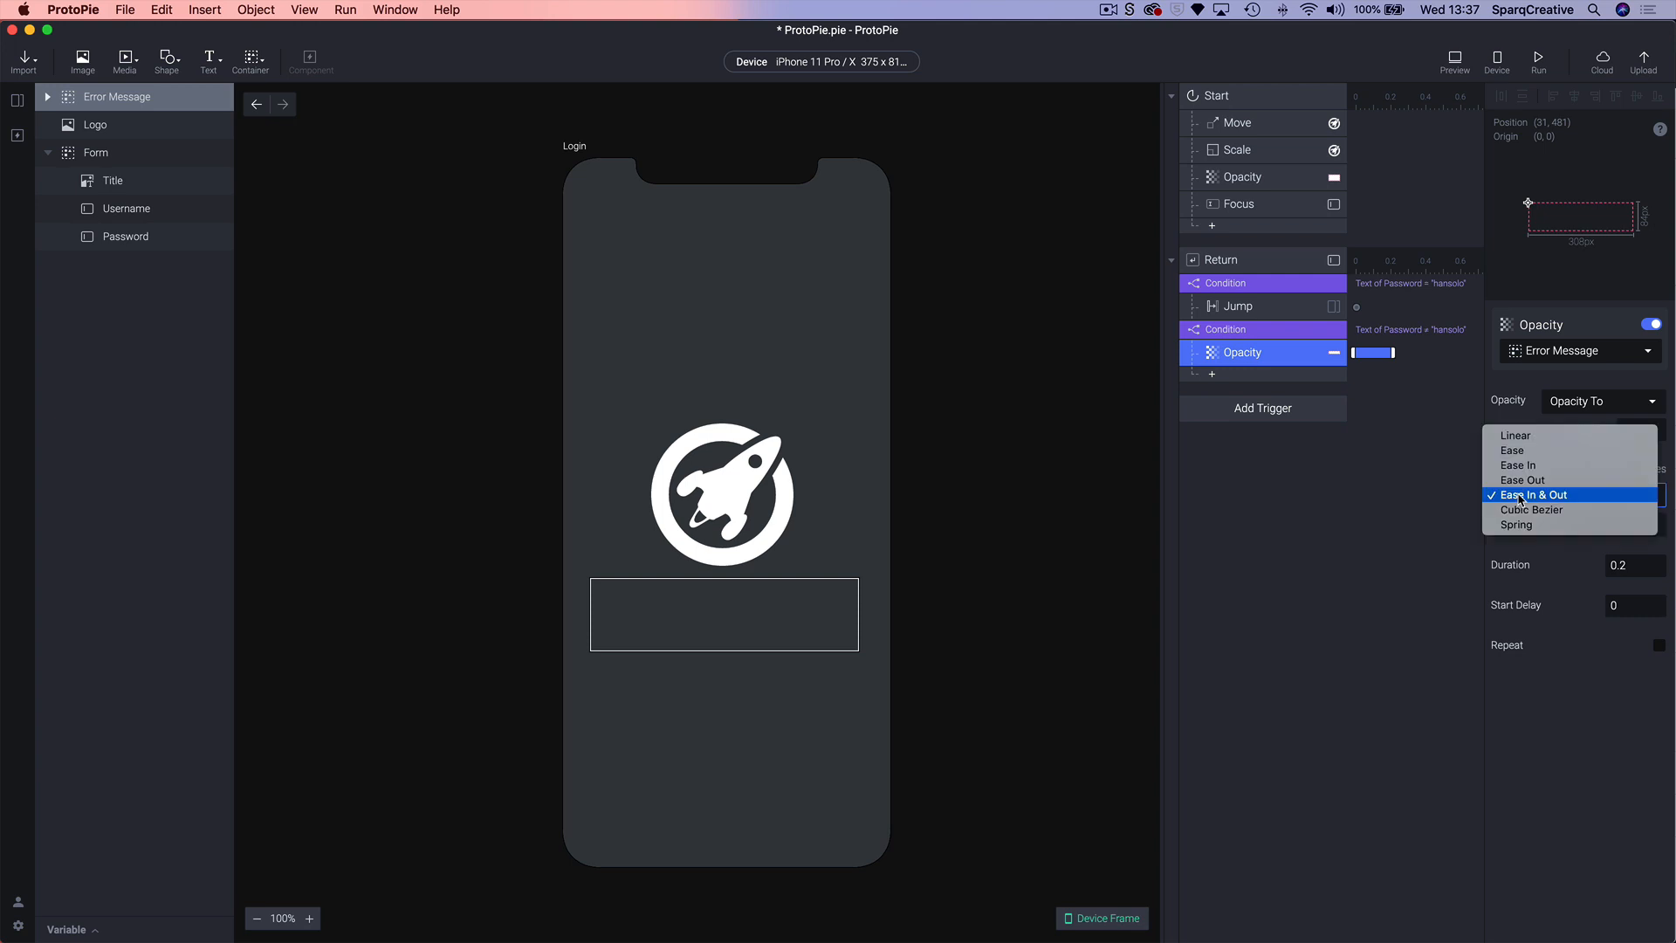
{"action": "left_click", "coordinate": [1570, 740]}
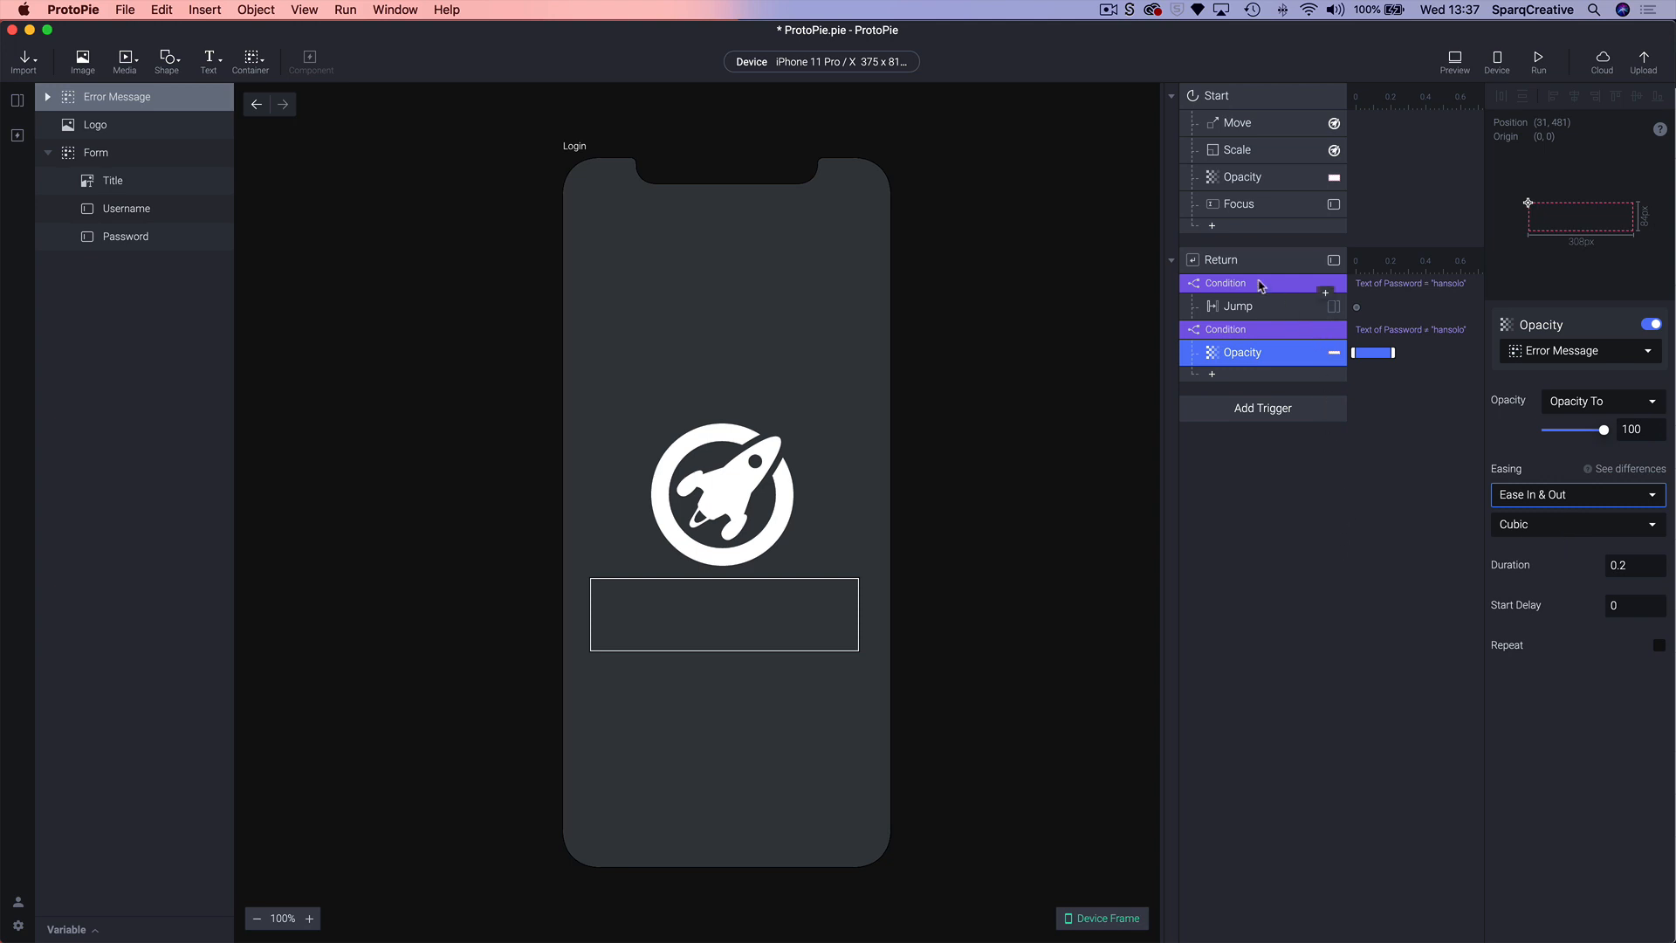
- Review the settings of the Return trigger, its two password conditions, and their Jump and Opacity responses
{"action": "left_click", "coordinate": [1232, 266]}
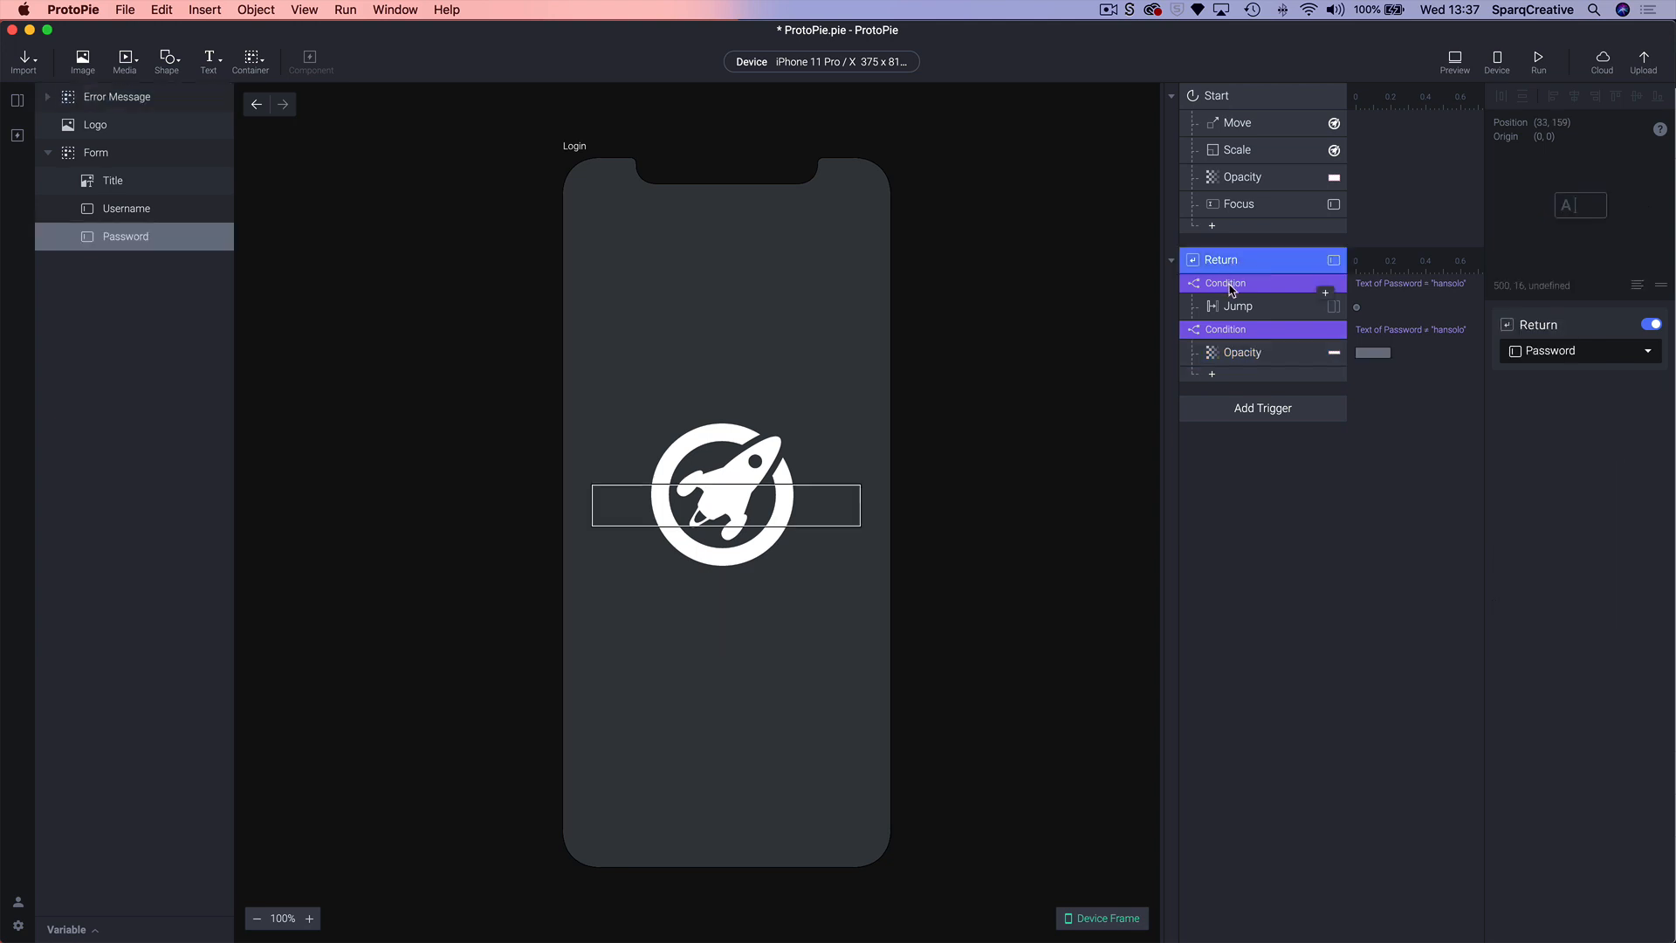
{"action": "left_click", "coordinate": [1231, 288]}
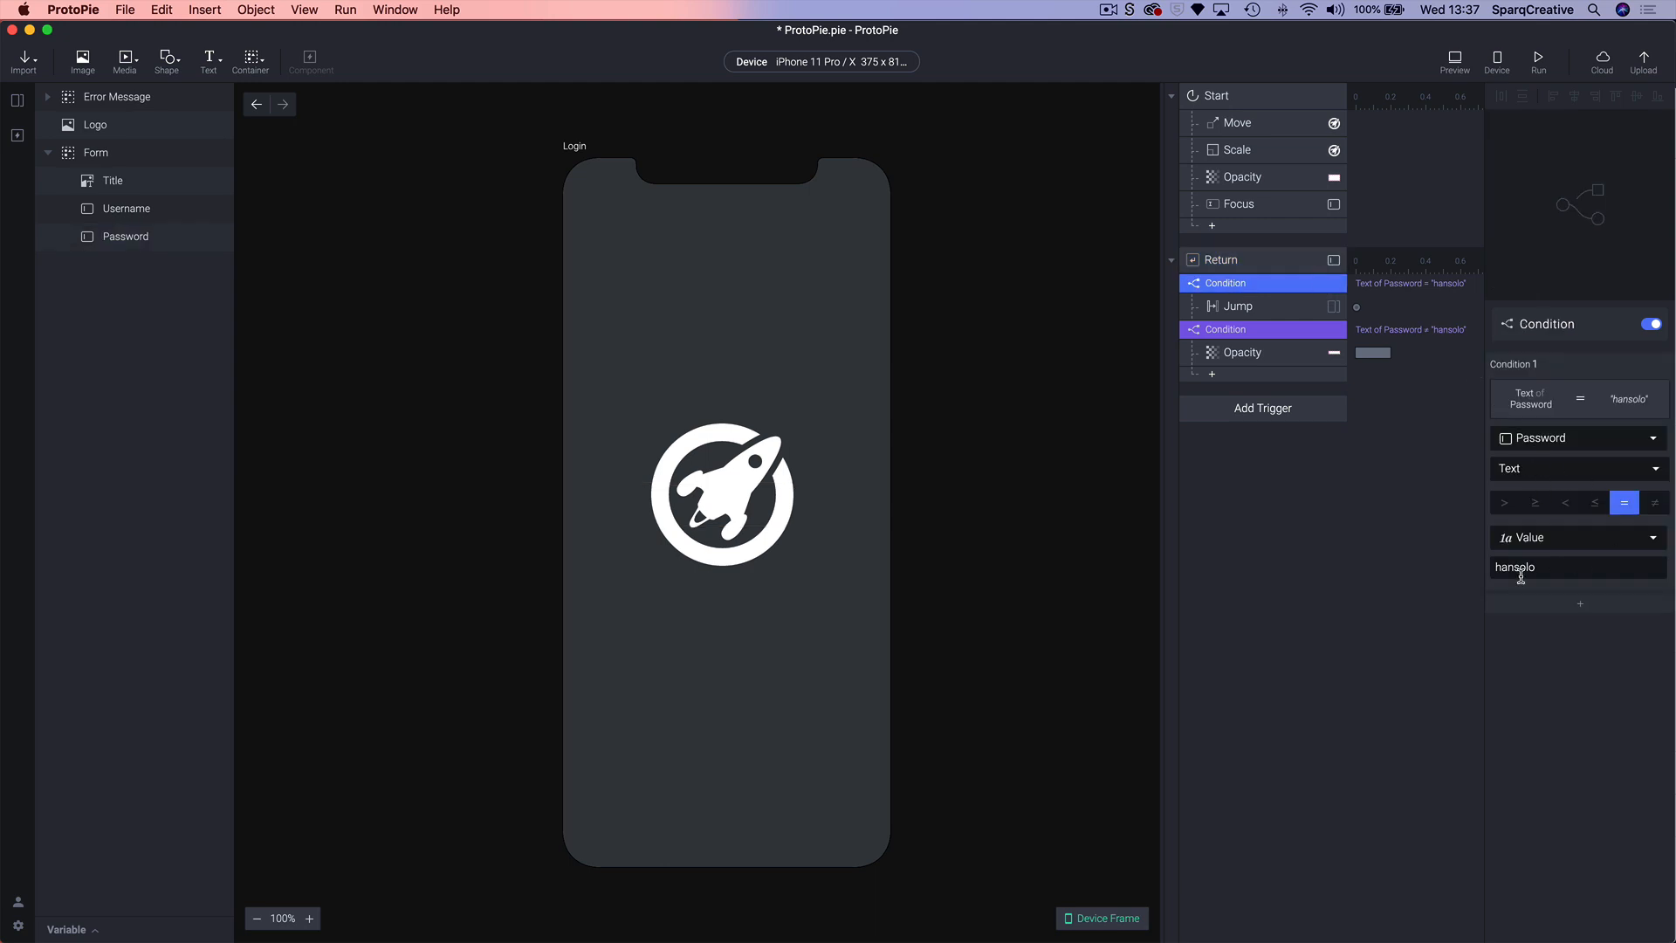
{"action": "left_click", "coordinate": [1266, 307]}
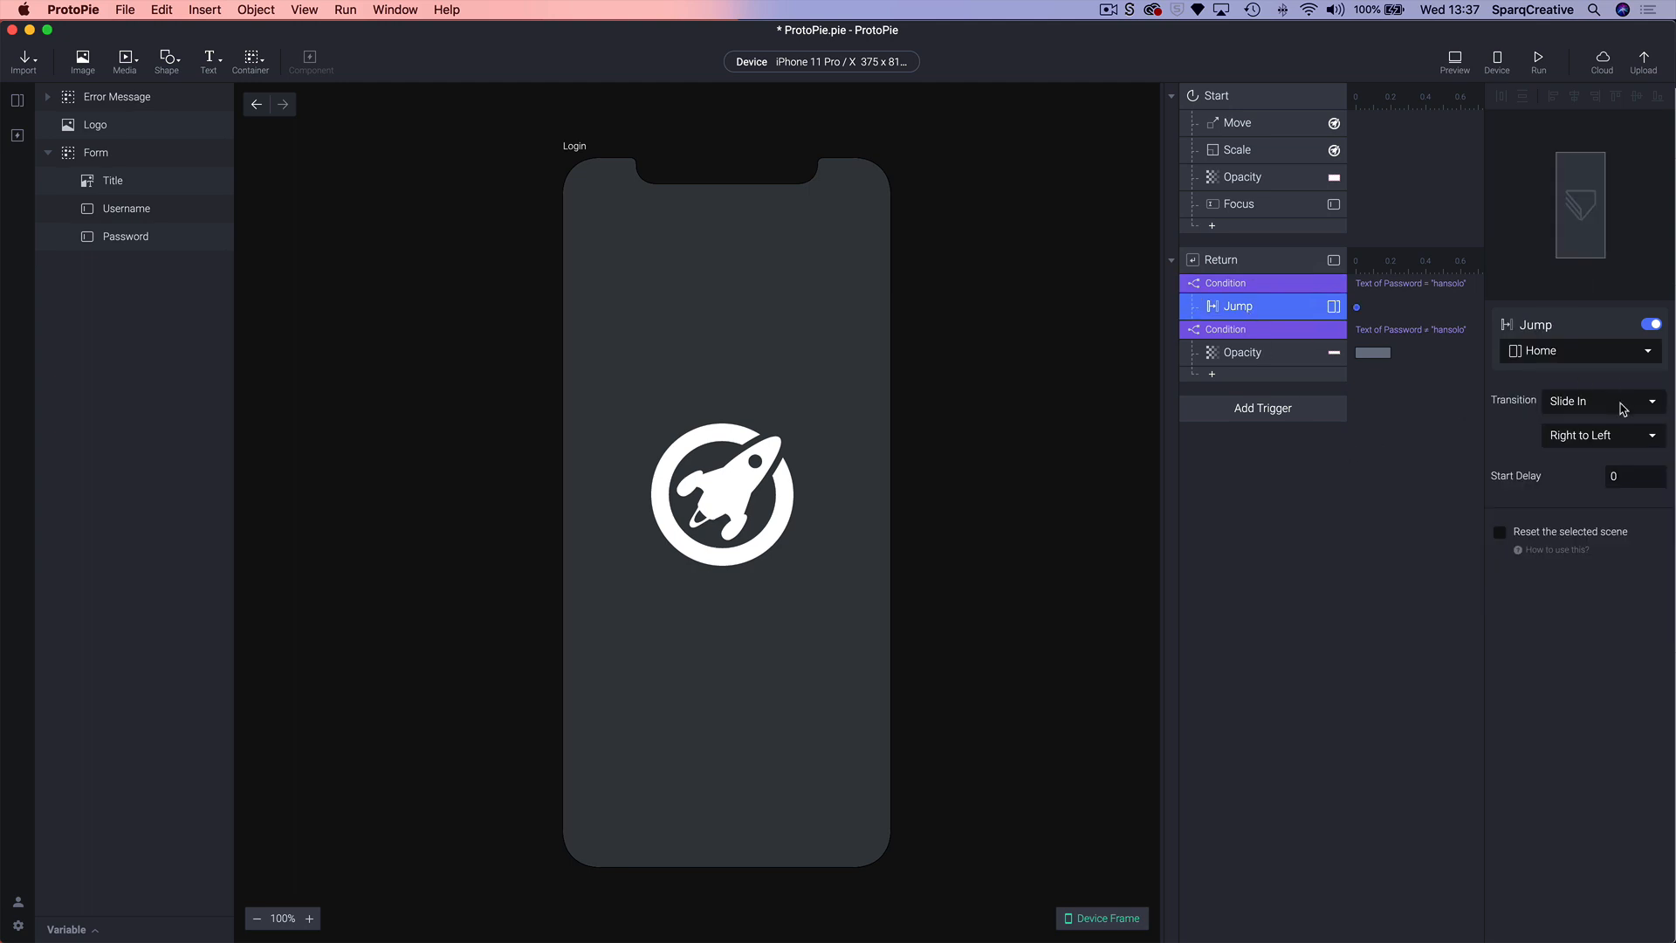
{"action": "left_click", "coordinate": [1236, 331]}
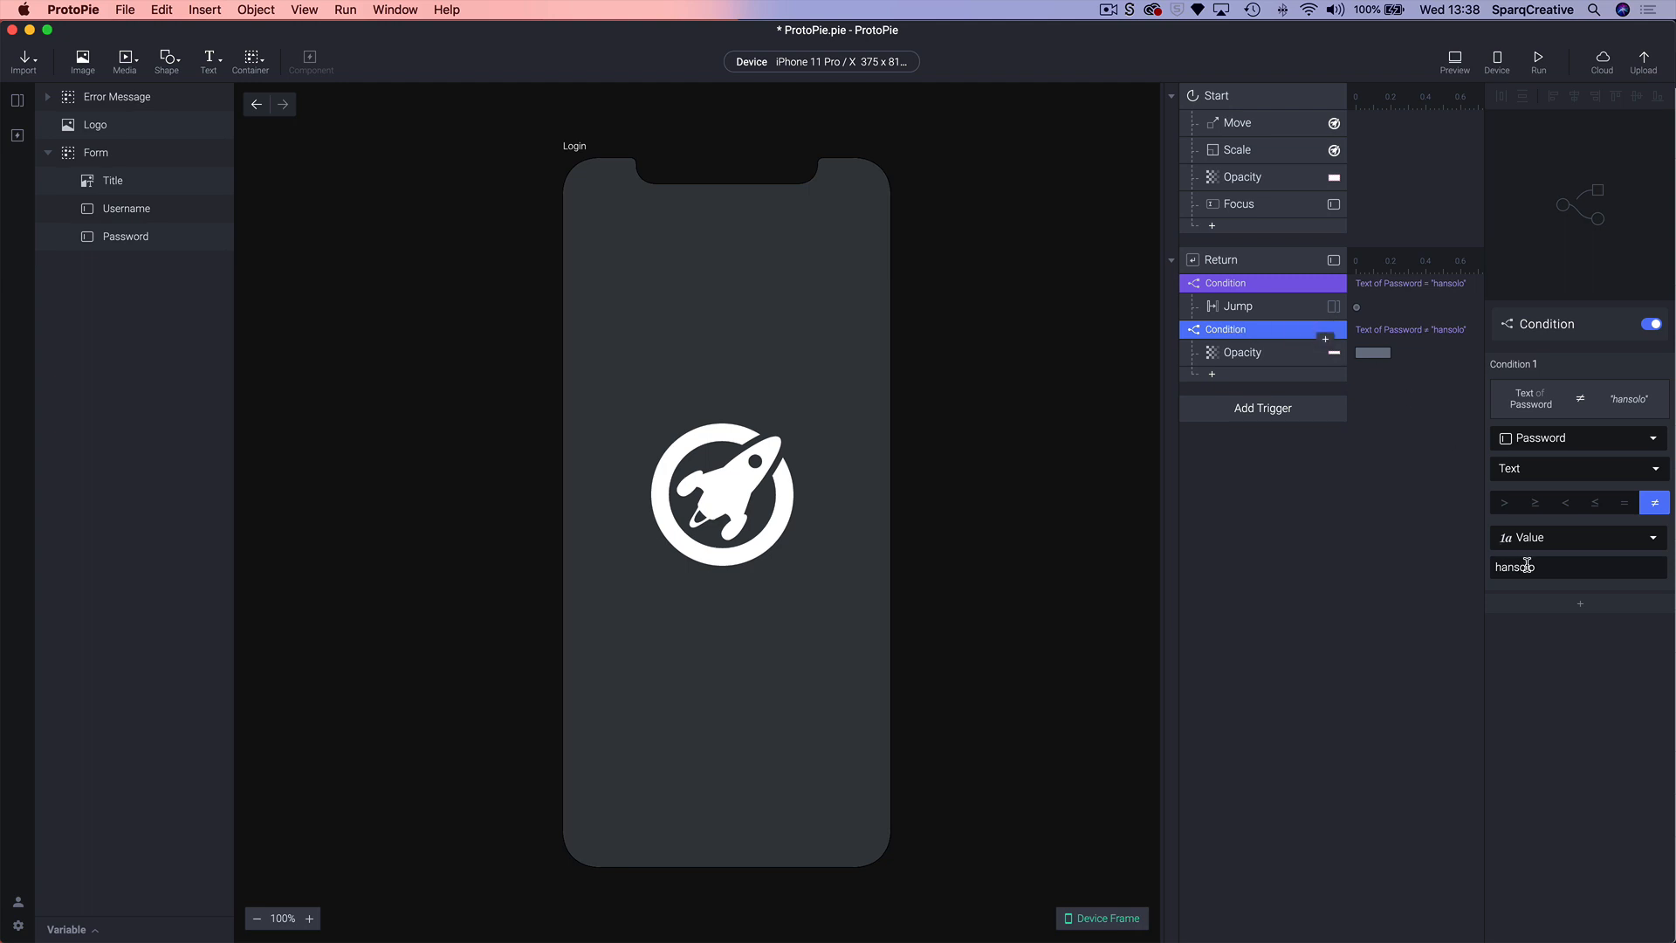
{"action": "left_click", "coordinate": [1244, 356]}
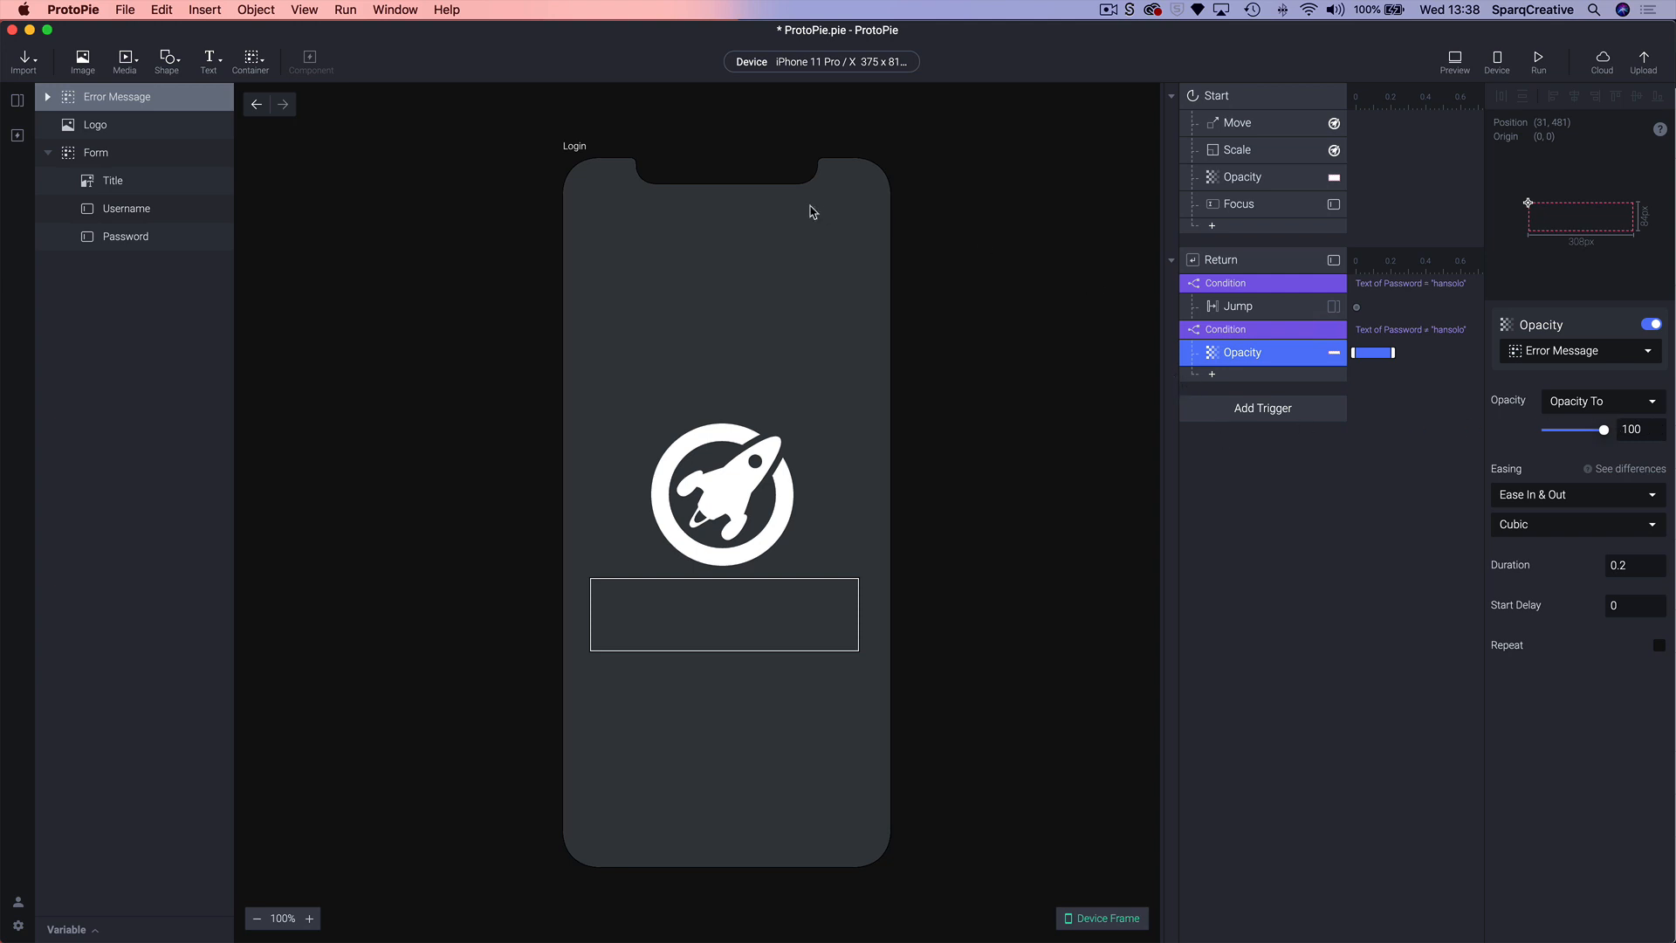
- Preview the Login scene and submit a username with a wrong password to test the error message
{"action": "left_click", "coordinate": [1456, 60]}
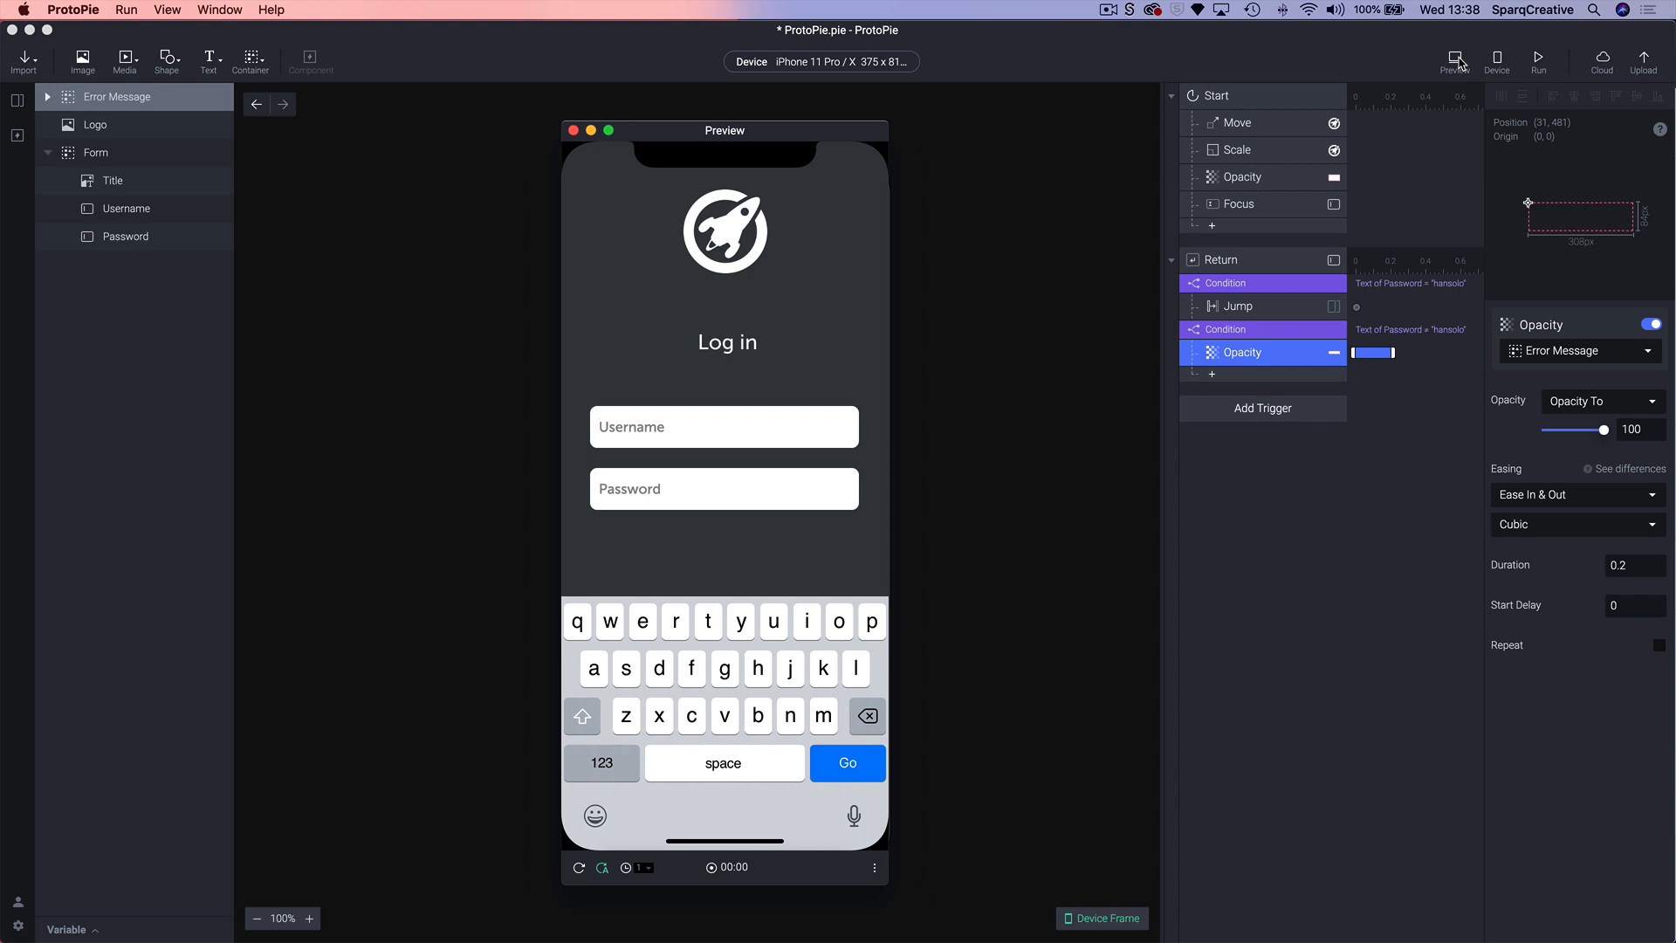
{"action": "type", "text": "Da"}
{"action": "type", "text": "rren"}
{"action": "type", "text": "ch"}
{"action": "type", "text": "ewbacca"}
{"action": "key", "text": "Return"}
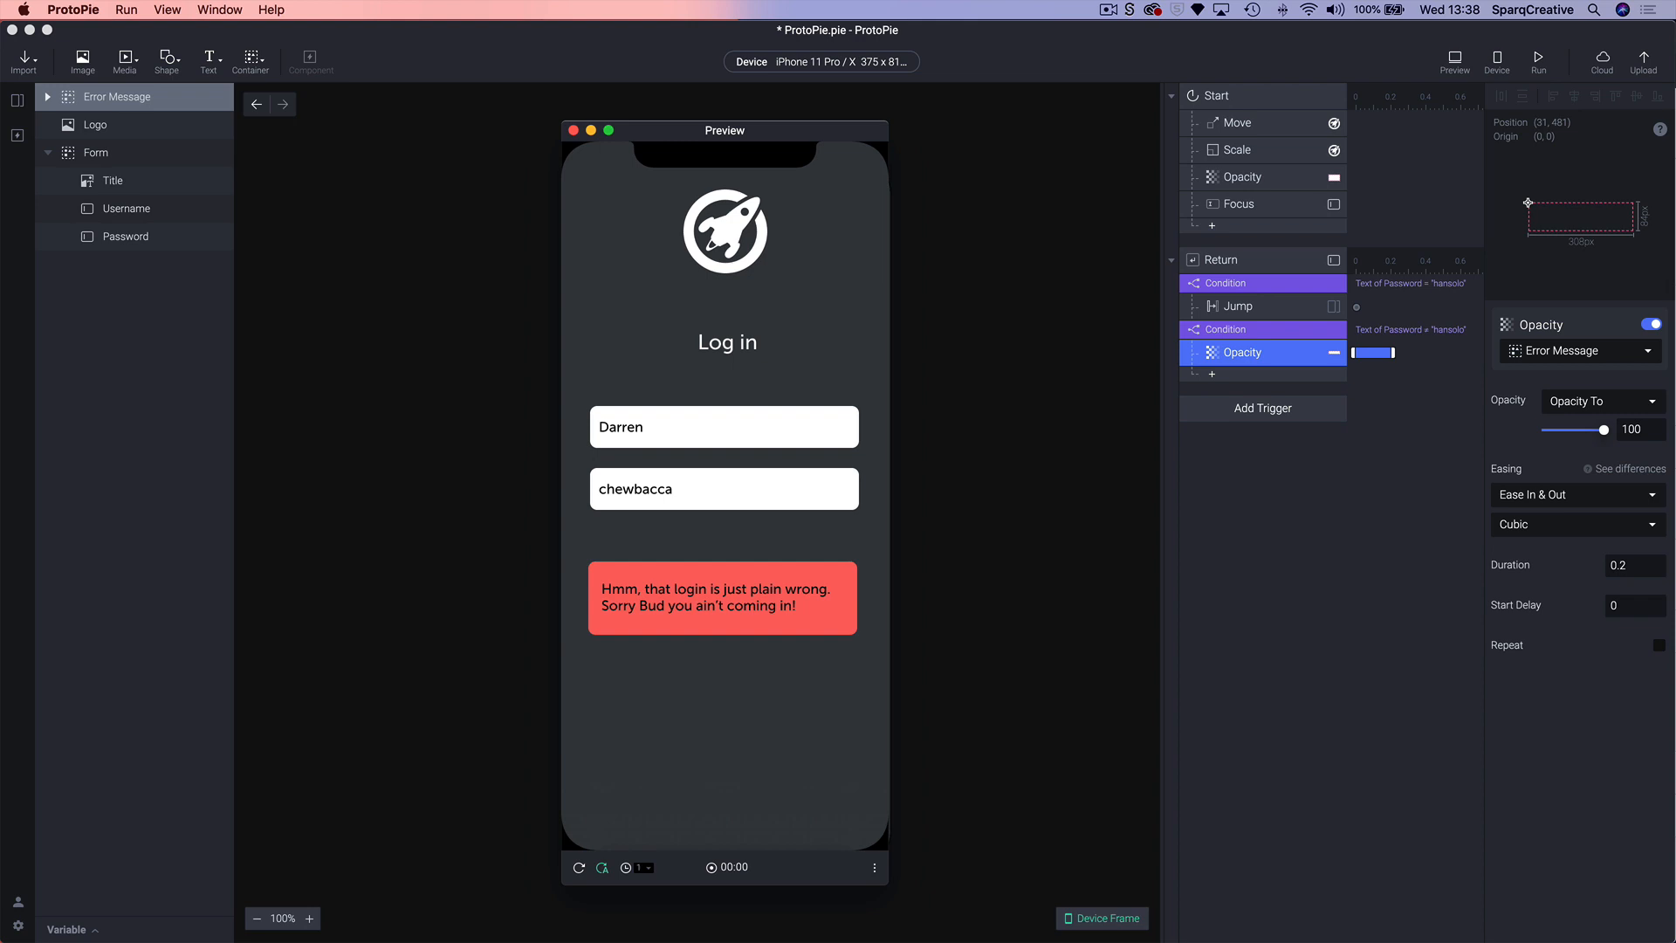
- Restart the preview and submit a username with the correct login password to test the jump to the Home scene
{"action": "left_click", "coordinate": [580, 868]}
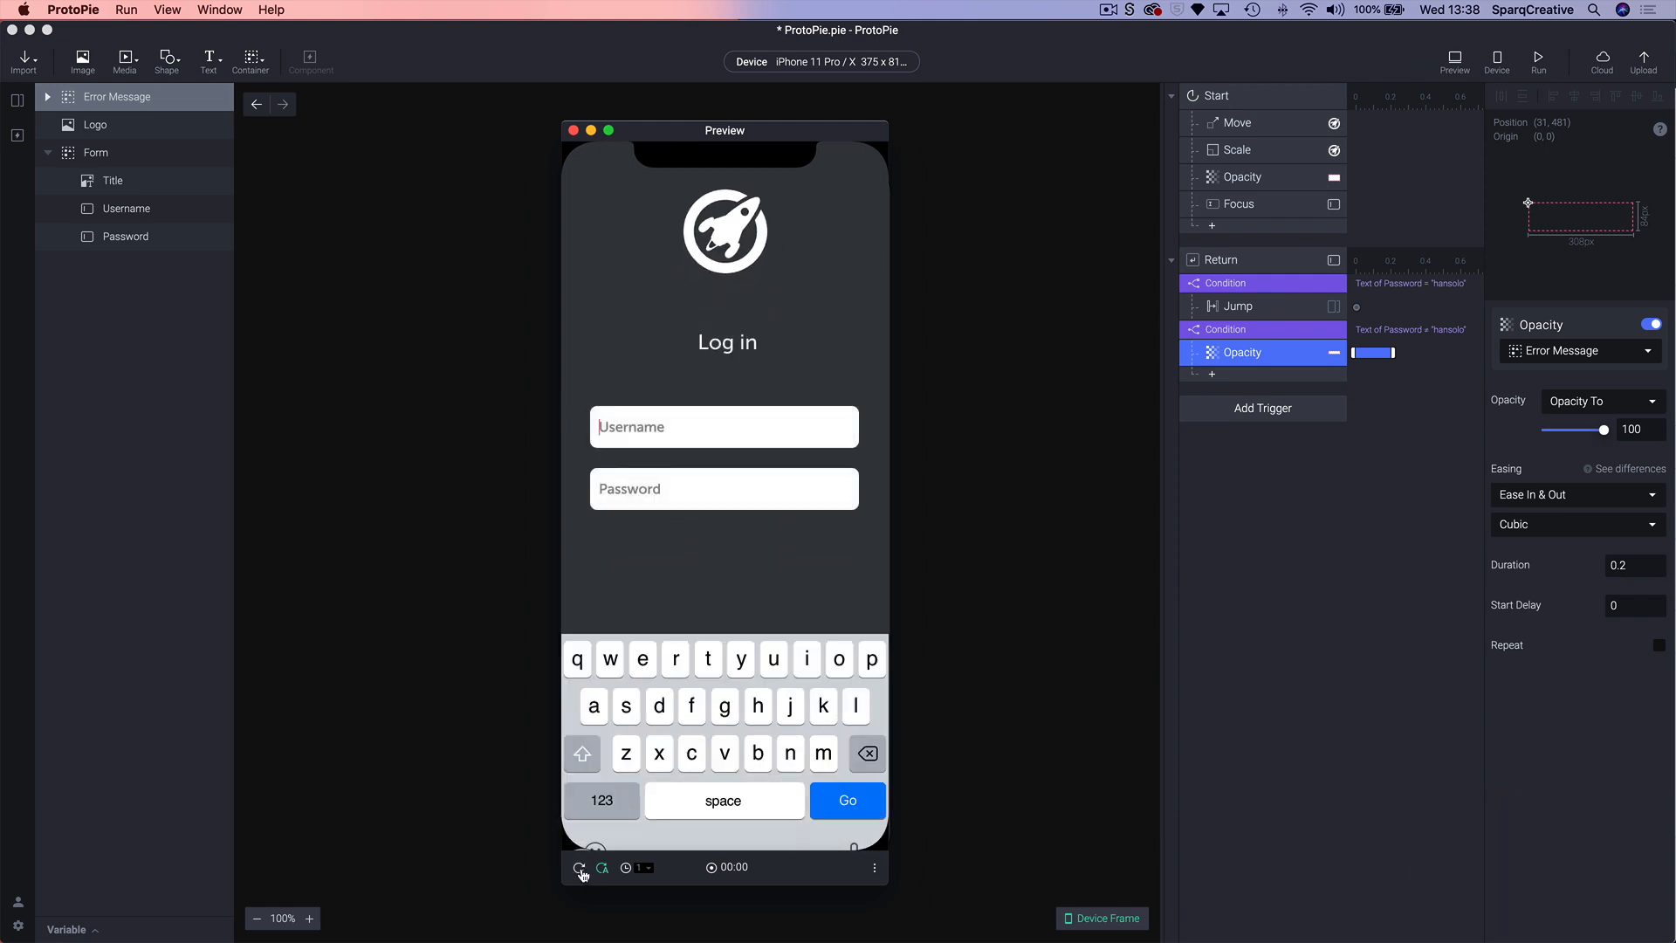
{"action": "type", "text": "D"}
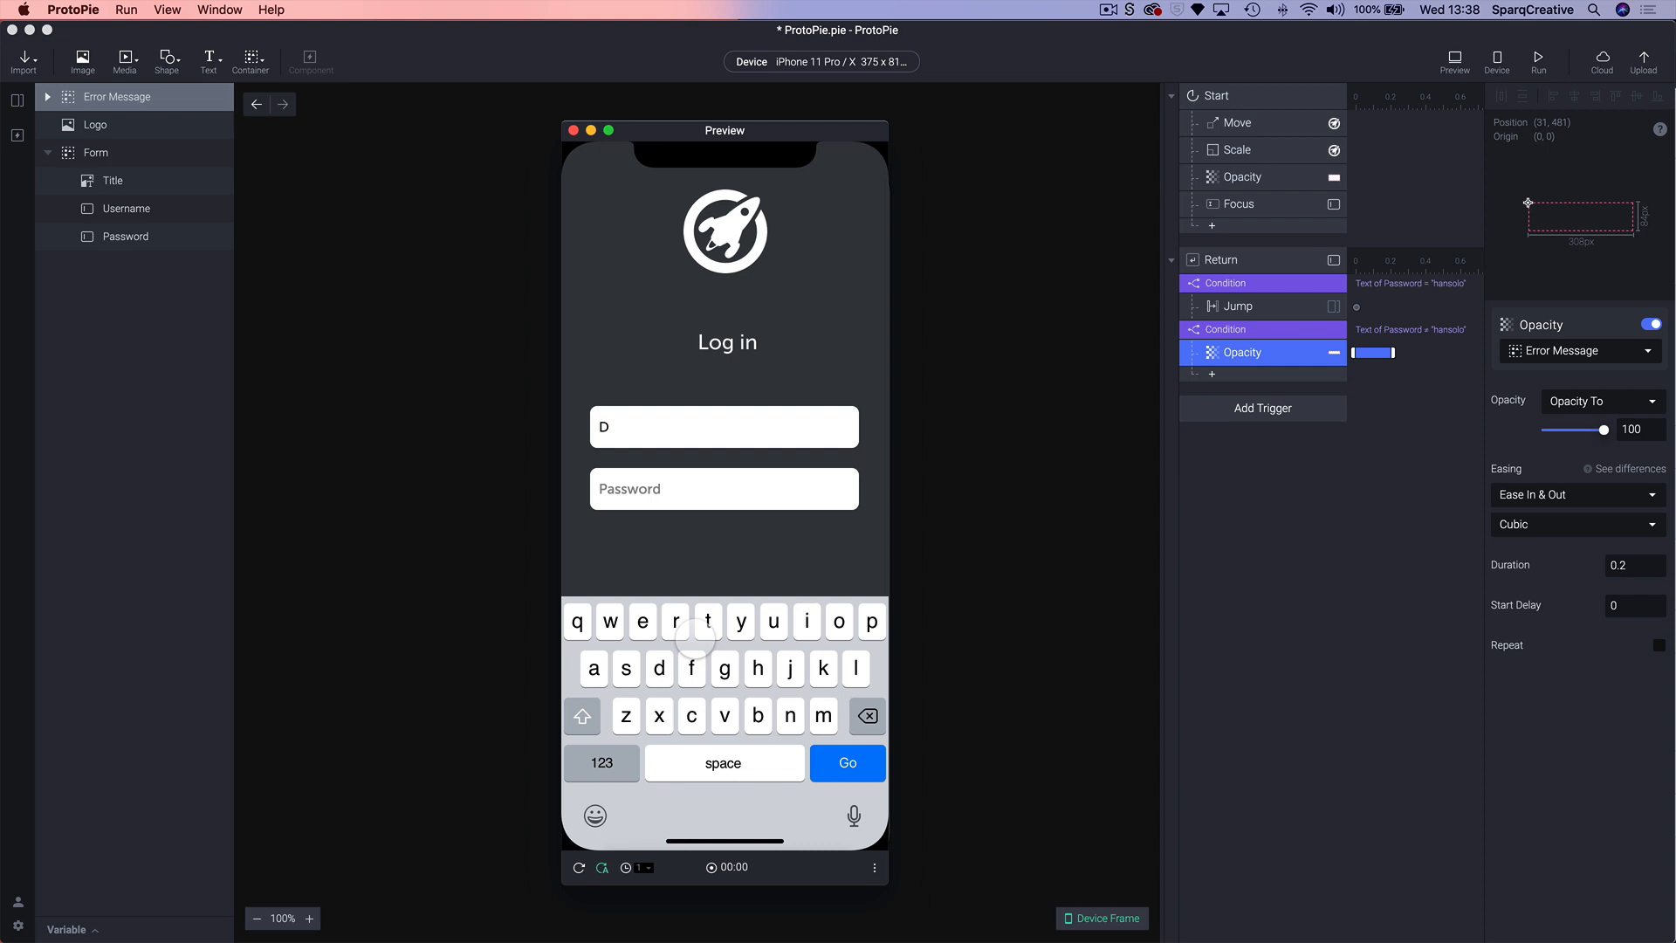
{"action": "type", "text": "arren"}
{"action": "key", "text": "Tab"}
{"action": "type", "text": "hansolo"}
{"action": "key", "text": "Return"}
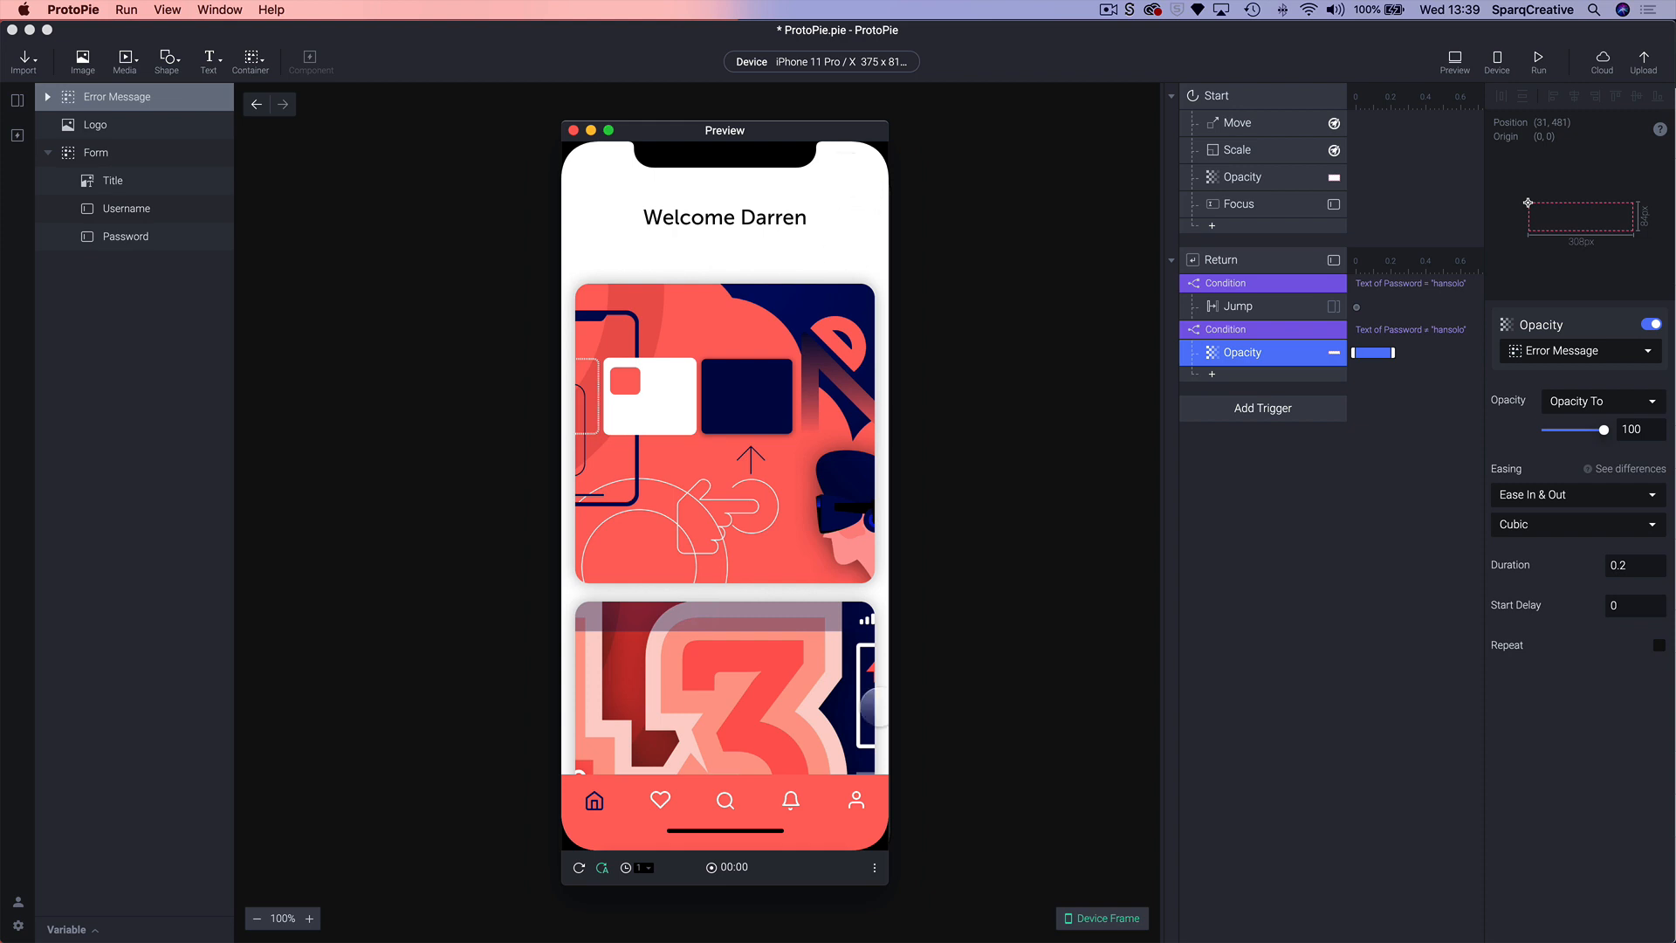
- Restart the preview, enter trial text in the Password field and clear it again
{"action": "left_click", "coordinate": [578, 868]}
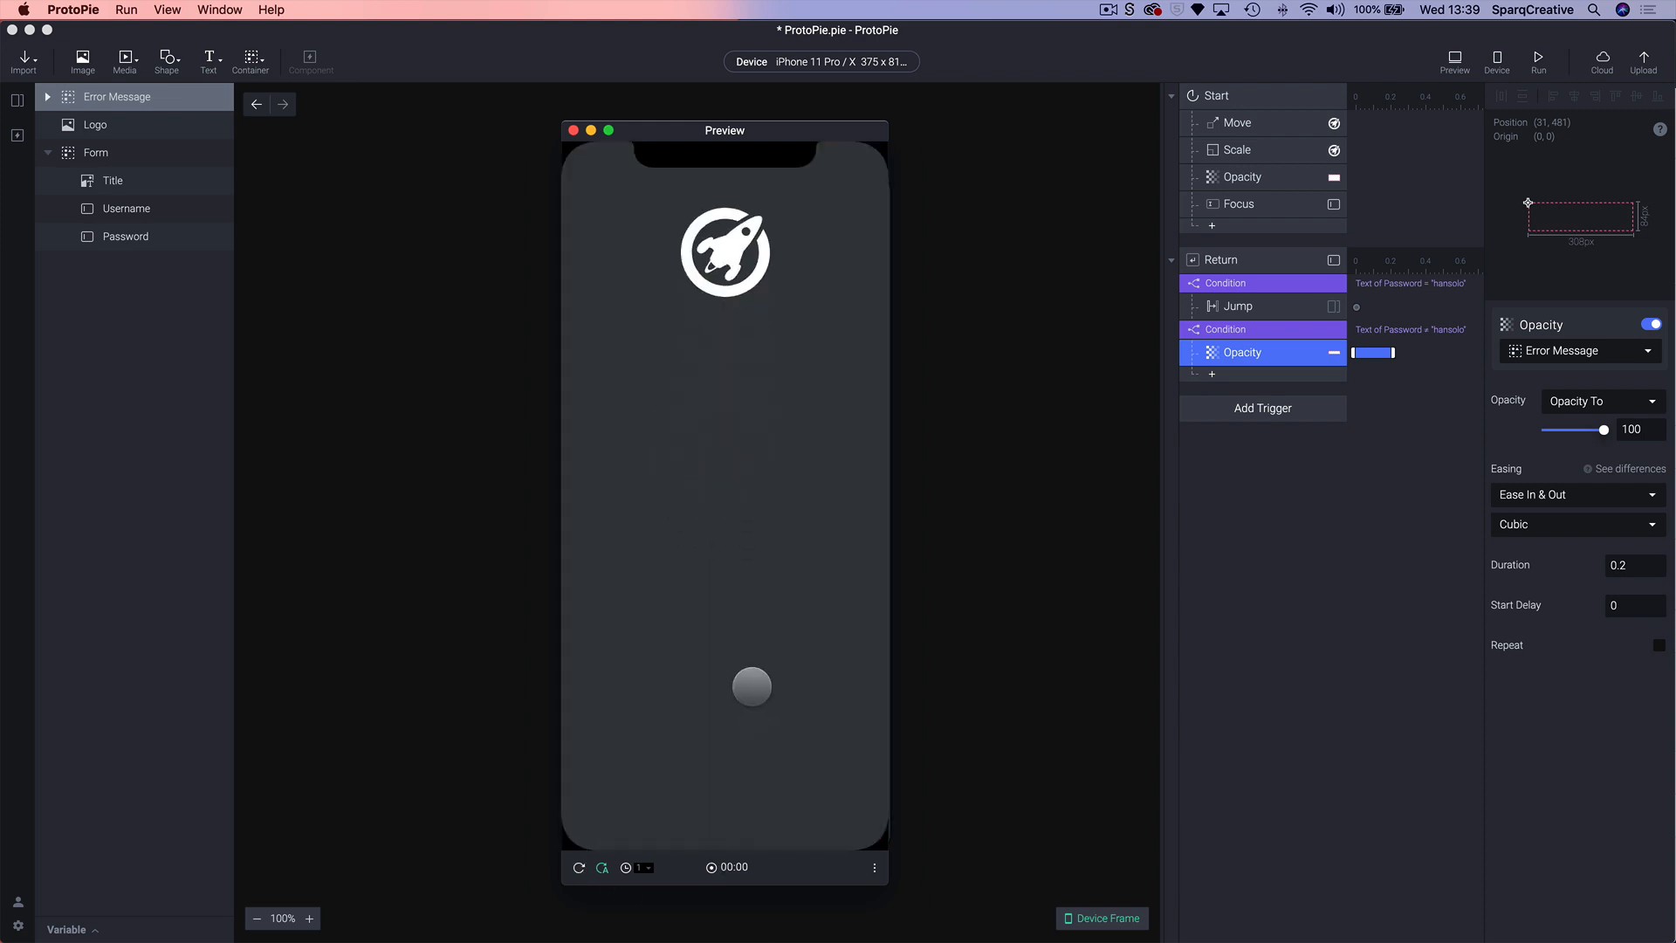
{"action": "left_click", "coordinate": [633, 479]}
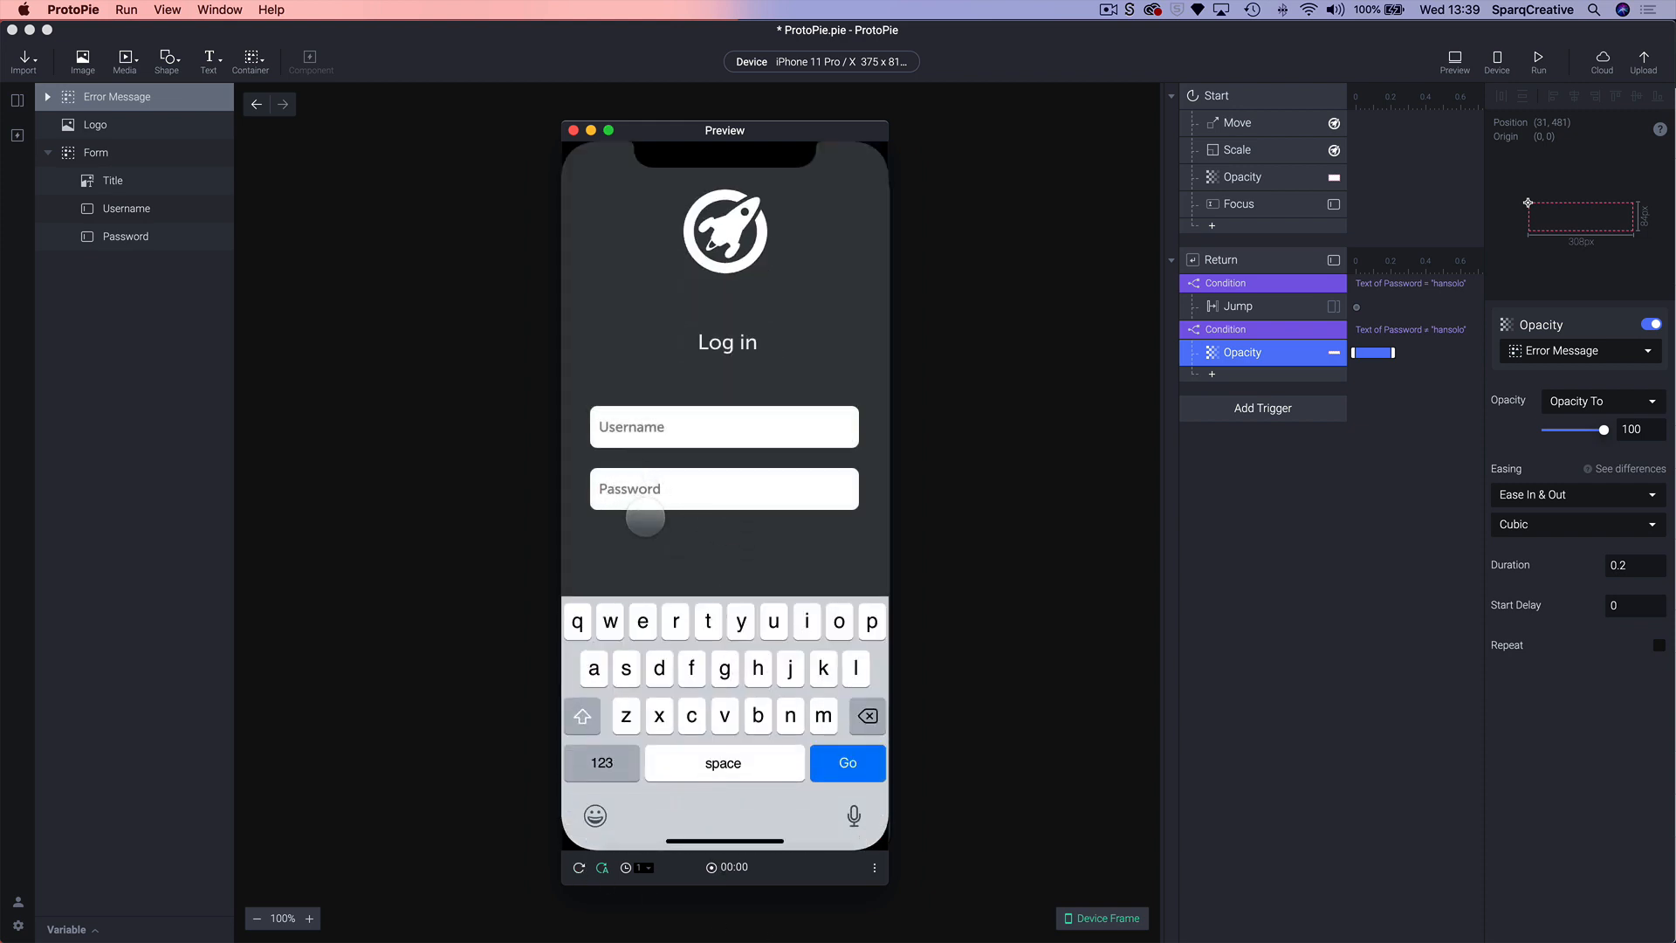
{"action": "type", "text": "hahahah"}
{"action": "key", "text": "BackSpace"}
{"action": "key", "text": "BackSpace"}
{"action": "key", "text": "BackSpace"}
{"action": "key", "text": "BackSpace"}
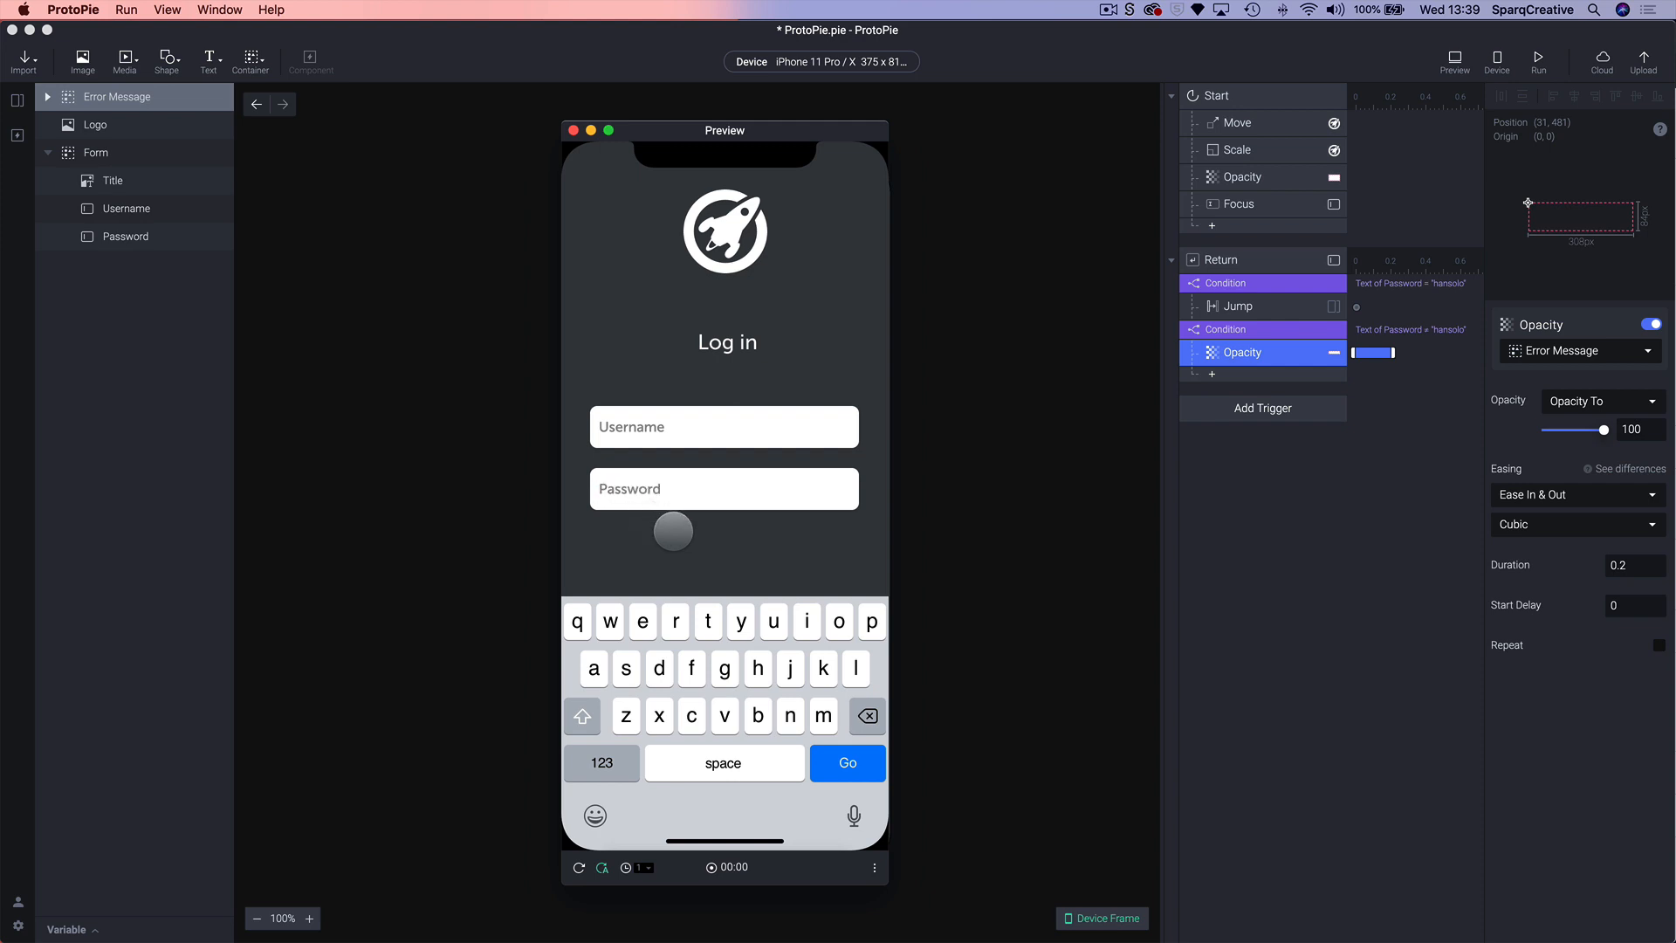
- Close the preview and set the Password input layer's keypad type to Text Password
{"action": "left_click", "coordinate": [674, 530]}
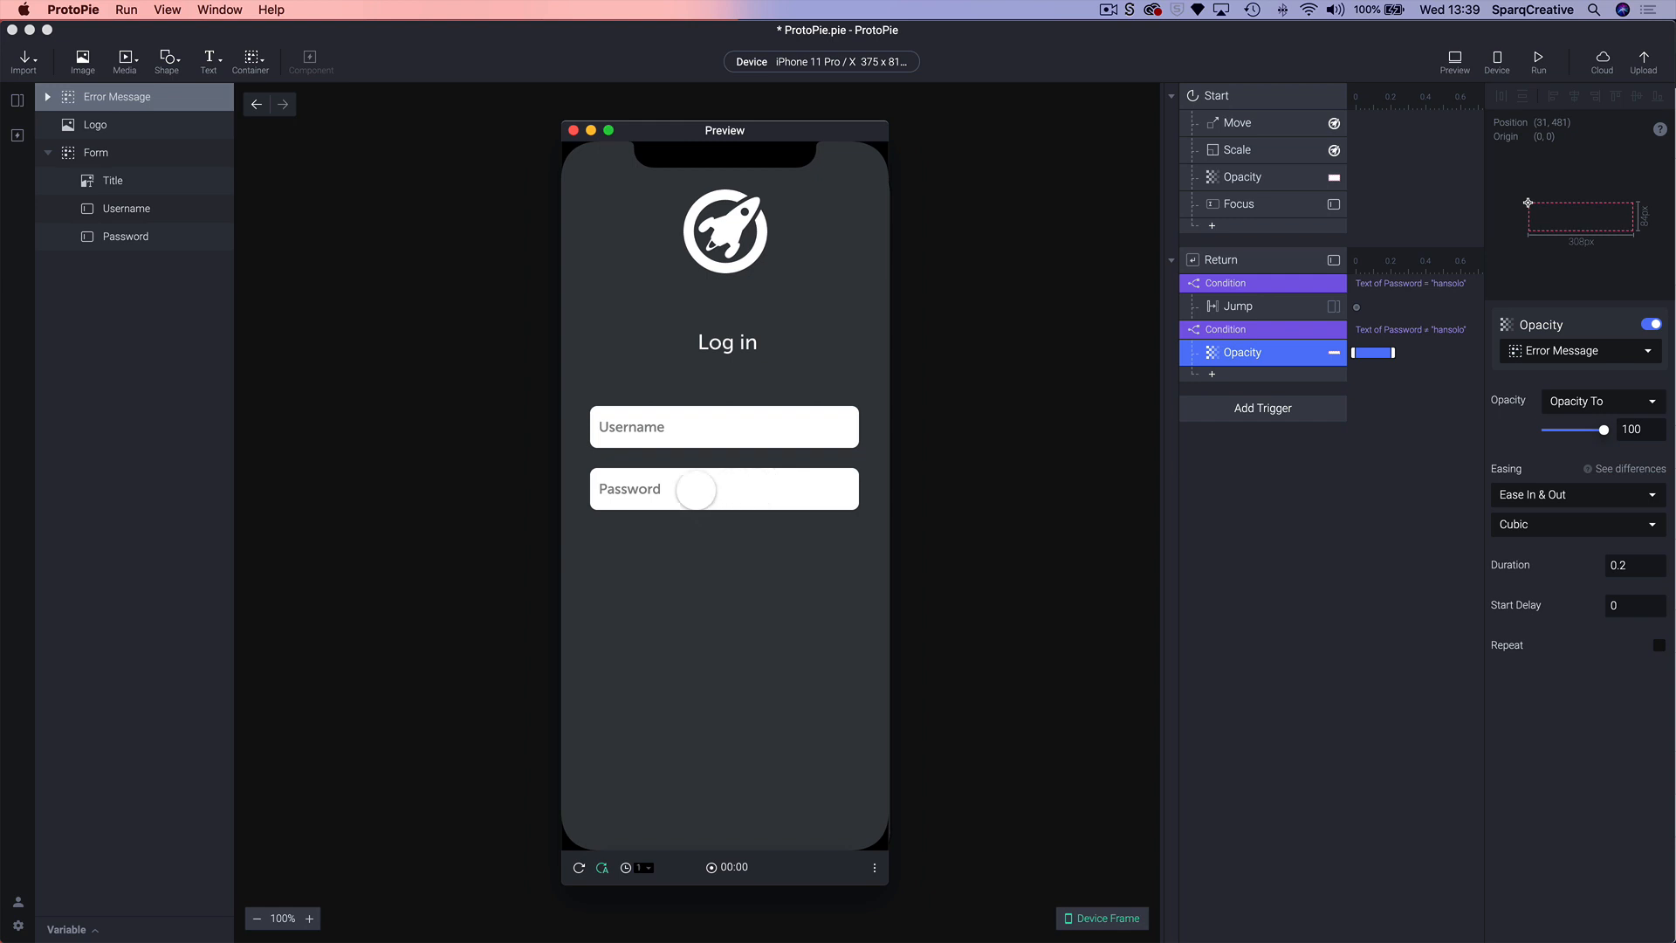
{"action": "left_click", "coordinate": [475, 152]}
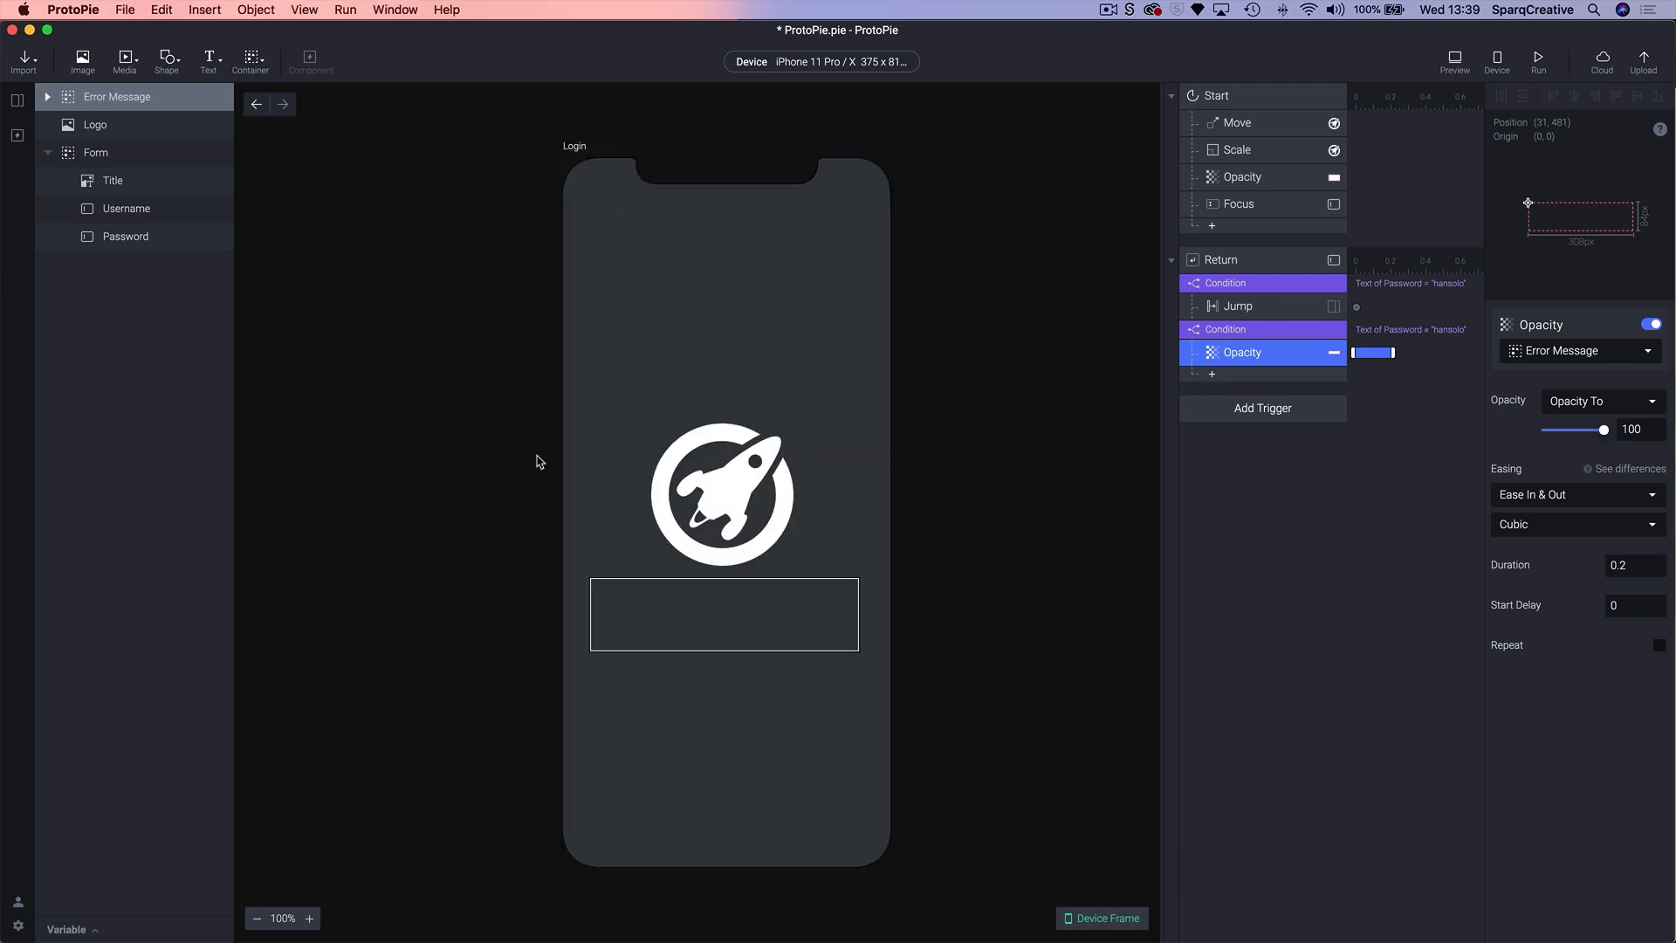
{"action": "left_click", "coordinate": [124, 237]}
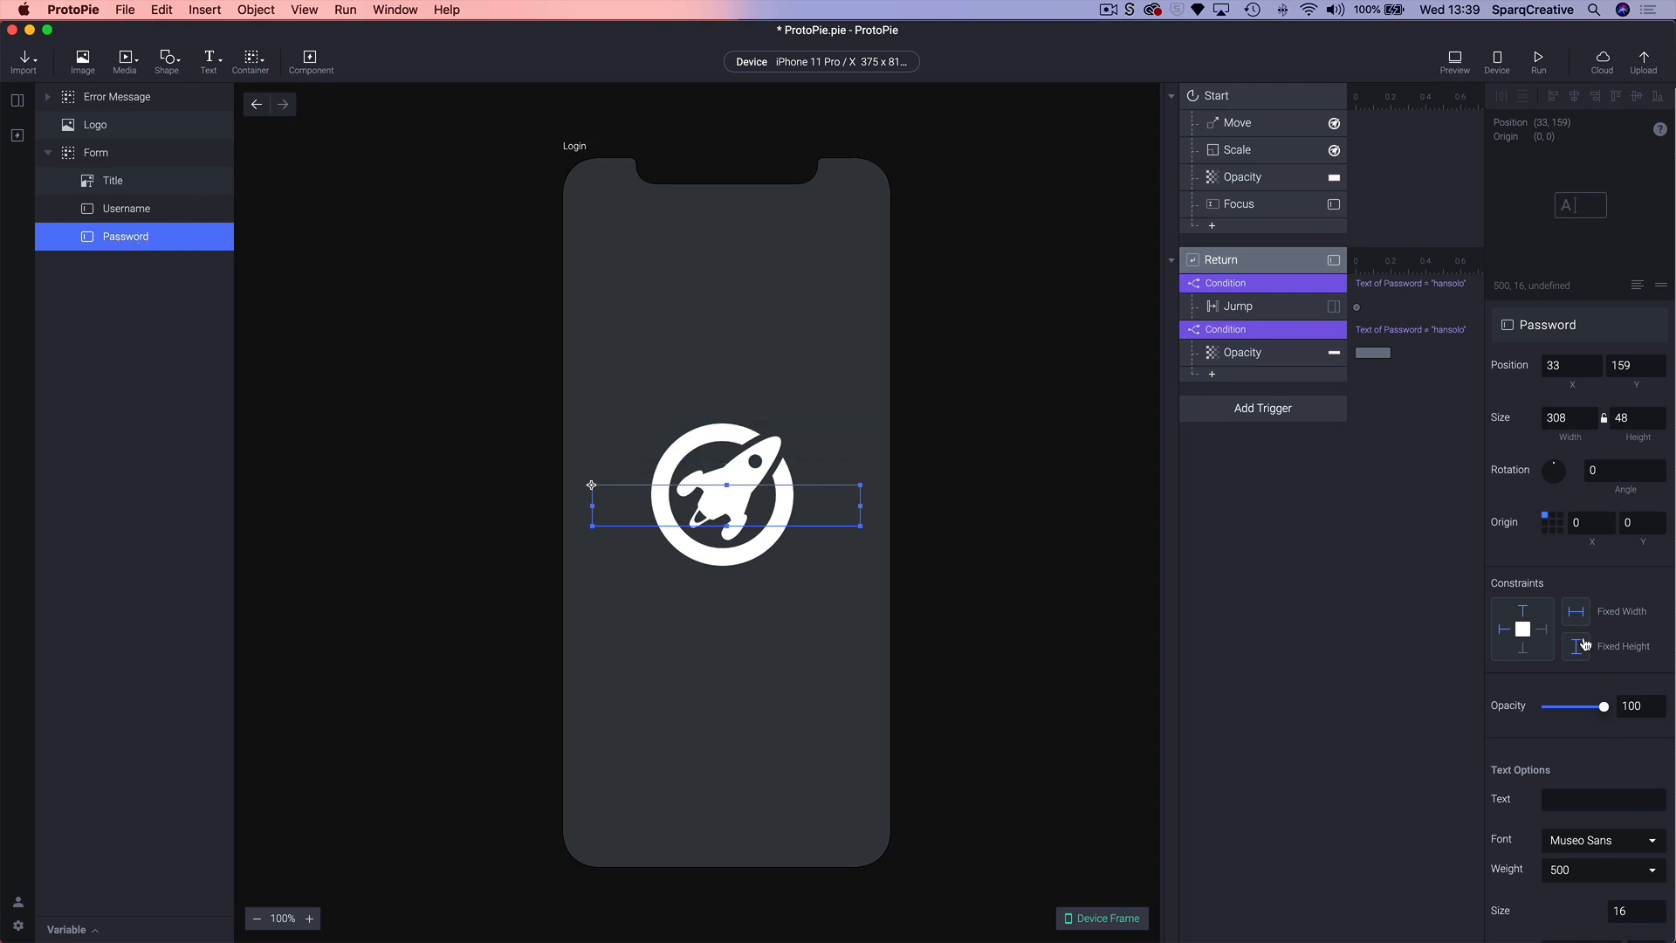
{"action": "scroll", "coordinate": [1585, 645], "scroll_direction": "down", "scroll_amount": 2}
{"action": "scroll", "coordinate": [1585, 645], "scroll_direction": "down", "scroll_amount": 9}
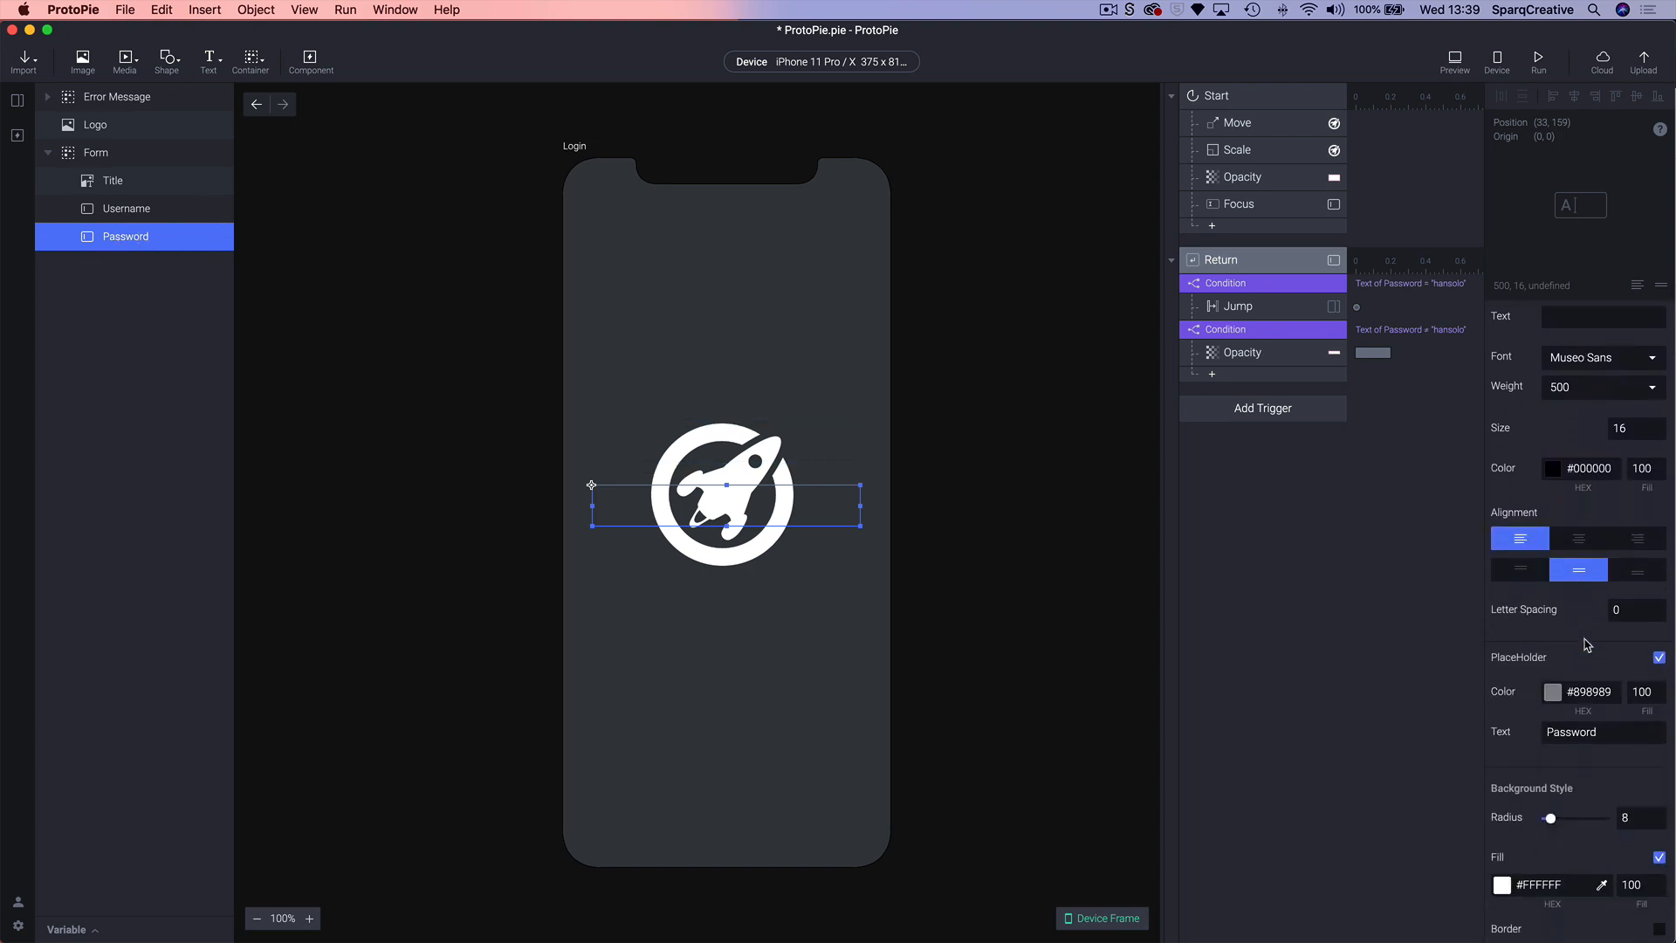
{"action": "scroll", "coordinate": [1585, 640], "scroll_direction": "down", "scroll_amount": 9}
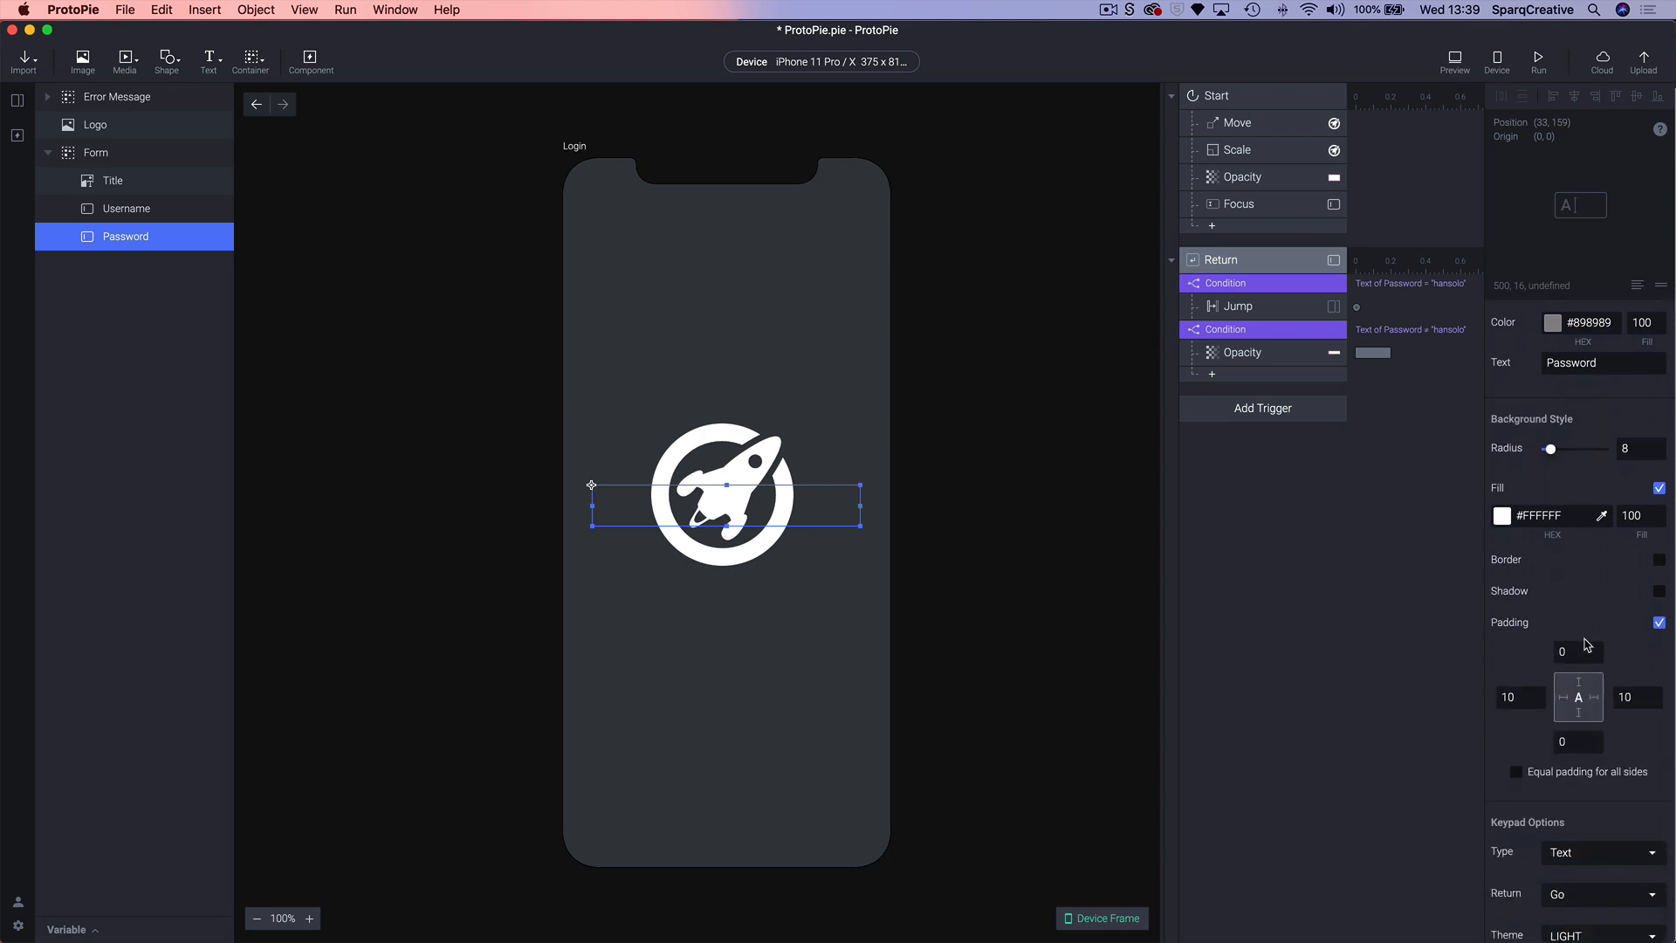
{"action": "scroll", "coordinate": [1587, 645], "scroll_direction": "down", "scroll_amount": 2}
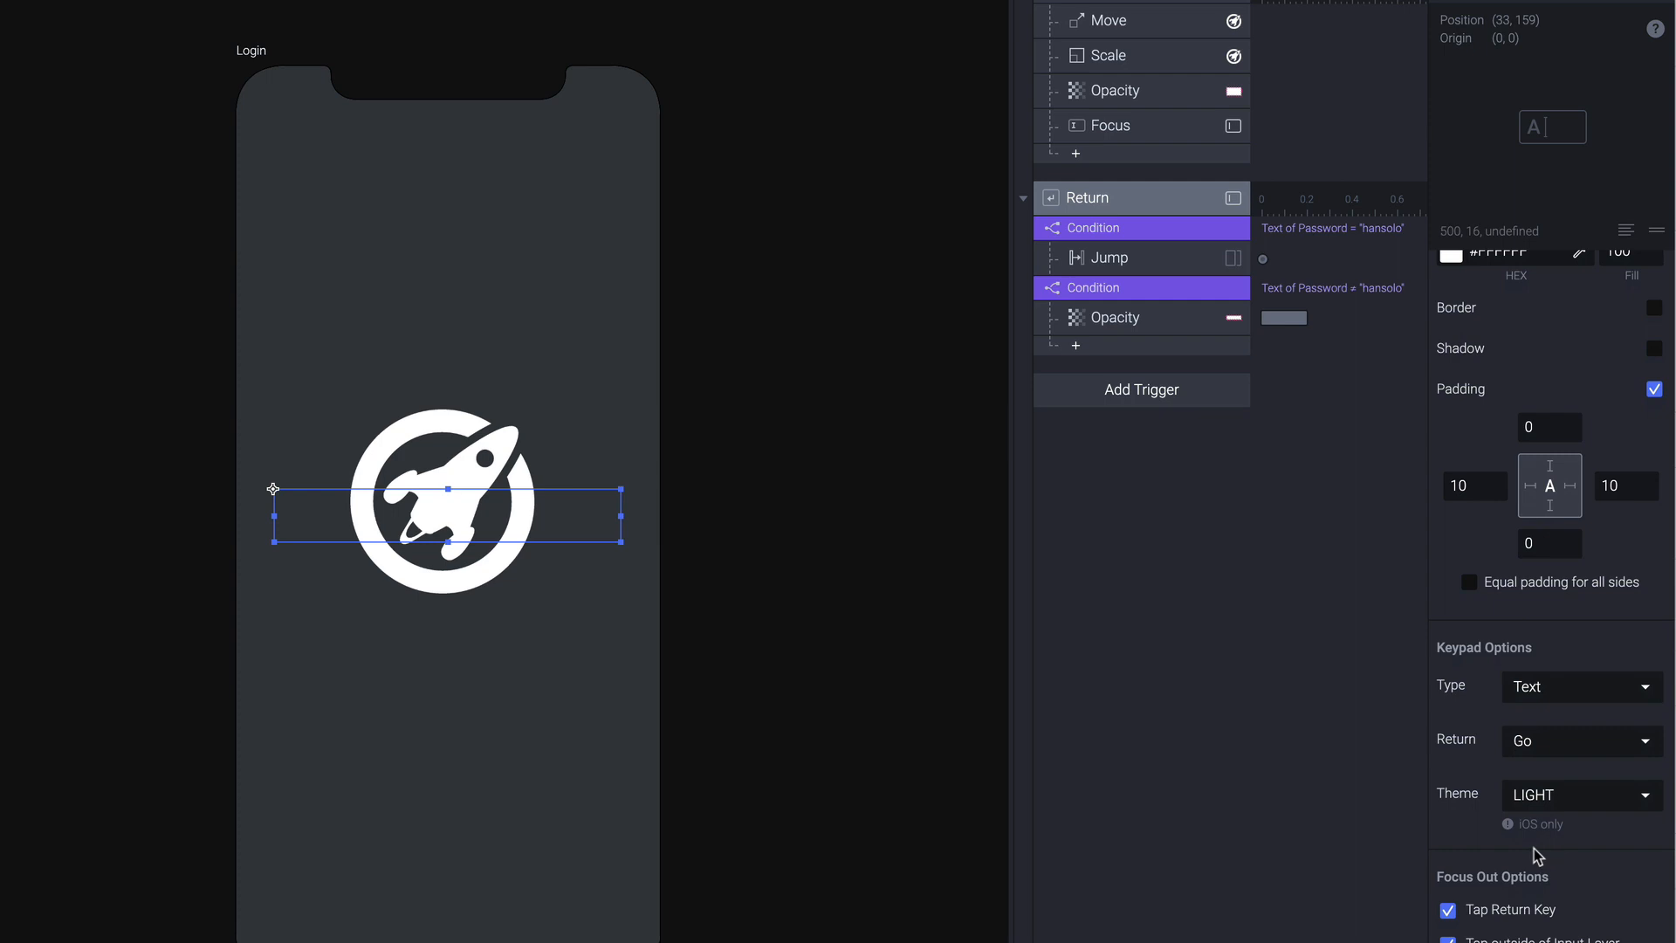
{"action": "left_click", "coordinate": [1557, 689]}
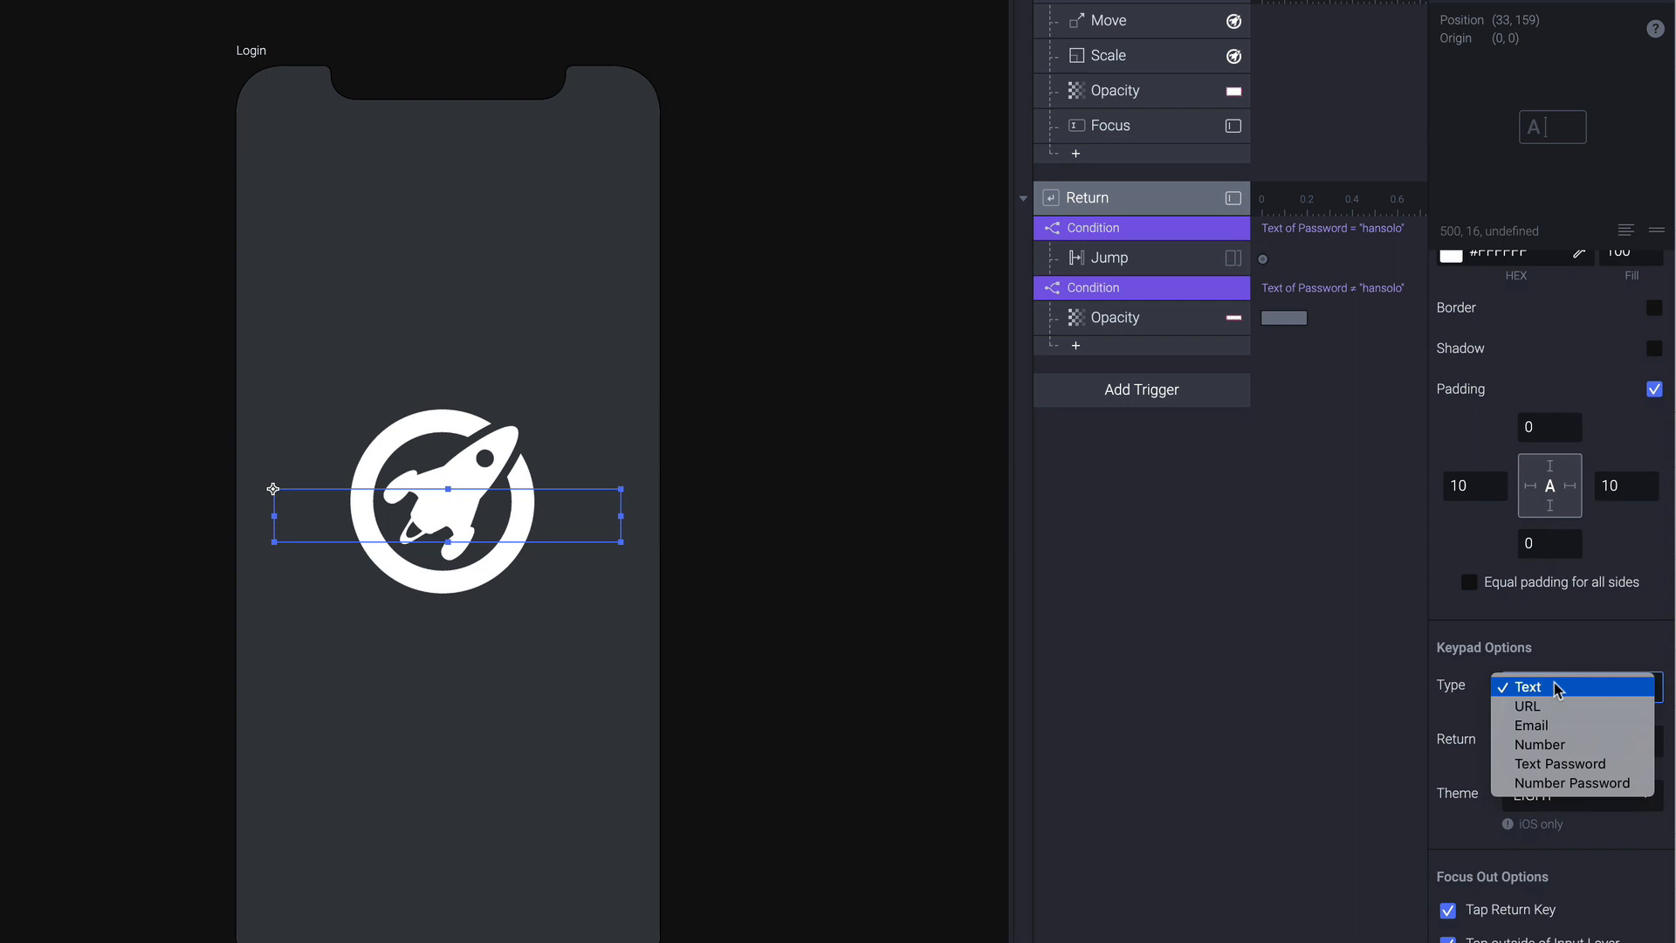
{"action": "left_click", "coordinate": [1534, 763]}
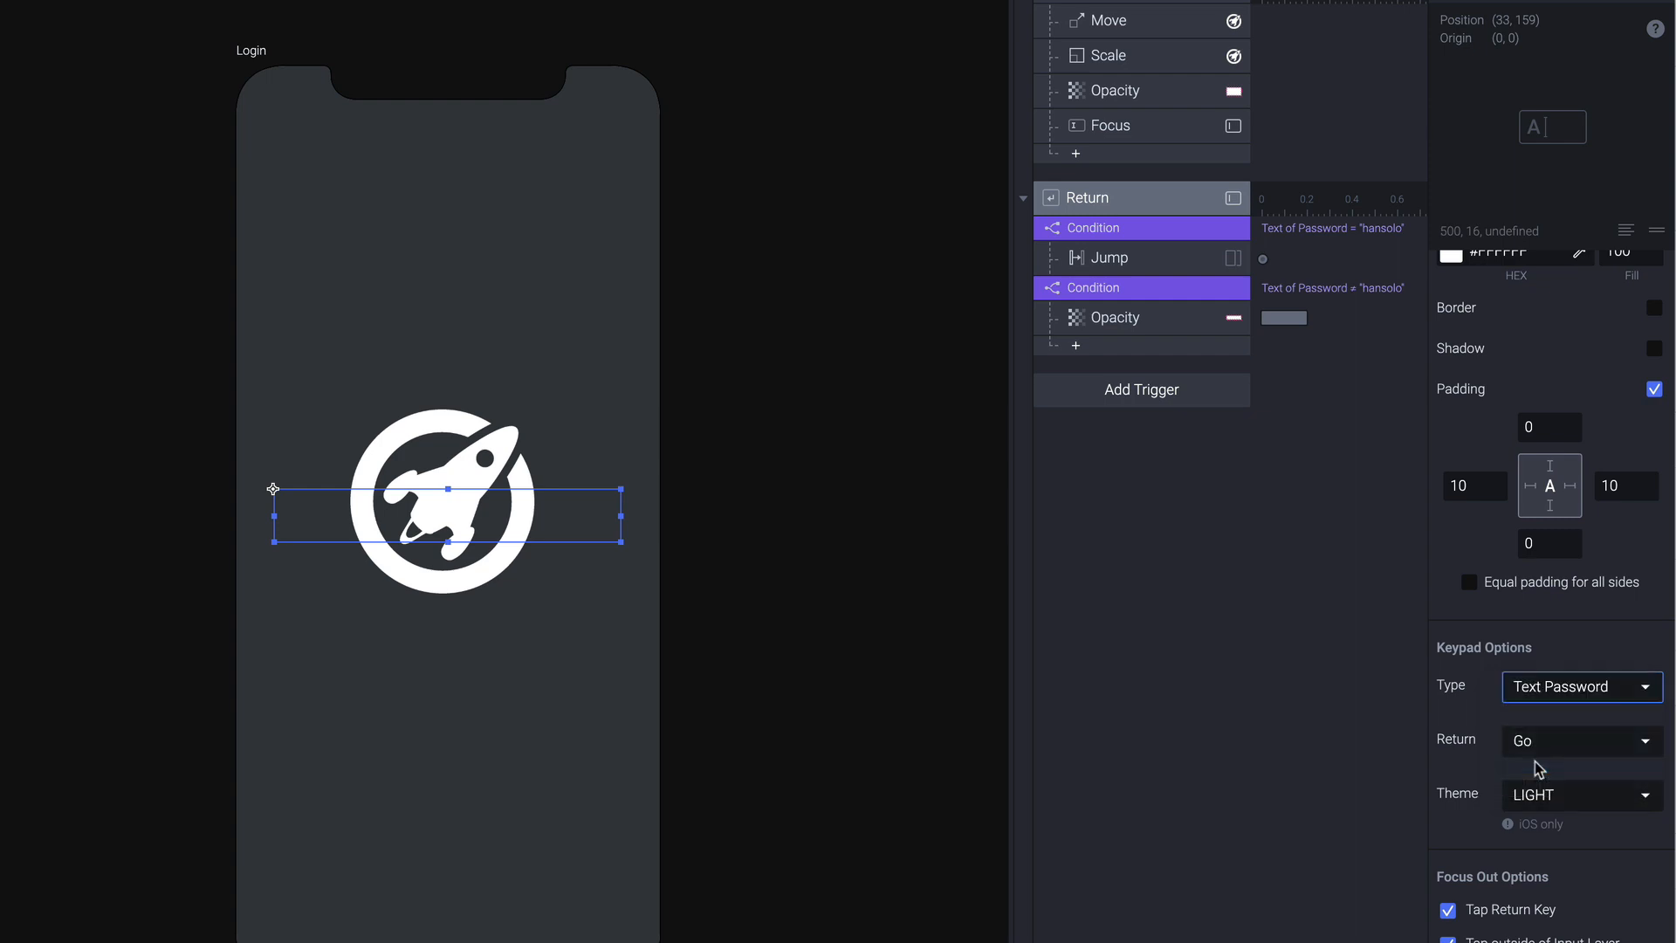
- Review the available Return key labels and keyboard themes in the Password input's keypad options
{"action": "left_click", "coordinate": [1572, 746]}
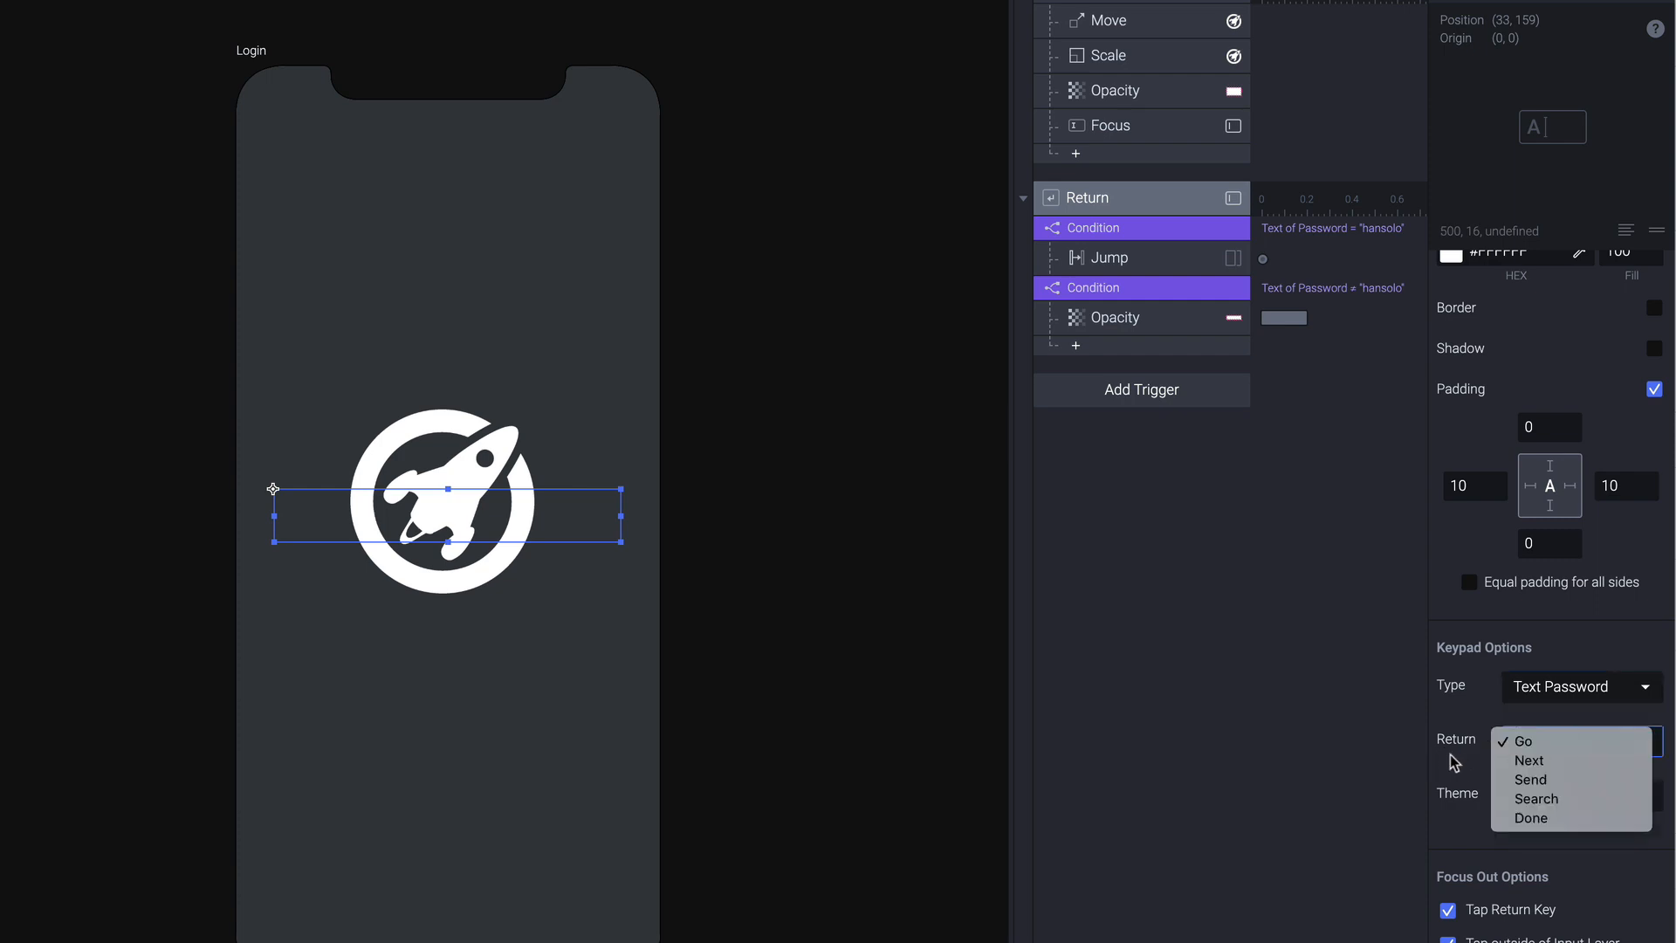
{"action": "left_click", "coordinate": [1454, 763]}
{"action": "left_click", "coordinate": [1567, 747]}
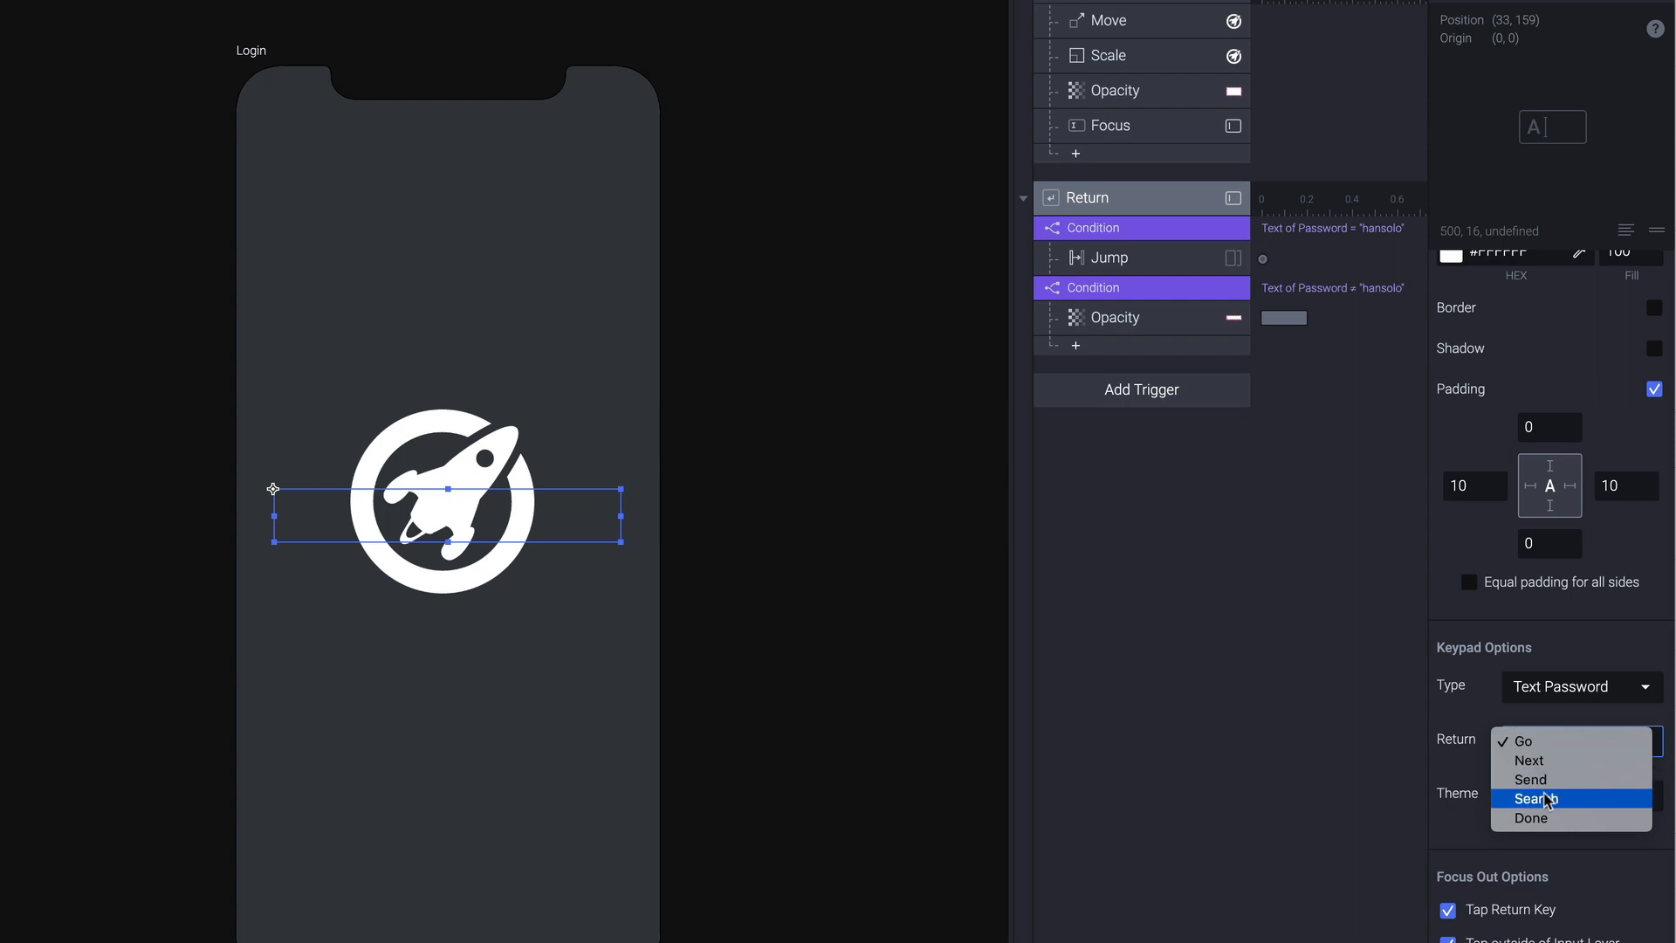
{"action": "left_click", "coordinate": [1467, 764]}
{"action": "left_click", "coordinate": [1555, 798]}
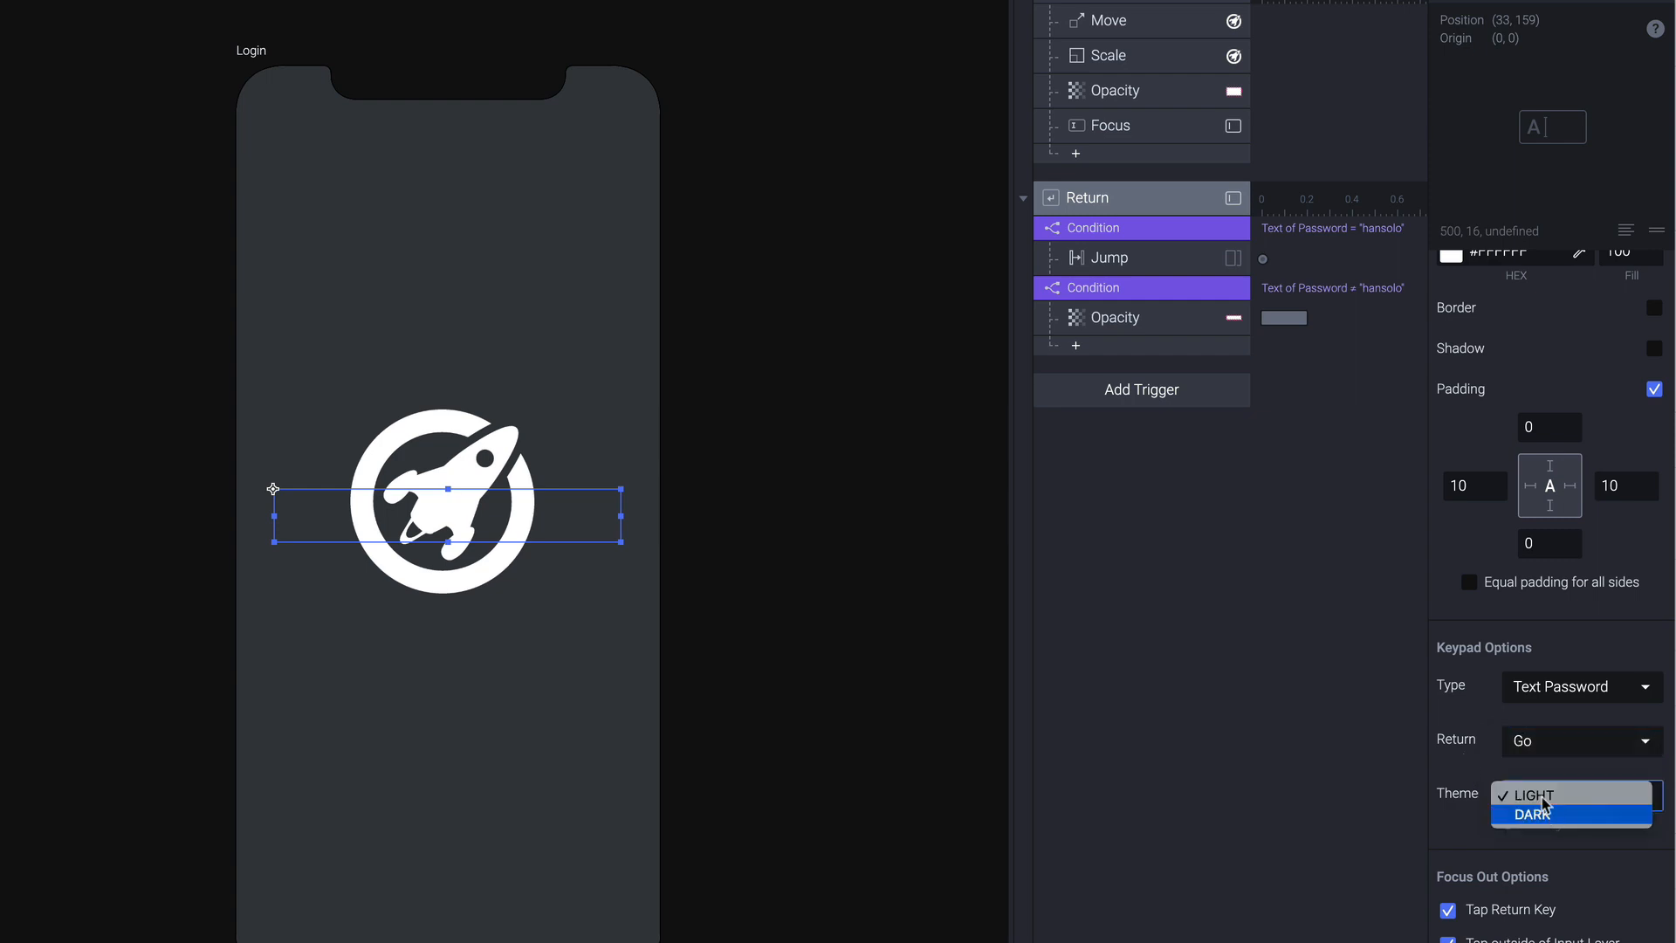
{"action": "left_click", "coordinate": [1459, 765]}
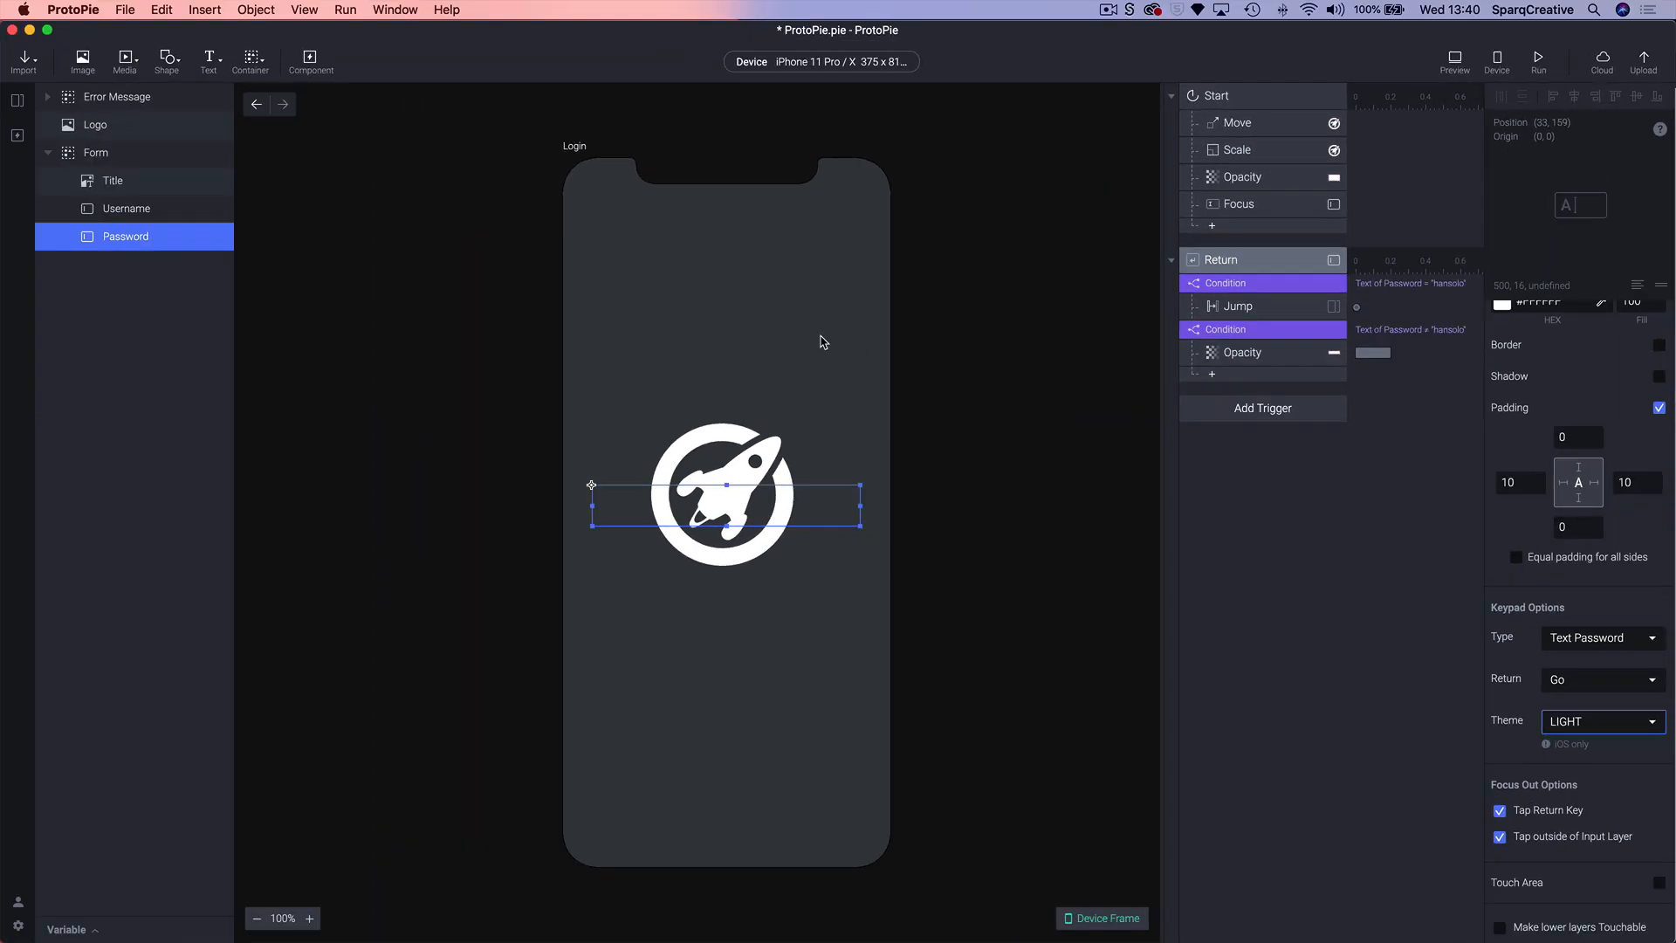
- Preview the Login scene, enter a username and the login password, submit them to test the masked field, and close the preview
{"action": "left_click", "coordinate": [428, 292]}
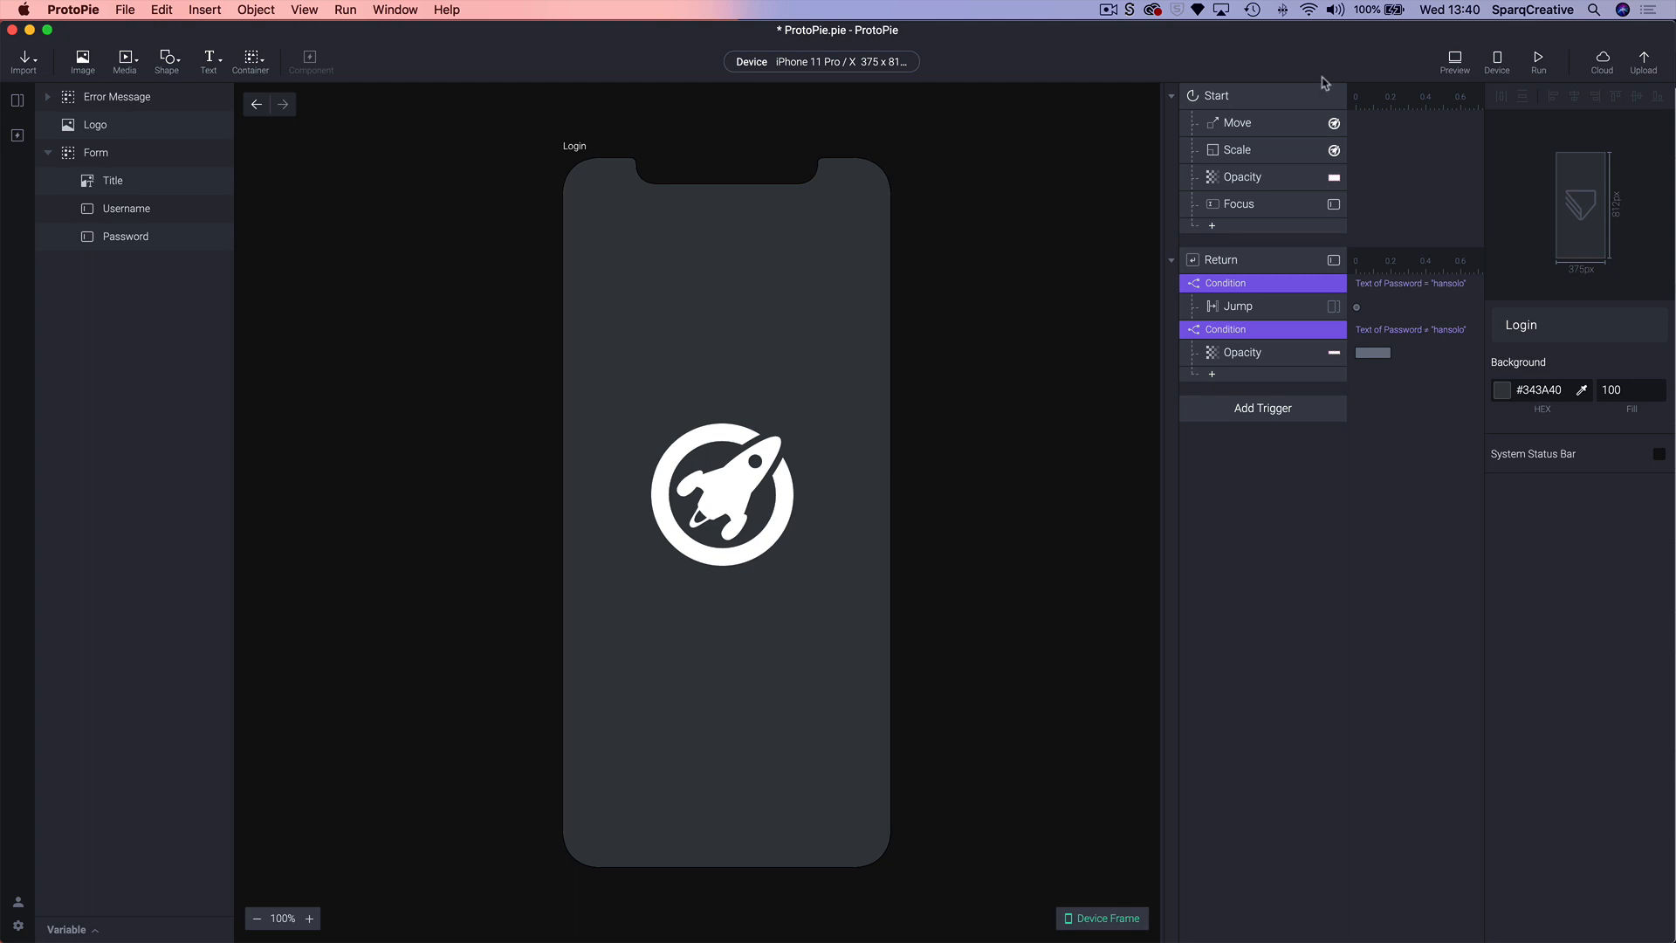
{"action": "left_click", "coordinate": [1455, 61]}
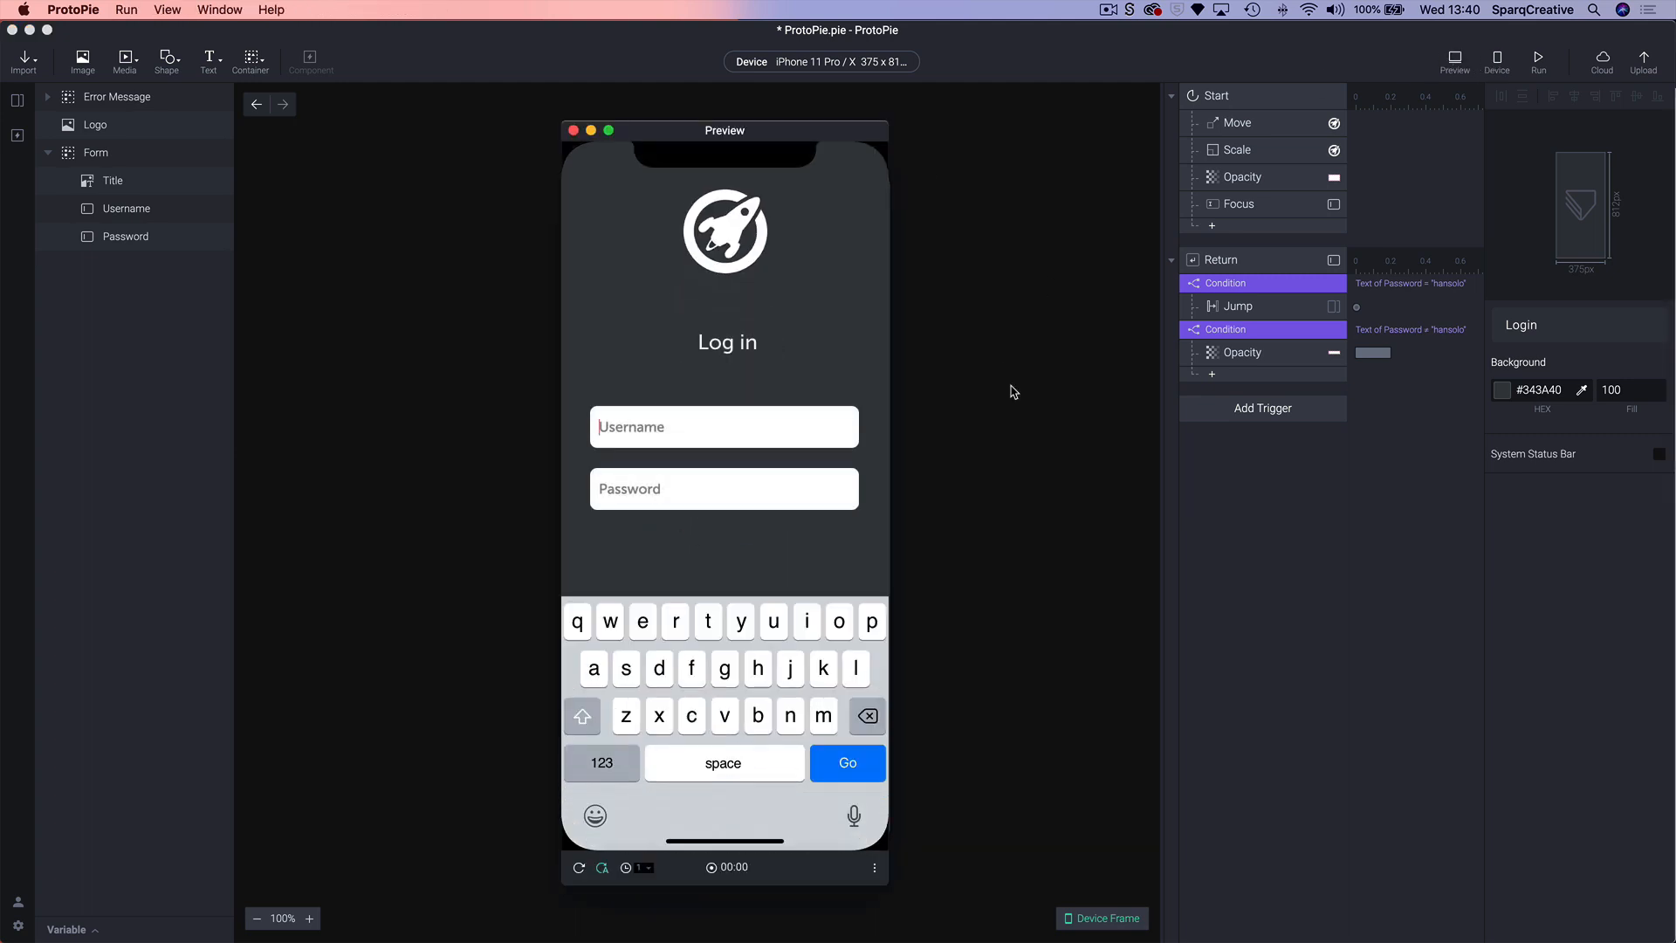
{"action": "type", "text": "Darren"}
{"action": "key", "text": "Tab"}
{"action": "type", "text": "••nsolo"}
{"action": "left_click", "coordinate": [847, 773]}
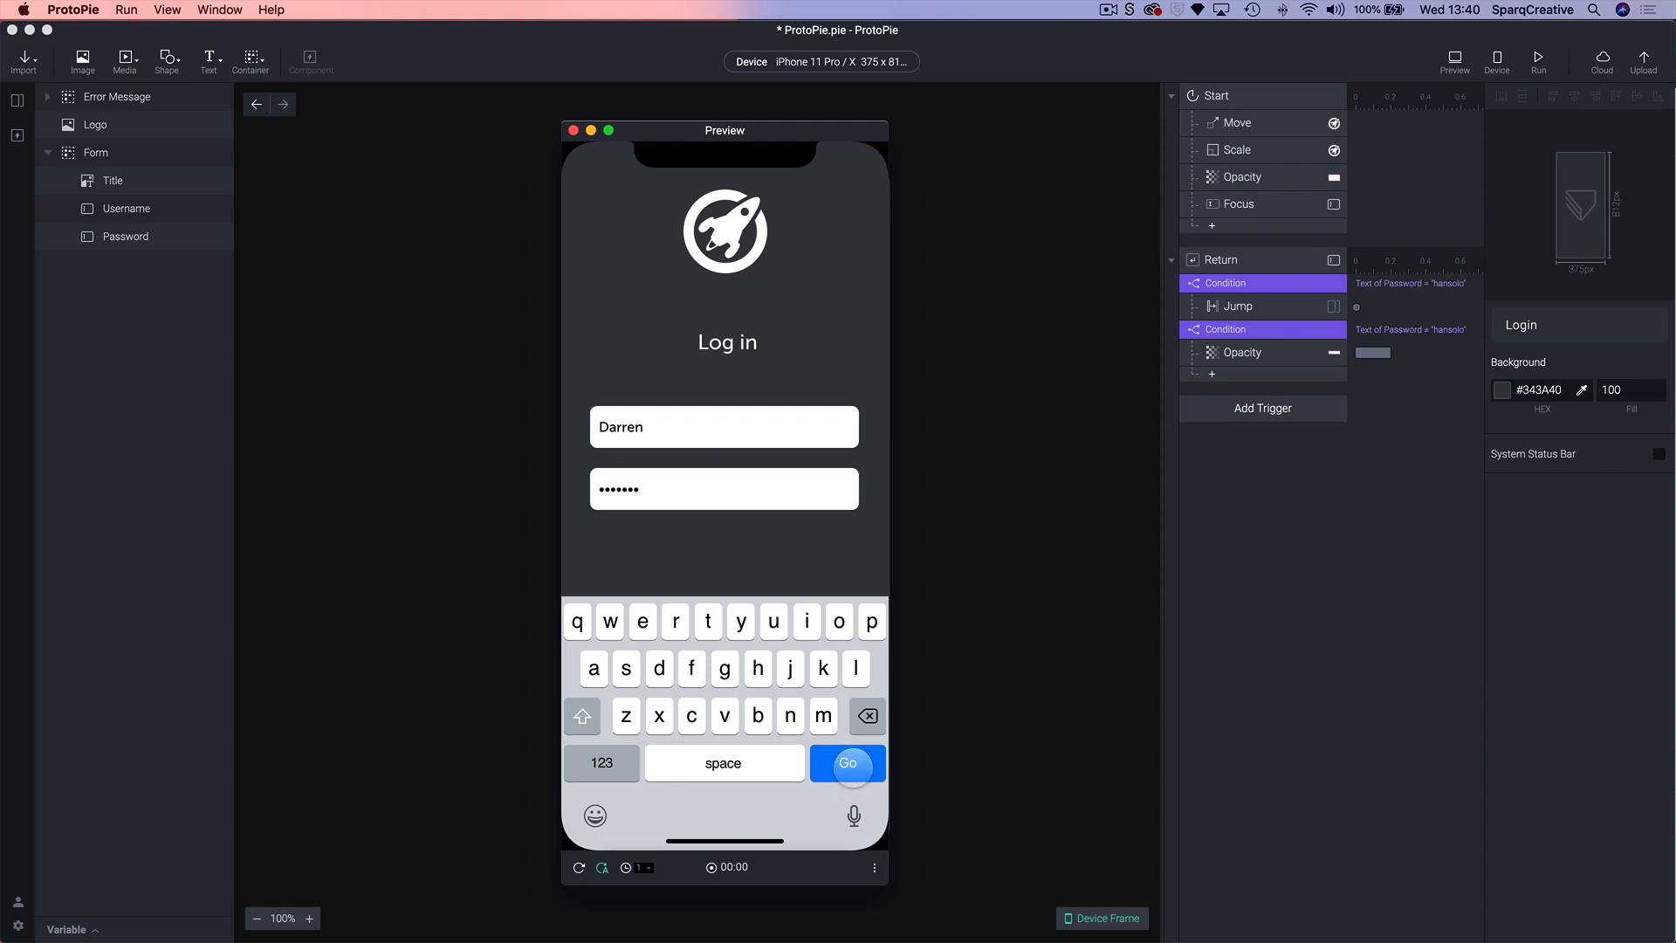
{"action": "left_click", "coordinate": [852, 765]}
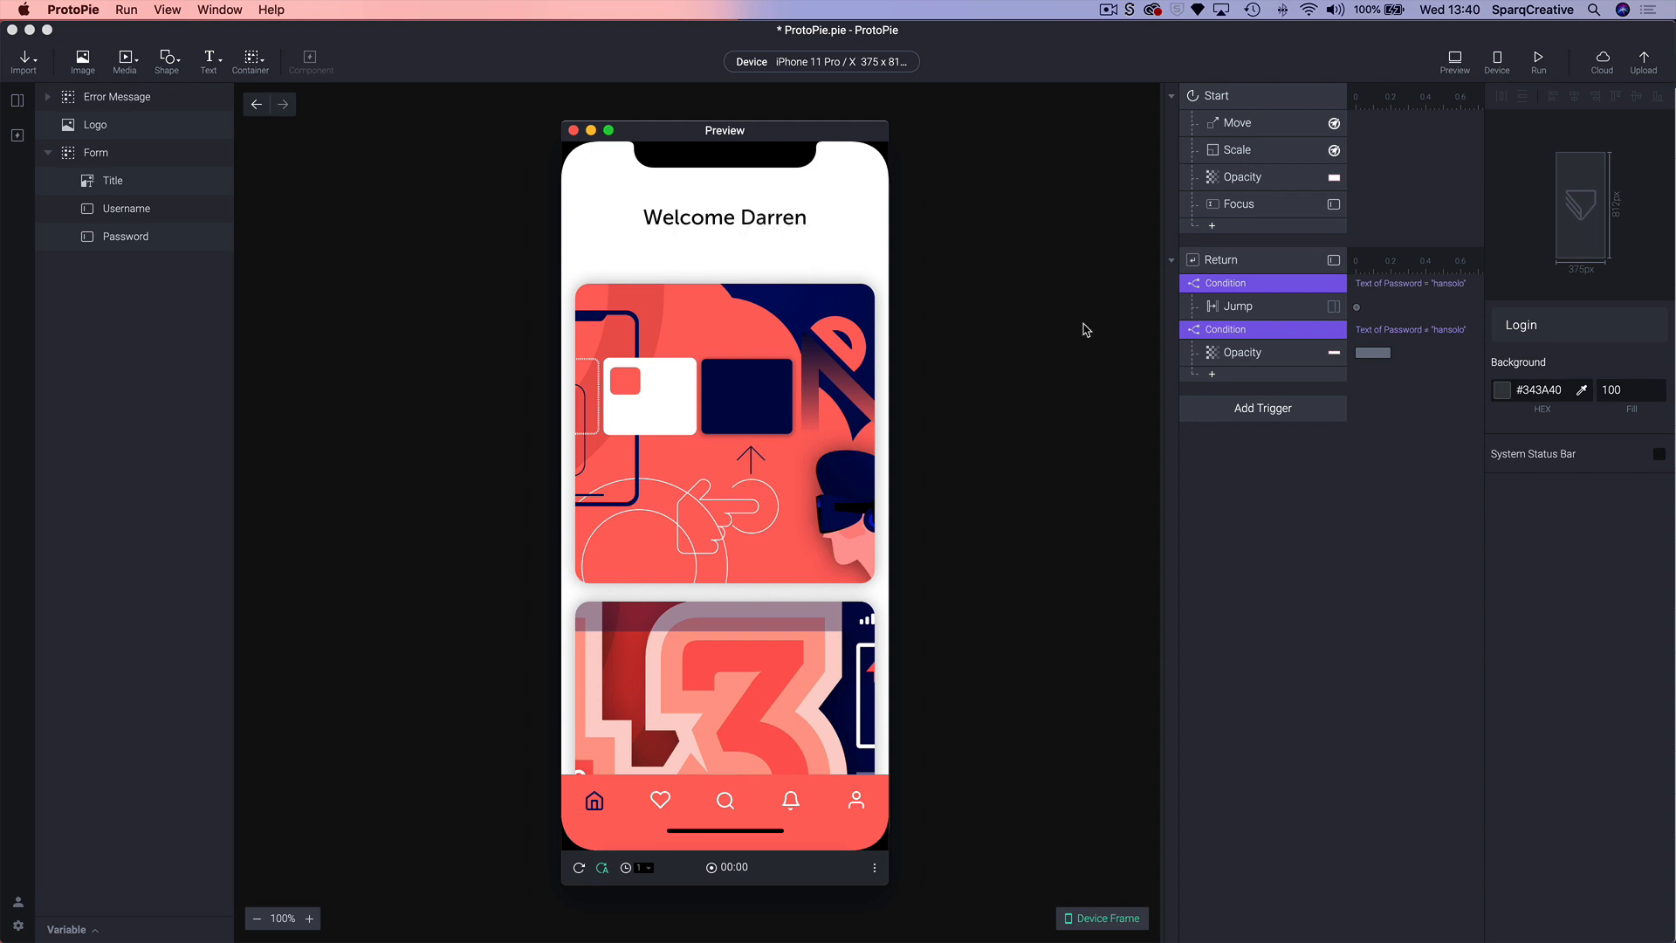
{"action": "left_click", "coordinate": [993, 308]}
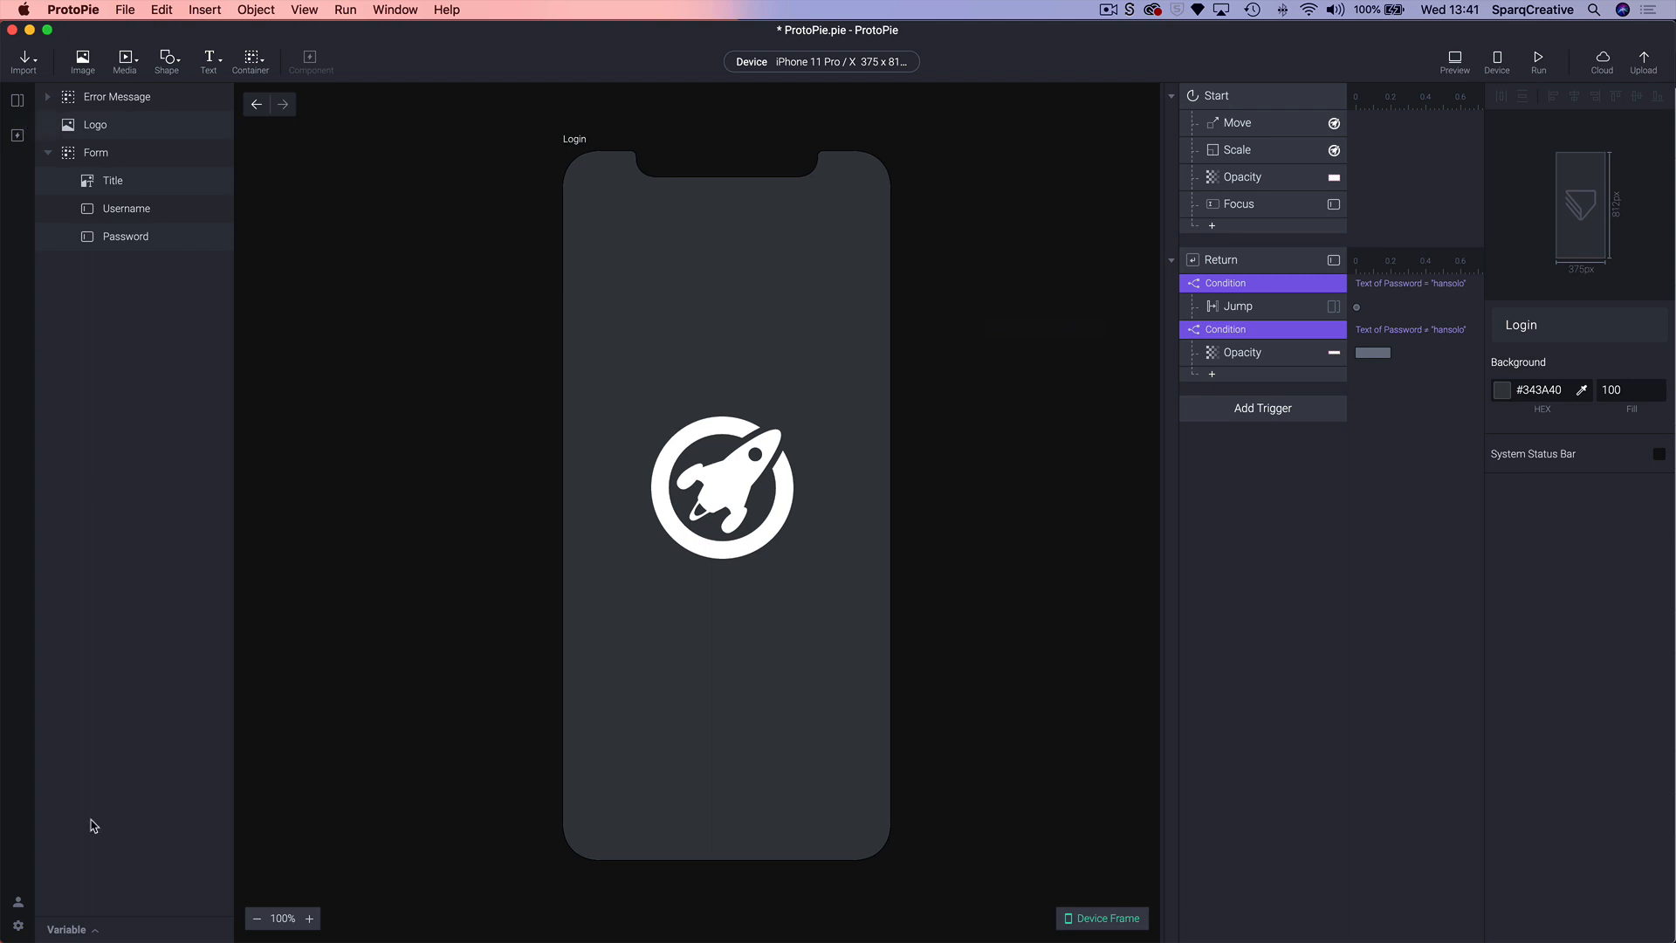
- Create a variable for all scenes, set its type to Text and rename it Name
{"action": "left_click", "coordinate": [76, 931]}
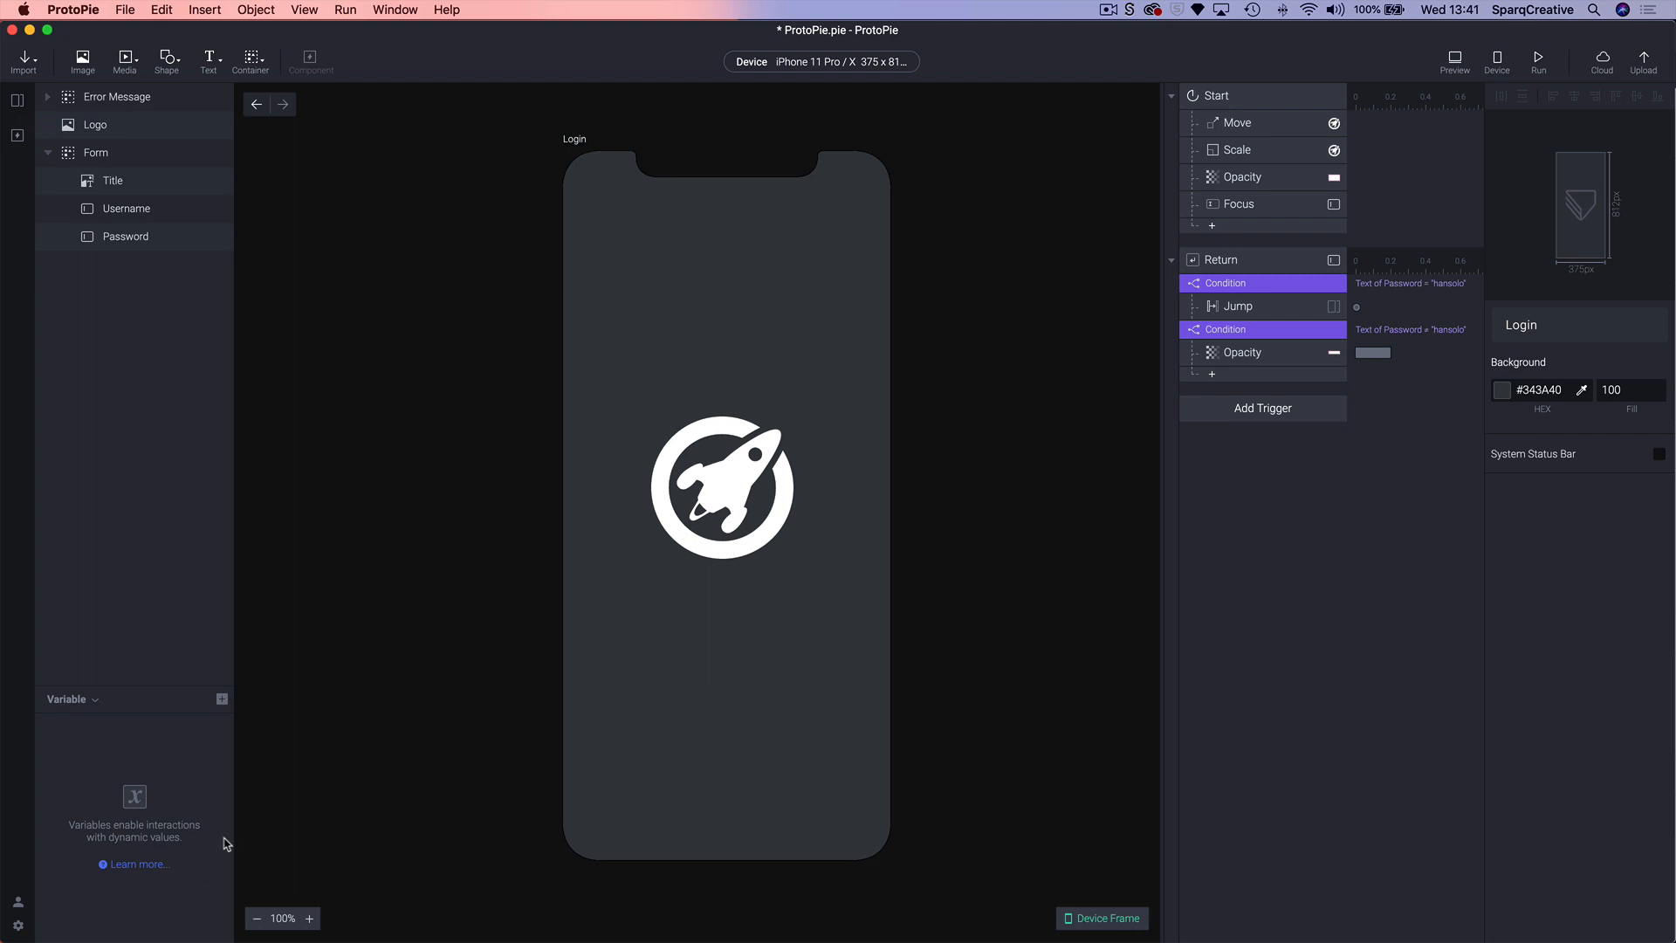
{"action": "left_click", "coordinate": [222, 700]}
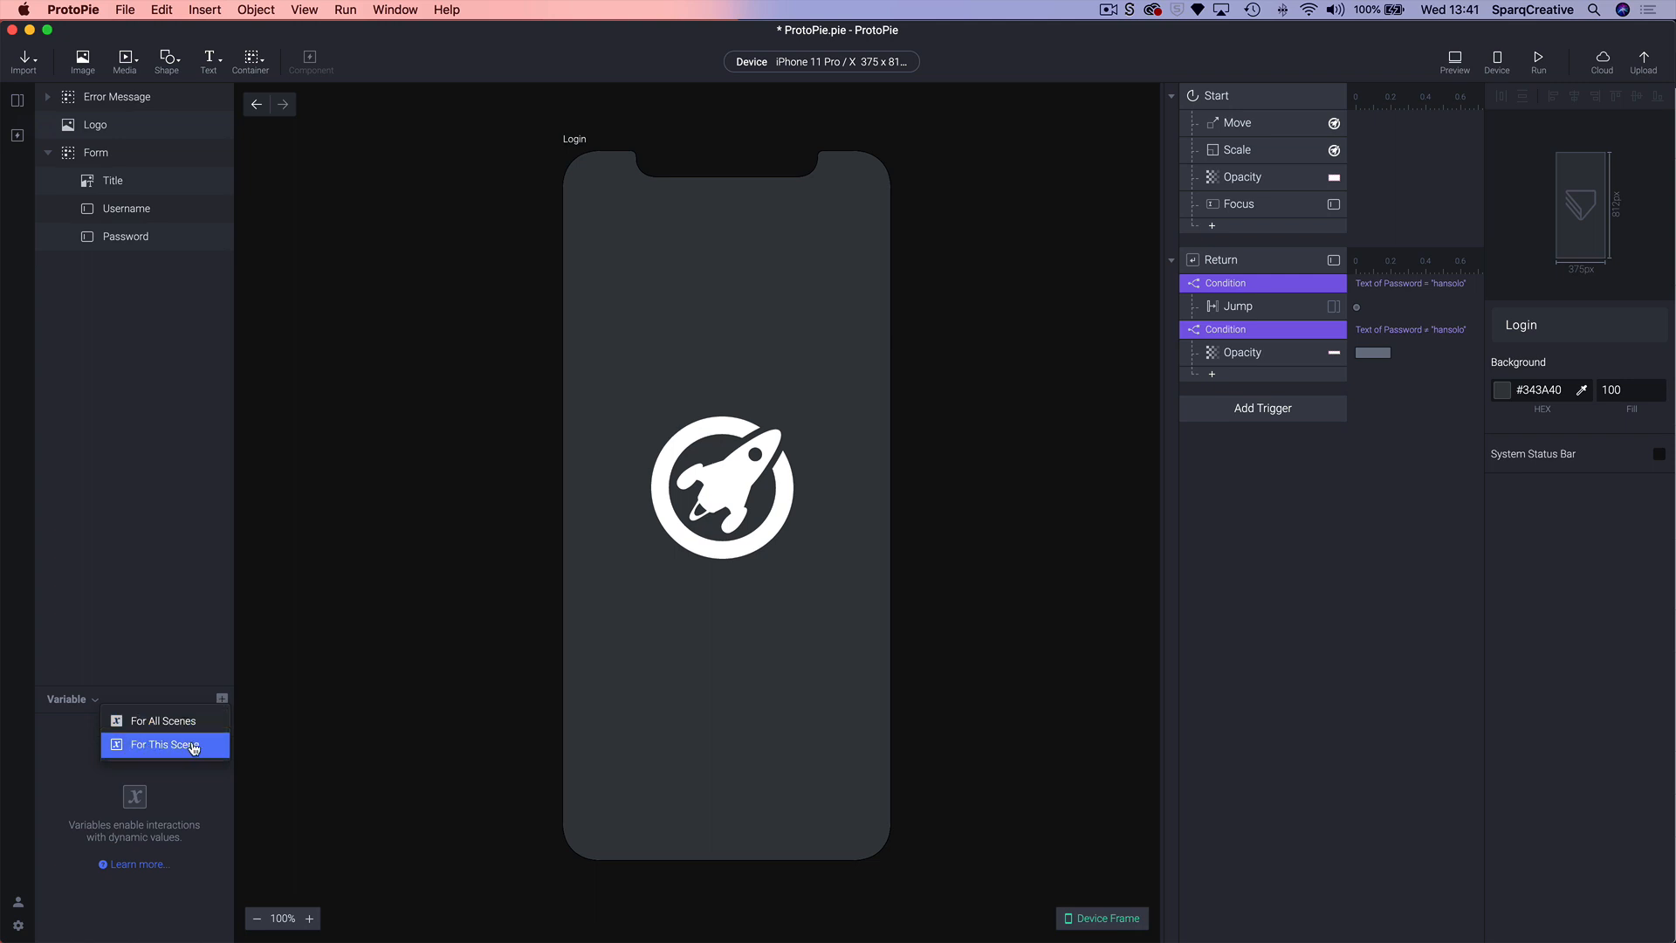
{"action": "left_click", "coordinate": [145, 727]}
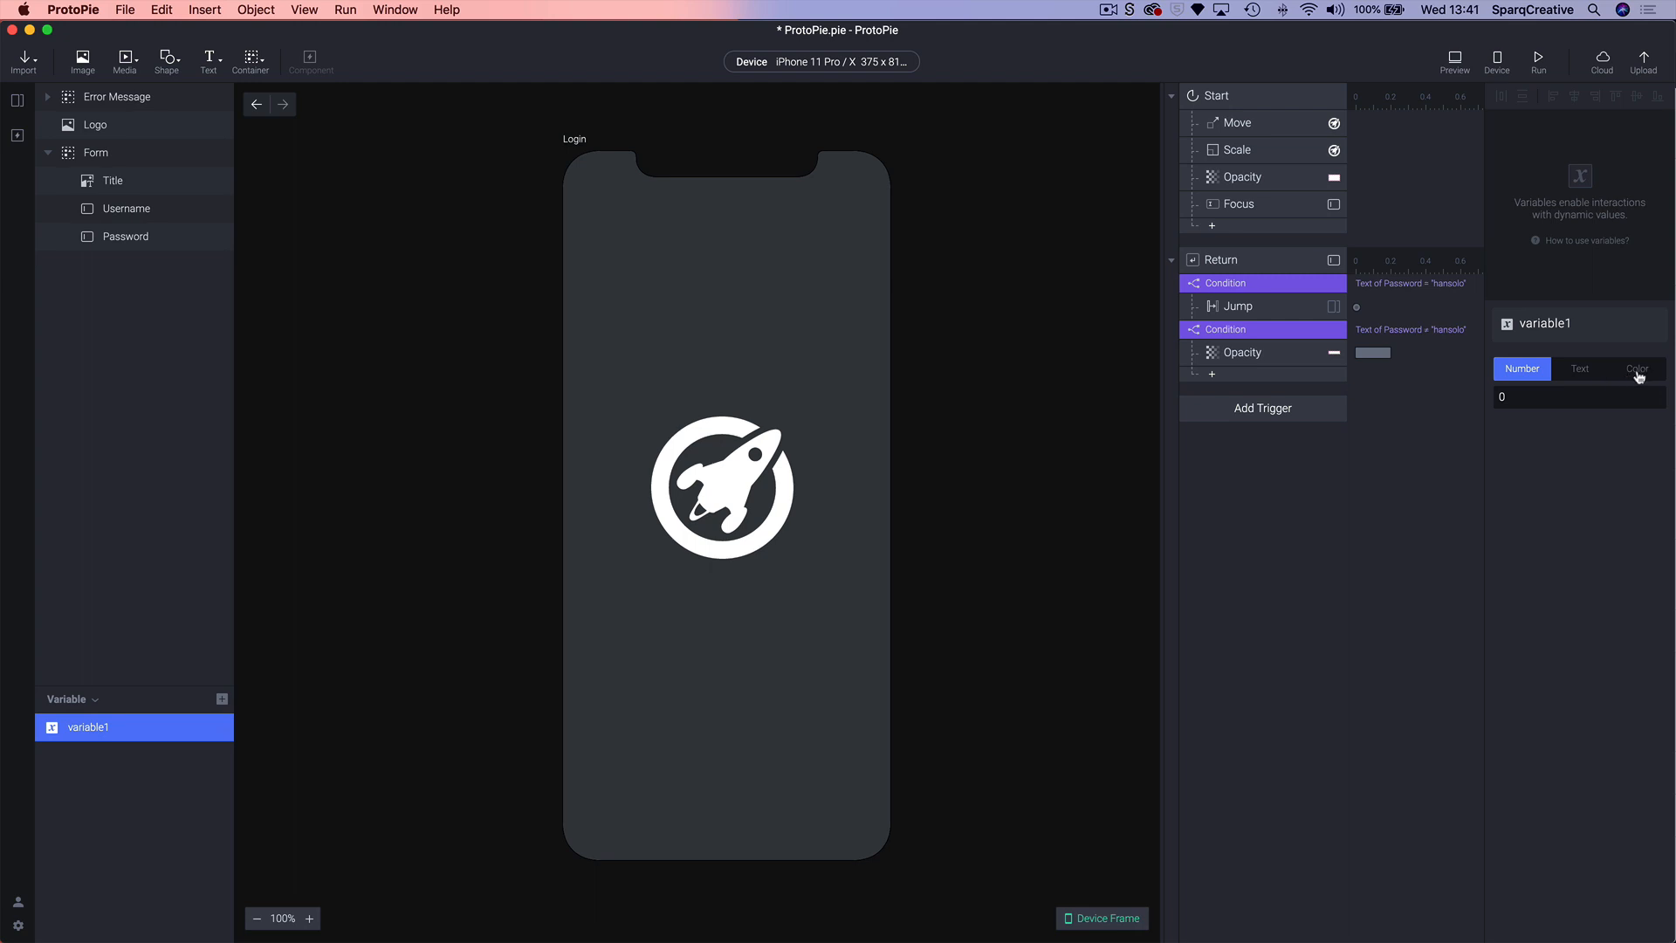
{"action": "left_click", "coordinate": [1580, 371]}
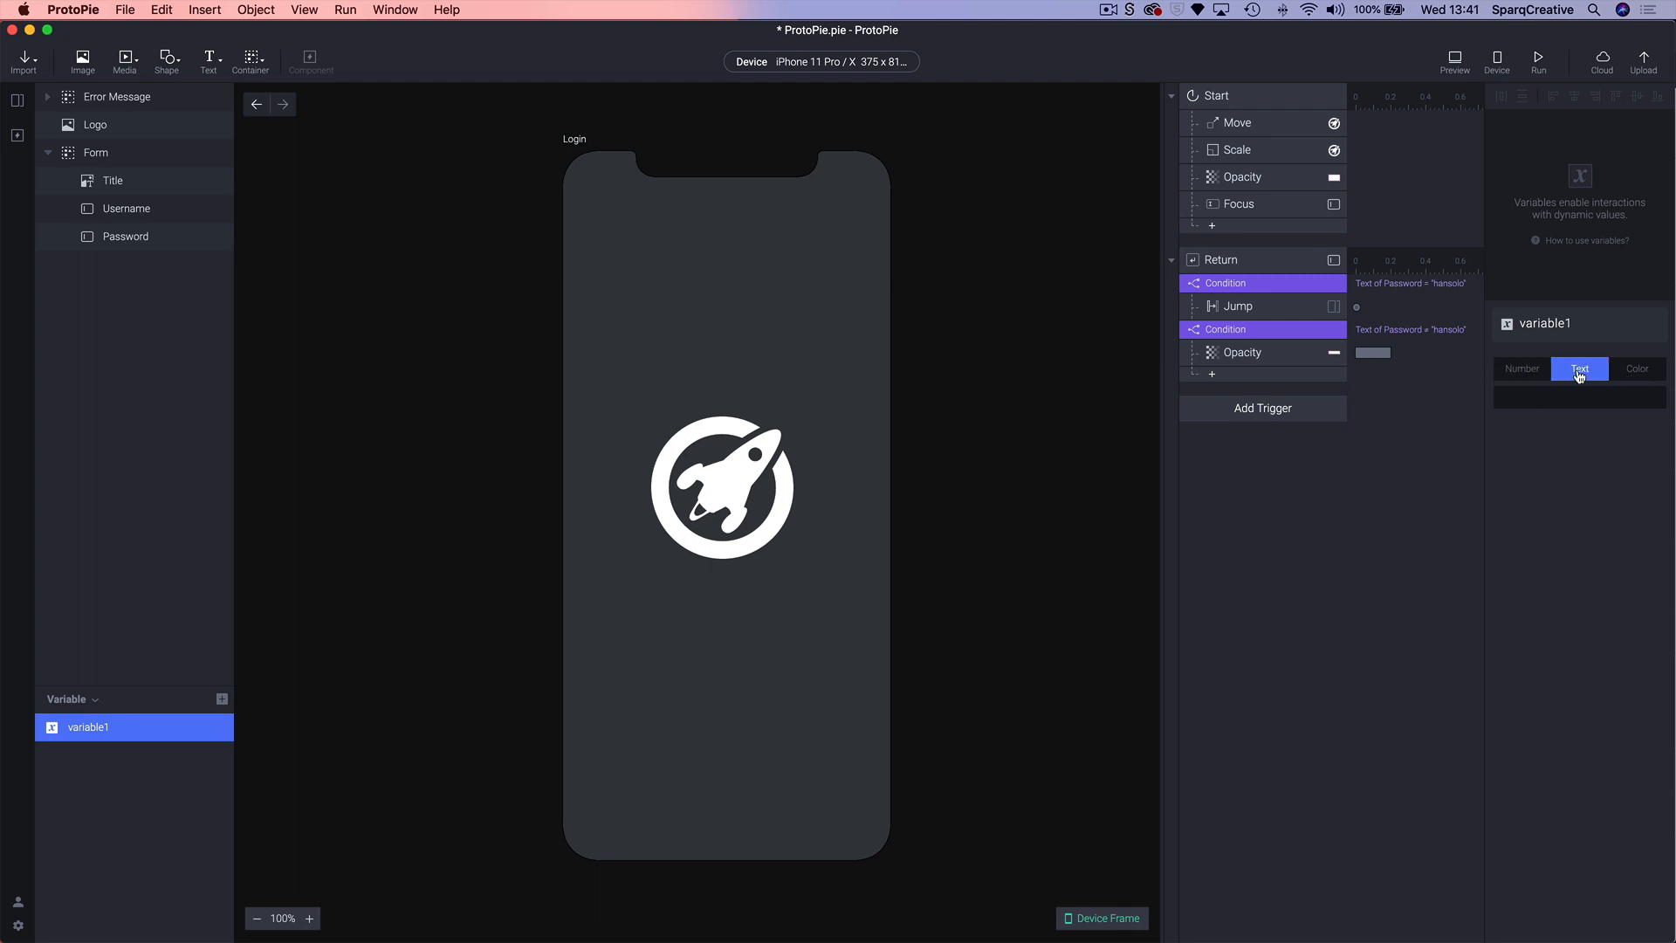
{"action": "double_click", "coordinate": [94, 725]}
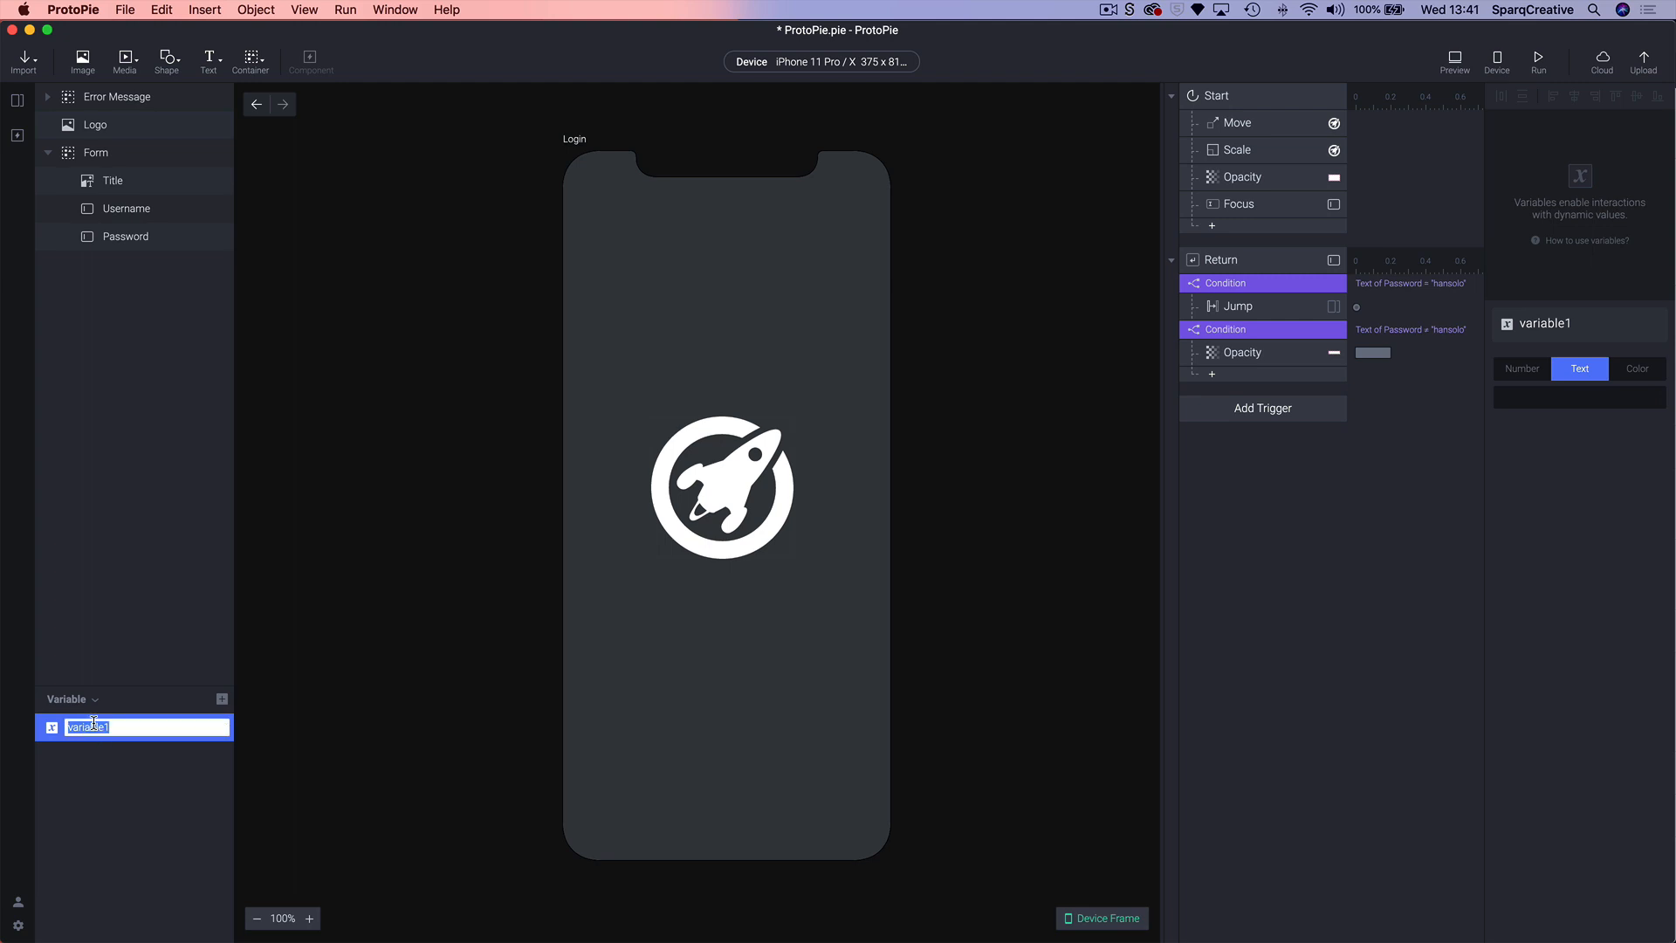
{"action": "type", "text": "Name"}
{"action": "key", "text": "Return"}
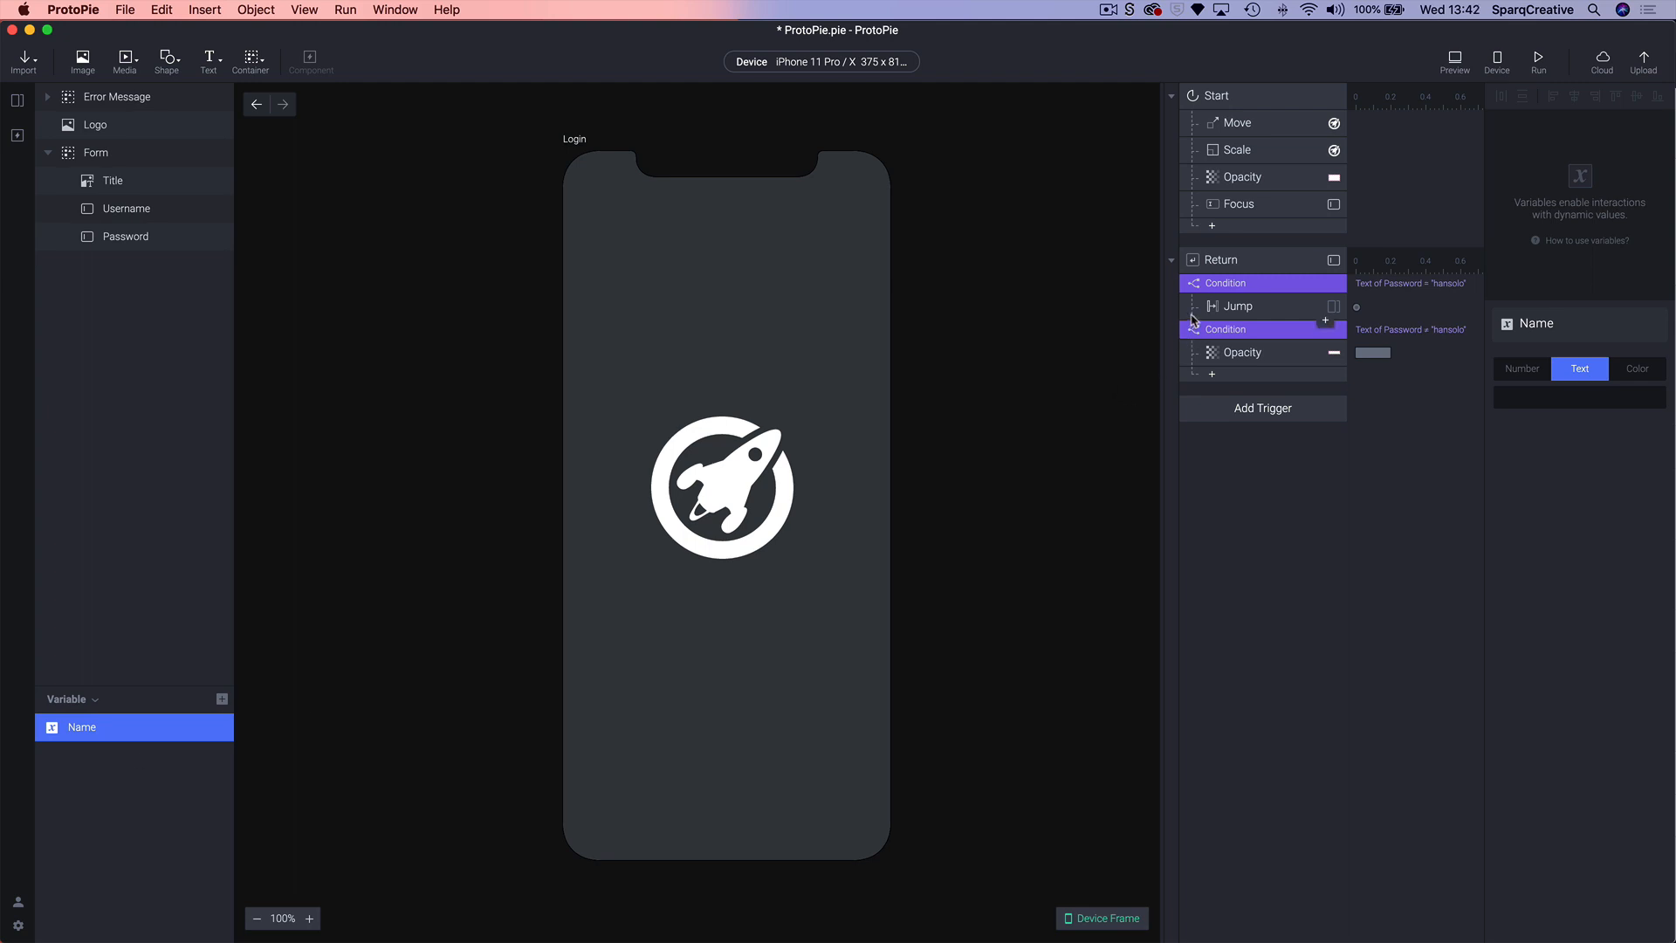
{"action": "left_click", "coordinate": [661, 436]}
{"action": "left_click", "coordinate": [1222, 377]}
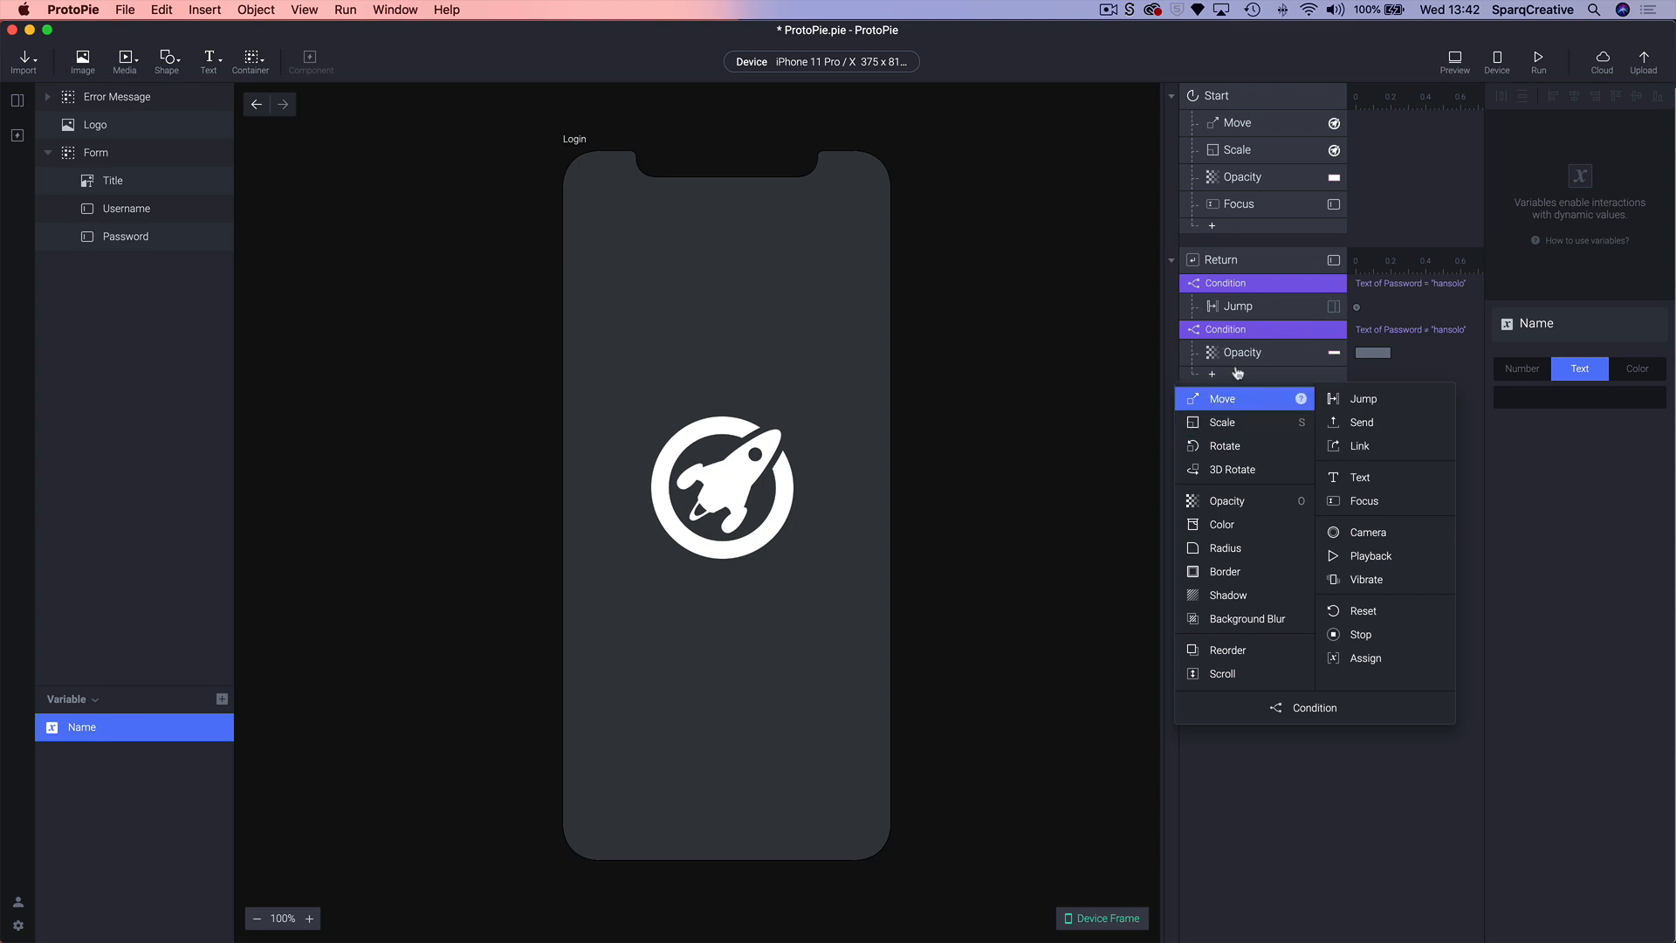
{"action": "left_click", "coordinate": [1468, 502]}
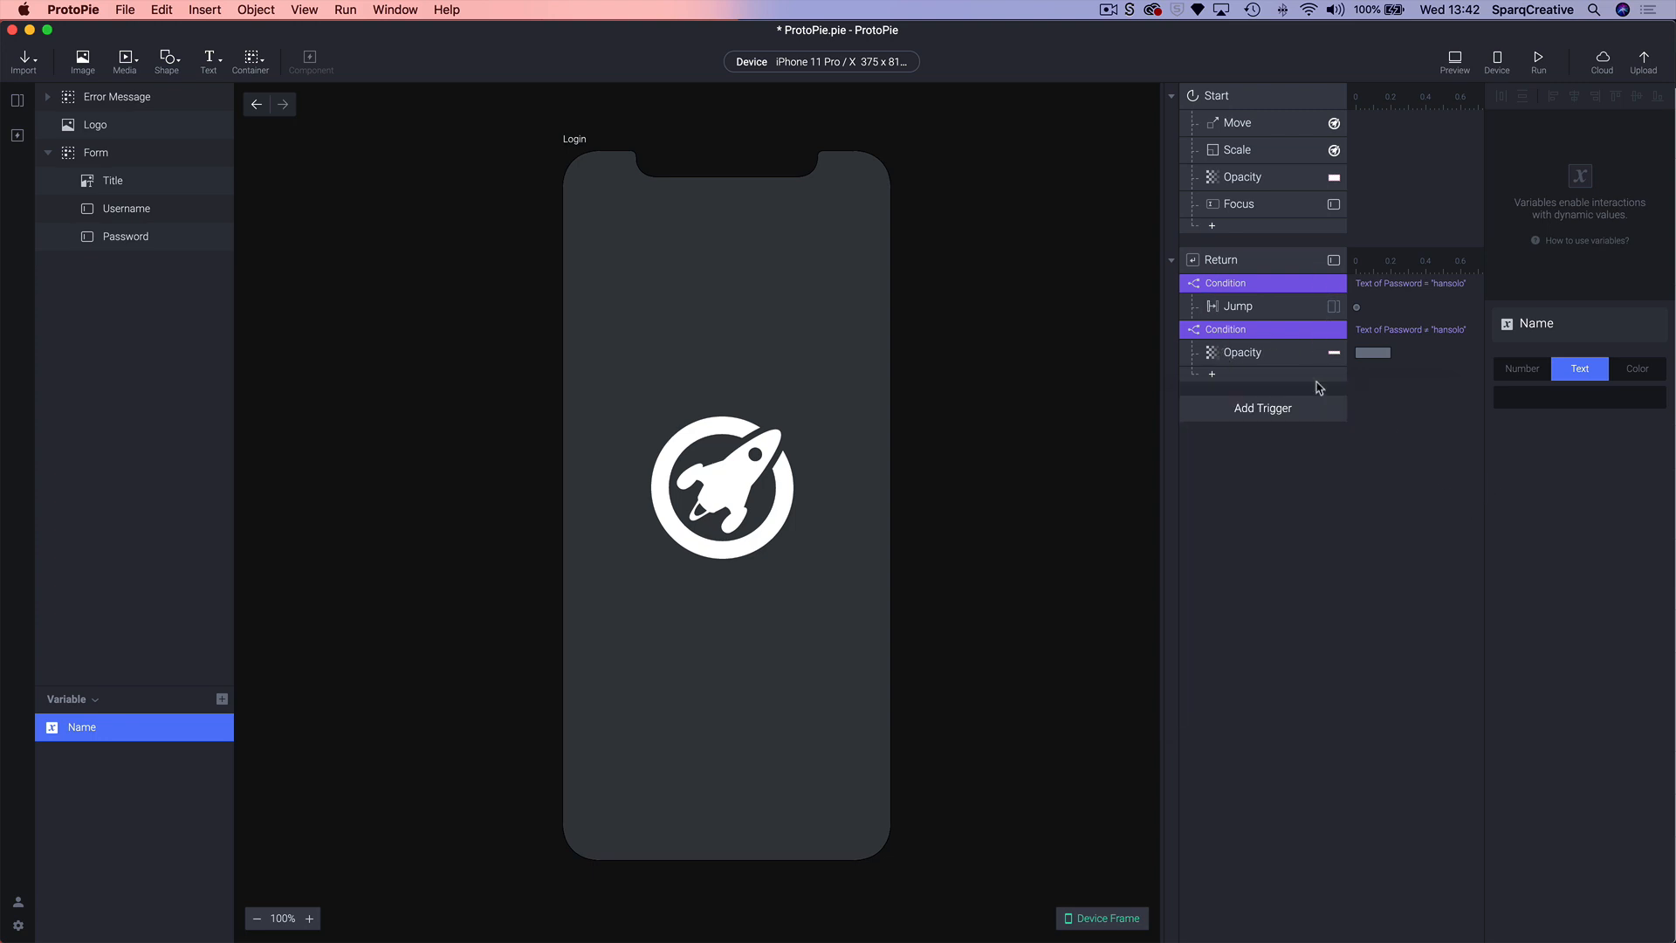
- Add an Assign response before the Jump under the matching-password condition and target the Name variable
{"action": "left_click", "coordinate": [1214, 285]}
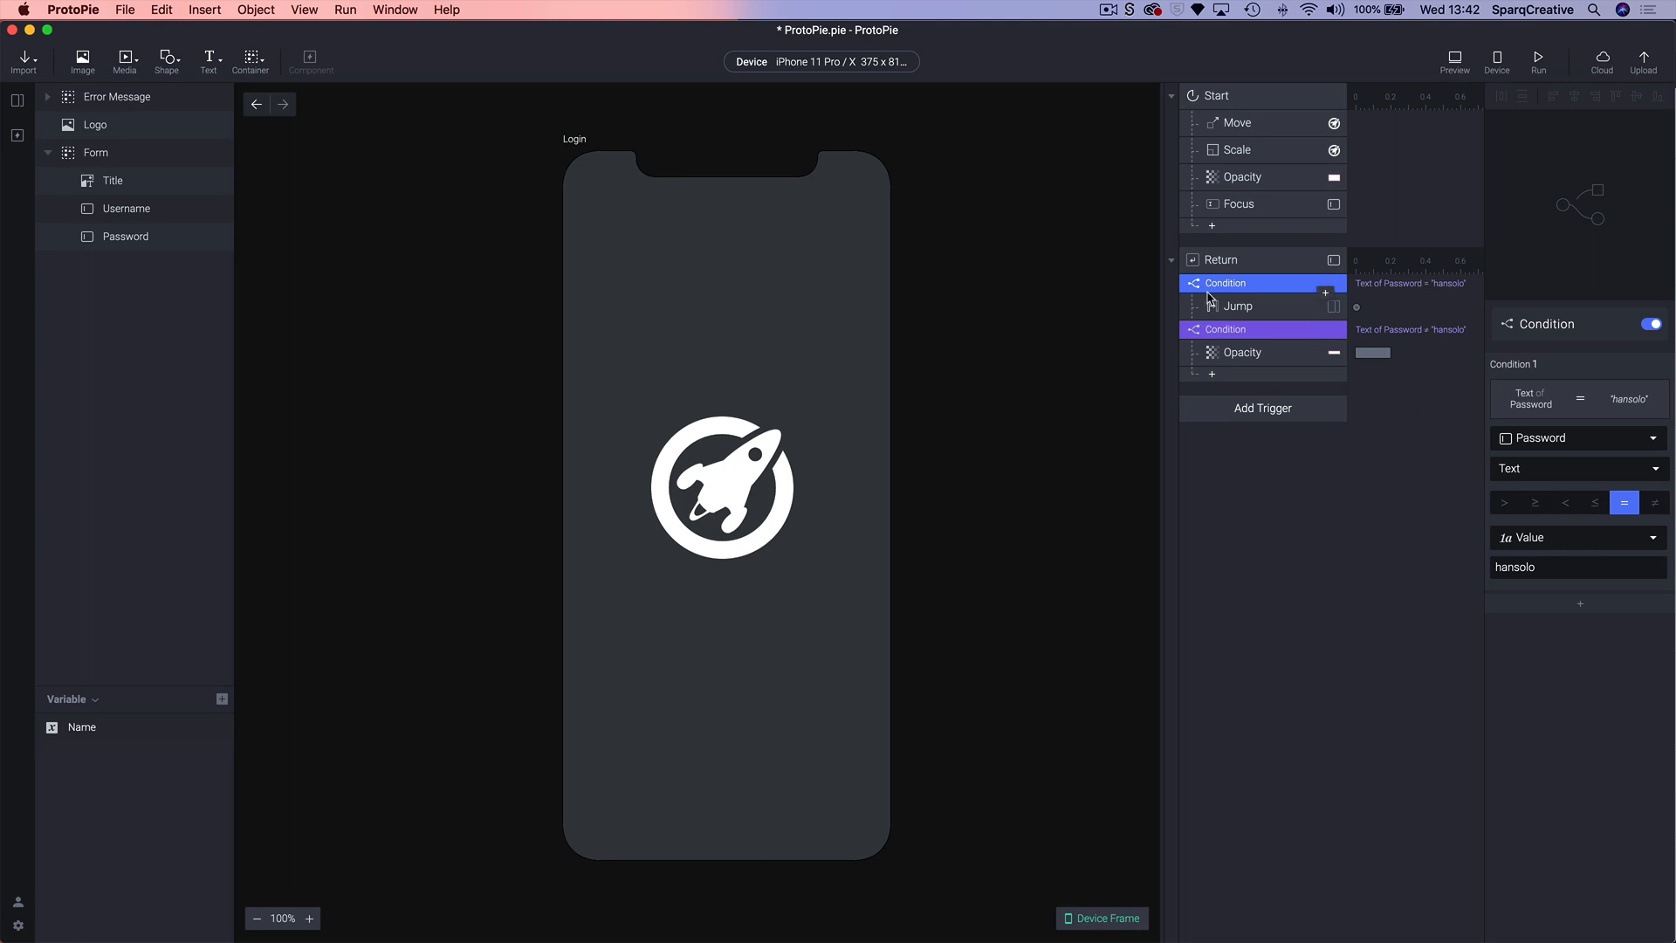
{"action": "left_click", "coordinate": [1325, 294]}
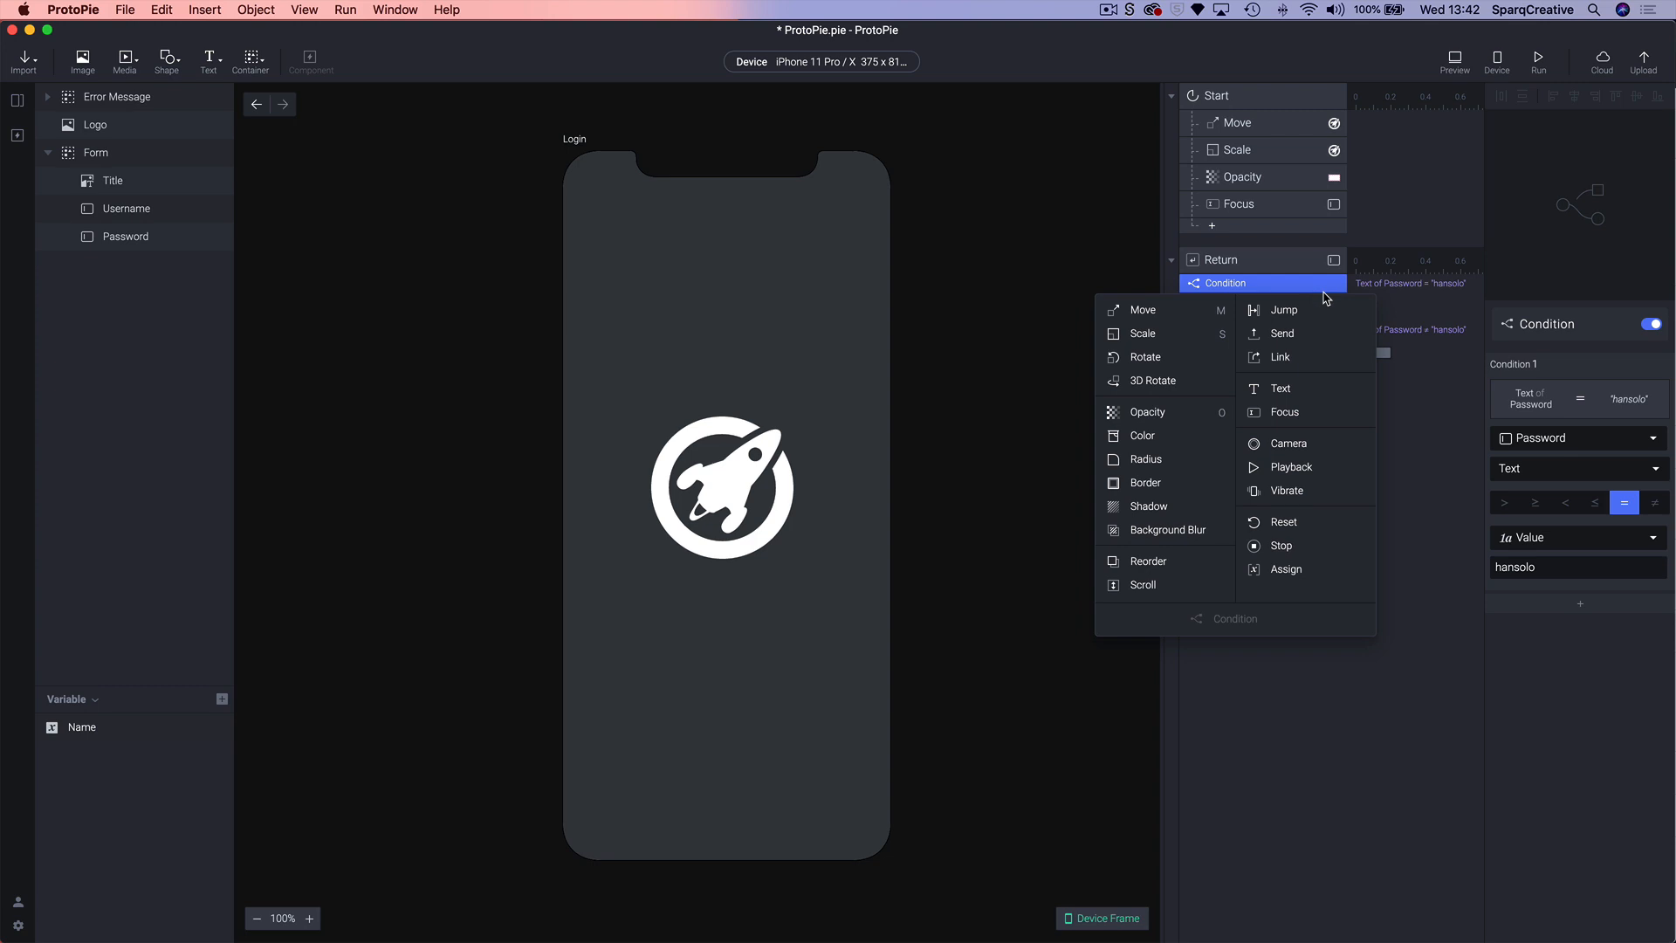
{"action": "left_click", "coordinate": [1287, 569]}
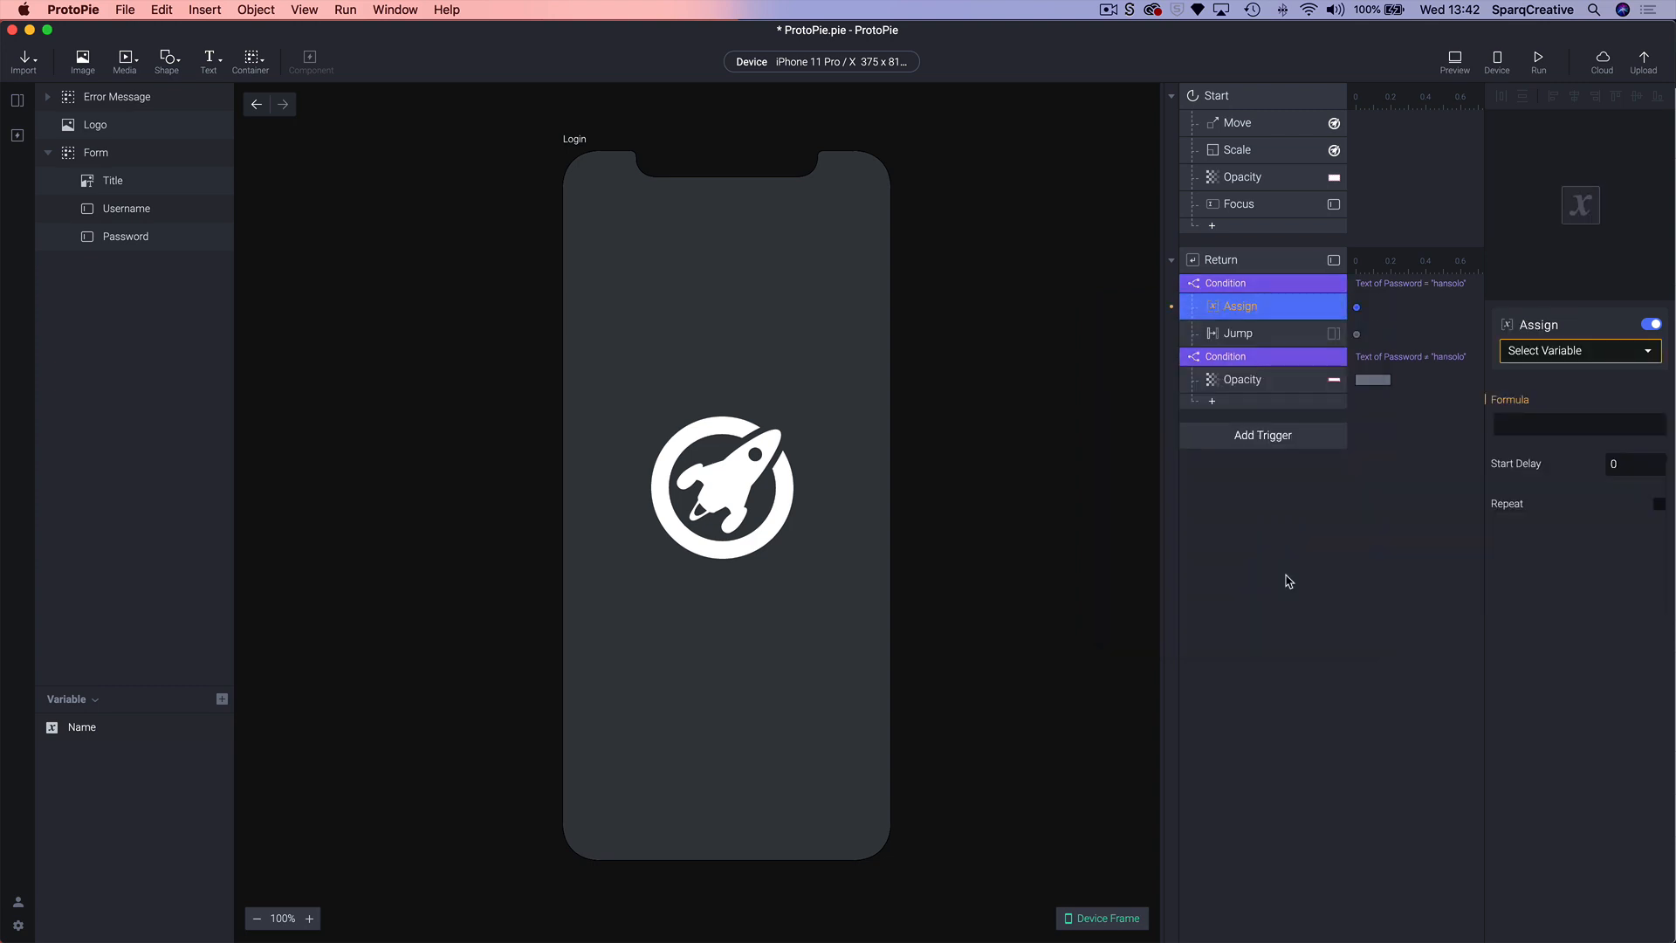
{"action": "left_click", "coordinate": [1576, 354]}
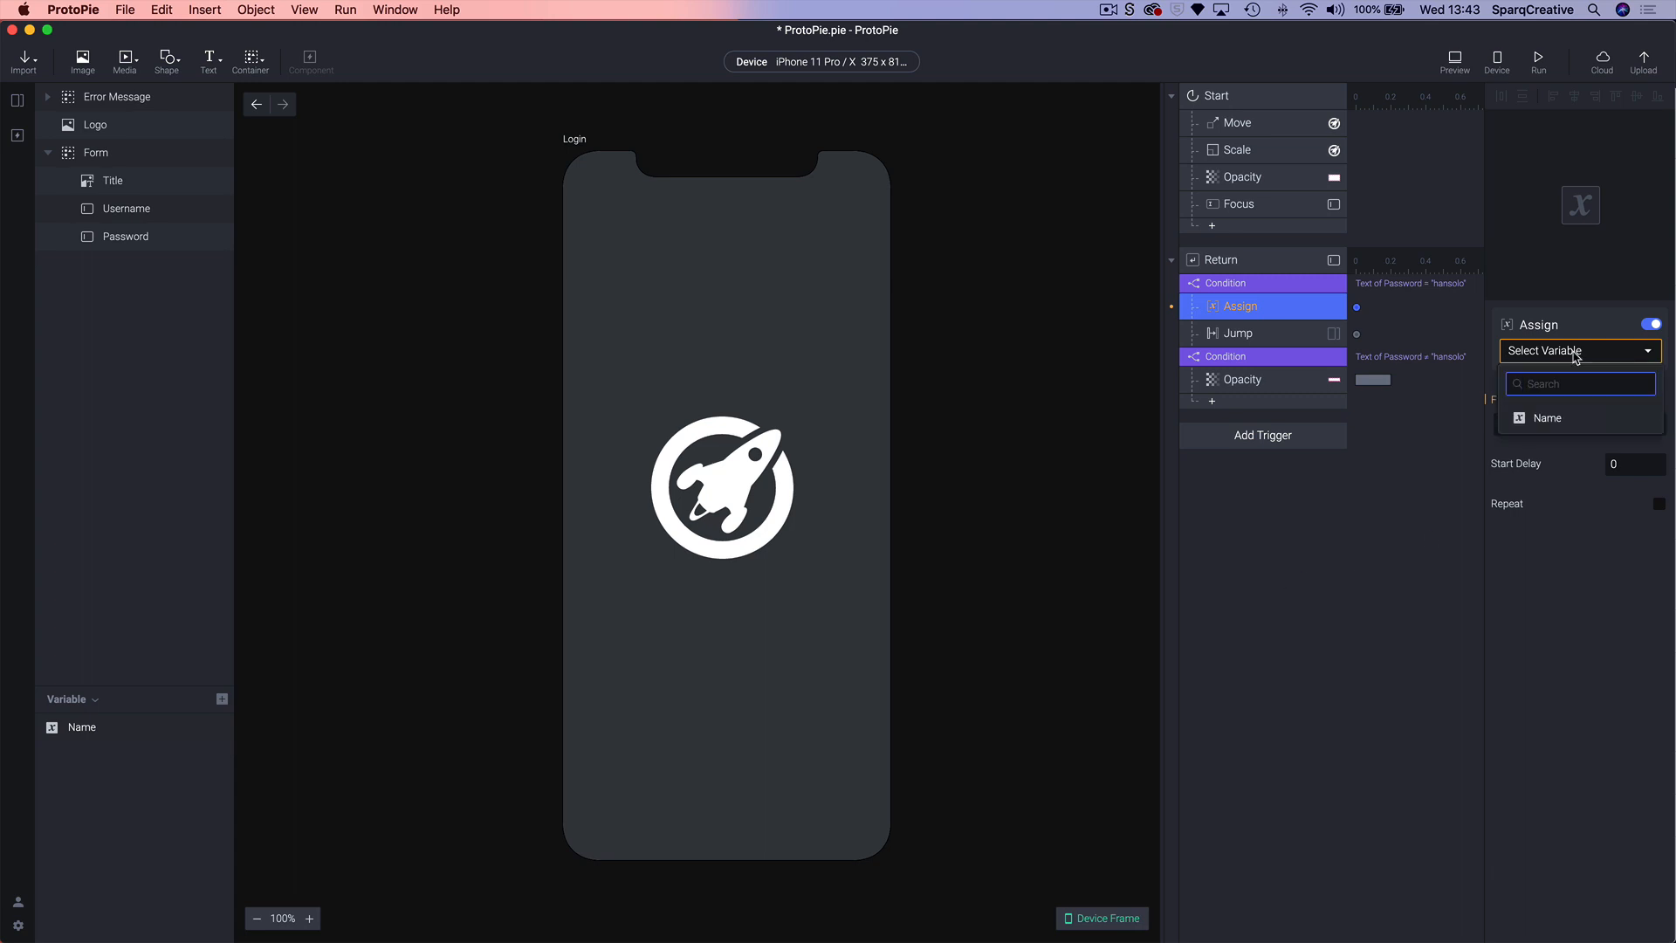
{"action": "left_click", "coordinate": [1539, 419]}
- Pick the Name variable for the Assign response and set its formula to `Username`.text
{"action": "left_click", "coordinate": [1533, 425]}
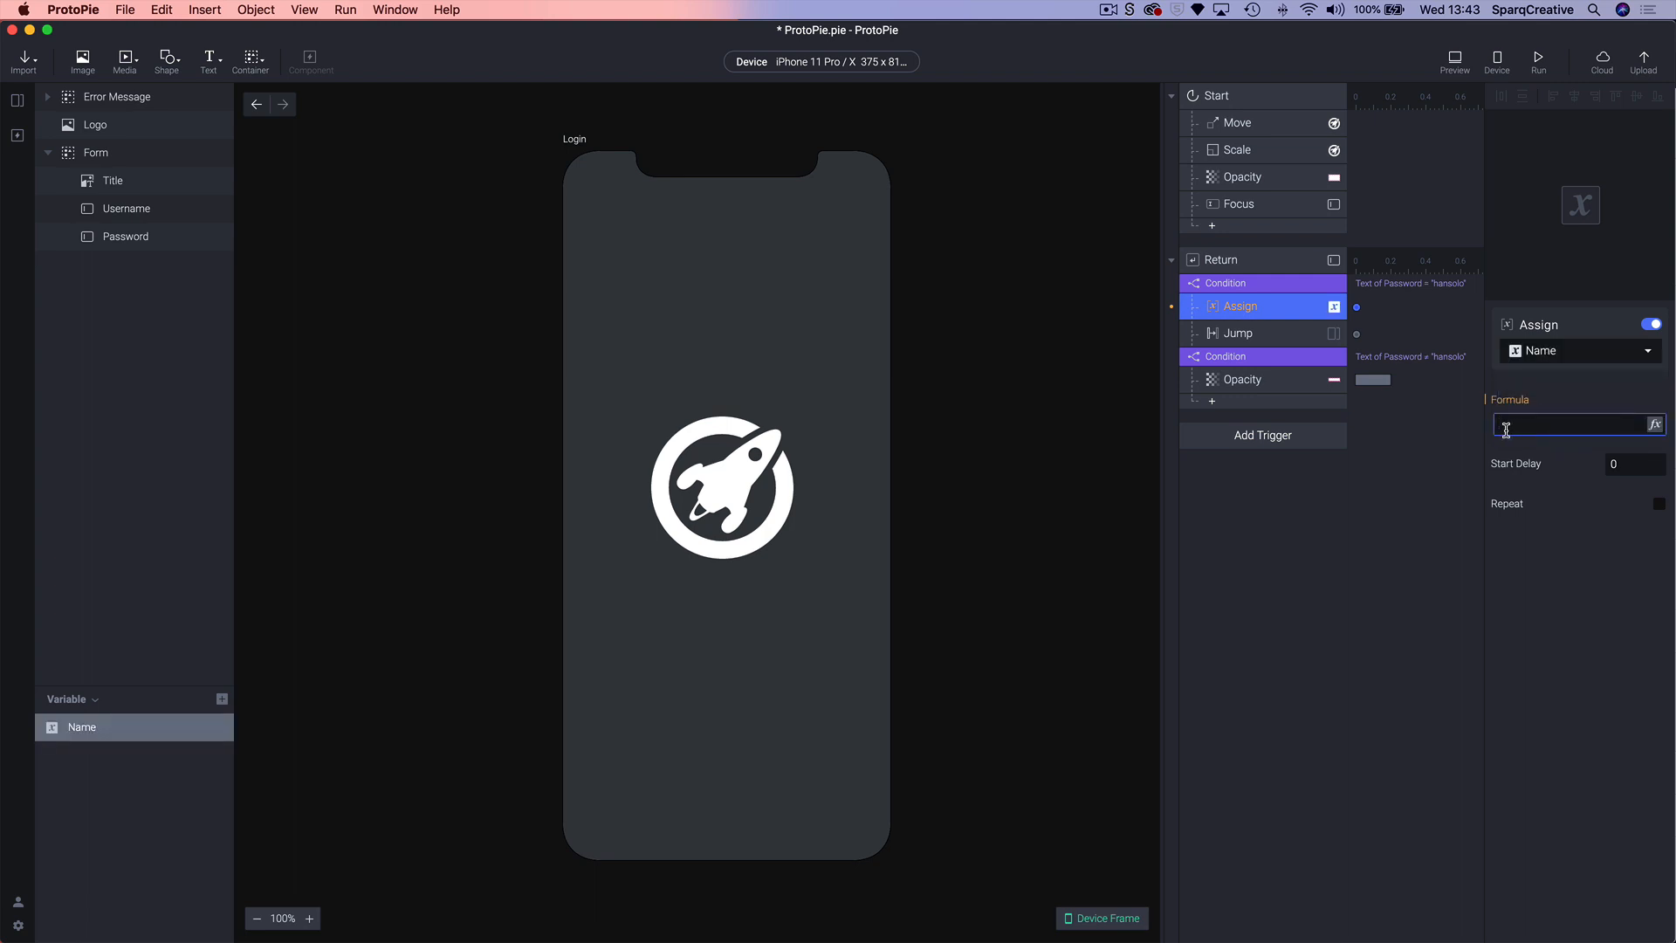
{"action": "left_click", "coordinate": [1655, 425]}
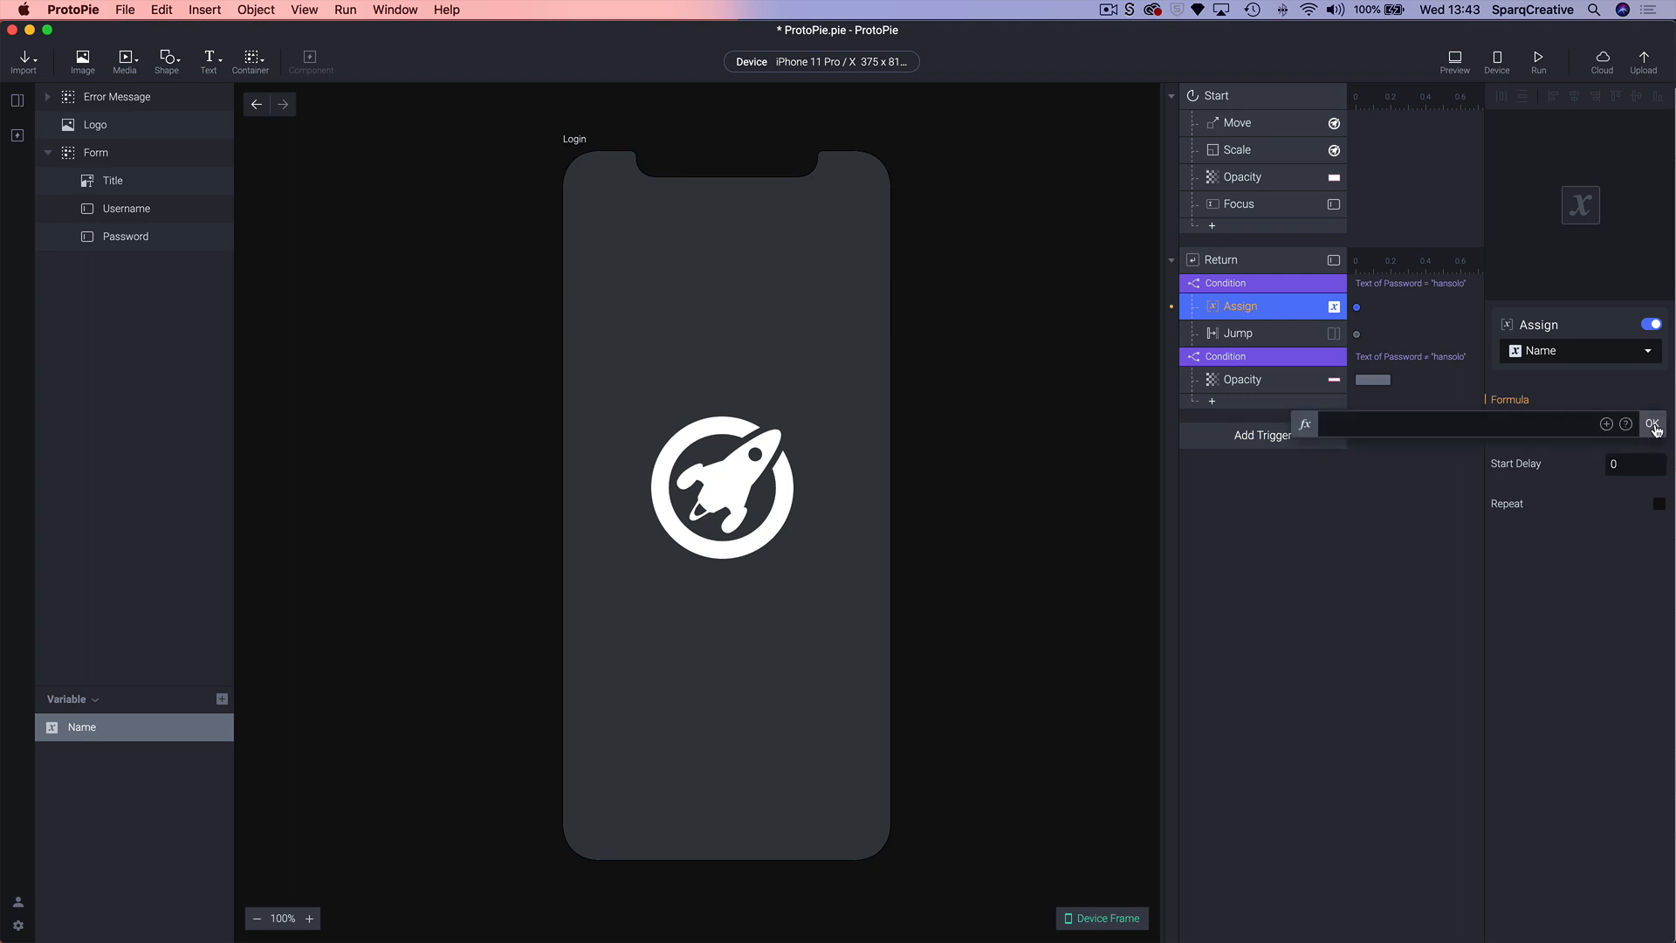
{"action": "left_click", "coordinate": [1606, 426]}
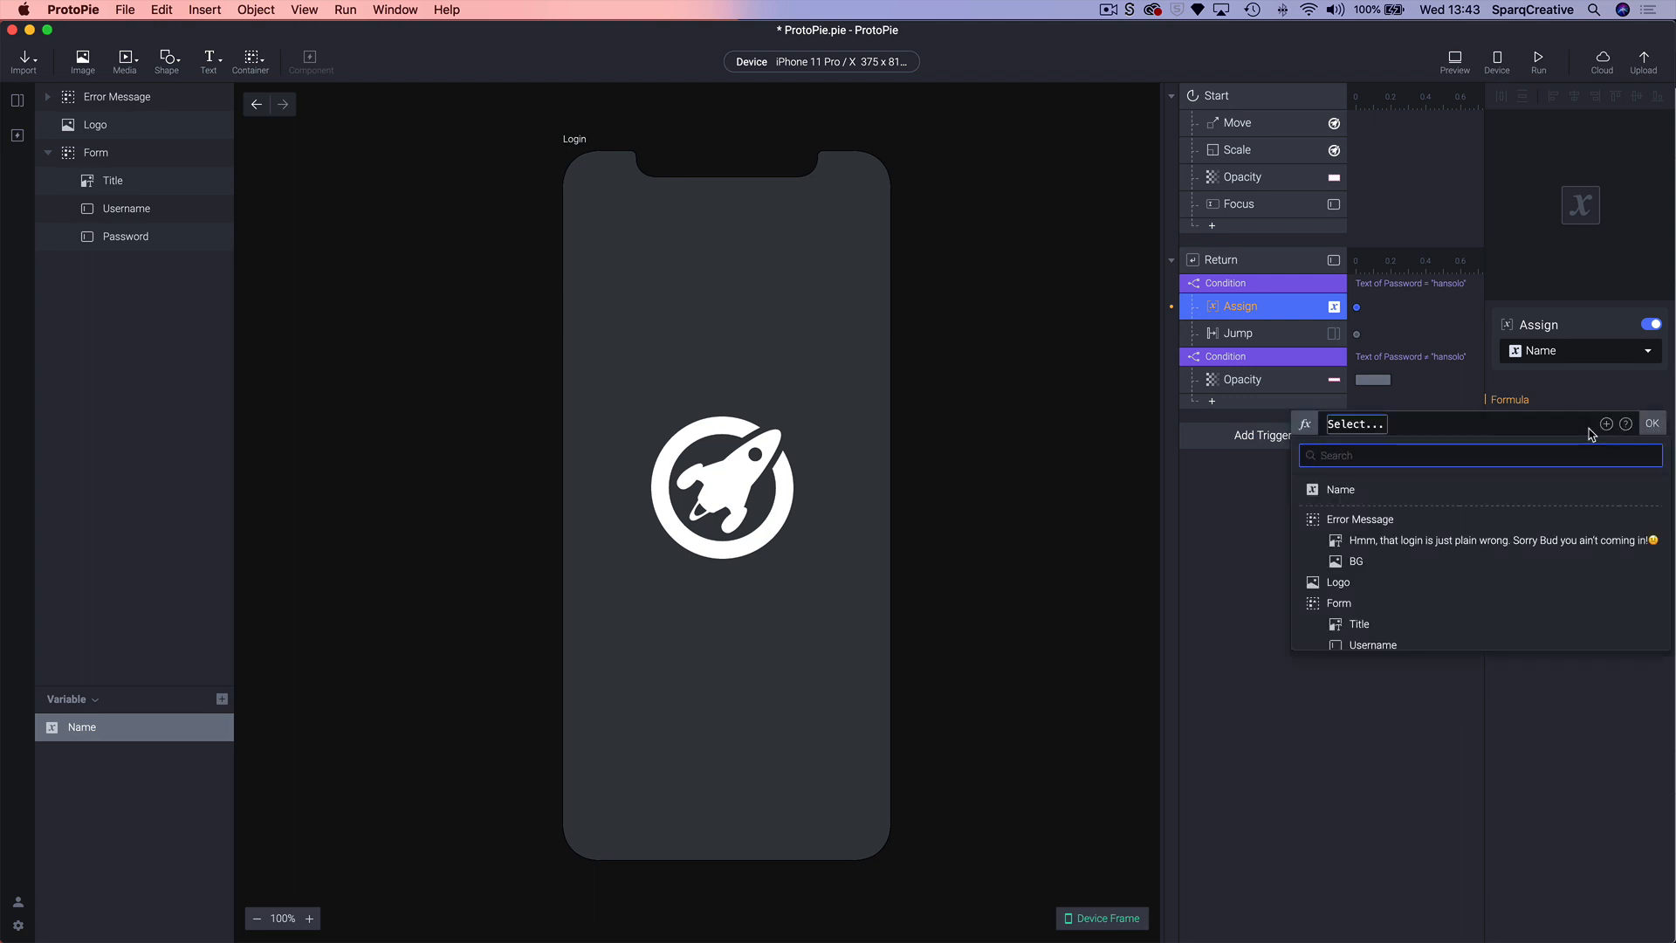
{"action": "scroll", "coordinate": [1436, 548], "scroll_direction": "down", "scroll_amount": 2}
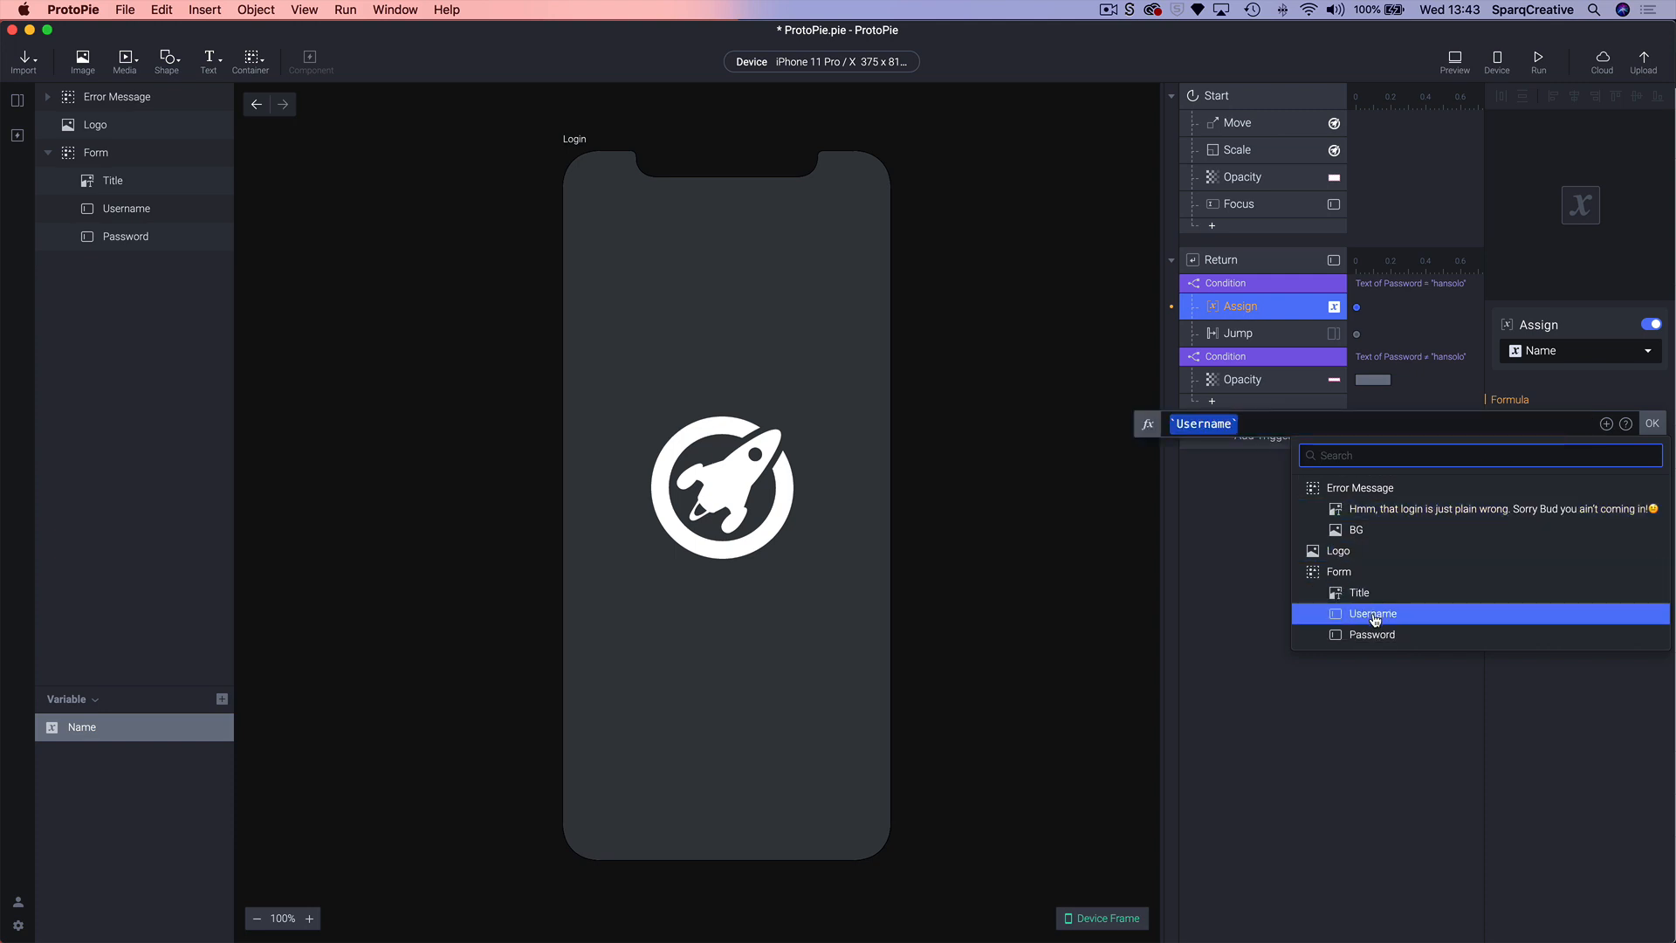
{"action": "left_click", "coordinate": [1374, 615]}
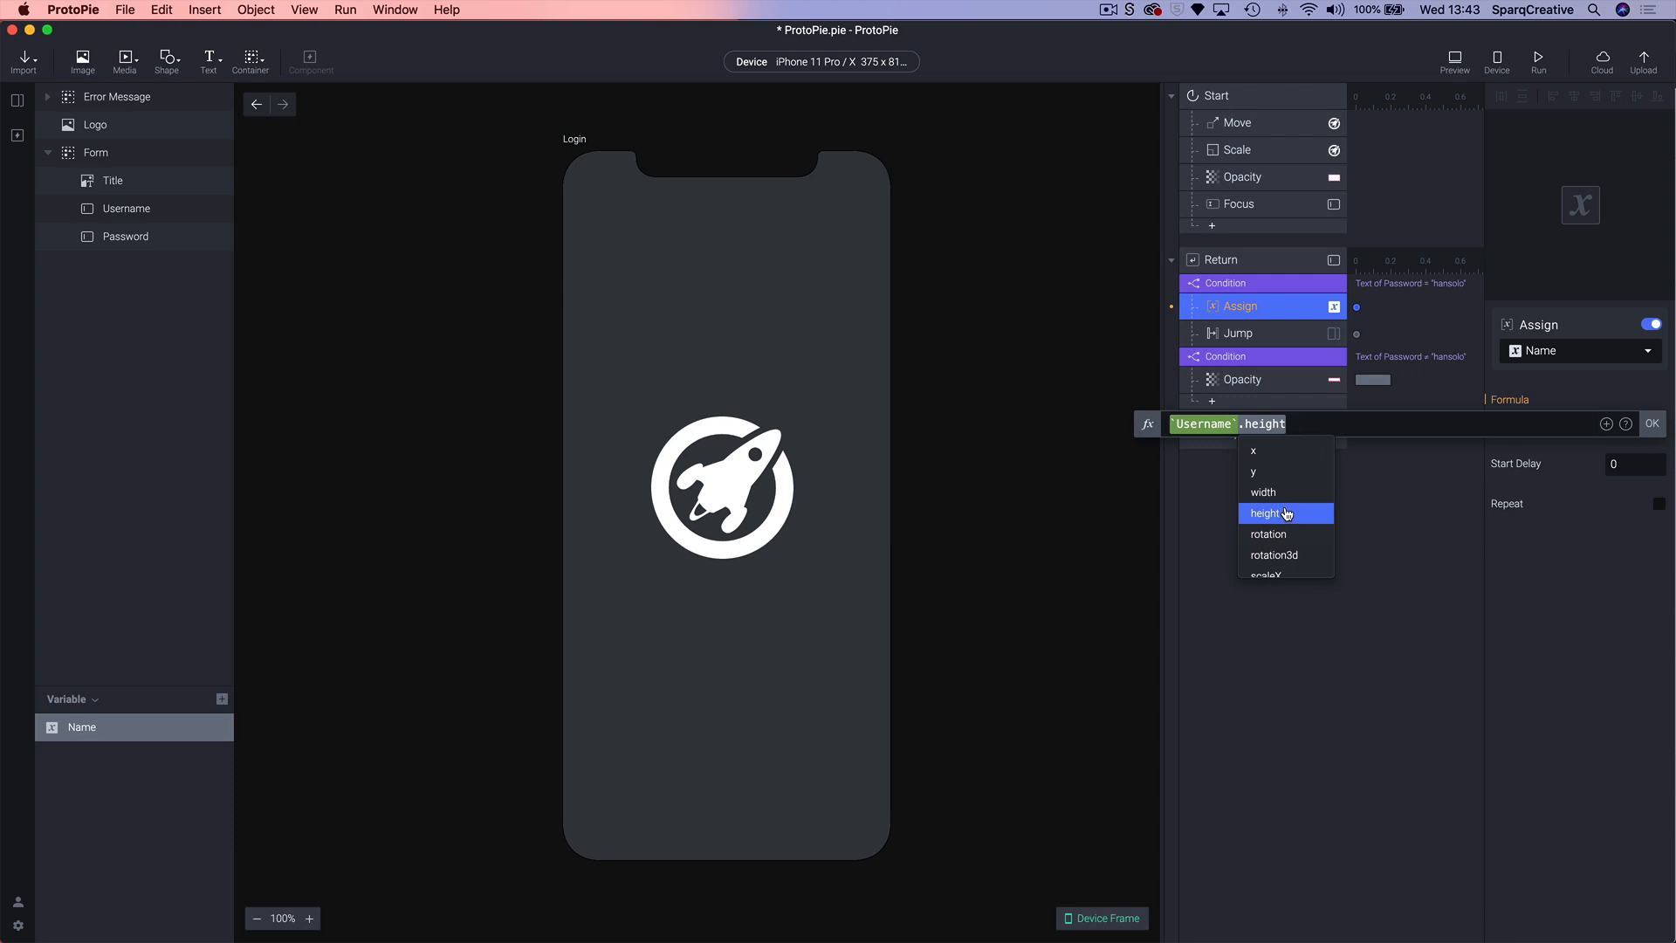
{"action": "scroll", "coordinate": [1286, 514], "scroll_direction": "down", "scroll_amount": 5}
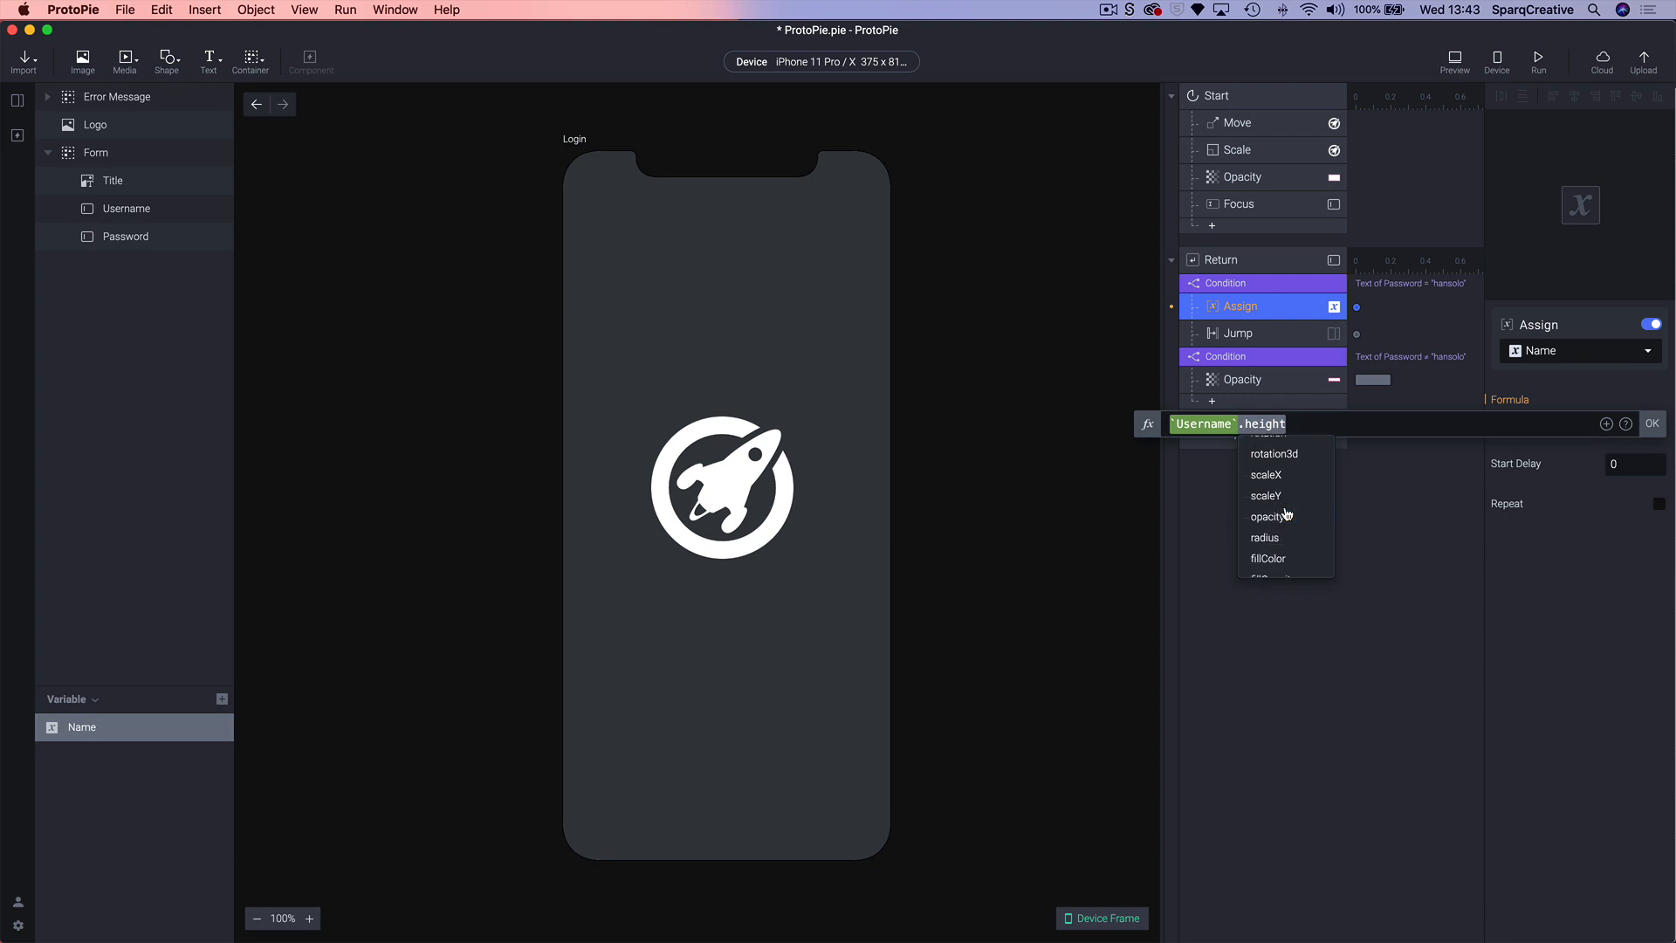
{"action": "scroll", "coordinate": [1286, 514], "scroll_direction": "down", "scroll_amount": 5}
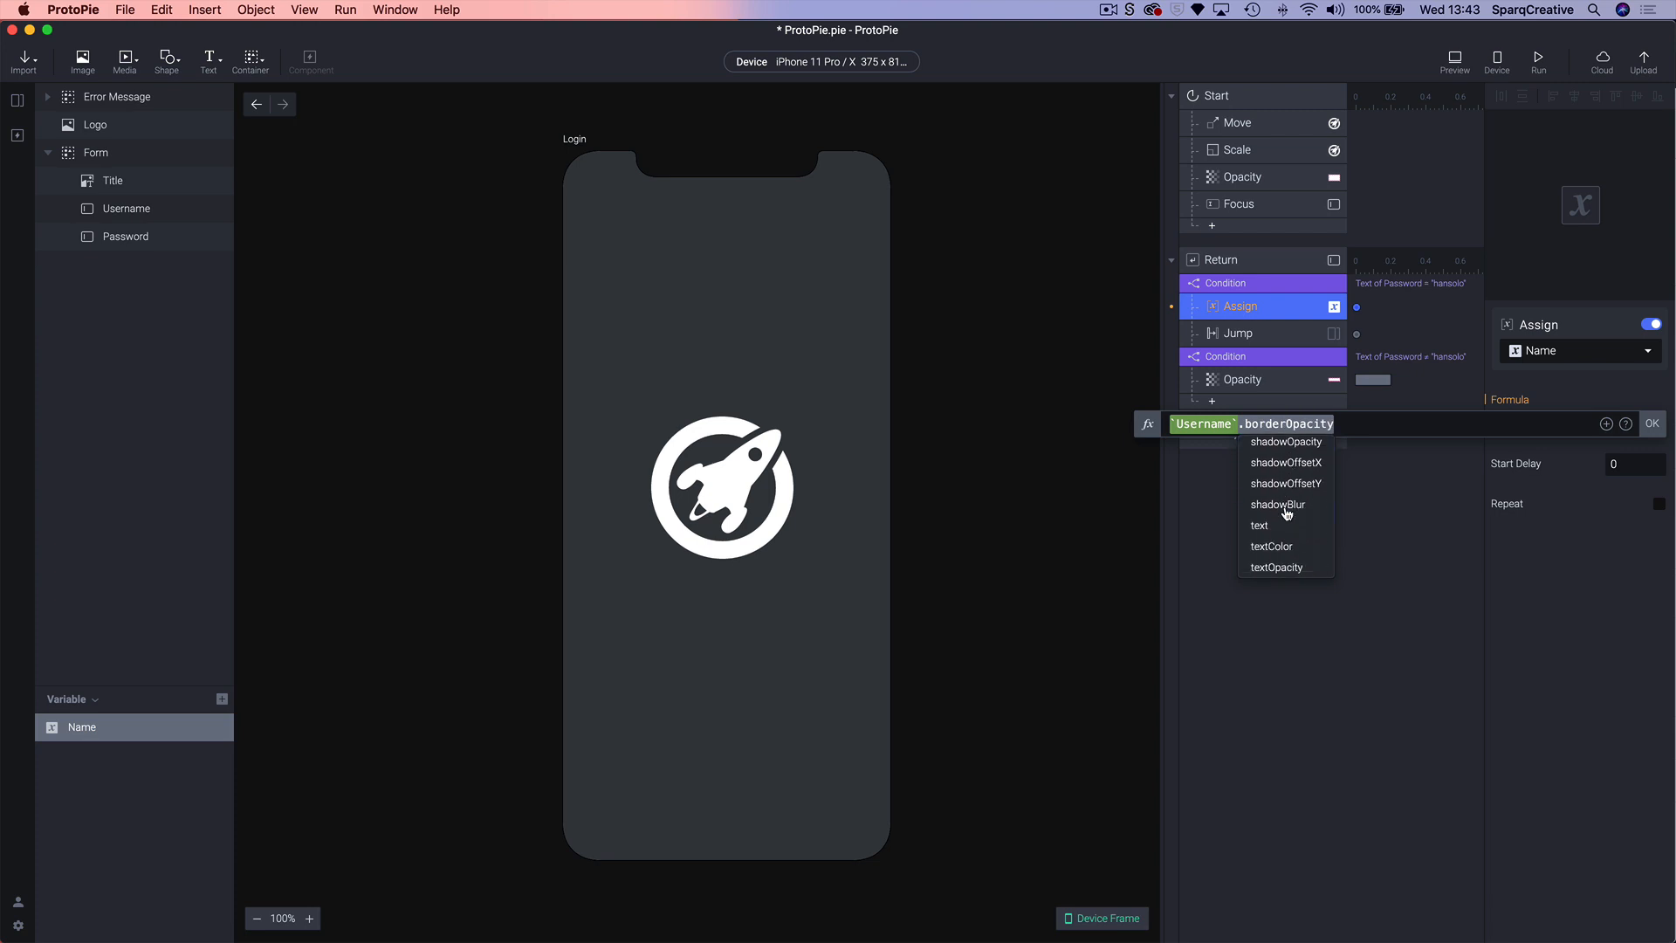
{"action": "left_click", "coordinate": [1272, 527]}
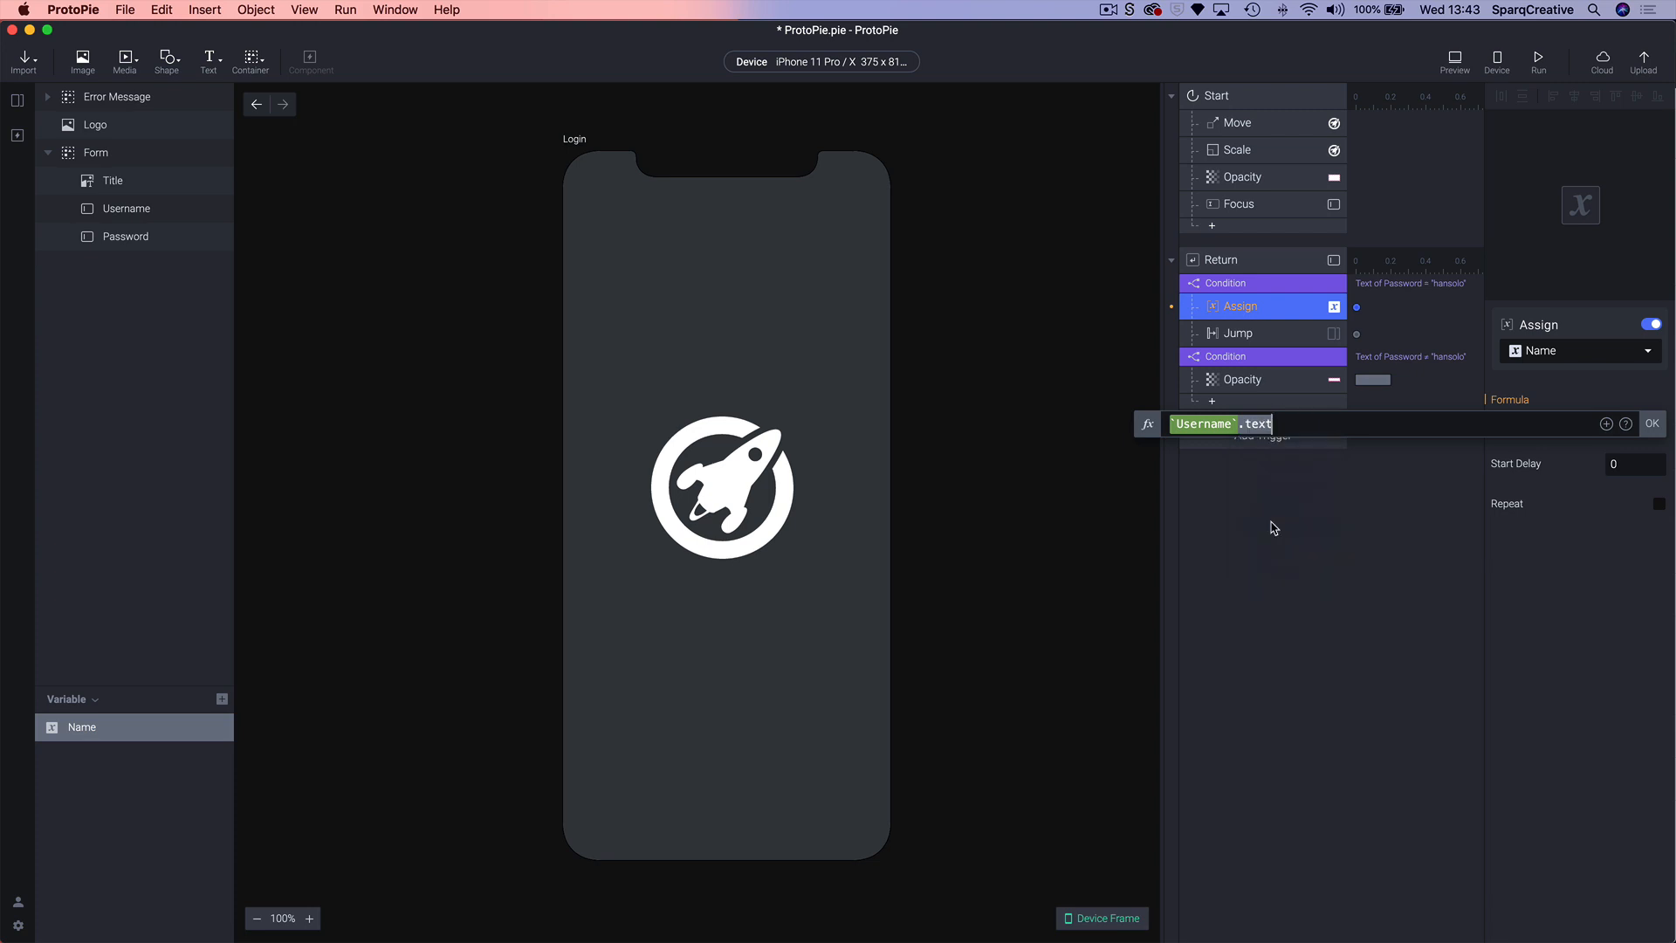
{"action": "left_click", "coordinate": [1652, 425]}
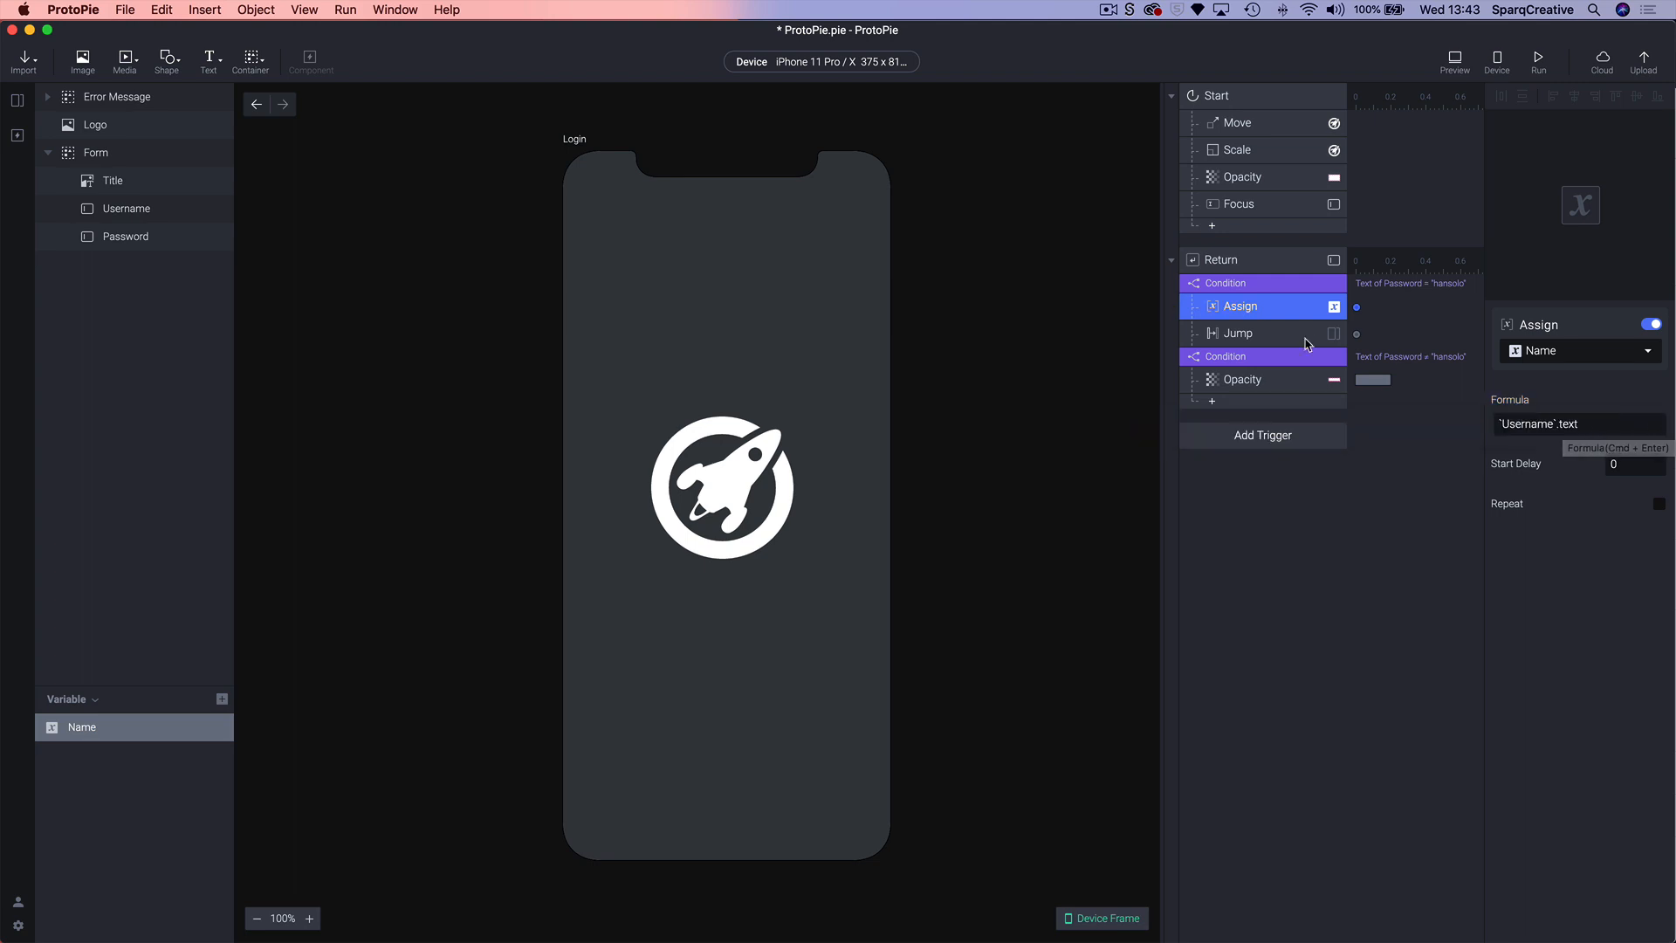
- Review the Return trigger's password condition, the Assign and Jump responses, the Username input and the Name variable
{"action": "left_click", "coordinate": [1219, 262]}
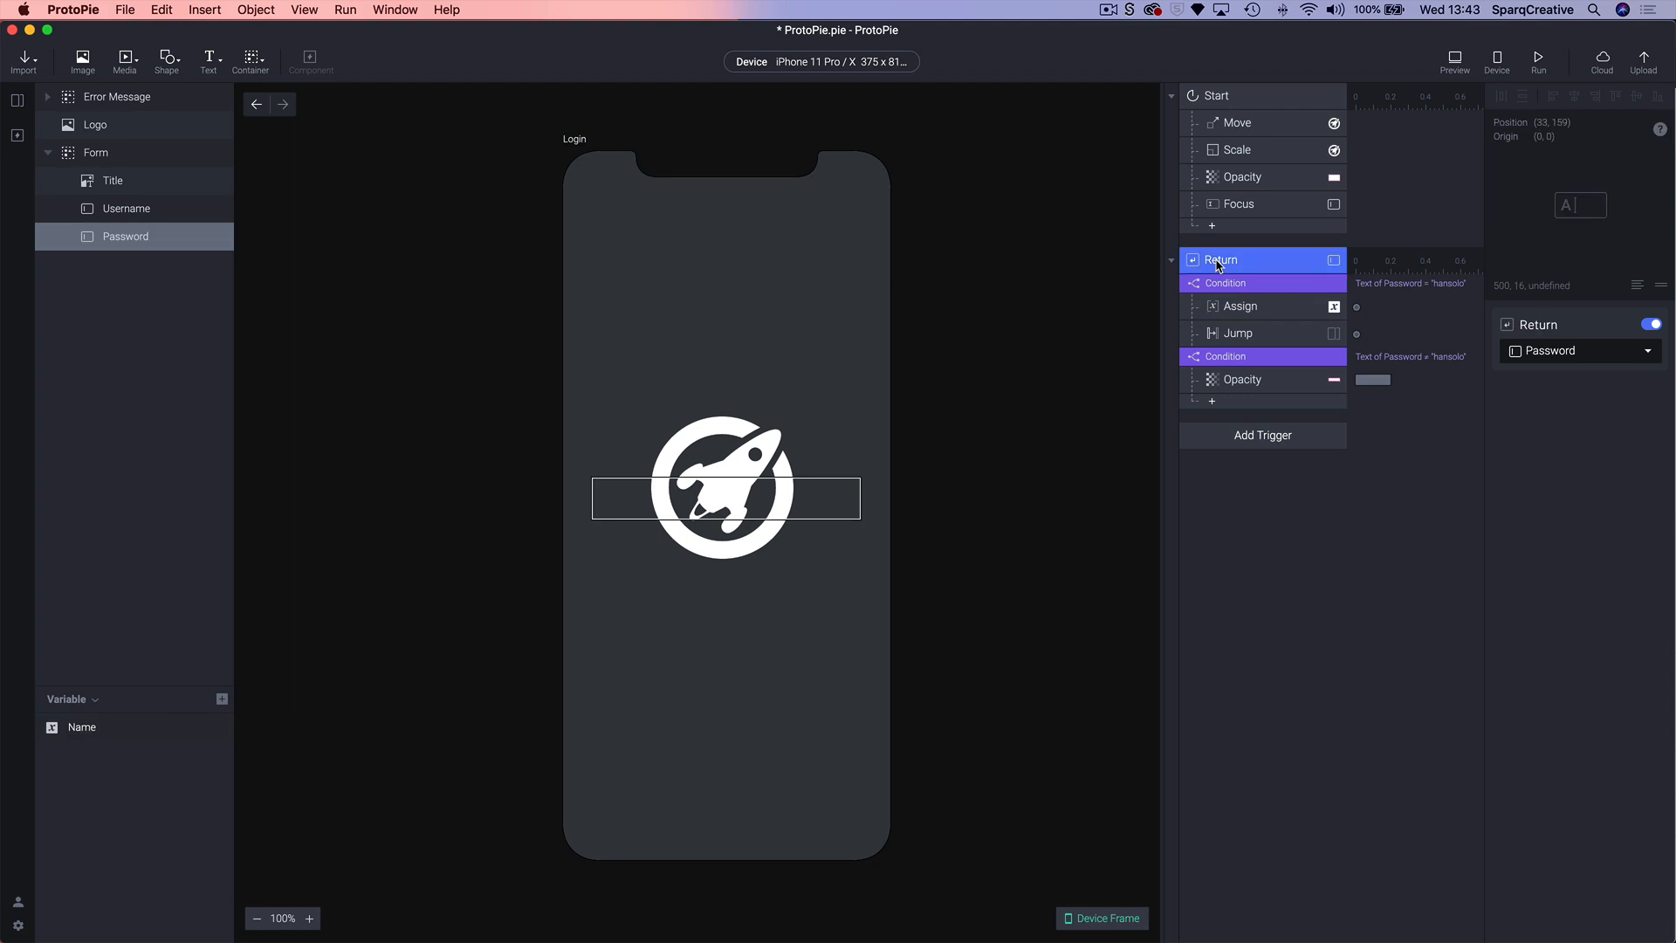
{"action": "left_click", "coordinate": [1219, 285]}
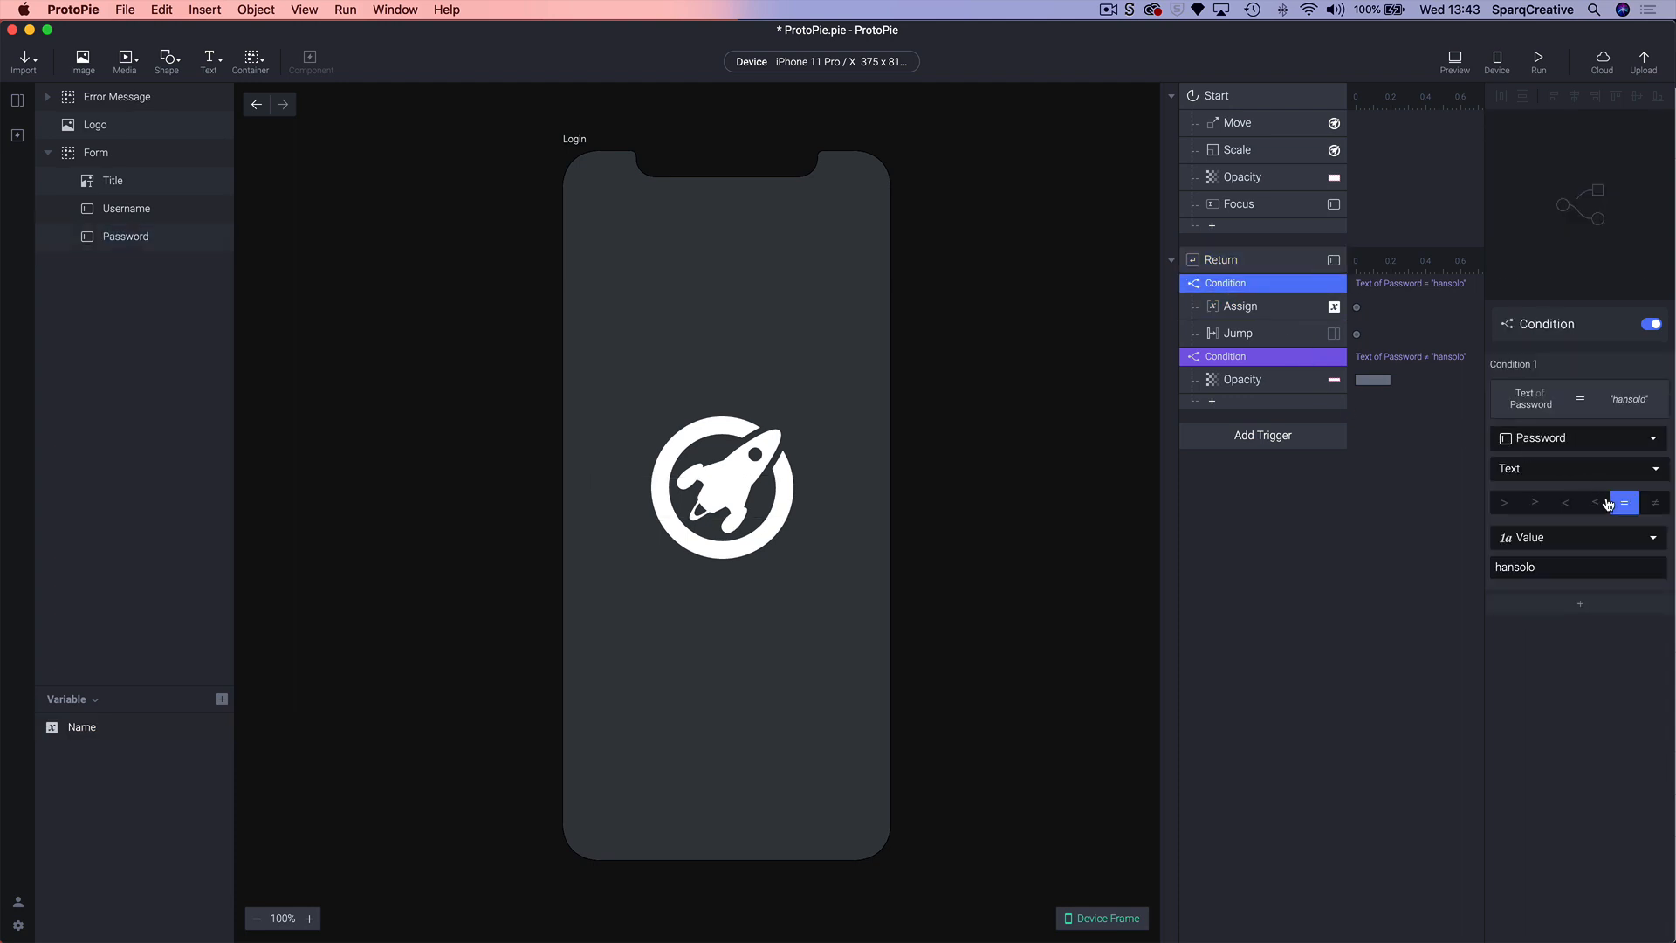
{"action": "left_click", "coordinate": [1238, 310]}
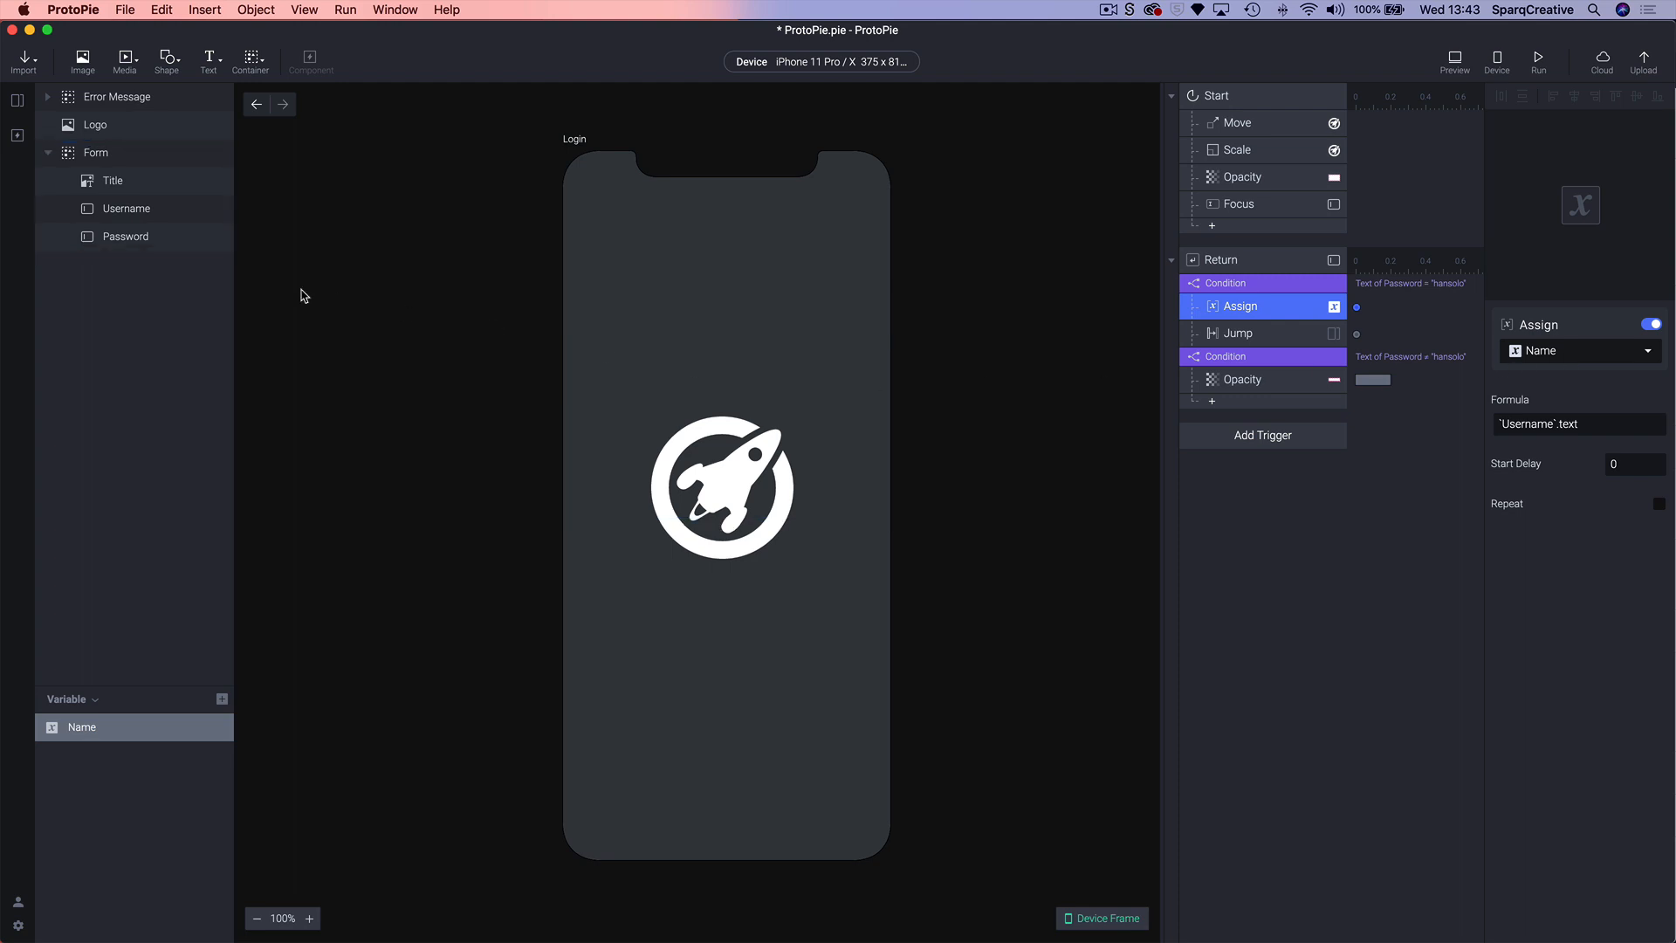
{"action": "left_click", "coordinate": [124, 213]}
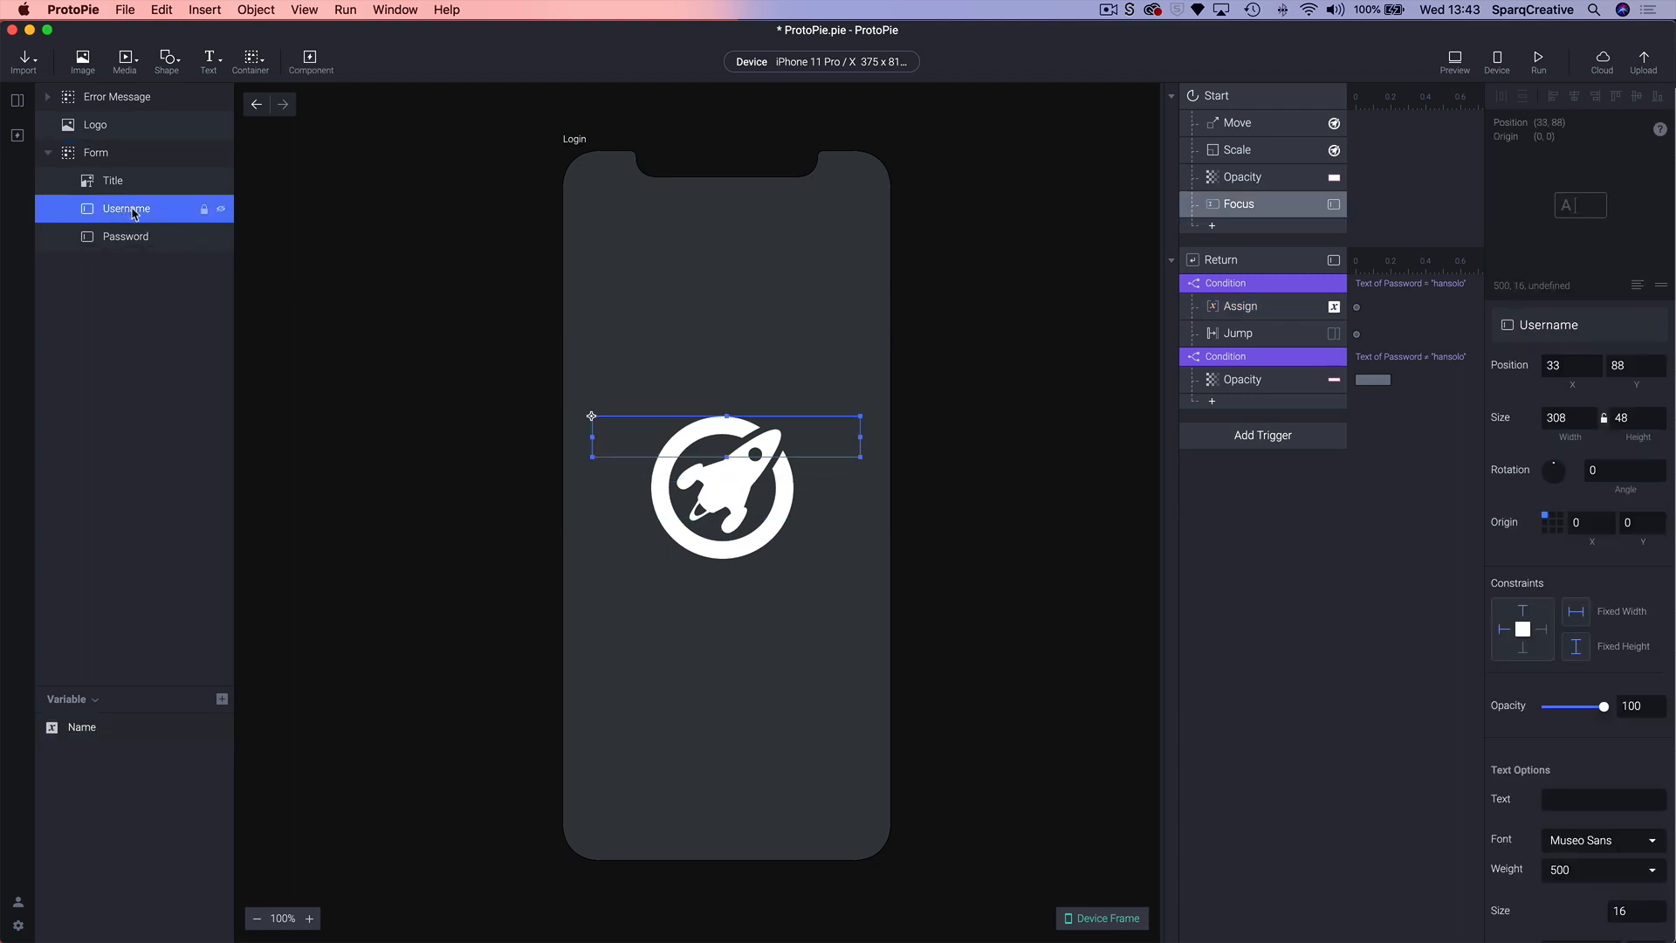
{"action": "left_click", "coordinate": [1285, 318]}
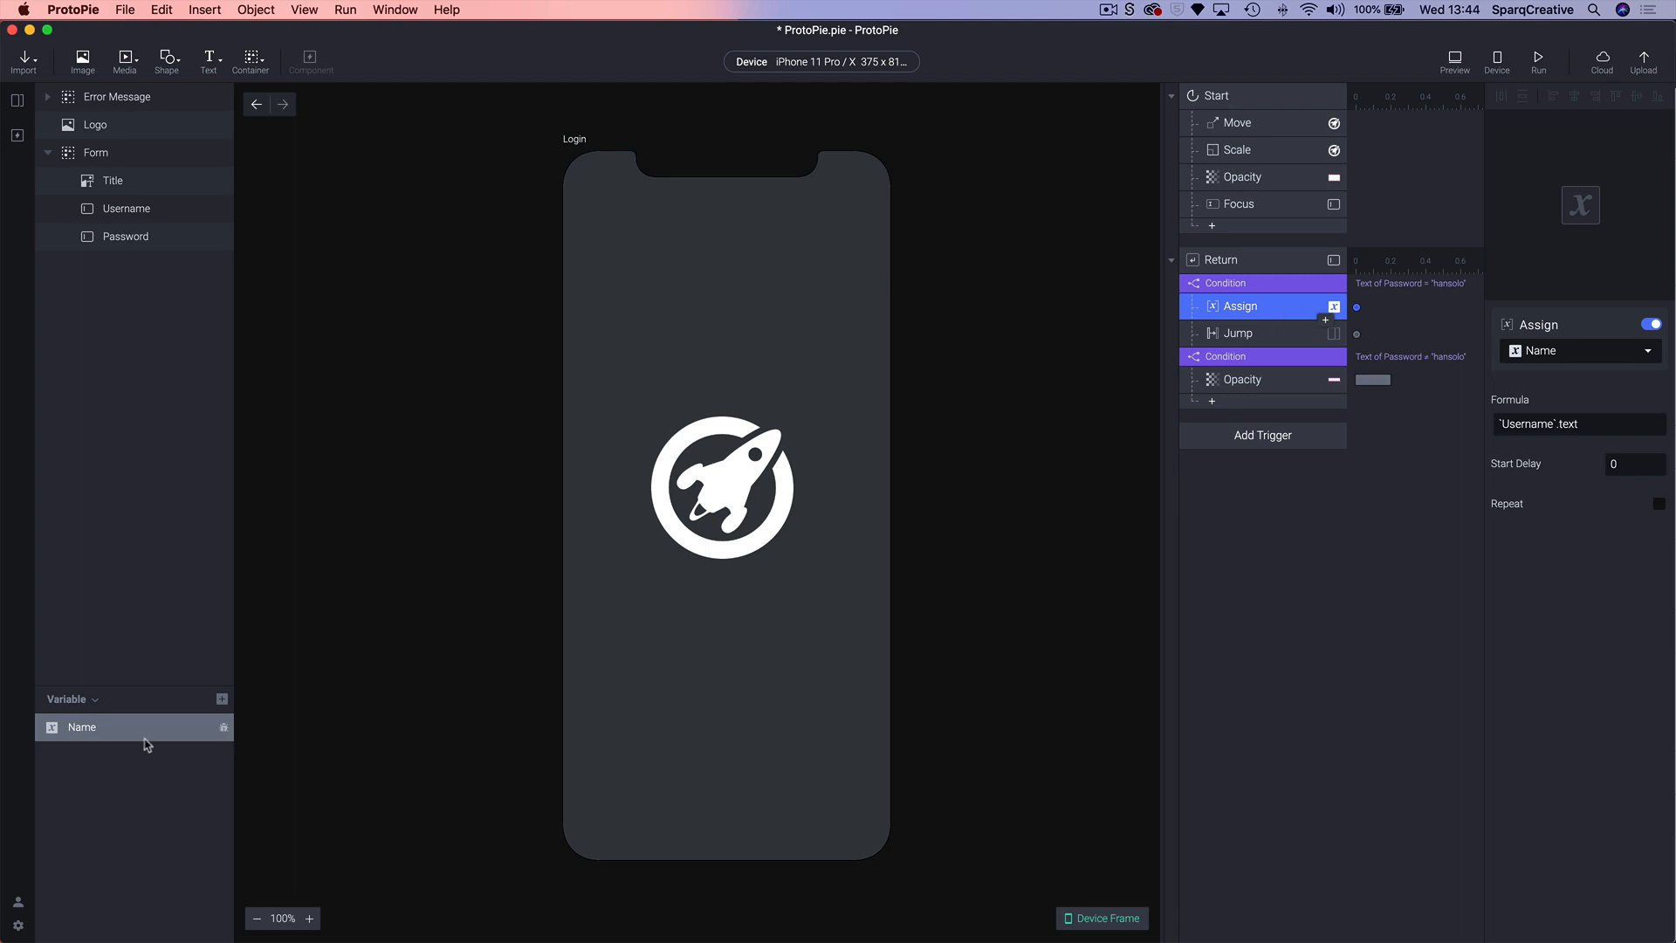
{"action": "left_click", "coordinate": [114, 736]}
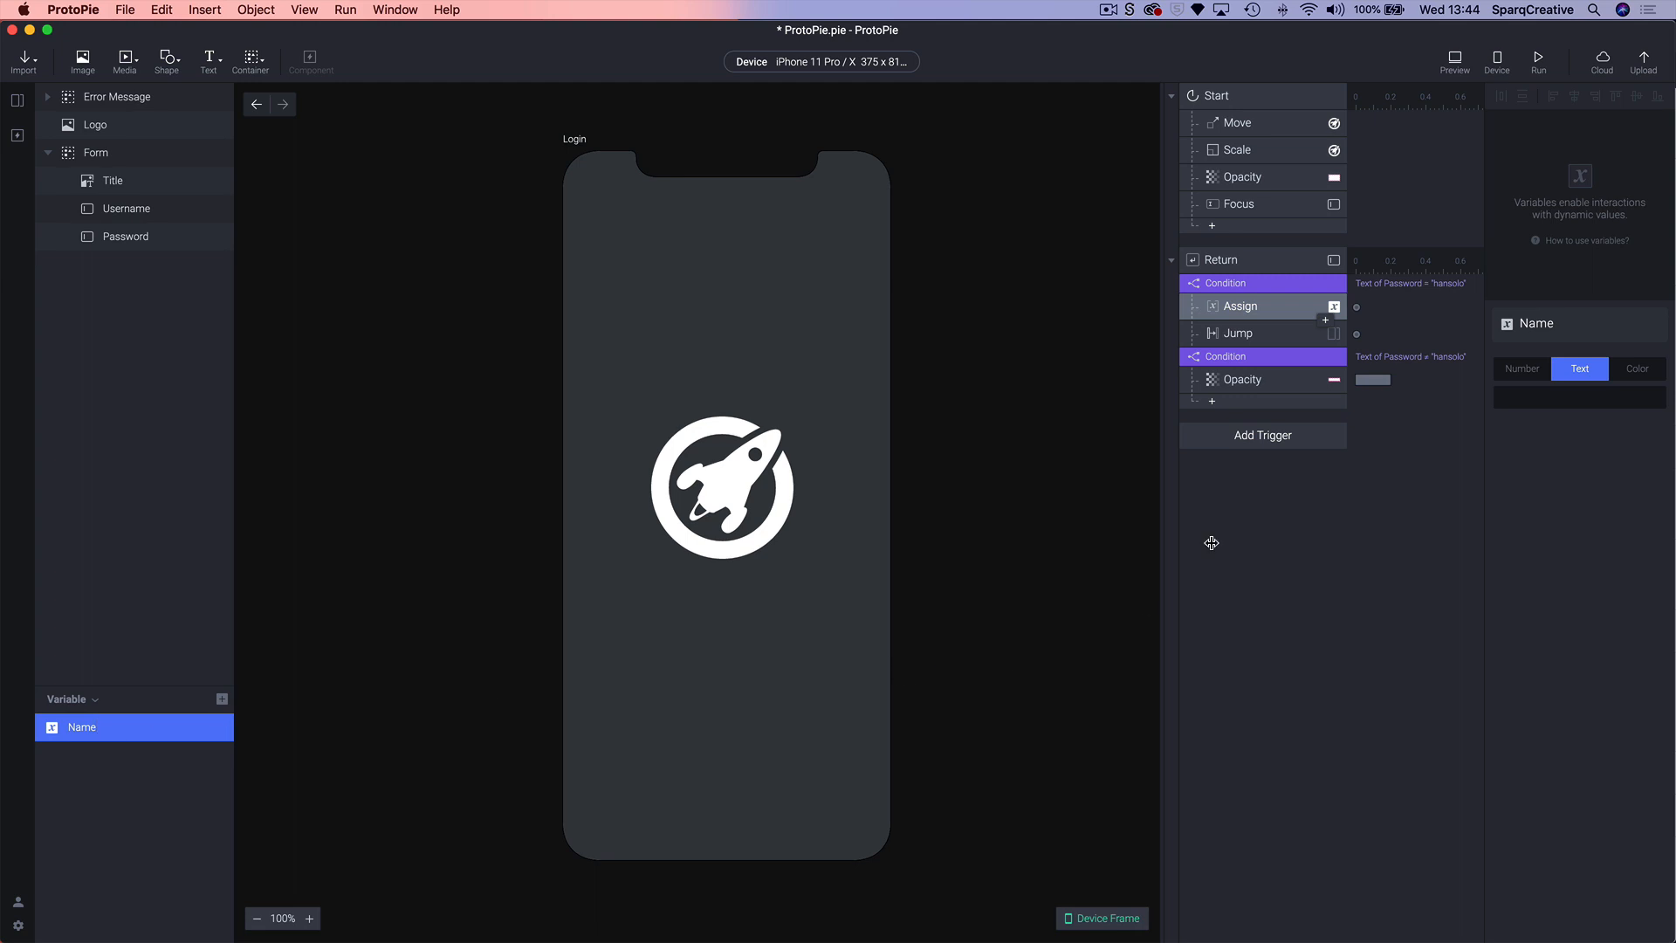
{"action": "left_click", "coordinate": [1240, 316]}
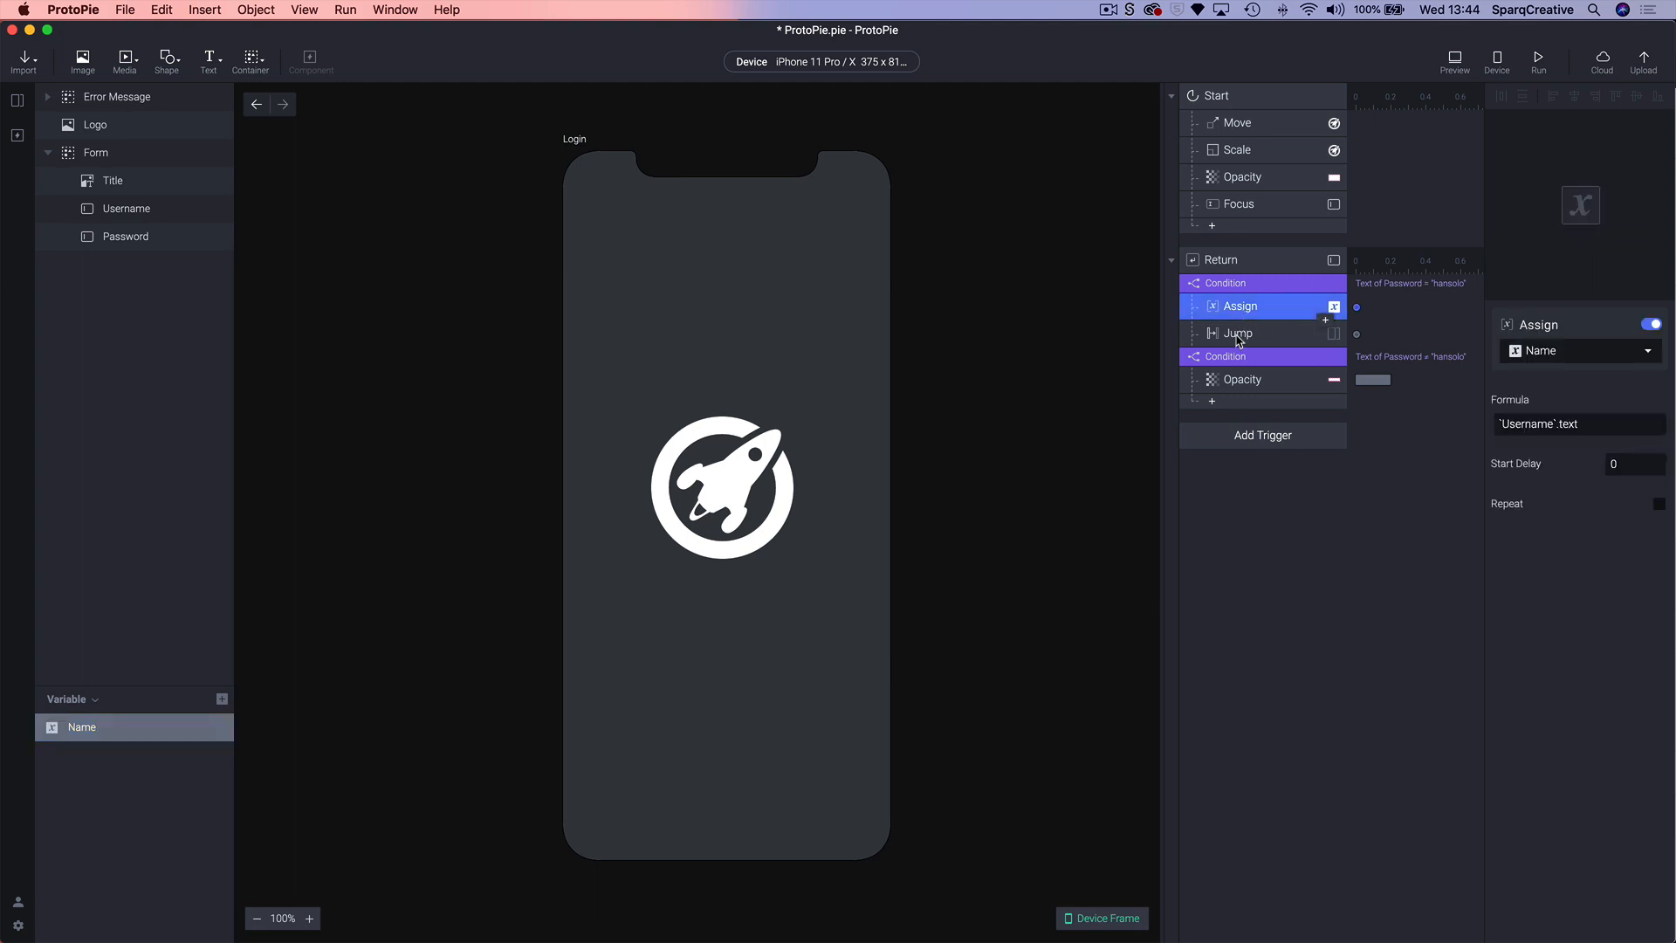
{"action": "left_click", "coordinate": [1238, 338]}
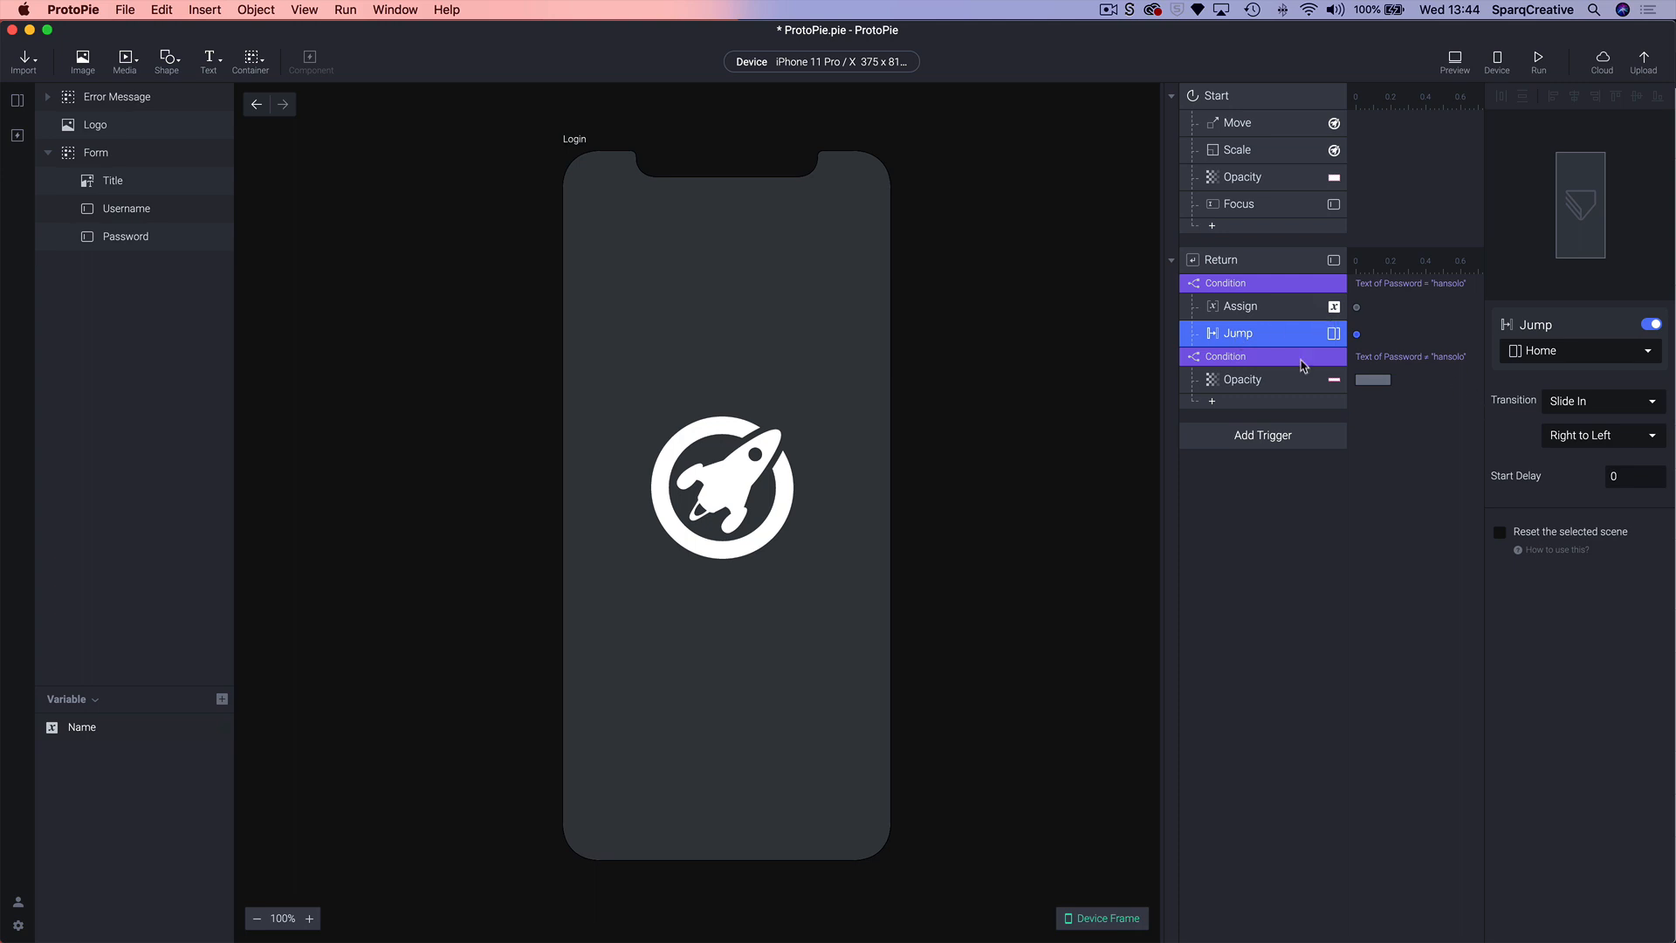
- Open the Home scene and add a Start trigger set to Start With Jump
{"action": "left_click", "coordinate": [1058, 317]}
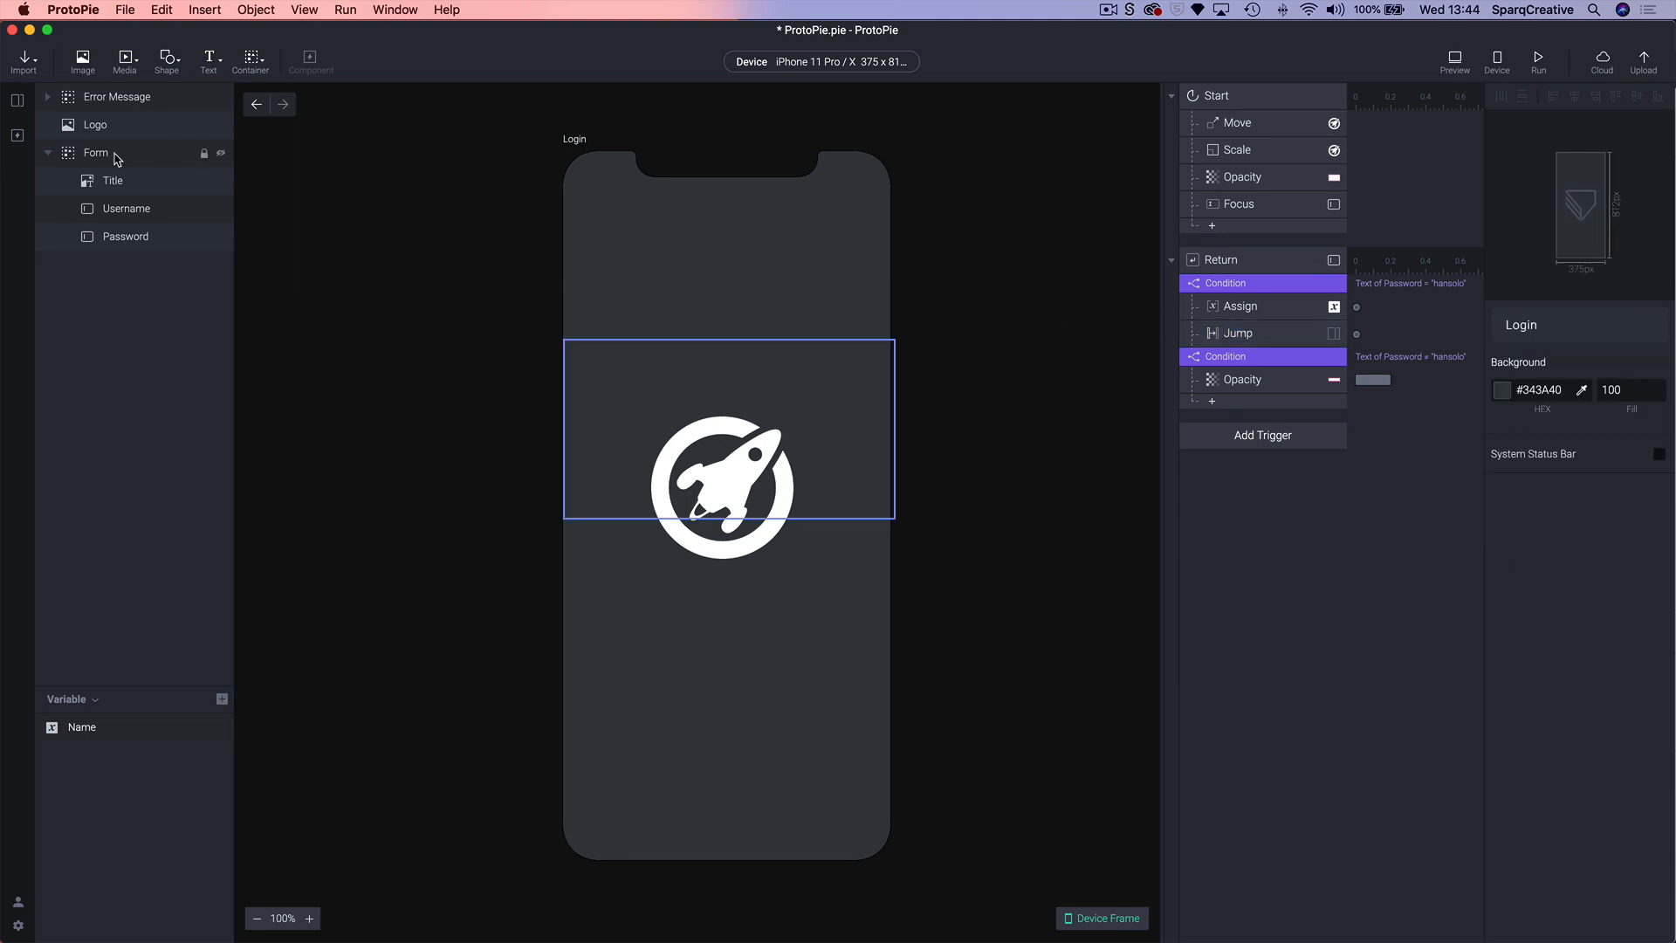
{"action": "left_click", "coordinate": [19, 104]}
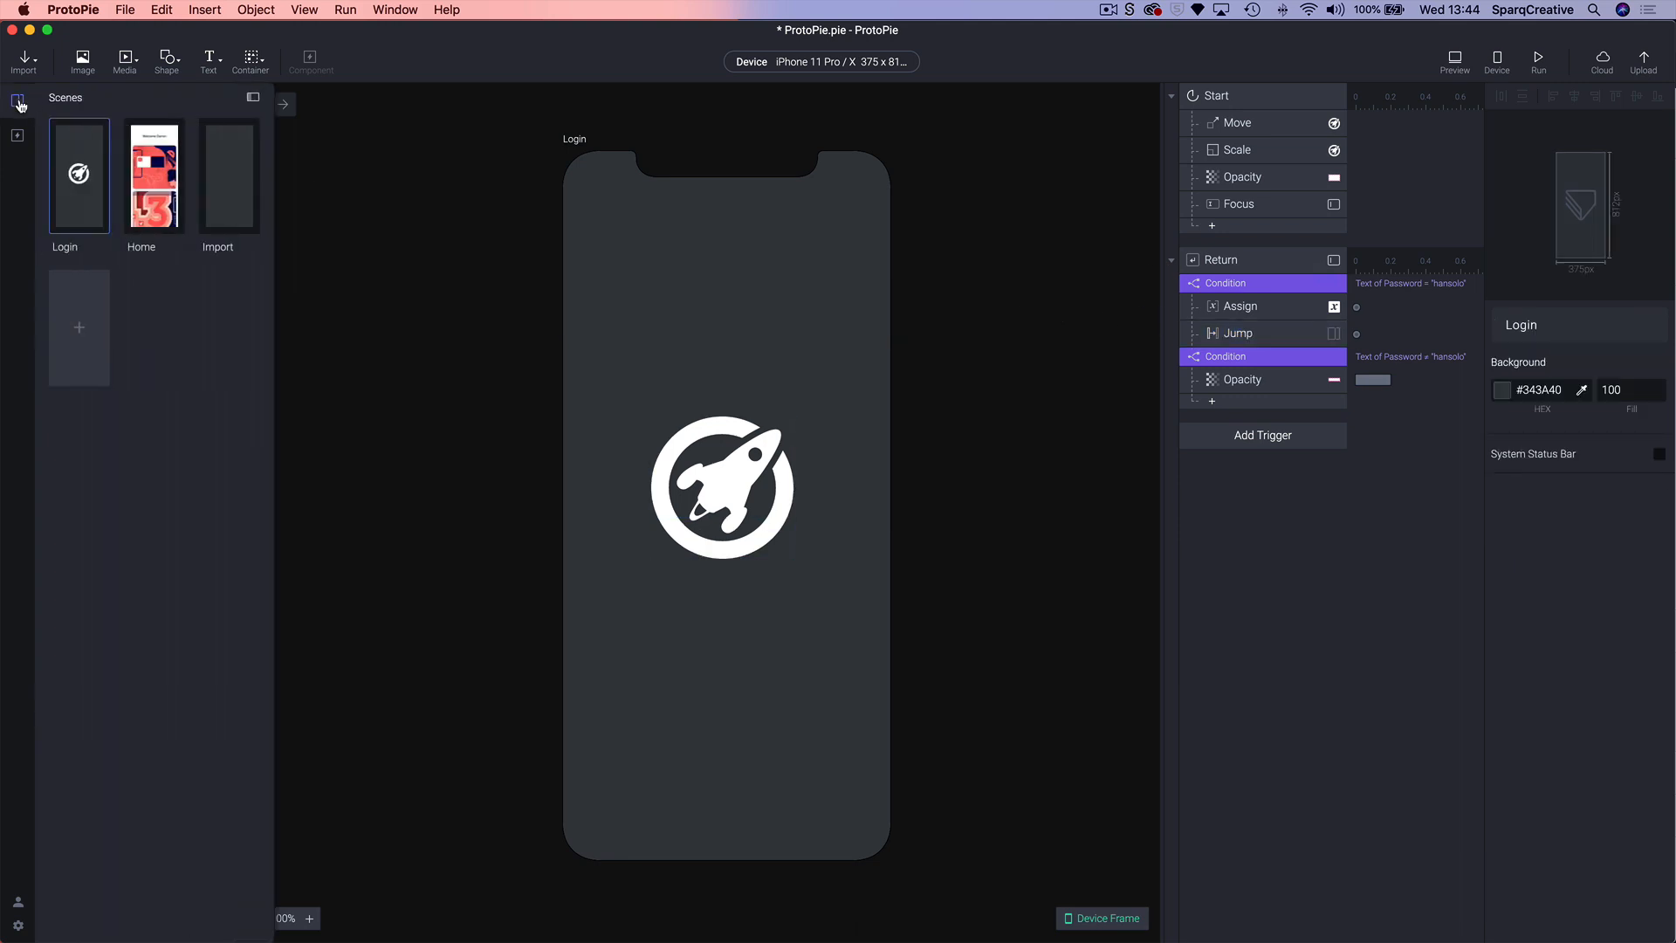
{"action": "double_click", "coordinate": [159, 216]}
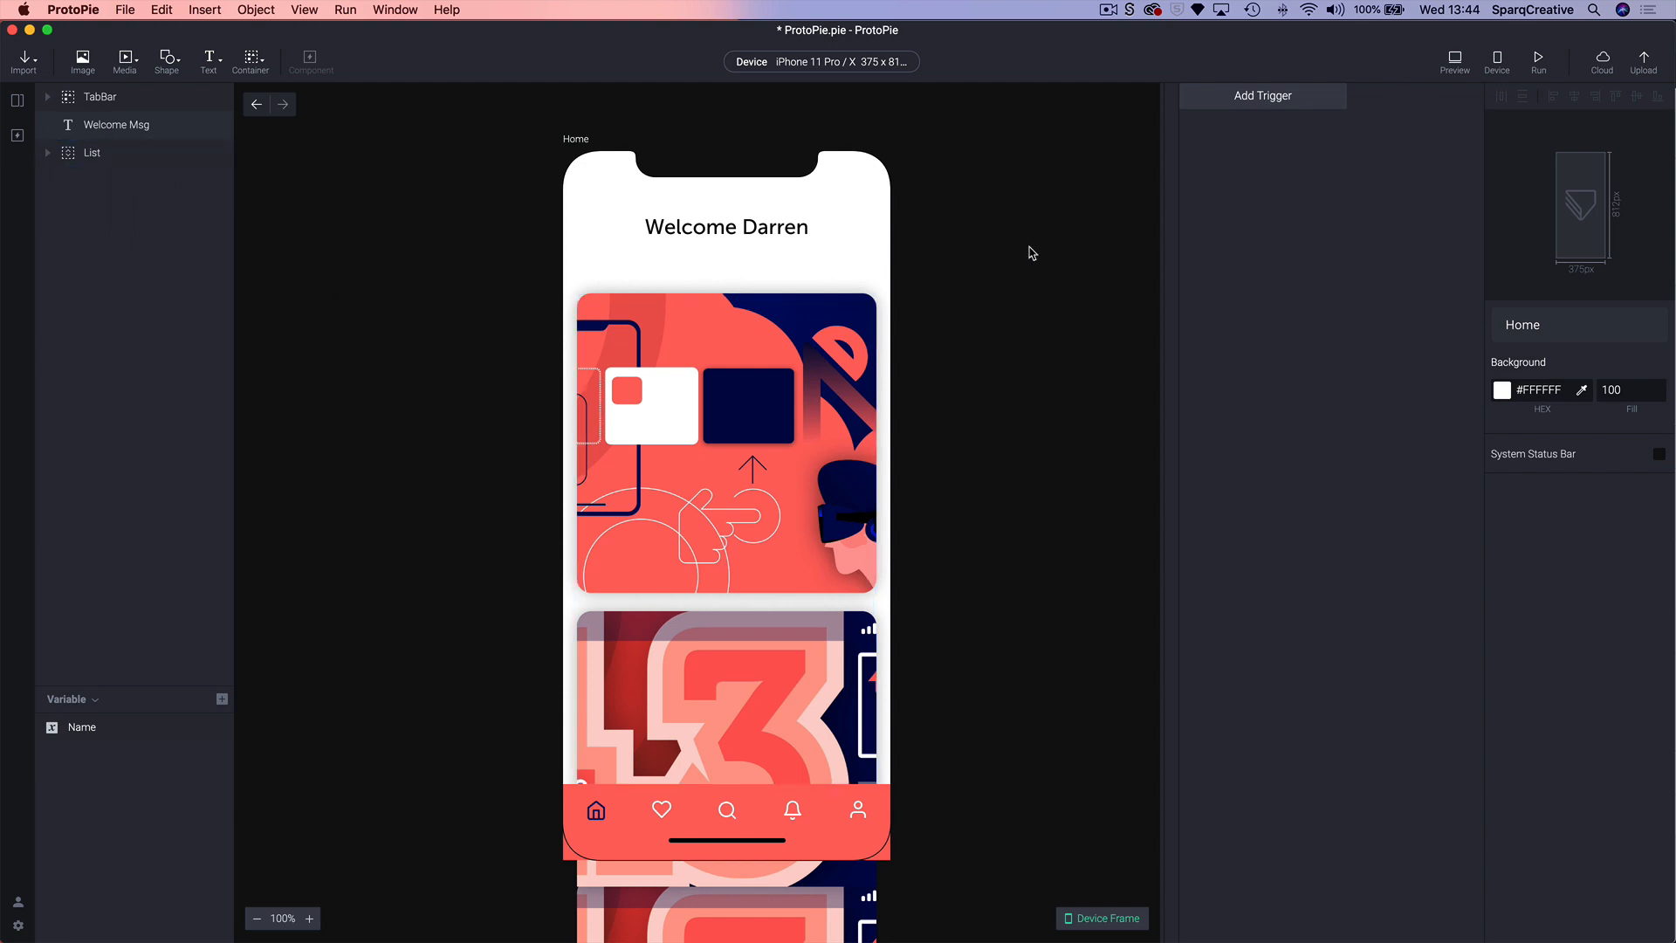
{"action": "left_click", "coordinate": [1273, 95]}
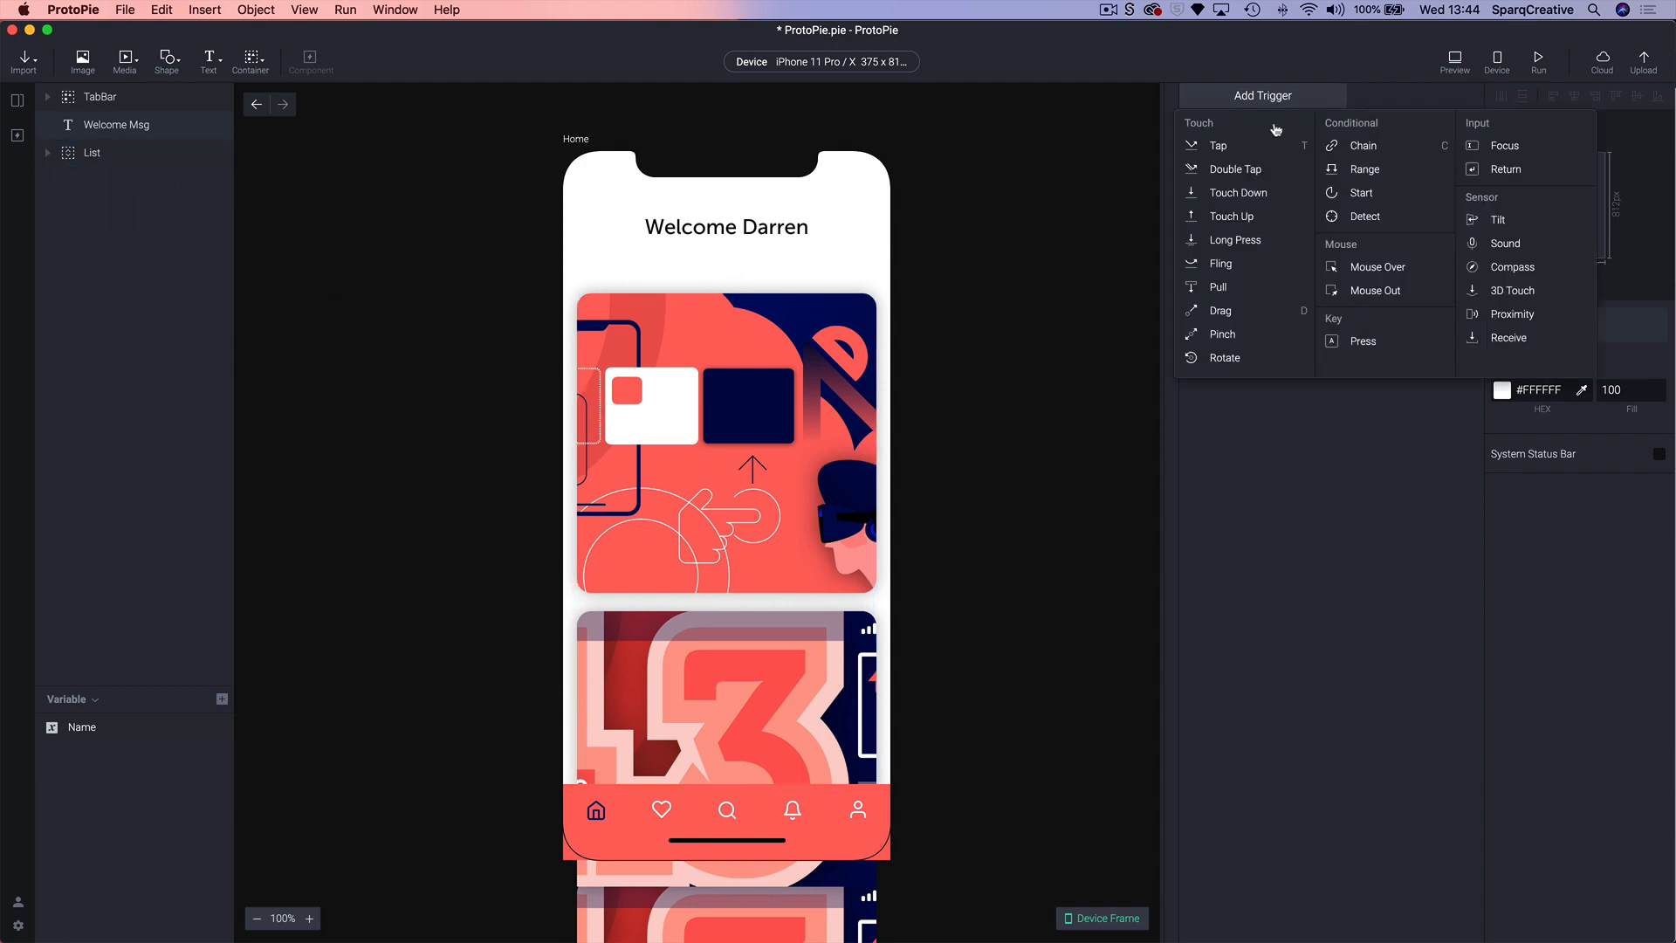
{"action": "left_click", "coordinate": [1381, 202]}
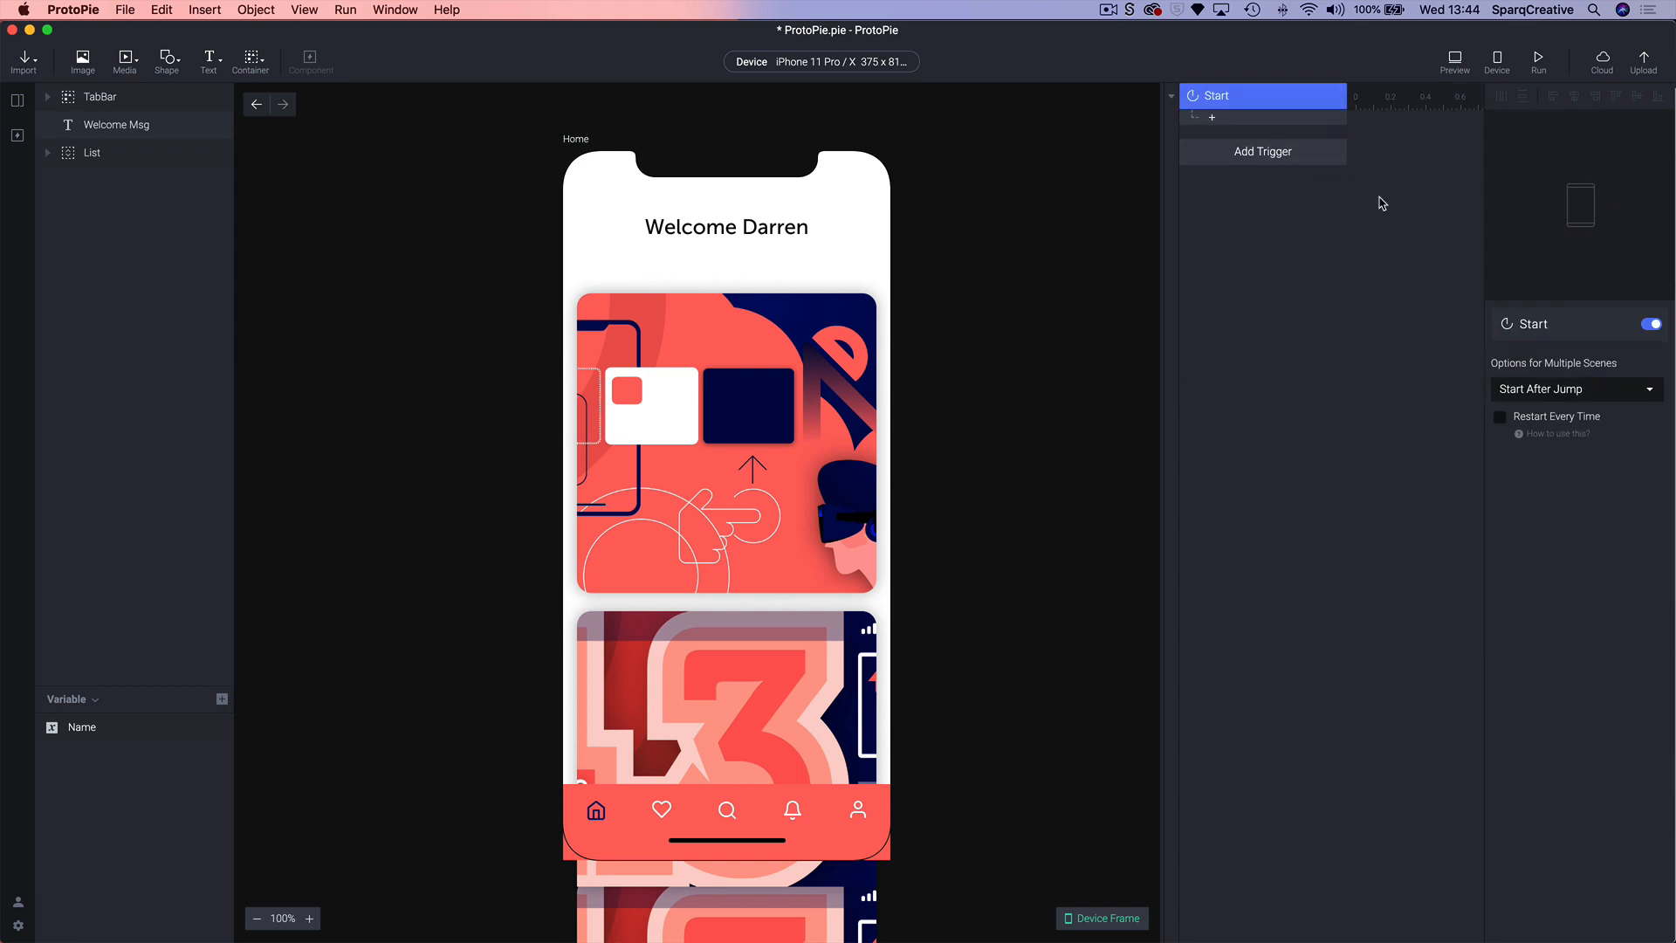
{"action": "left_click", "coordinate": [1557, 390]}
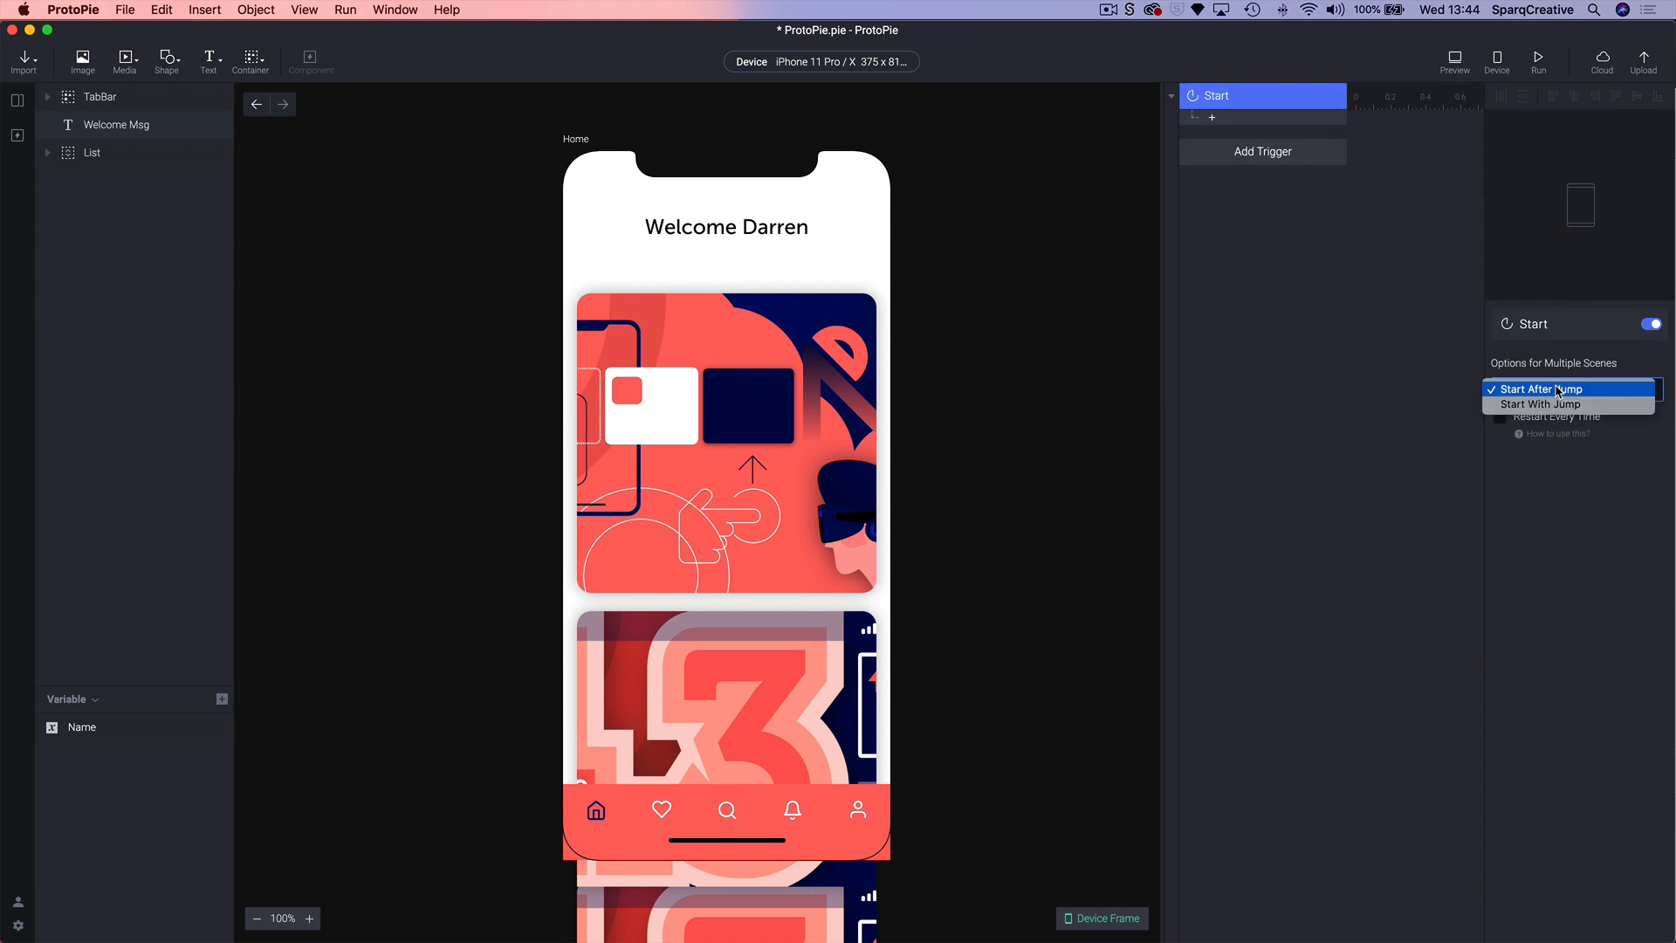
{"action": "left_click", "coordinate": [1538, 404]}
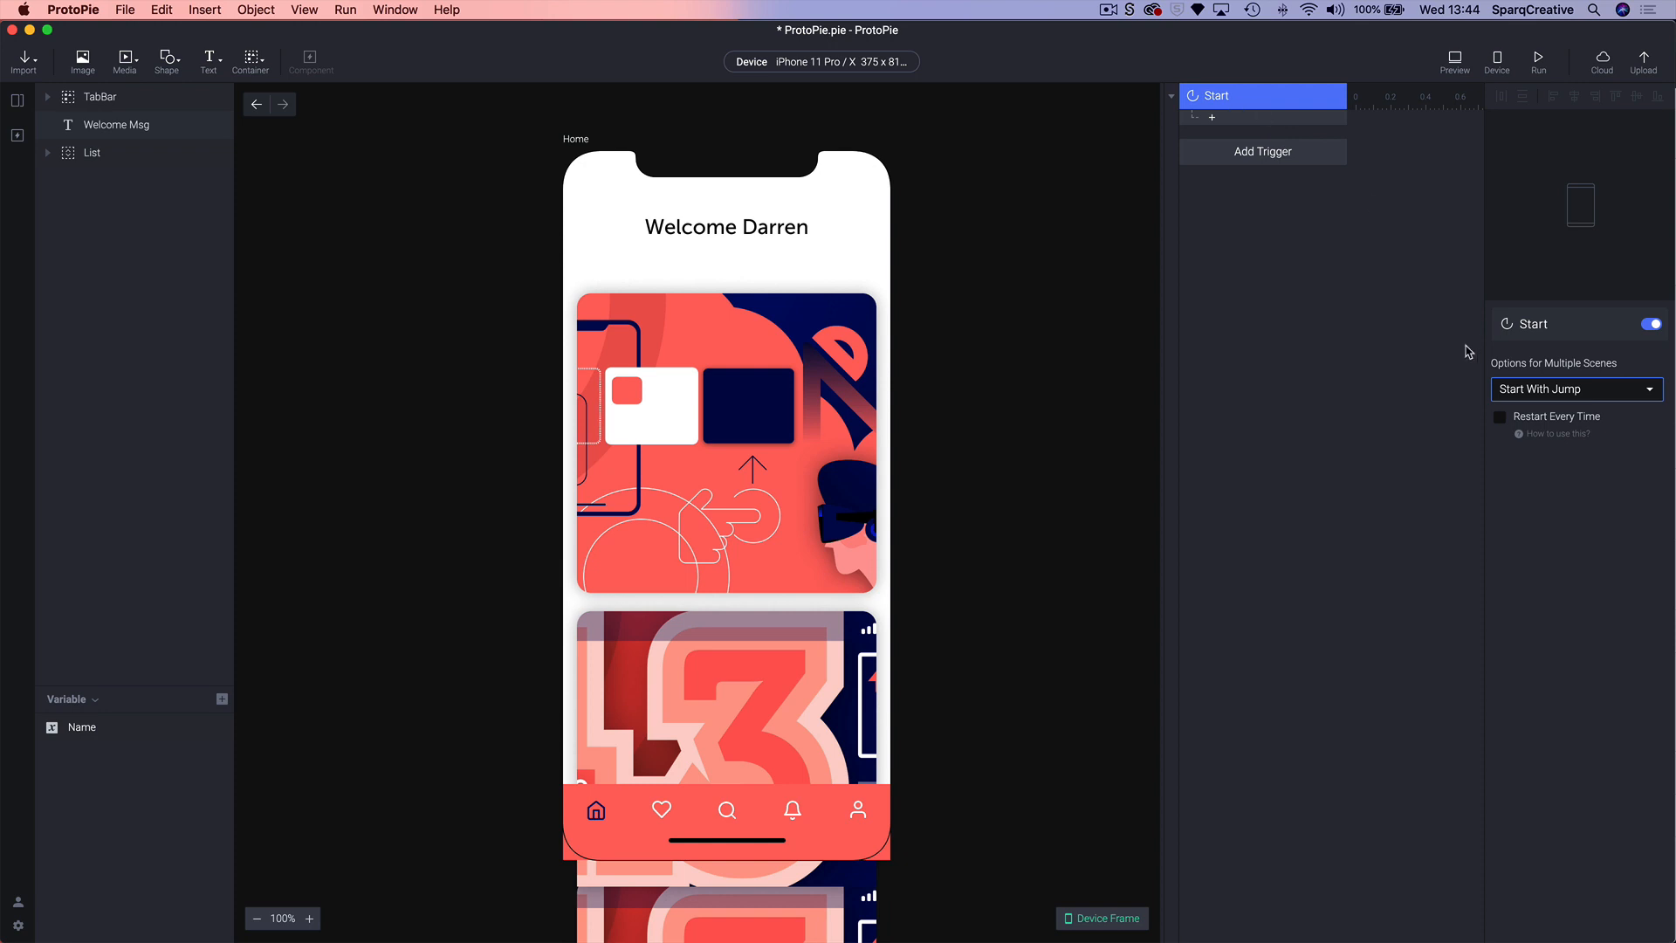
- Add a Text response under the Home scene's Start trigger, targeting the Welcome Msg layer
{"action": "left_click", "coordinate": [1215, 121]}
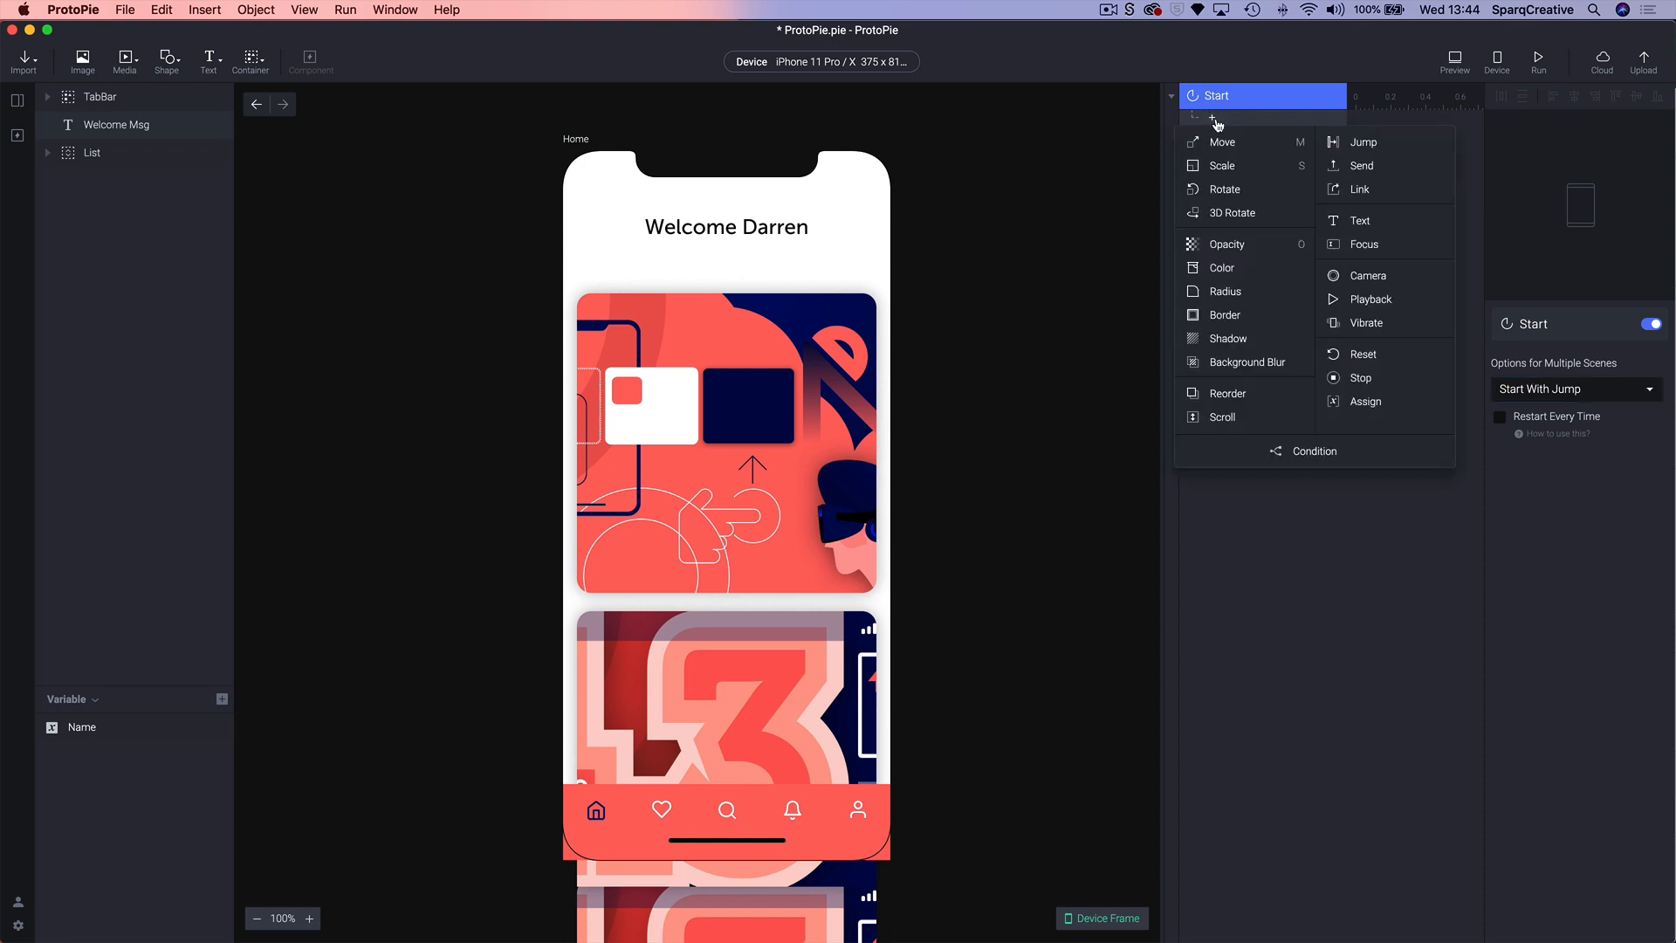
{"action": "left_click", "coordinate": [1077, 227]}
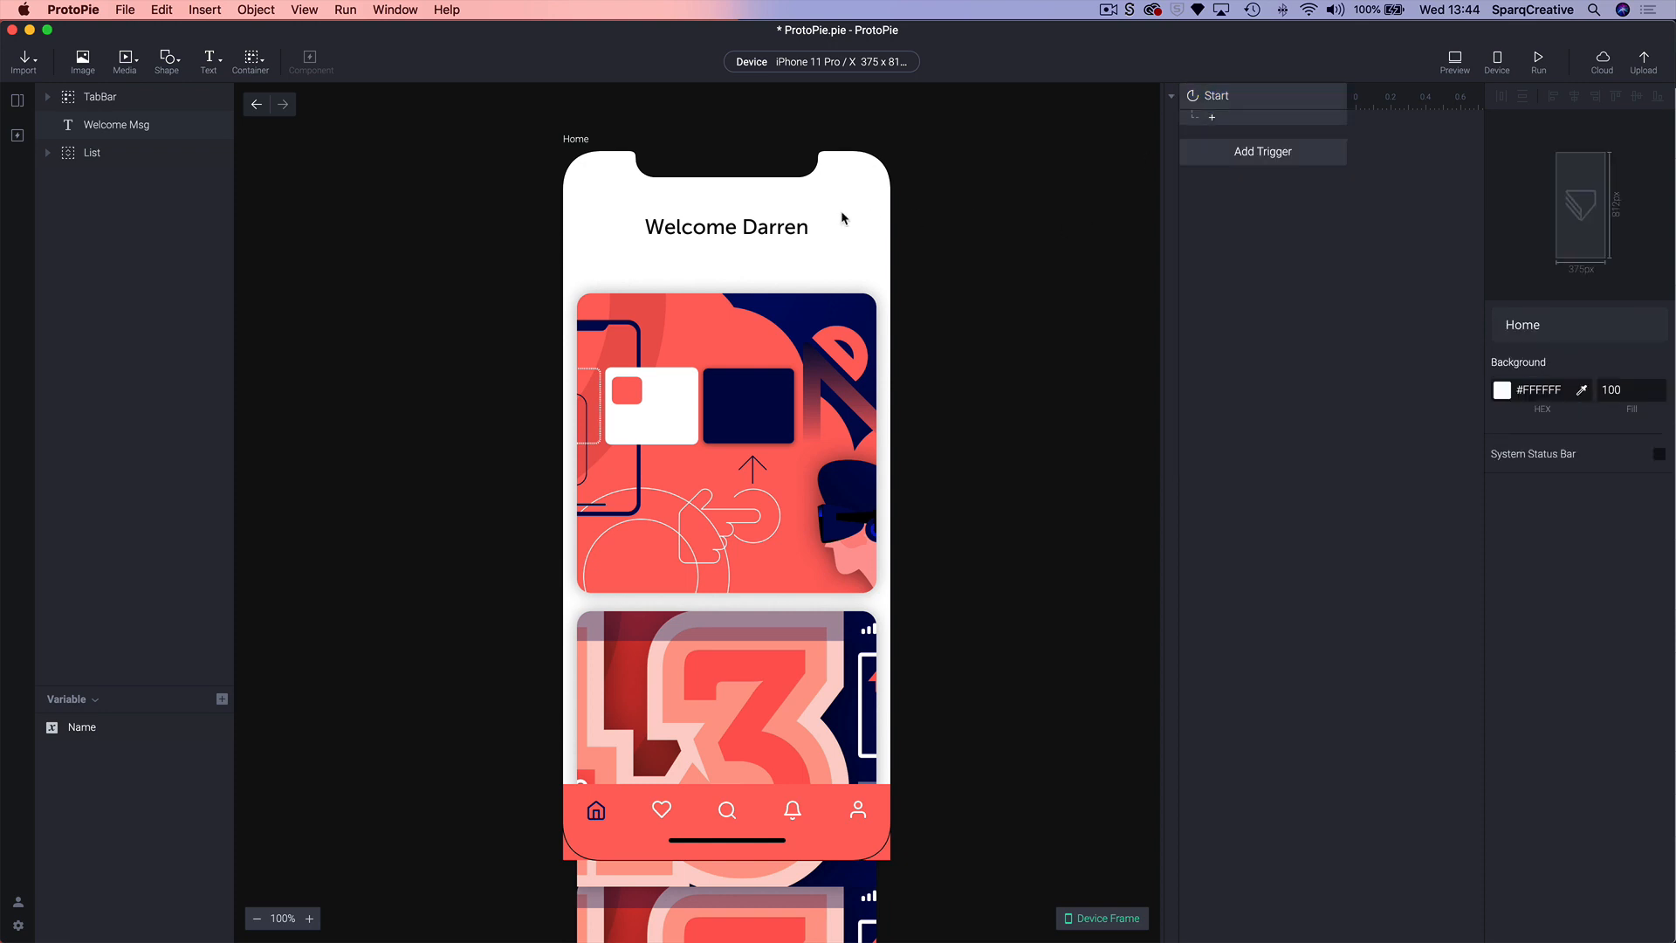
{"action": "left_click", "coordinate": [93, 129]}
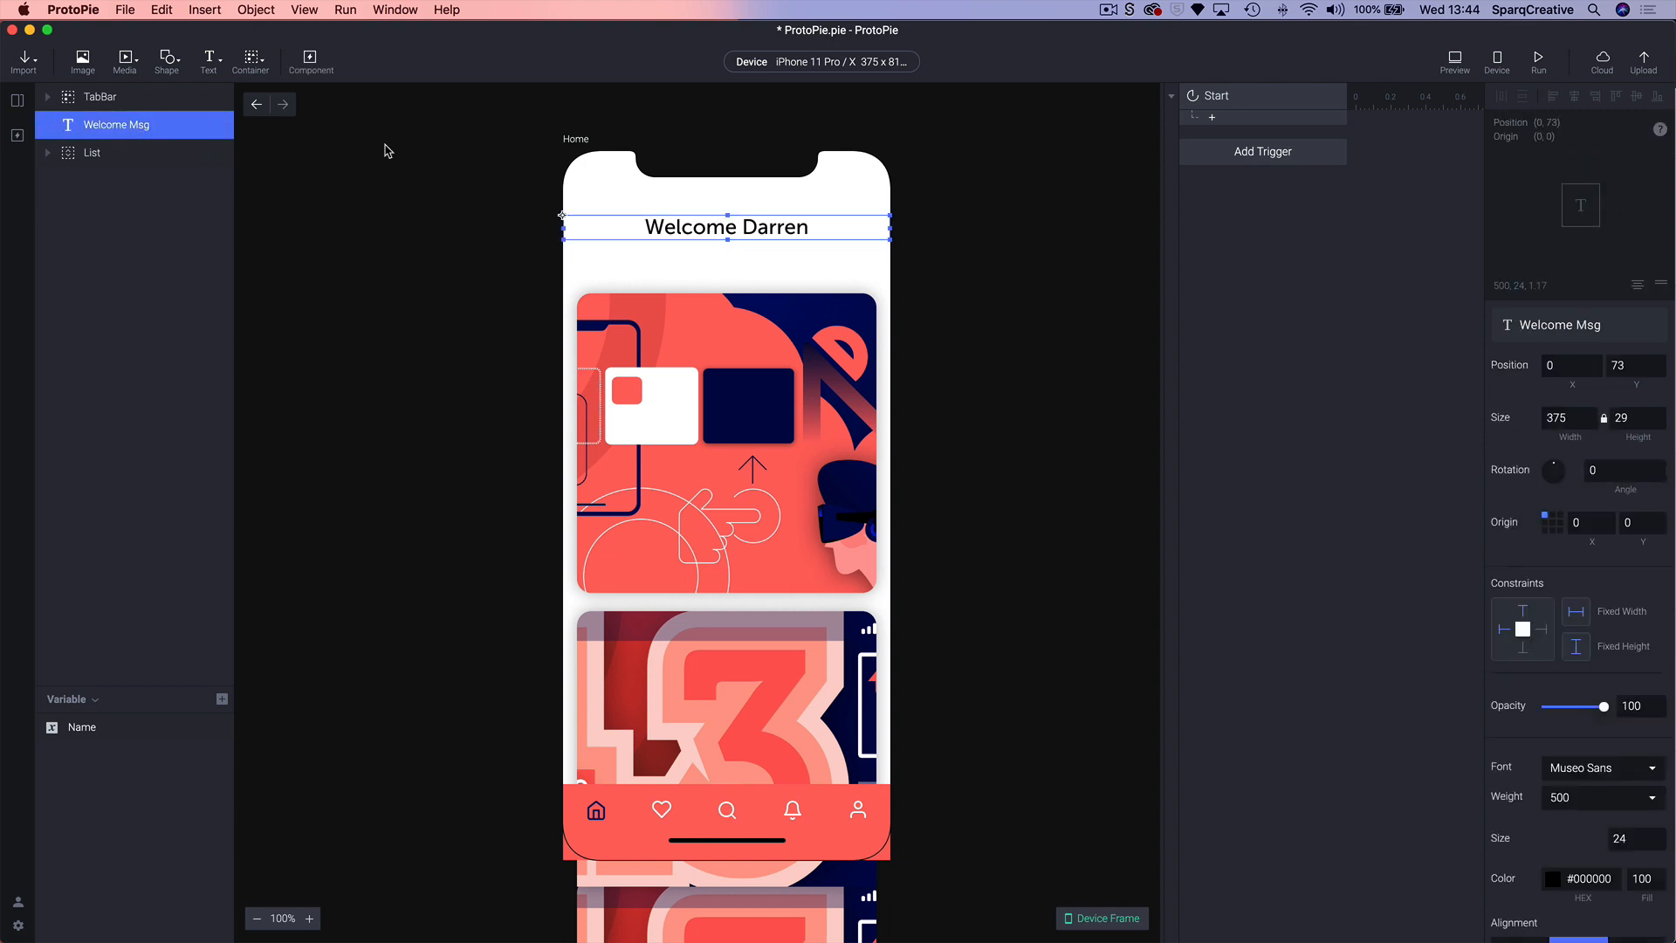
{"action": "left_click", "coordinate": [1238, 123]}
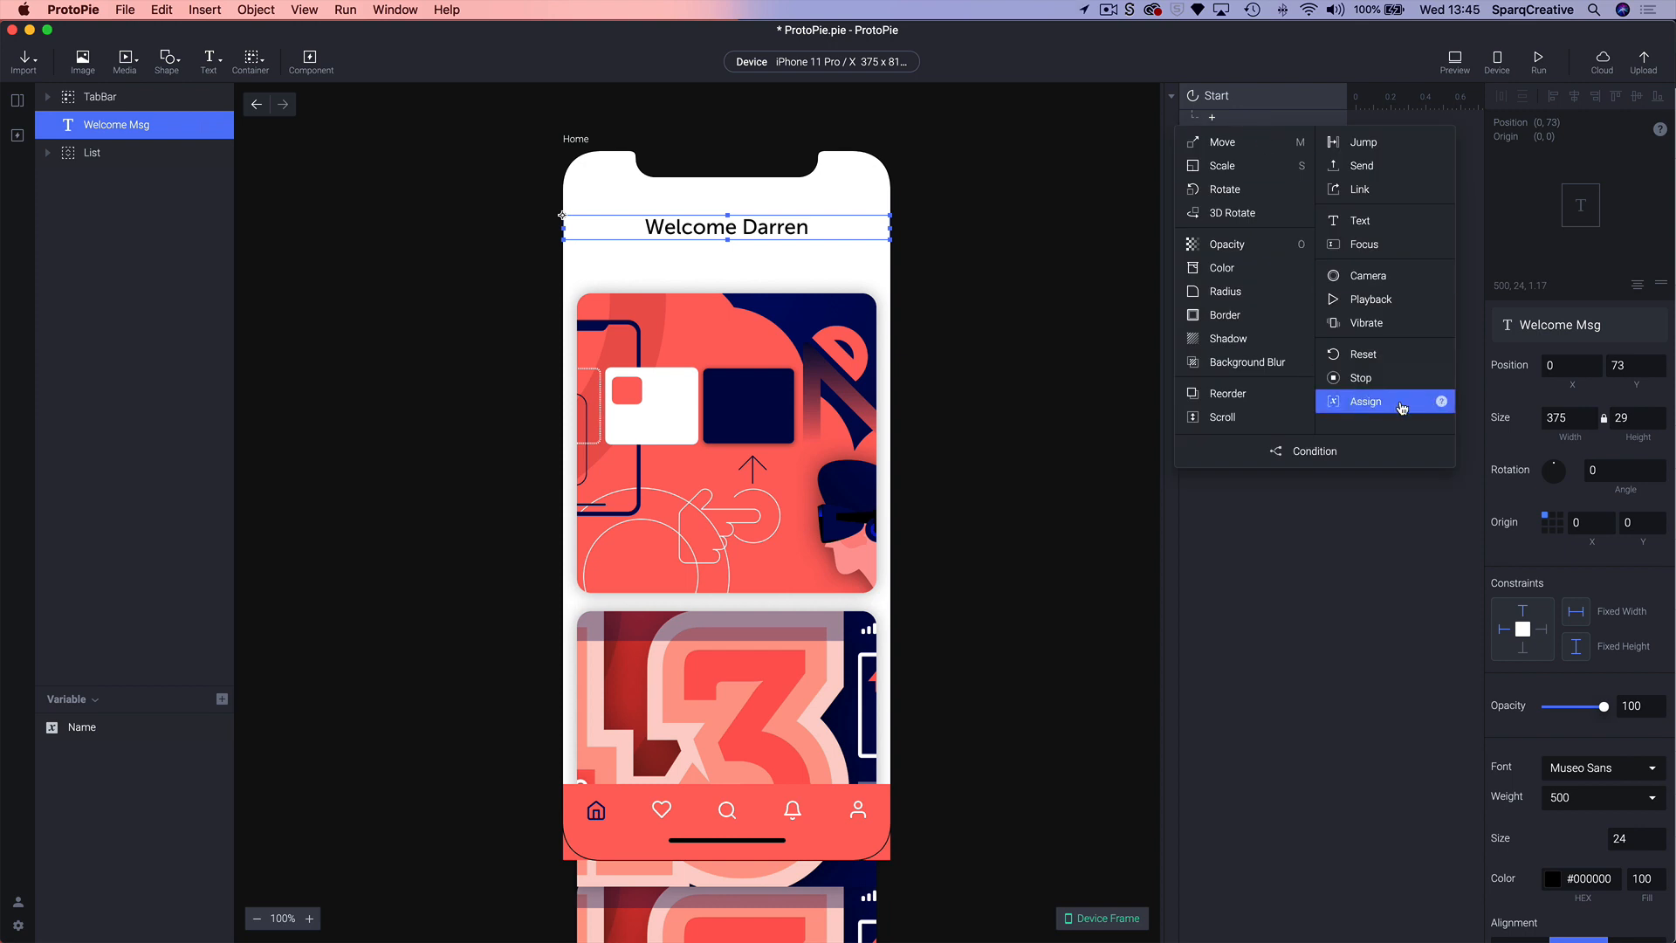
{"action": "left_click", "coordinate": [1379, 224]}
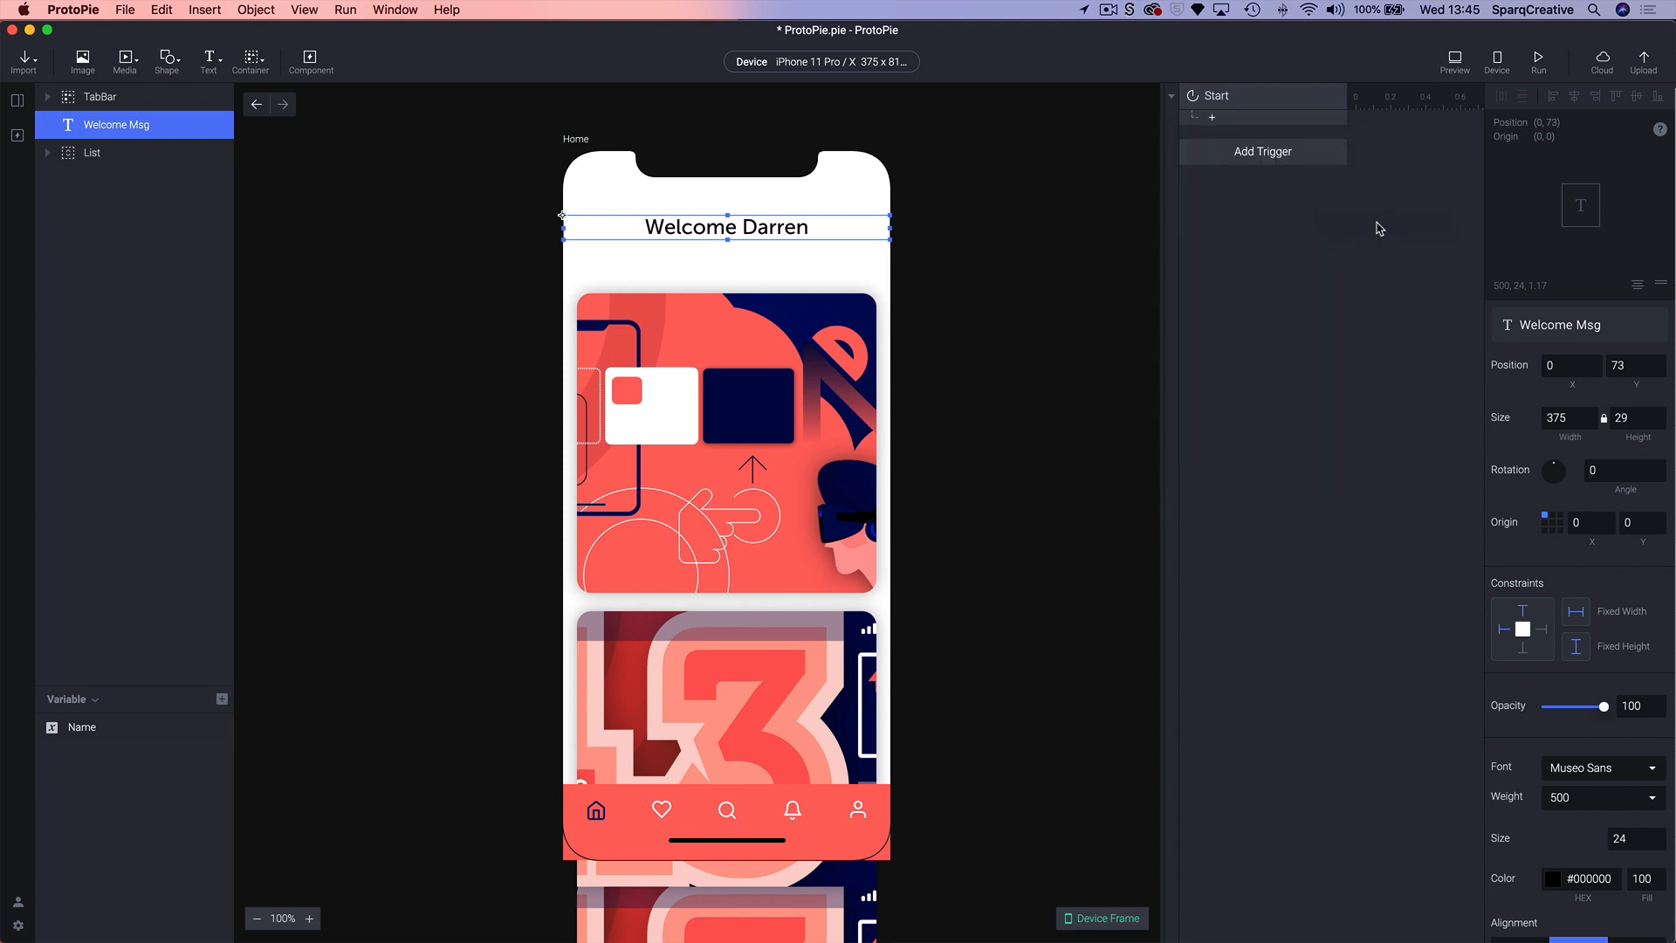
{"action": "left_click", "coordinate": [1590, 352]}
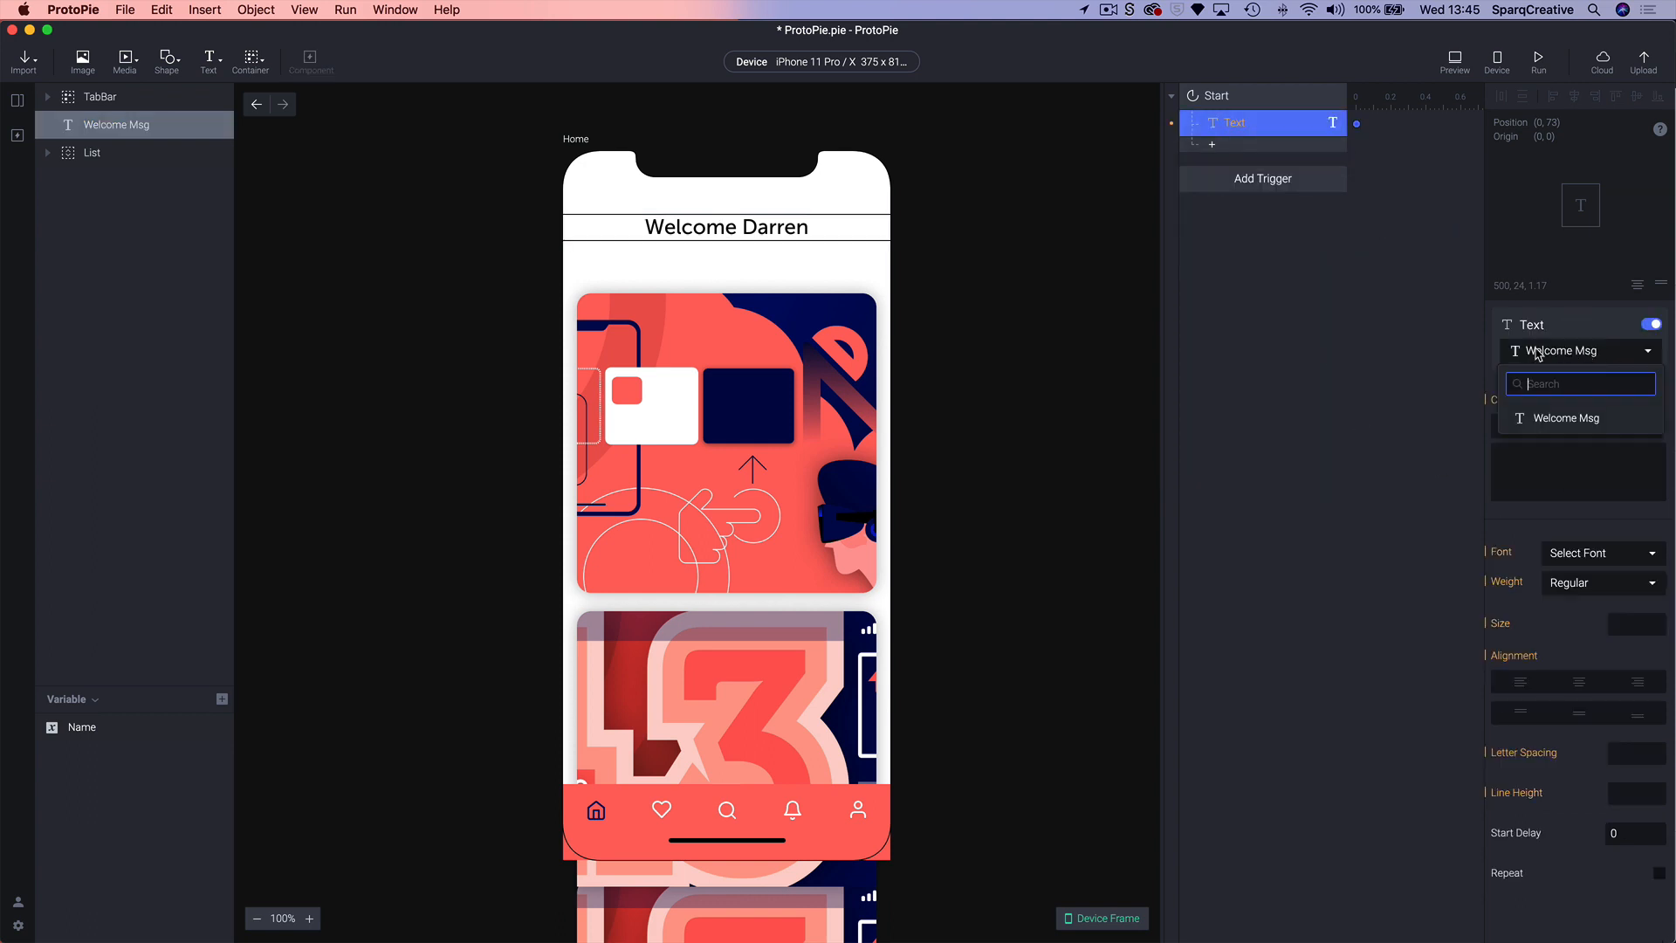
{"action": "left_click", "coordinate": [1527, 425]}
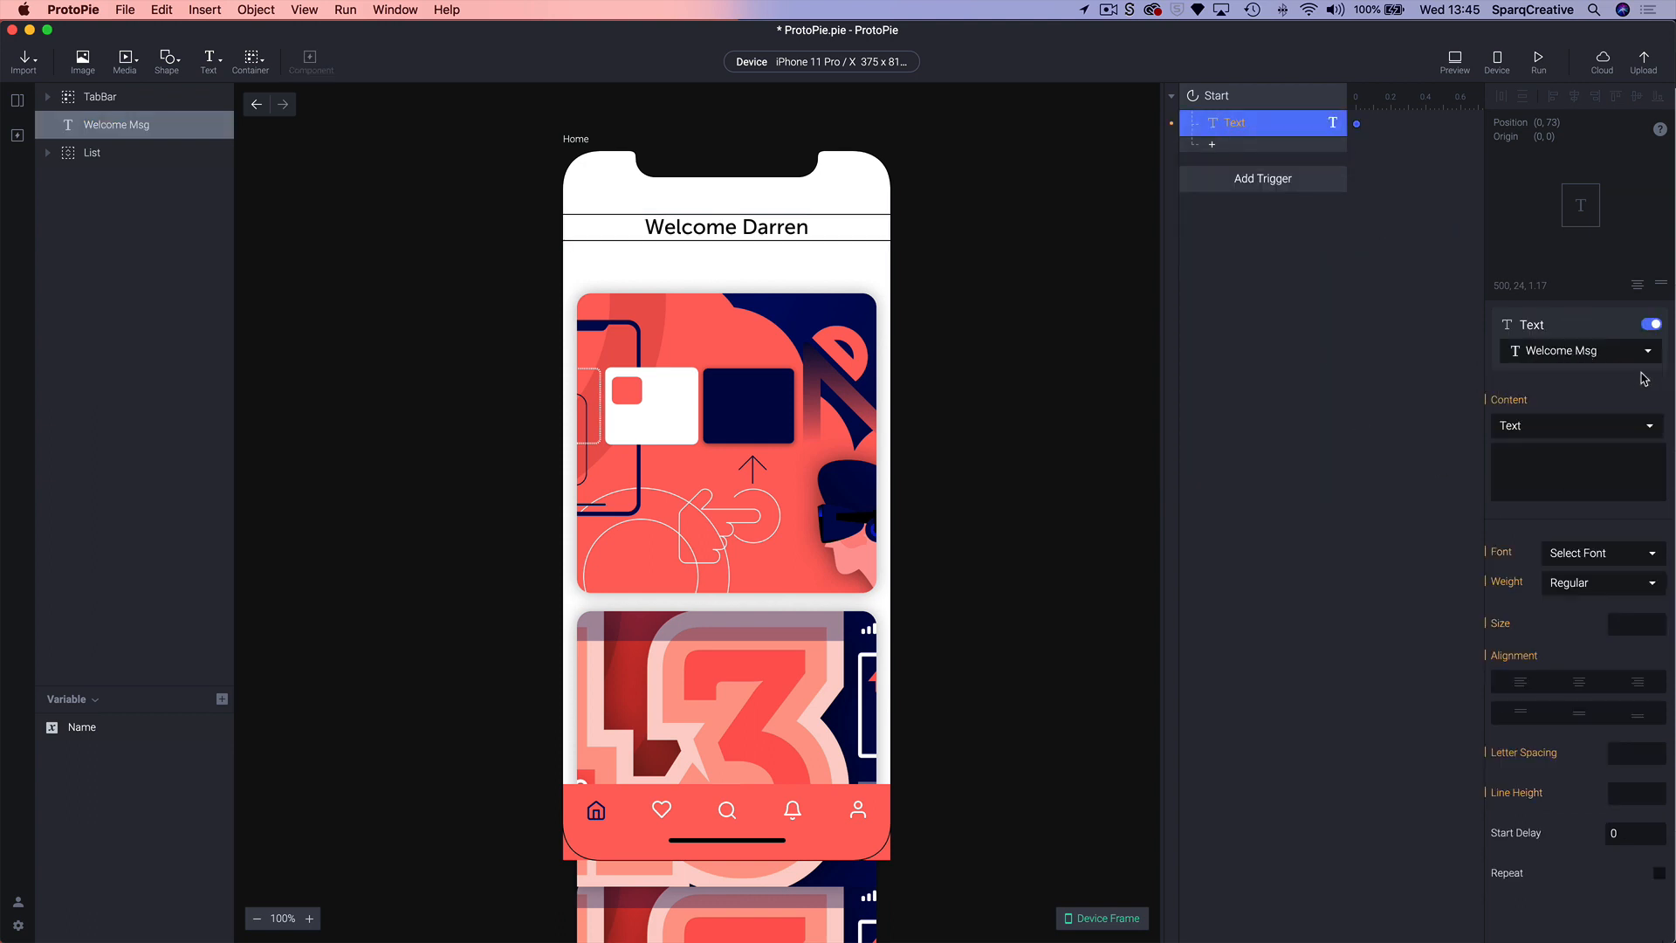
- Switch the Text response's content to a formula and set it to "Welcome " + Name, using the Name variable
{"action": "left_click", "coordinate": [1589, 428]}
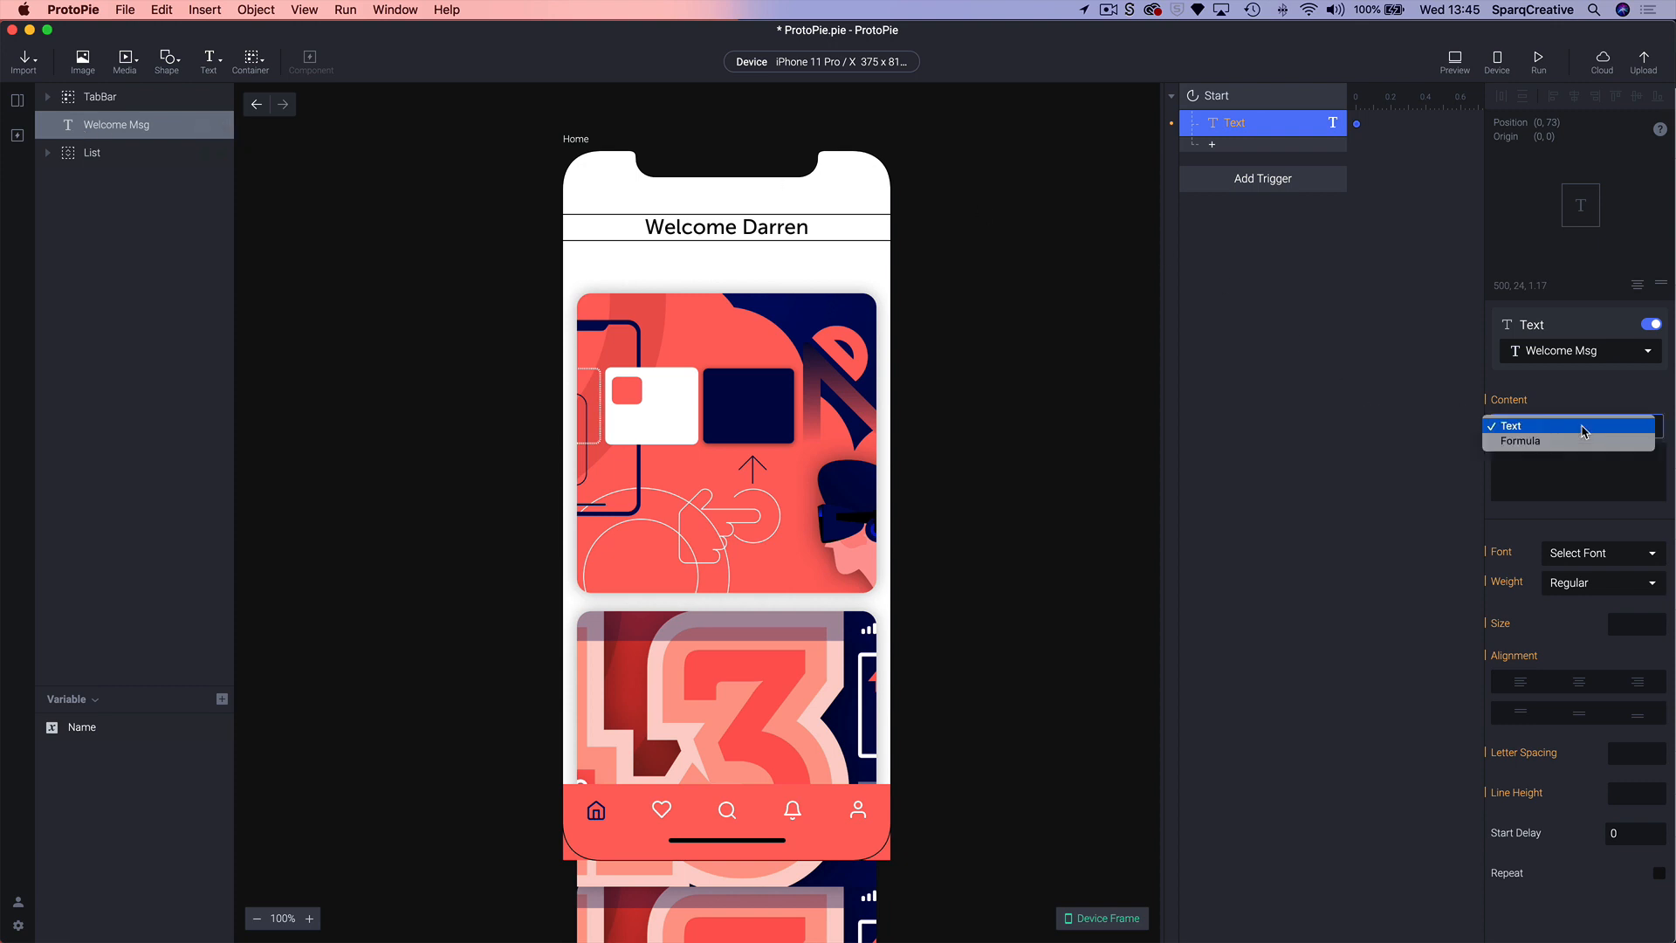
{"action": "left_click", "coordinate": [1528, 441]}
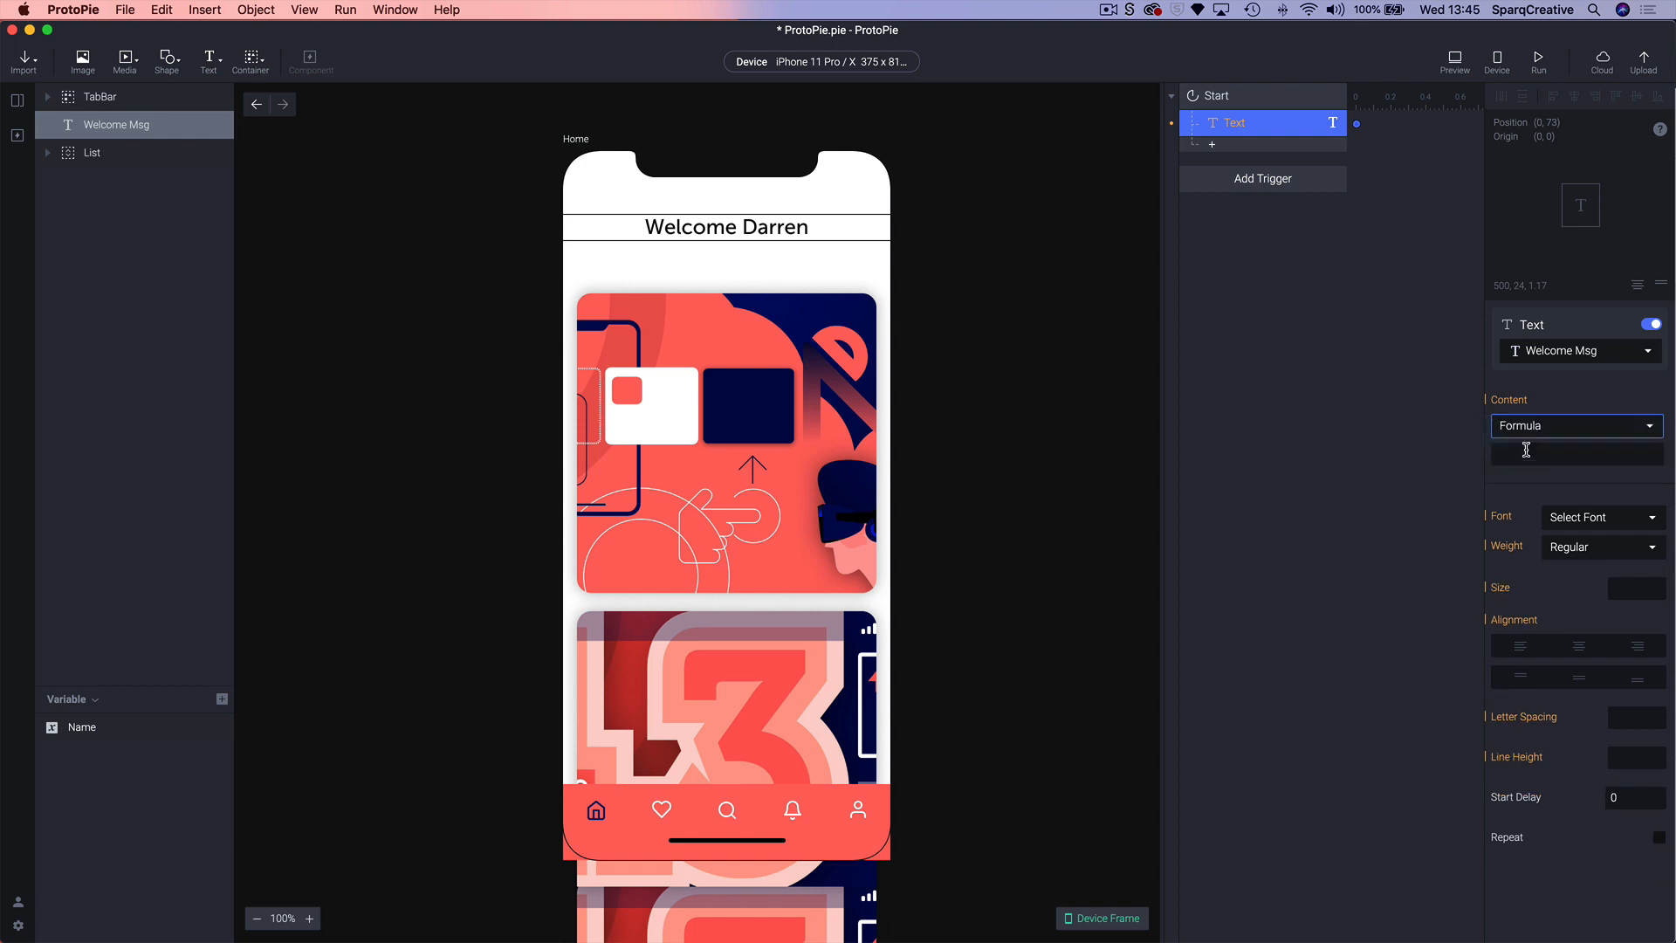
{"action": "left_click", "coordinate": [1526, 456]}
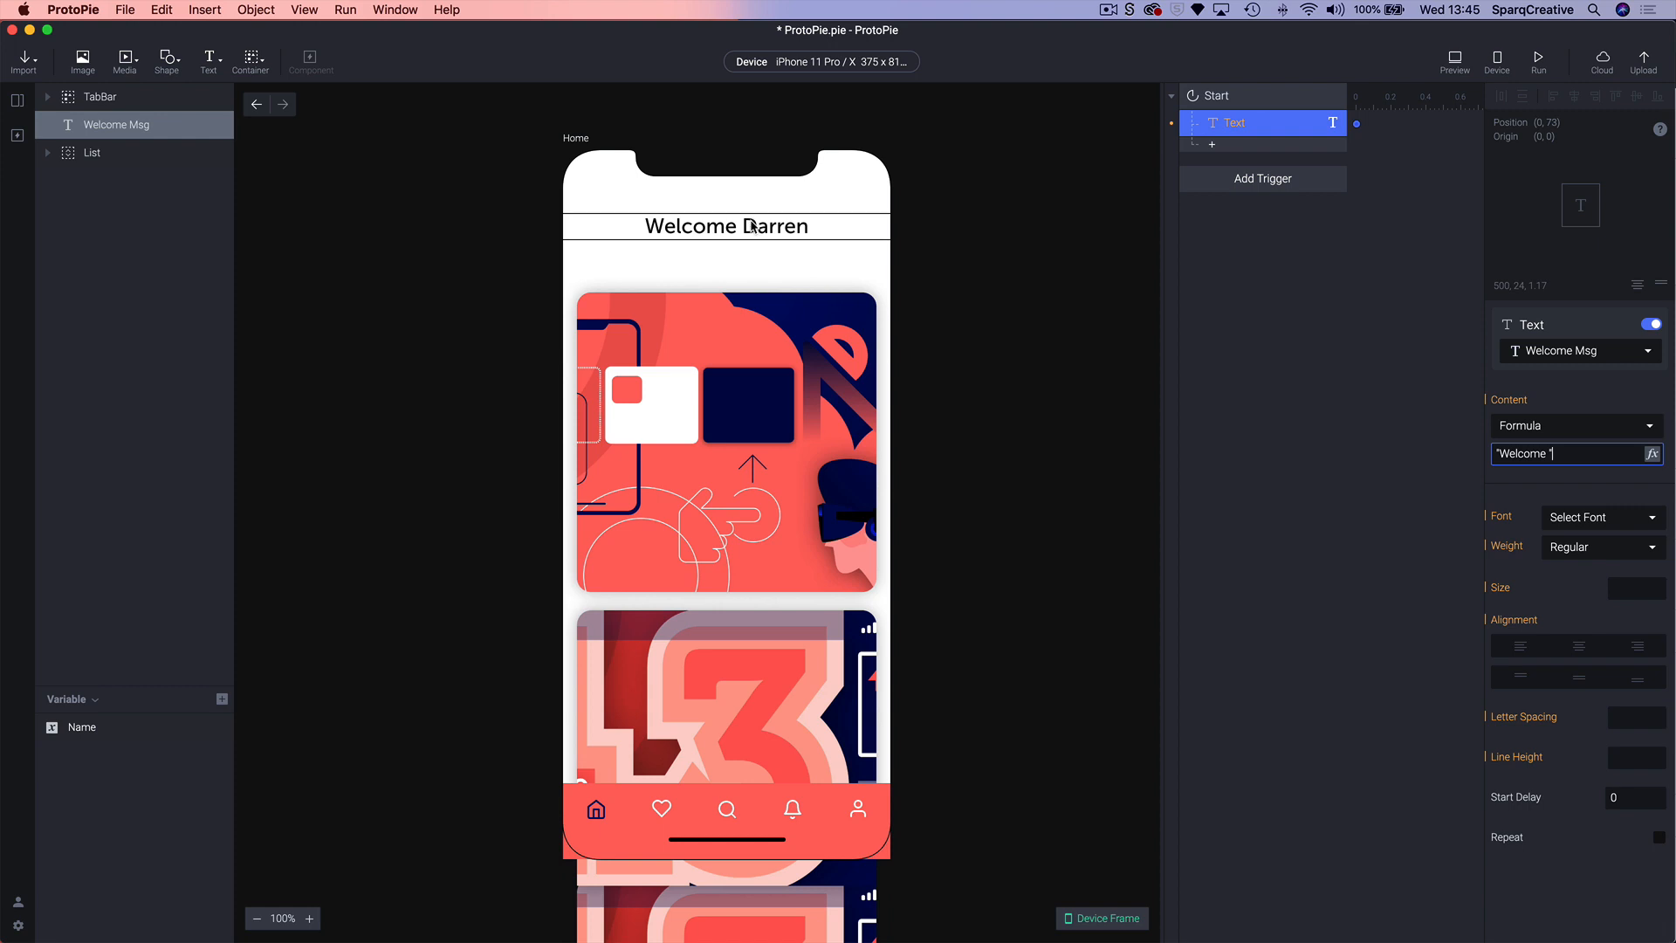
{"action": "left_click", "coordinate": [1558, 455]}
{"action": "type", "text": "+"}
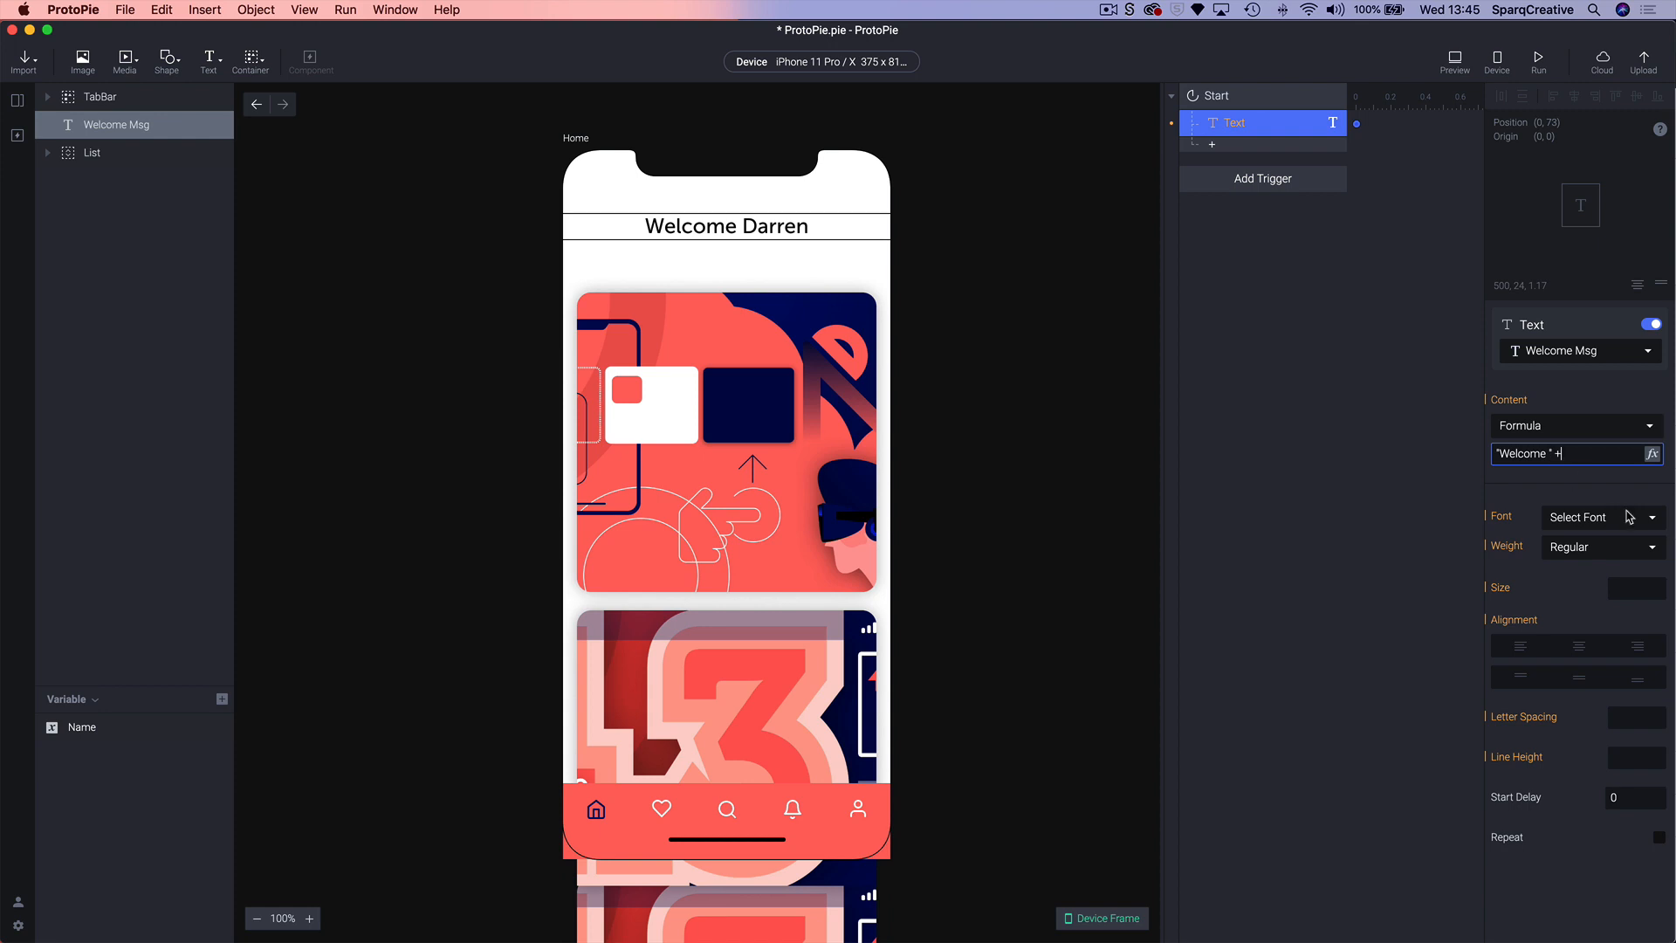
{"action": "left_click", "coordinate": [1652, 455]}
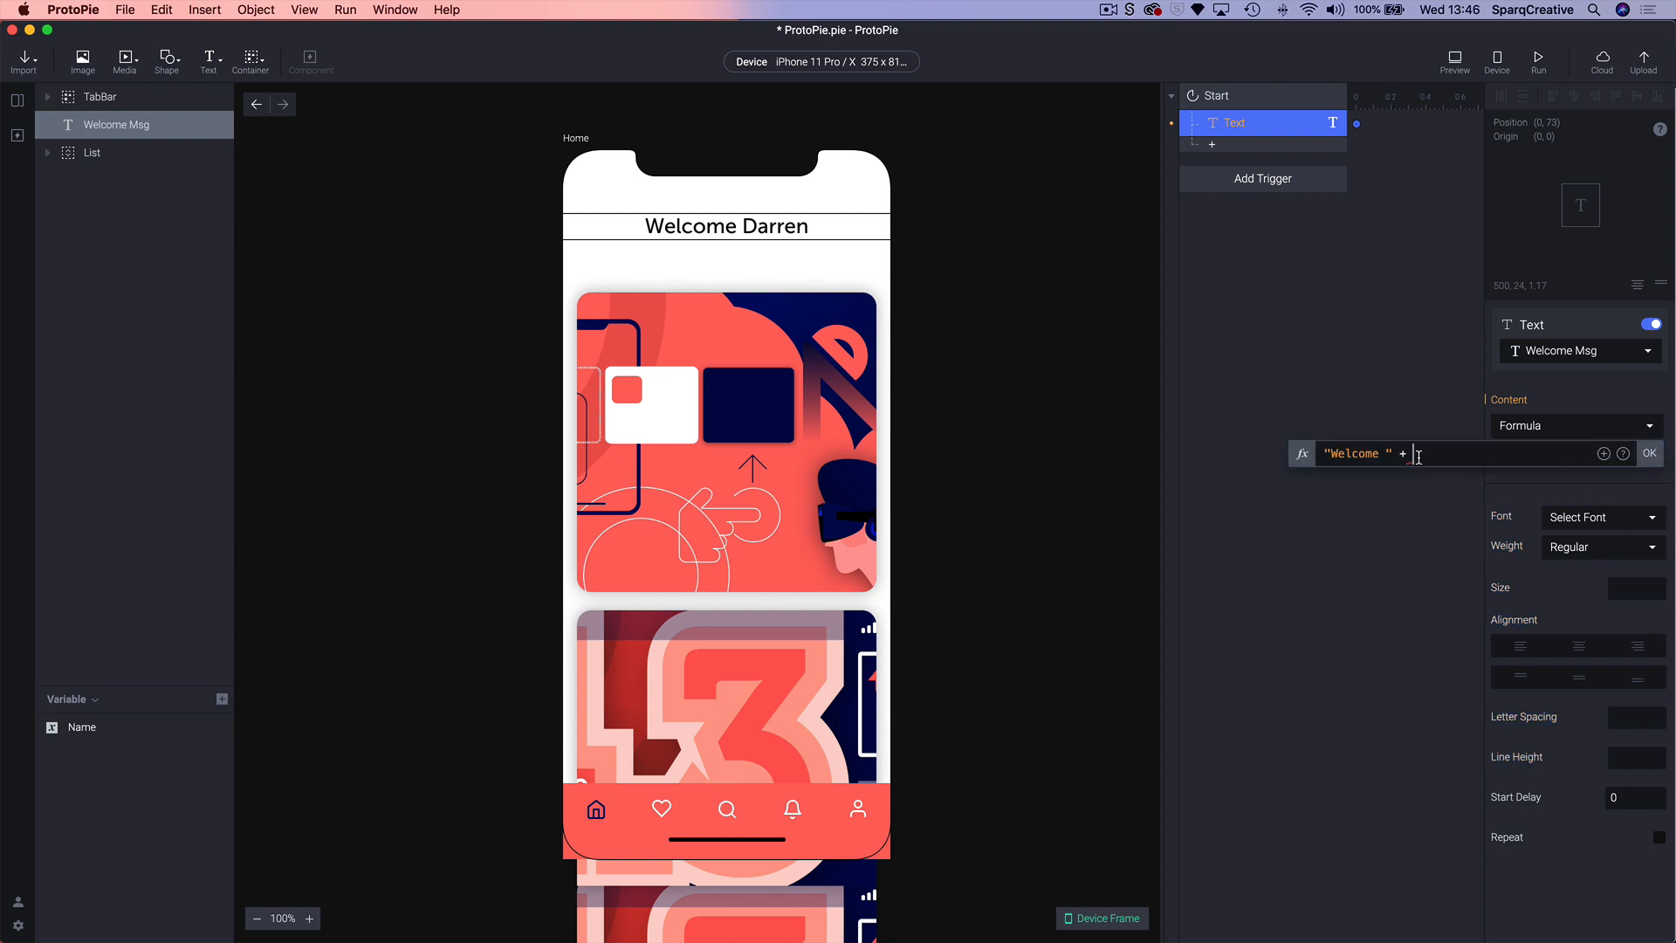
{"action": "left_click", "coordinate": [1603, 453]}
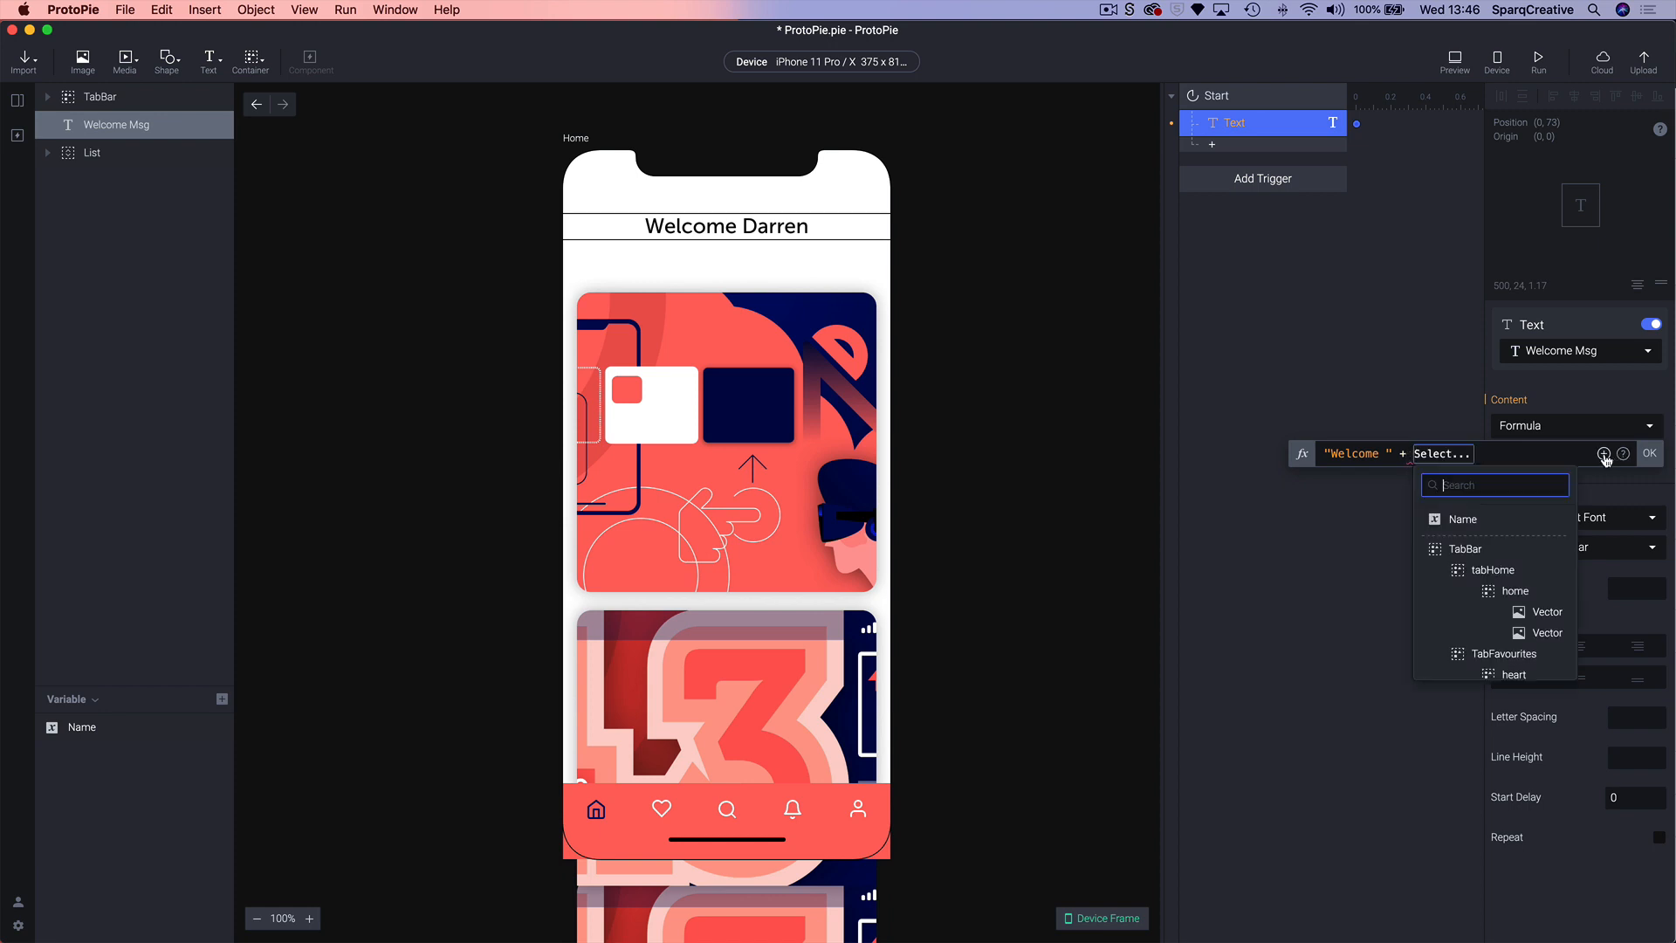
{"action": "left_click", "coordinate": [1517, 521]}
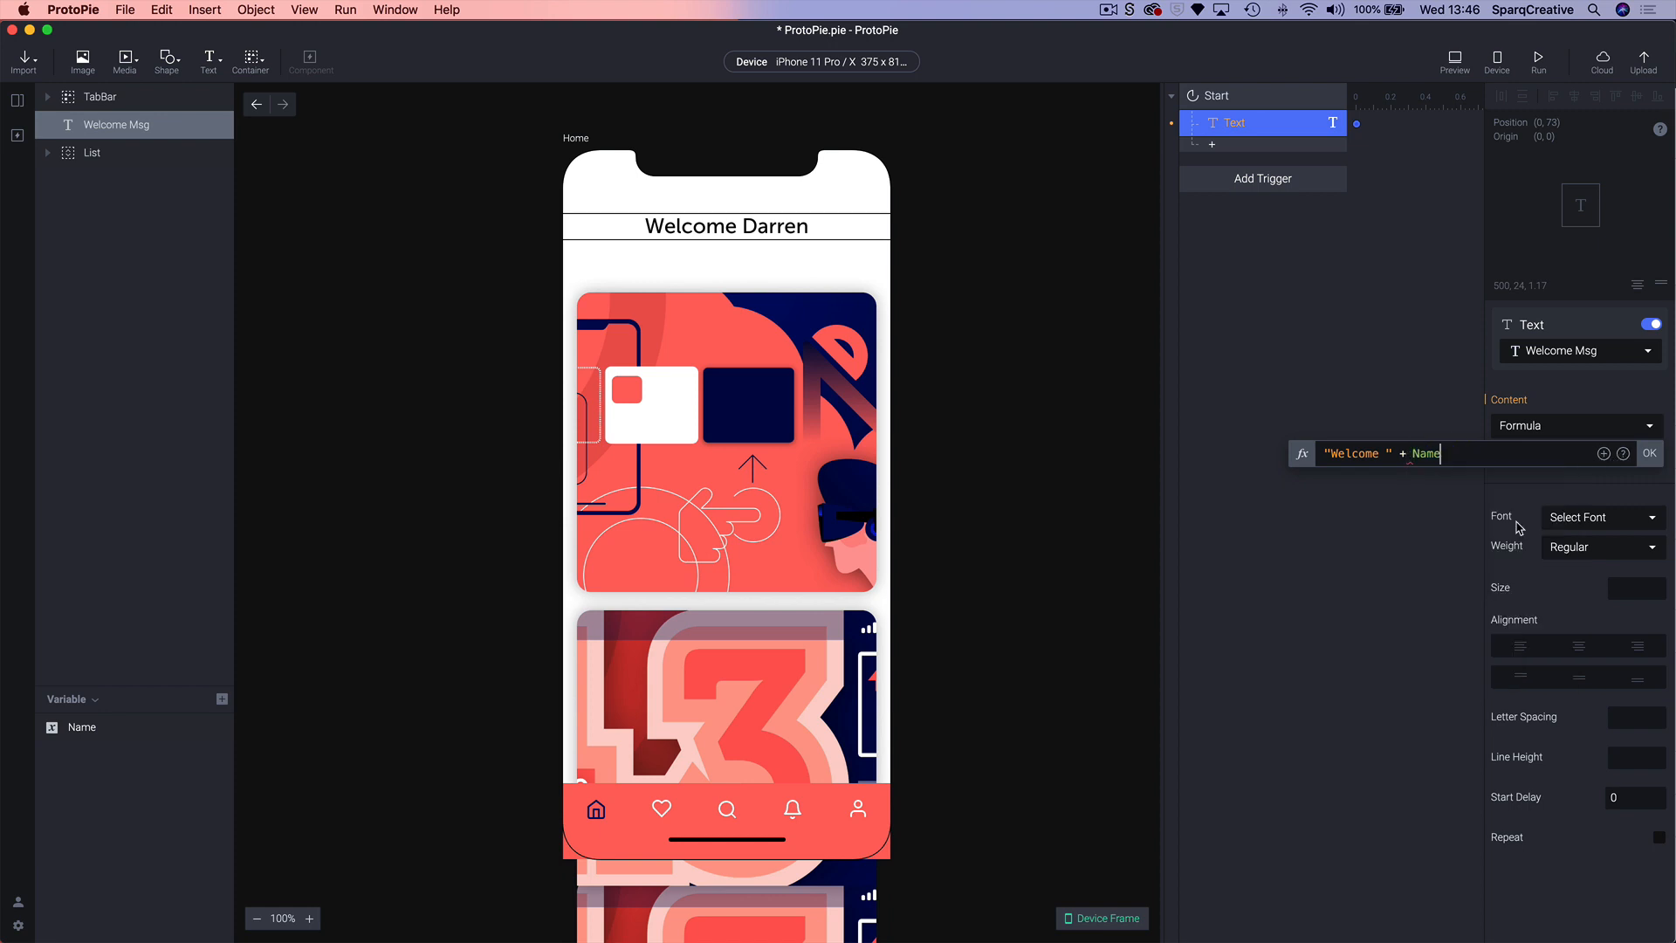
{"action": "left_click", "coordinate": [1650, 454]}
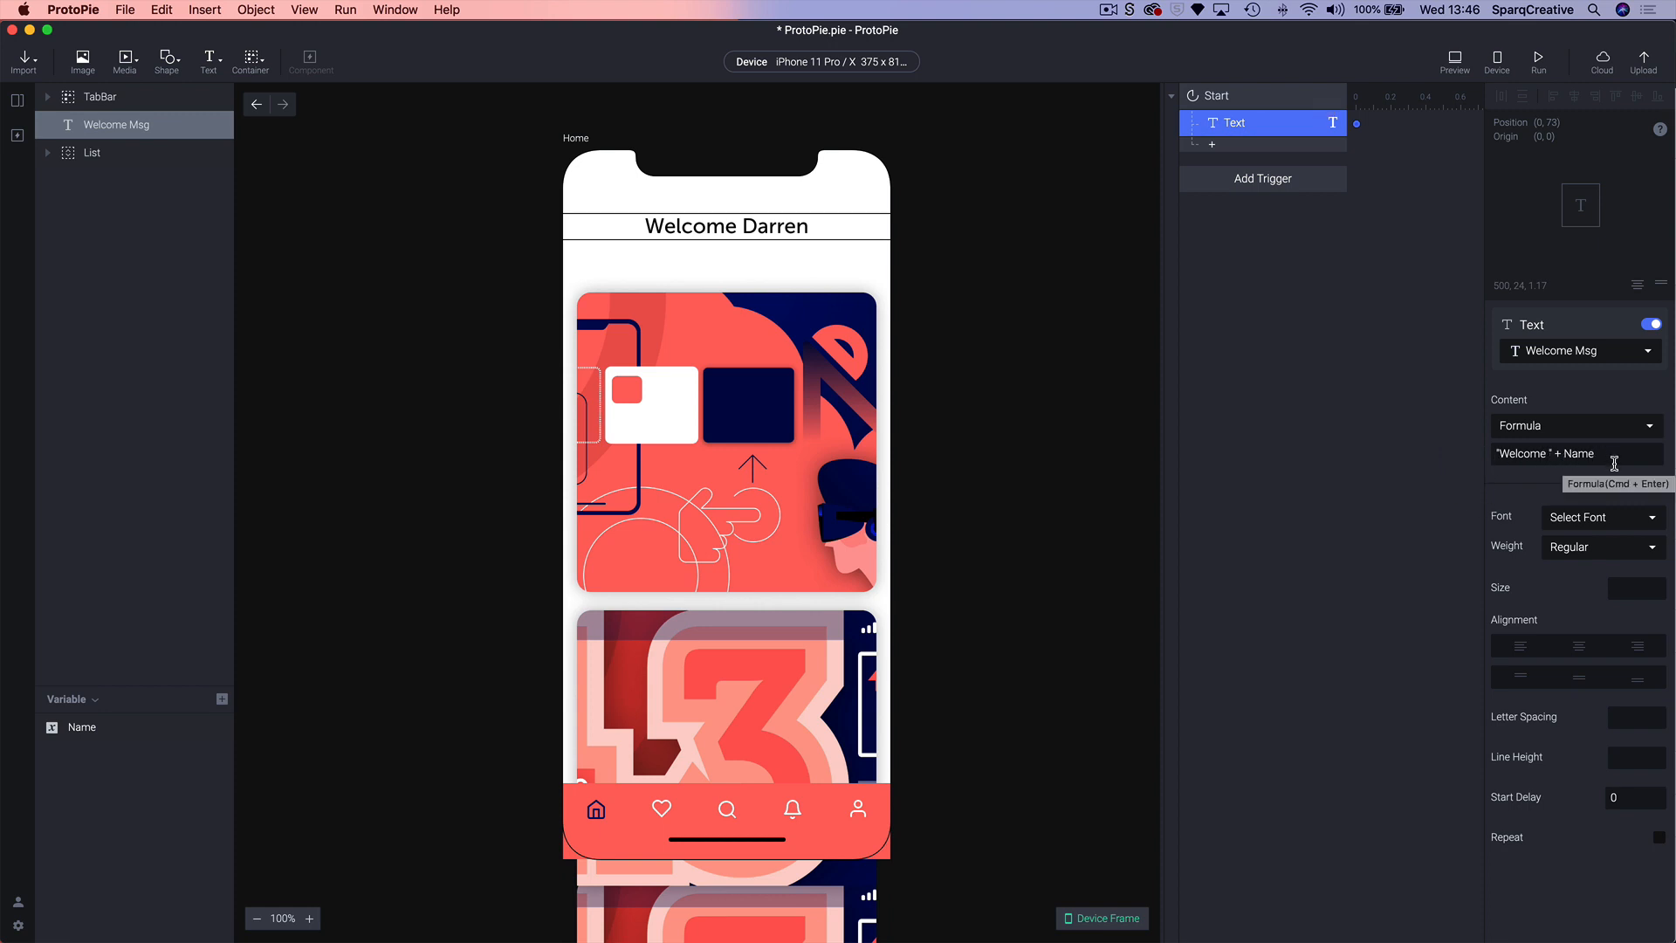
{"action": "left_click", "coordinate": [1252, 243]}
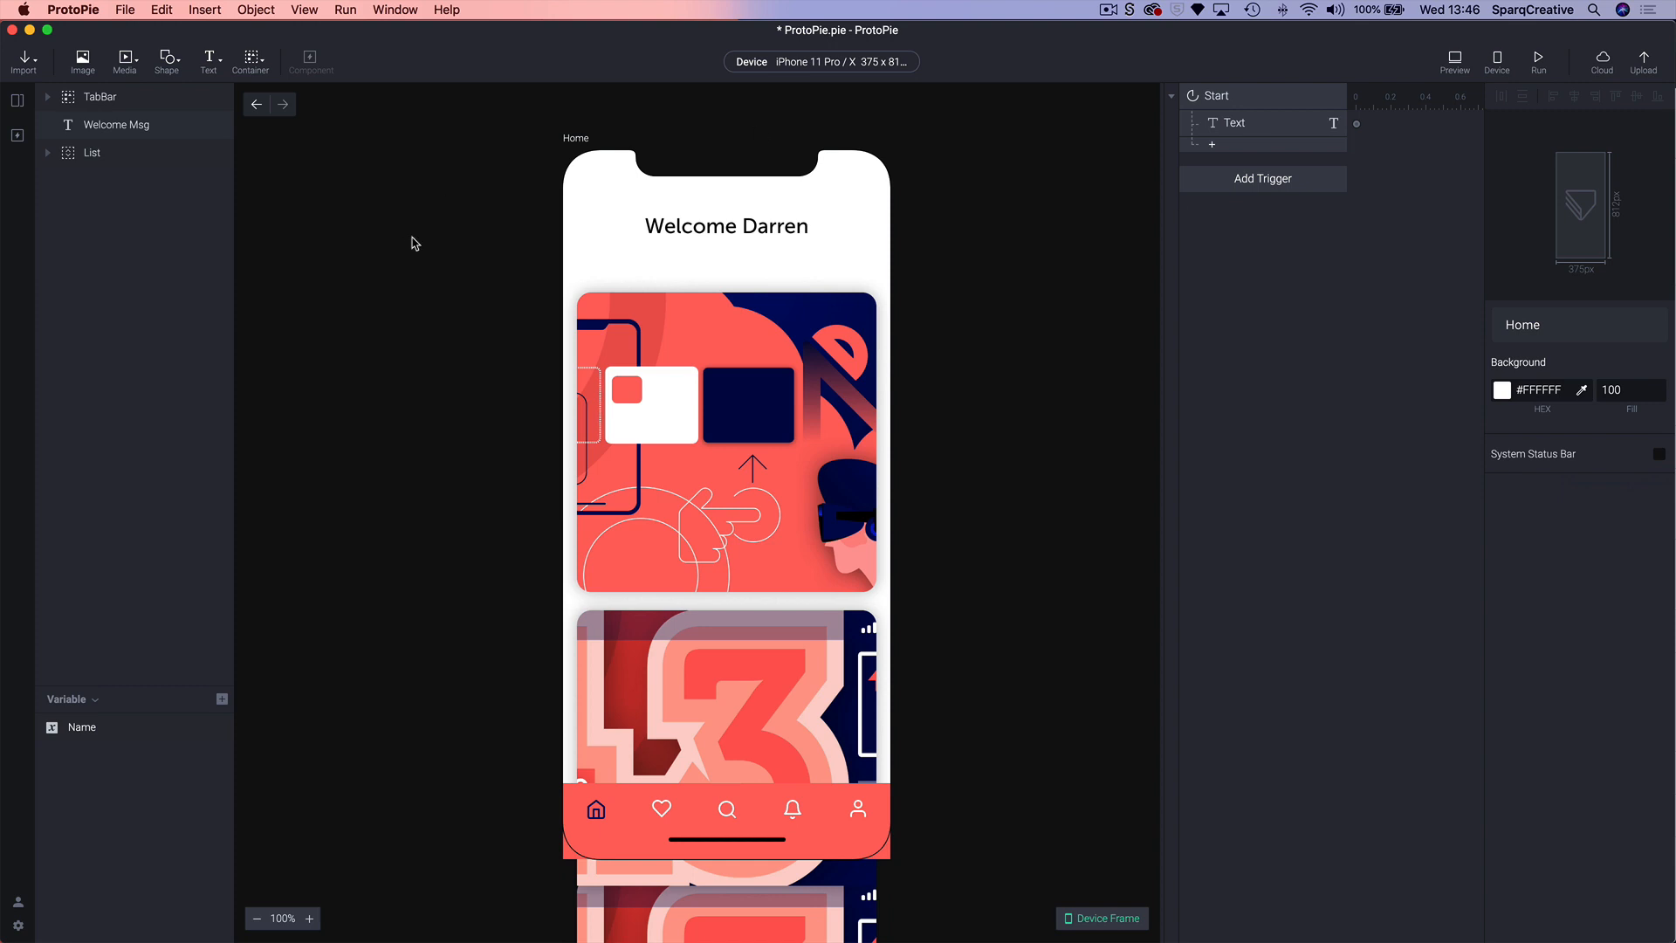
- Preview the prototype from the Login scene and test logging in with a sample username and the account password
{"action": "left_click", "coordinate": [17, 104]}
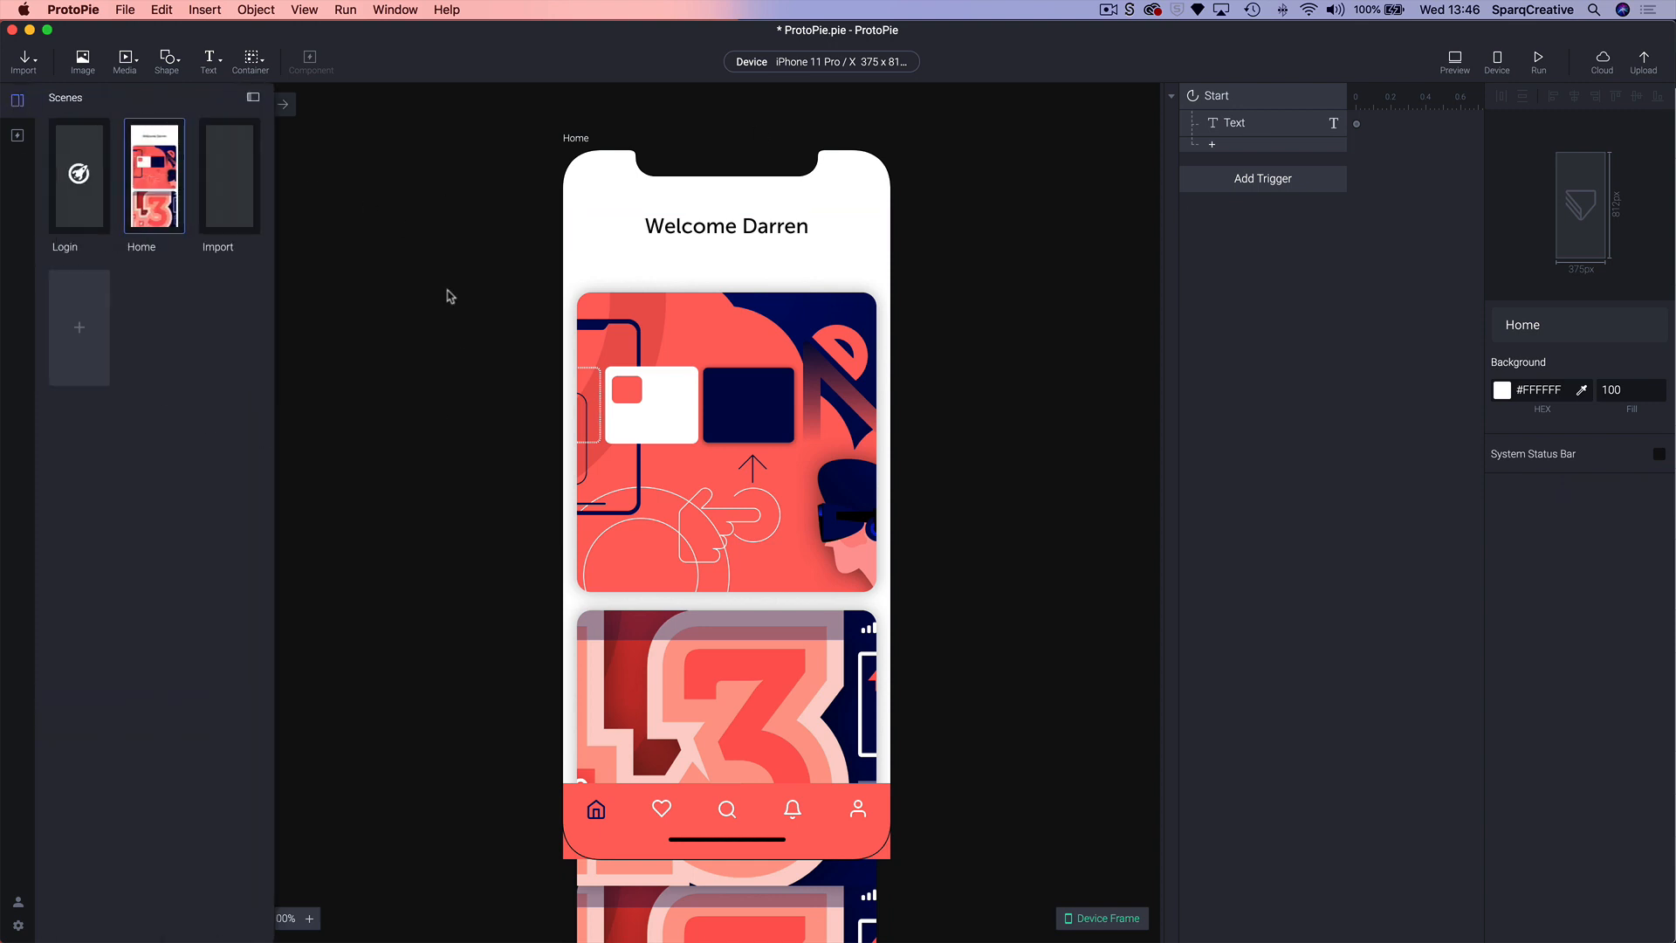
{"action": "left_click", "coordinate": [85, 212]}
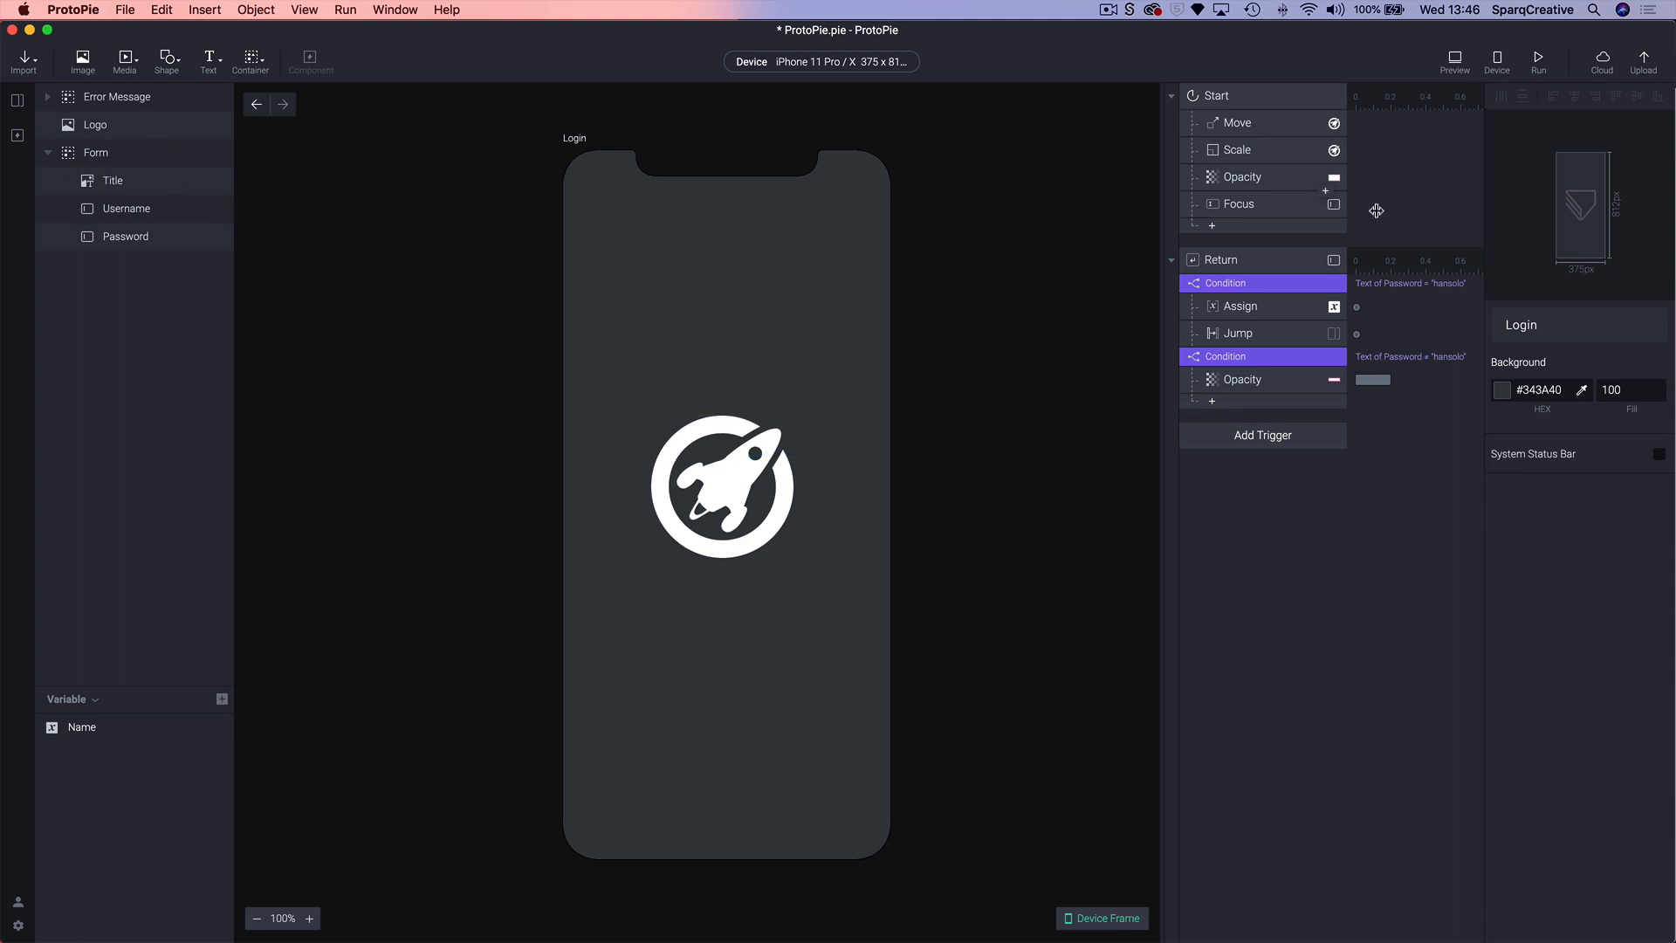
{"action": "left_click", "coordinate": [1455, 61]}
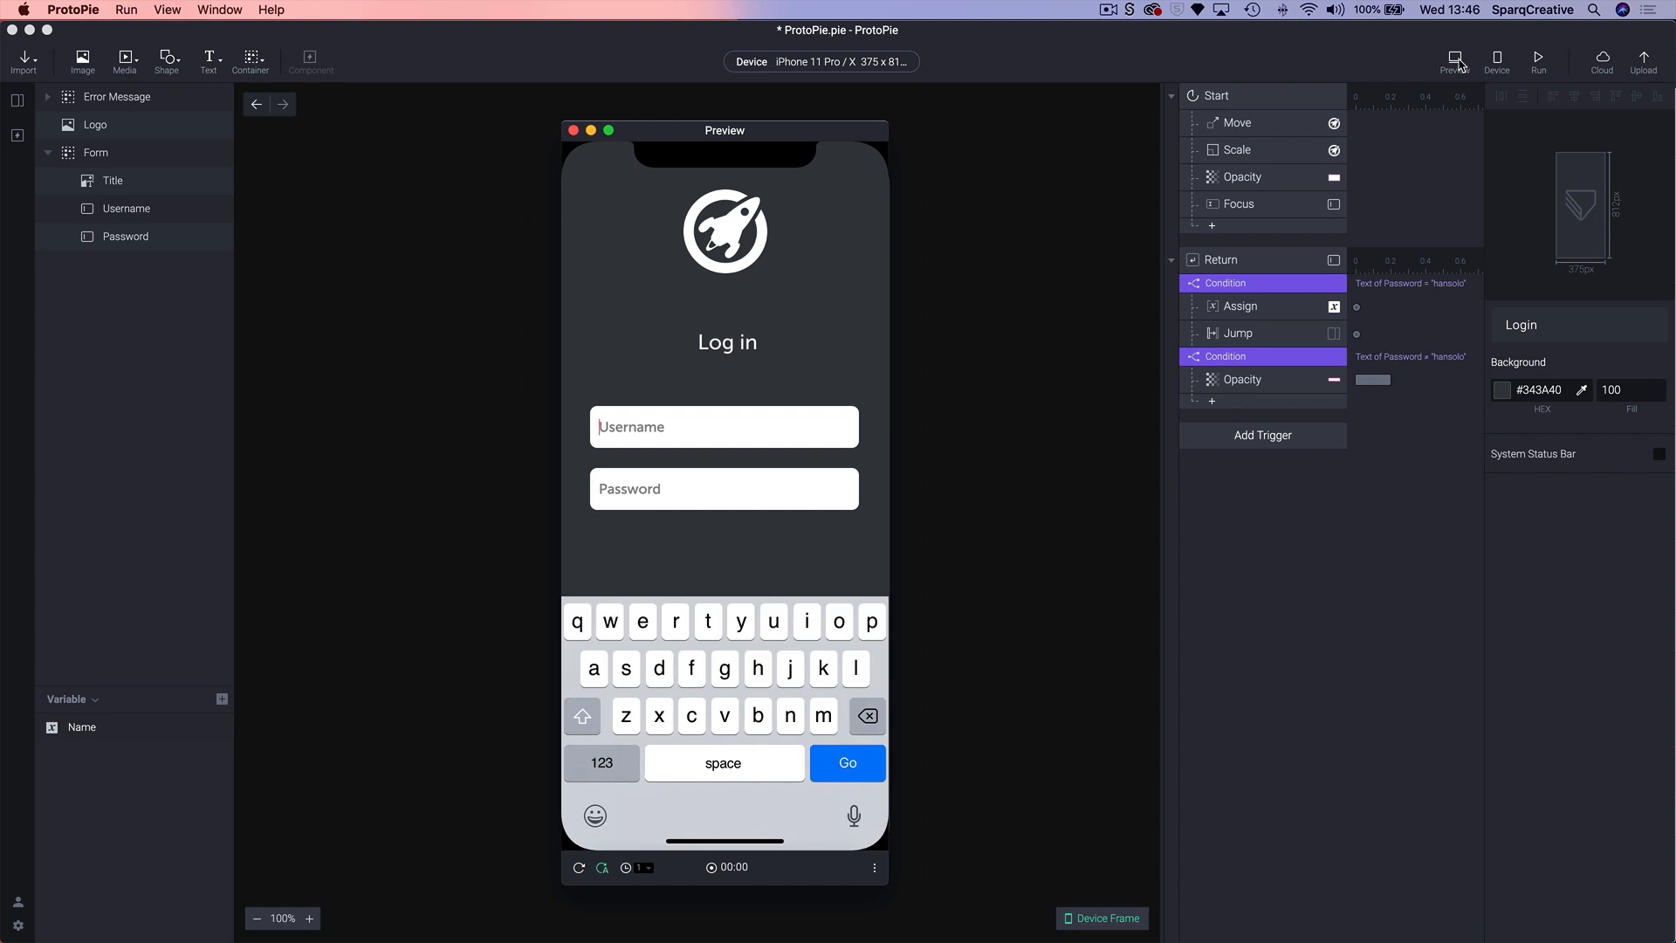
{"action": "type", "text": "Darre"}
{"action": "key", "text": "BackSpace"}
{"action": "key", "text": "BackSpace"}
{"action": "key", "text": "BackSpace"}
{"action": "type", "text": "Han"}
{"action": "key", "text": "Tab"}
{"action": "type", "text": "hansolo"}
{"action": "key", "text": "Return"}
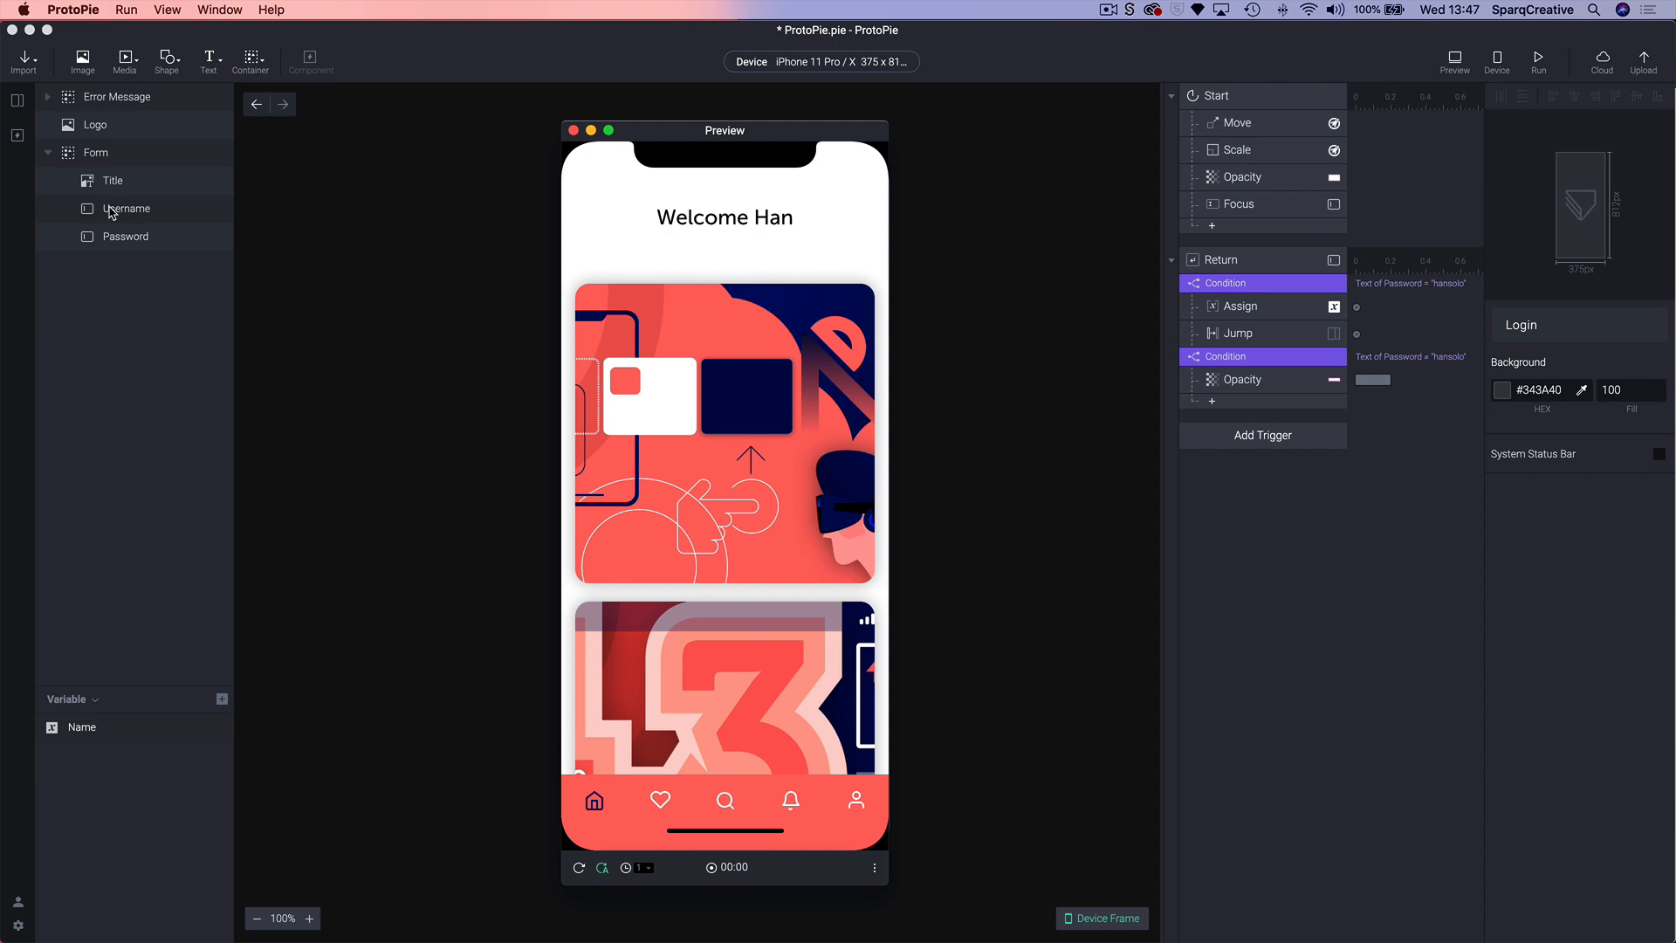
- Collapse the Form container and open the Home scene to review its welcome message and Start trigger
{"action": "left_click", "coordinate": [48, 154]}
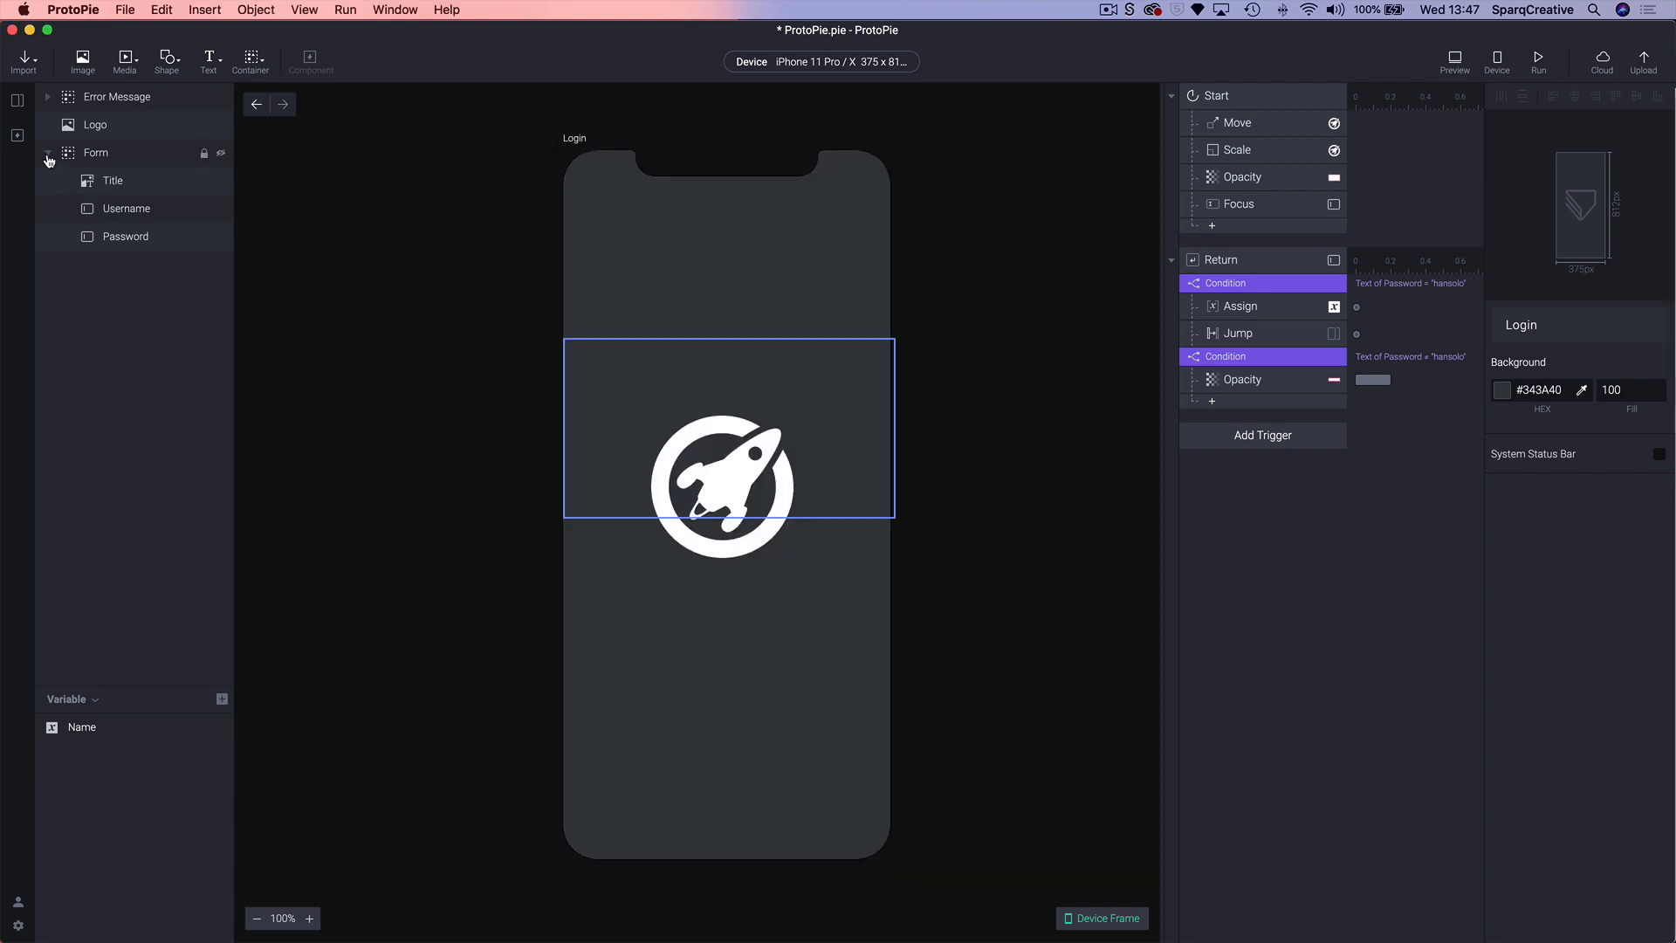
{"action": "left_click", "coordinate": [48, 156]}
{"action": "left_click", "coordinate": [16, 99]}
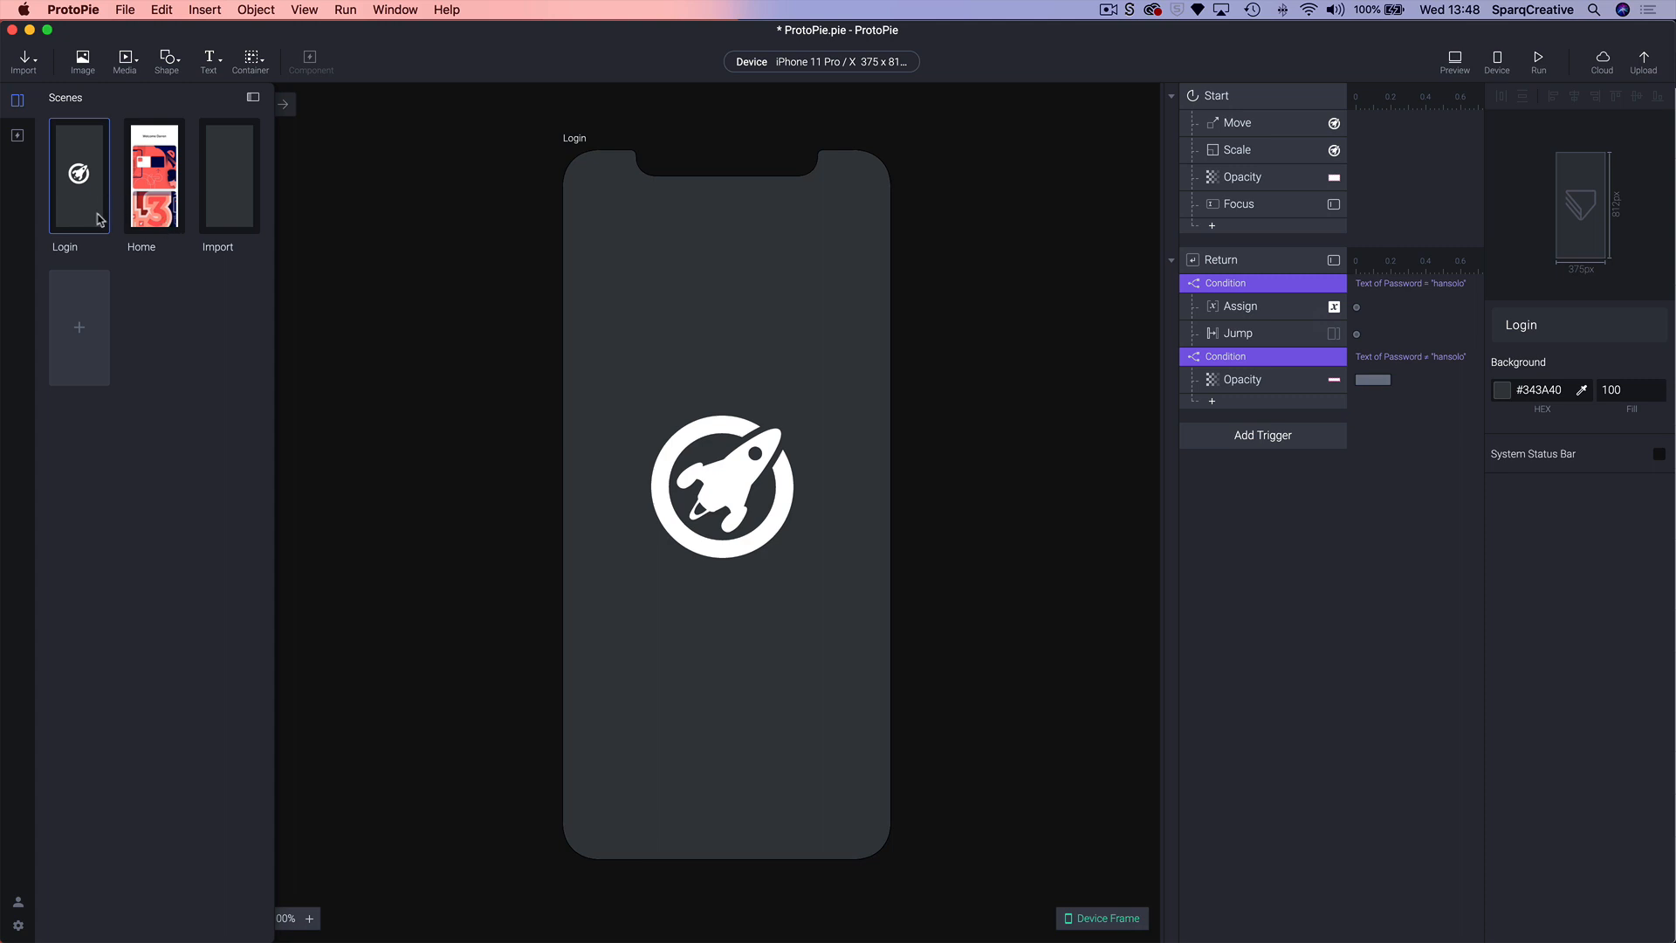
{"action": "left_click", "coordinate": [150, 227]}
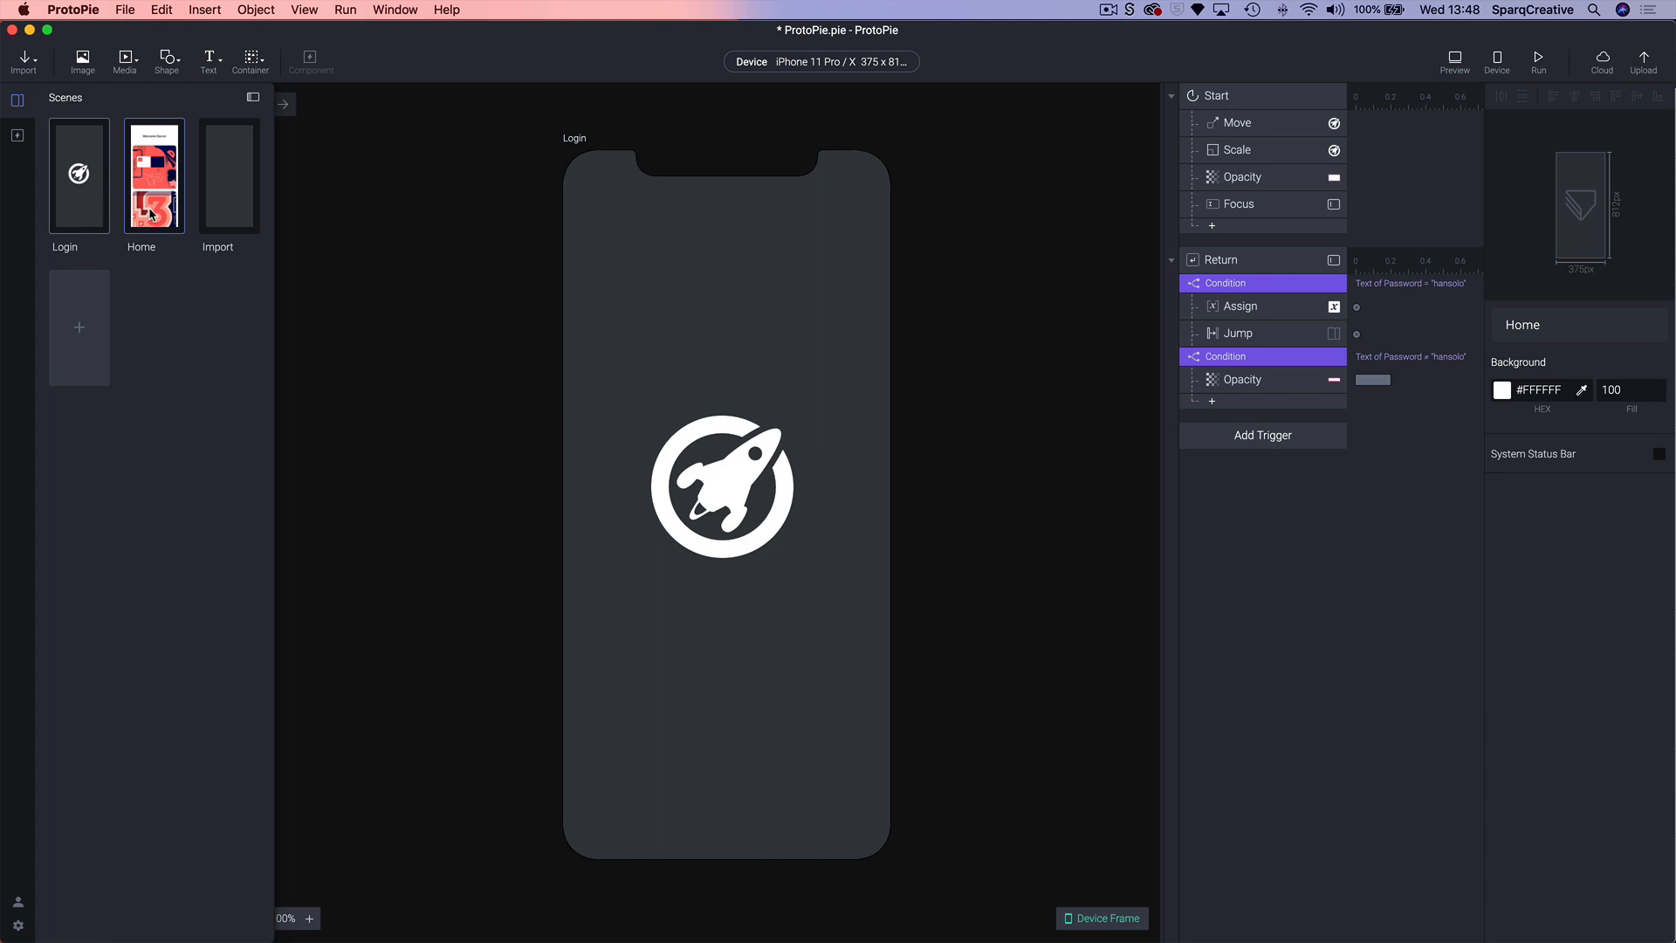
{"action": "double_click", "coordinate": [150, 216]}
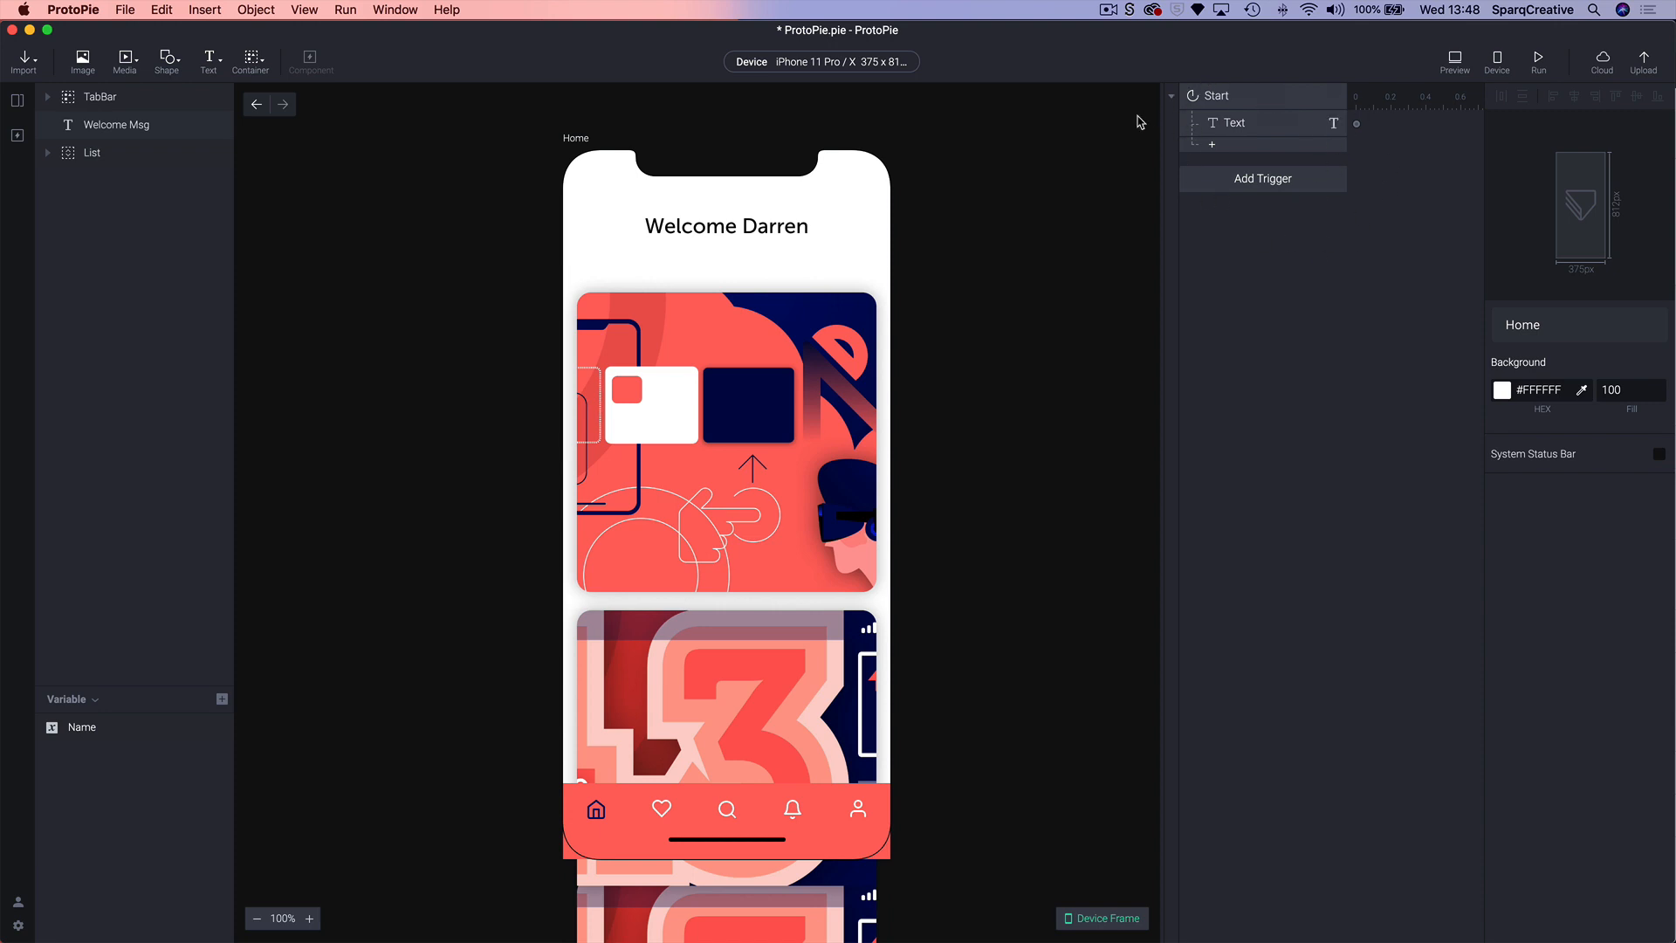
{"action": "scroll", "coordinate": [1137, 122], "scroll_direction": "right", "scroll_amount": 1}
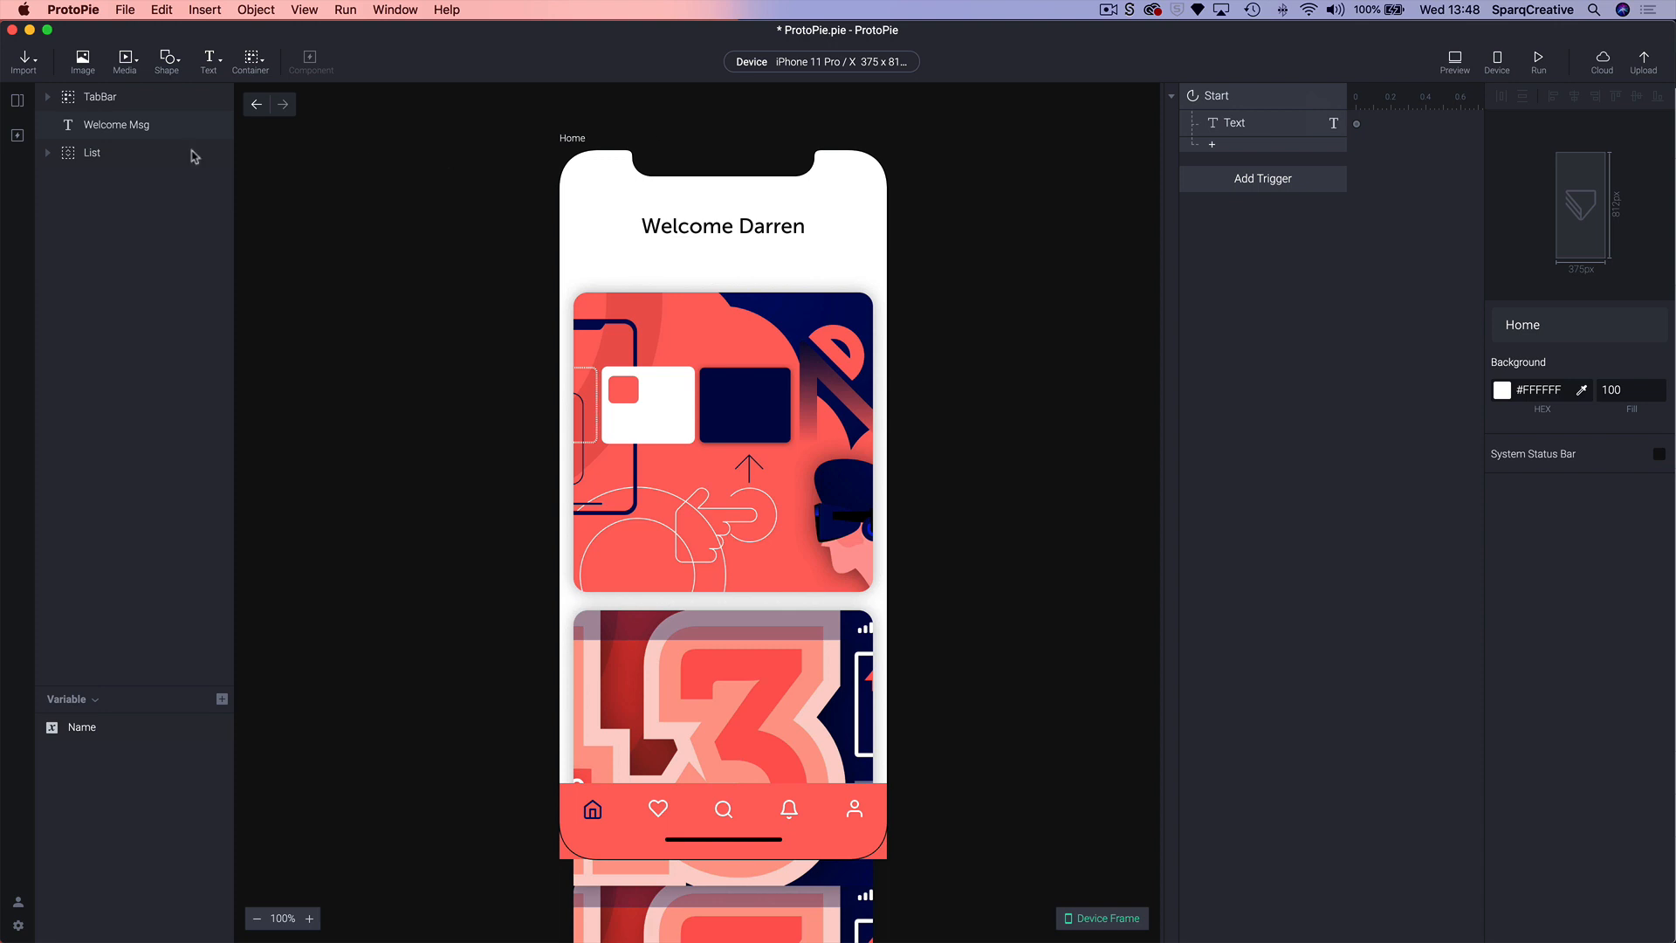
- Return to the Login scene and examine the transition options of the Jump response that leads to Home
{"action": "left_click", "coordinate": [17, 100]}
{"action": "left_click", "coordinate": [84, 214]}
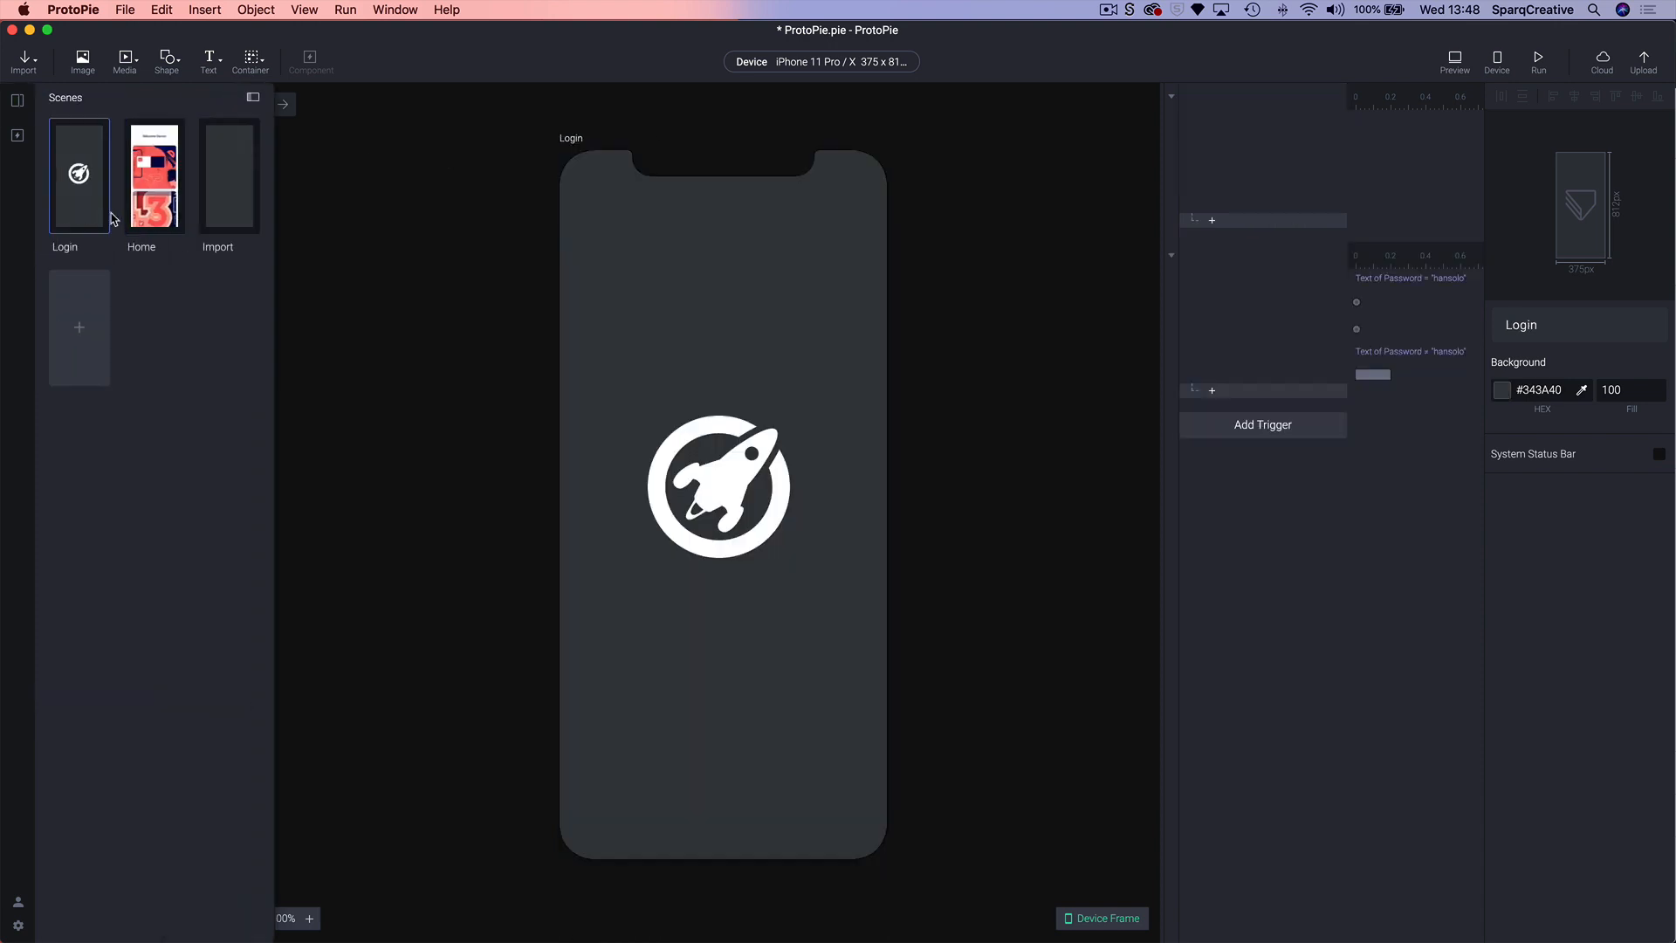
{"action": "left_click", "coordinate": [1257, 332]}
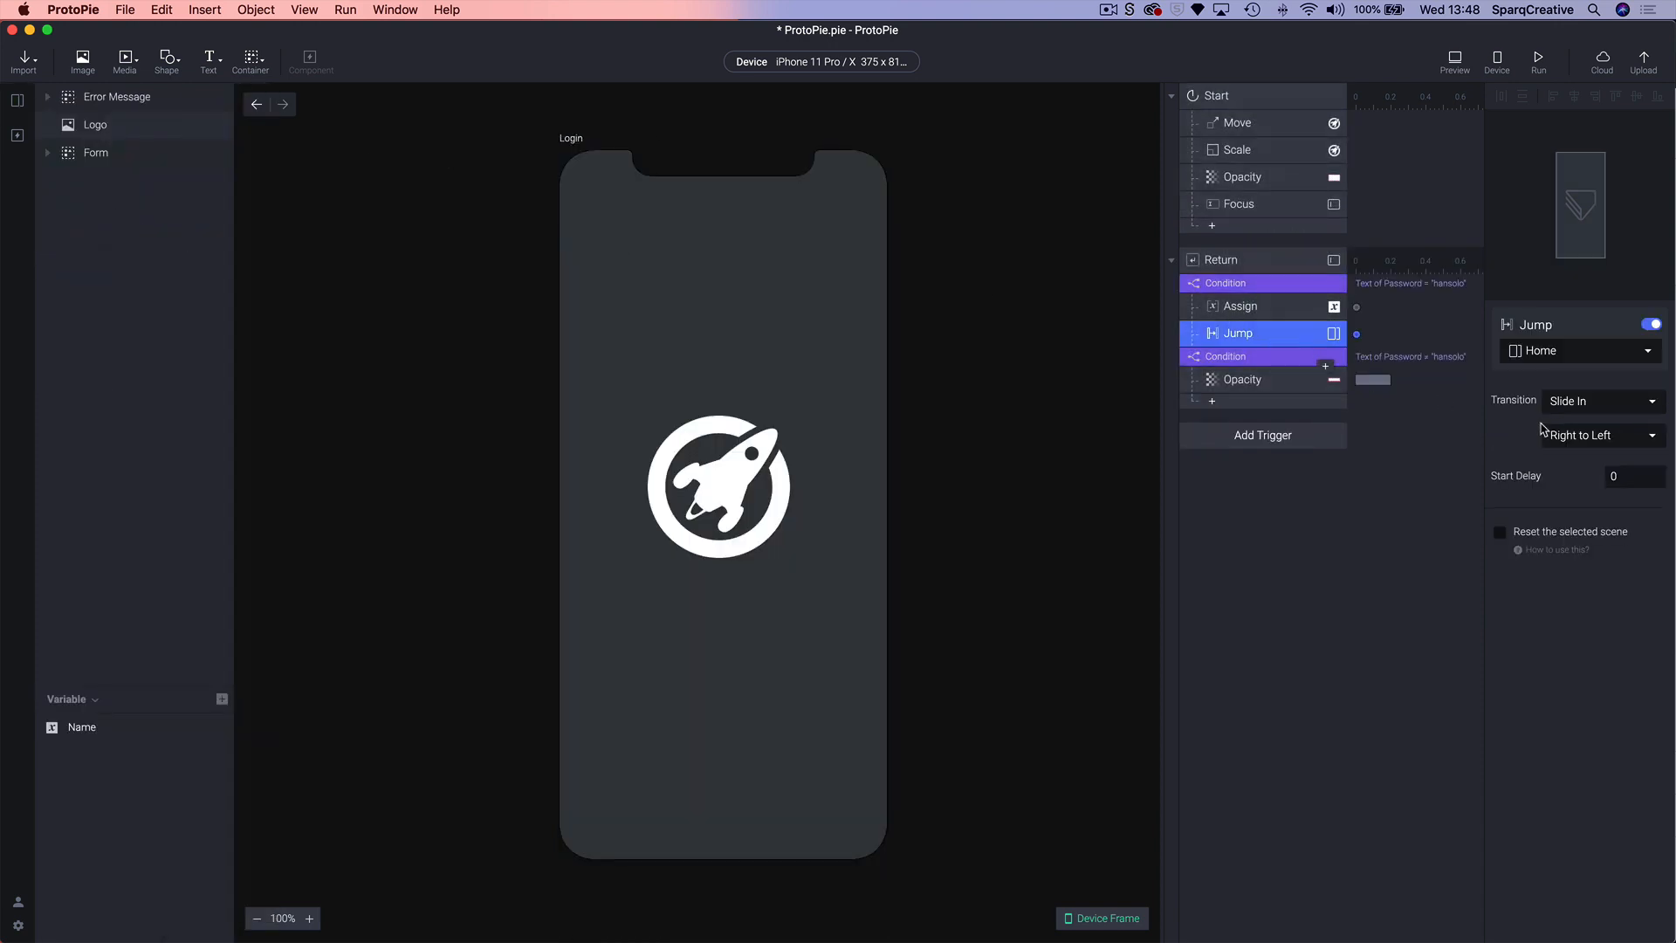
{"action": "left_click", "coordinate": [1589, 402]}
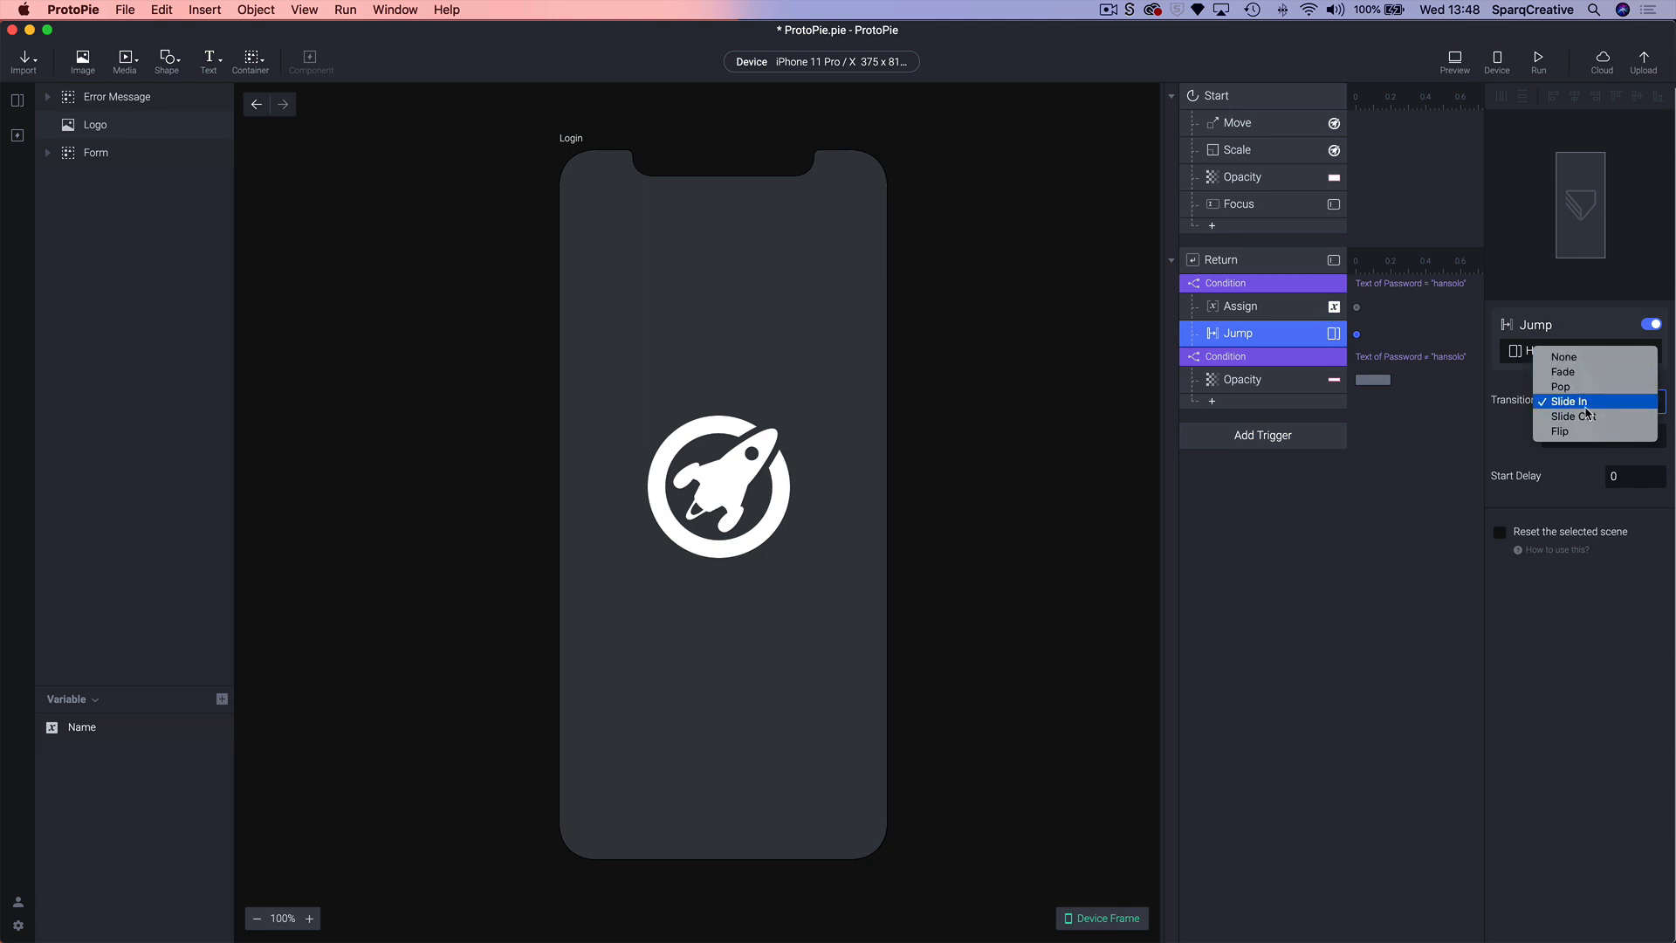
{"action": "left_click", "coordinate": [1460, 454]}
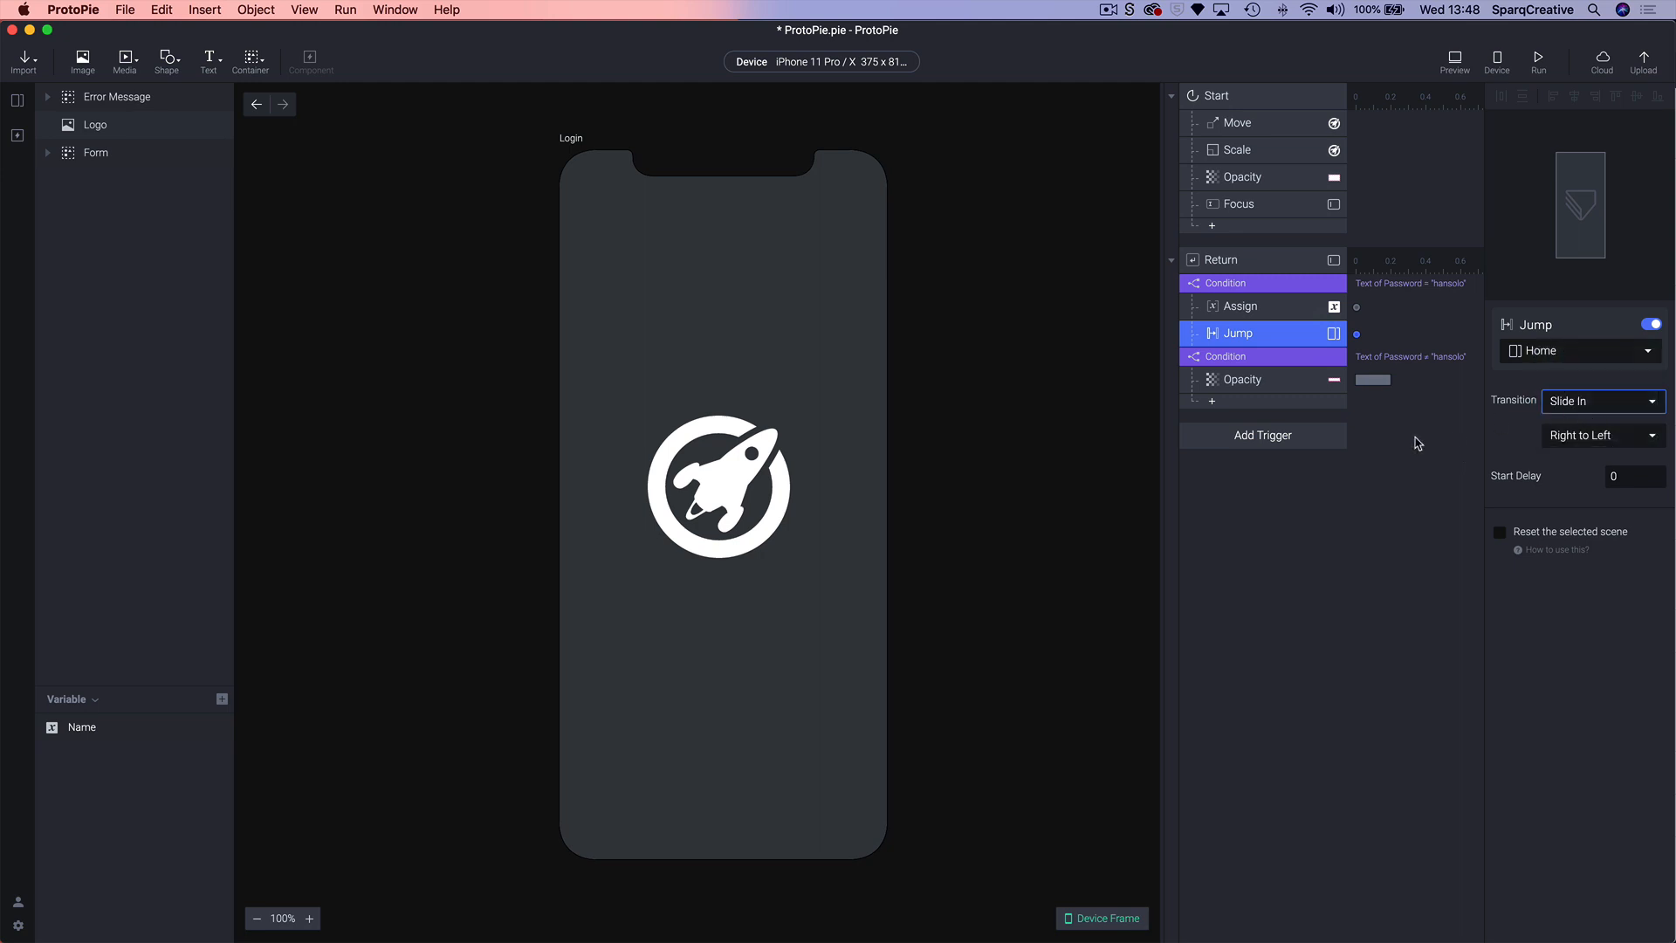